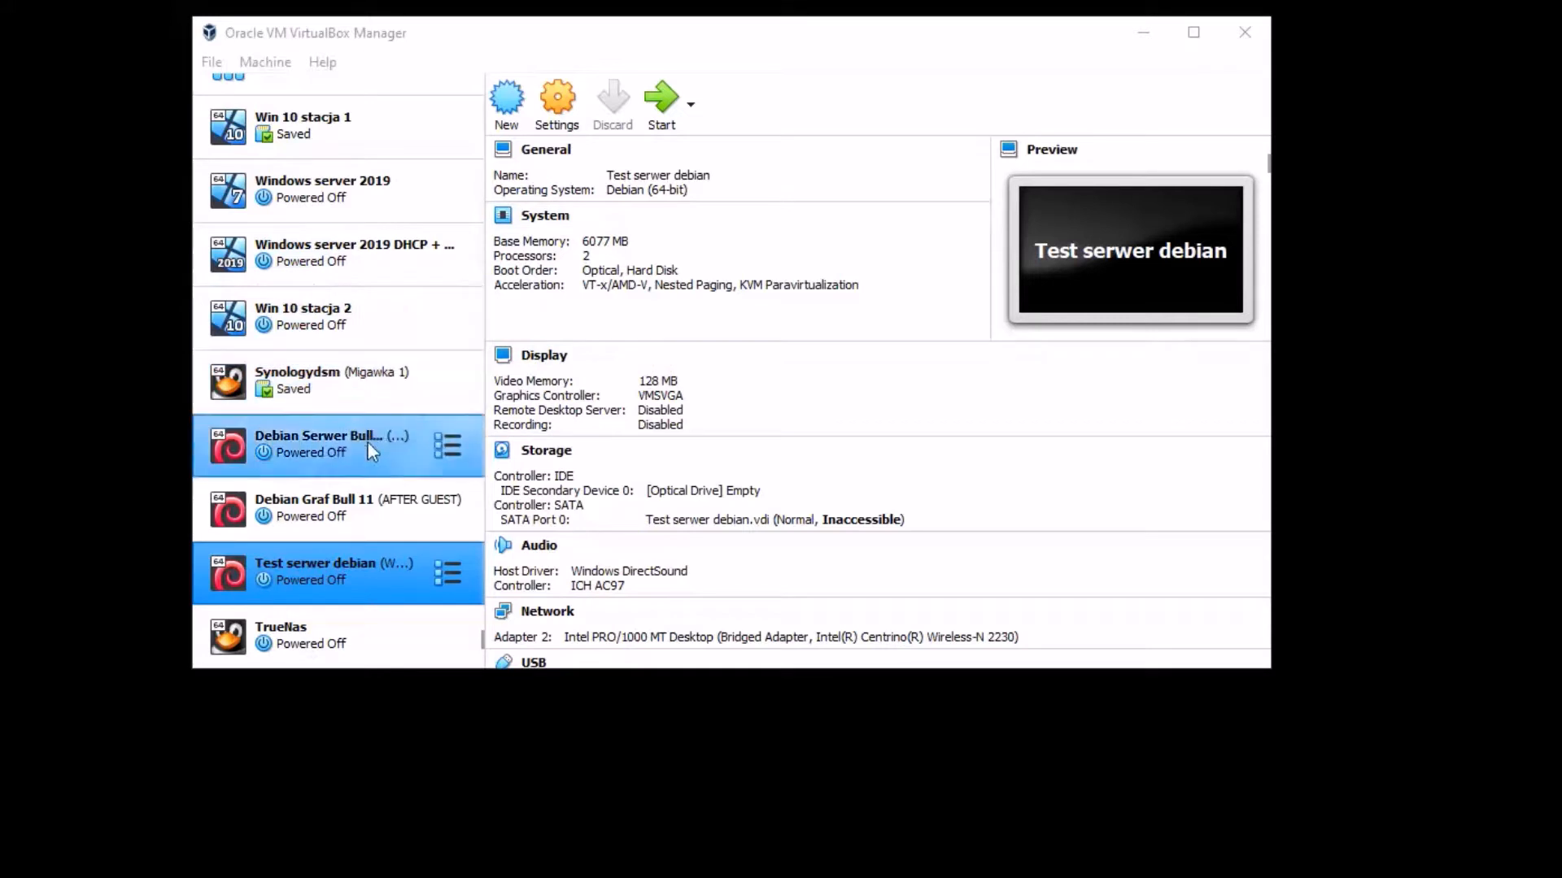
- Open the Import Virtual Appliance dialog from File > Import Appliance
{"action": "scroll", "coordinate": [360, 446], "scroll_direction": "up", "scroll_amount": 1}
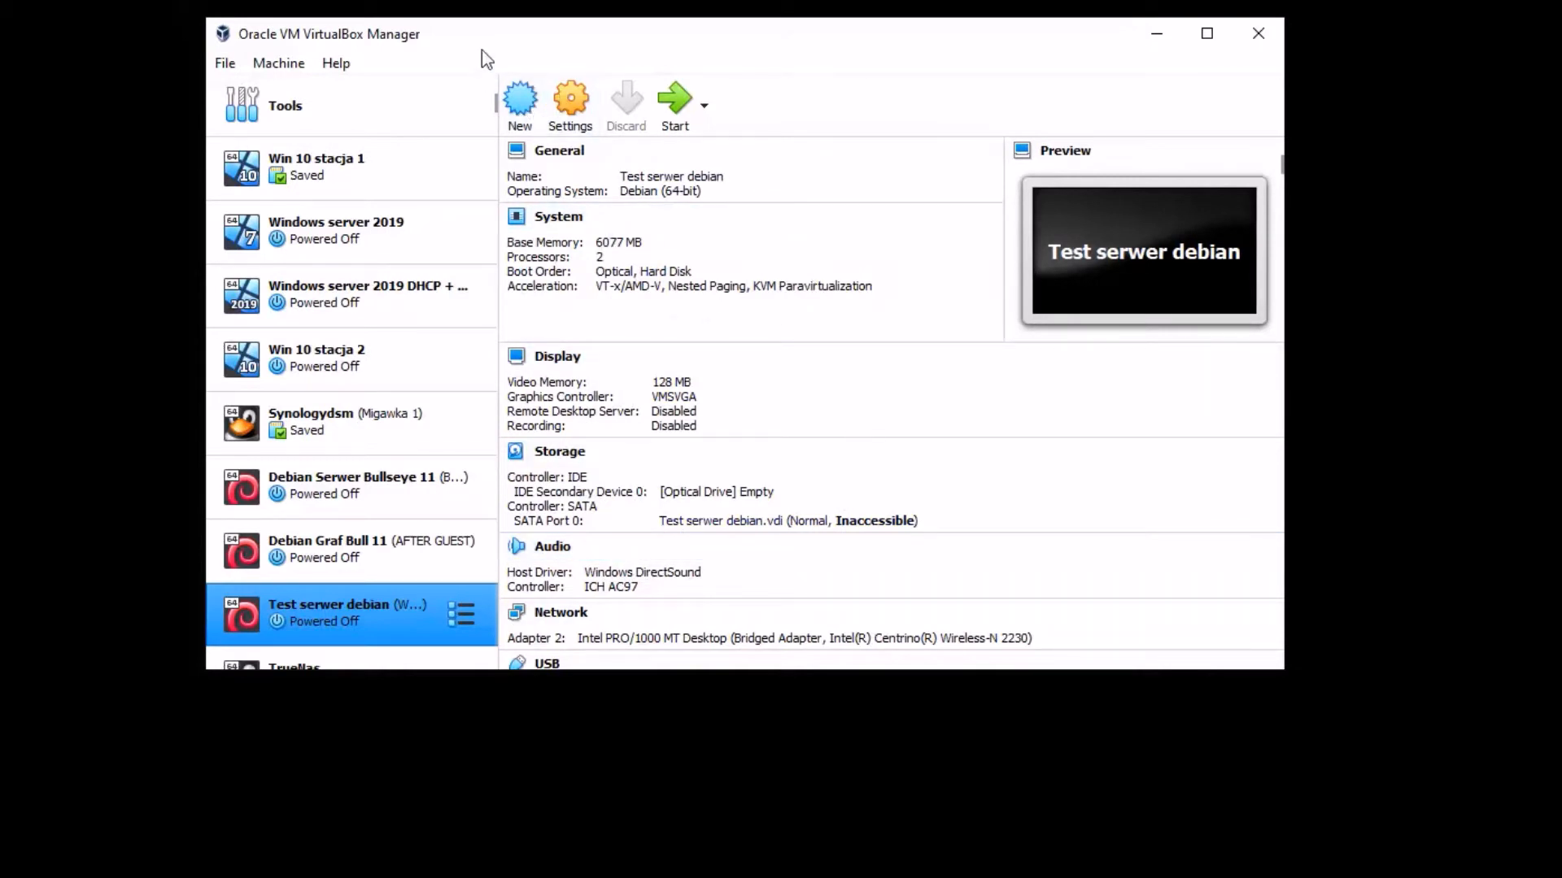
{"action": "left_click", "coordinate": [229, 69]}
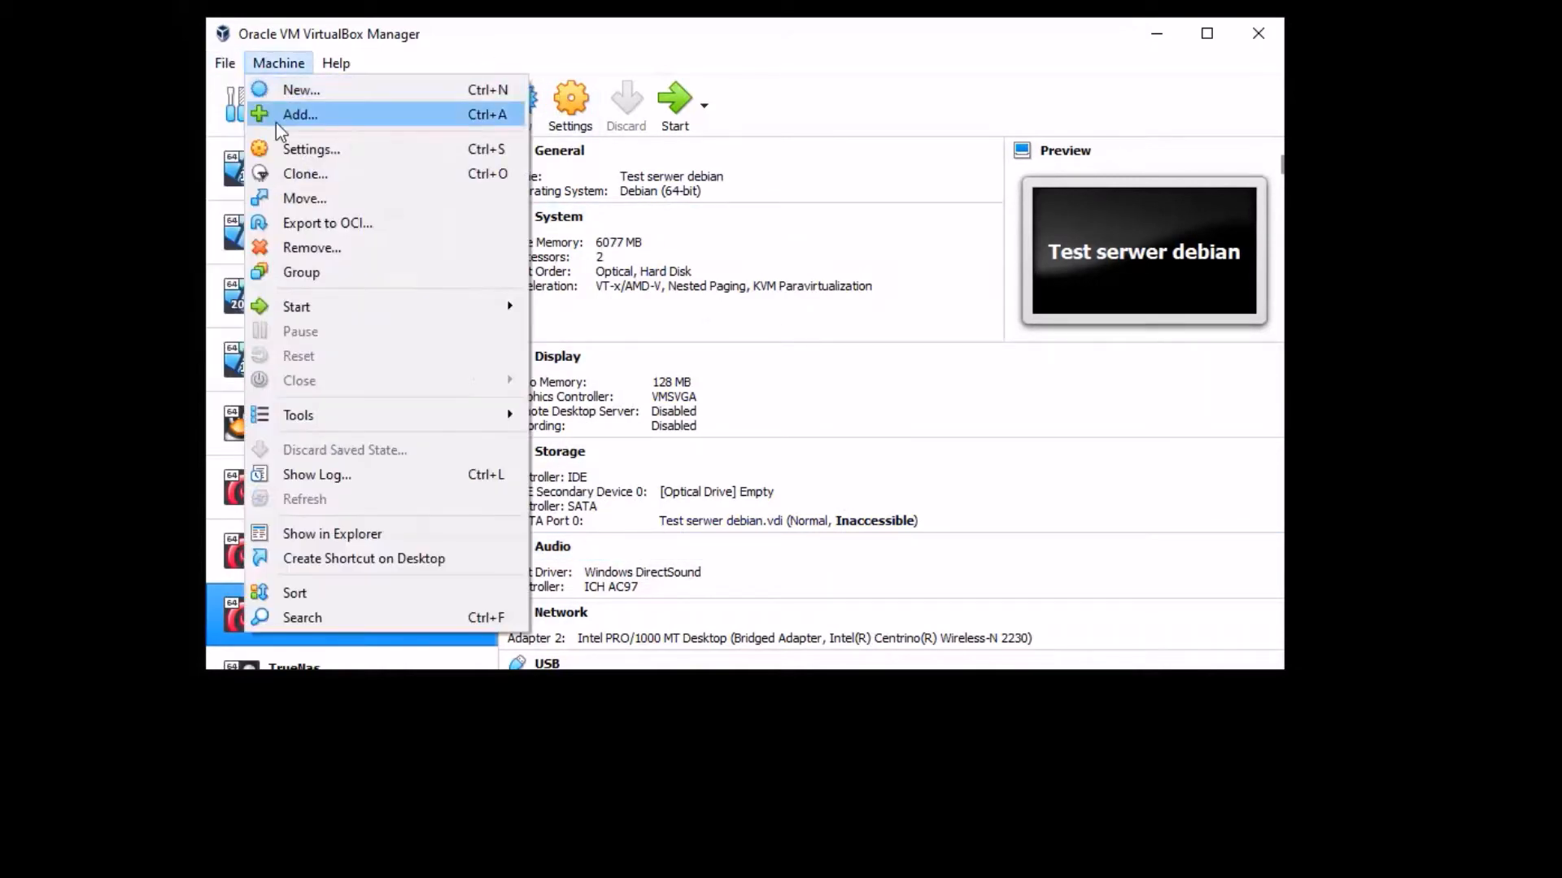
{"action": "left_click", "coordinate": [305, 42]}
{"action": "left_click", "coordinate": [229, 64]}
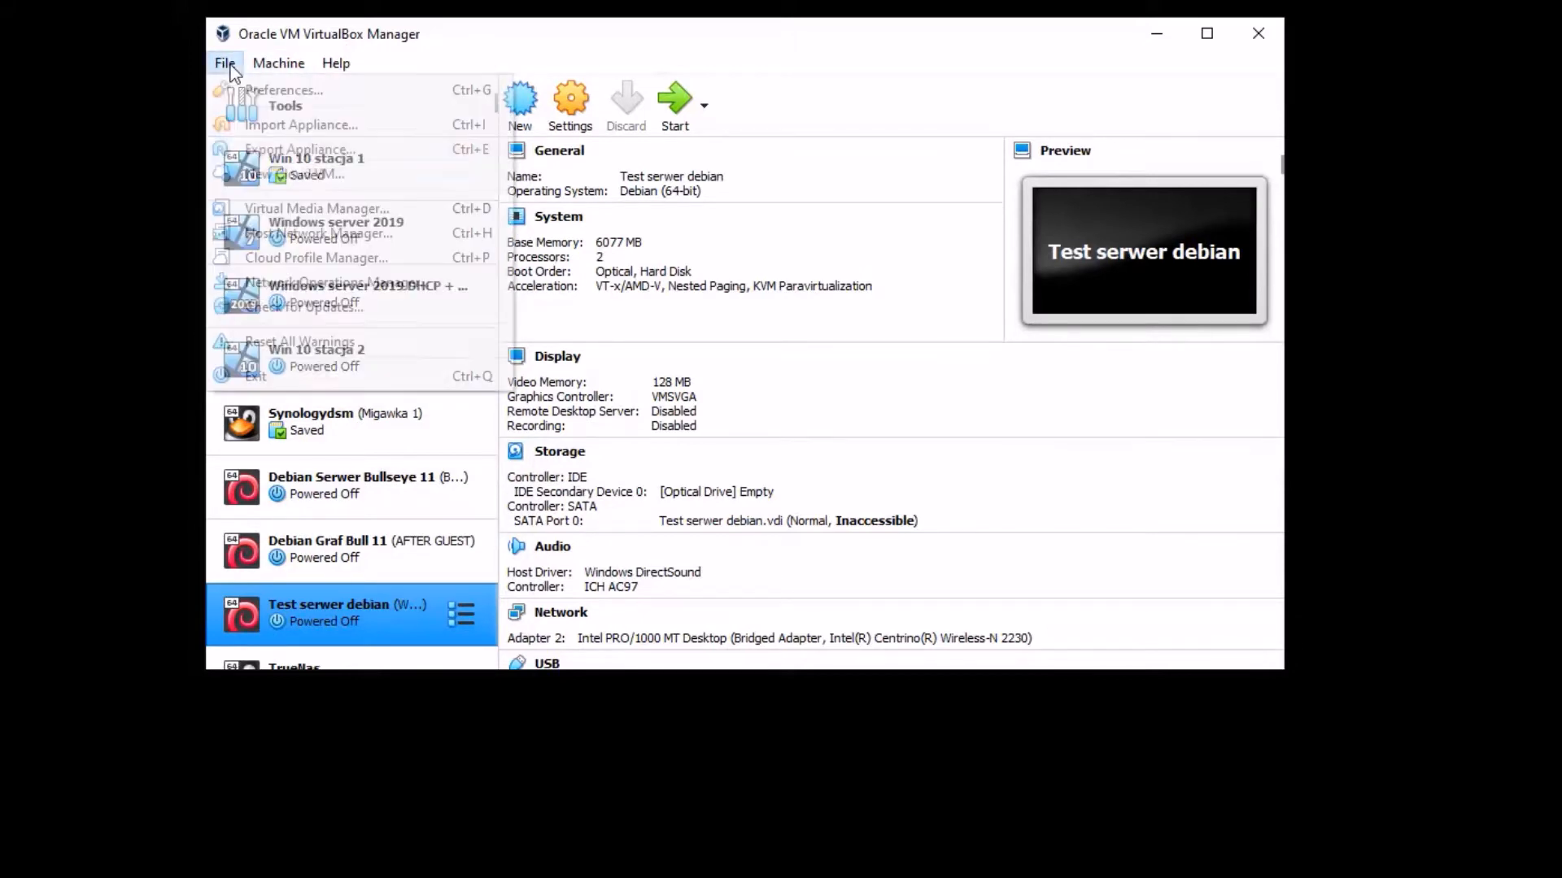
{"action": "left_click", "coordinate": [292, 126]}
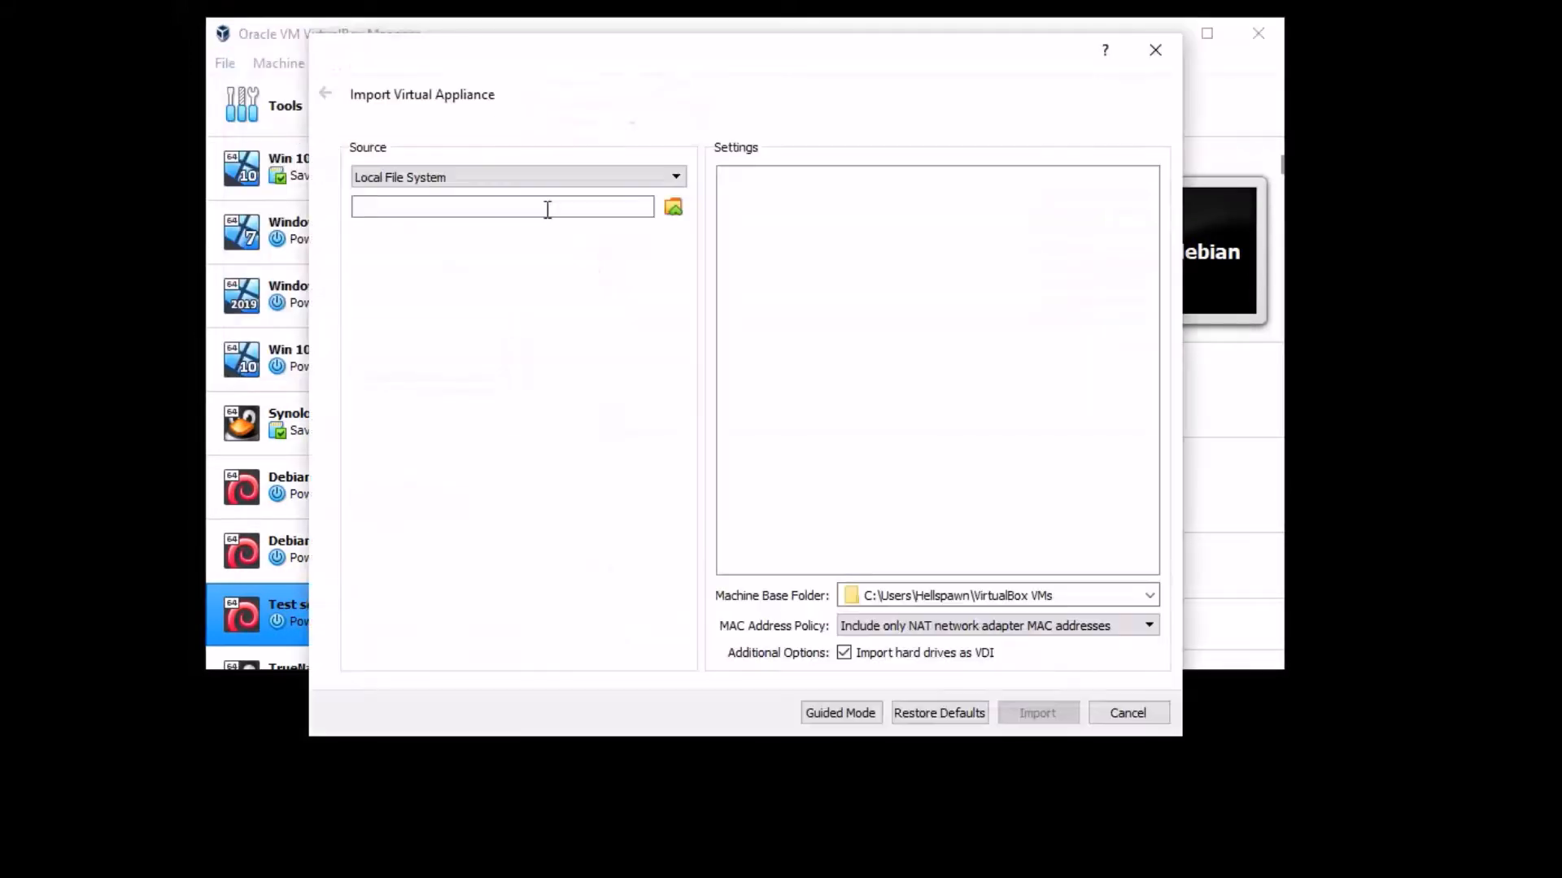
- Pick Univention-App-owncloud-virtualbox.ova on drive C: as the appliance file, then launch Firefox
{"action": "left_click", "coordinate": [673, 206]}
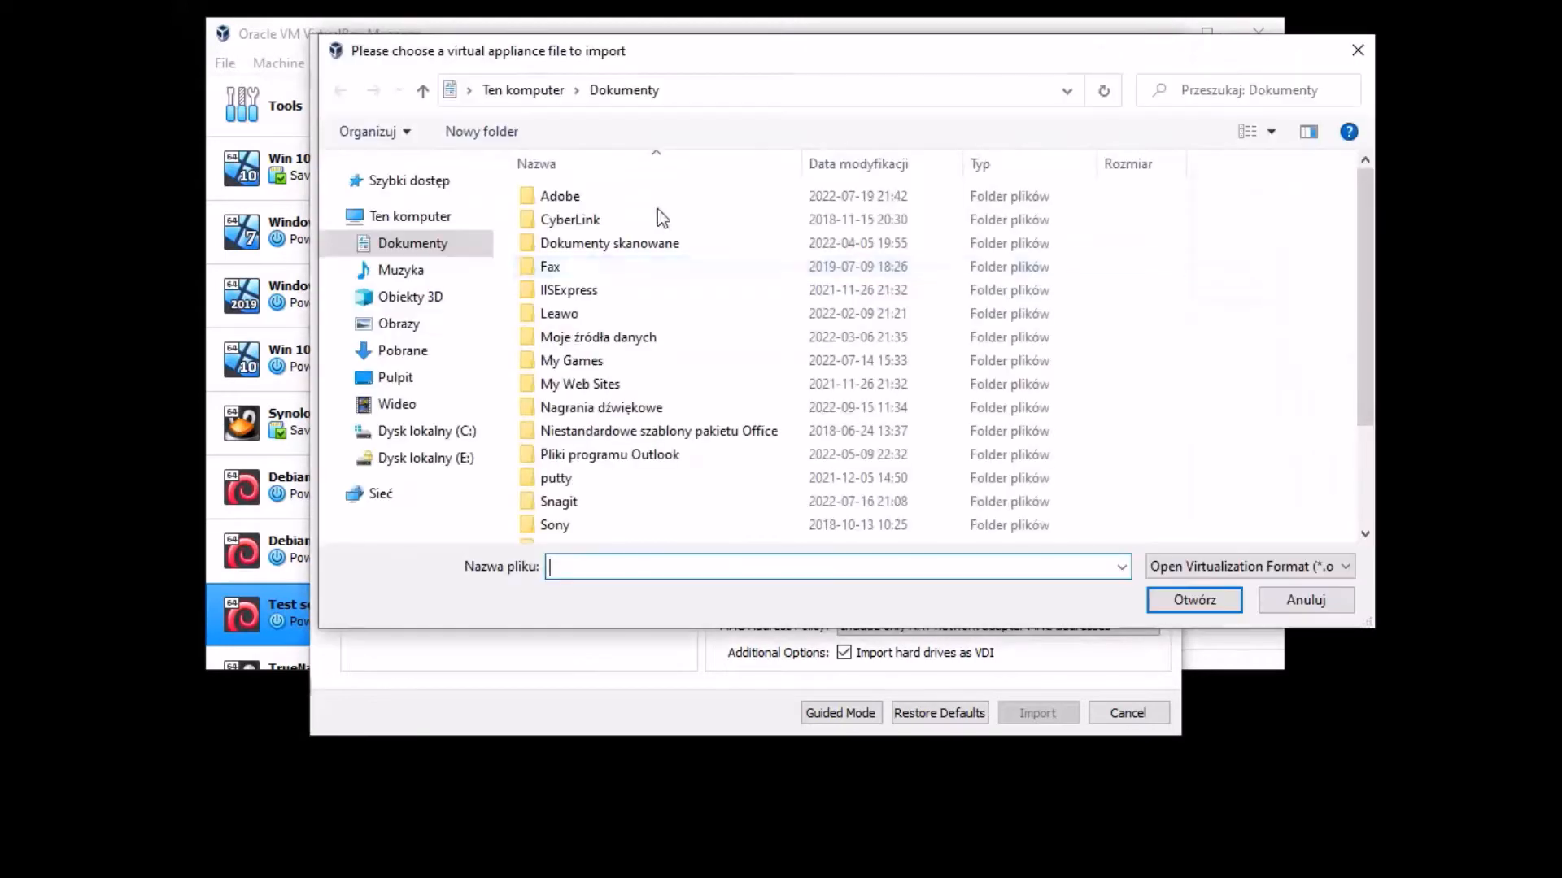
{"action": "left_click", "coordinate": [405, 436]}
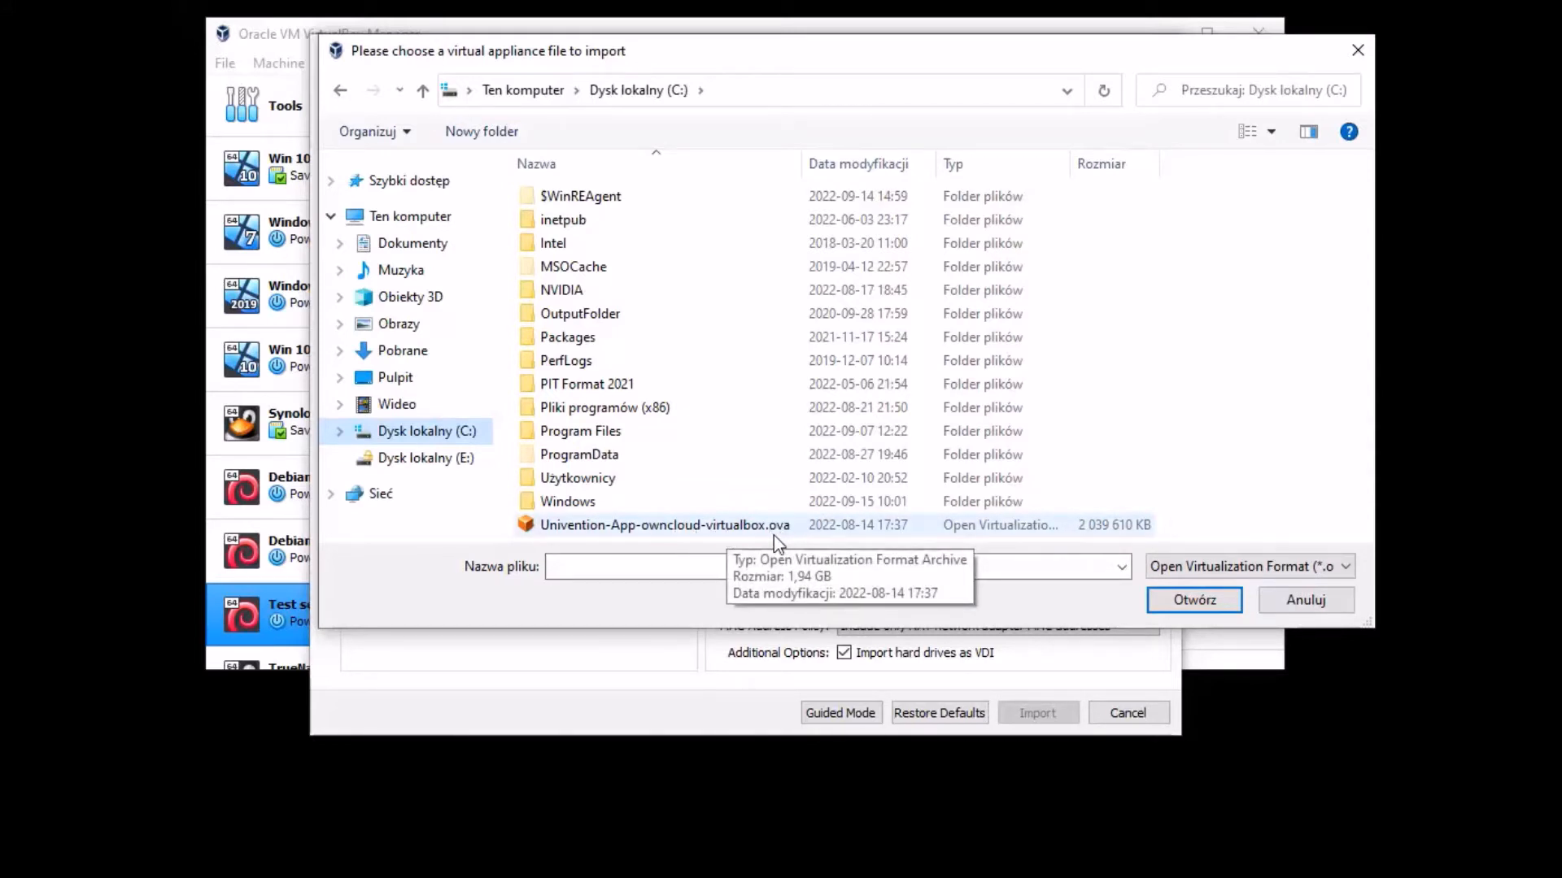
{"action": "left_click", "coordinate": [685, 527]}
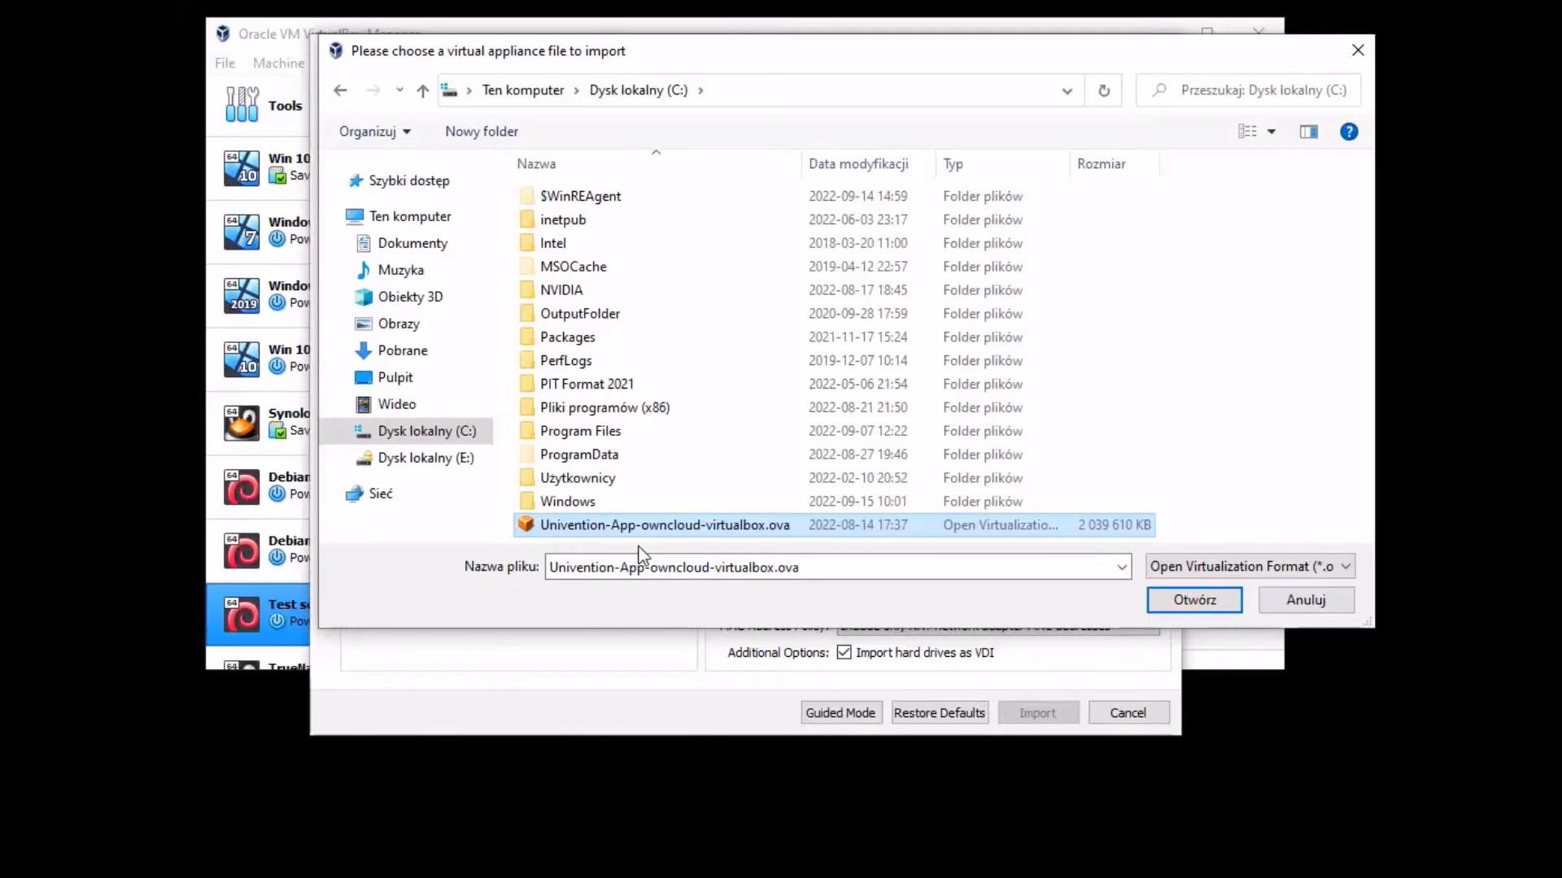
{"action": "left_click", "coordinate": [802, 875]}
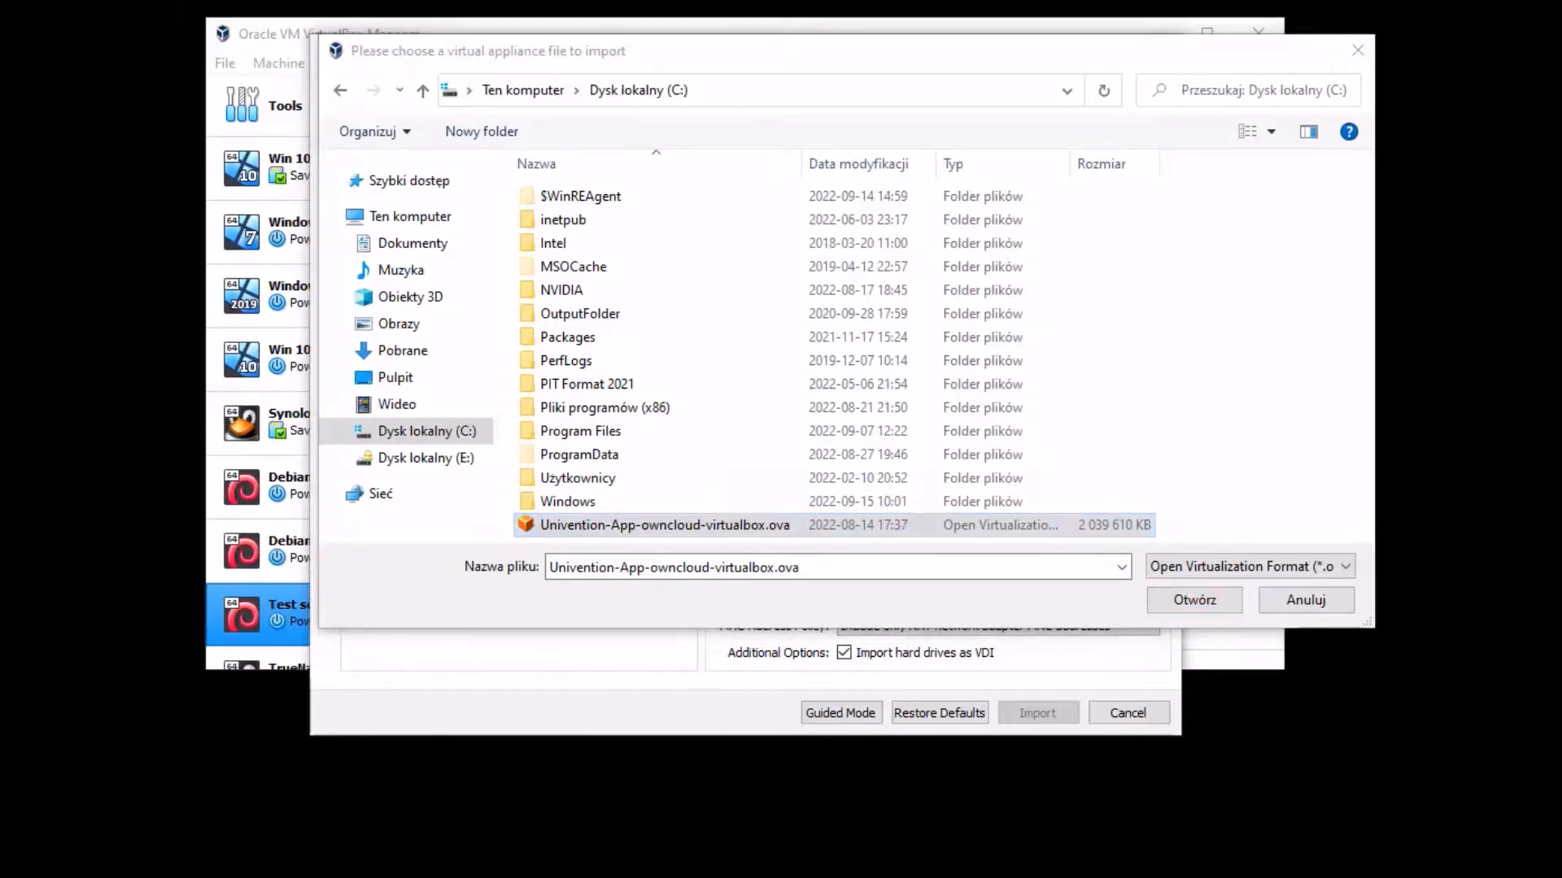
- Search Google for 'owncloud univention app download' and dismiss the cookie prompt
{"action": "mouse_move", "coordinate": [647, 39]}
{"action": "left_mouse_down"}
{"action": "mouse_move", "coordinate": [725, 50]}
{"action": "mouse_move", "coordinate": [677, 42]}
{"action": "left_mouse_up"}
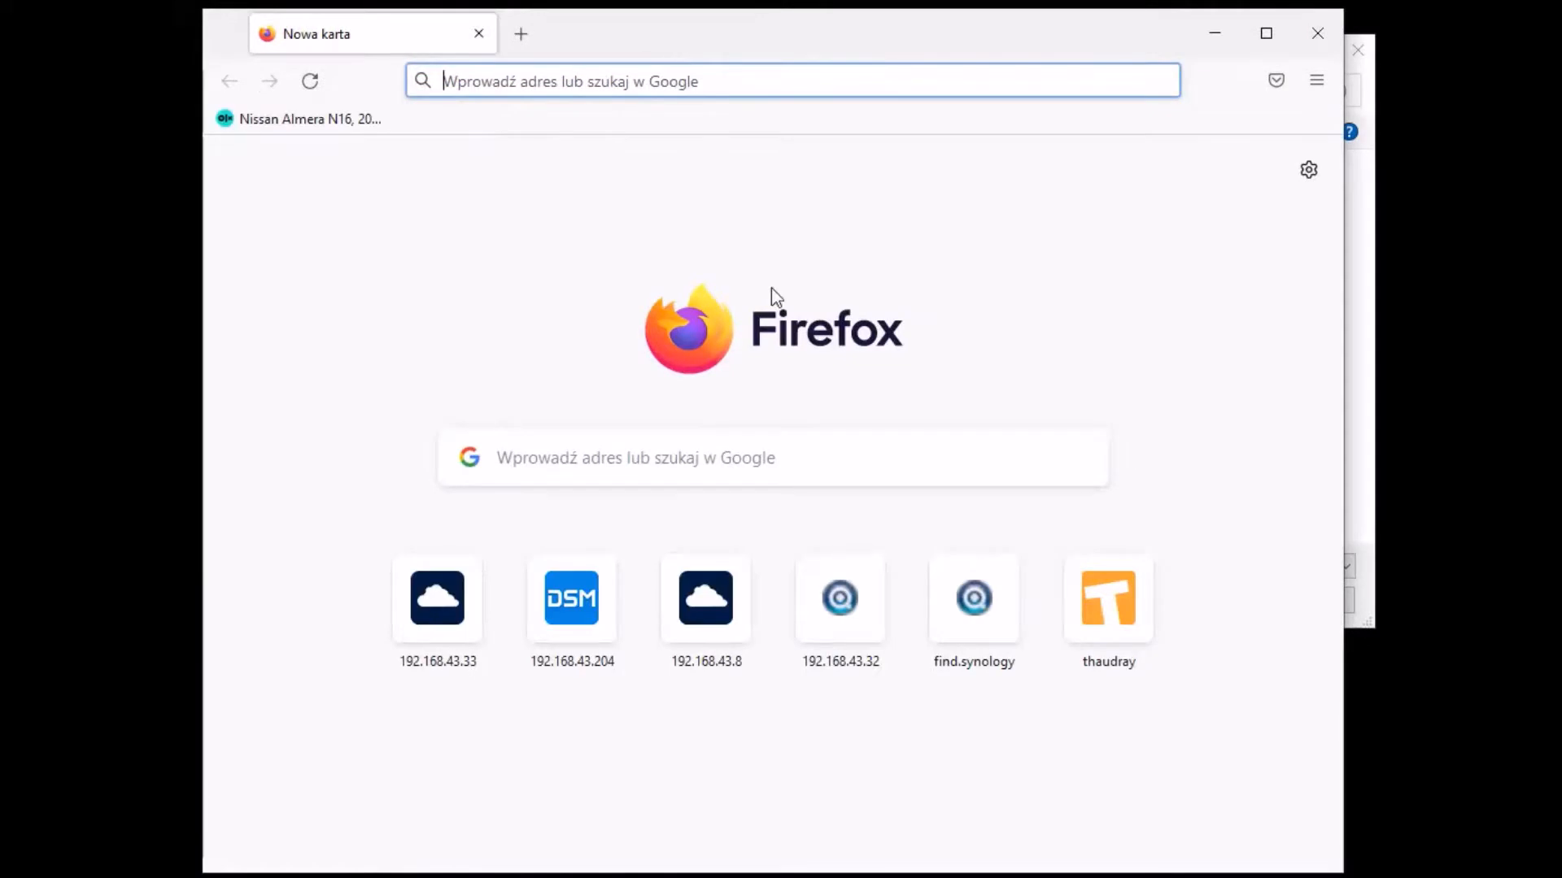
{"action": "left_click_drag", "start_coordinate": [701, 43], "coordinate": [657, 49]}
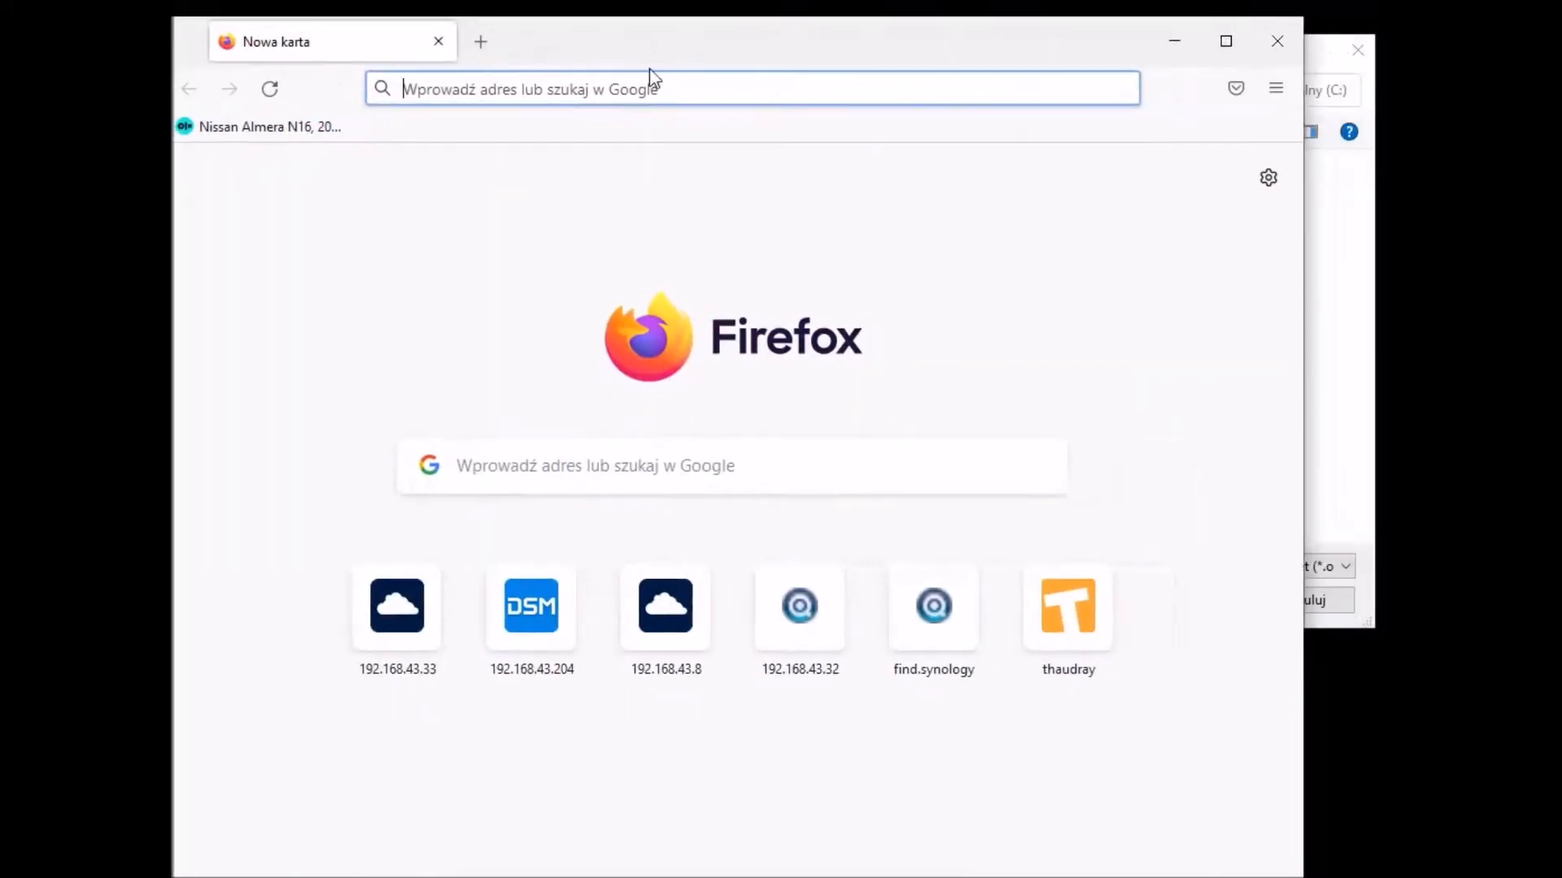
{"action": "type", "text": "own"}
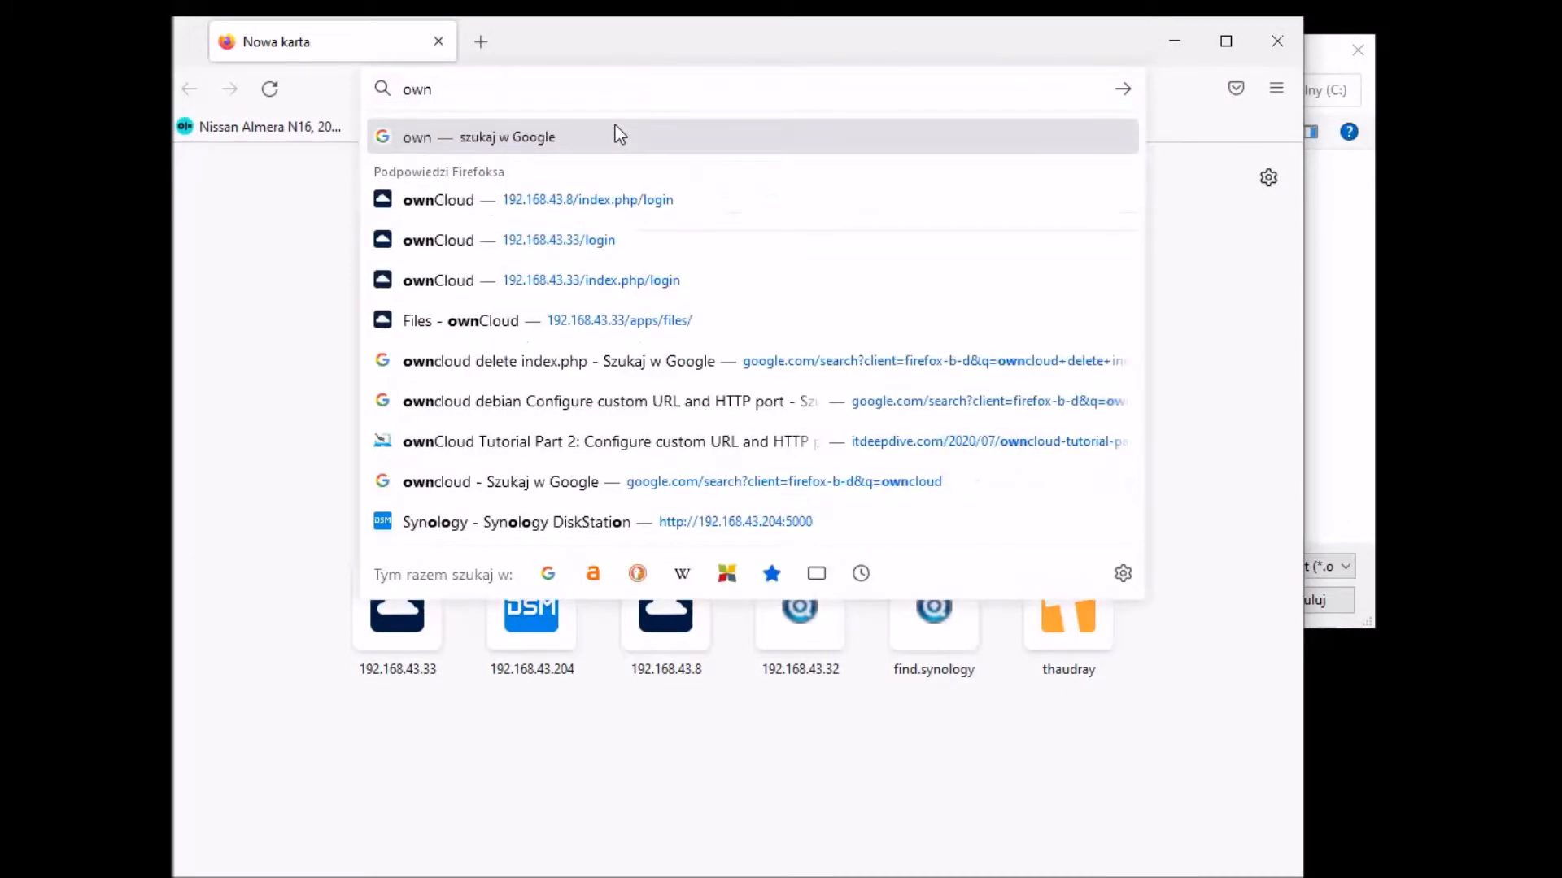
{"action": "type", "text": "cloud uni"}
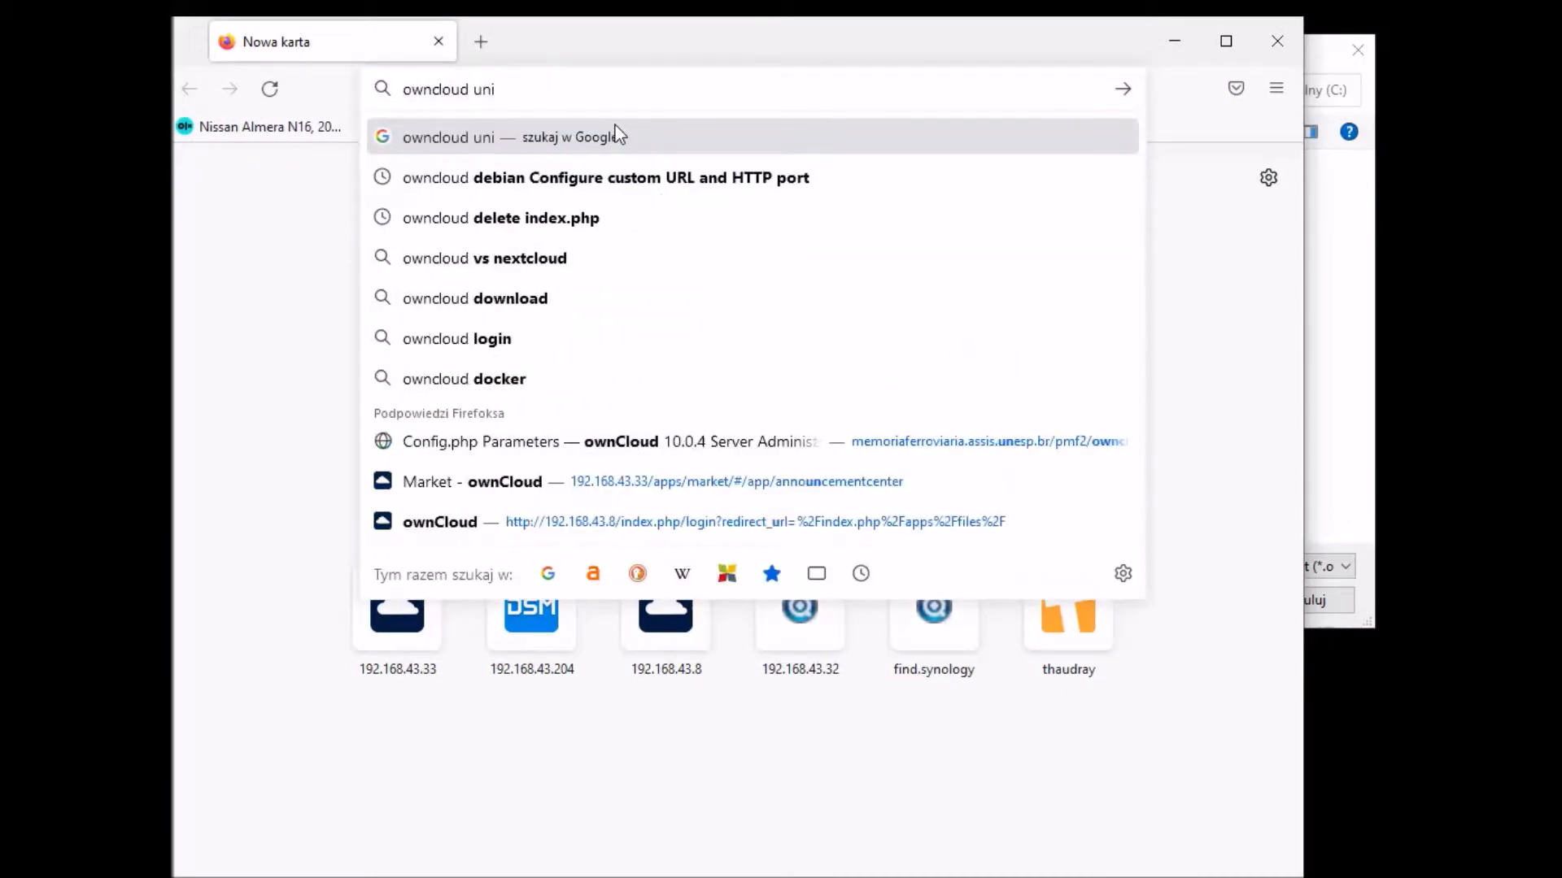
{"action": "type", "text": "vention "}
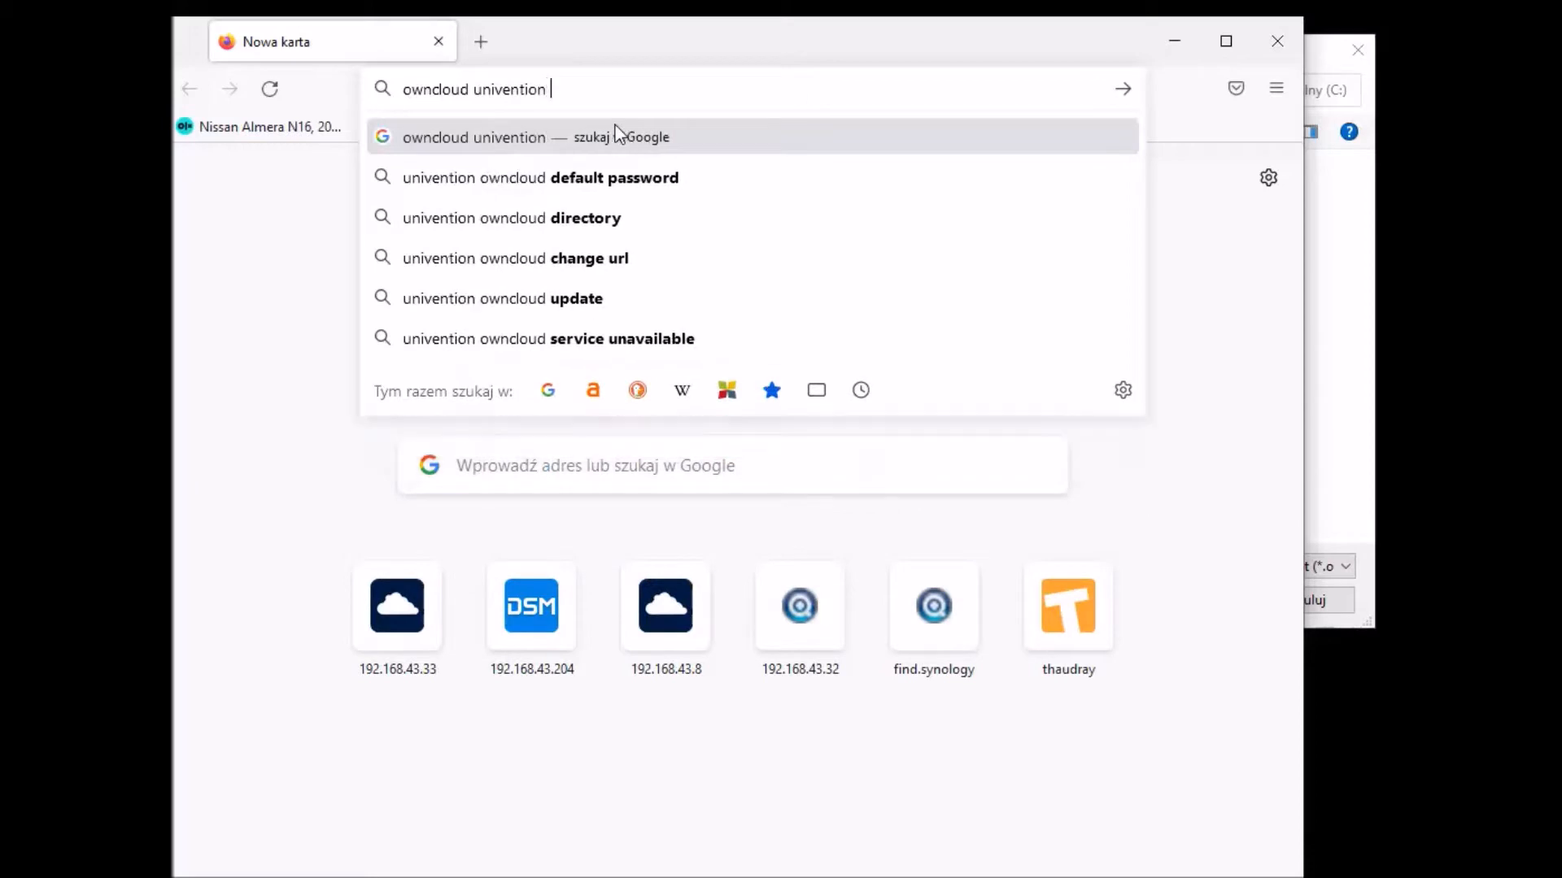
{"action": "type", "text": "app downloa"}
{"action": "key", "text": "Return"}
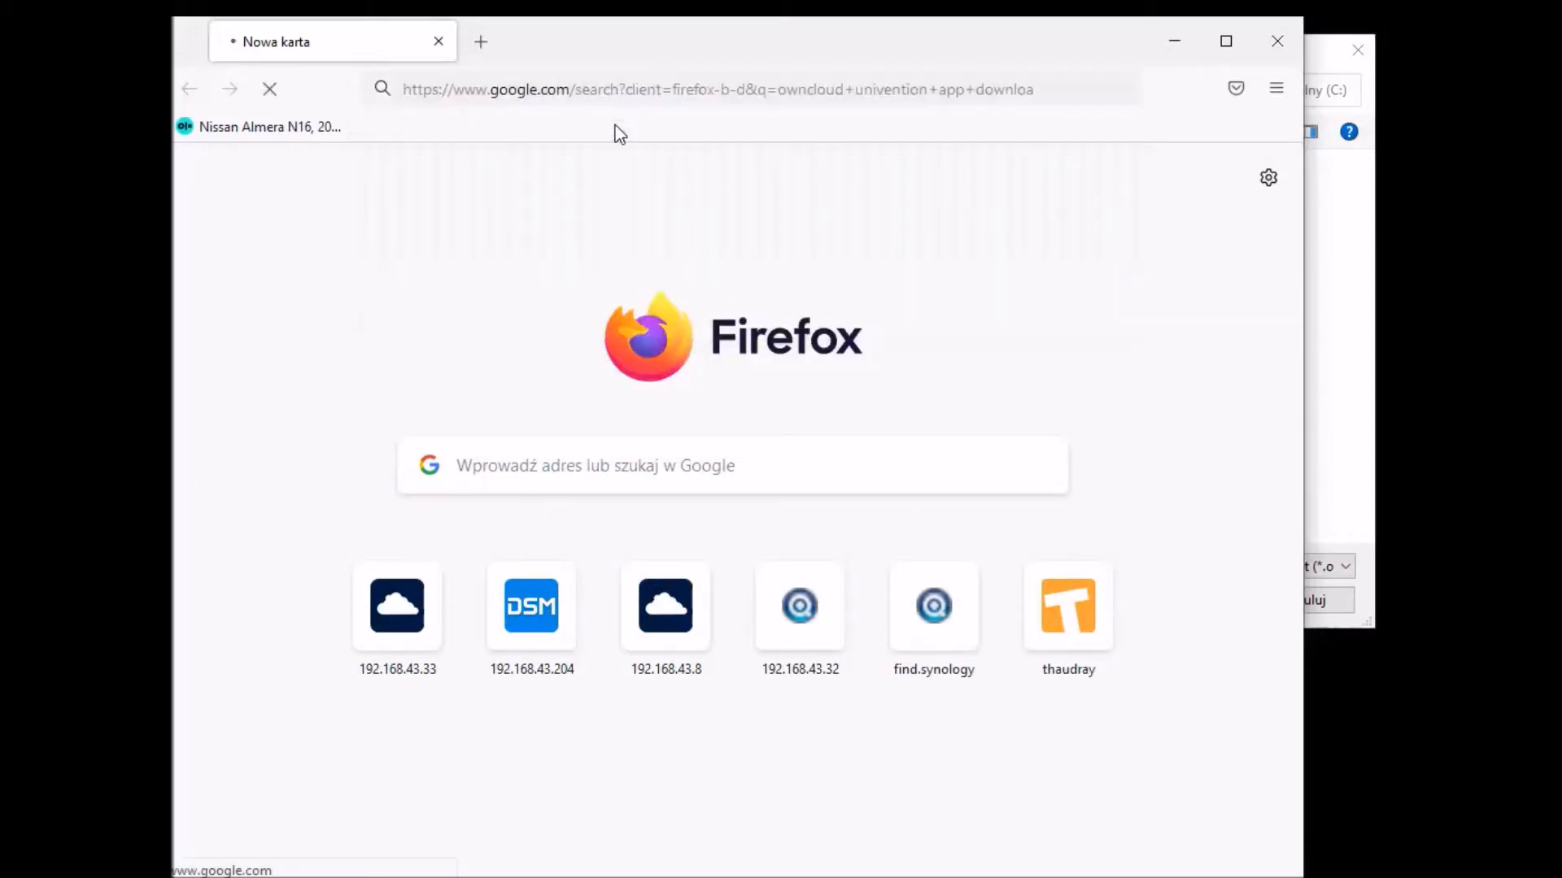
{"action": "scroll", "coordinate": [814, 488], "scroll_direction": "down", "scroll_amount": 5}
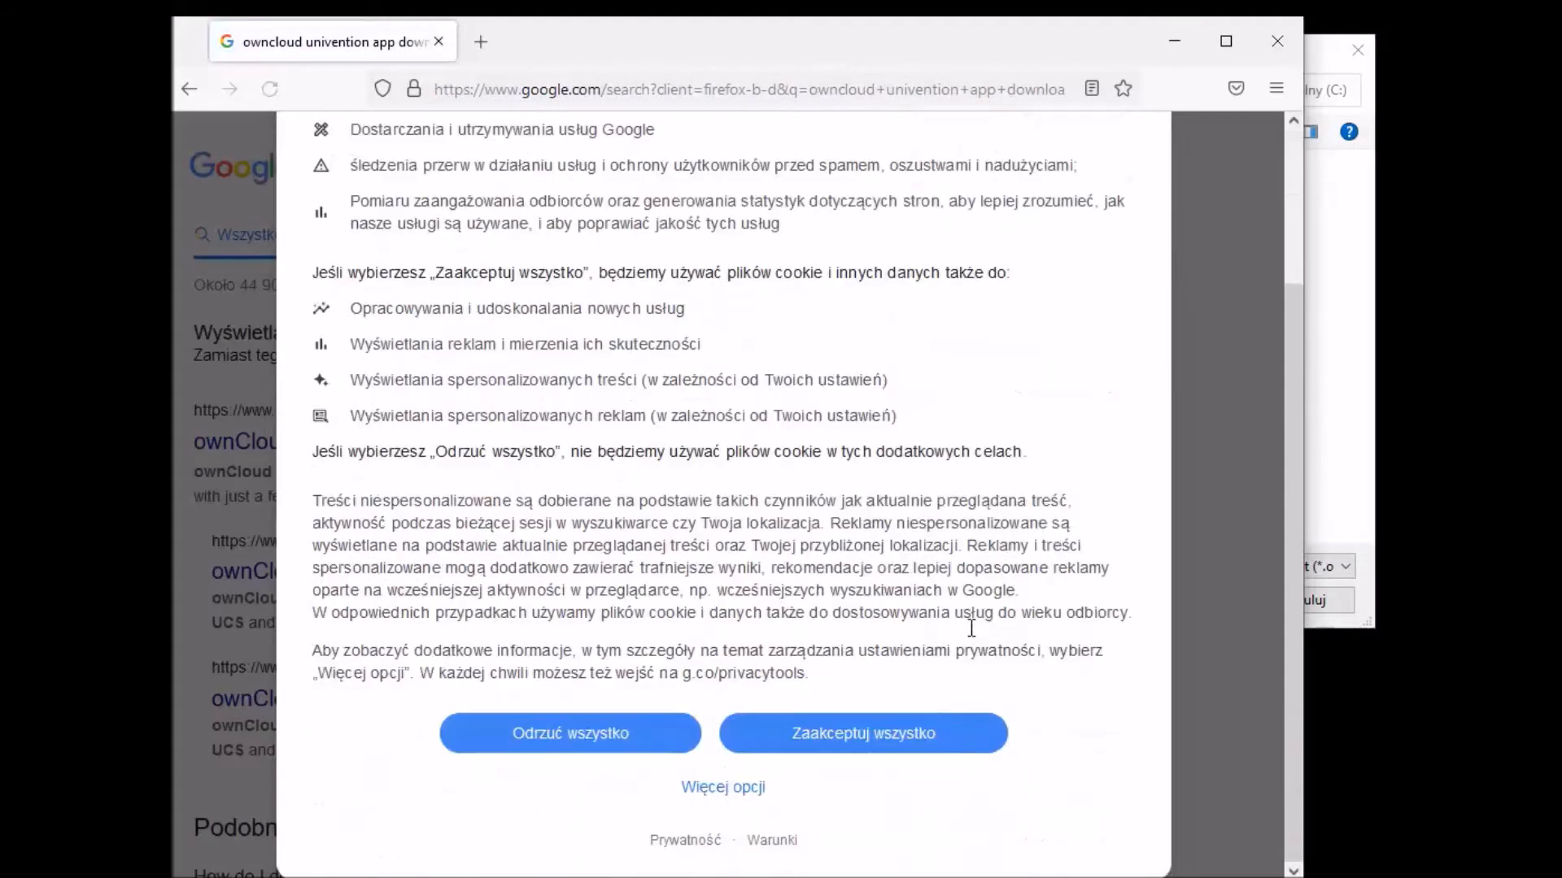
{"action": "left_click", "coordinate": [956, 736]}
- Open the Univention App Center ownCloud page, accept its cookies, review it, and close Firefox
{"action": "left_click", "coordinate": [495, 443]}
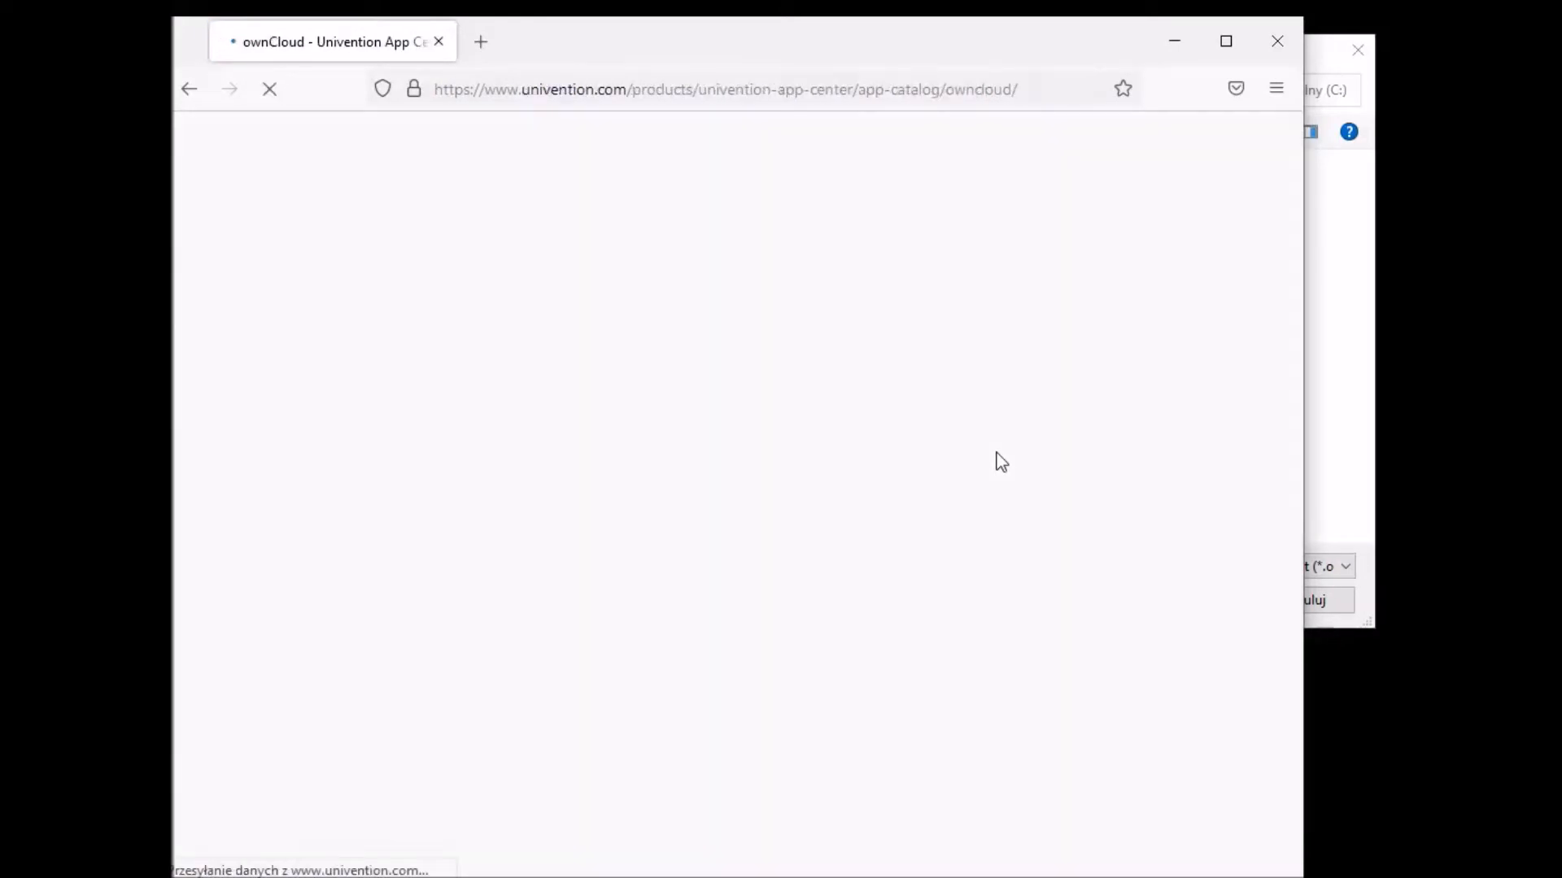
{"action": "mouse_move", "coordinate": [868, 54]}
{"action": "left_mouse_down"}
{"action": "mouse_move", "coordinate": [929, 52]}
{"action": "mouse_move", "coordinate": [898, 47]}
{"action": "left_mouse_up"}
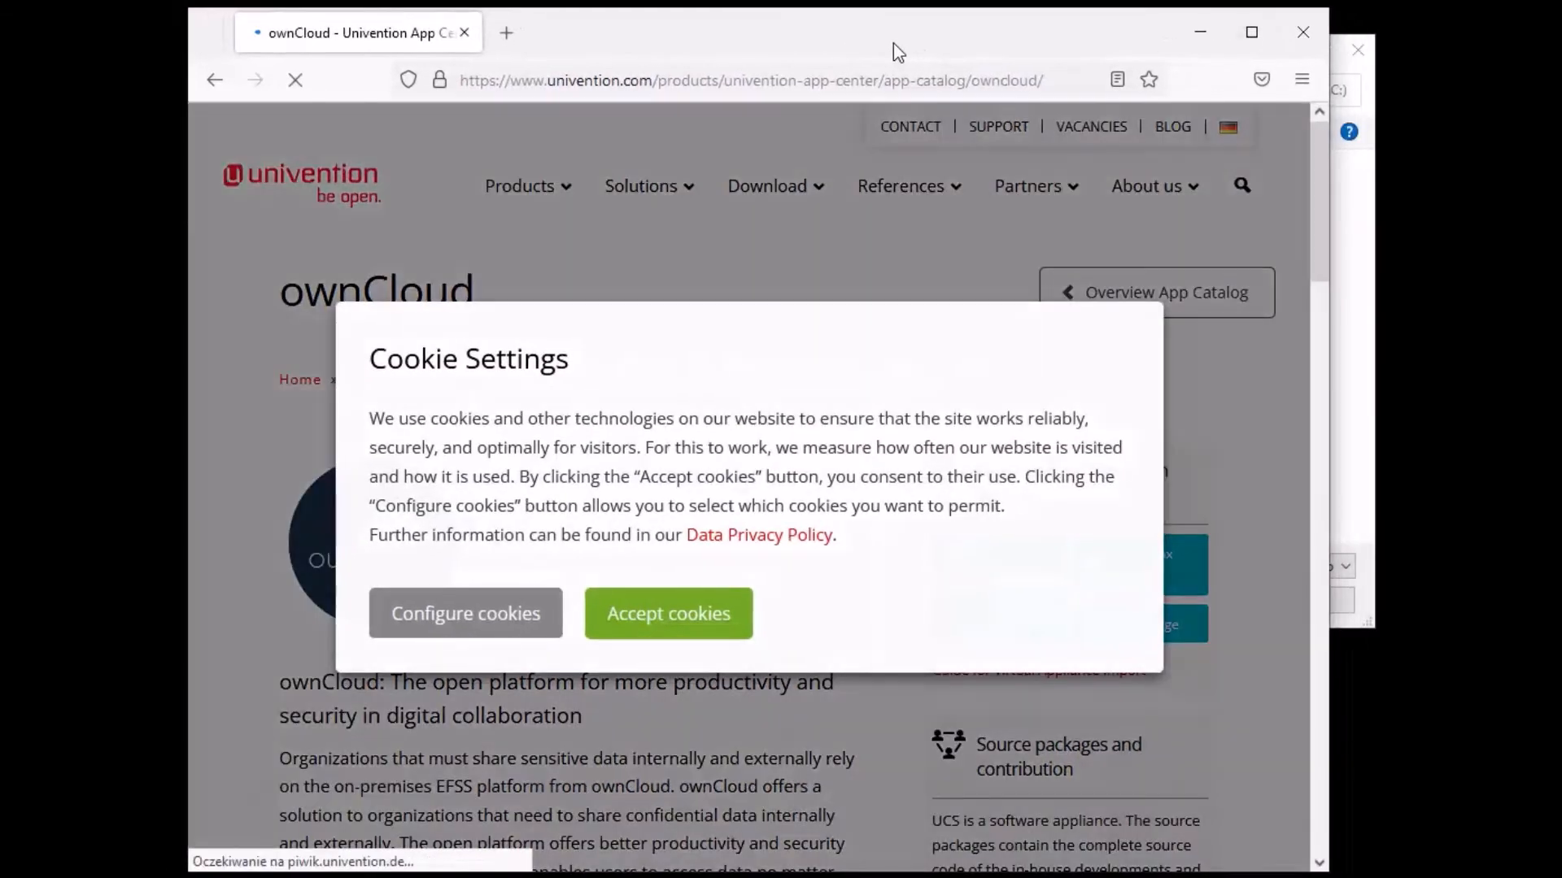
{"action": "left_click", "coordinate": [721, 616]}
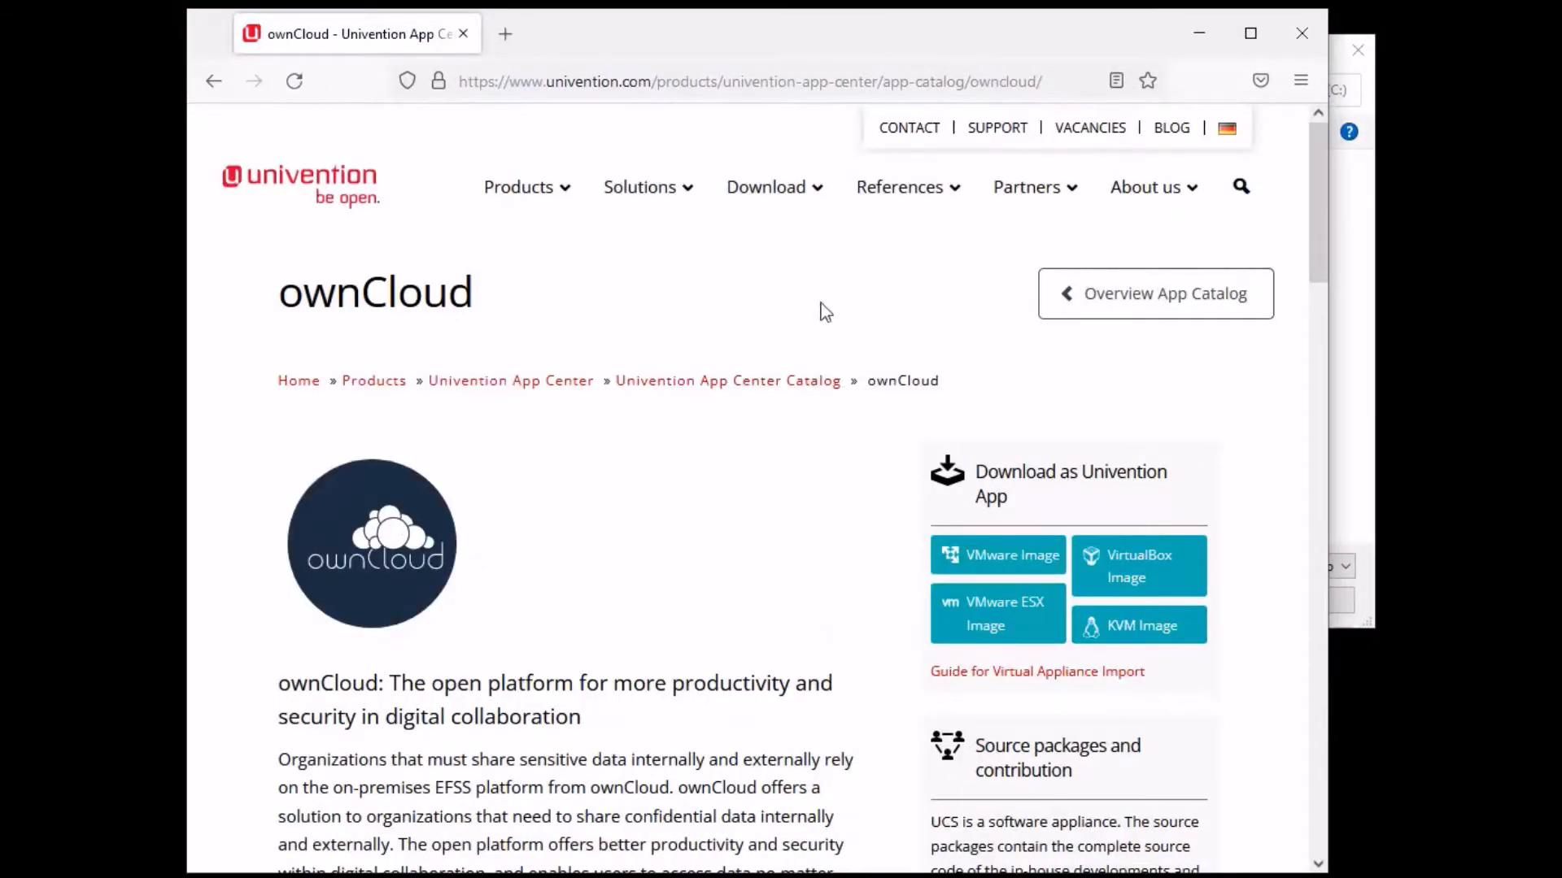
{"action": "scroll", "coordinate": [827, 289], "scroll_direction": "down", "scroll_amount": 2}
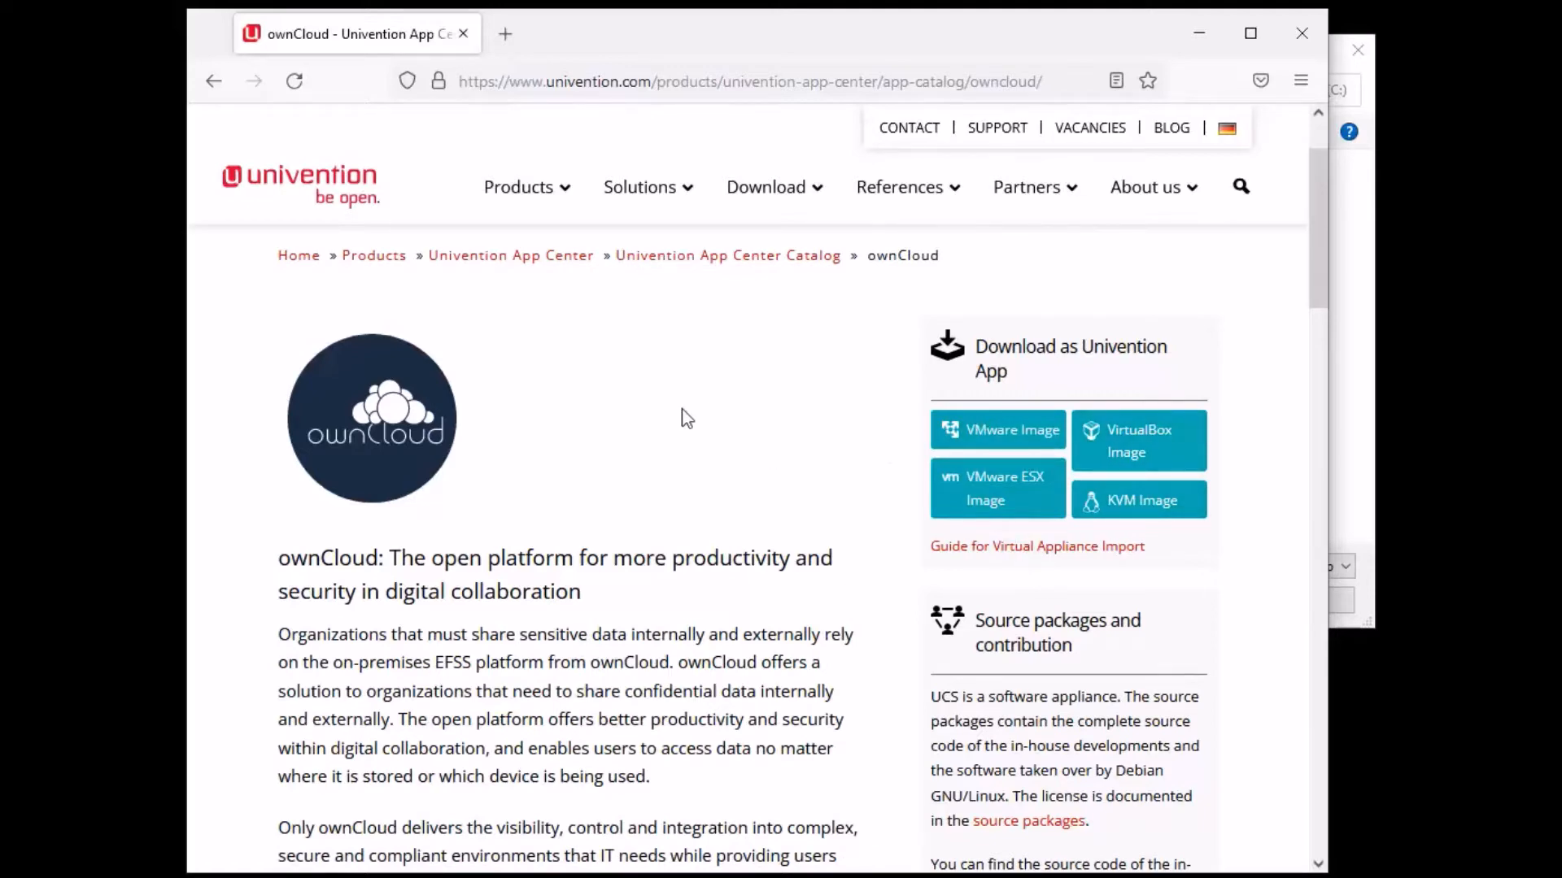
{"action": "scroll", "coordinate": [693, 383], "scroll_direction": "up", "scroll_amount": 3}
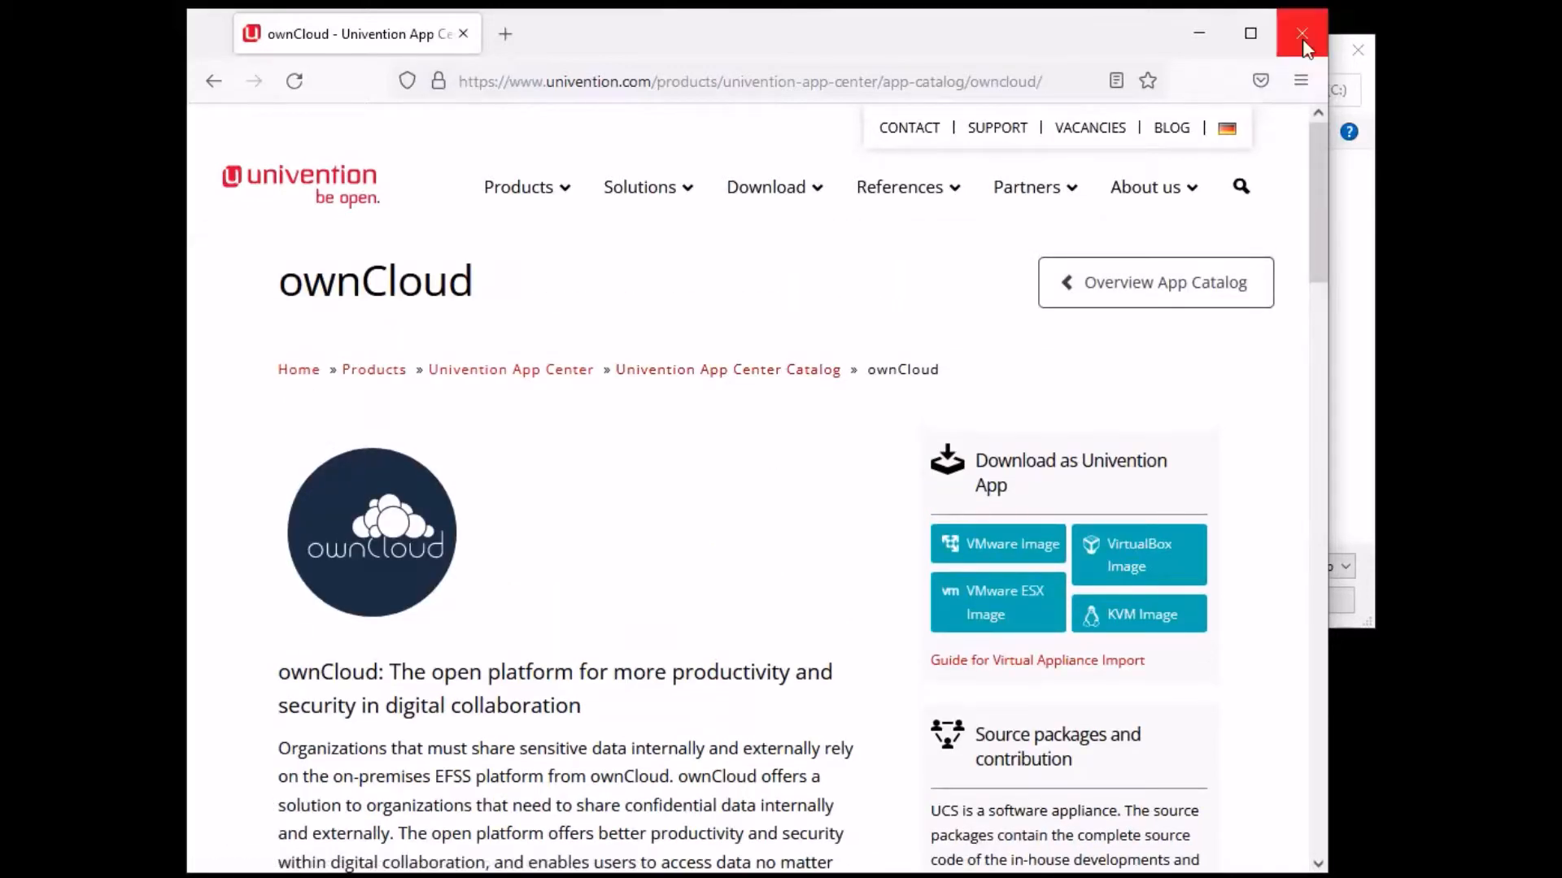
{"action": "left_click", "coordinate": [1302, 36]}
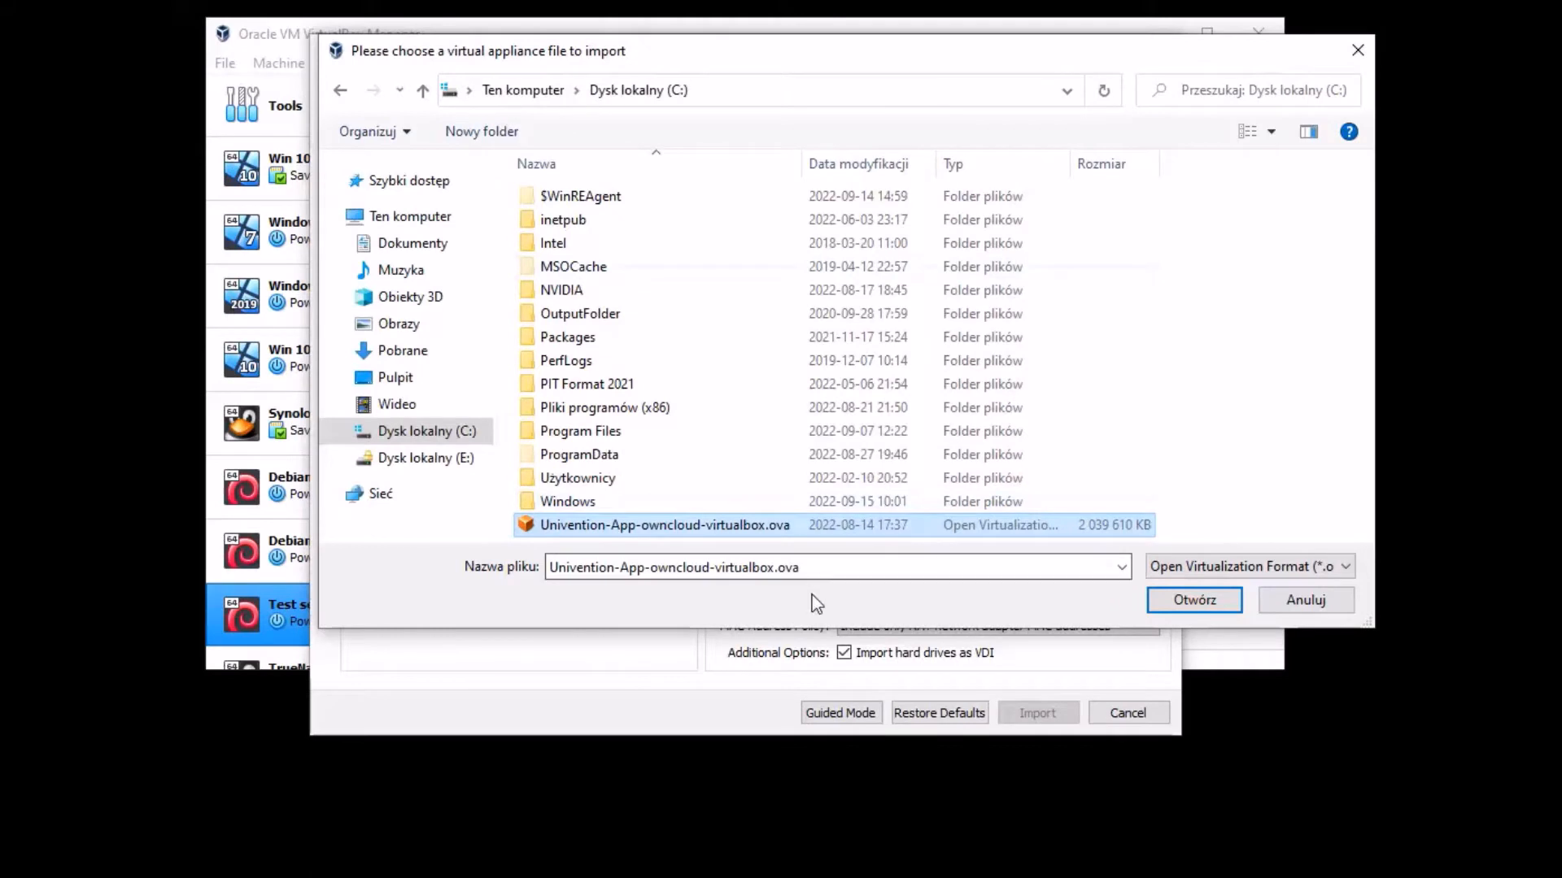
- Load the ownCloud .ova into the import settings and change its RAM value to 4048 MB
{"action": "left_click", "coordinate": [1220, 602]}
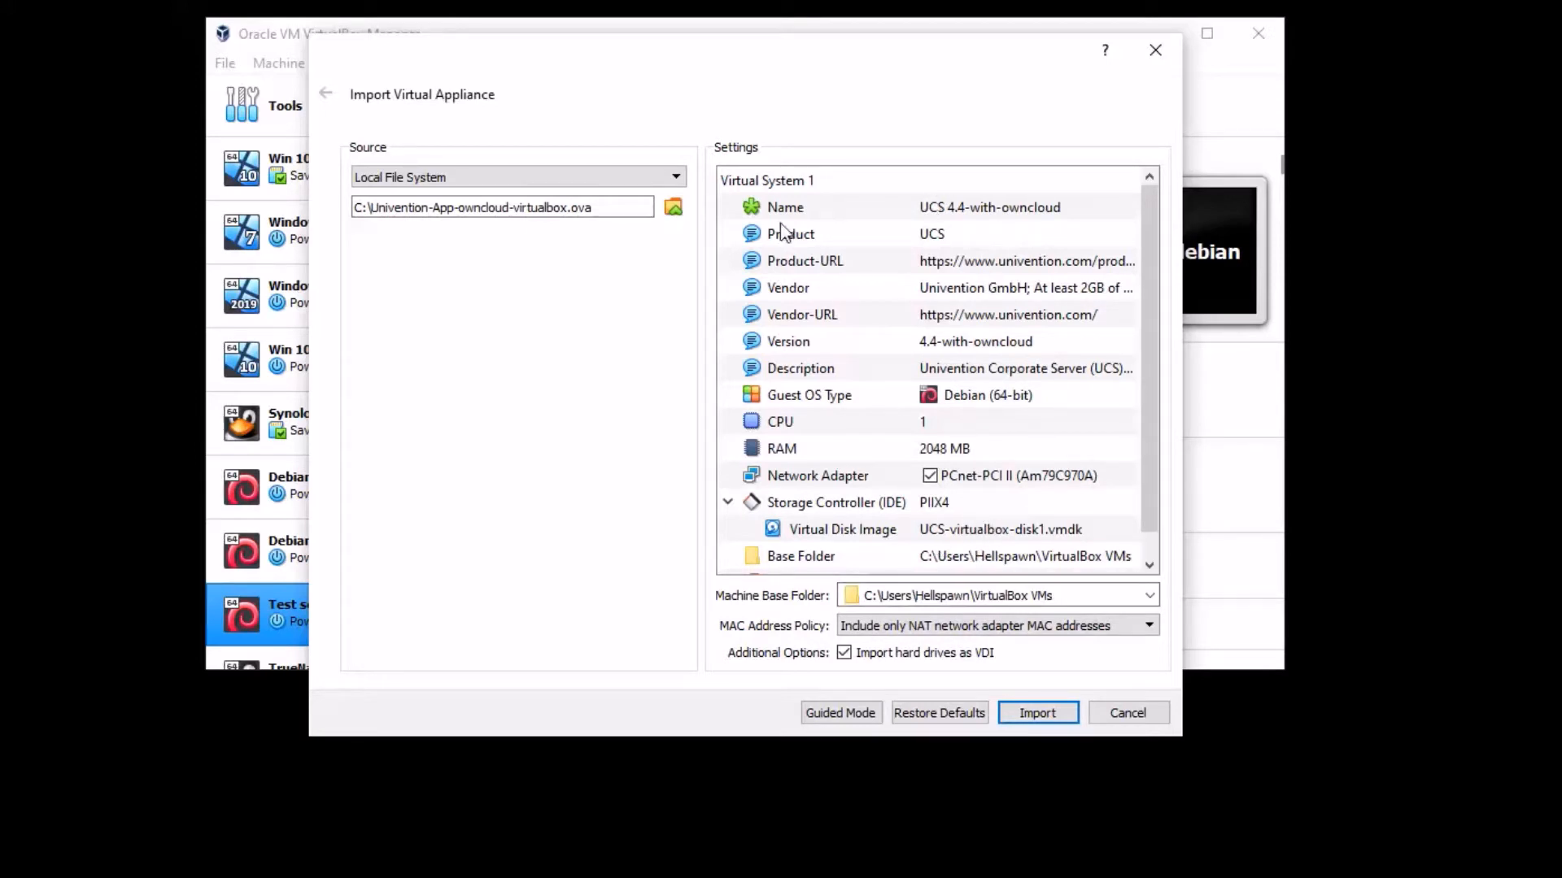
{"action": "scroll", "coordinate": [1053, 346], "scroll_direction": "down", "scroll_amount": 1}
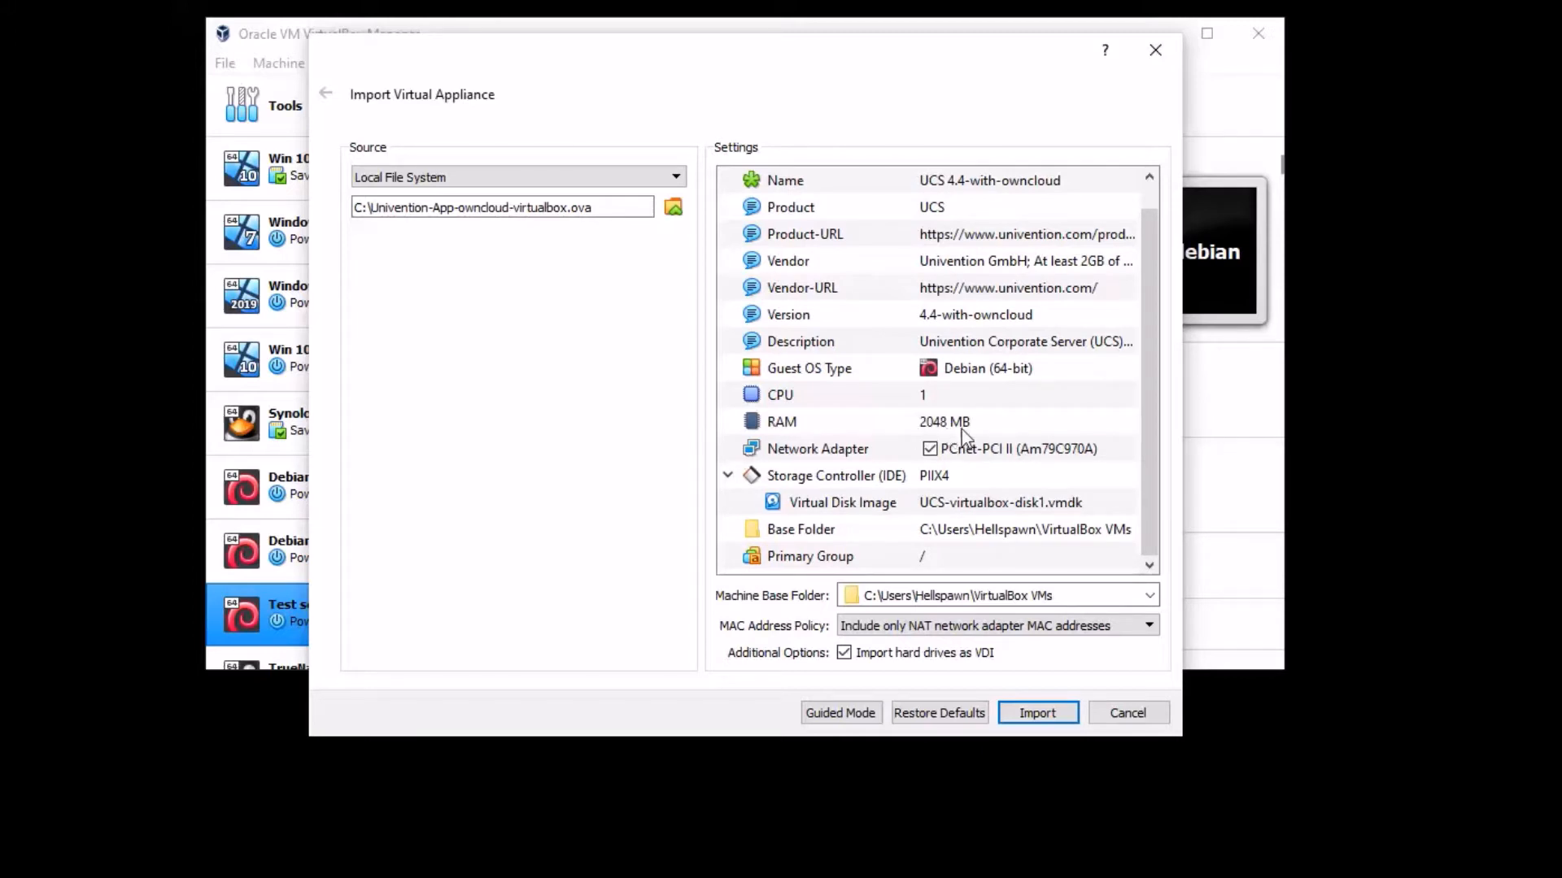
{"action": "double_click", "coordinate": [936, 428]}
{"action": "left_click", "coordinate": [928, 425]}
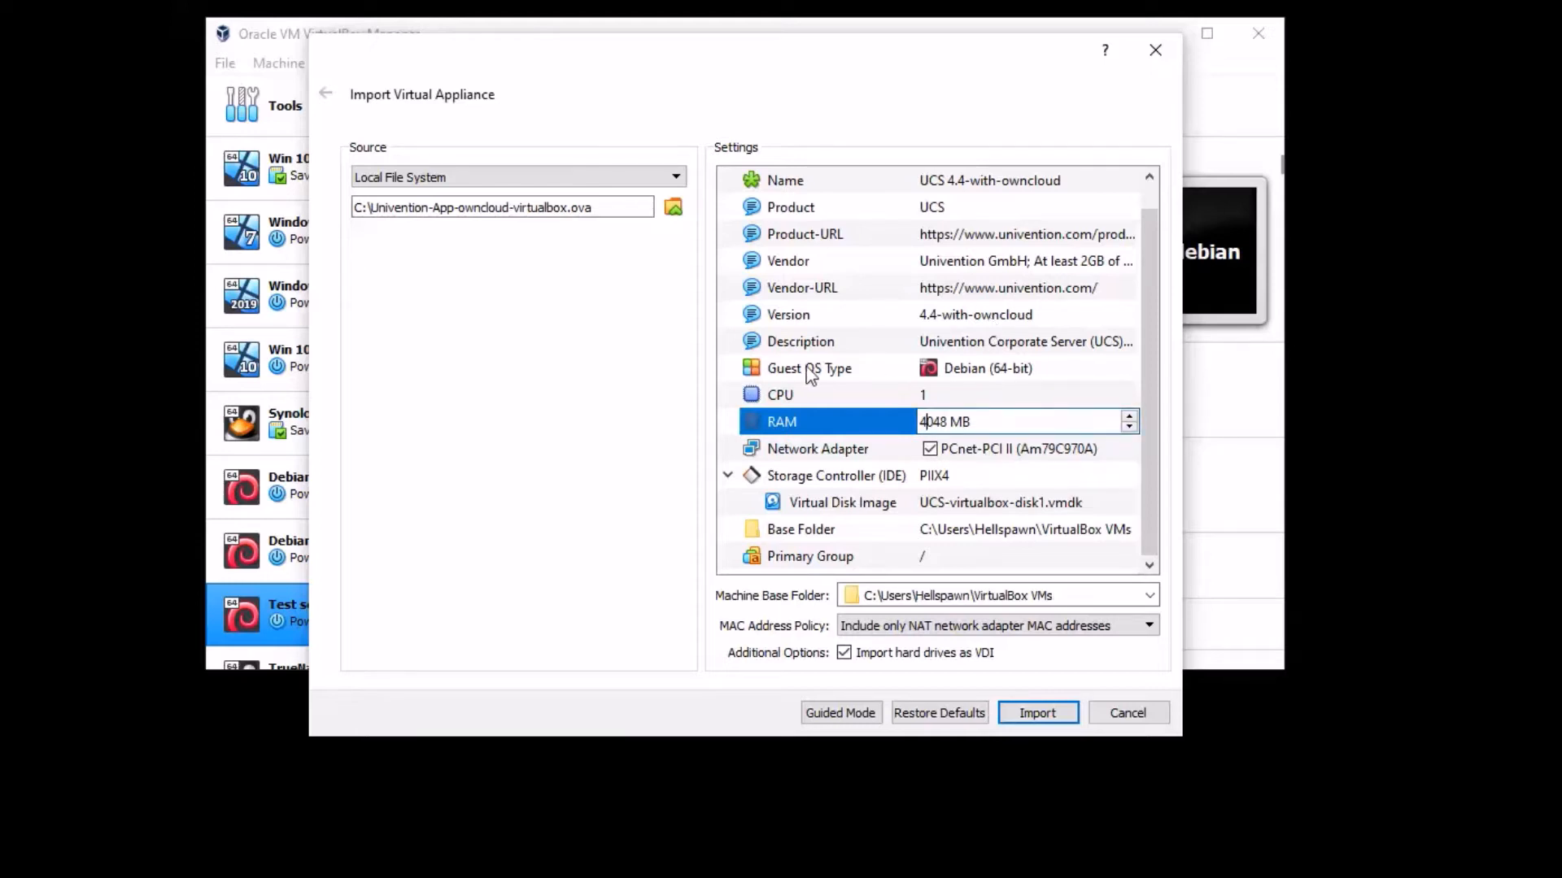
{"action": "left_click", "coordinate": [1008, 377]}
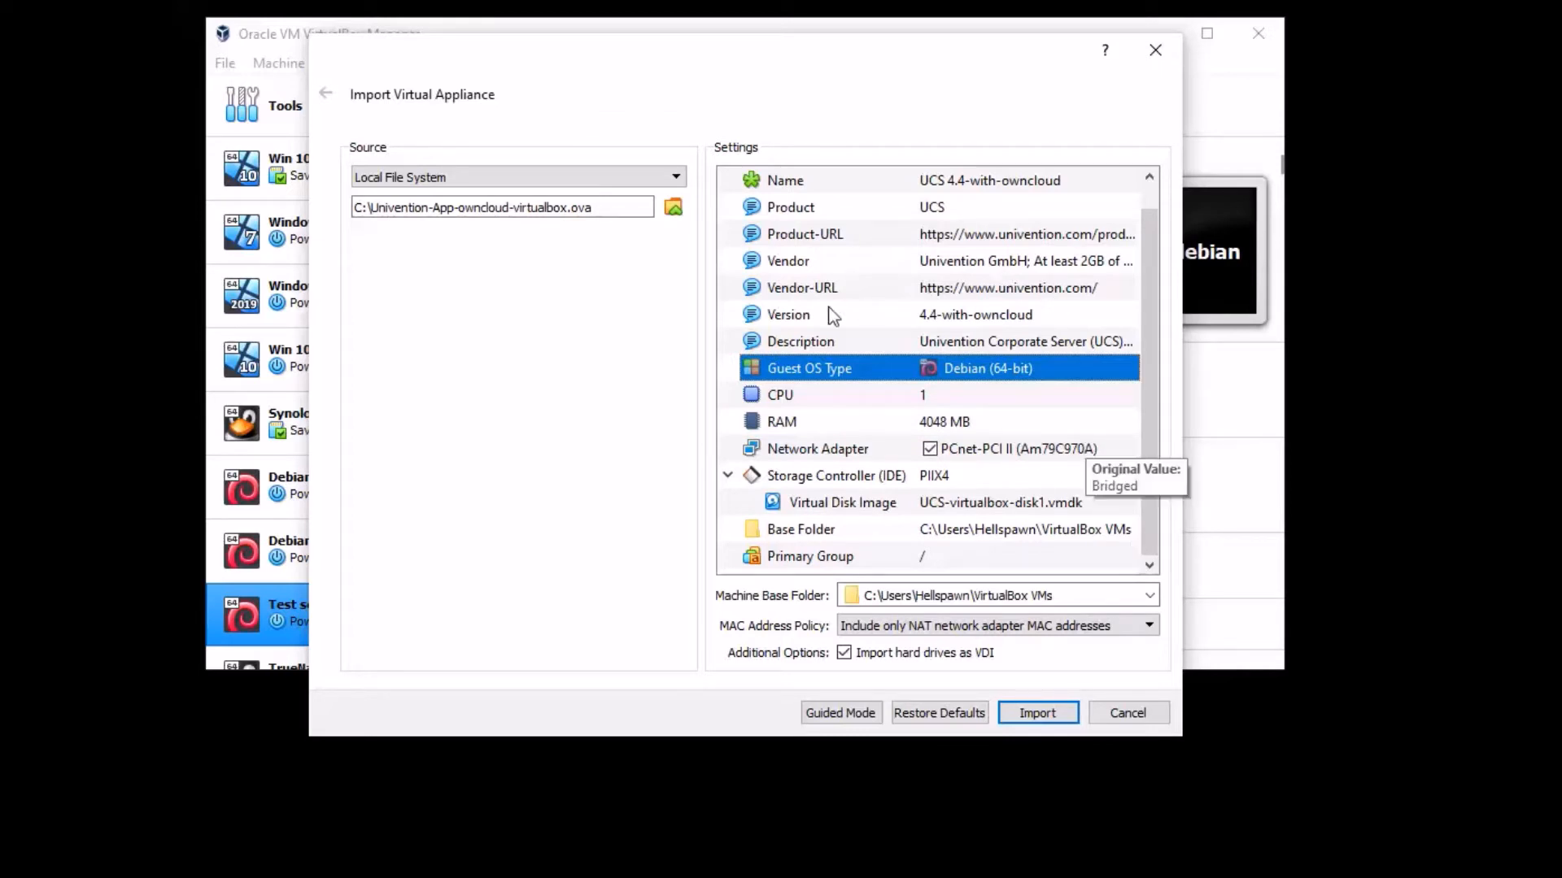
{"action": "left_click", "coordinate": [980, 319]}
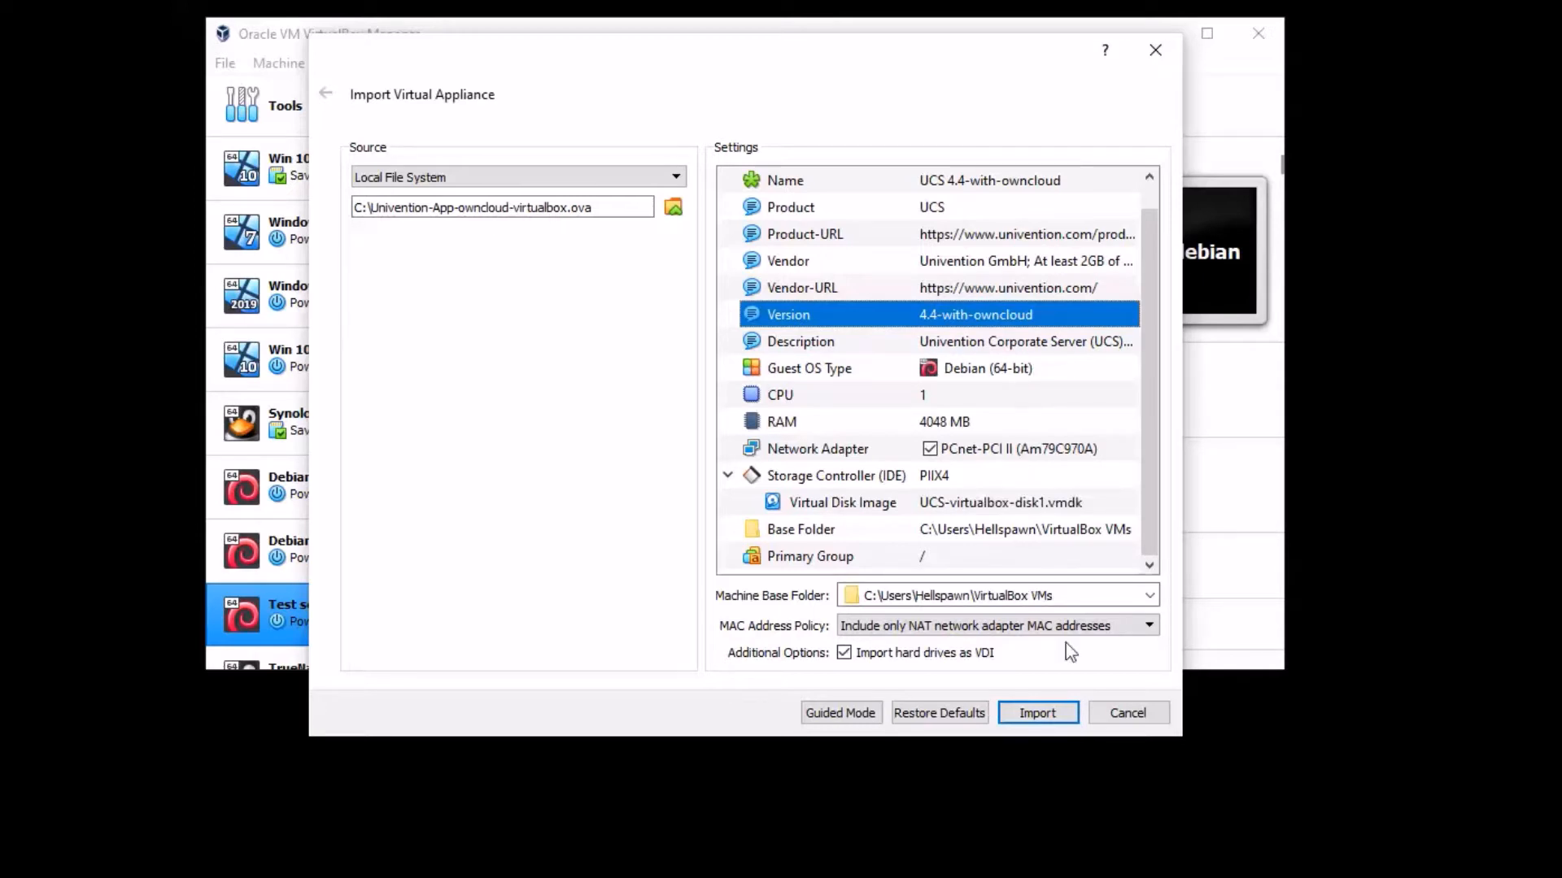
- Start the import and agree to the software license agreement
{"action": "left_click", "coordinate": [1037, 713]}
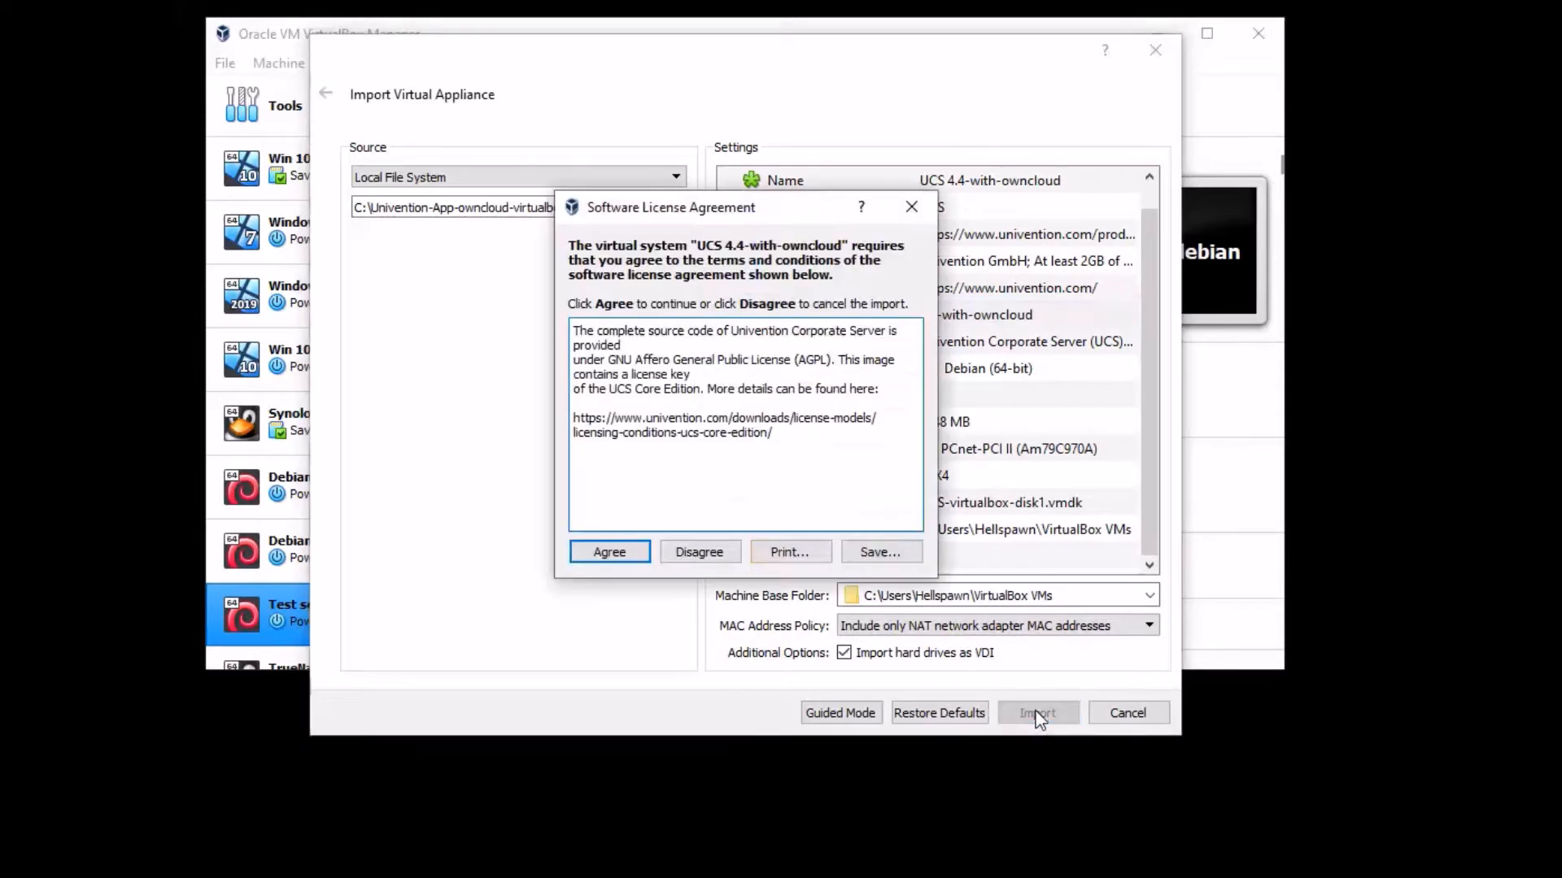
{"action": "left_click", "coordinate": [618, 556]}
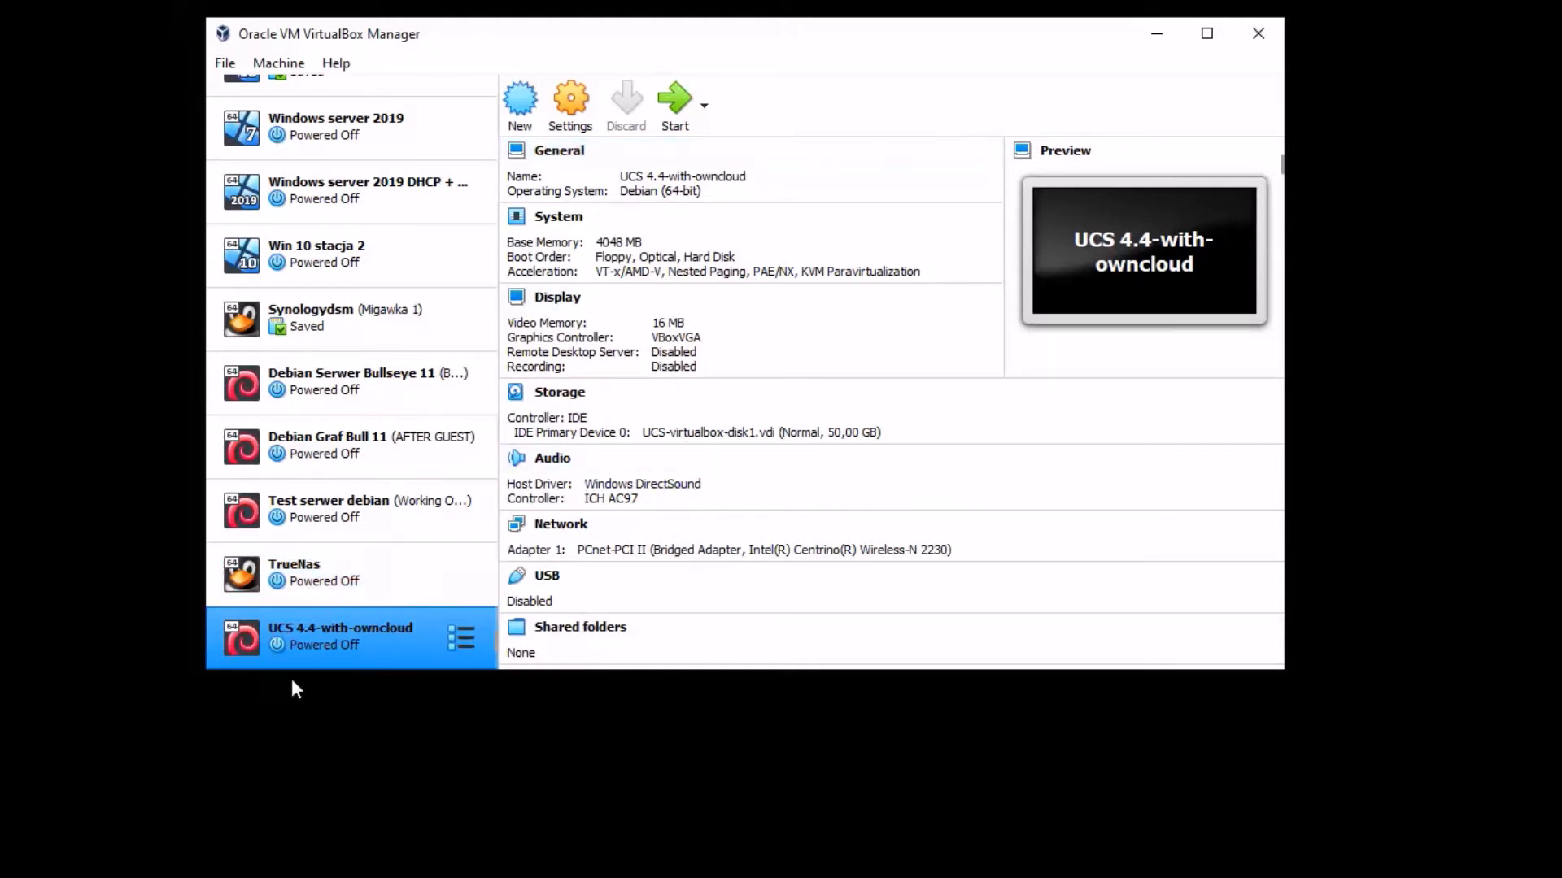
- Open the UCS machine's settings and set the processor count to 2 CPUs
{"action": "left_click", "coordinate": [572, 102]}
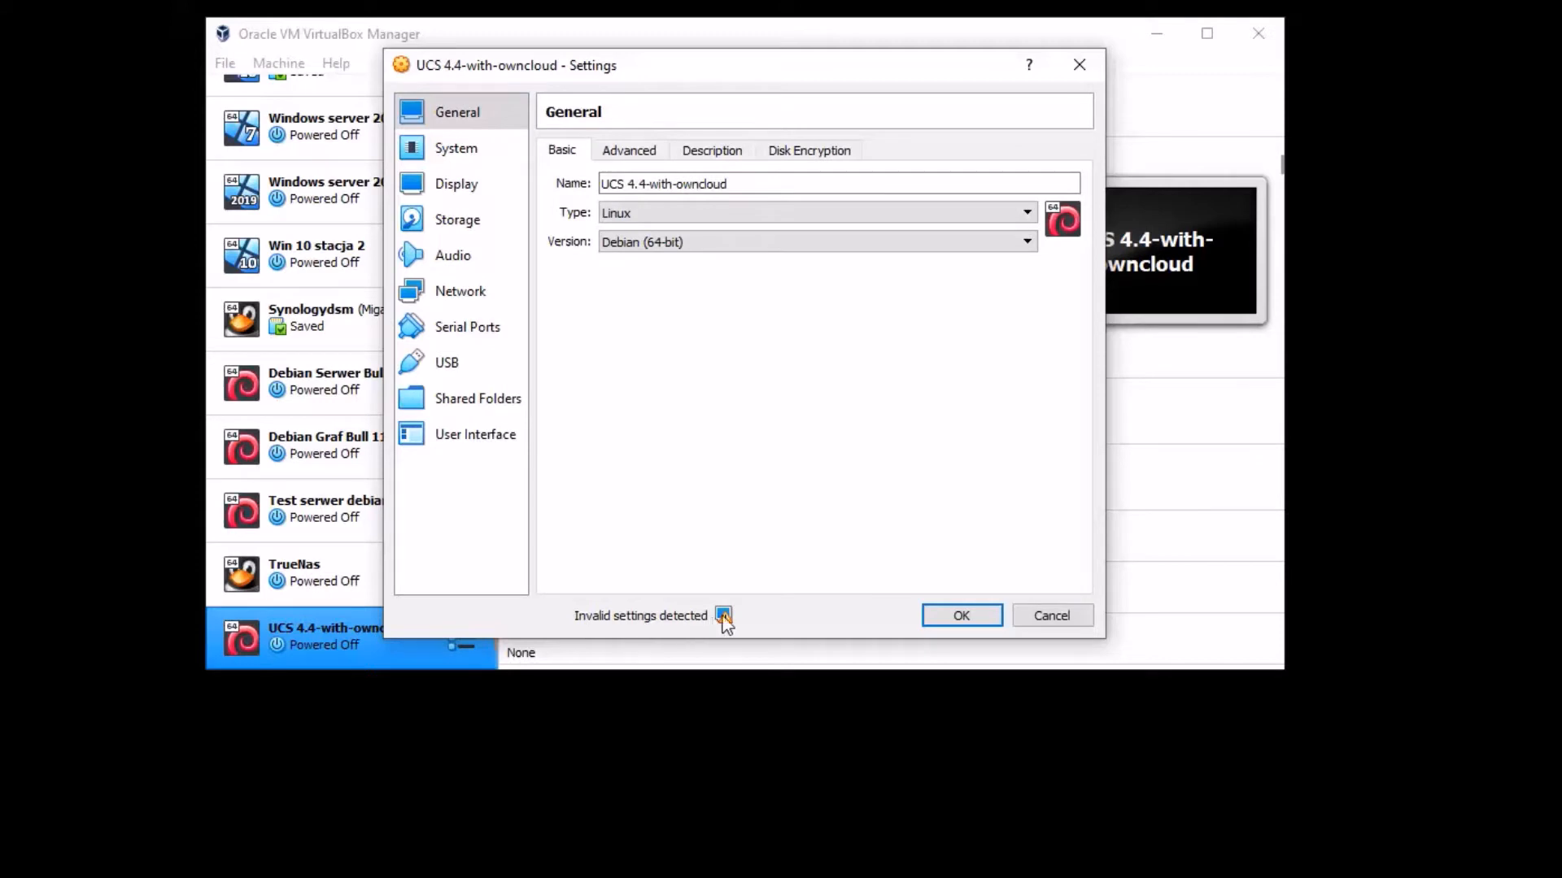
{"action": "mouse_move", "coordinate": [723, 618]}
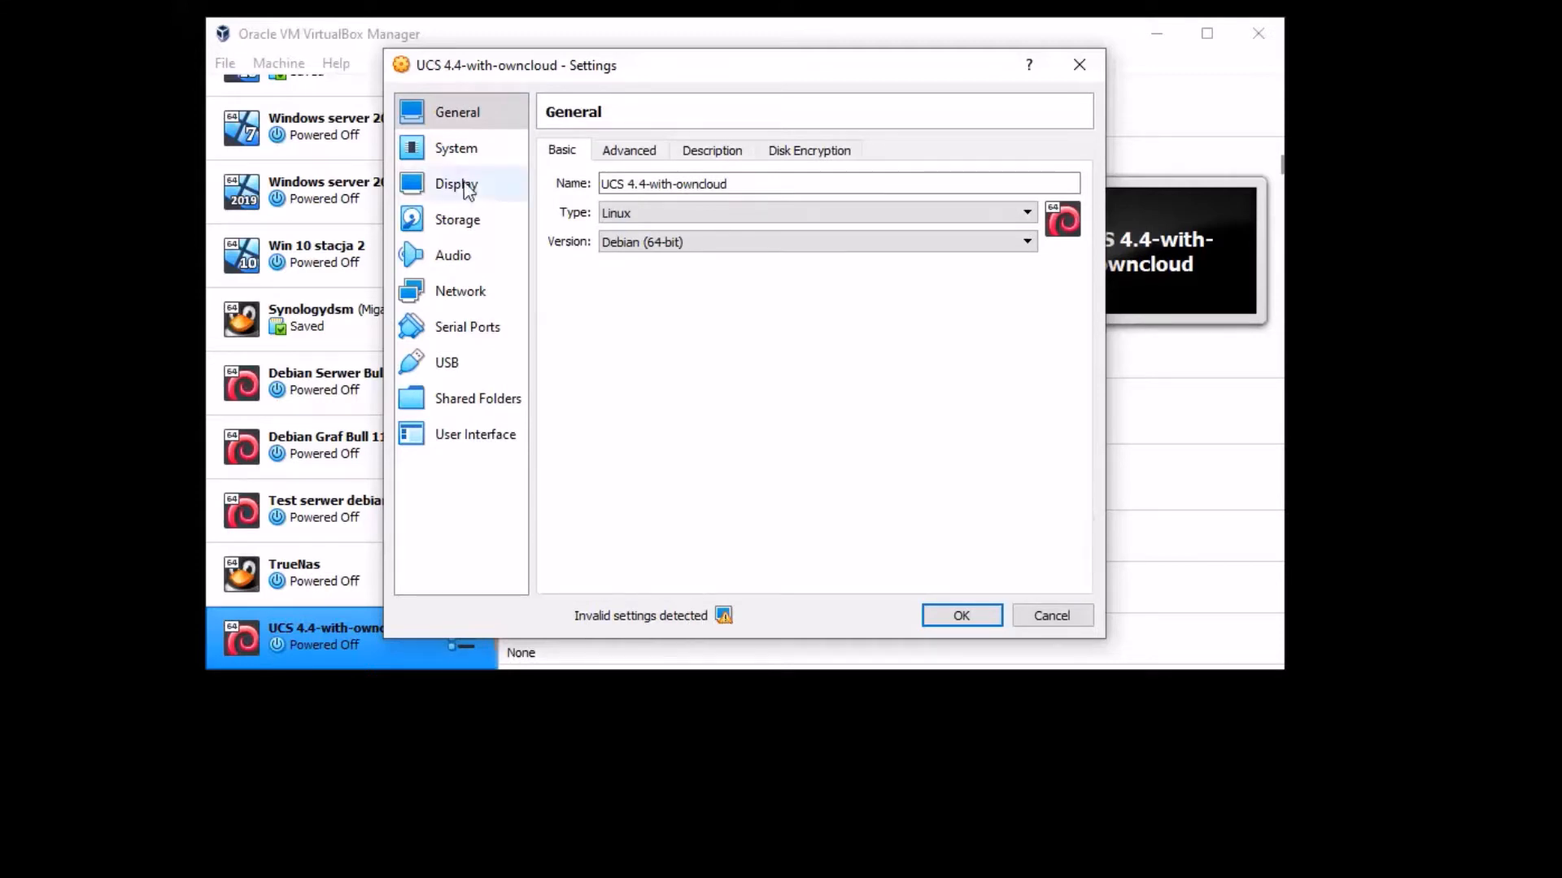
{"action": "left_click", "coordinate": [464, 150]}
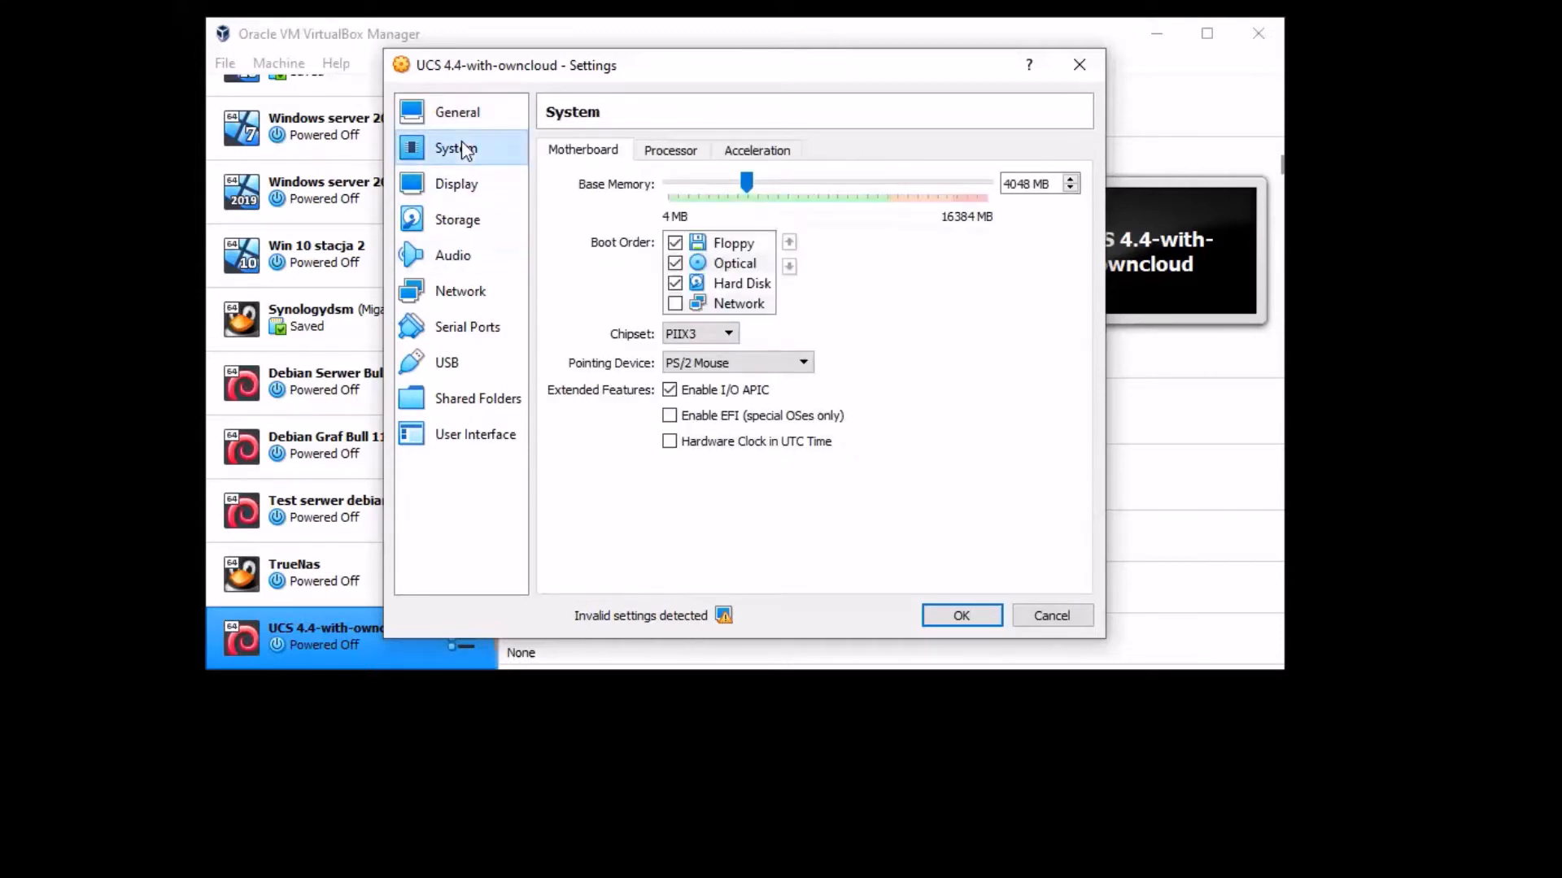
{"action": "left_click", "coordinate": [685, 157]}
{"action": "left_click", "coordinate": [753, 199]}
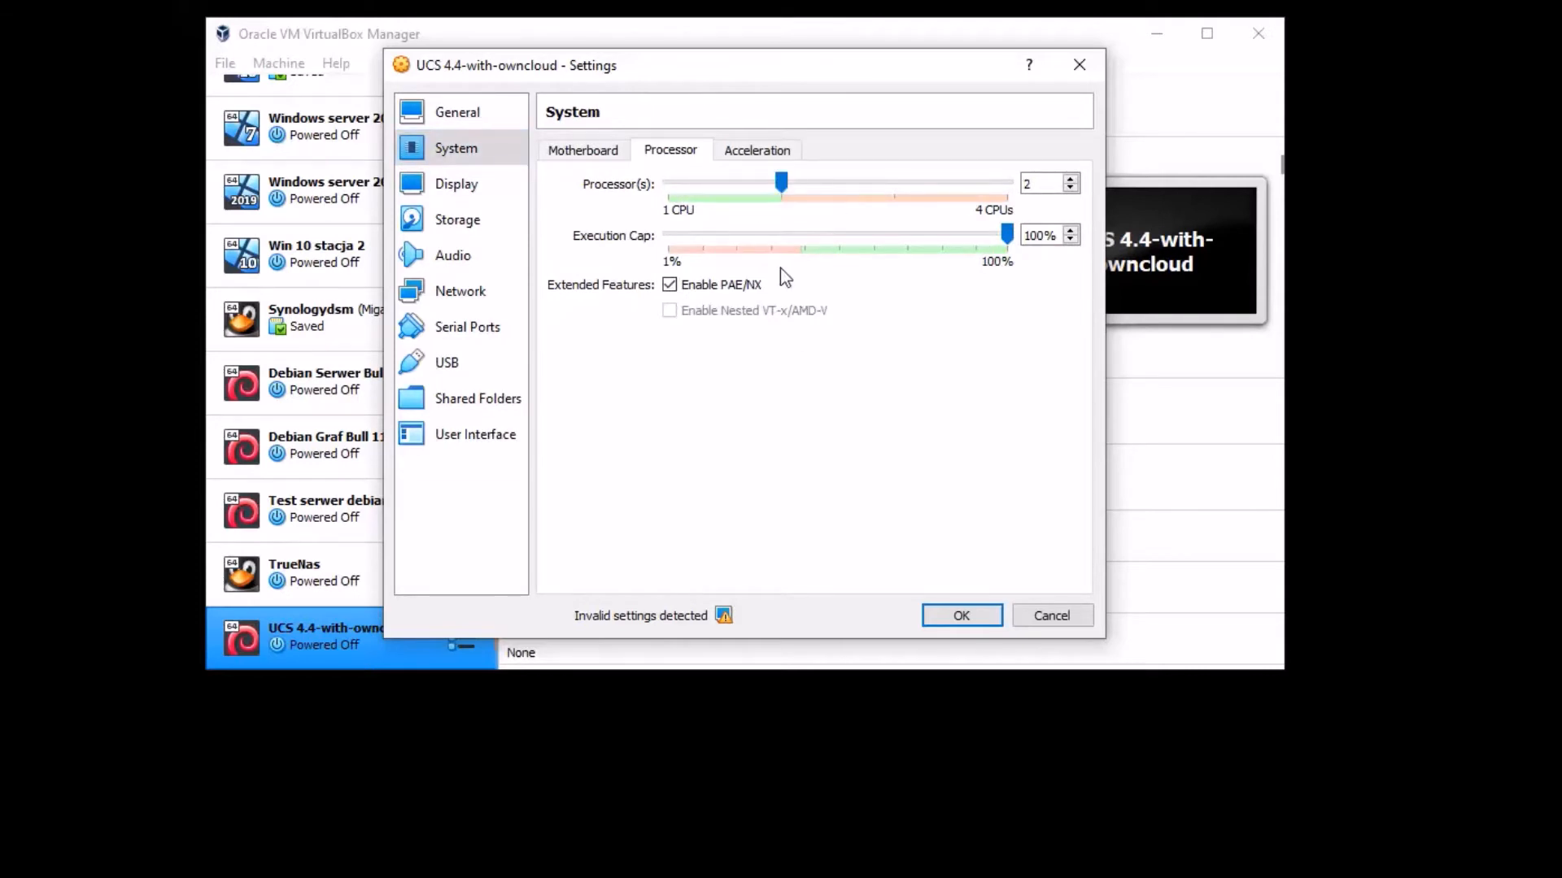
{"action": "left_click", "coordinate": [584, 152]}
{"action": "left_click", "coordinate": [685, 249]}
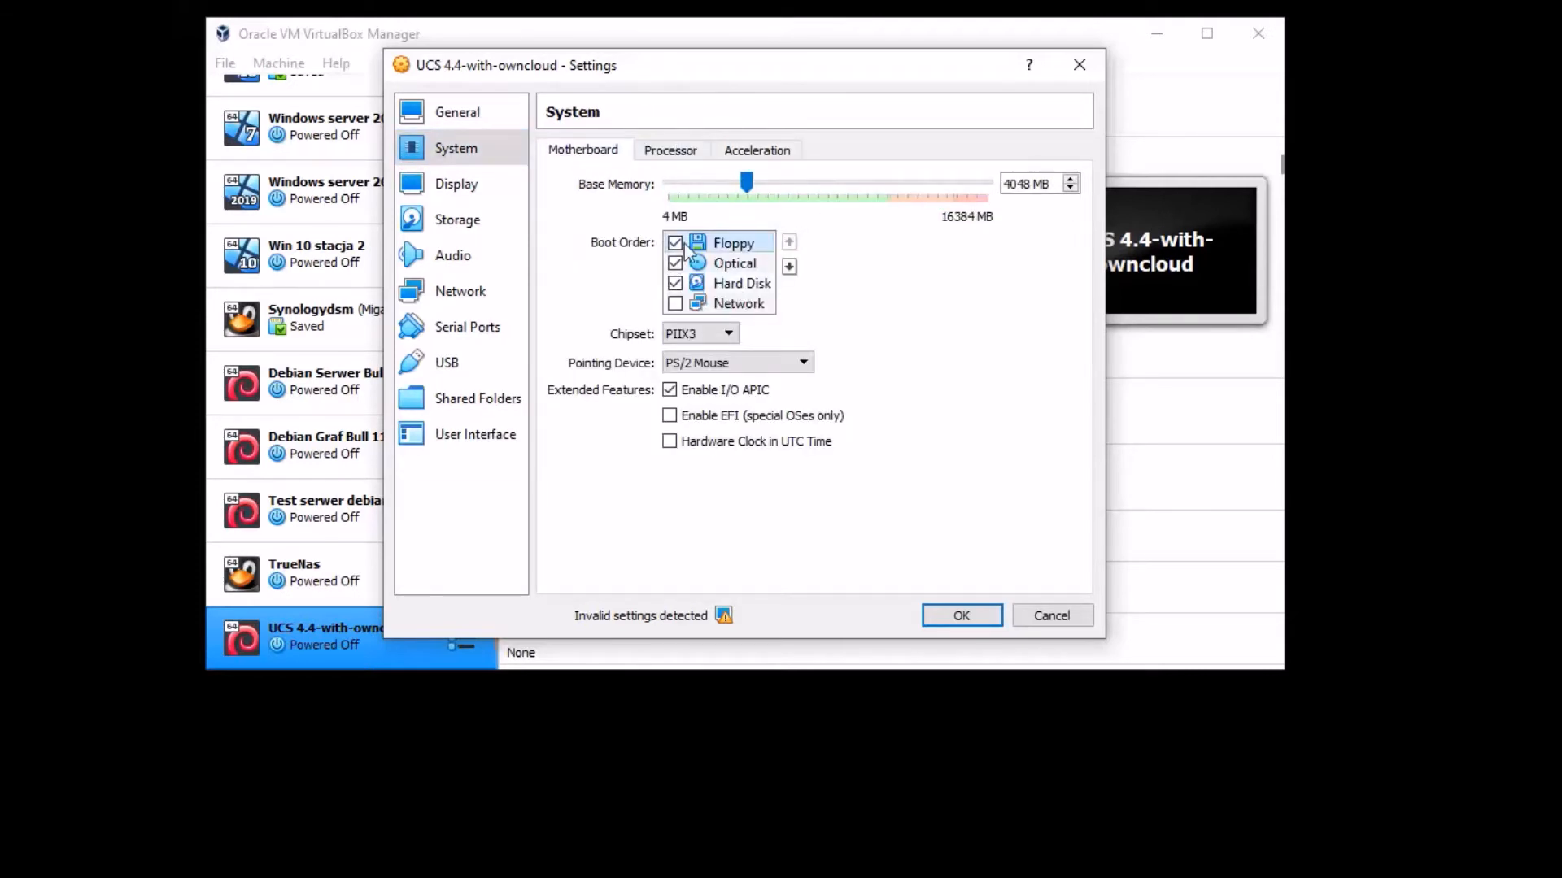
- Raise video memory to 128 MB and select the VMSVGA graphics controller
{"action": "left_click", "coordinate": [486, 190]}
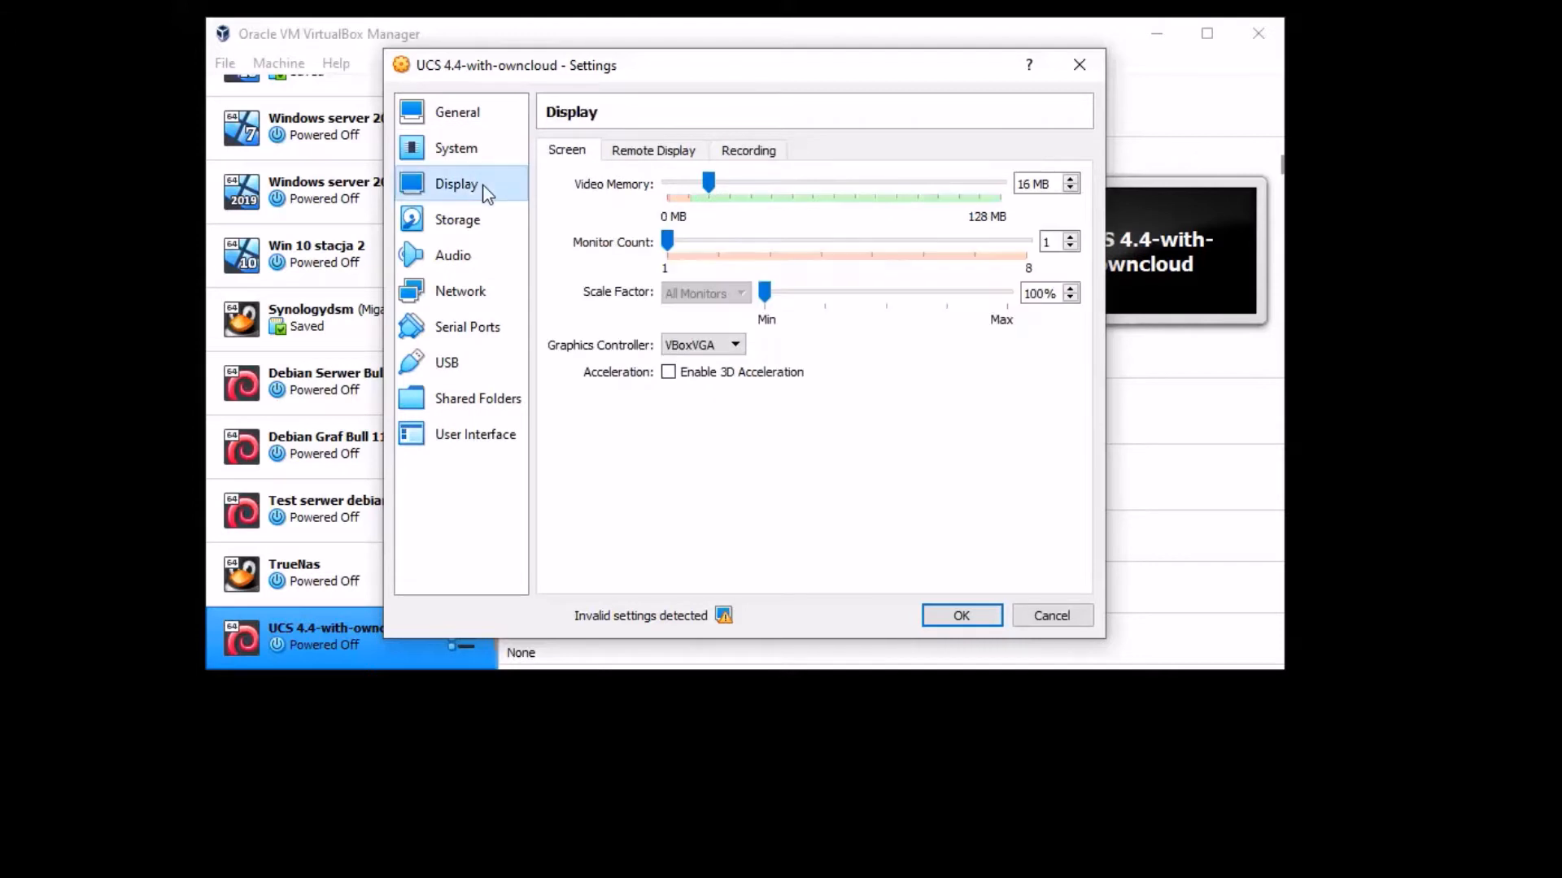
{"action": "left_click_drag", "start_coordinate": [708, 183], "coordinate": [1000, 183]}
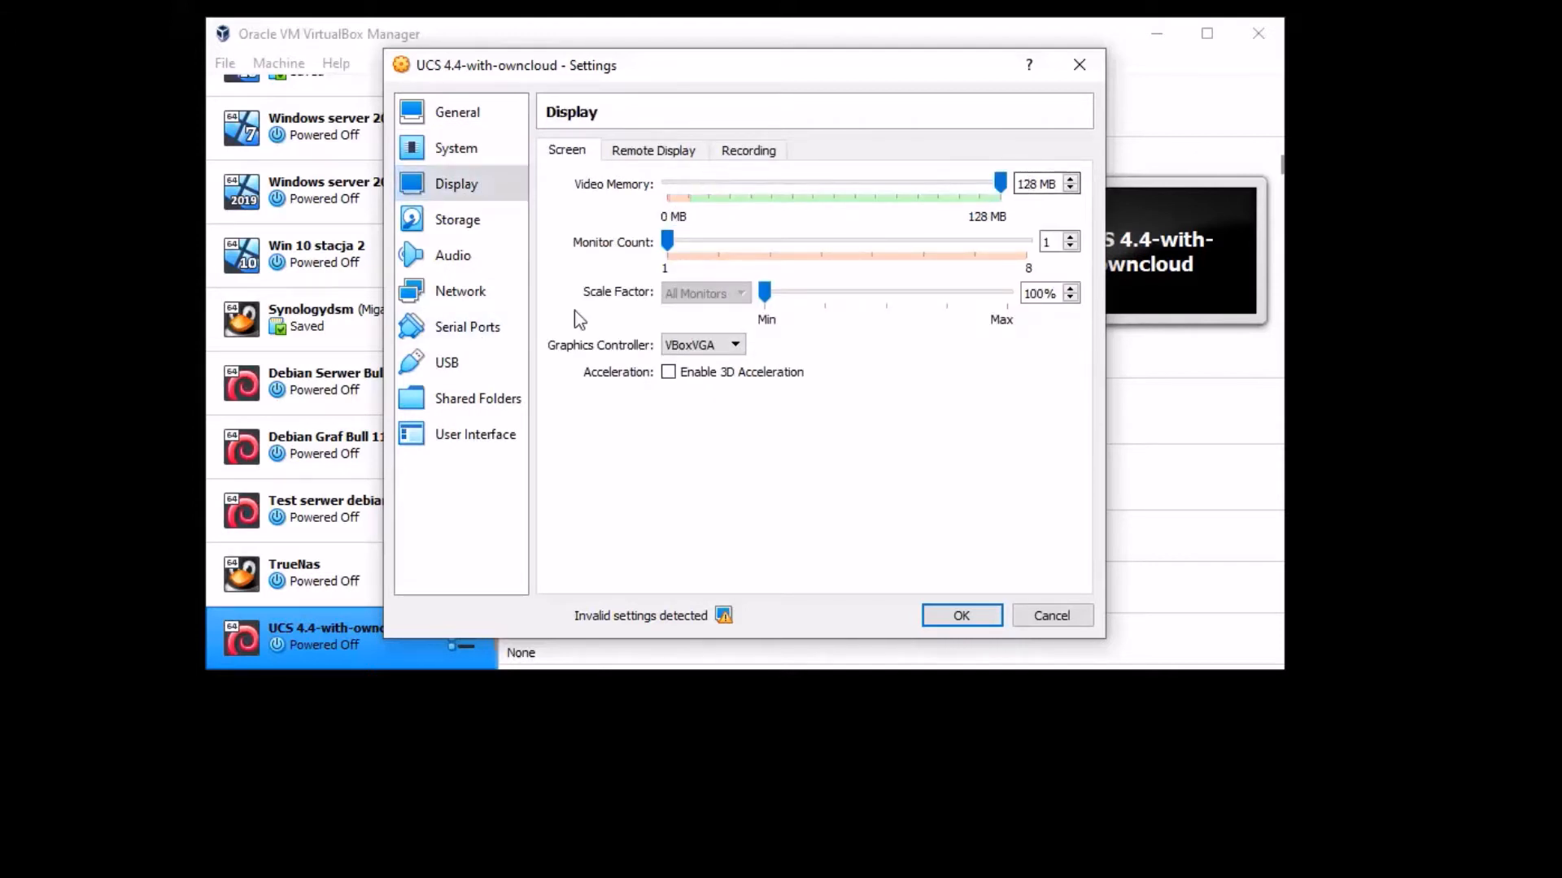
{"action": "left_click", "coordinate": [456, 250]}
{"action": "left_click", "coordinate": [467, 223]}
{"action": "left_click", "coordinate": [469, 186]}
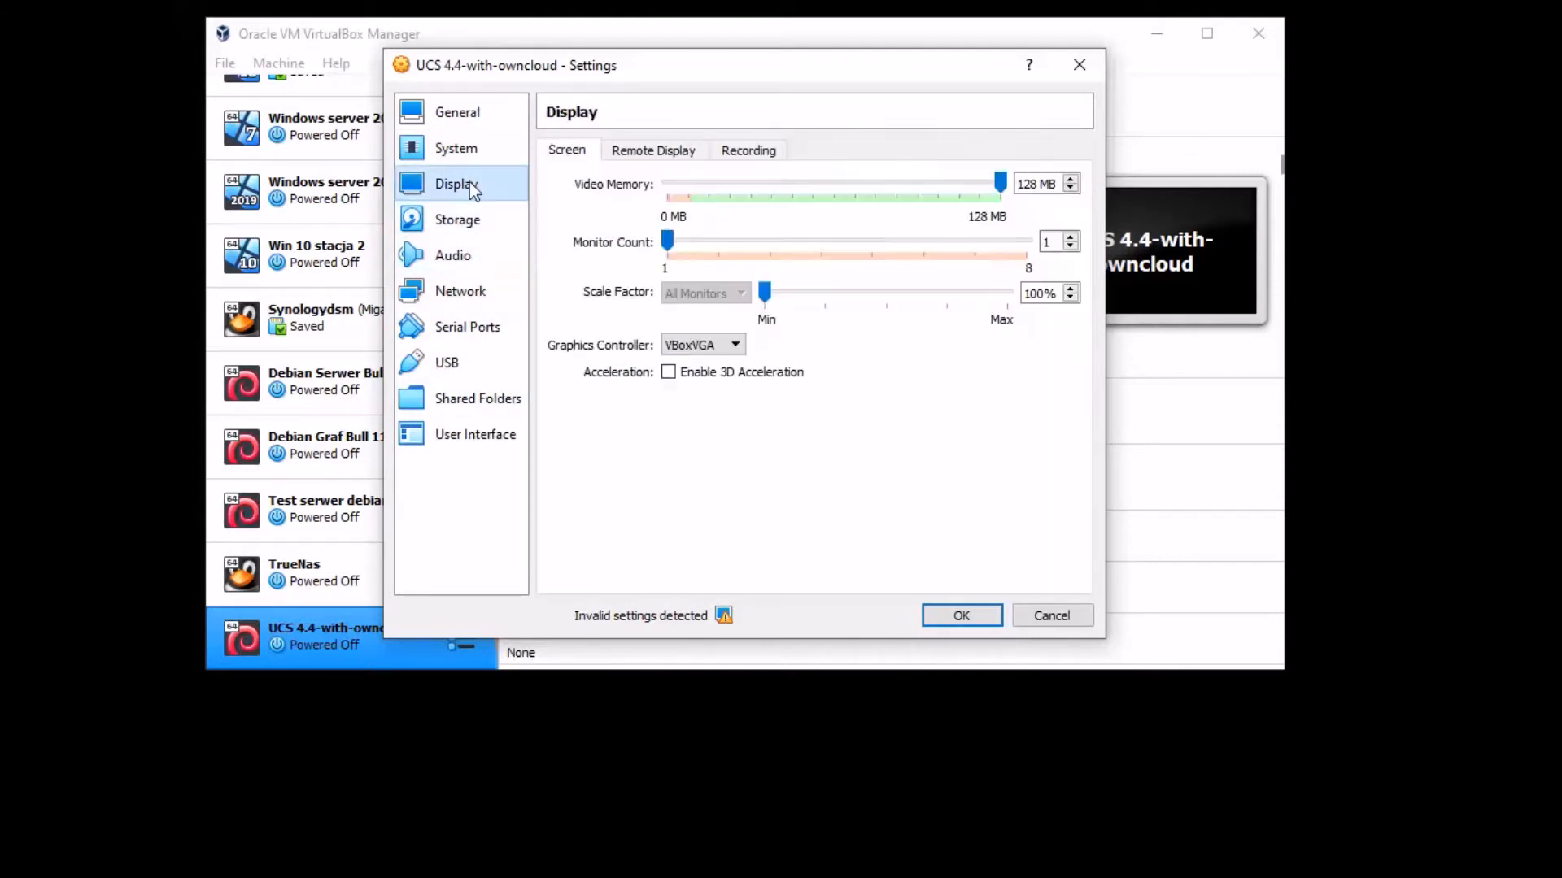
{"action": "left_click", "coordinate": [708, 345]}
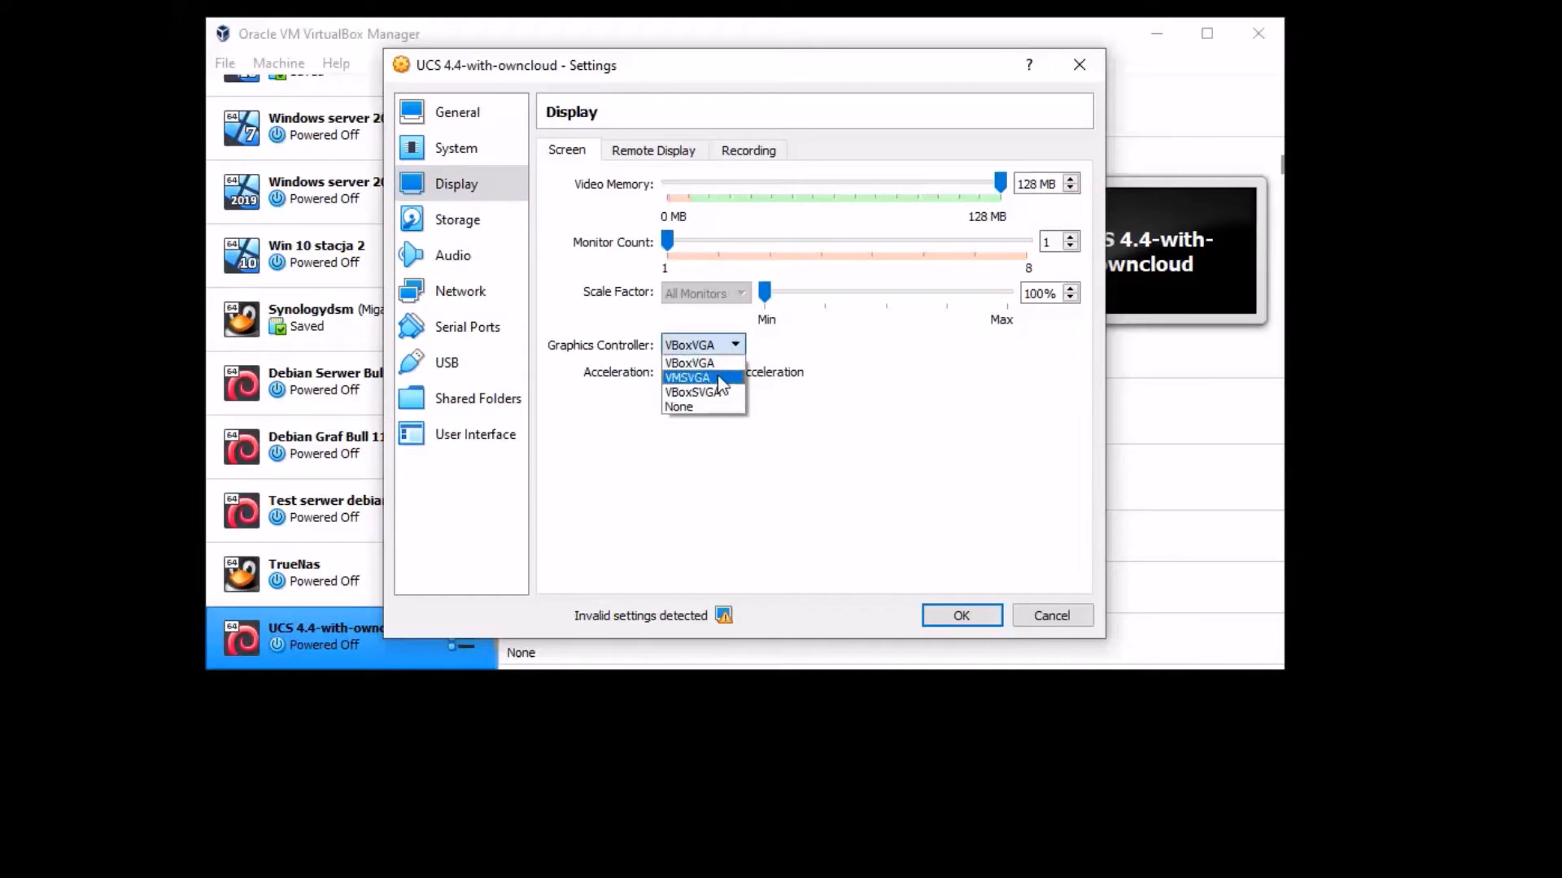
{"action": "left_click", "coordinate": [718, 377]}
- Review the Storage, Audio and Bridged network adapter settings, then save with OK
{"action": "left_click", "coordinate": [466, 217]}
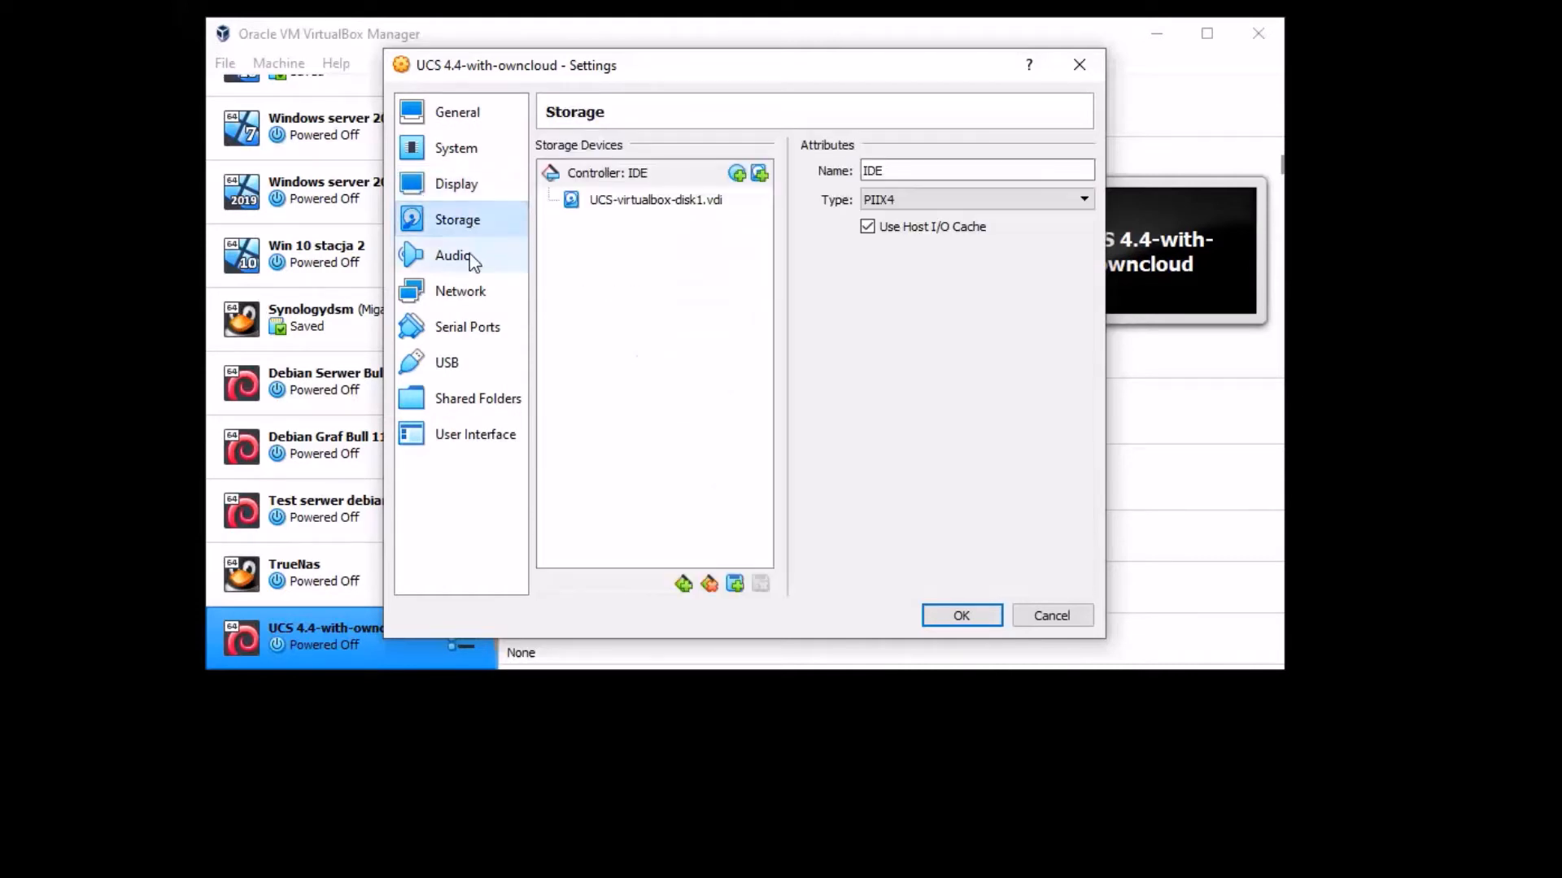
{"action": "left_click", "coordinate": [462, 265]}
{"action": "left_click", "coordinate": [466, 301]}
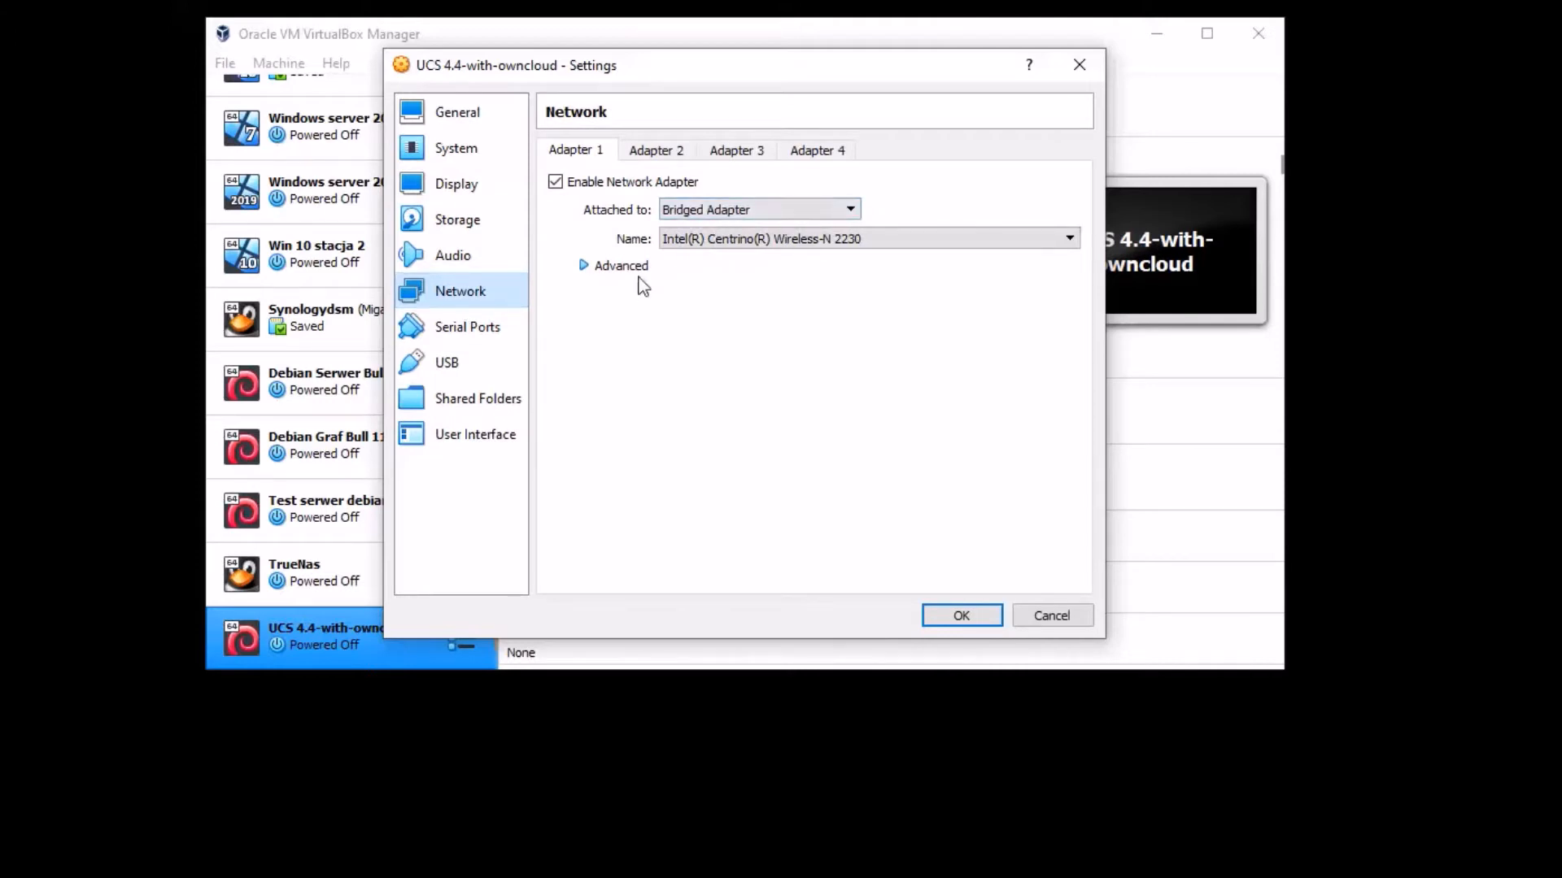
{"action": "left_click", "coordinate": [620, 267]}
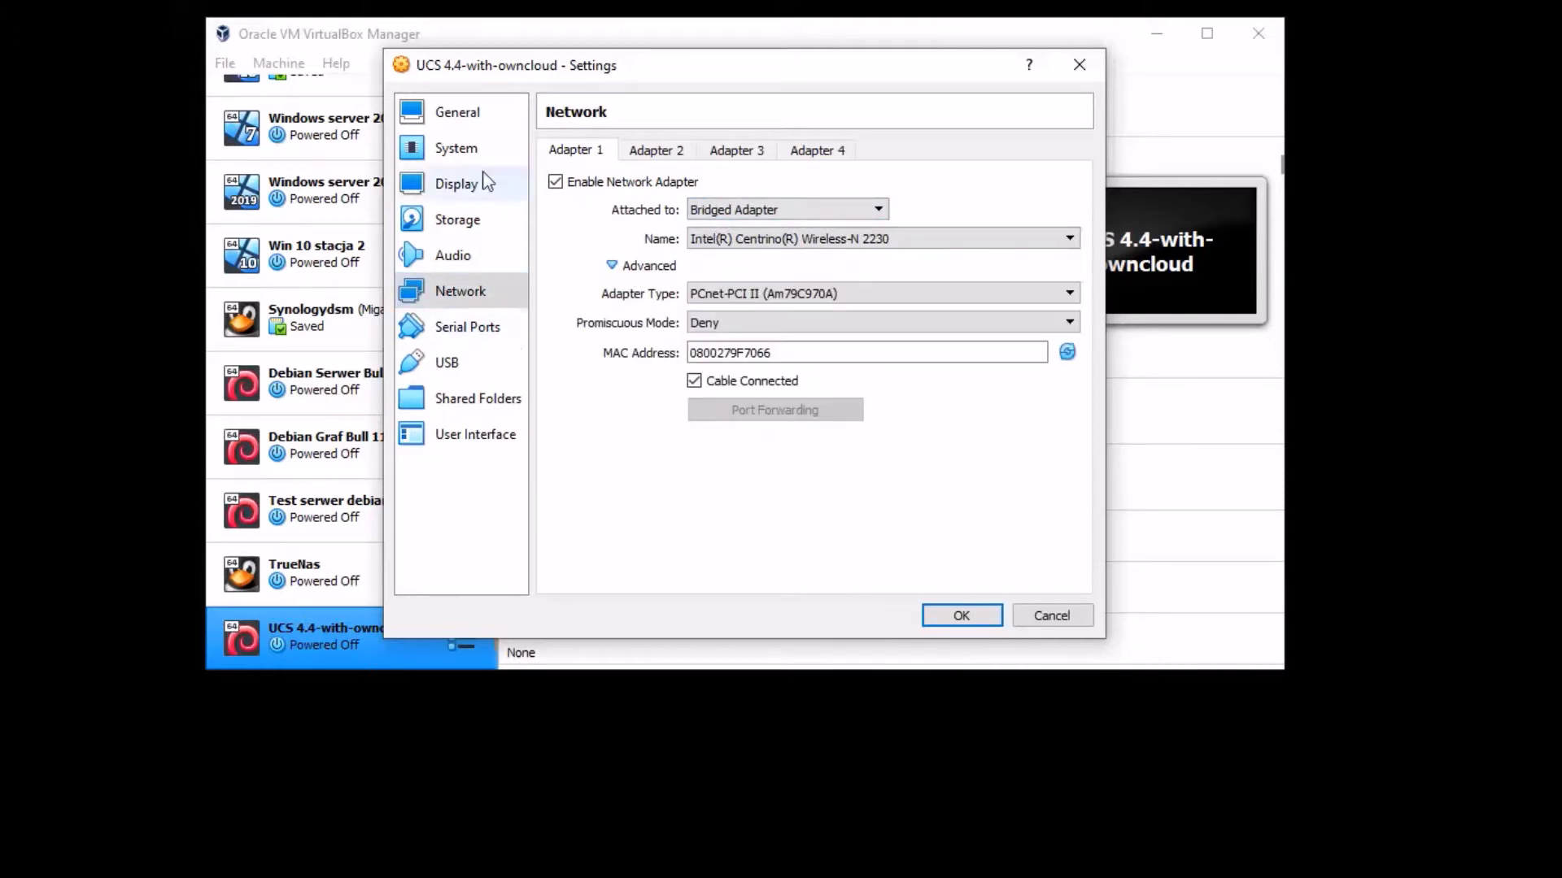
{"action": "left_click", "coordinate": [959, 618]}
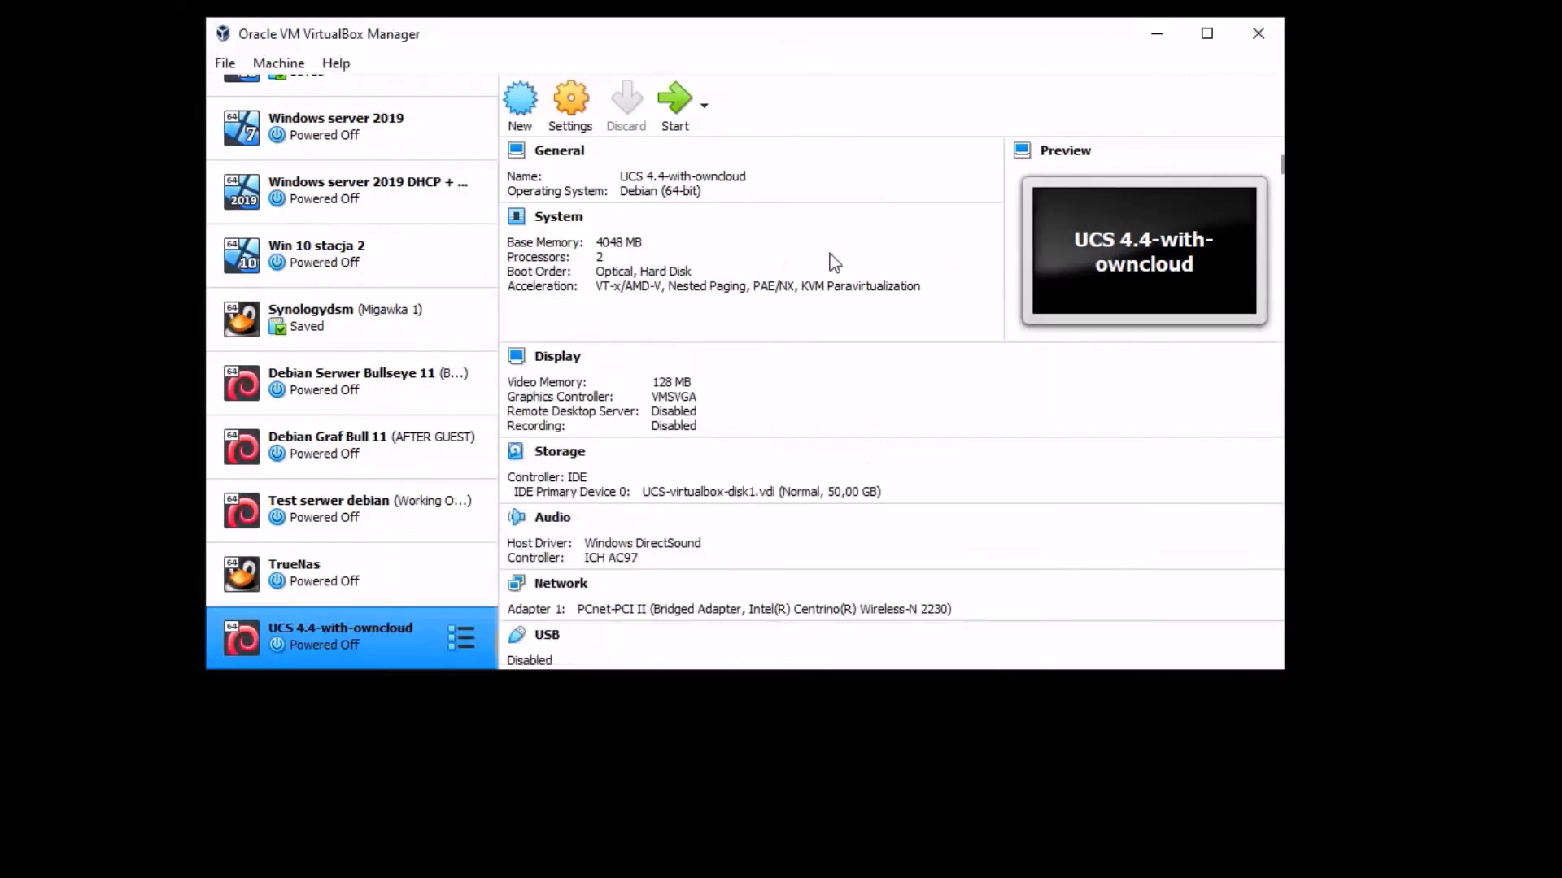
- Start the UCS machine, dismiss the auto-capture notice, and boot 'Start owncloud' from GRUB
{"action": "left_click", "coordinate": [678, 122]}
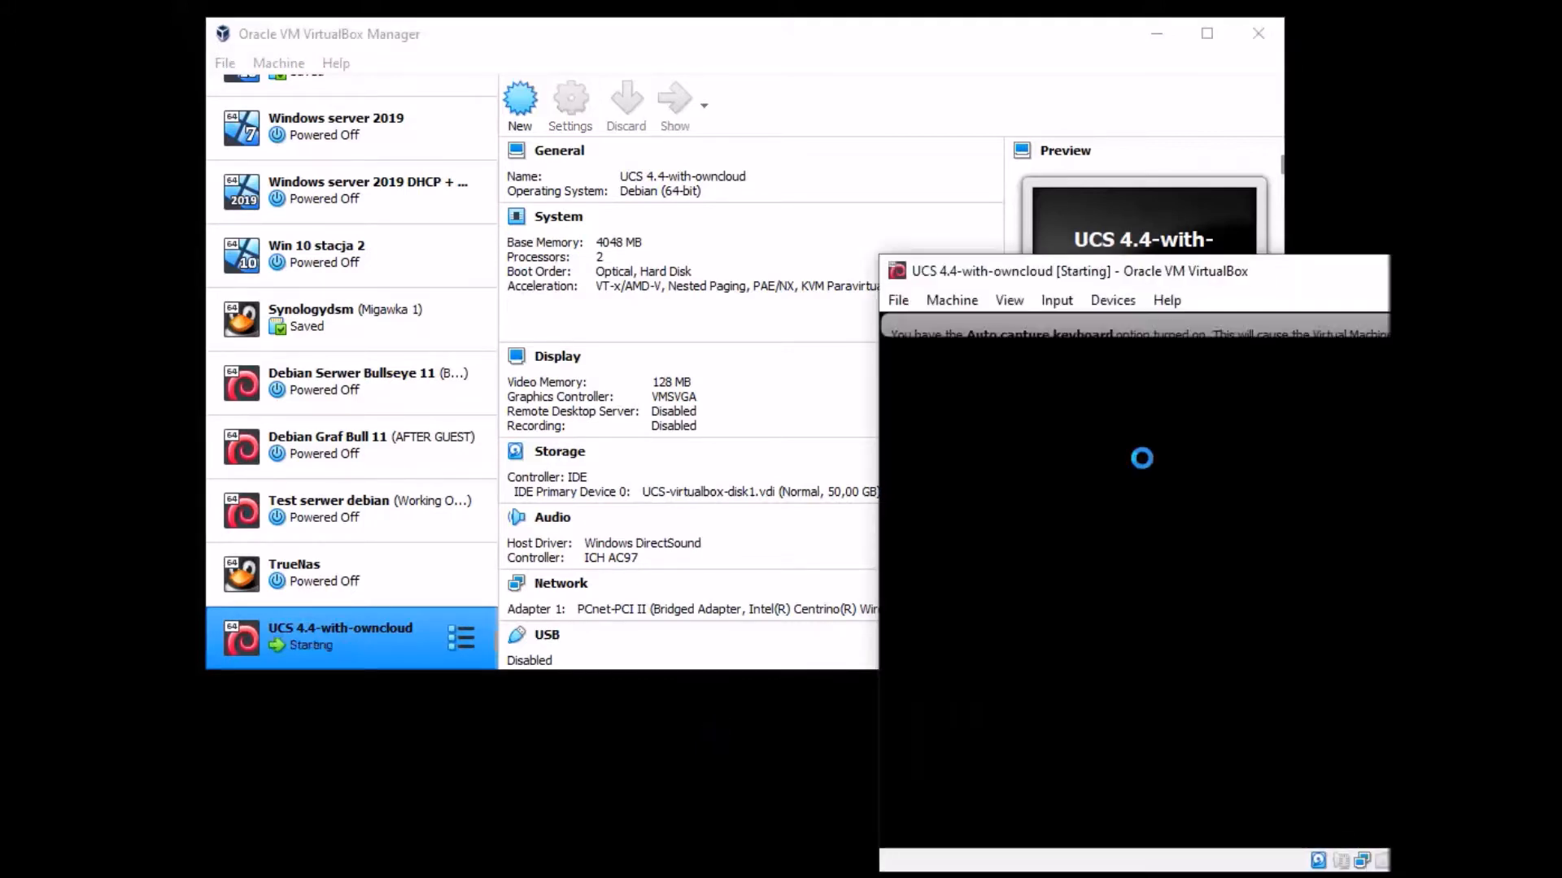
{"action": "left_click_drag", "start_coordinate": [1242, 283], "coordinate": [663, 84]}
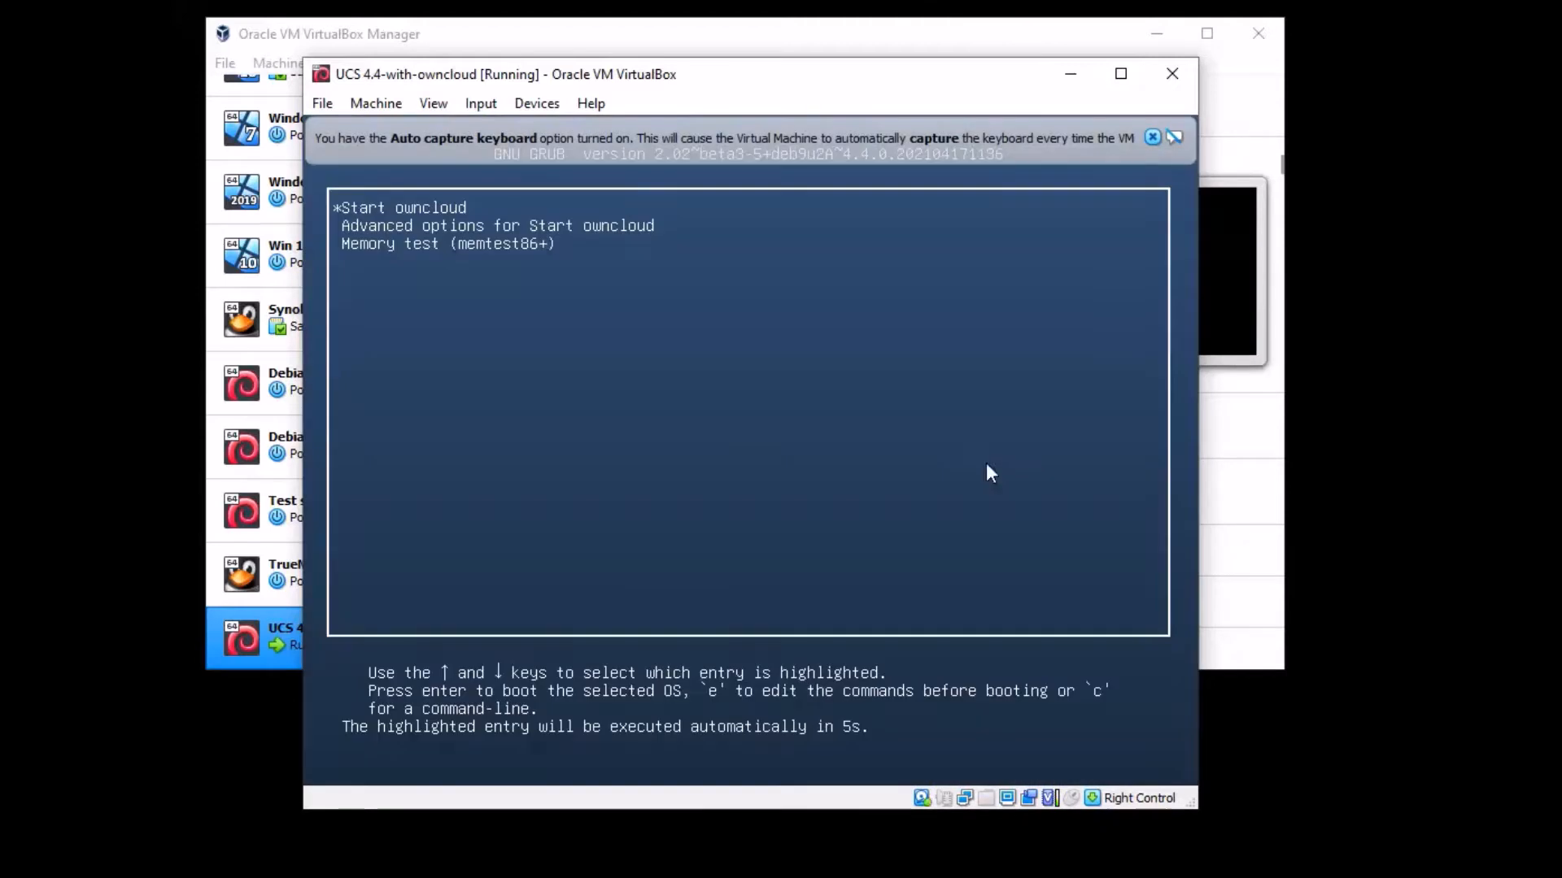
{"action": "left_click", "coordinate": [1151, 138]}
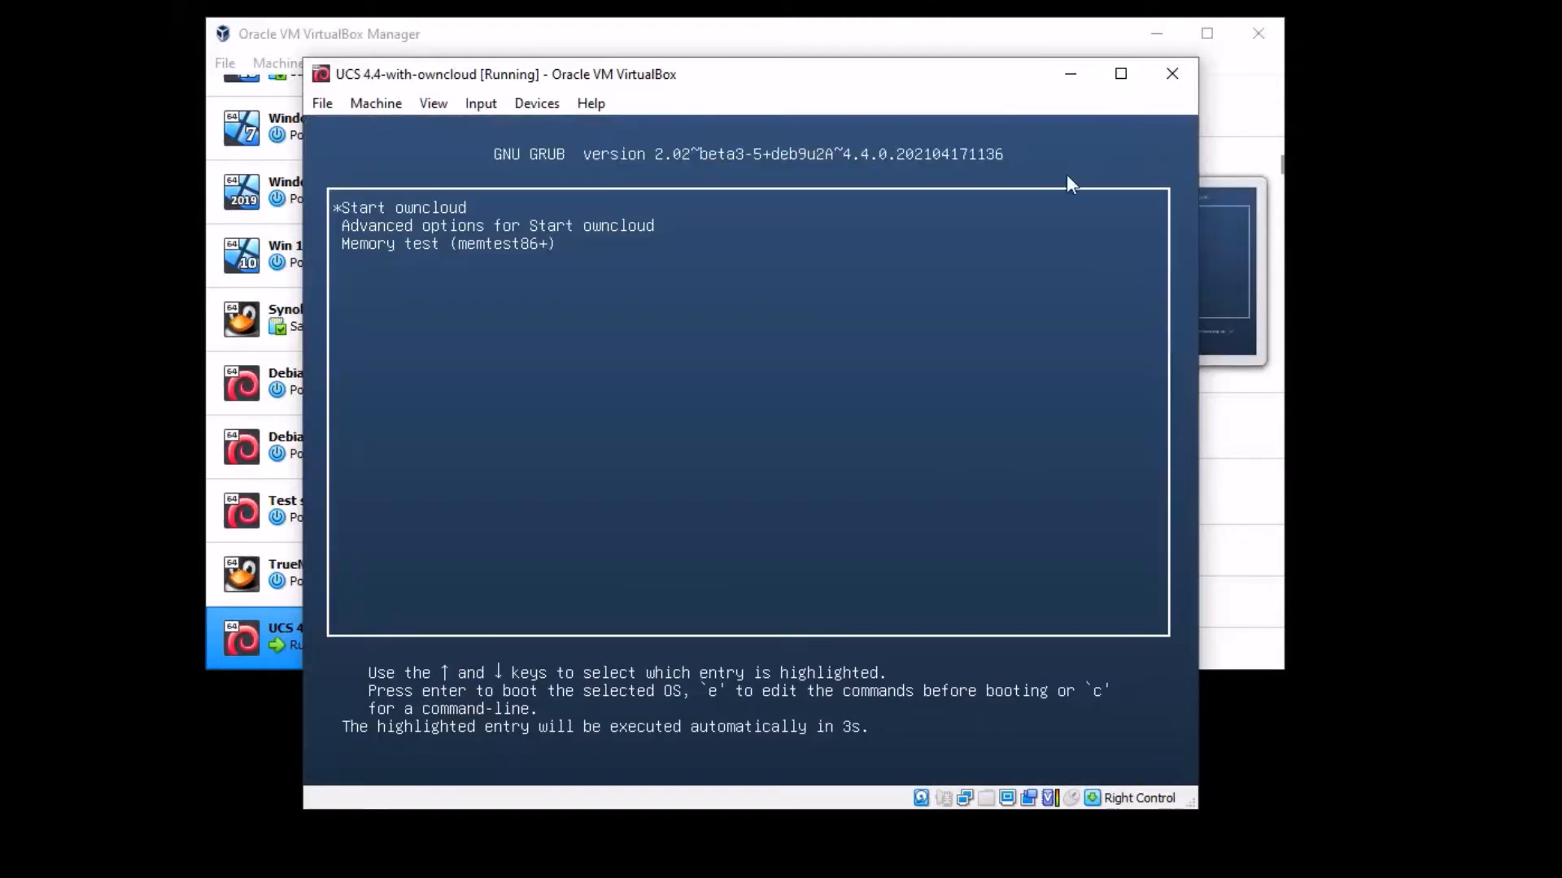
{"action": "key", "text": "Return"}
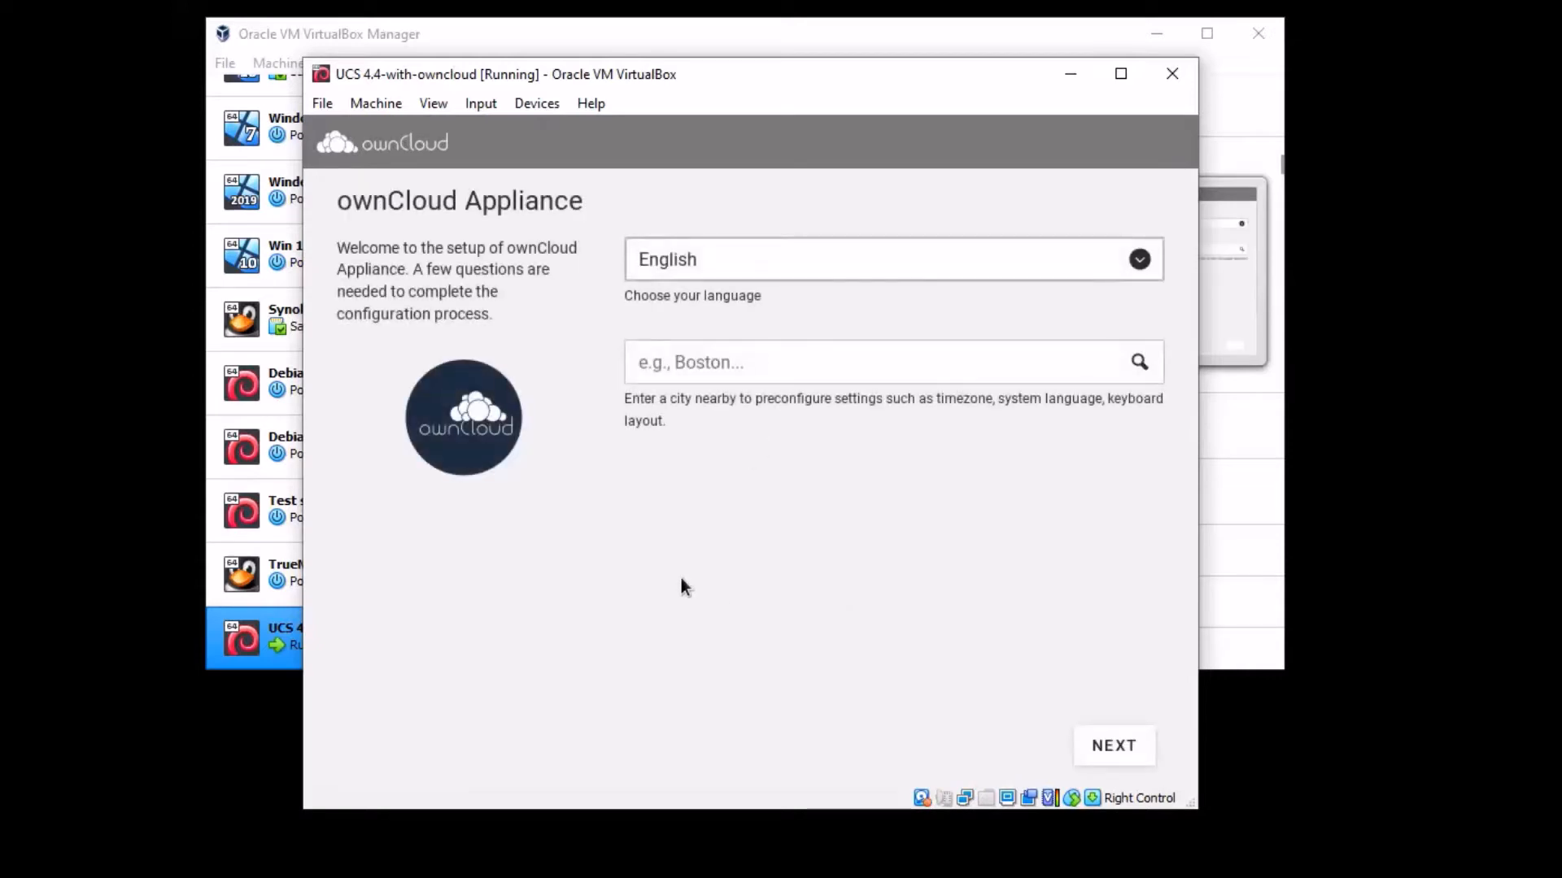
- Enter 'Nevada' as the nearby city and keep the English (United States), America/New_York localization defaults
{"action": "left_click", "coordinate": [758, 351]}
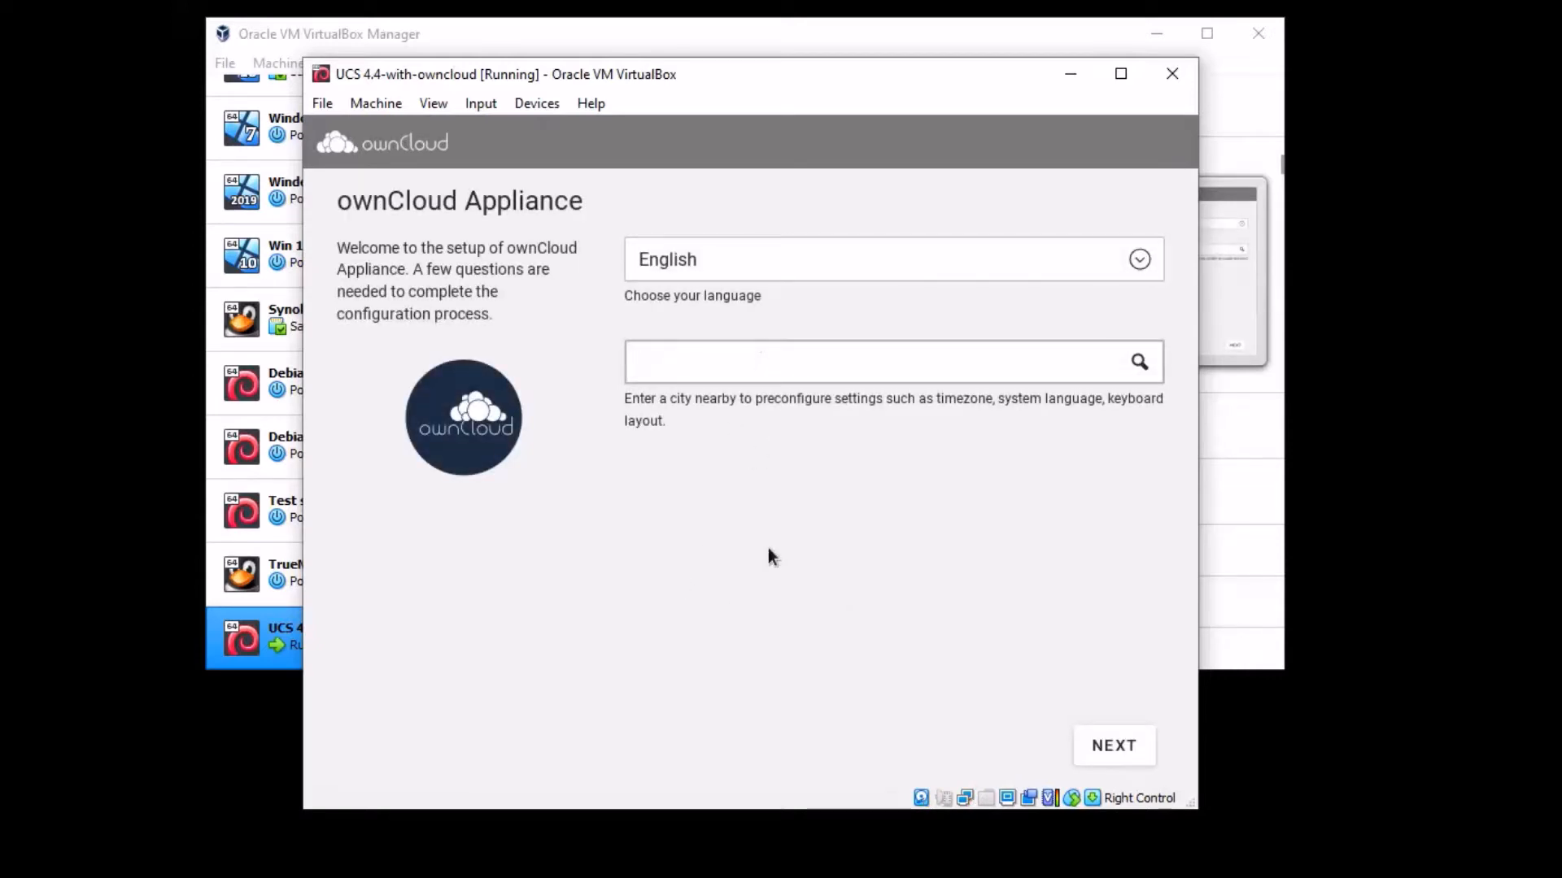
{"action": "left_click", "coordinate": [786, 368]}
{"action": "type", "text": "Nevada"}
{"action": "left_click", "coordinate": [1138, 741]}
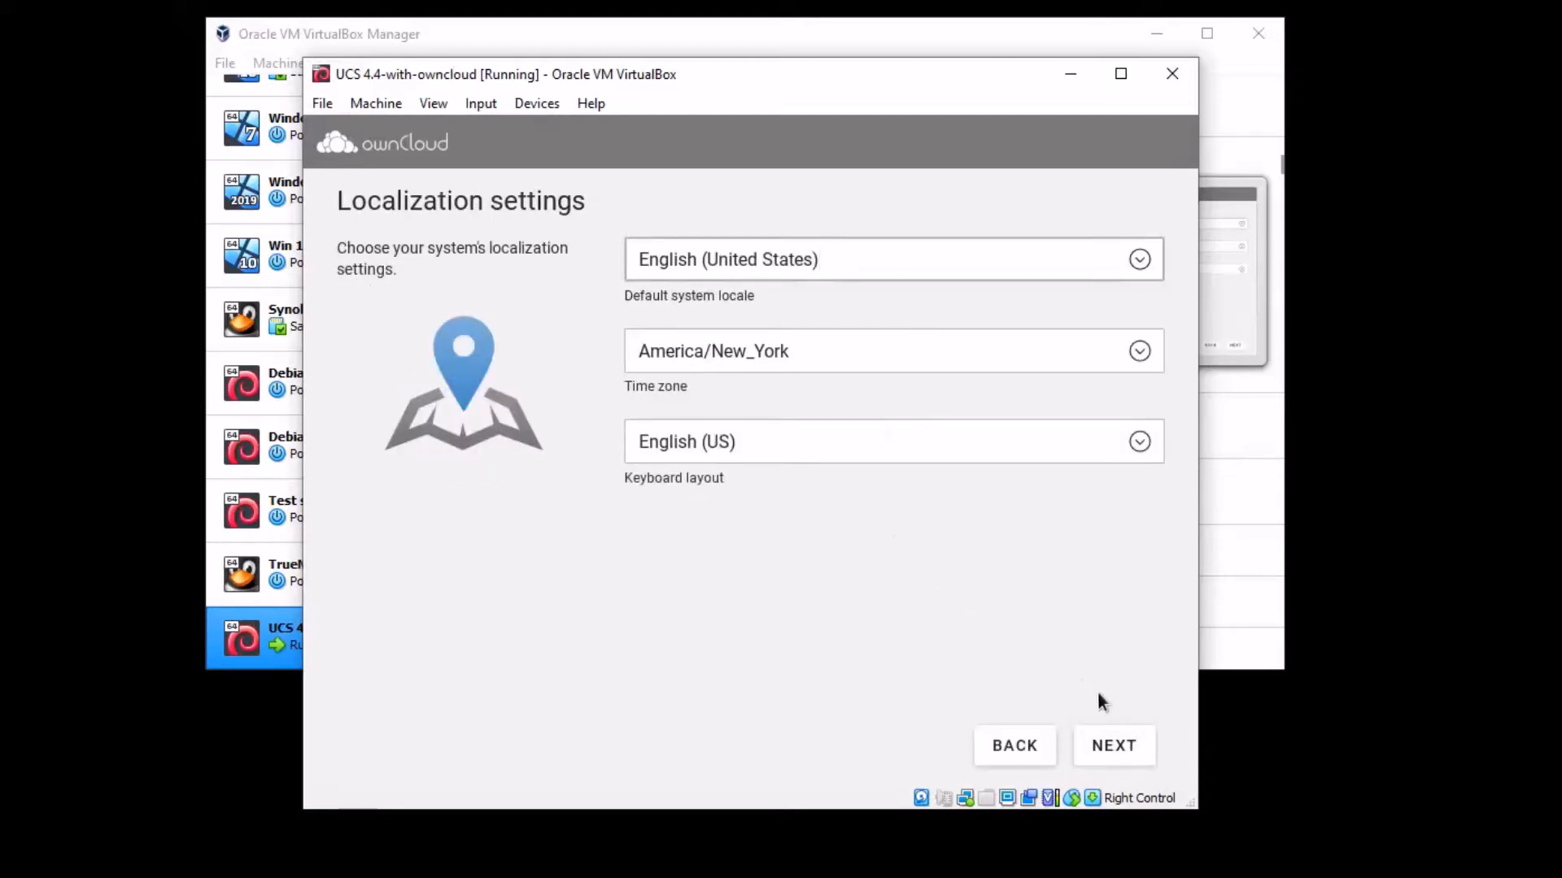
{"action": "left_click", "coordinate": [1114, 744]}
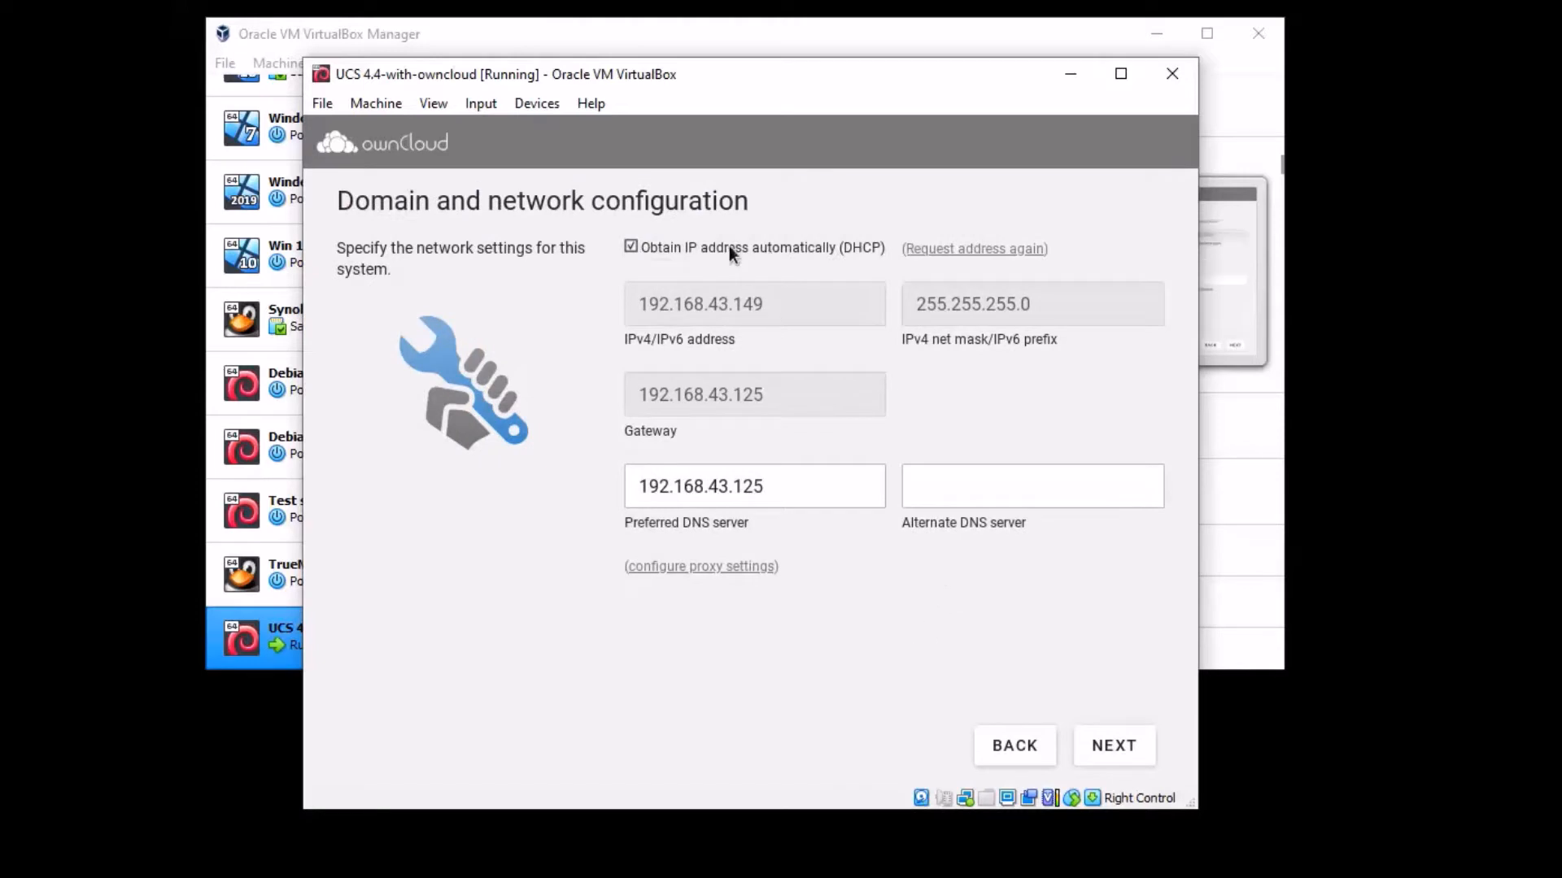
- Switch off DHCP, add alternate DNS server 8.8.8.8, and submit the network configuration
{"action": "left_click", "coordinate": [705, 249]}
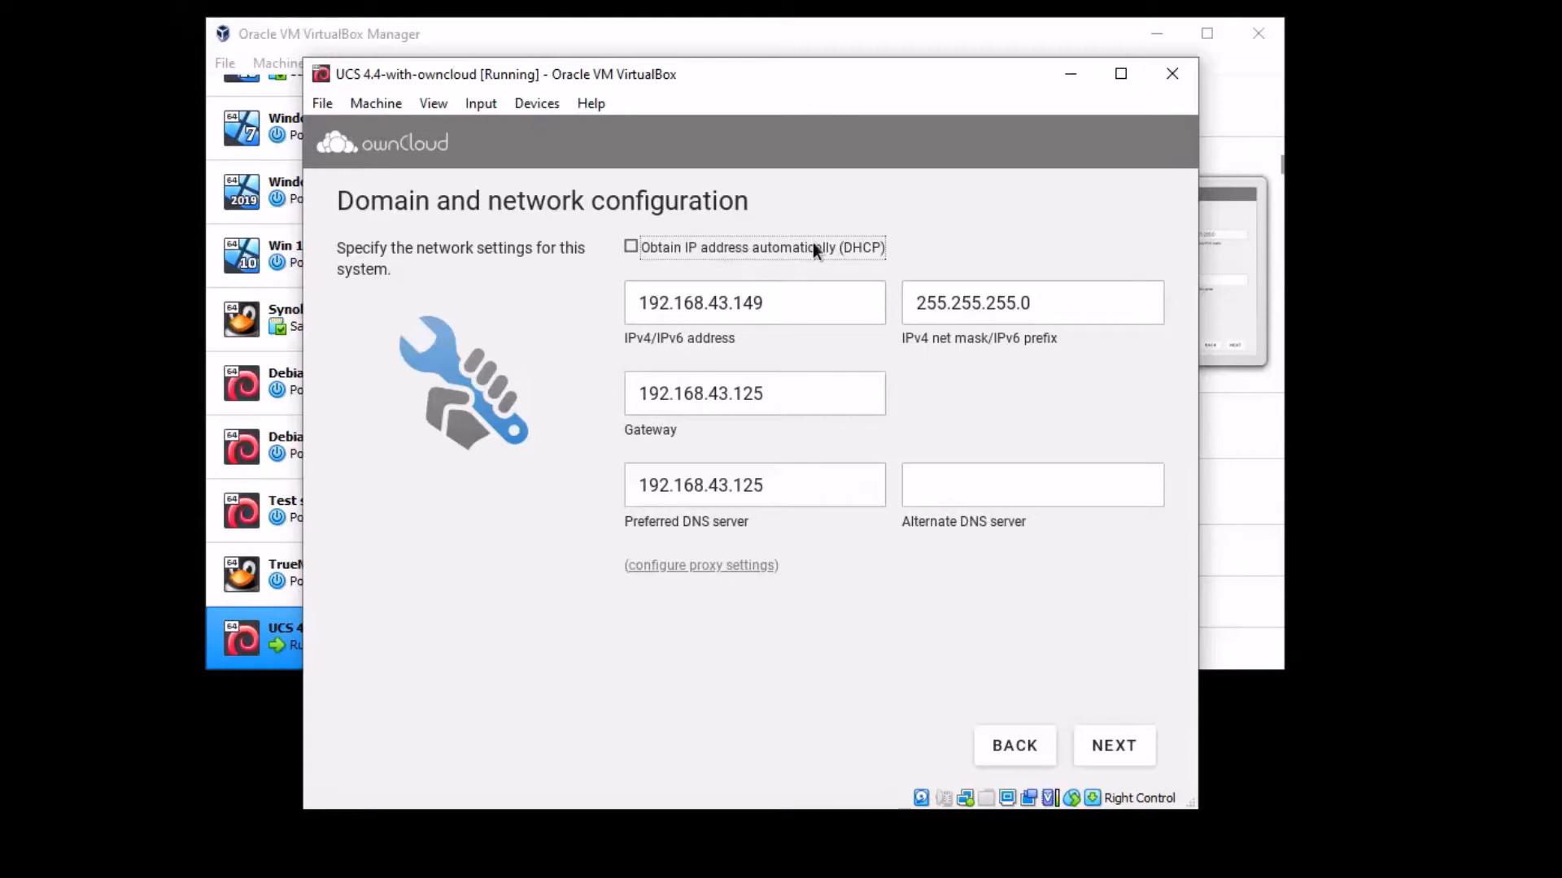
{"action": "left_click_drag", "start_coordinate": [884, 252], "coordinate": [839, 252]}
{"action": "left_click", "coordinate": [987, 480]}
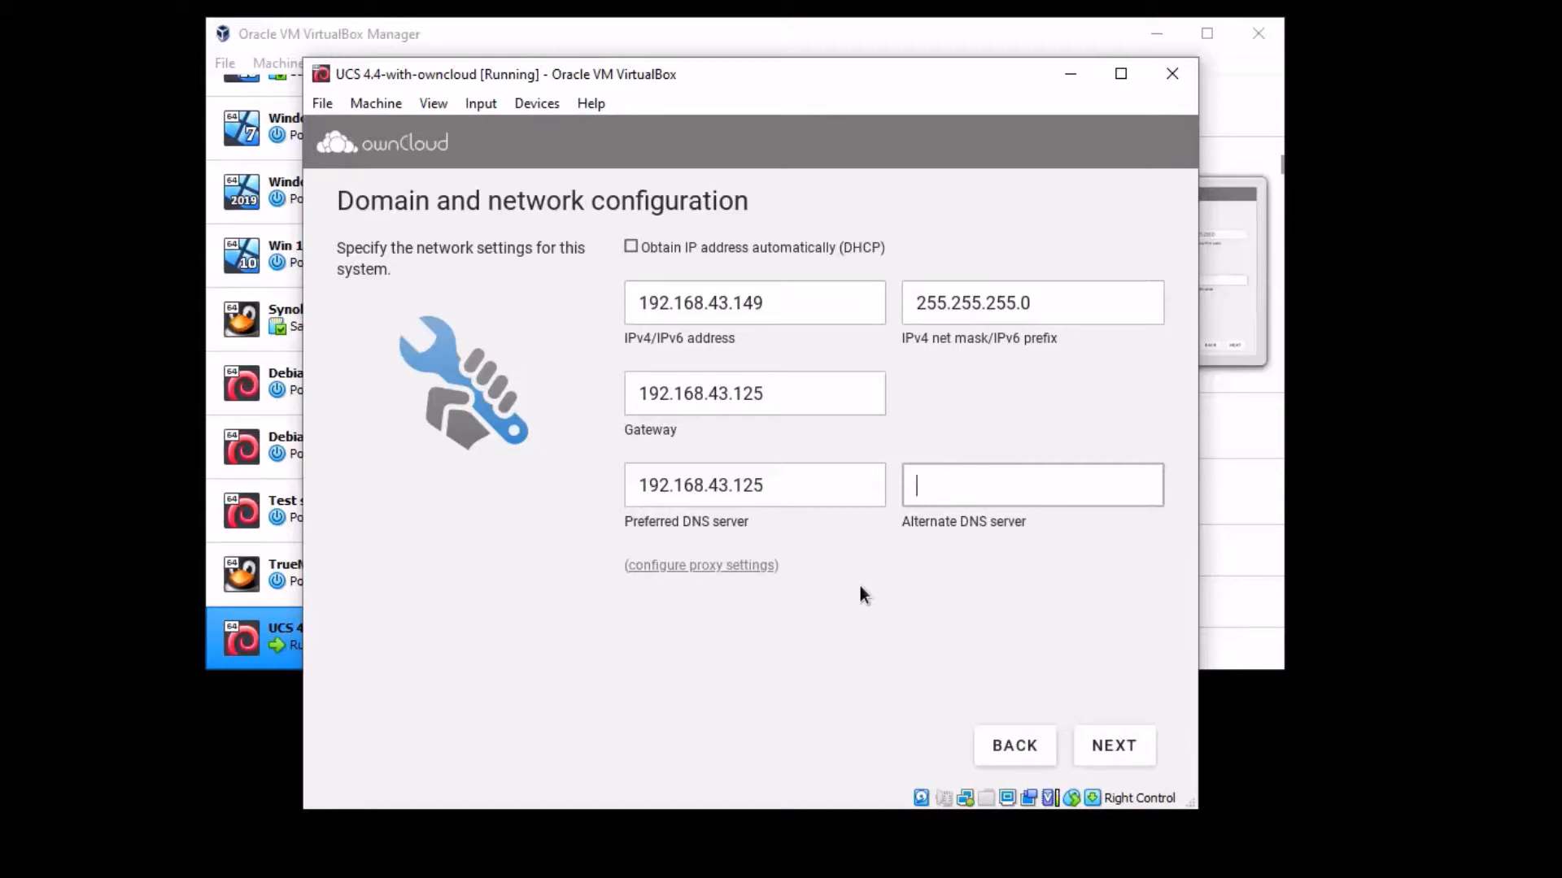
{"action": "type", "text": "8.8.8.8"}
{"action": "left_click", "coordinate": [1114, 744]}
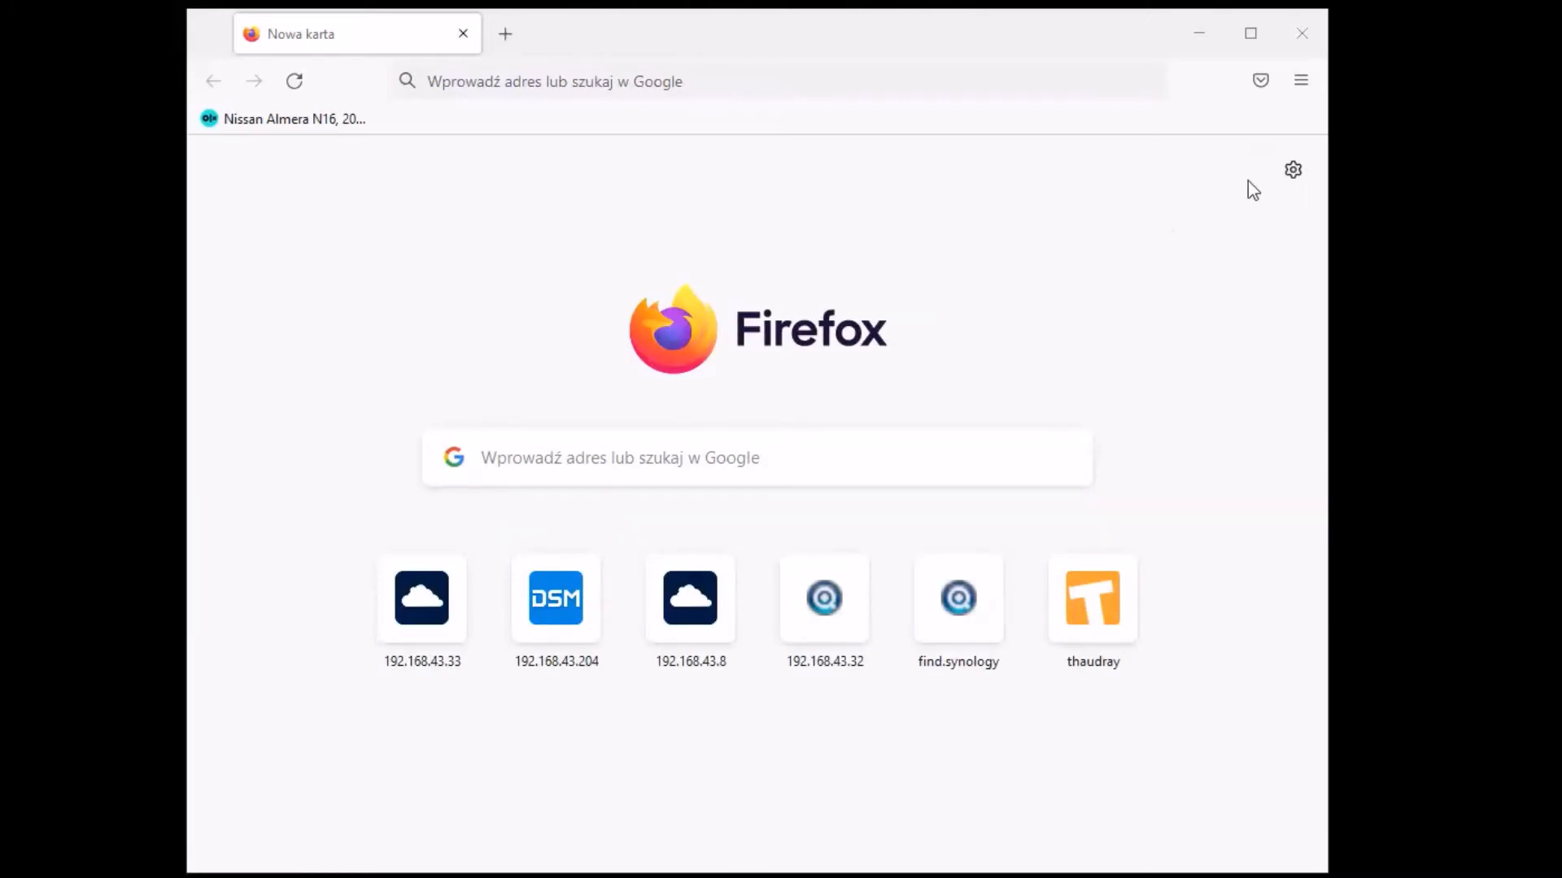
- Rerun the 'owncloud univention app download' search and open 'Download Server Packages - ownCloud'
{"action": "left_click", "coordinate": [1302, 79]}
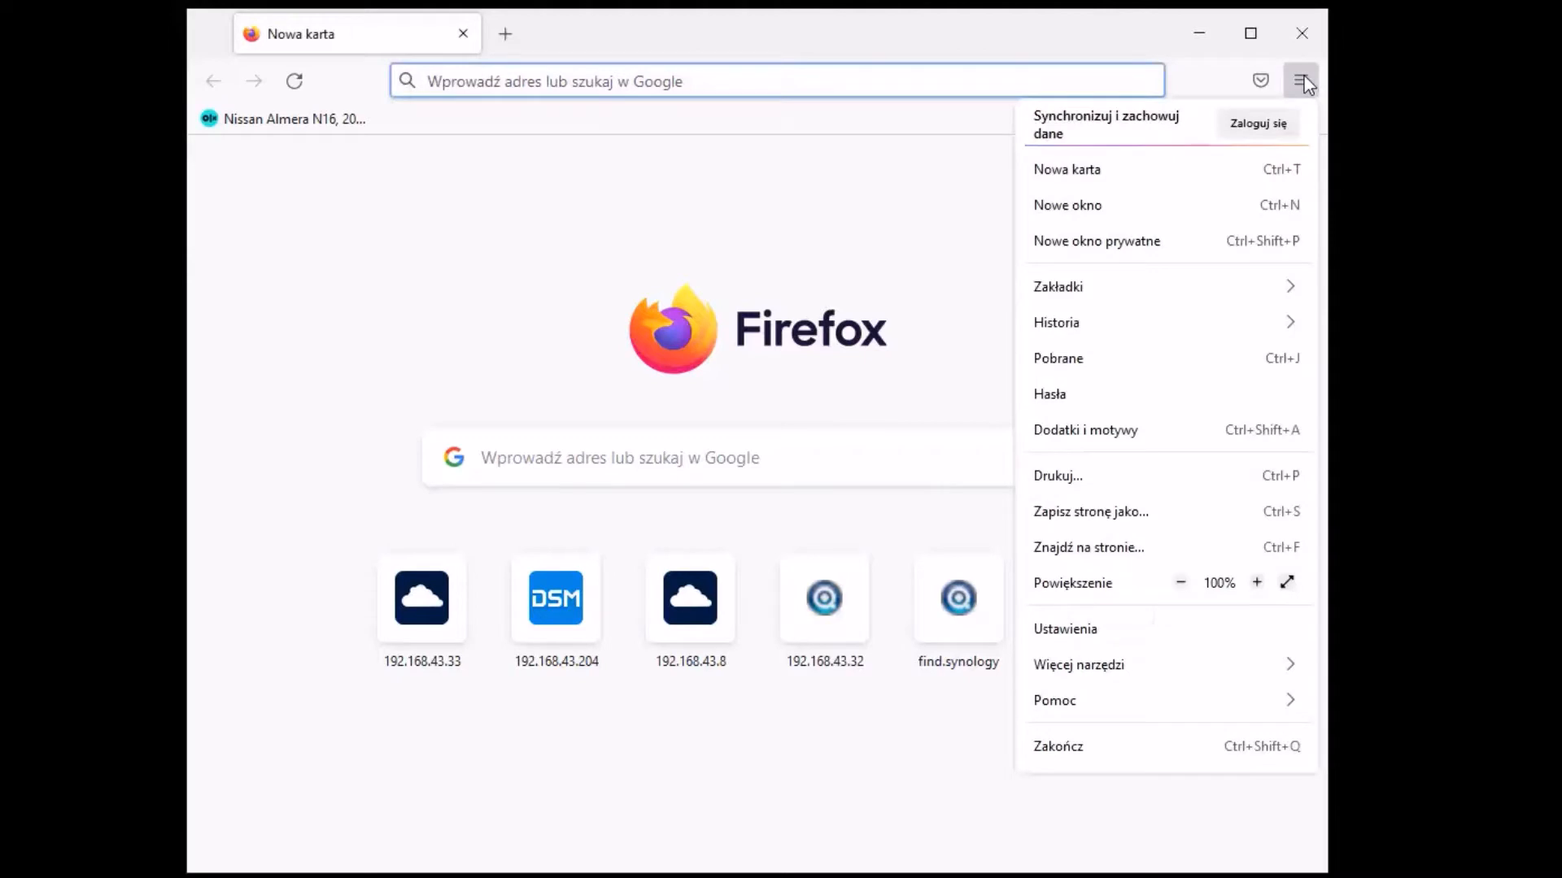
{"action": "left_click", "coordinate": [531, 175]}
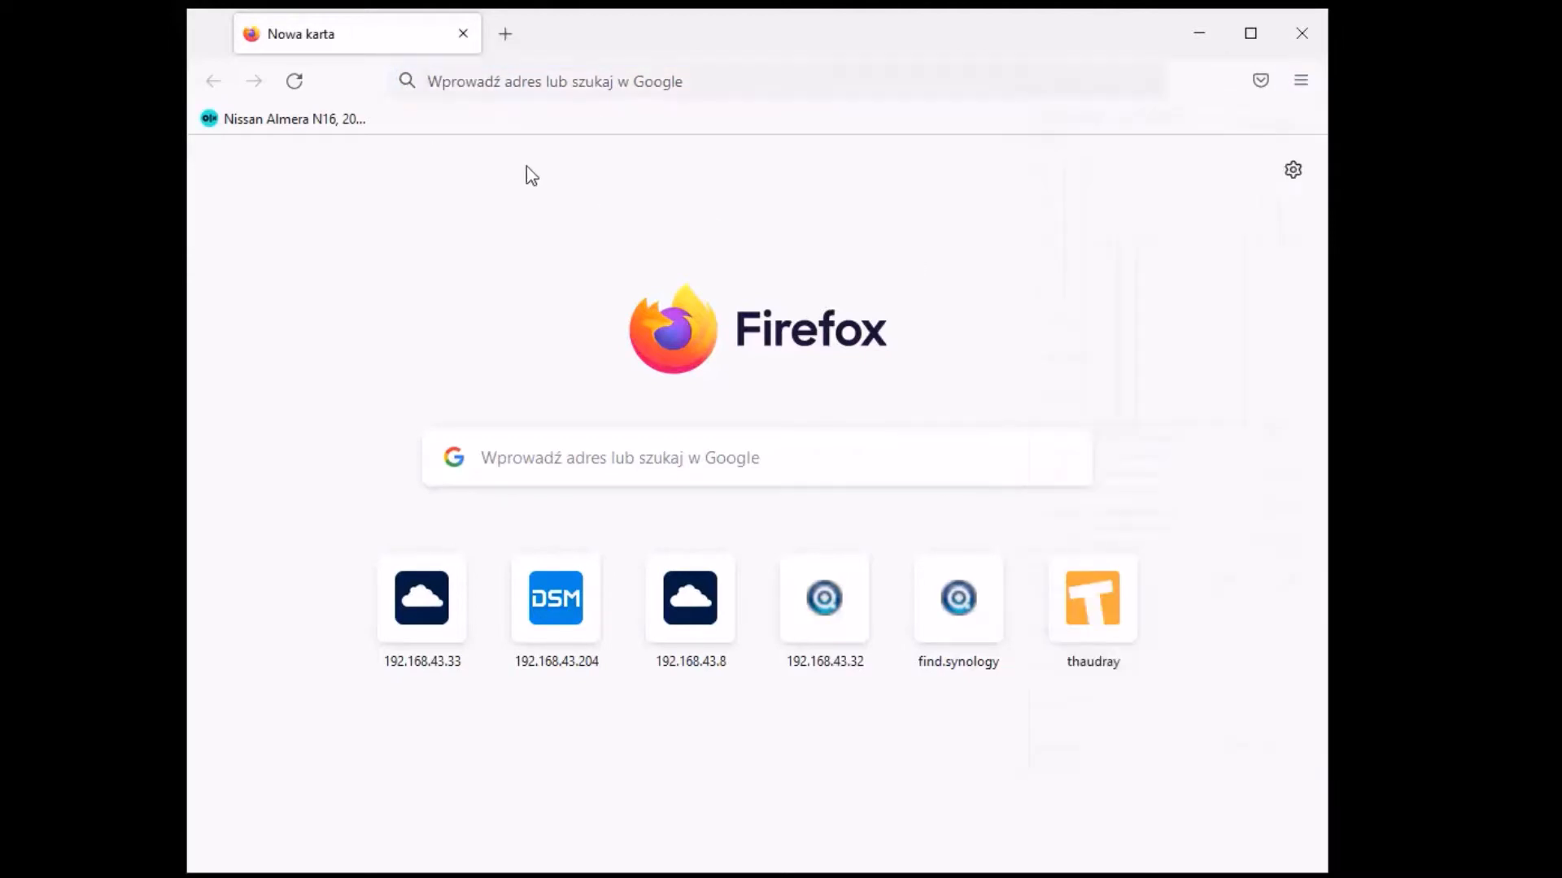
{"action": "left_click", "coordinate": [602, 90]}
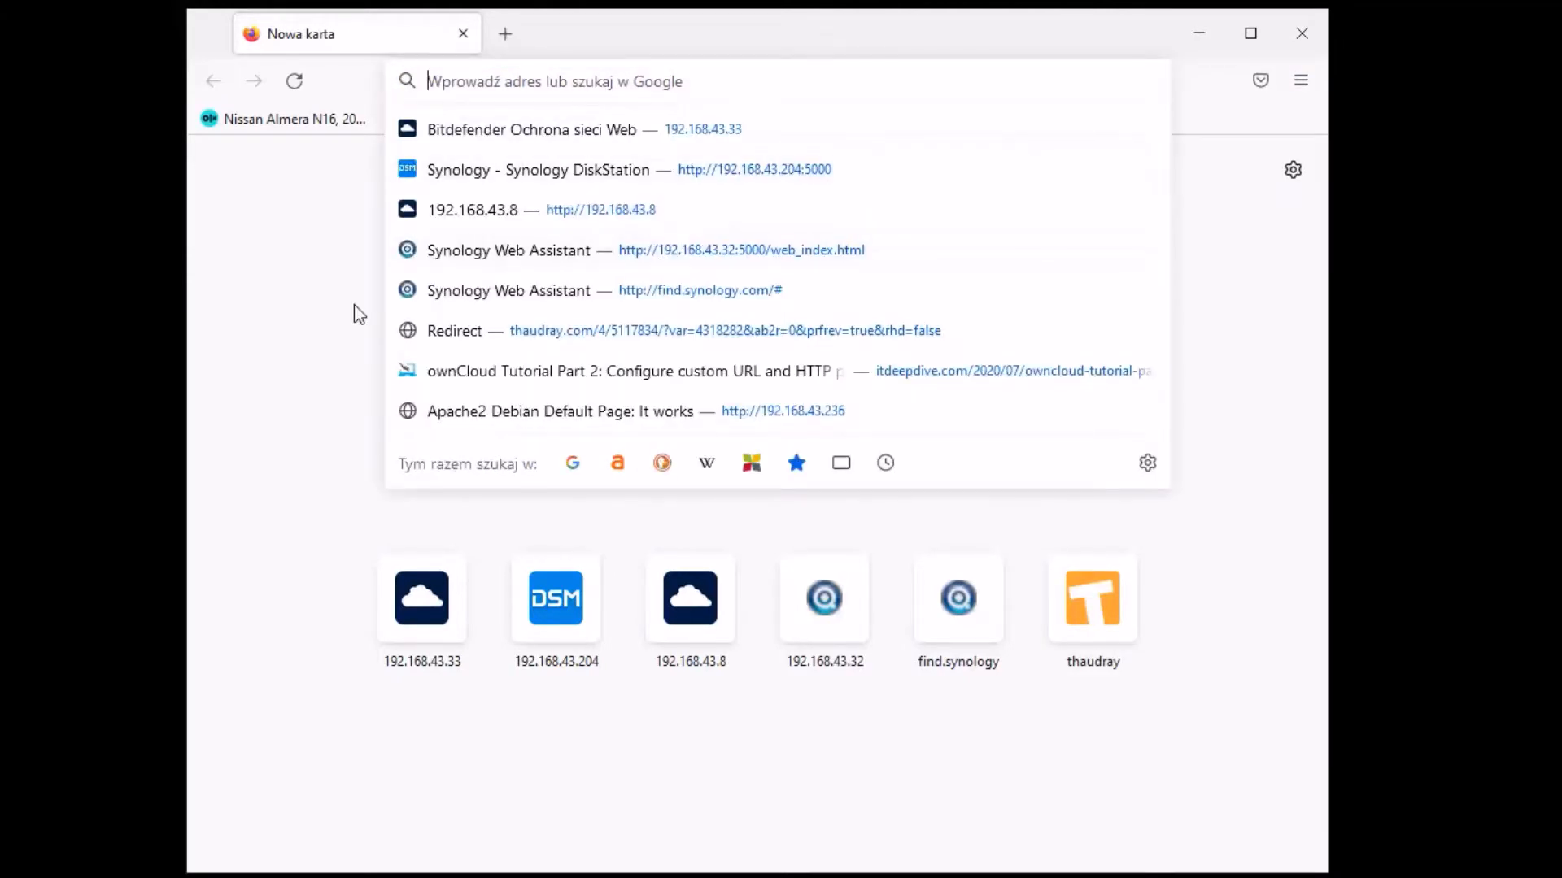
{"action": "type", "text": "owncloud"}
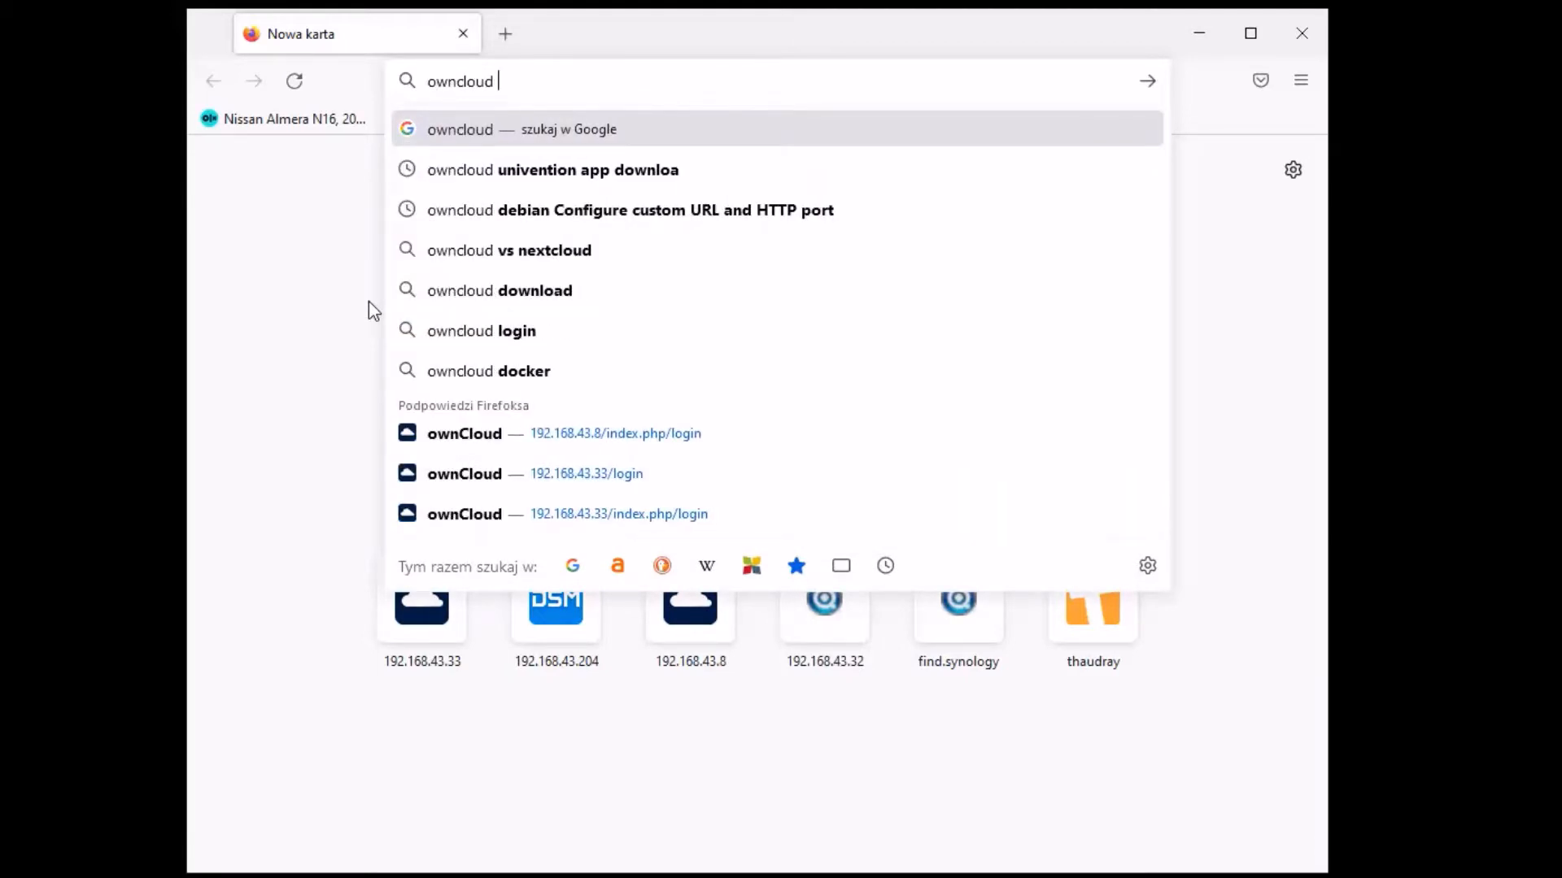
{"action": "left_click", "coordinate": [627, 170]}
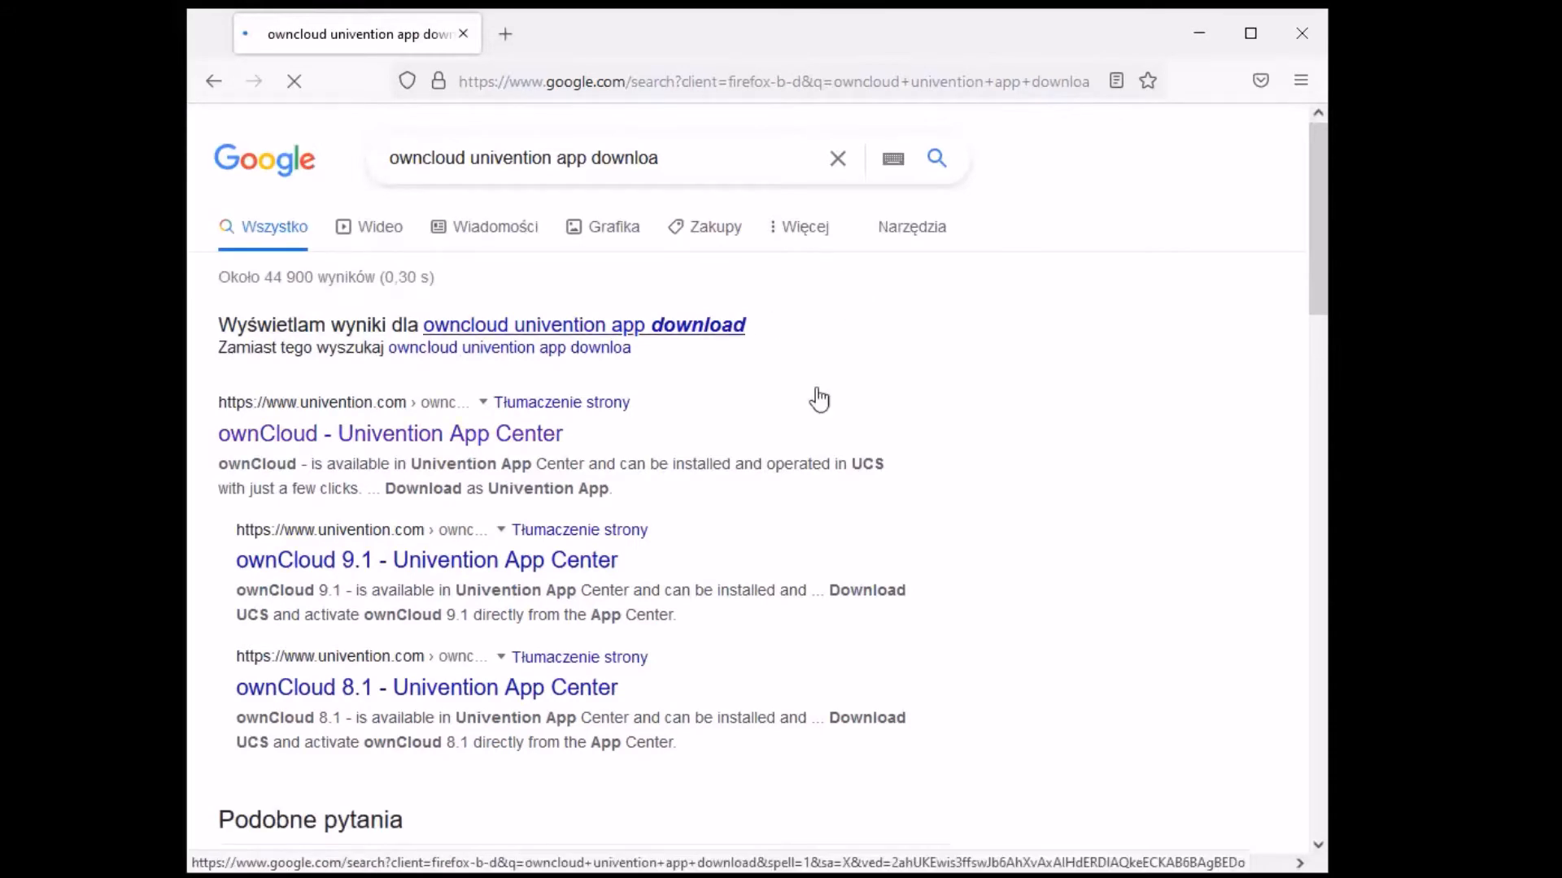
{"action": "scroll", "coordinate": [854, 374], "scroll_direction": "down", "scroll_amount": 8}
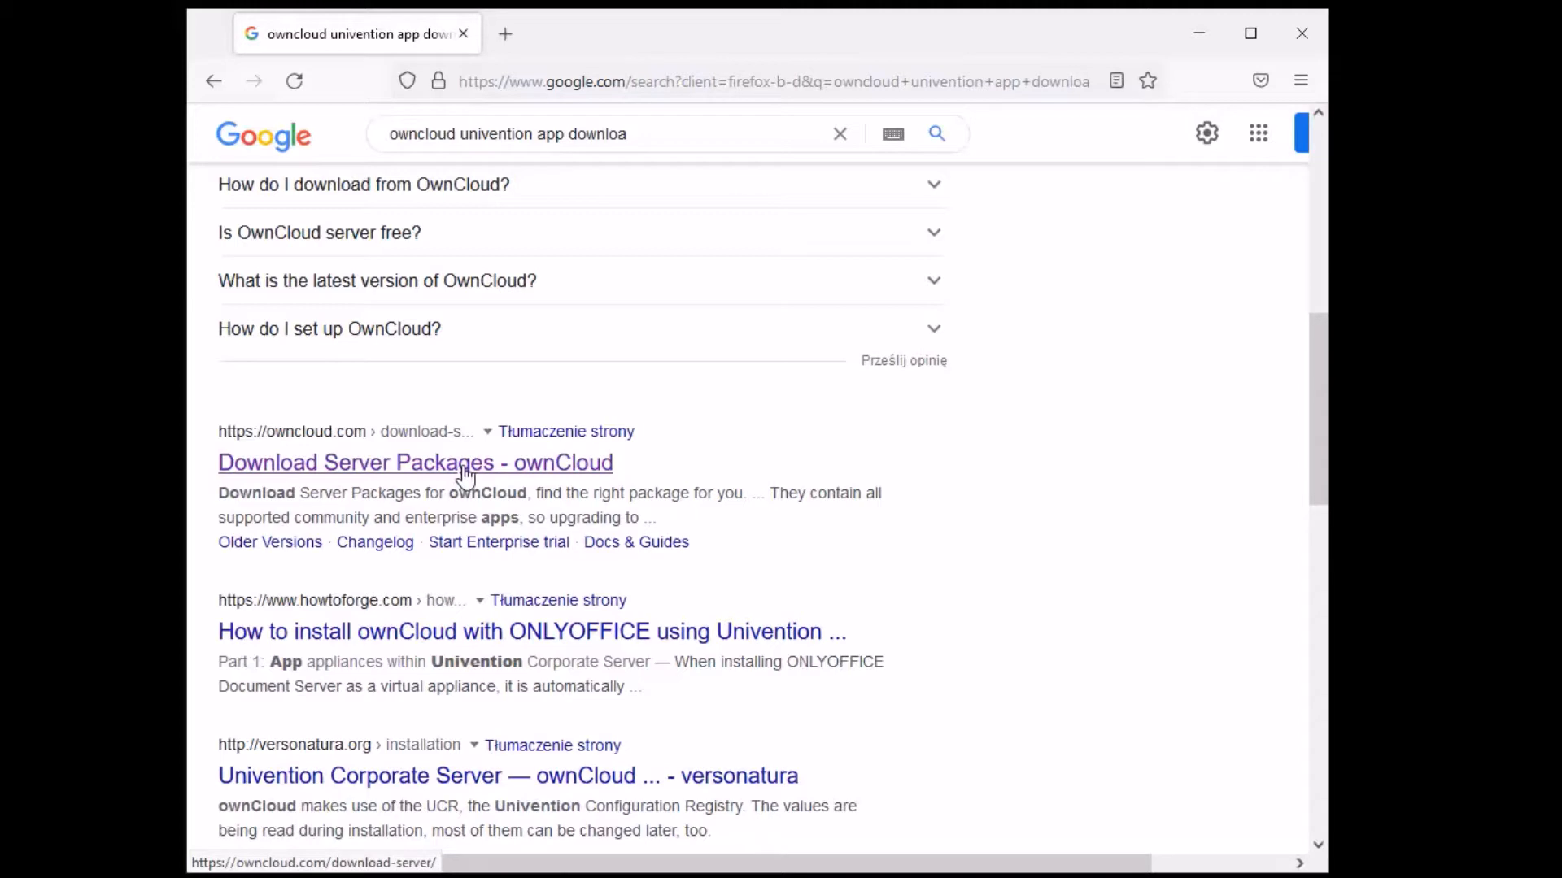
{"action": "left_click", "coordinate": [466, 471]}
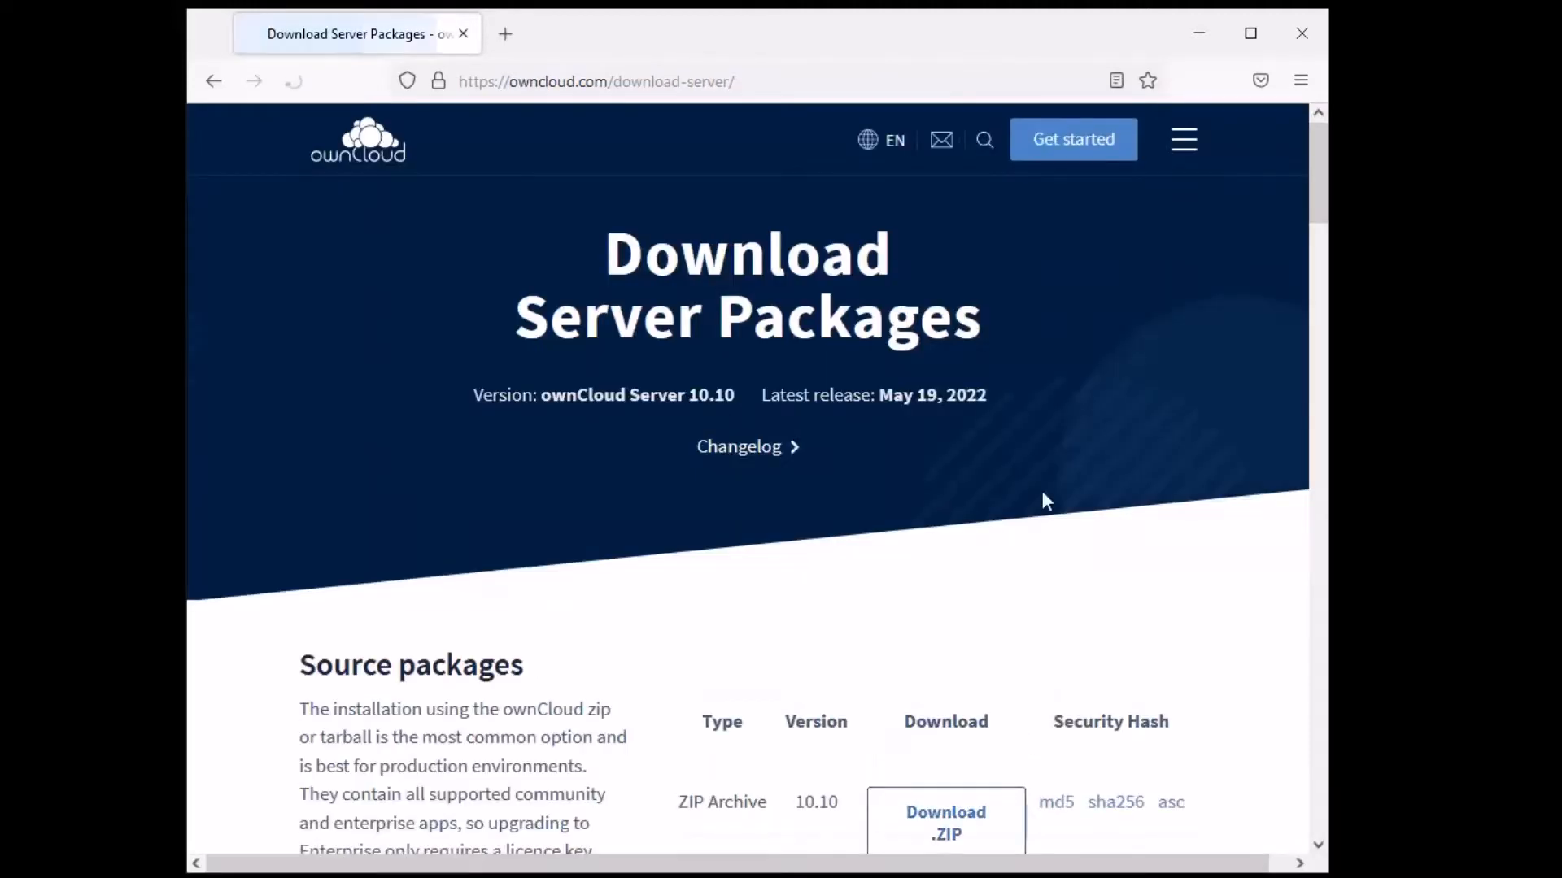
- Accept all cookies on the ownCloud server downloads page
{"action": "scroll", "coordinate": [1183, 439], "scroll_direction": "down", "scroll_amount": 3}
{"action": "scroll", "coordinate": [1185, 399], "scroll_direction": "up", "scroll_amount": 3}
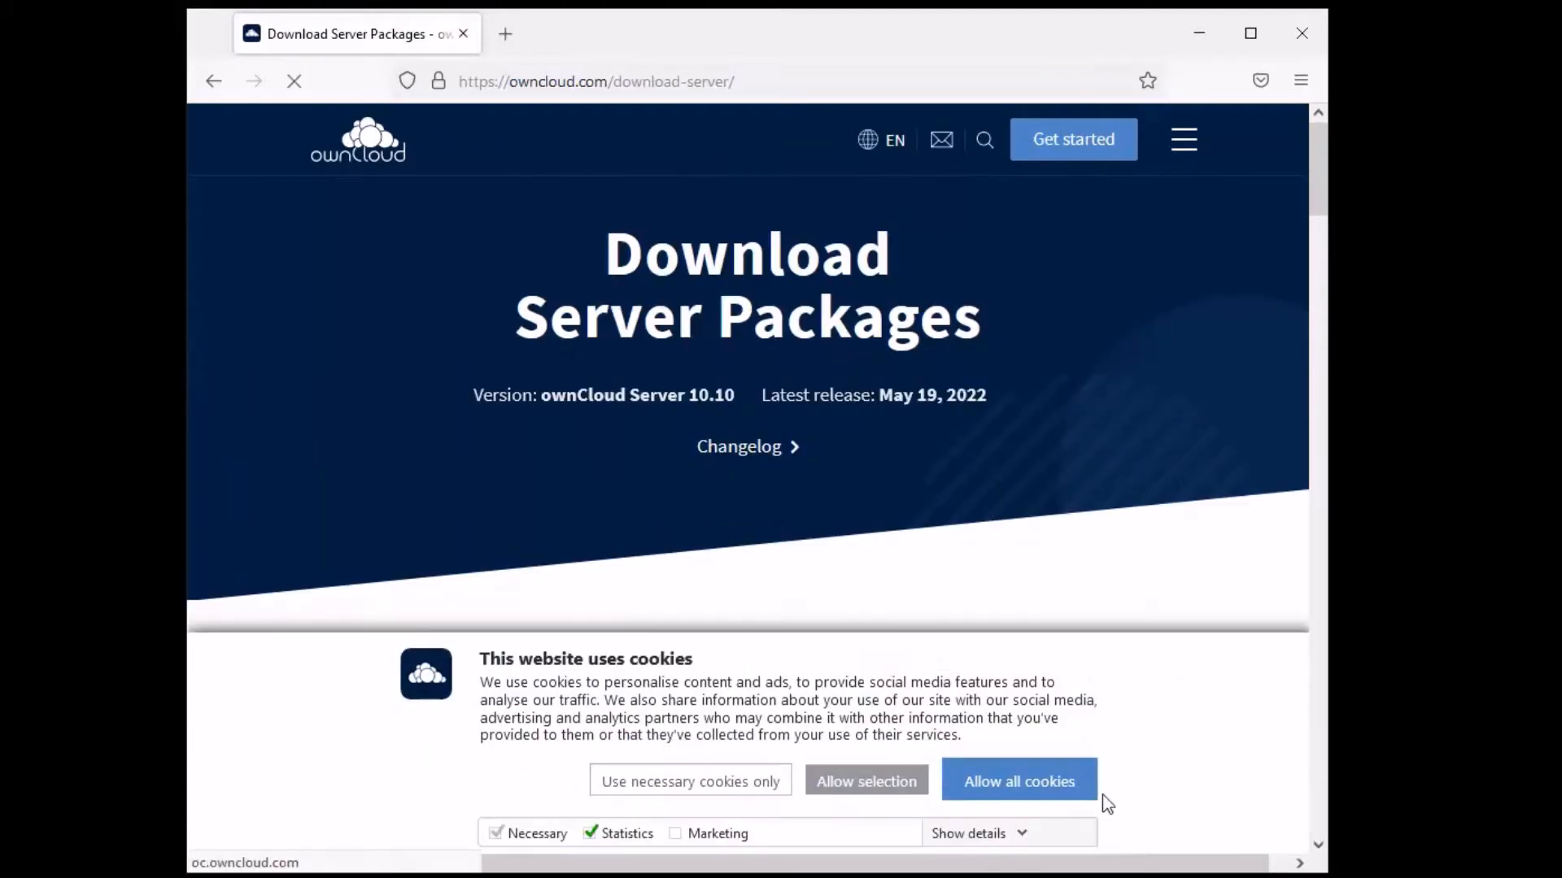
{"action": "left_click", "coordinate": [1037, 786]}
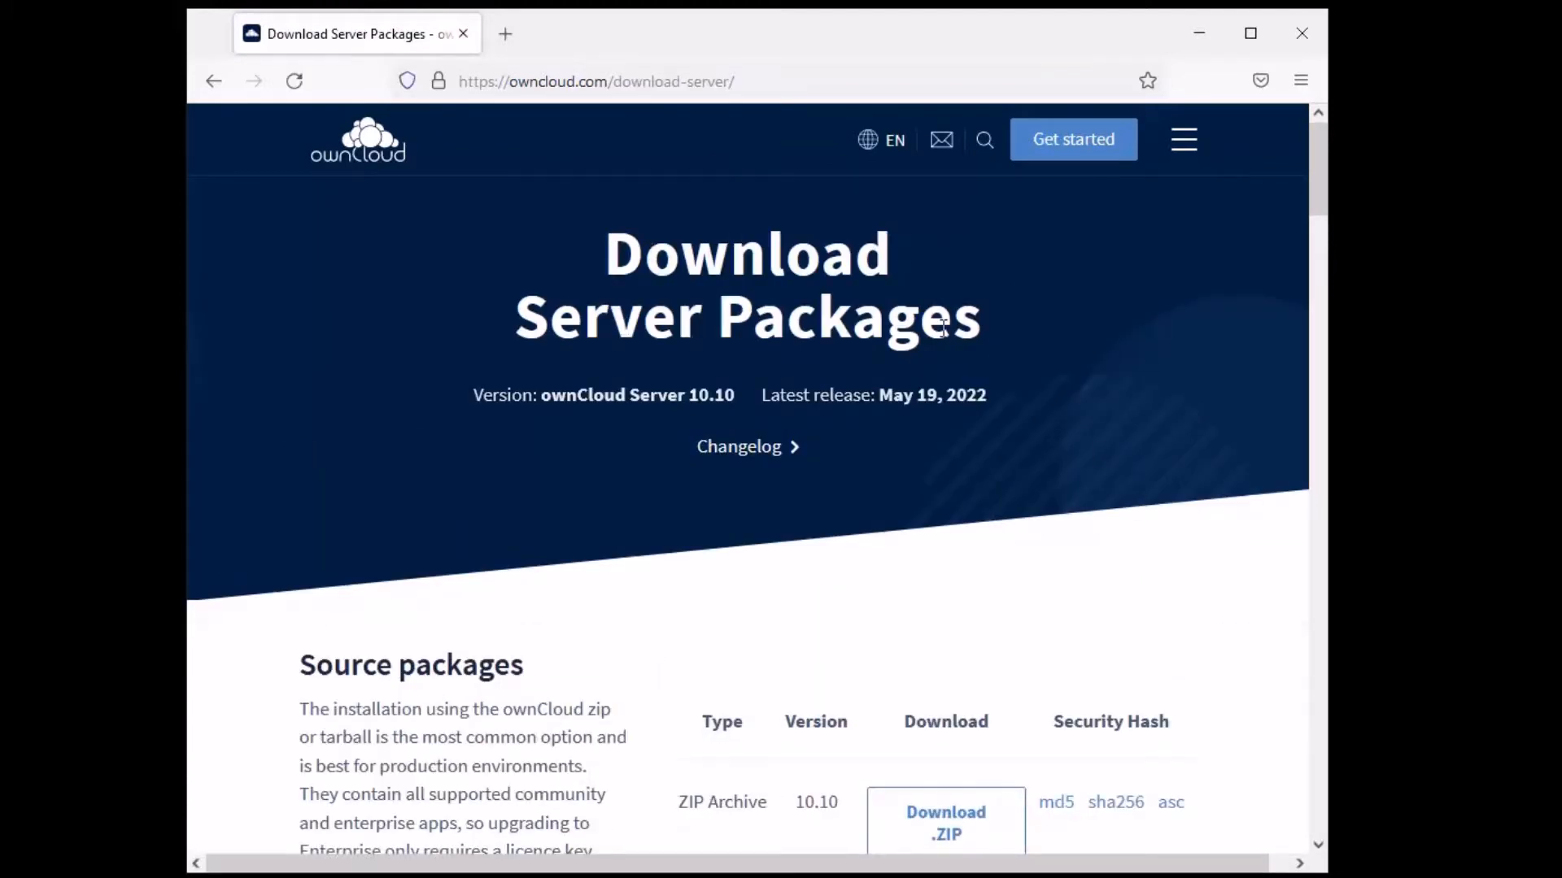
- Browse the Download Server Packages page to its Appliance section, then minimise Firefox
{"action": "scroll", "coordinate": [1178, 349], "scroll_direction": "down", "scroll_amount": 3}
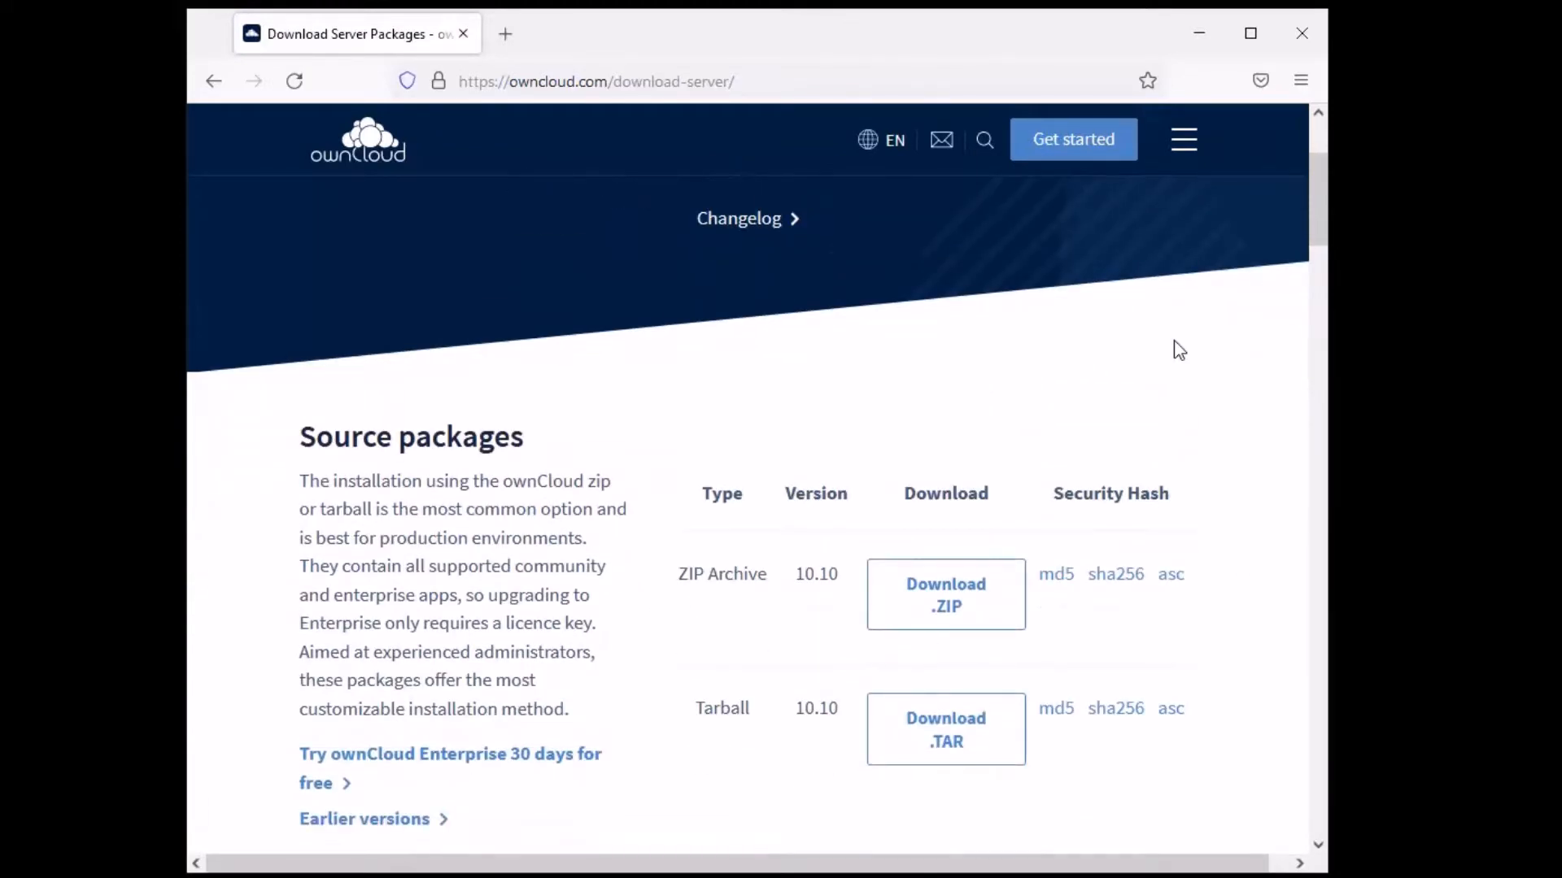
{"action": "scroll", "coordinate": [1244, 319], "scroll_direction": "down", "scroll_amount": 10}
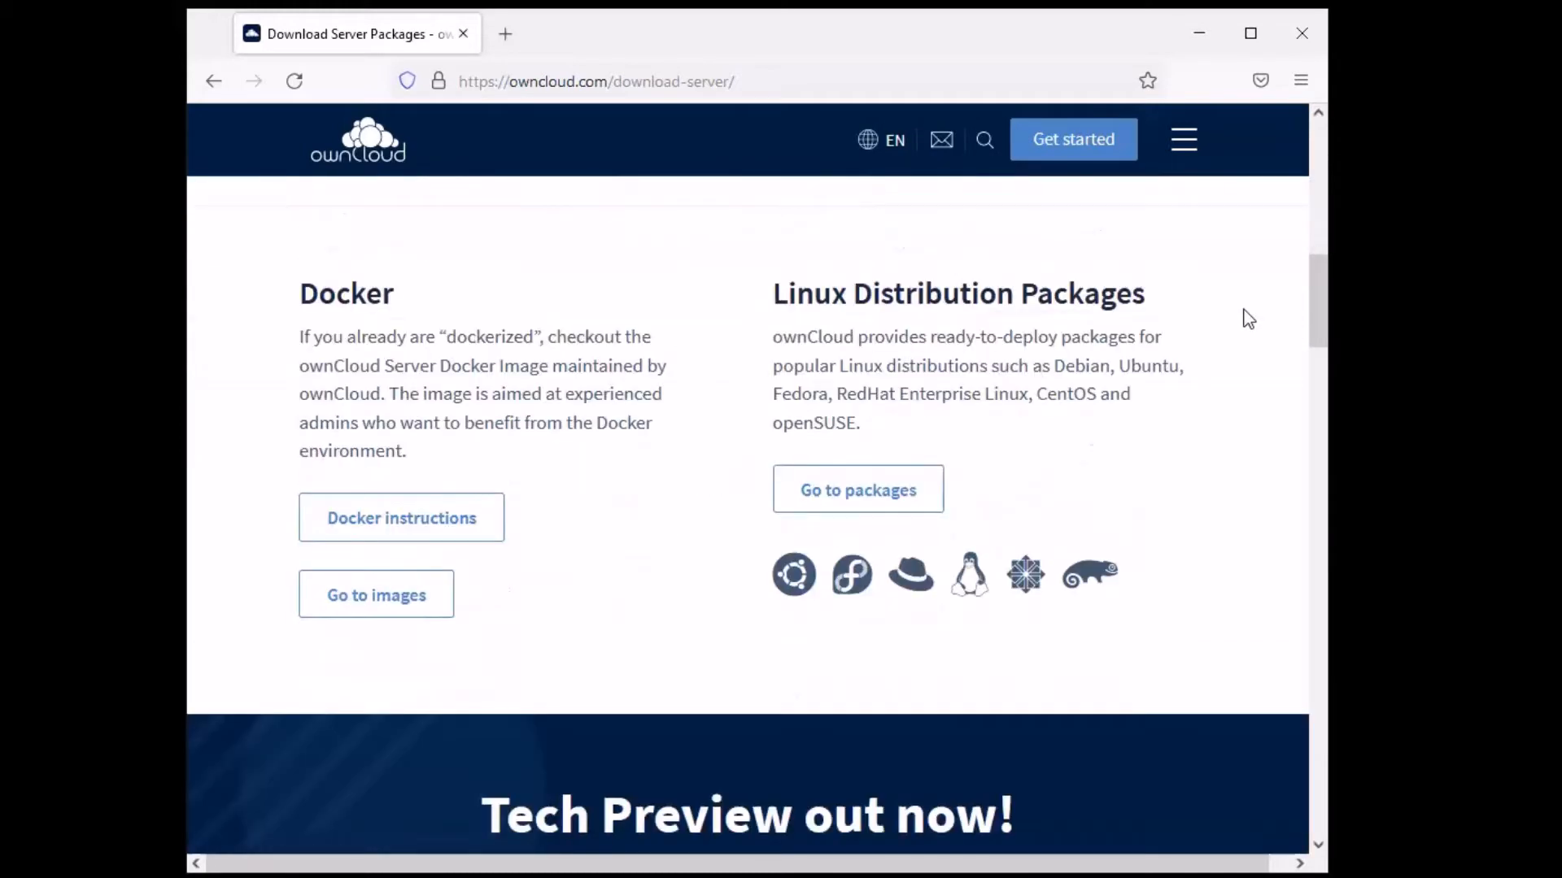
{"action": "scroll", "coordinate": [1248, 318], "scroll_direction": "up", "scroll_amount": 1}
{"action": "scroll", "coordinate": [1232, 317], "scroll_direction": "down", "scroll_amount": 1}
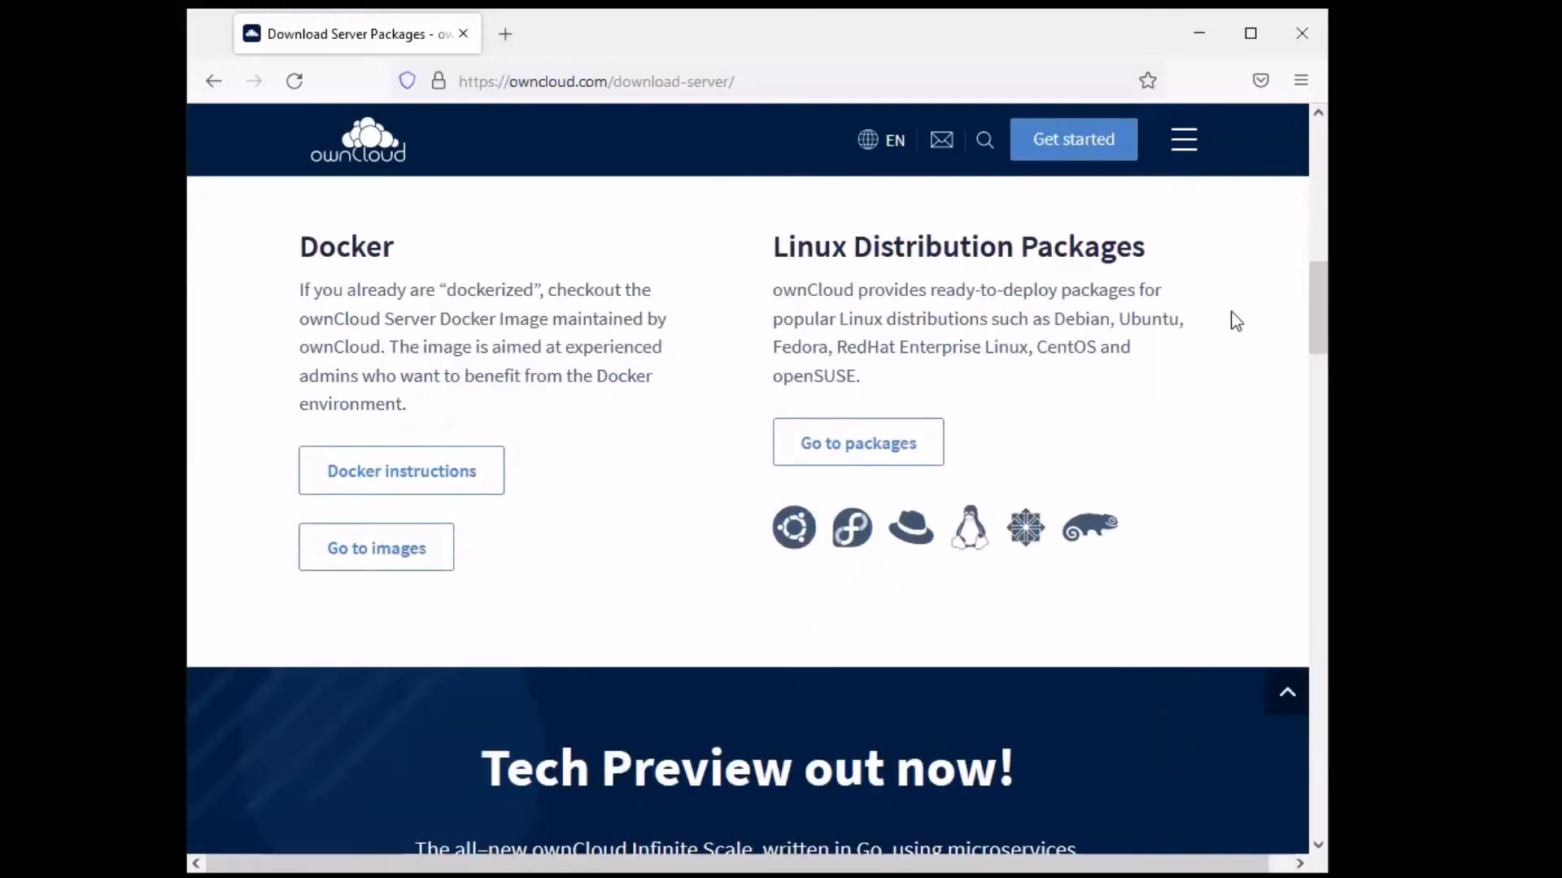
{"action": "scroll", "coordinate": [1236, 321], "scroll_direction": "down", "scroll_amount": 8}
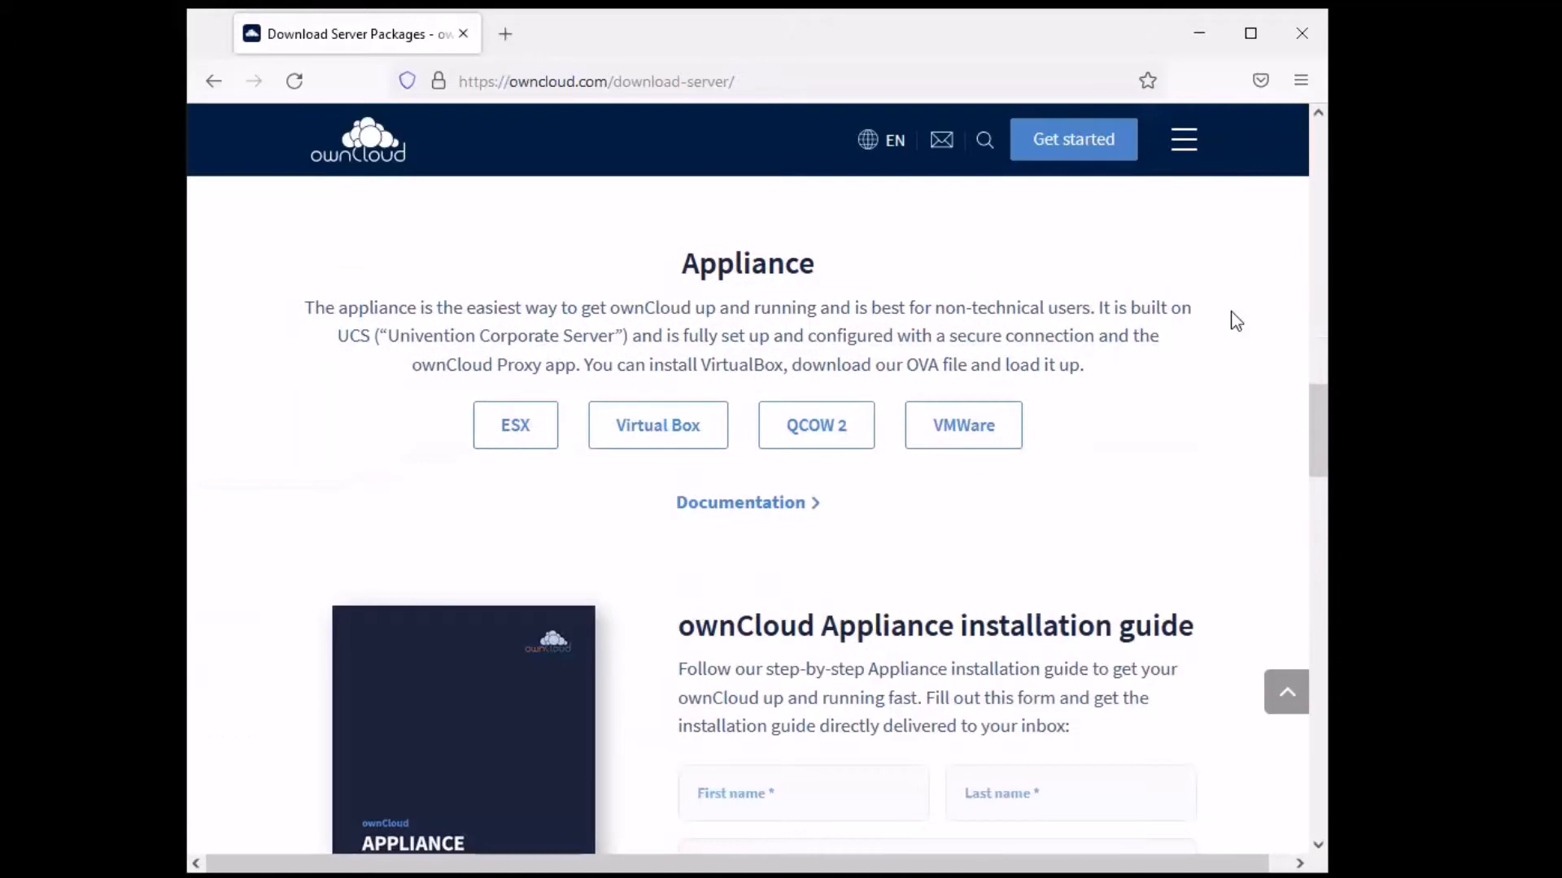
{"action": "double_click", "coordinate": [745, 382]}
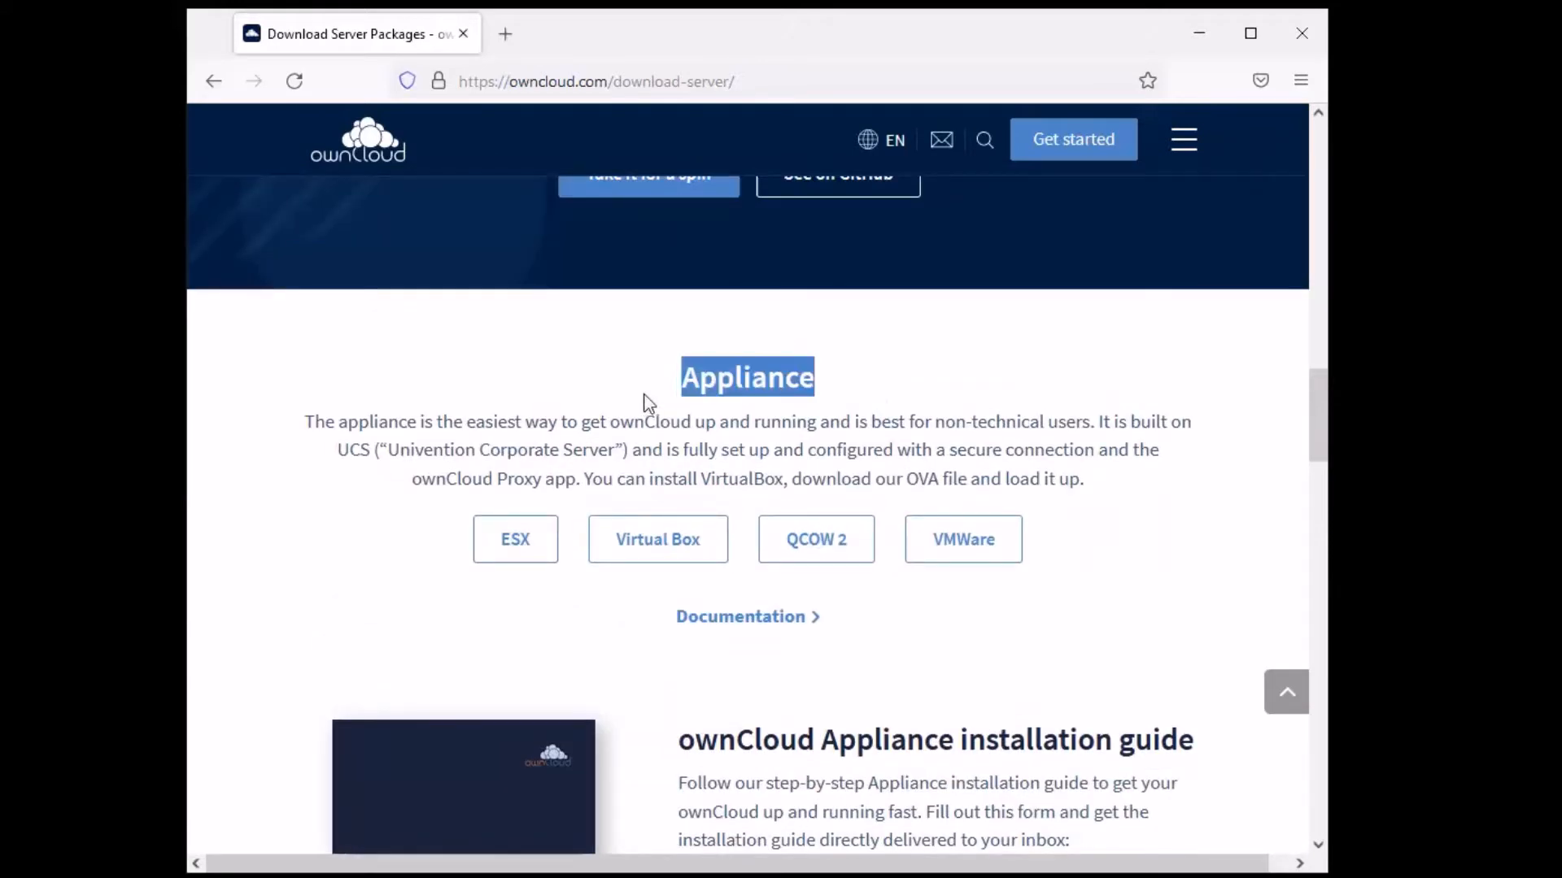
{"action": "left_click", "coordinate": [411, 602]}
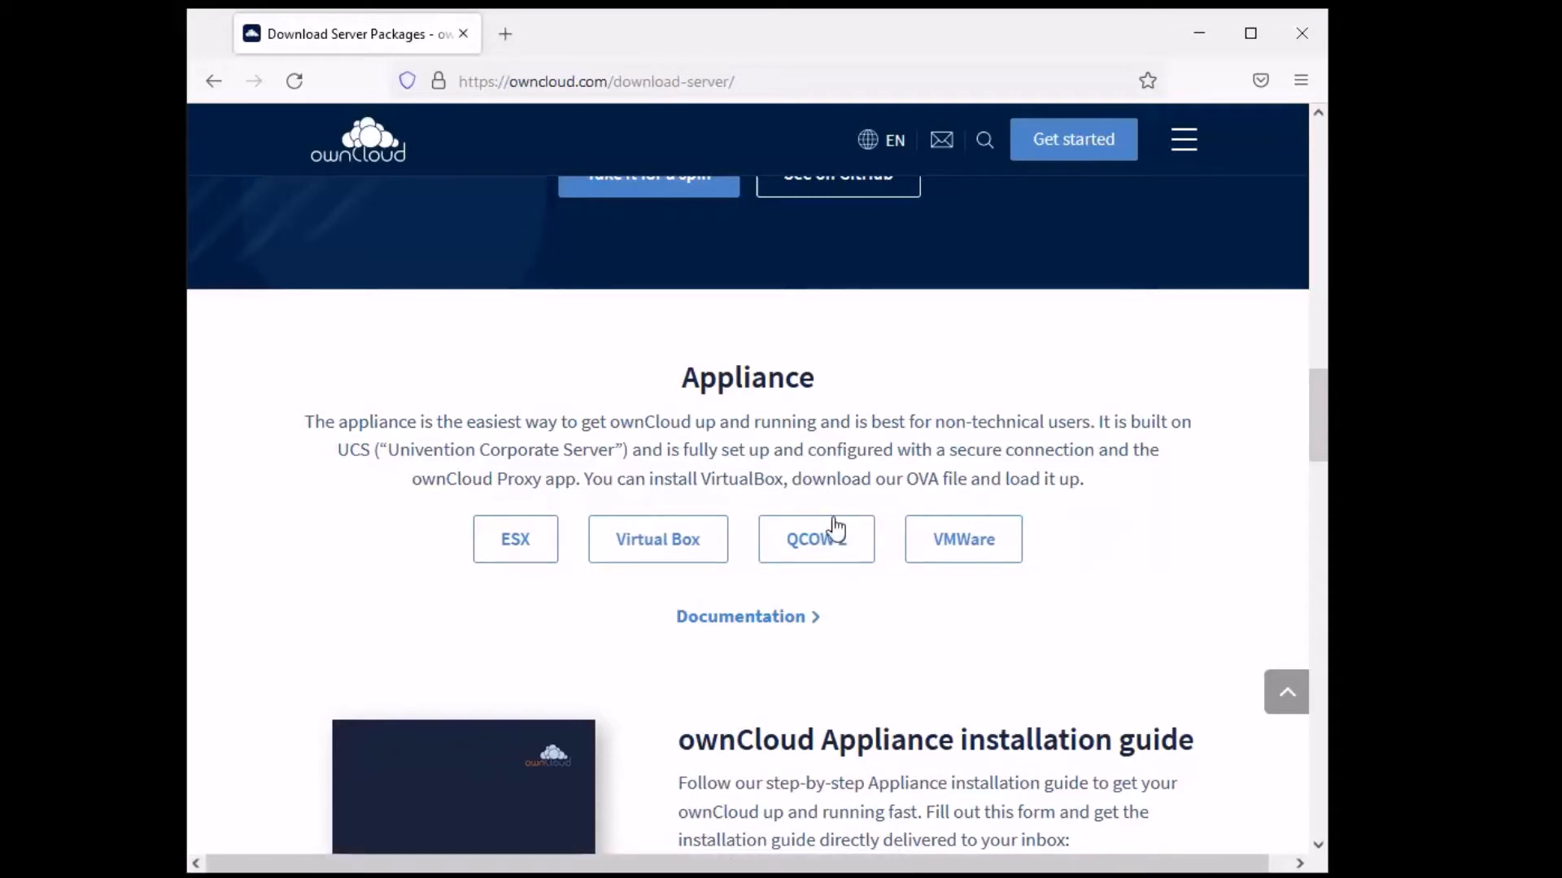
{"action": "scroll", "coordinate": [1036, 403], "scroll_direction": "down", "scroll_amount": 2}
{"action": "scroll", "coordinate": [548, 453], "scroll_direction": "down", "scroll_amount": 10}
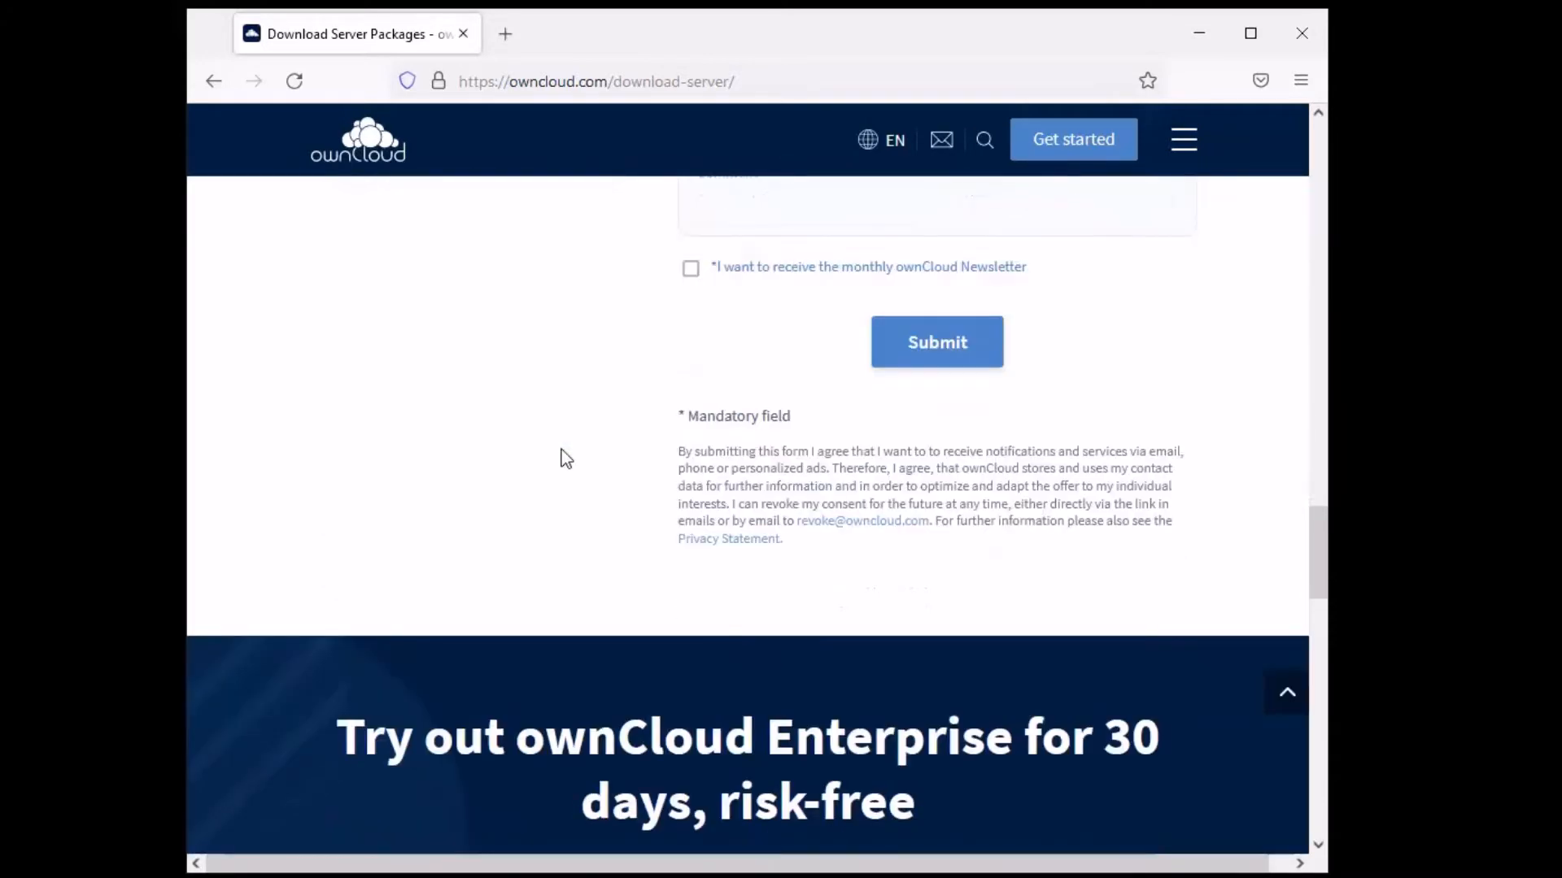
{"action": "scroll", "coordinate": [559, 454], "scroll_direction": "up", "scroll_amount": 8}
{"action": "scroll", "coordinate": [566, 457], "scroll_direction": "up", "scroll_amount": 3}
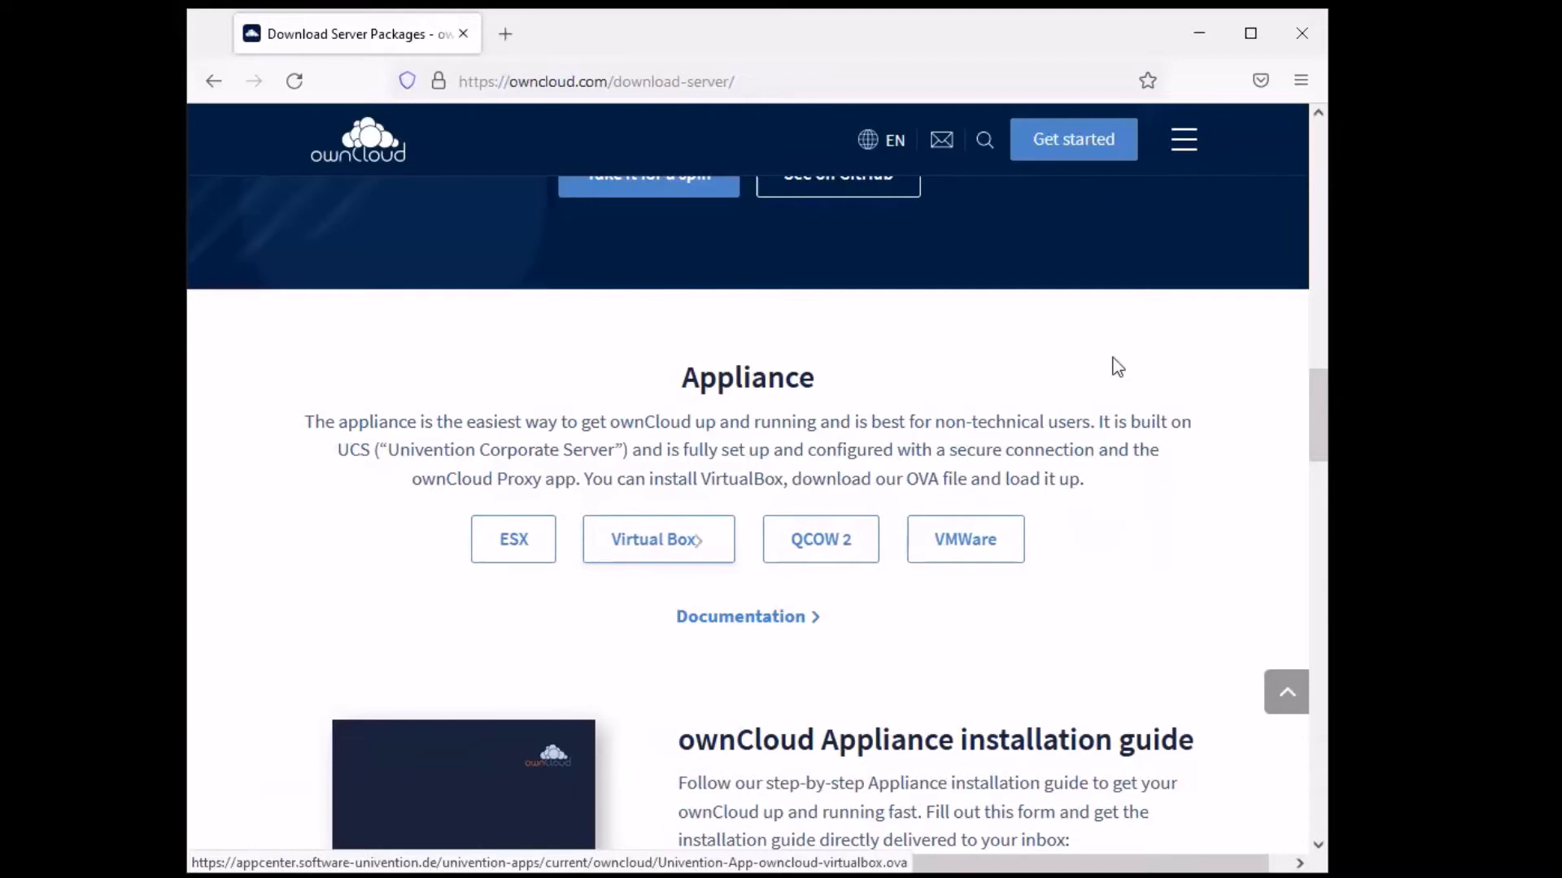
{"action": "scroll", "coordinate": [1221, 466], "scroll_direction": "up", "scroll_amount": 6}
{"action": "scroll", "coordinate": [1221, 466], "scroll_direction": "up", "scroll_amount": 5}
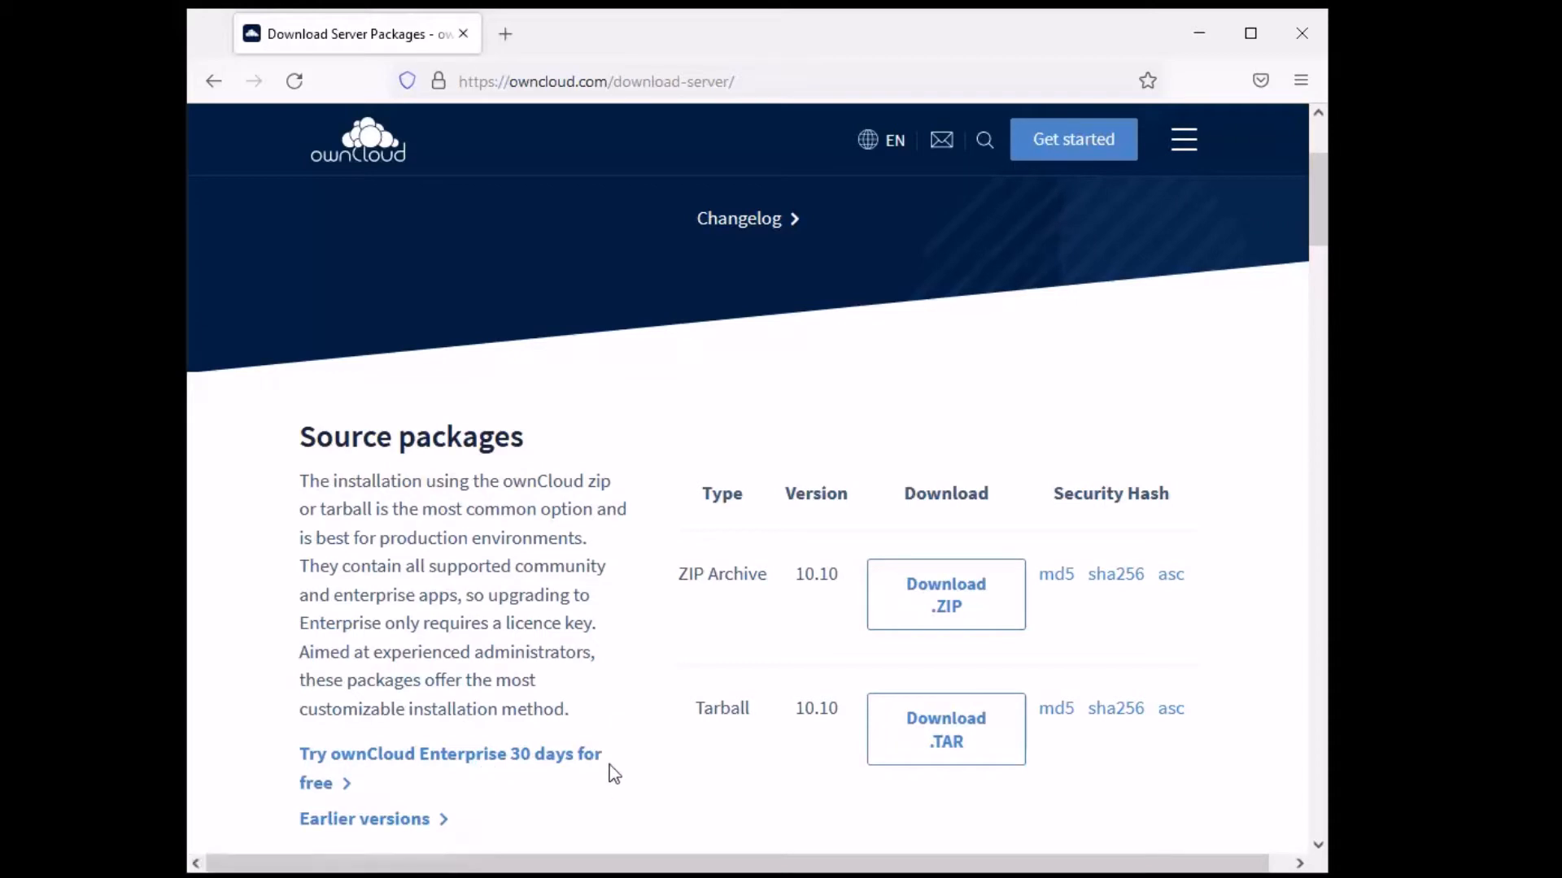
{"action": "scroll", "coordinate": [638, 513], "scroll_direction": "down", "scroll_amount": 2}
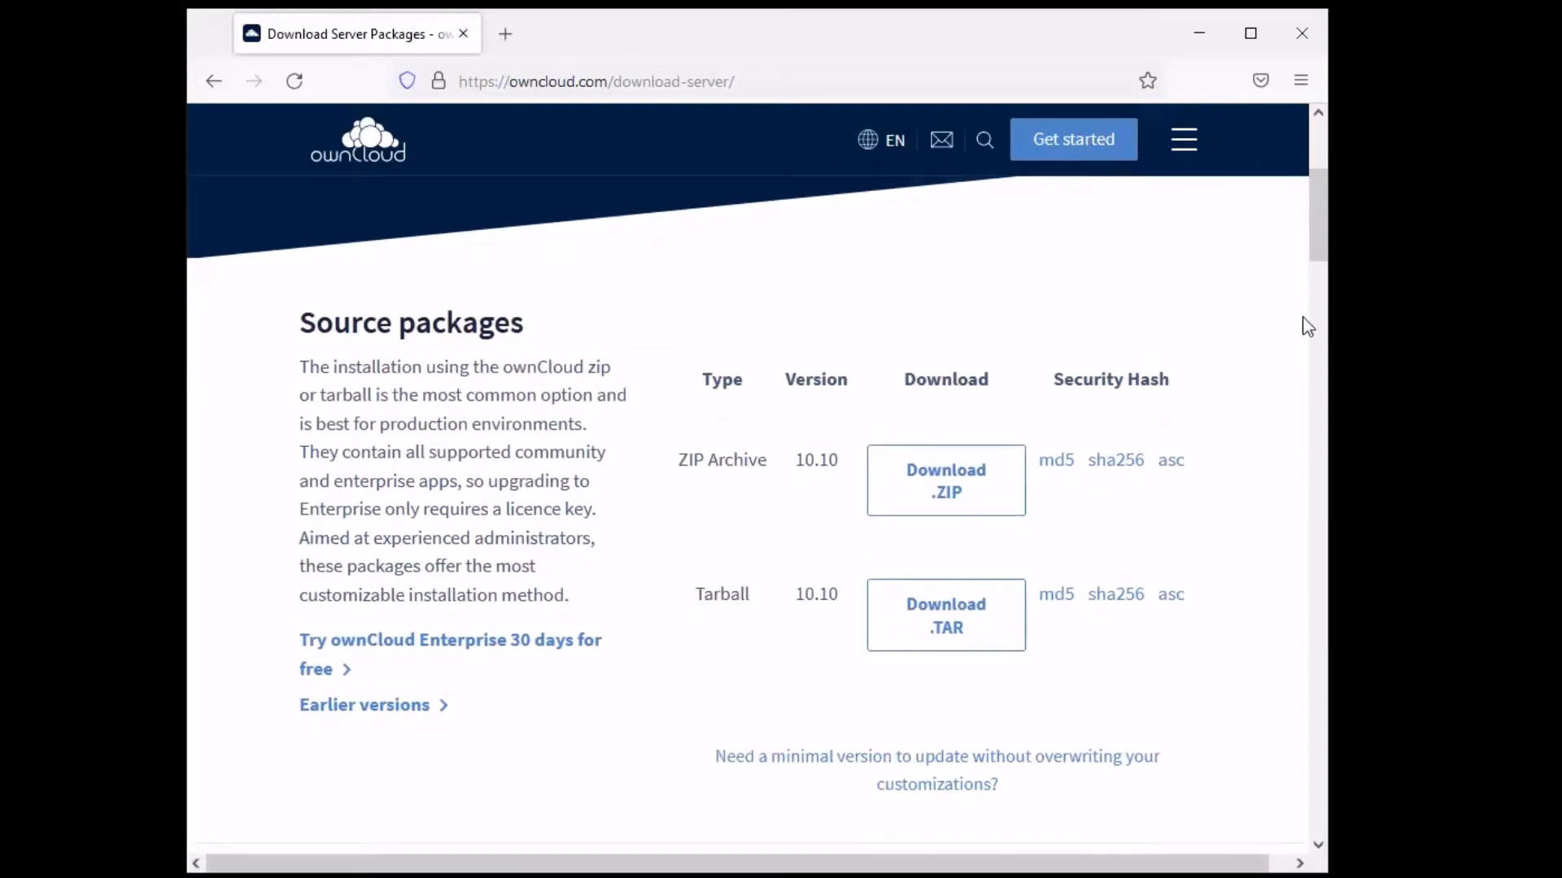
{"action": "scroll", "coordinate": [1247, 310], "scroll_direction": "up", "scroll_amount": 5}
{"action": "left_click", "coordinate": [1198, 33]}
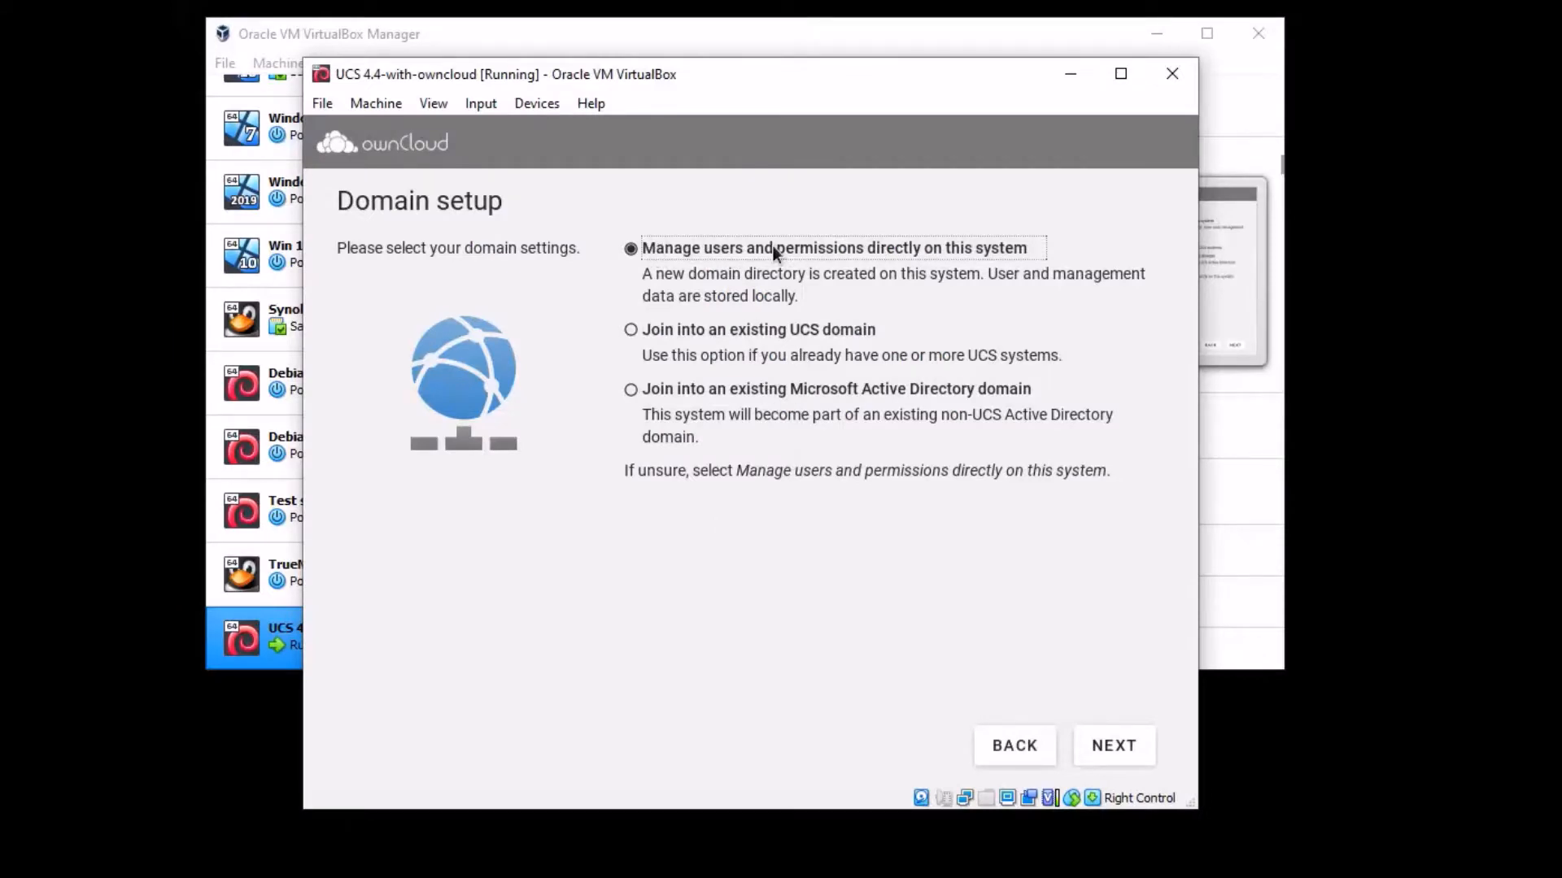
- Keep local user management, advance, and fill in the activation e-mail and administrator password
{"action": "left_click", "coordinate": [1134, 754]}
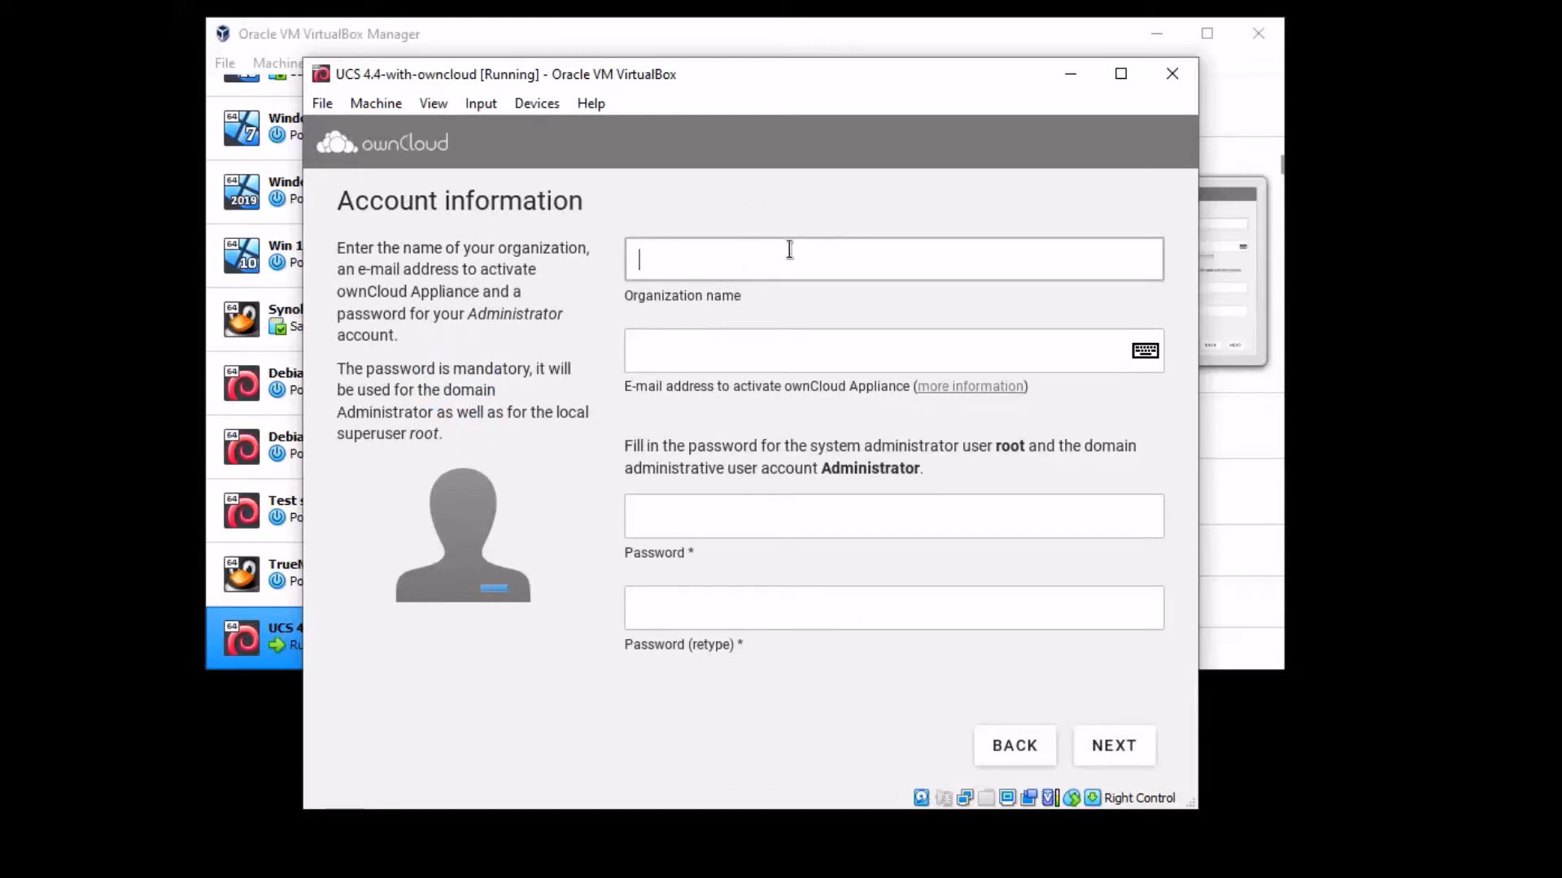
{"action": "left_click", "coordinate": [706, 362]}
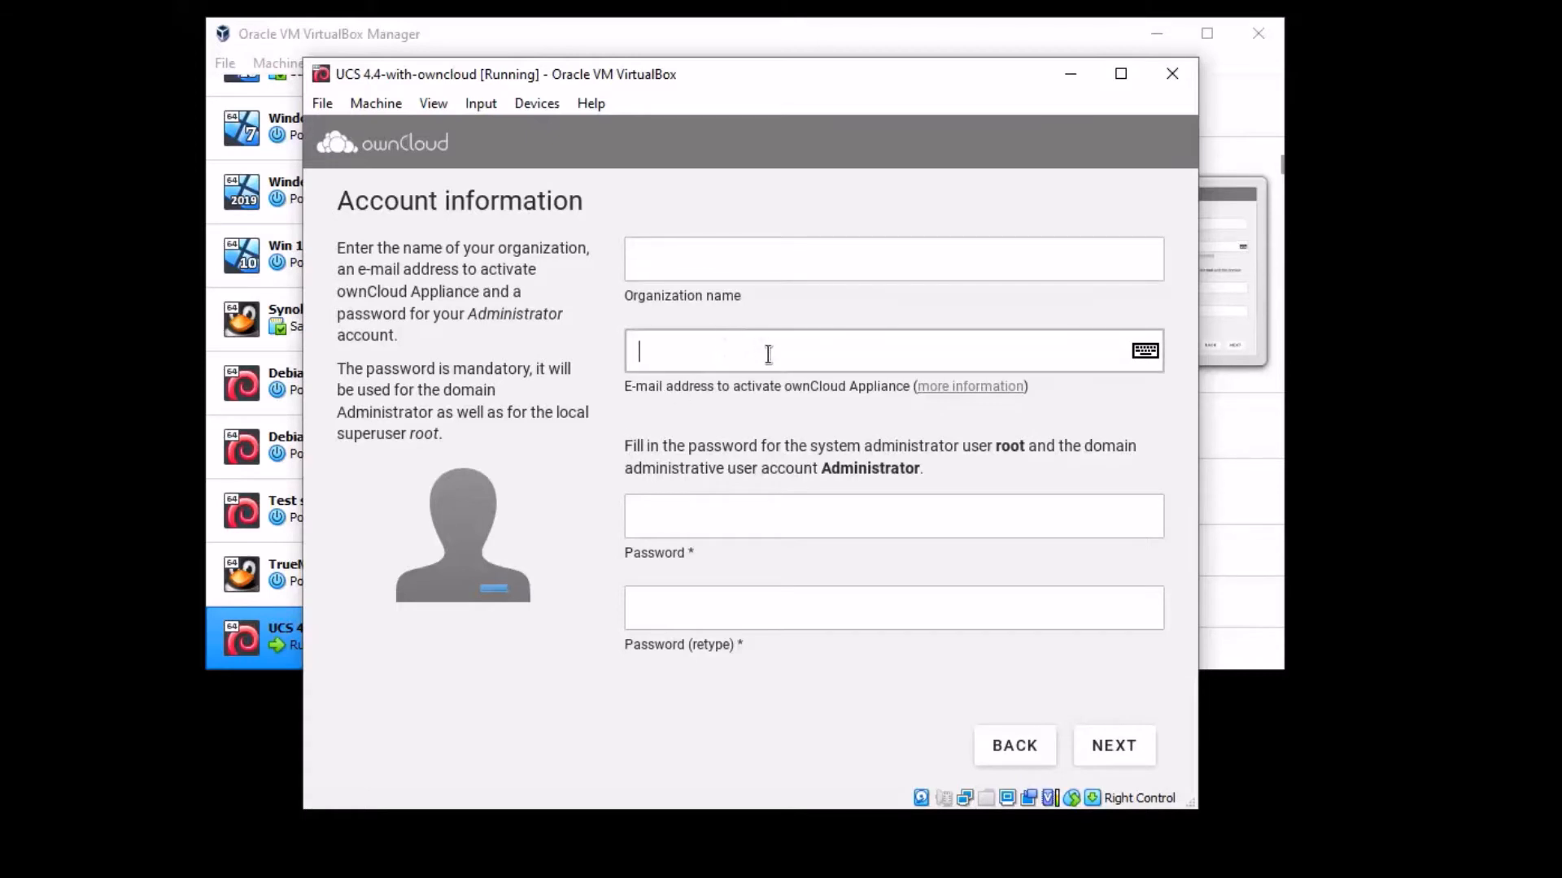
{"action": "left_click", "coordinate": [738, 519]}
{"action": "left_click", "coordinate": [759, 707]}
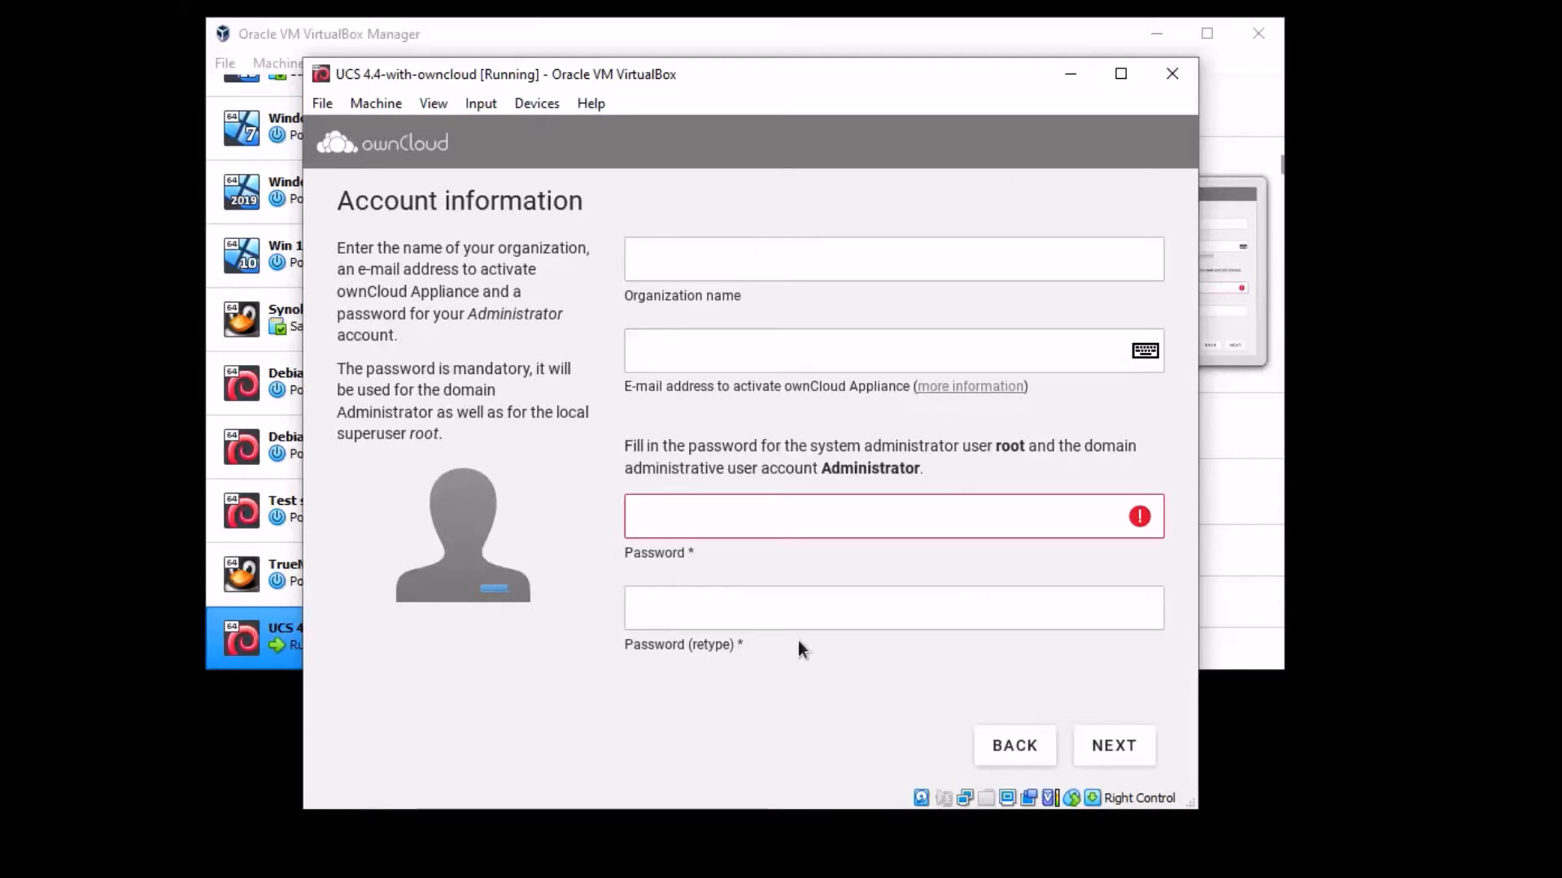
{"action": "left_click", "coordinate": [708, 350]}
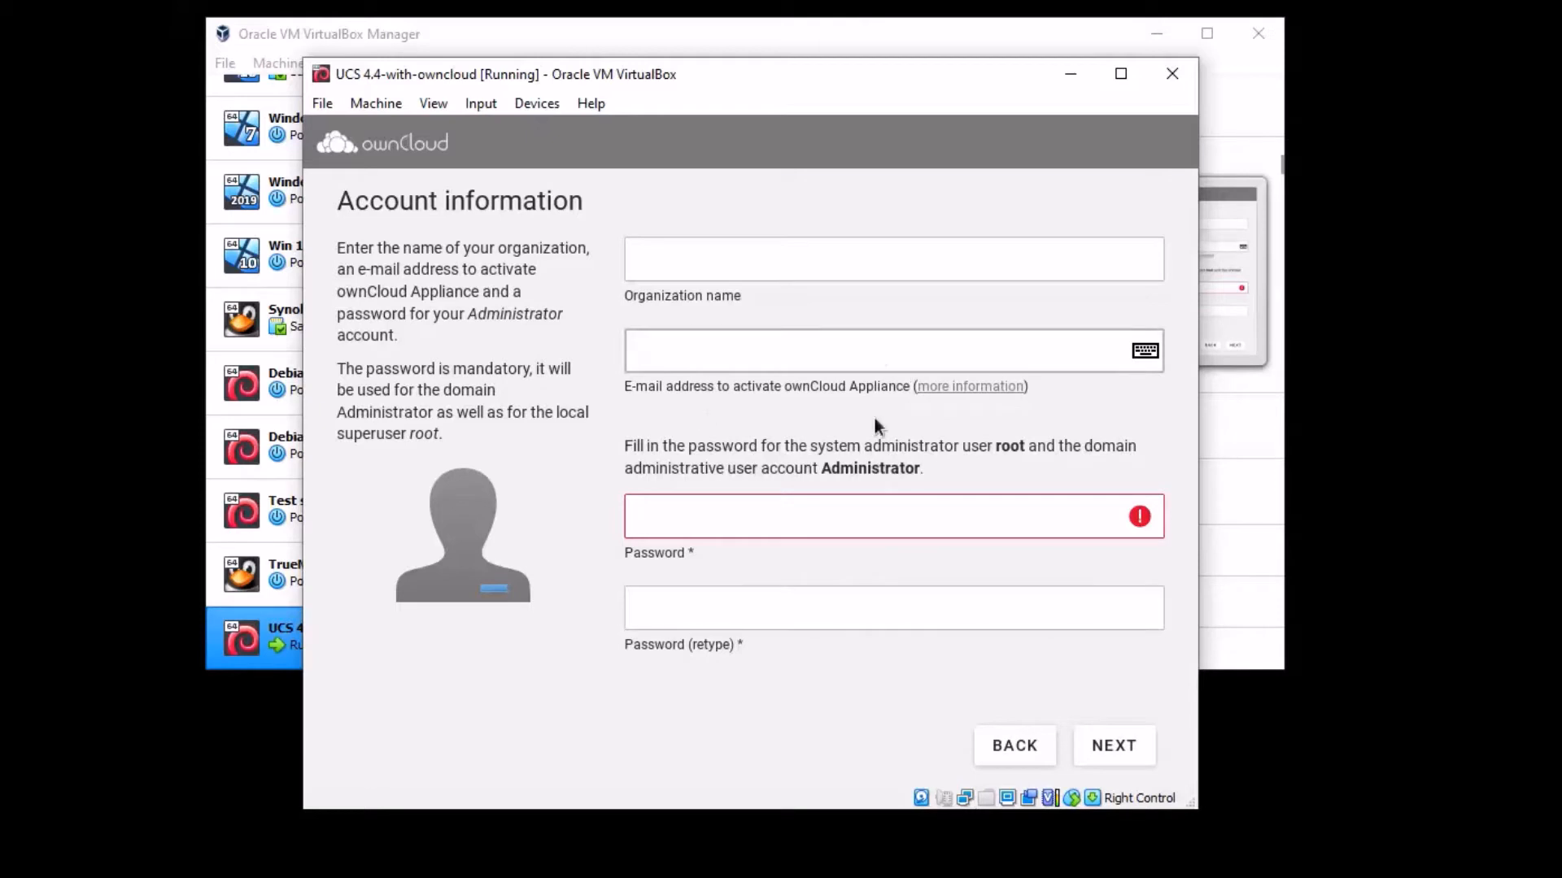
{"action": "left_click", "coordinate": [695, 690]}
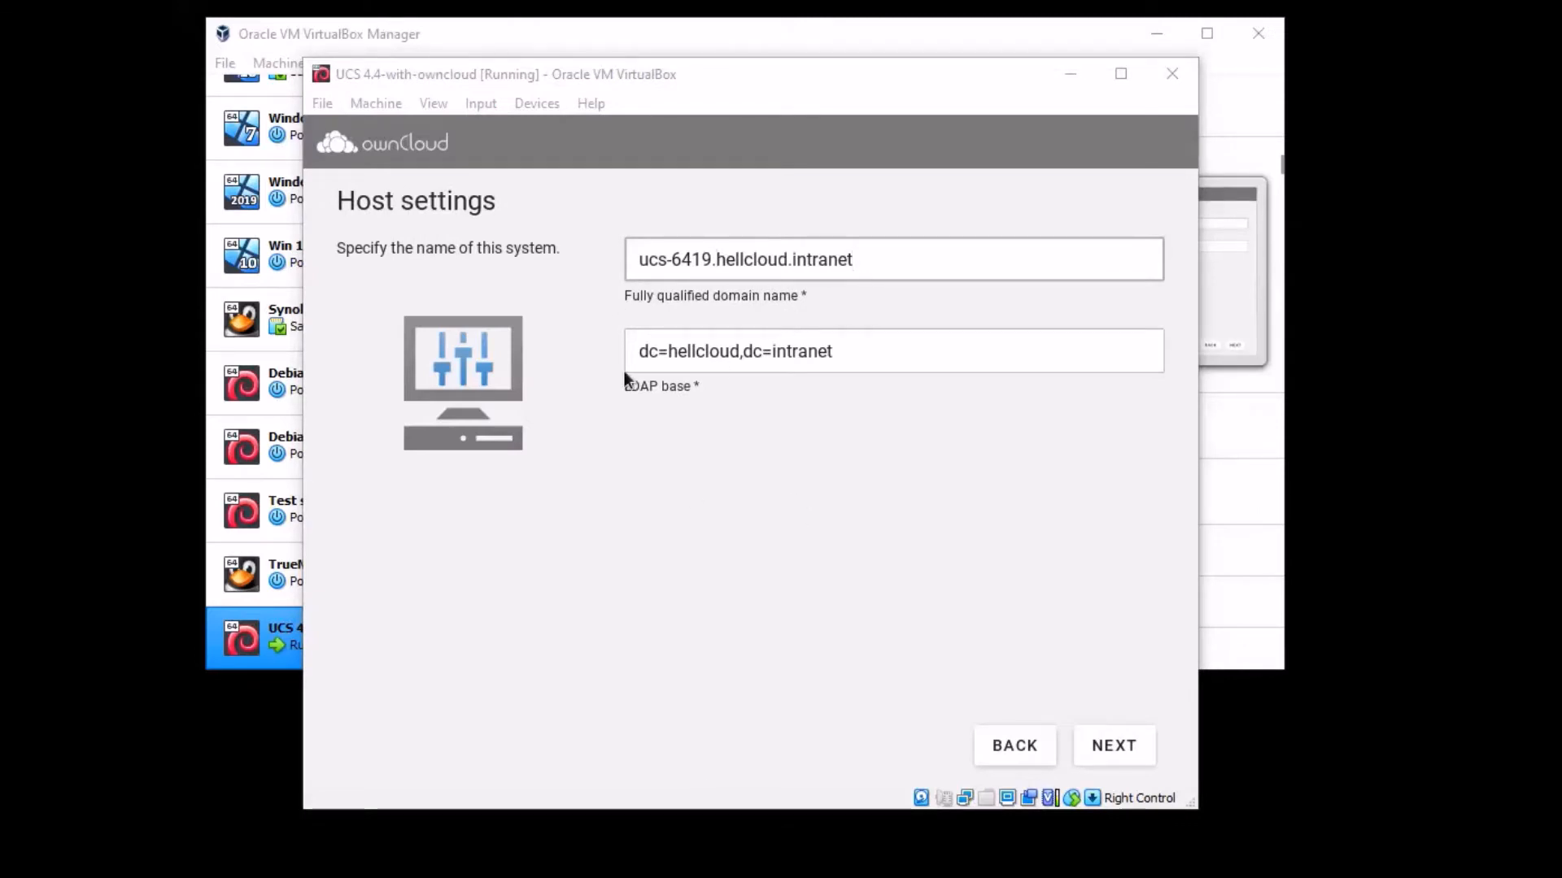
- Replace the 'ucs-6419' hostname prefix with 'debian' in the fully qualified domain name
{"action": "left_click", "coordinate": [714, 258]}
{"action": "left_click_drag", "start_coordinate": [713, 255], "coordinate": [626, 253]}
{"action": "left_click", "coordinate": [647, 250]}
{"action": "key", "text": "Right"}
{"action": "key", "text": "Right"}
{"action": "key", "text": "Right"}
{"action": "key", "text": "Right"}
{"action": "key", "text": "Right"}
{"action": "key", "text": "Right"}
{"action": "key", "text": "Right"}
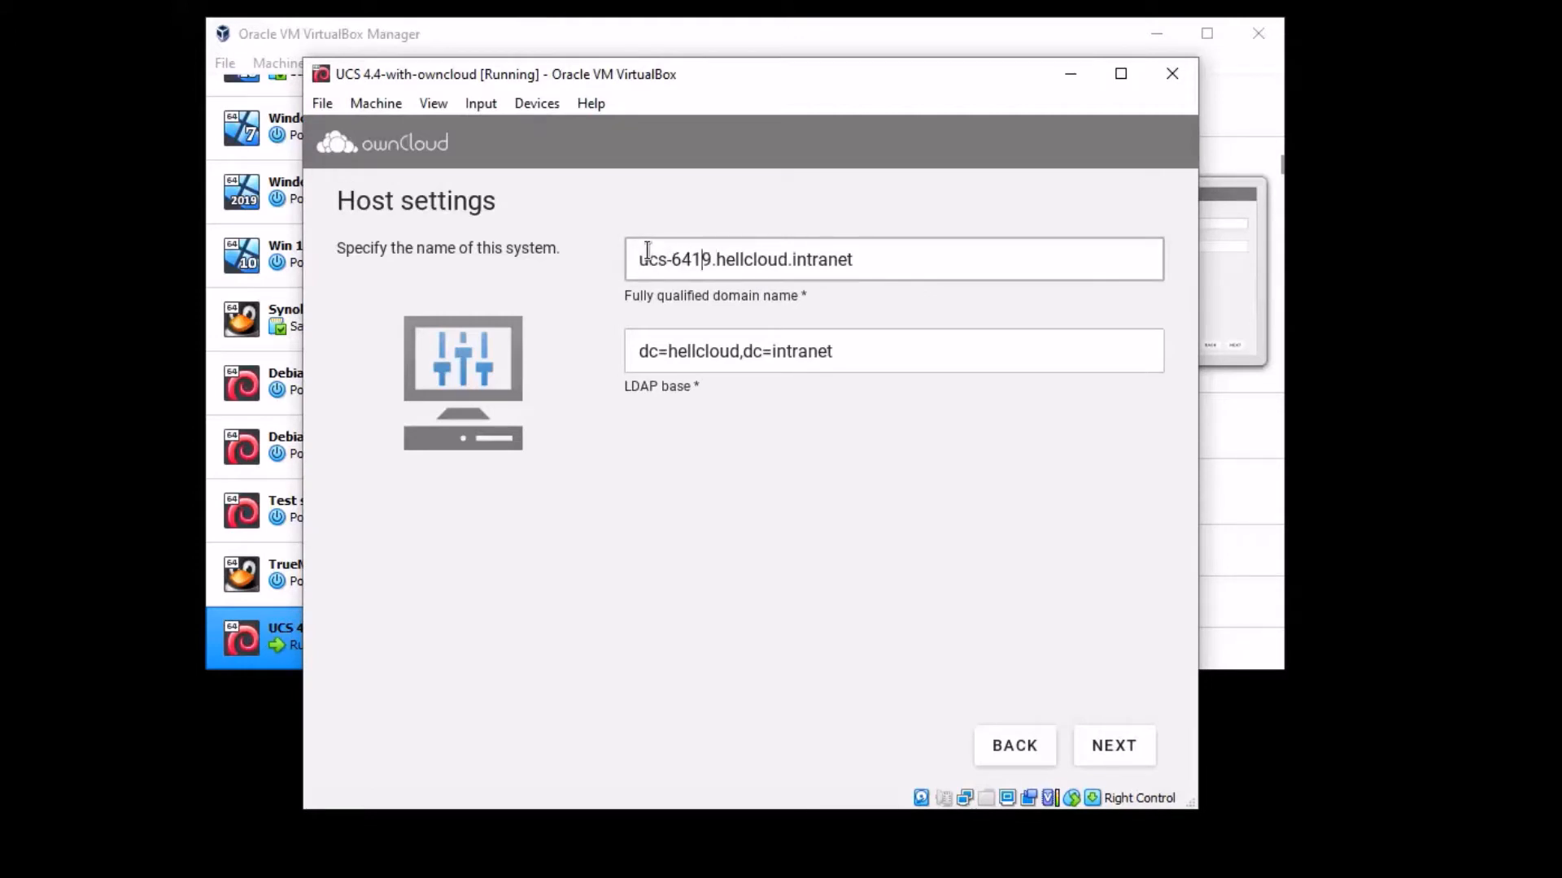
{"action": "key", "text": "BackSpace"}
{"action": "key", "text": "BackSpace"}
{"action": "key", "text": "BackSpace"}
{"action": "key", "text": "BackSpace"}
{"action": "key", "text": "BackSpace"}
{"action": "key", "text": "BackSpace"}
{"action": "key", "text": "BackSpace"}
{"action": "key", "text": "BackSpace"}
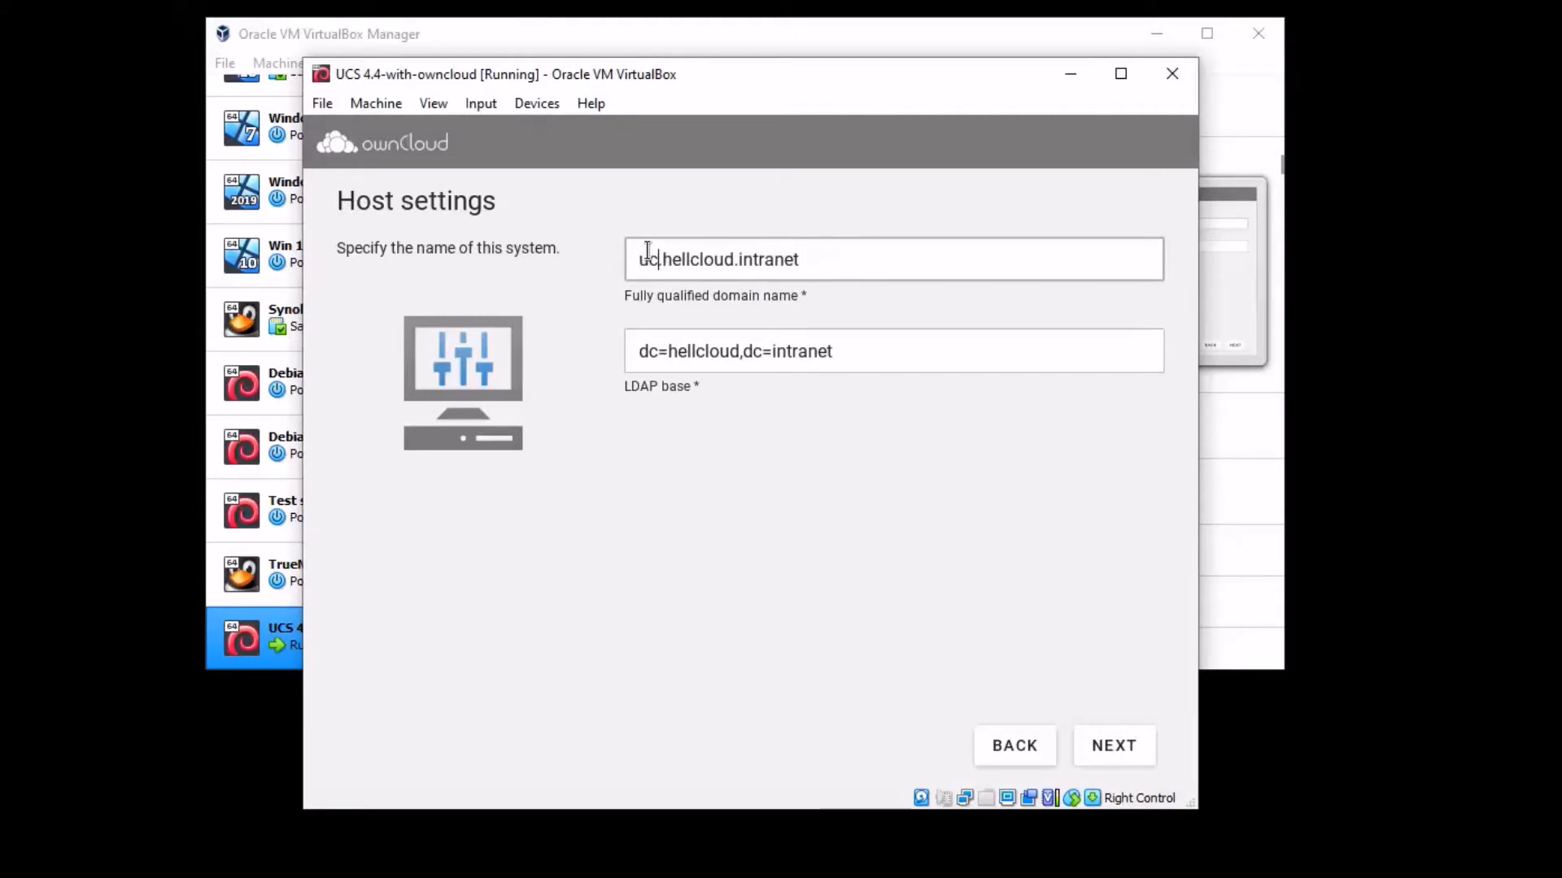
{"action": "type", "text": "debian"}
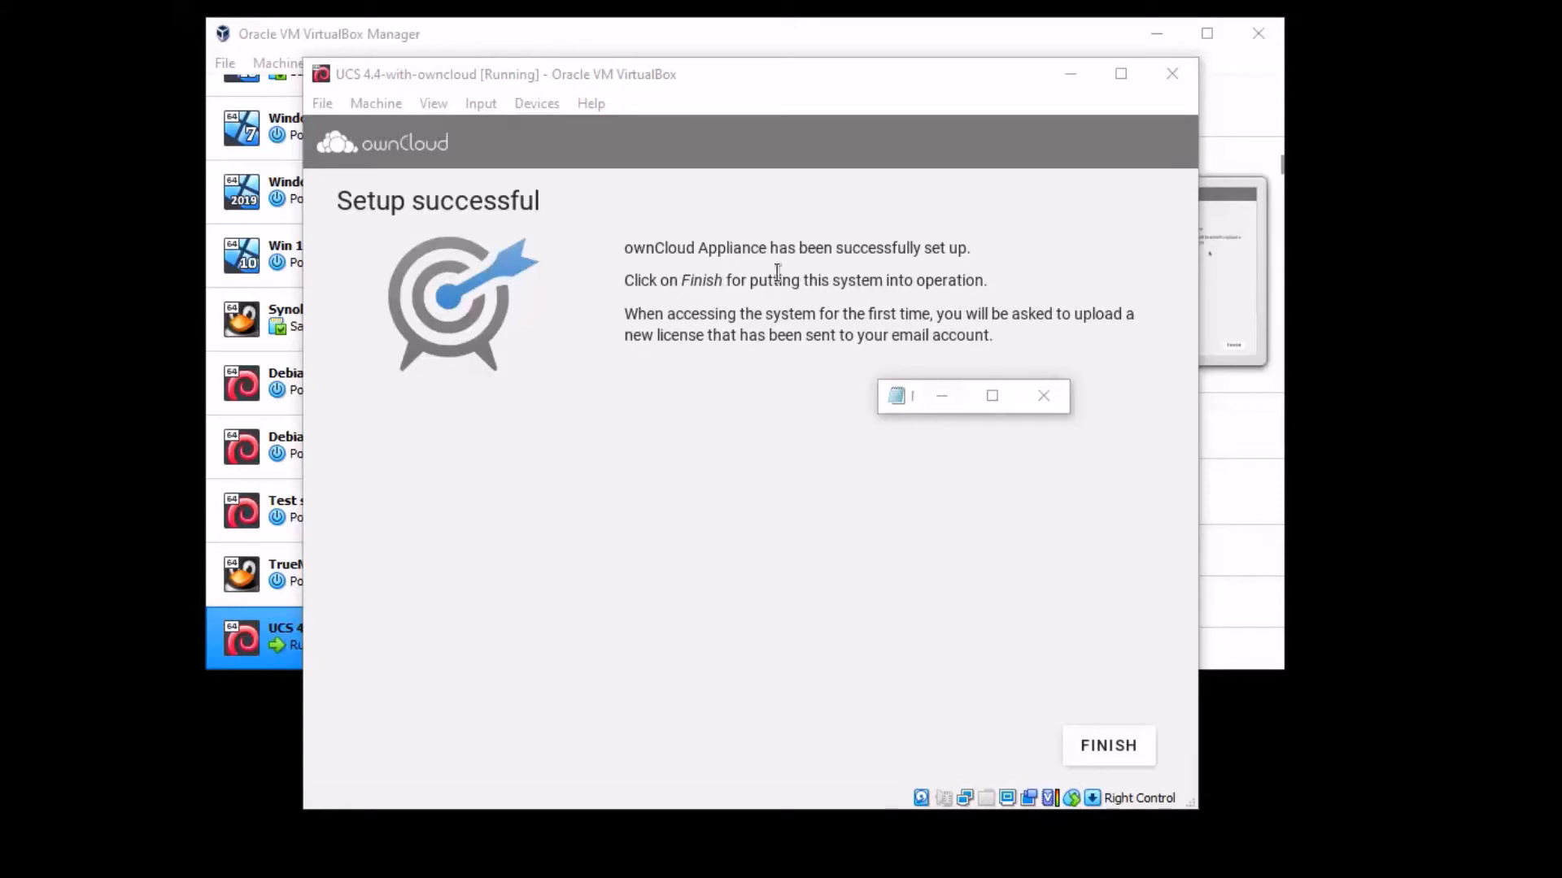
- Close the stray window and finish setup so the server components restart
{"action": "left_click", "coordinate": [1055, 396]}
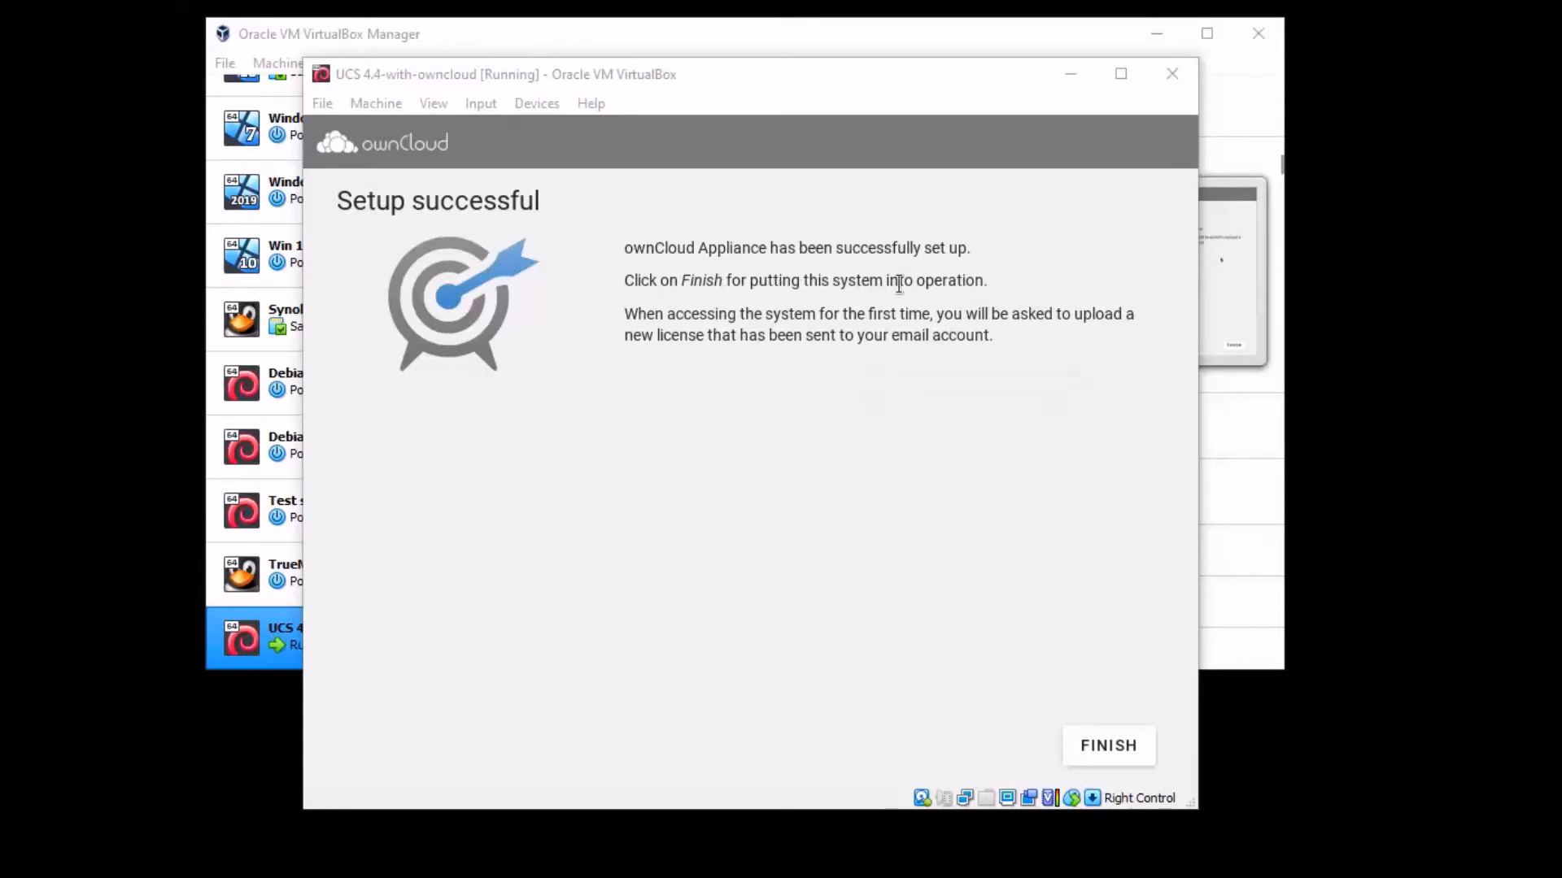
{"action": "left_click", "coordinate": [1109, 747]}
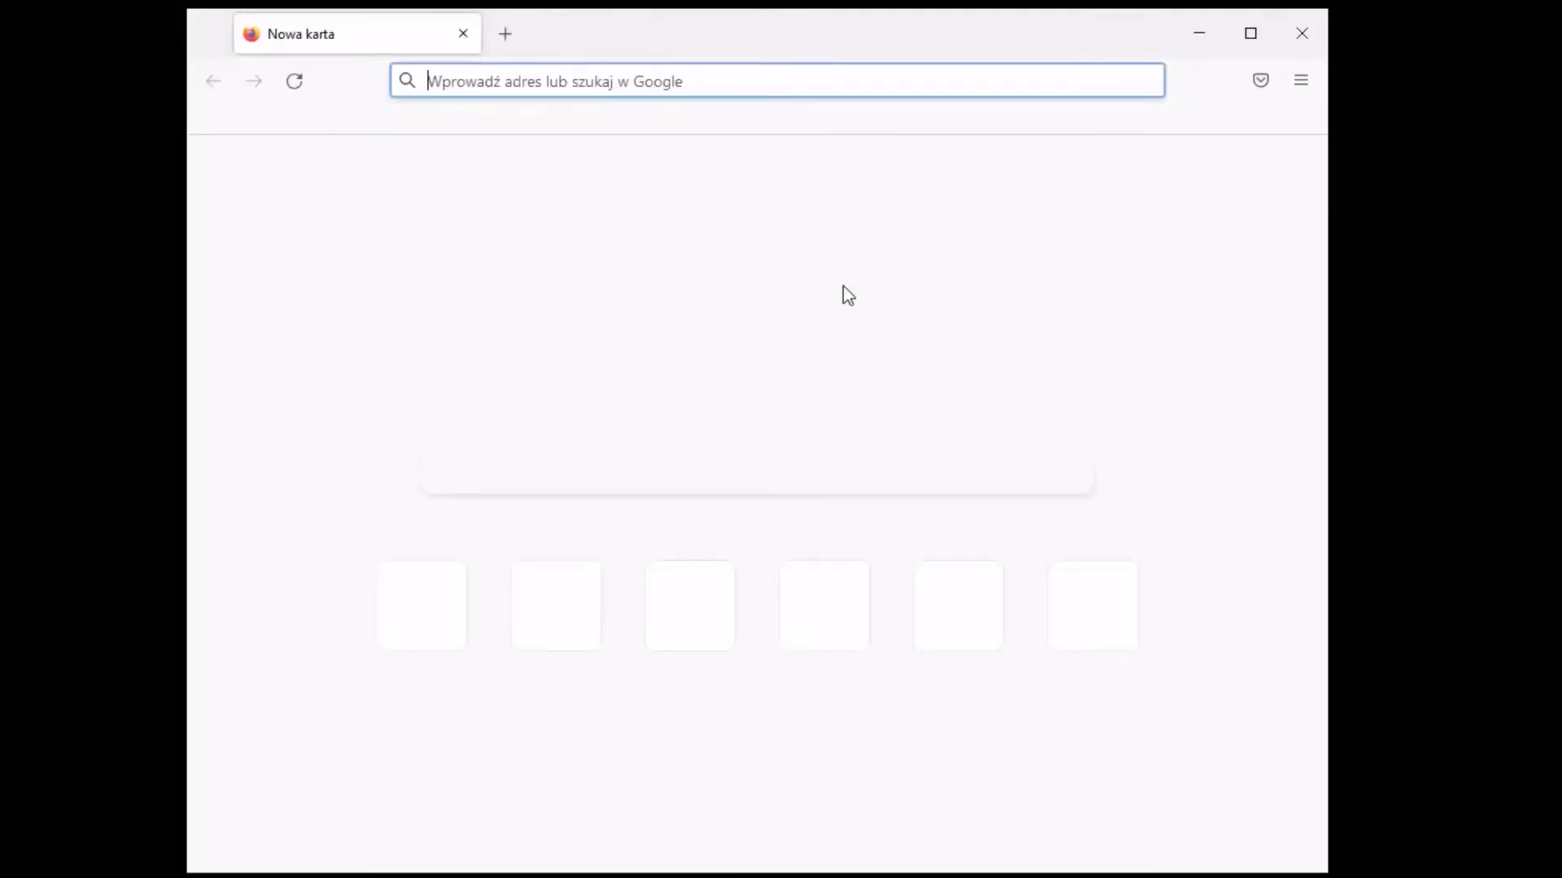
{"action": "left_click_drag", "start_coordinate": [749, 37], "coordinate": [773, 34]}
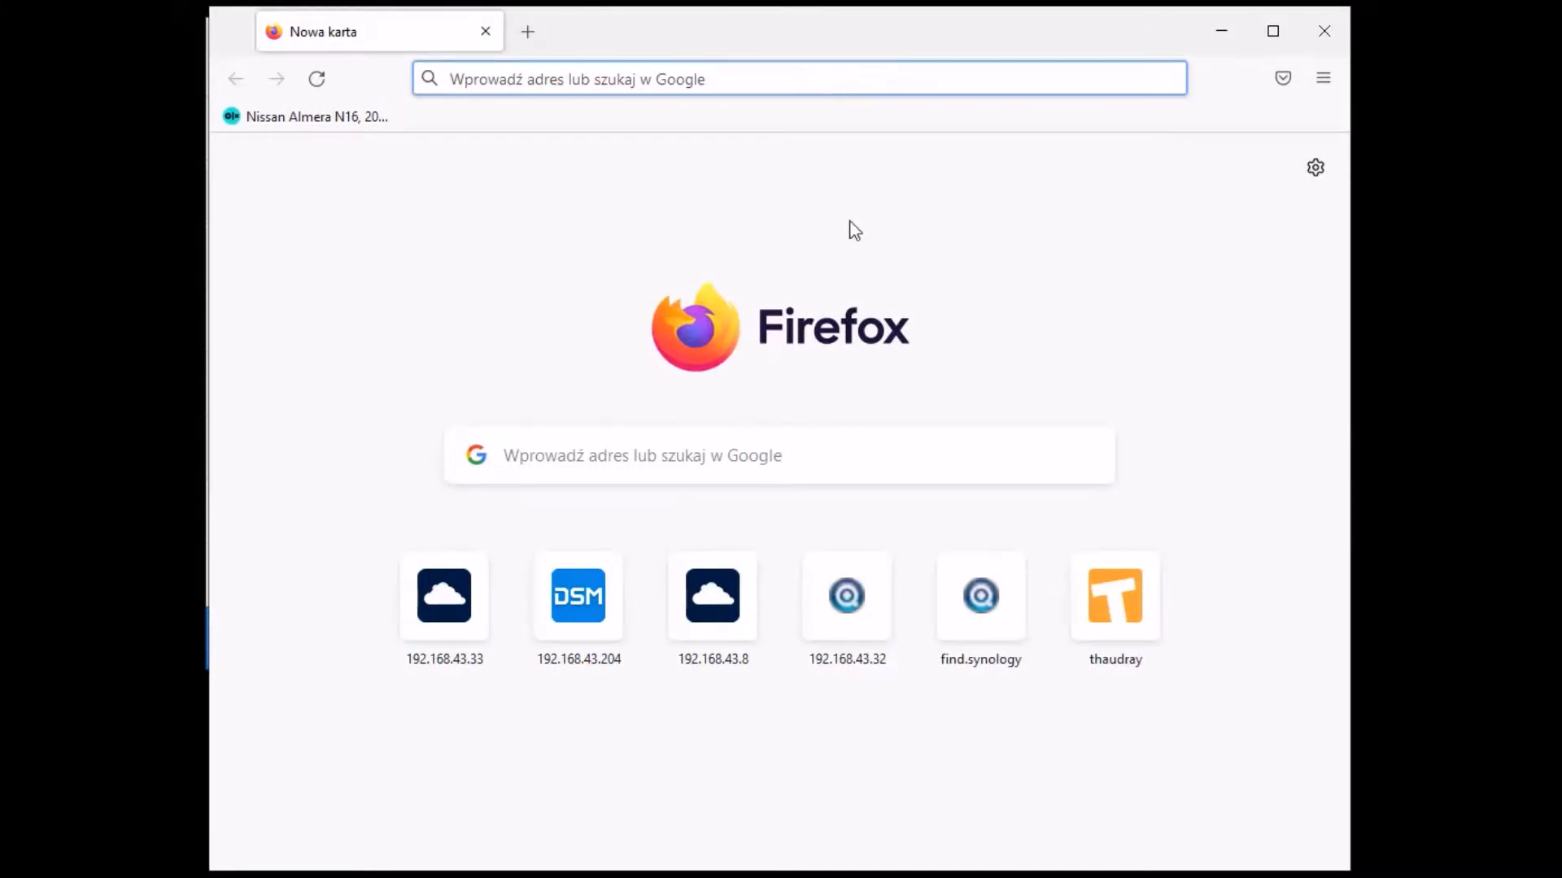
{"action": "type", "text": "htt"}
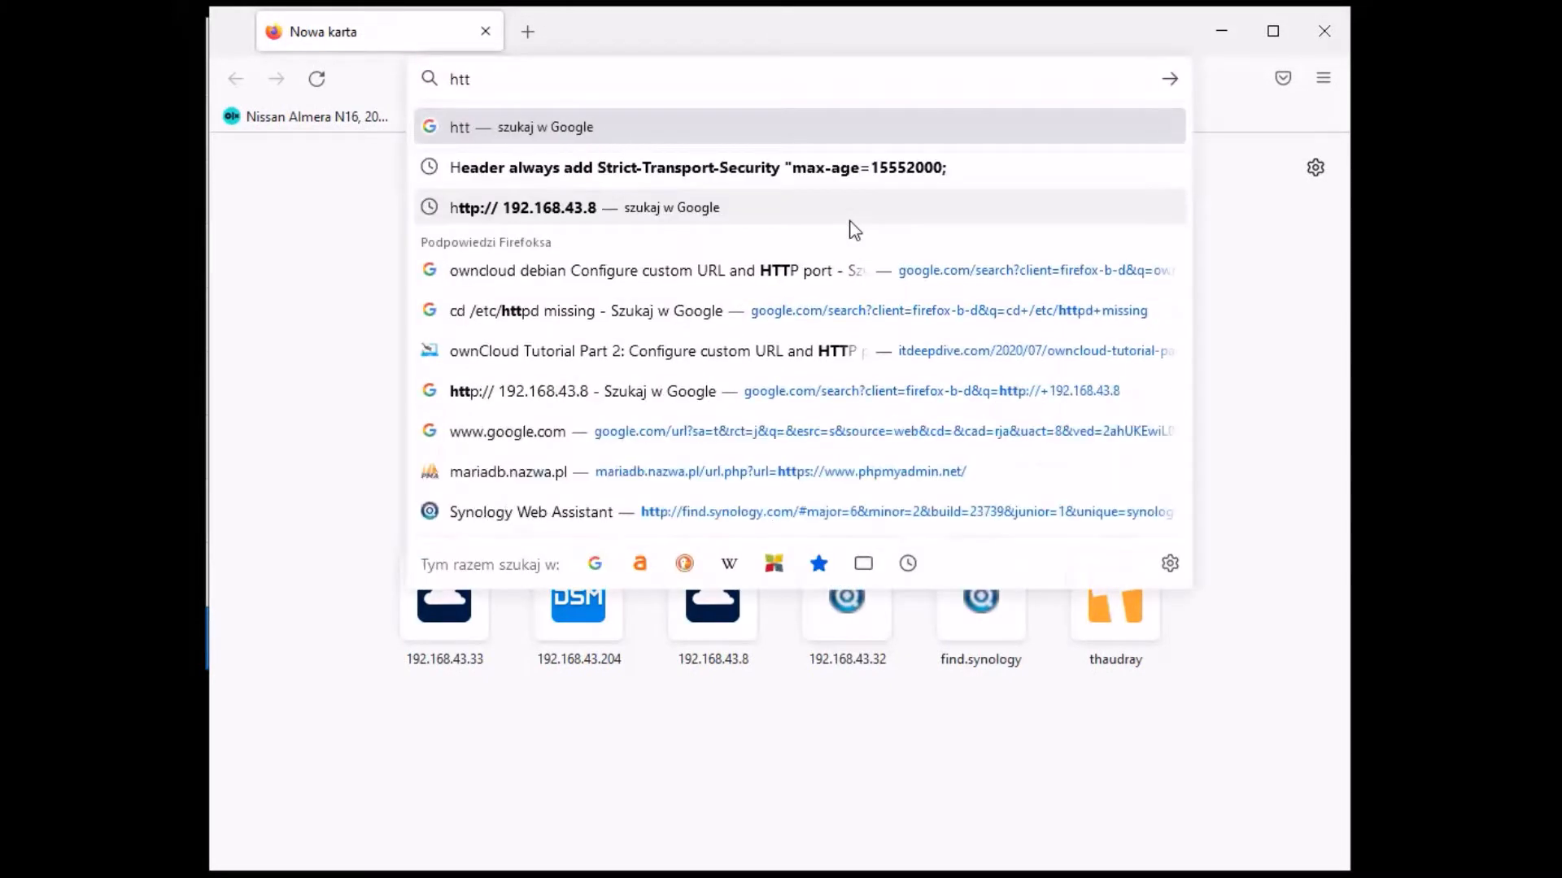
{"action": "type", "text": "p://192.168"}
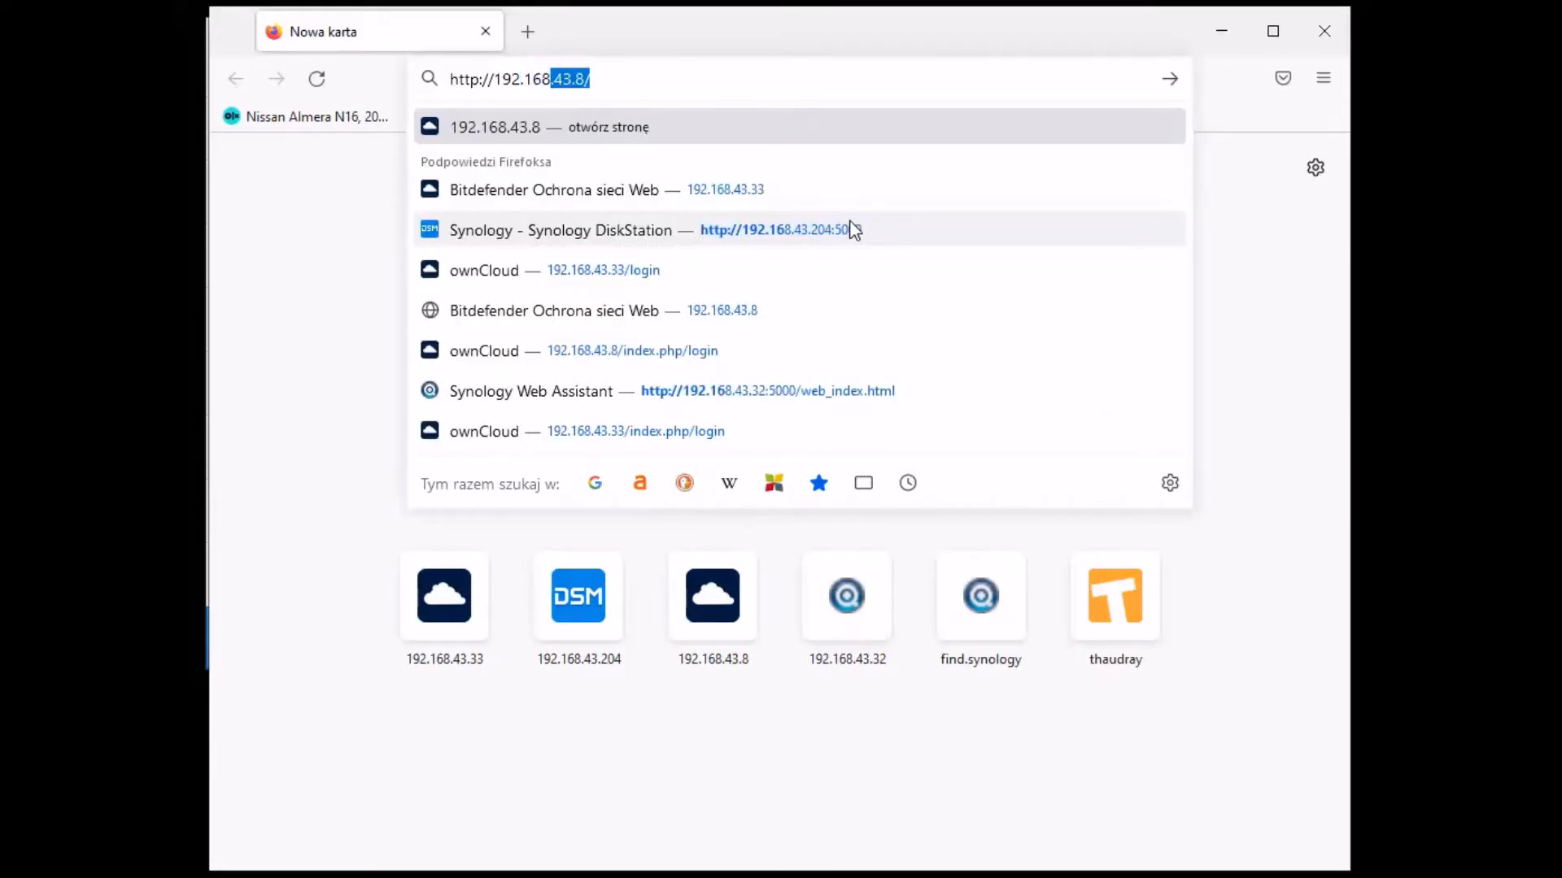
{"action": "type", "text": ".43."}
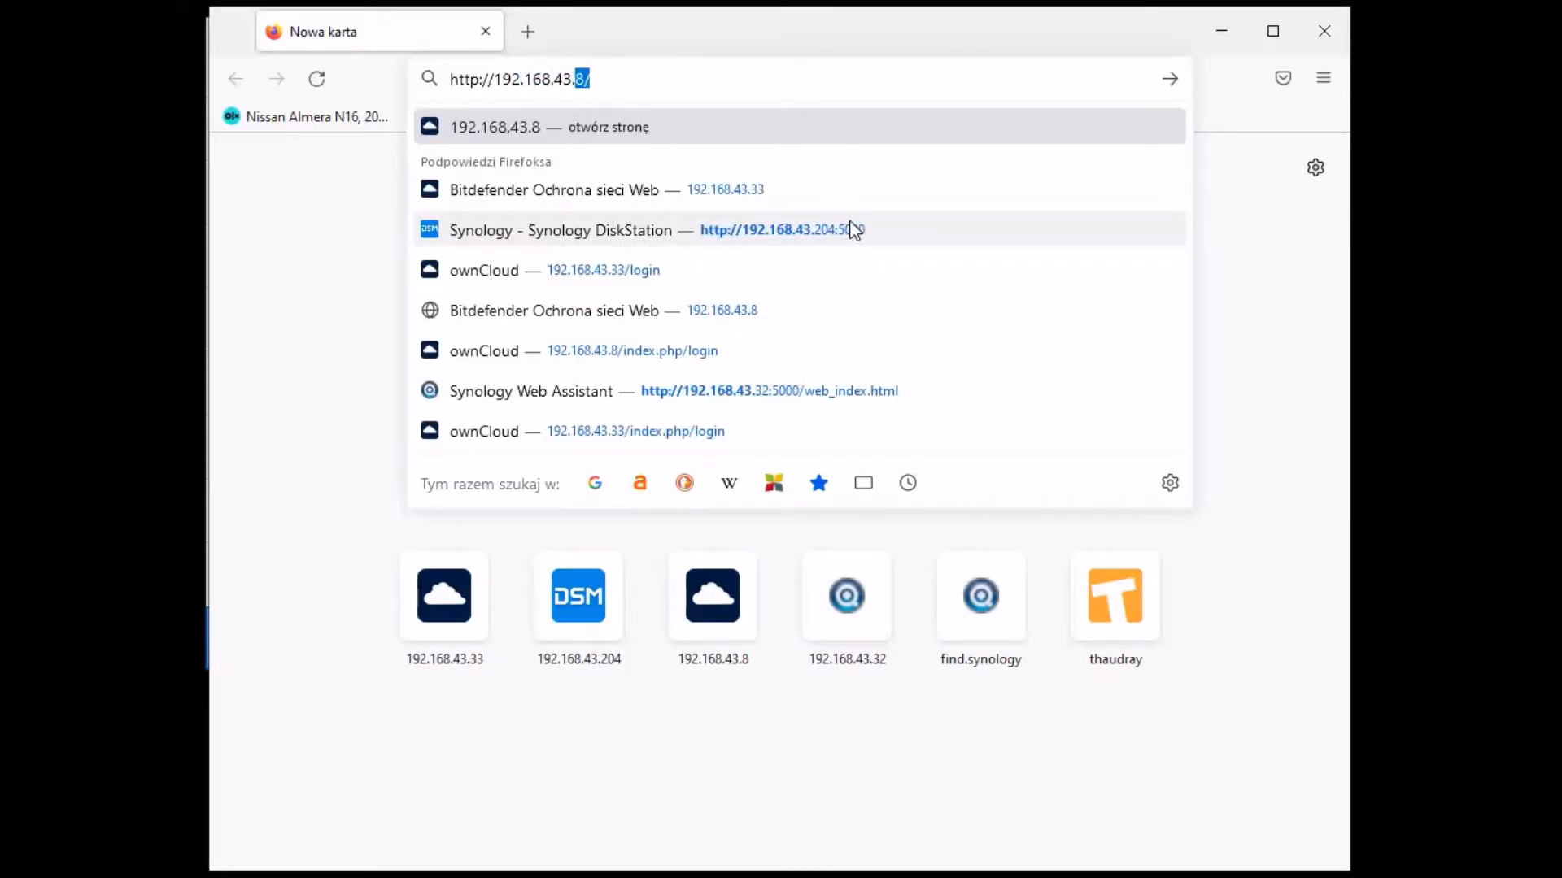
{"action": "mouse_move", "coordinate": [821, 37]}
{"action": "left_mouse_down"}
{"action": "mouse_move", "coordinate": [830, 835]}
{"action": "mouse_move", "coordinate": [864, 760]}
{"action": "mouse_move", "coordinate": [837, 35]}
{"action": "left_mouse_up"}
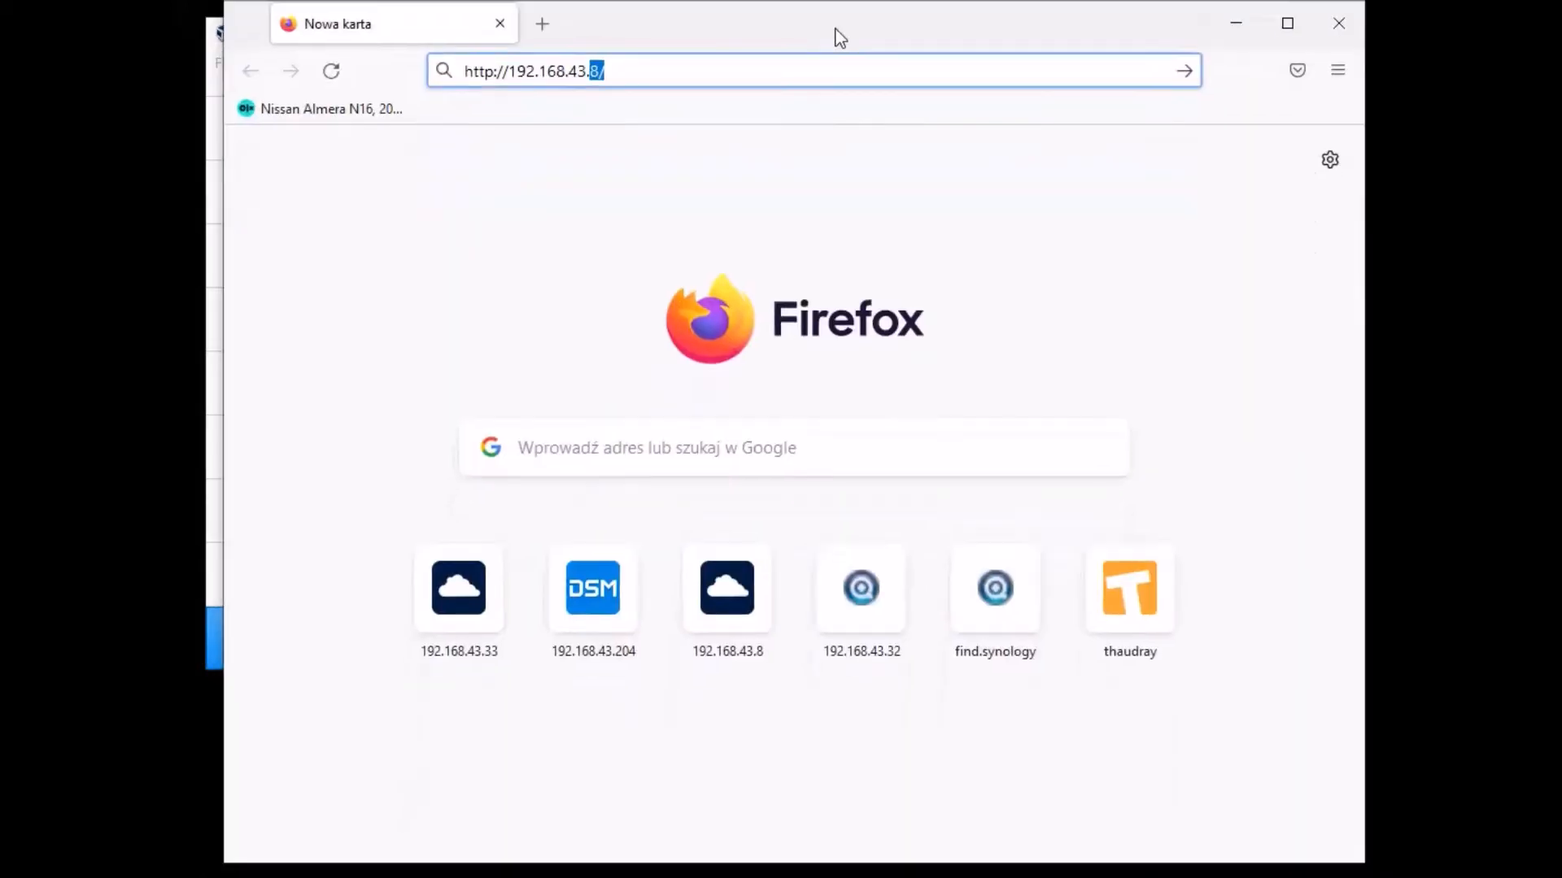
{"action": "left_click", "coordinate": [668, 72]}
{"action": "key", "text": "BackSpace"}
{"action": "key", "text": "BackSpace"}
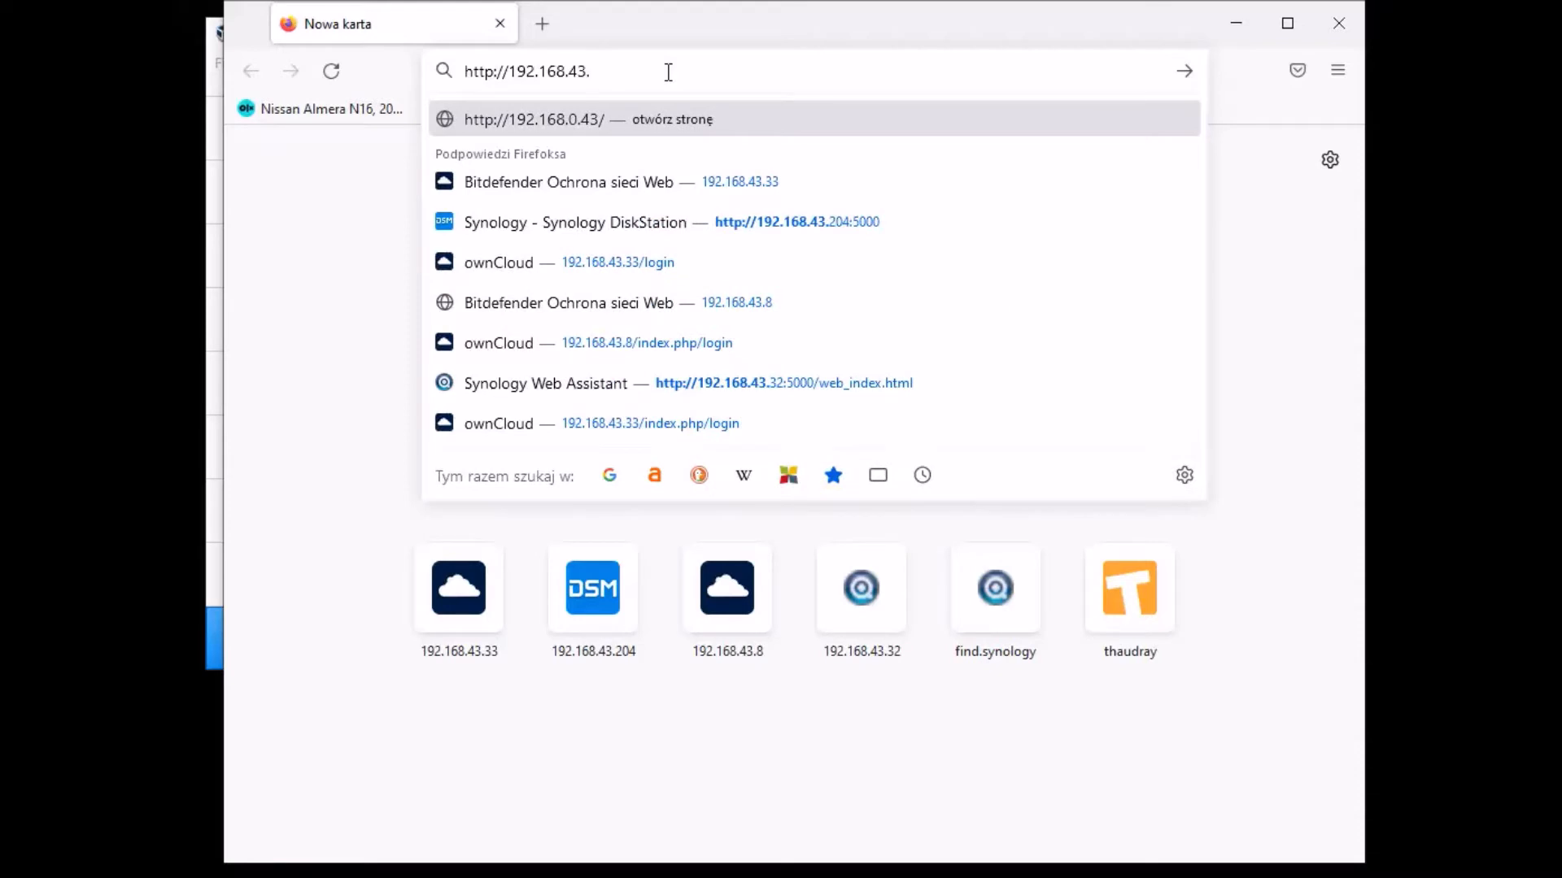
{"action": "type", "text": "149"}
{"action": "key", "text": "Return"}
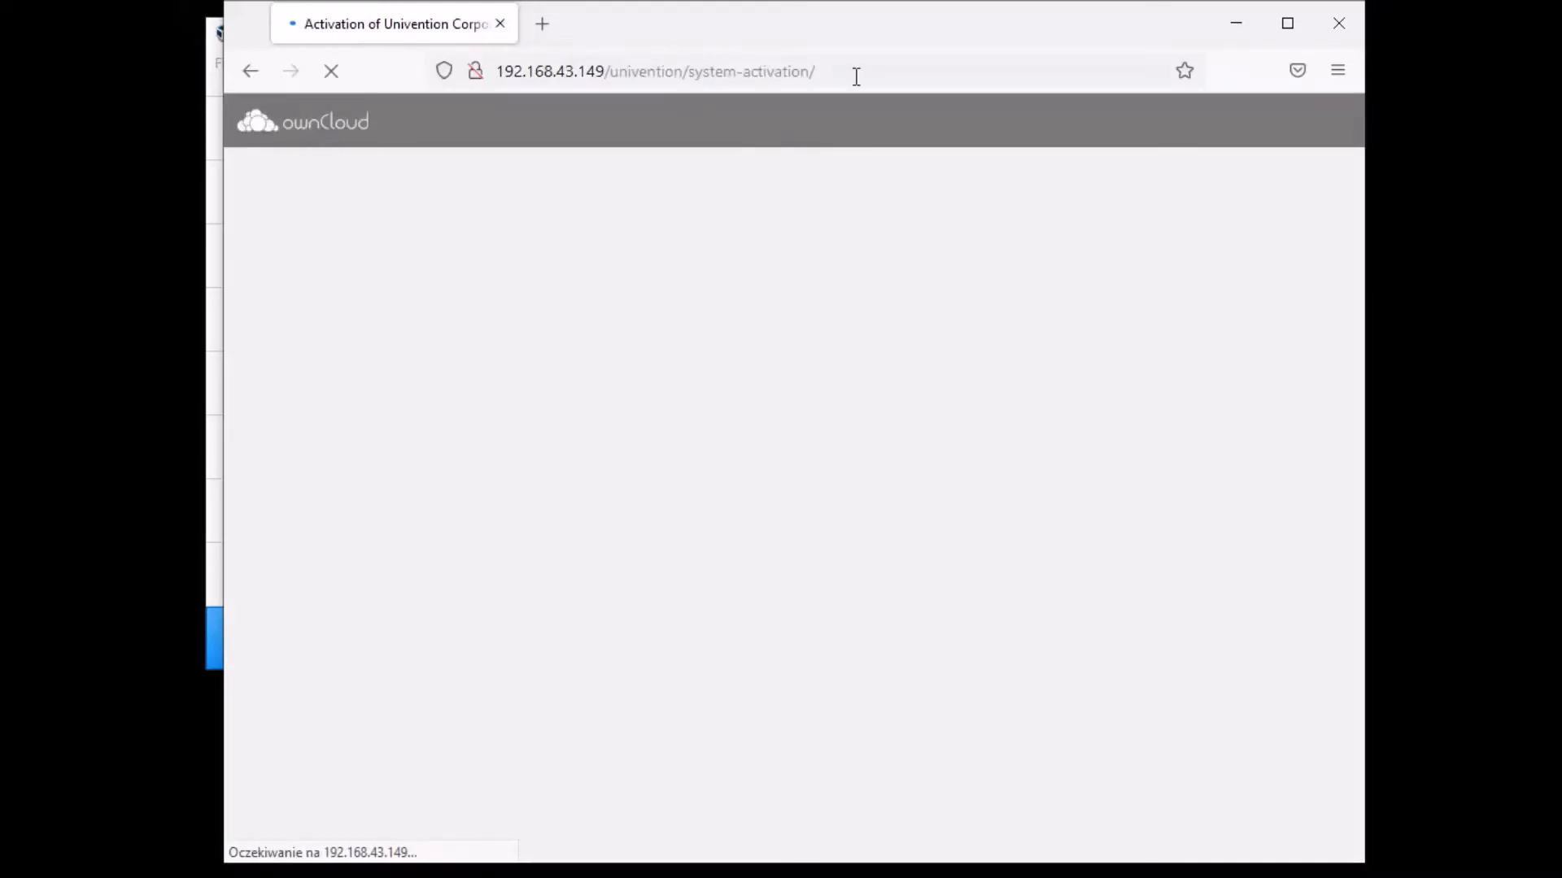
{"action": "left_click_drag", "start_coordinate": [866, 20], "coordinate": [843, 35]}
{"action": "left_click", "coordinate": [1095, 617]}
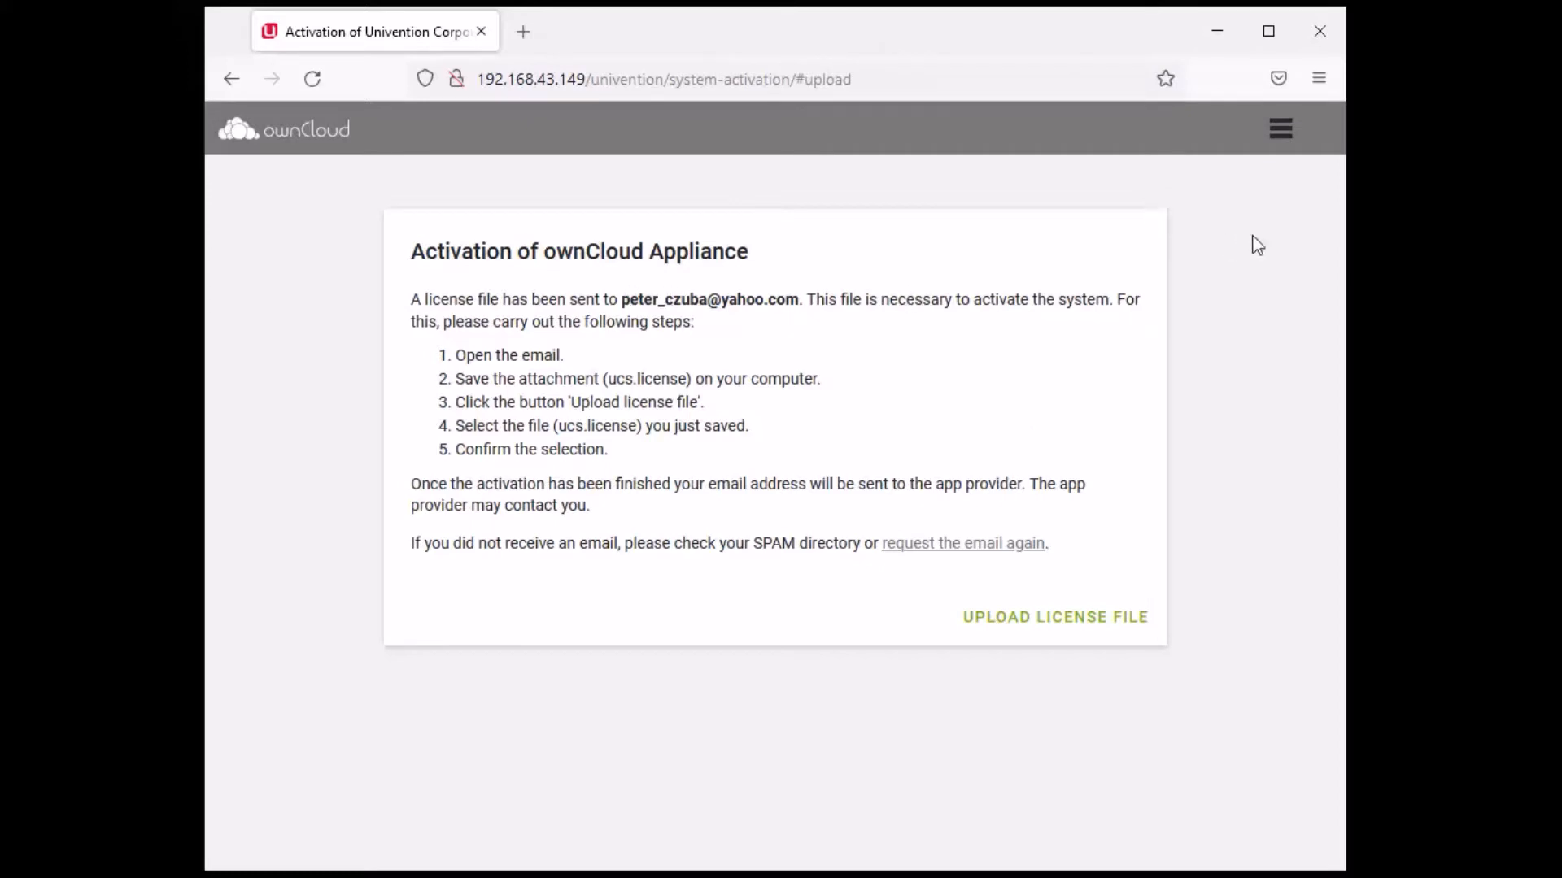
- Finish activation to reach the ownCloud Portal, then open System and domain settings
{"action": "key", "text": "alt+Tab"}
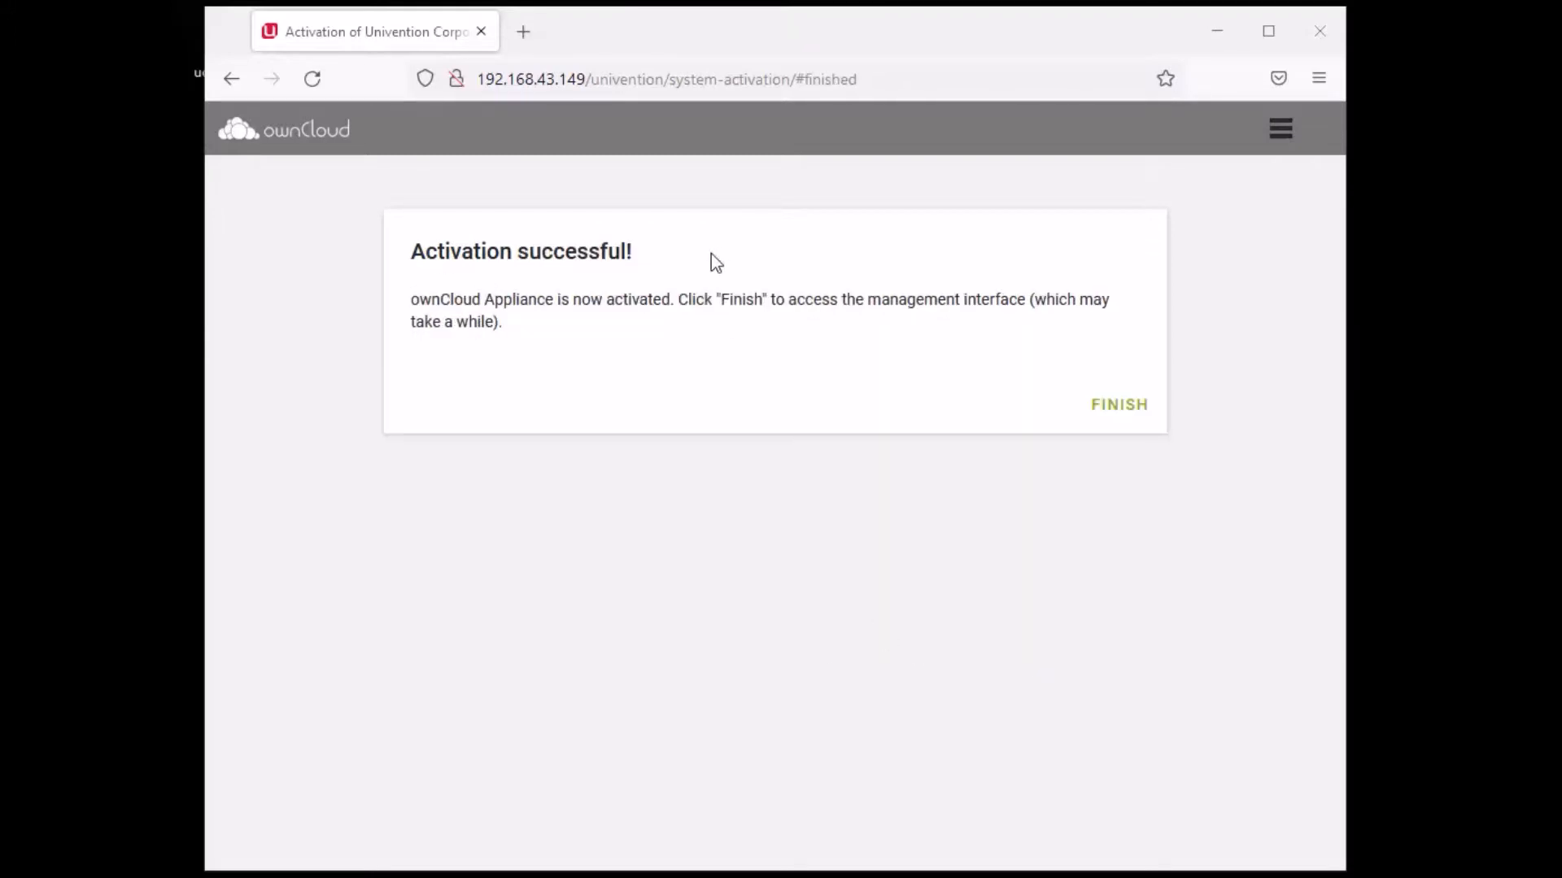
{"action": "left_click", "coordinate": [1116, 407]}
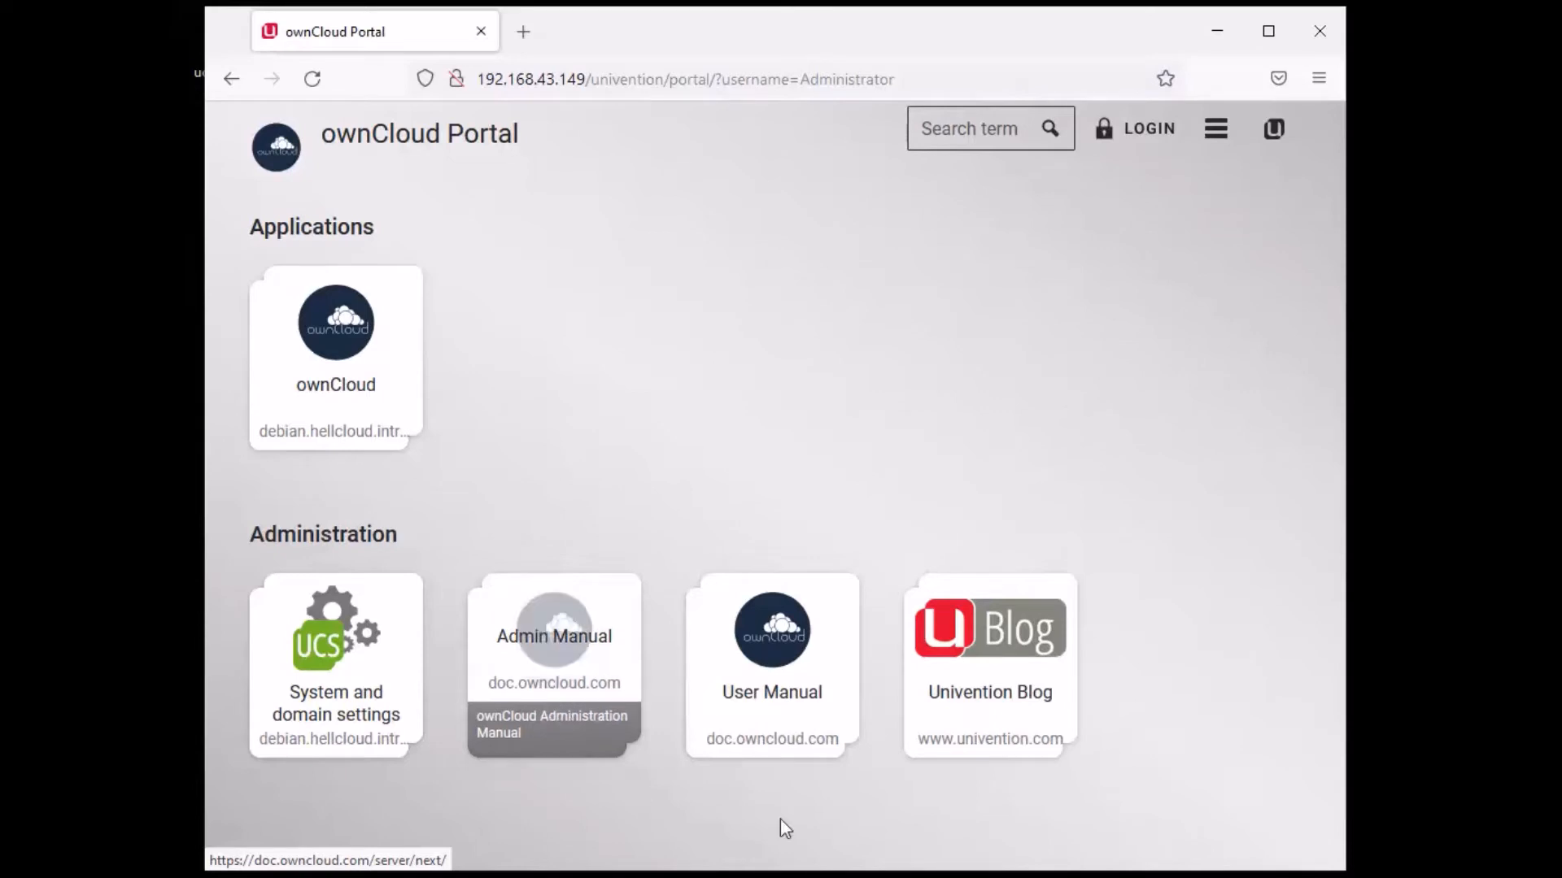
{"action": "left_click", "coordinate": [358, 643]}
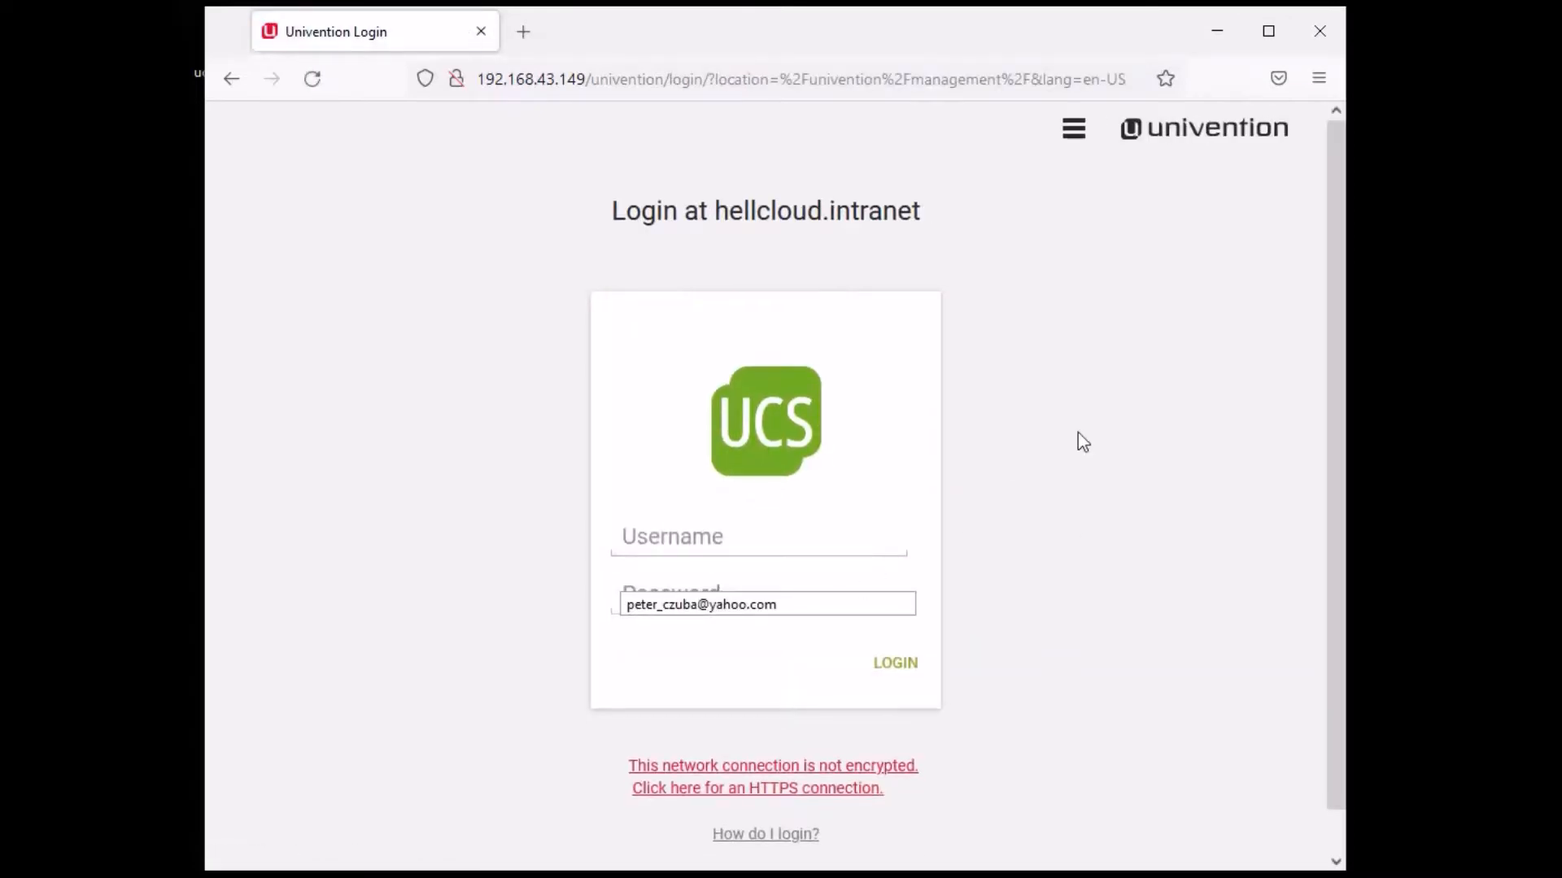
- Enter 'Administrator' as the username on the Univention login page
{"action": "left_click", "coordinate": [1123, 416]}
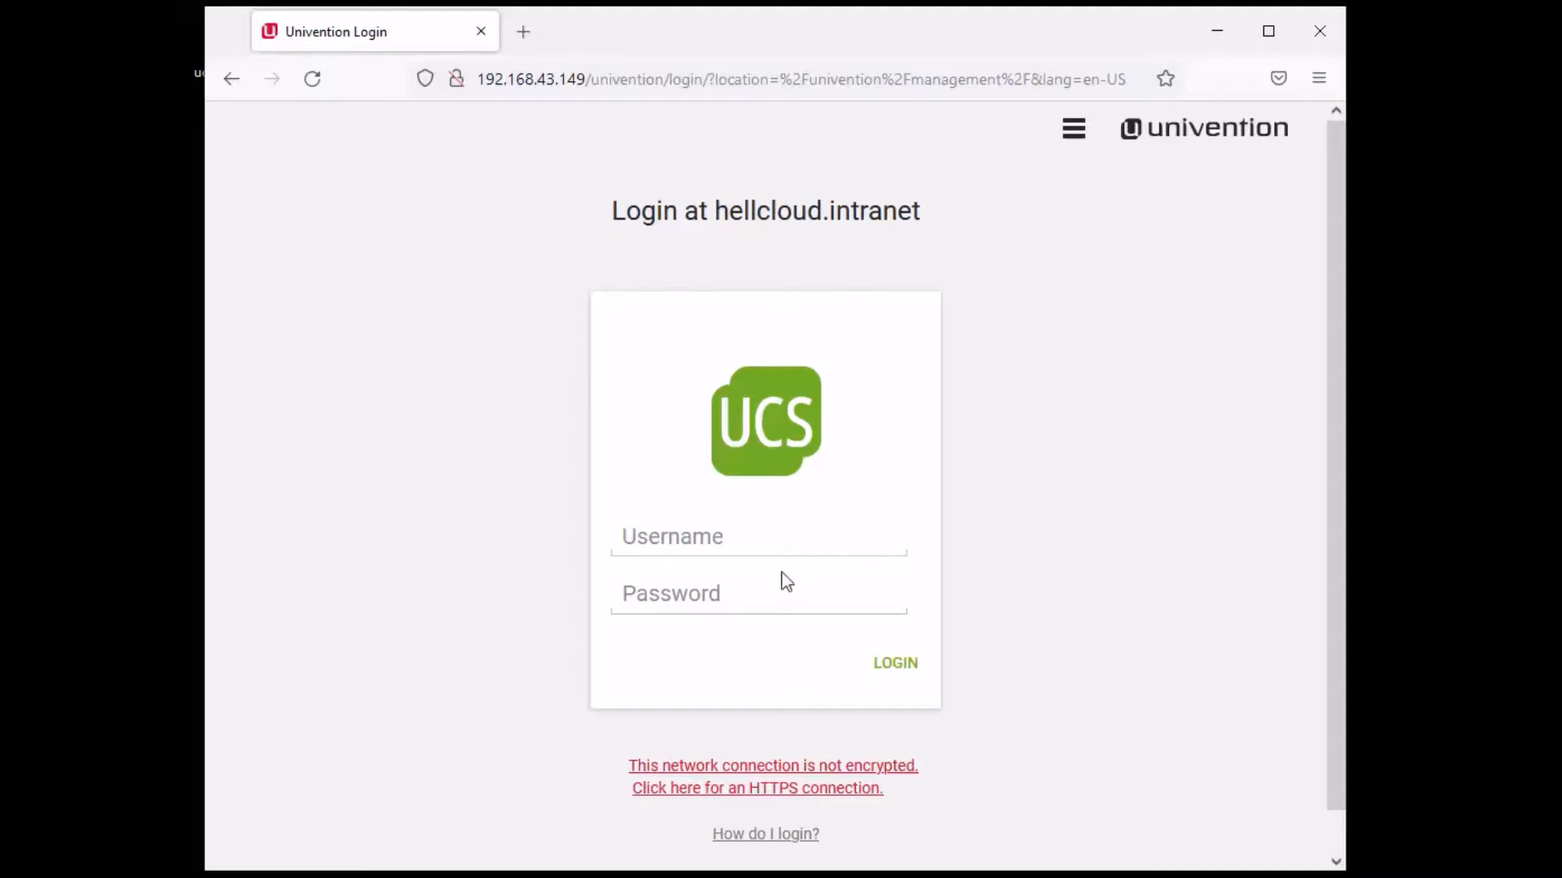
{"action": "left_click", "coordinate": [721, 541]}
{"action": "left_click", "coordinate": [1161, 512]}
{"action": "left_click", "coordinate": [767, 540]}
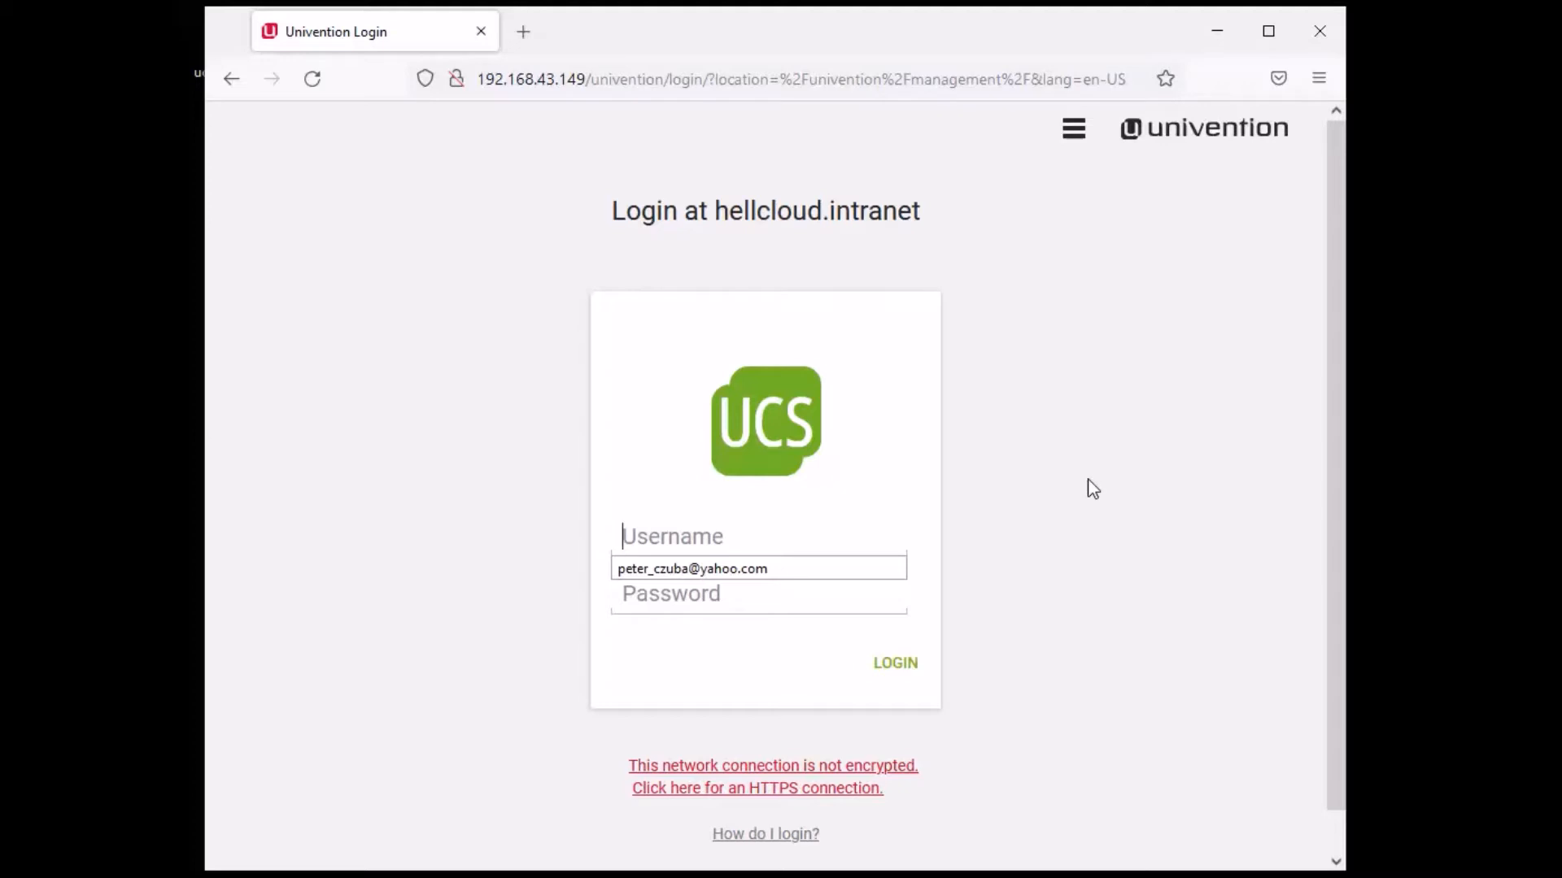
{"action": "type", "text": "root"}
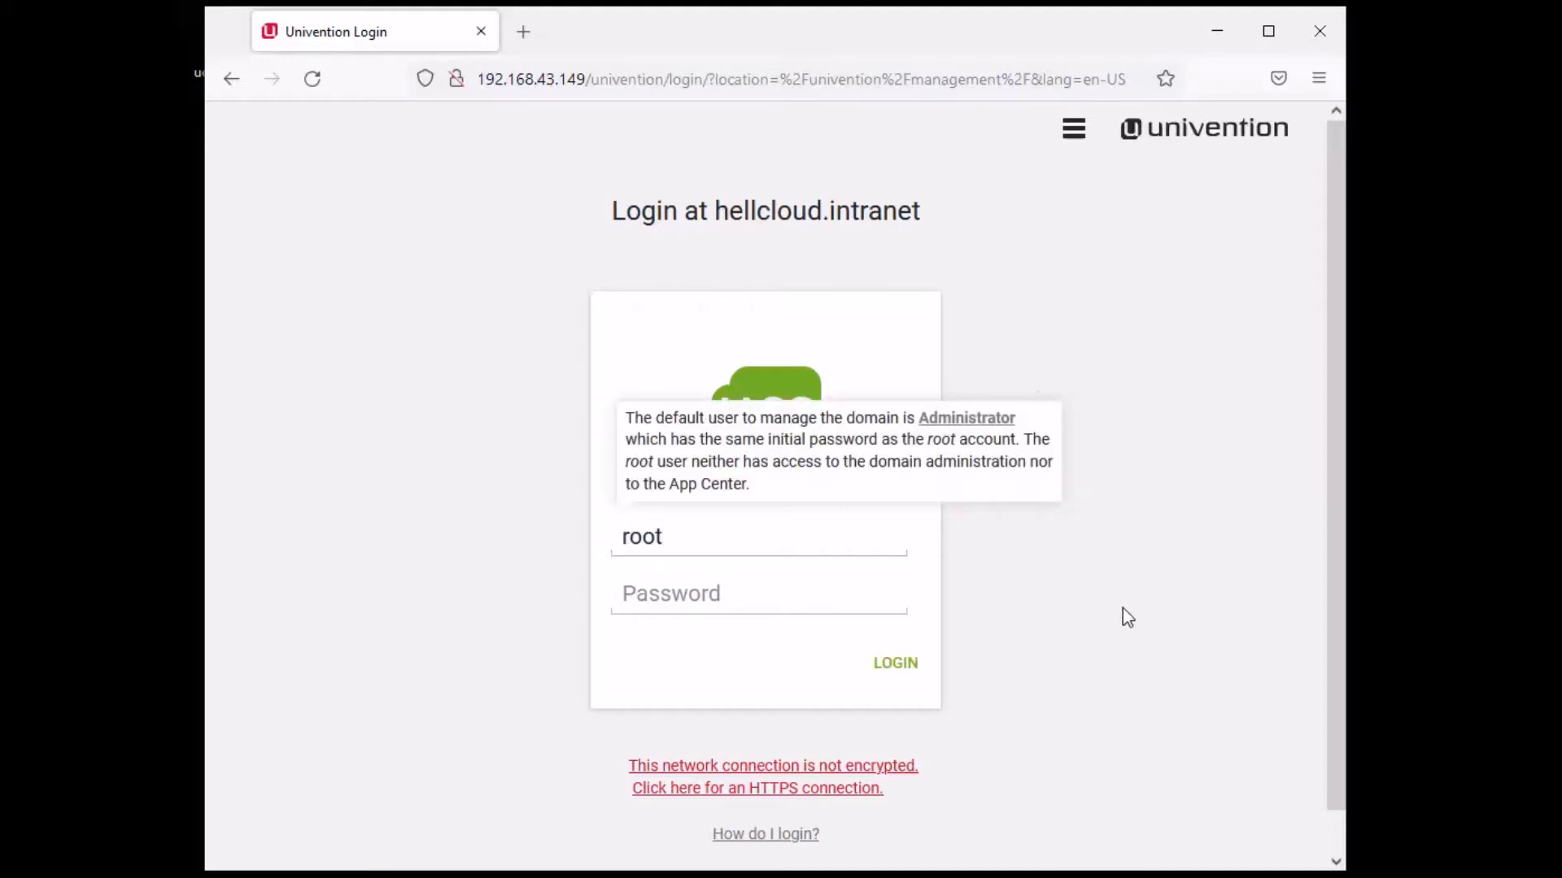
{"action": "left_click", "coordinate": [754, 539]}
{"action": "key", "text": "BackSpace"}
{"action": "key", "text": "BackSpace"}
{"action": "key", "text": "BackSpace"}
{"action": "key", "text": "BackSpace"}
{"action": "type", "text": "Admn"}
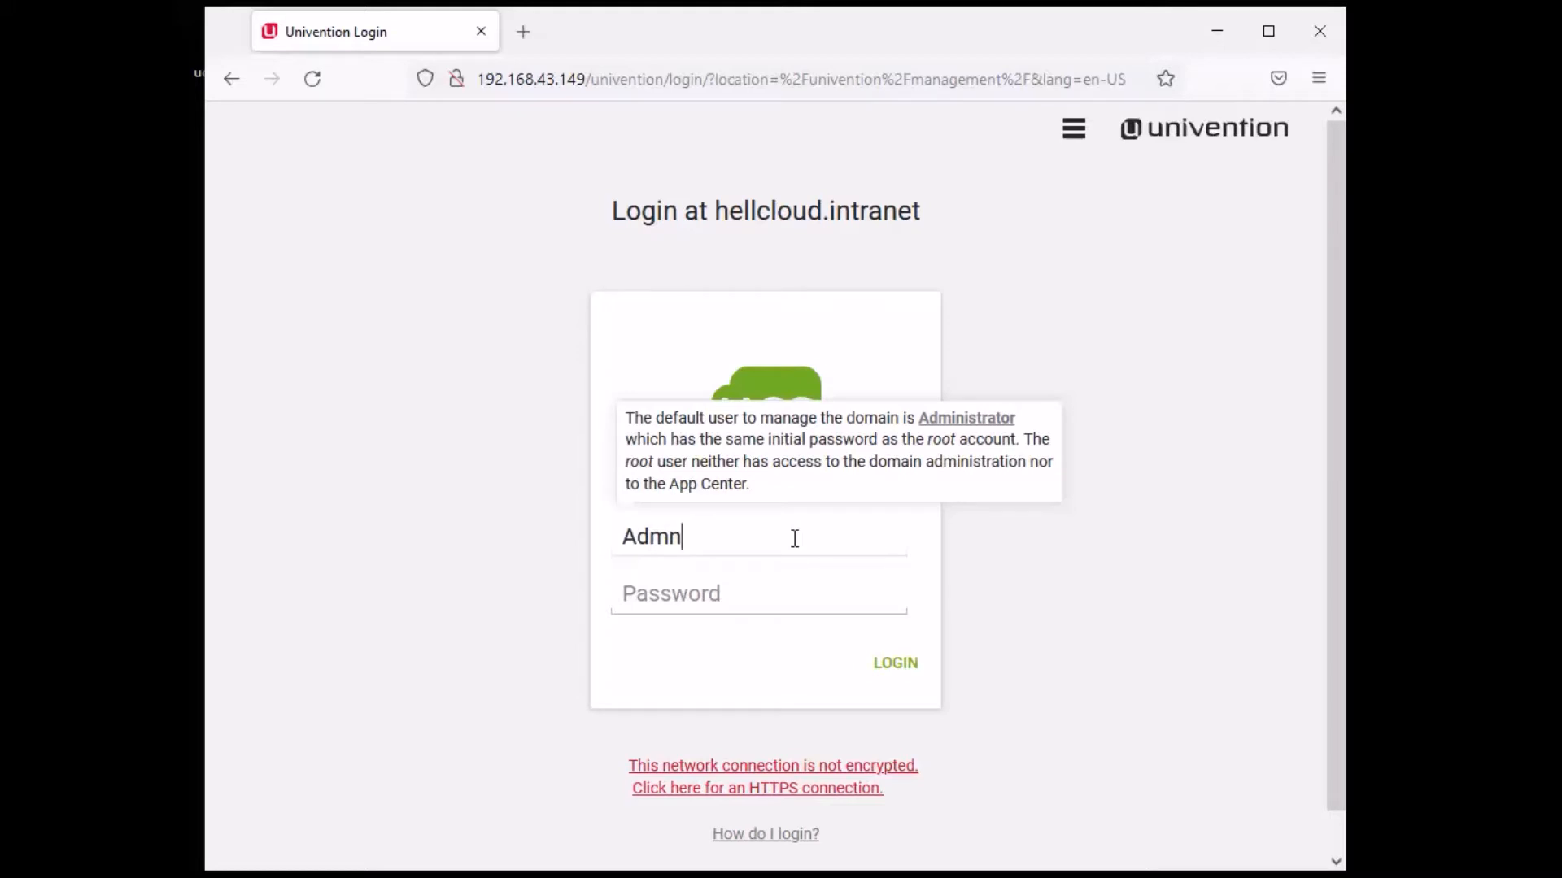
{"action": "key", "text": "BackSpace"}
{"action": "type", "text": "inistrator"}
- Enter the administrator password, sign in, and decline saving the login
{"action": "left_click", "coordinate": [739, 609]}
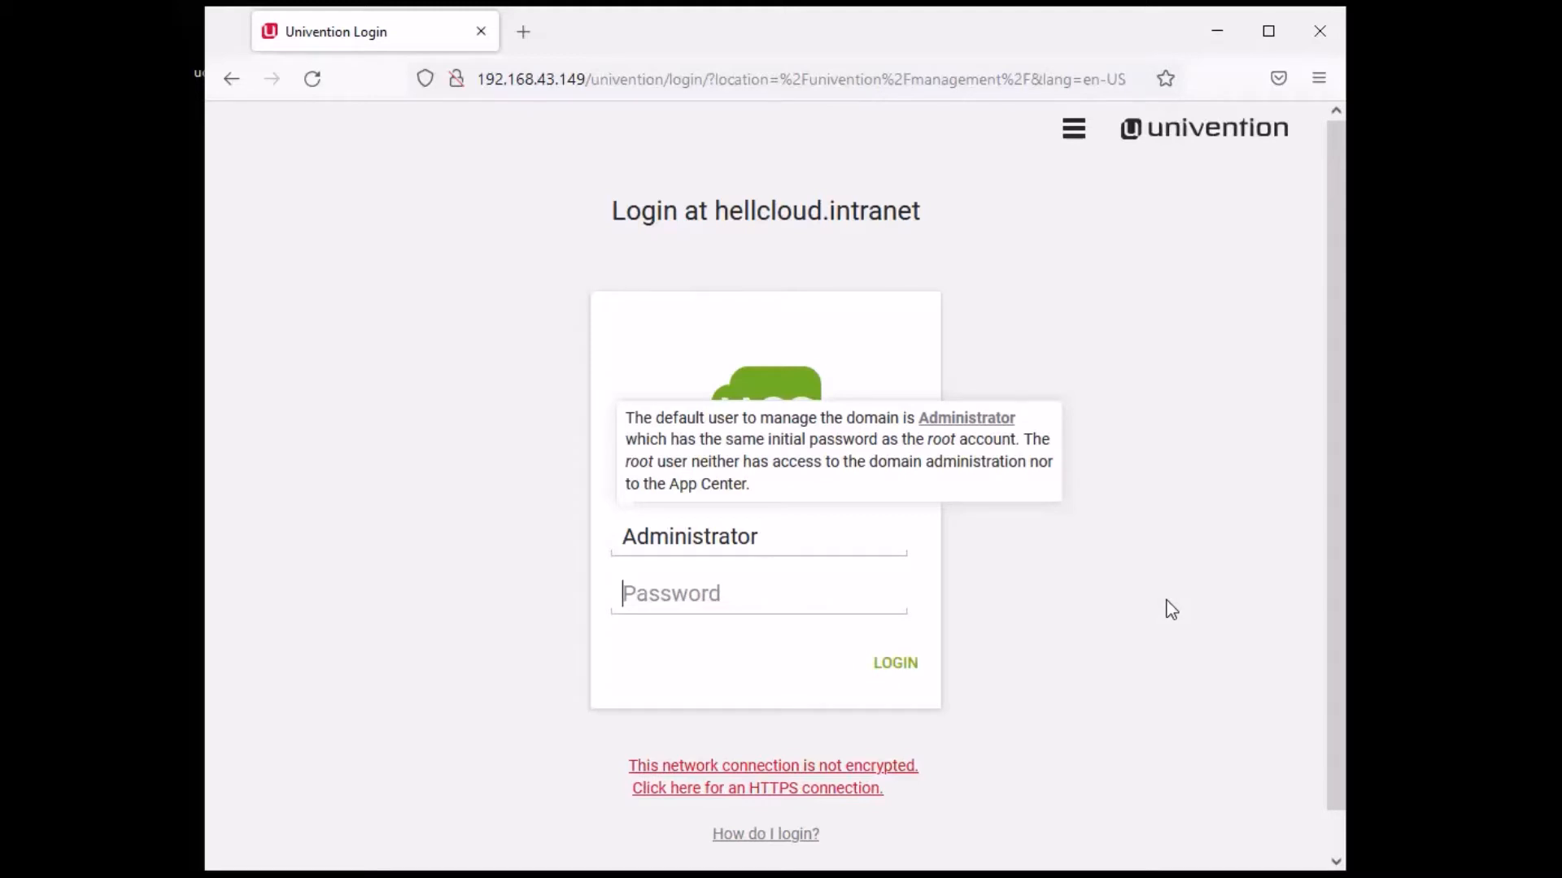
{"action": "type", "text": "••••••••••"}
{"action": "key", "text": "Return"}
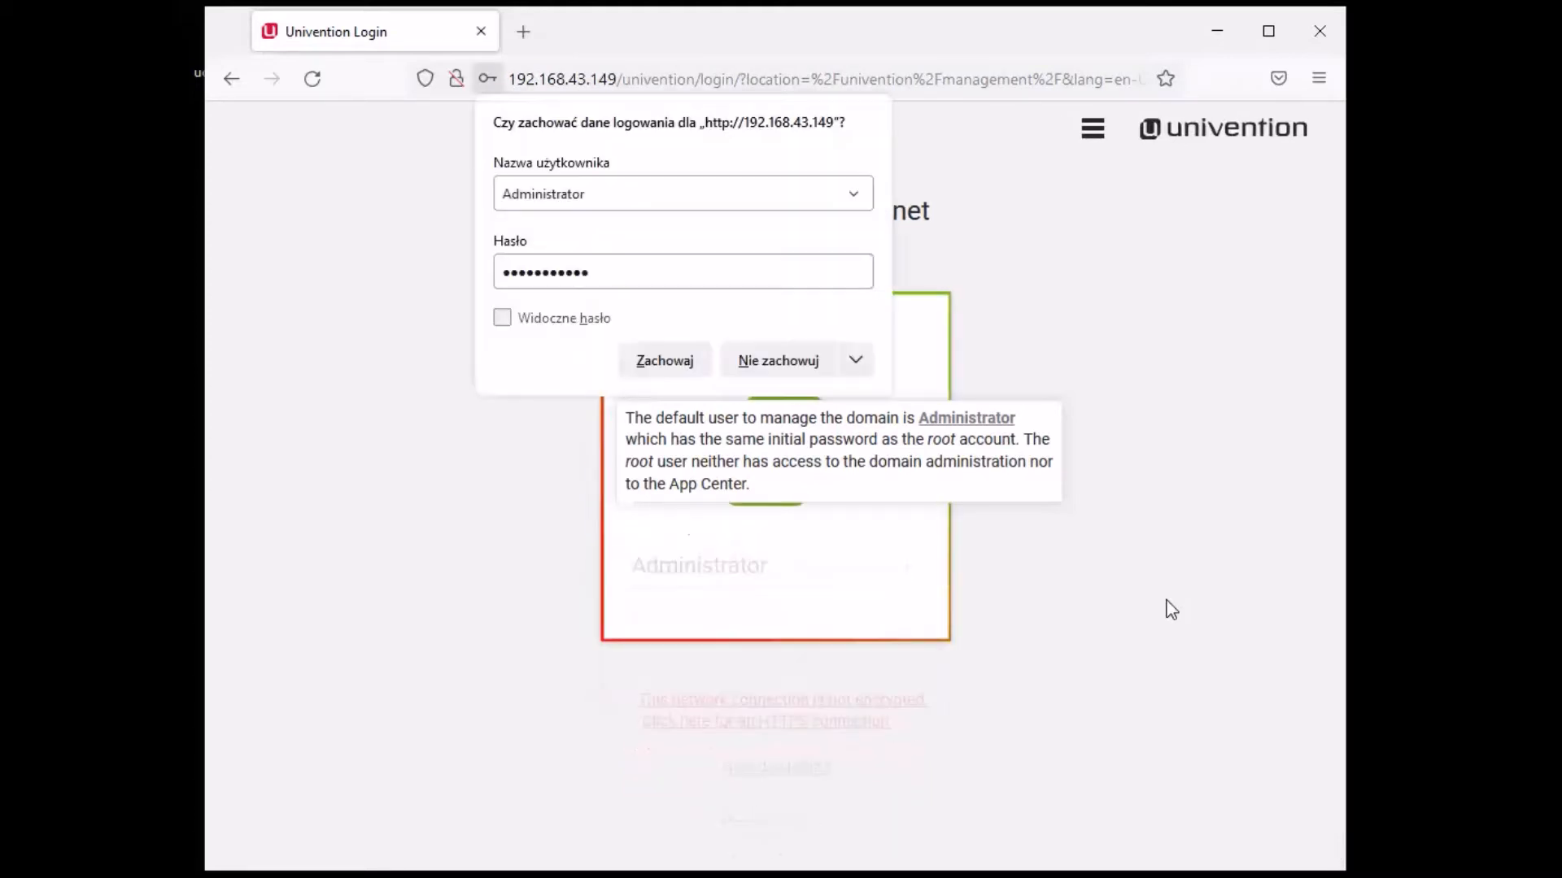
{"action": "left_click", "coordinate": [792, 372]}
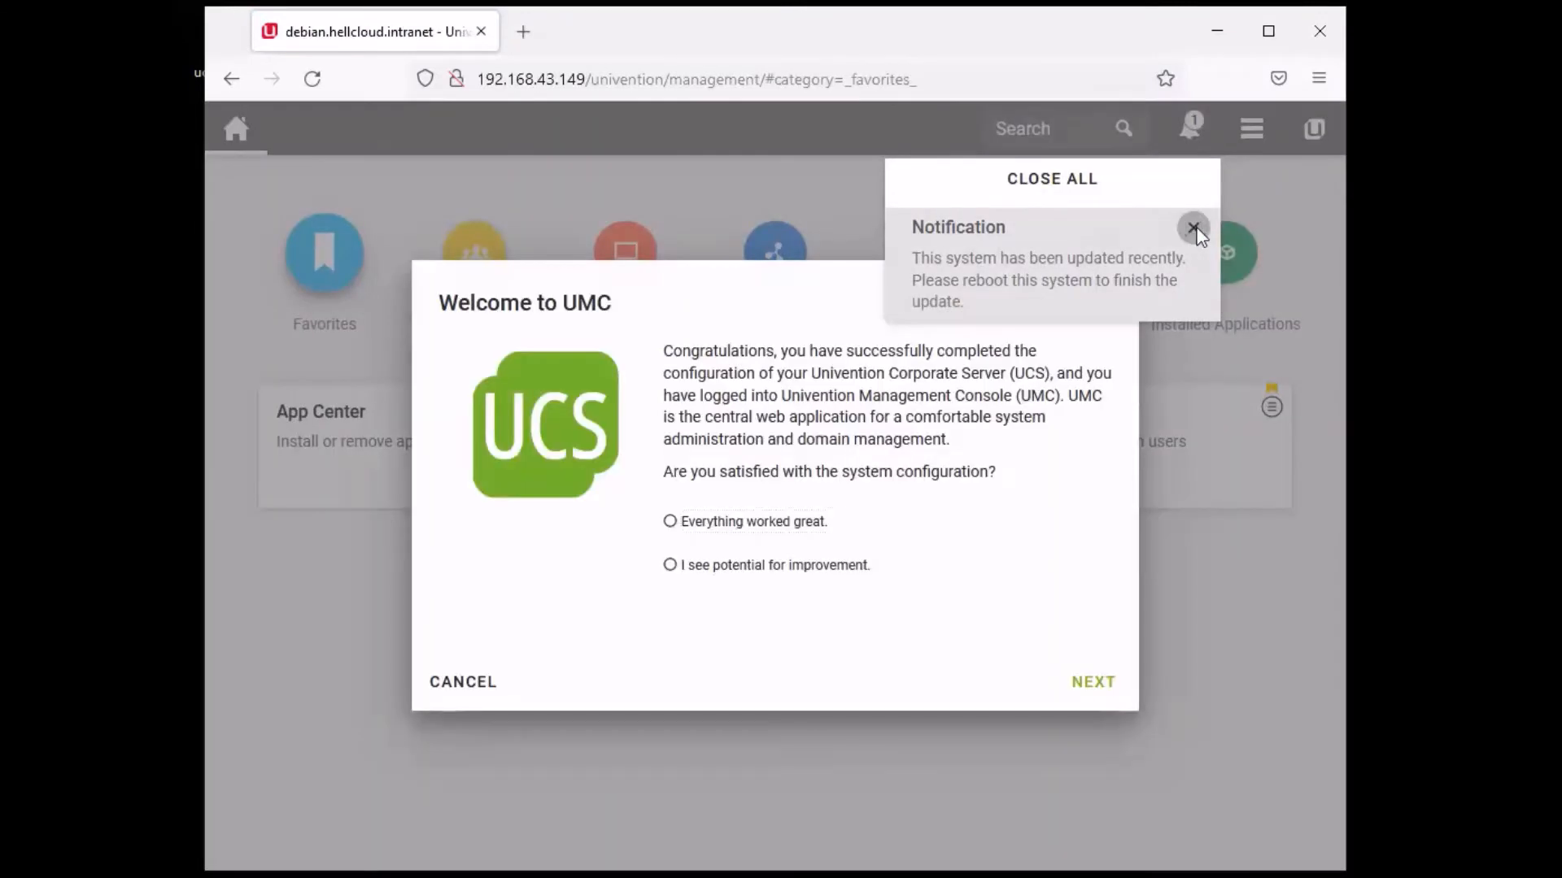
- Complete the Welcome to UMC wizard, rating it 'worked great' and opting out of usage statistics
{"action": "left_click", "coordinate": [1193, 228]}
{"action": "left_click", "coordinate": [755, 567]}
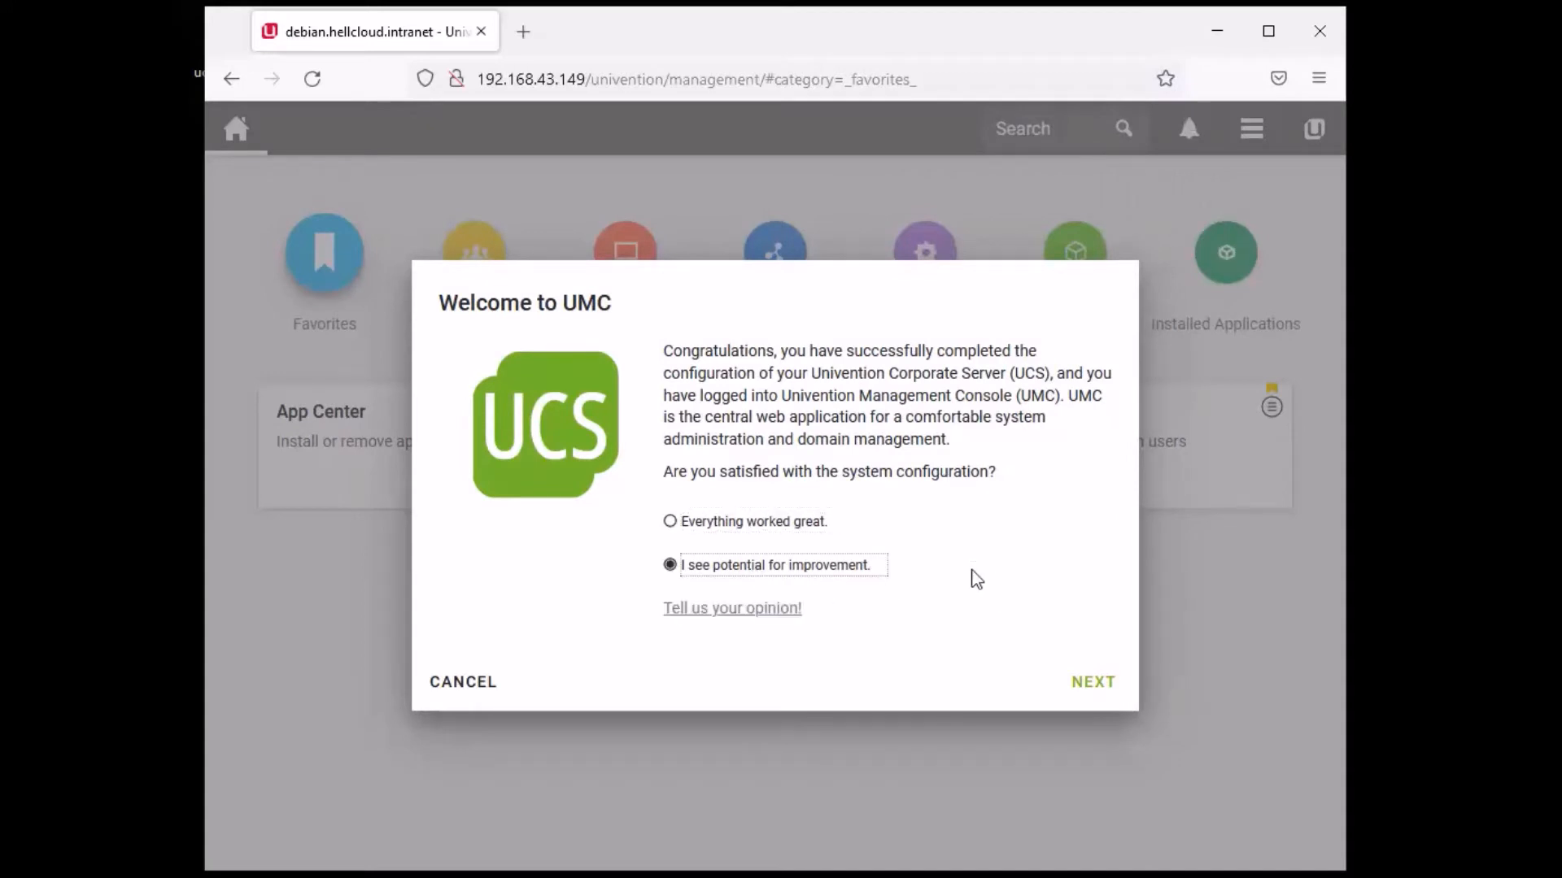
{"action": "left_click", "coordinate": [830, 529]}
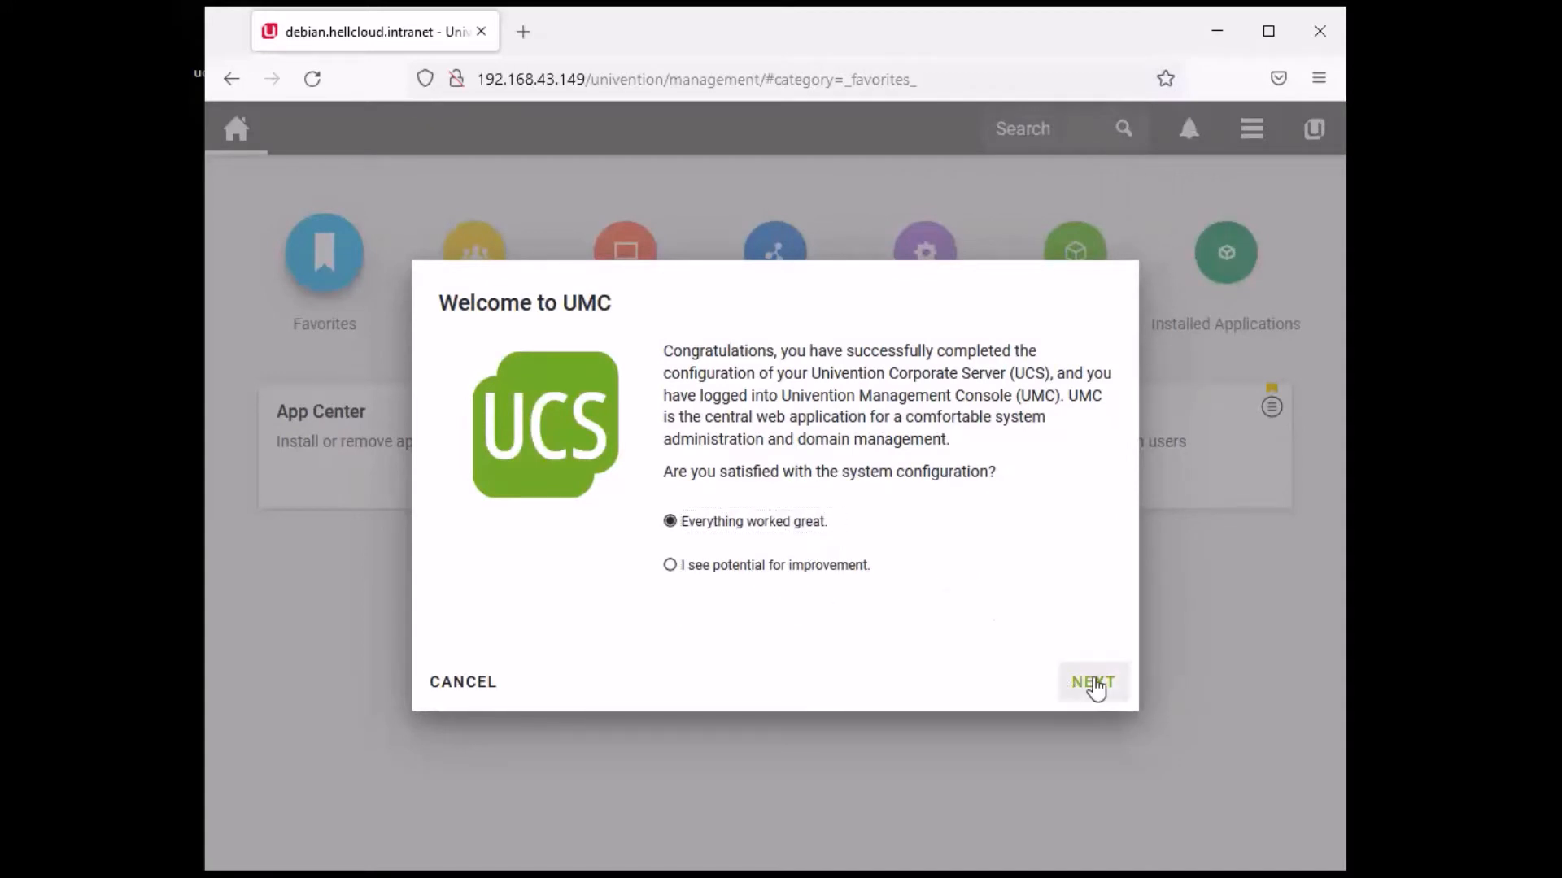
{"action": "left_click", "coordinate": [1088, 683]}
{"action": "left_click", "coordinate": [843, 602]}
{"action": "left_click", "coordinate": [1083, 681]}
{"action": "left_click", "coordinate": [1075, 691]}
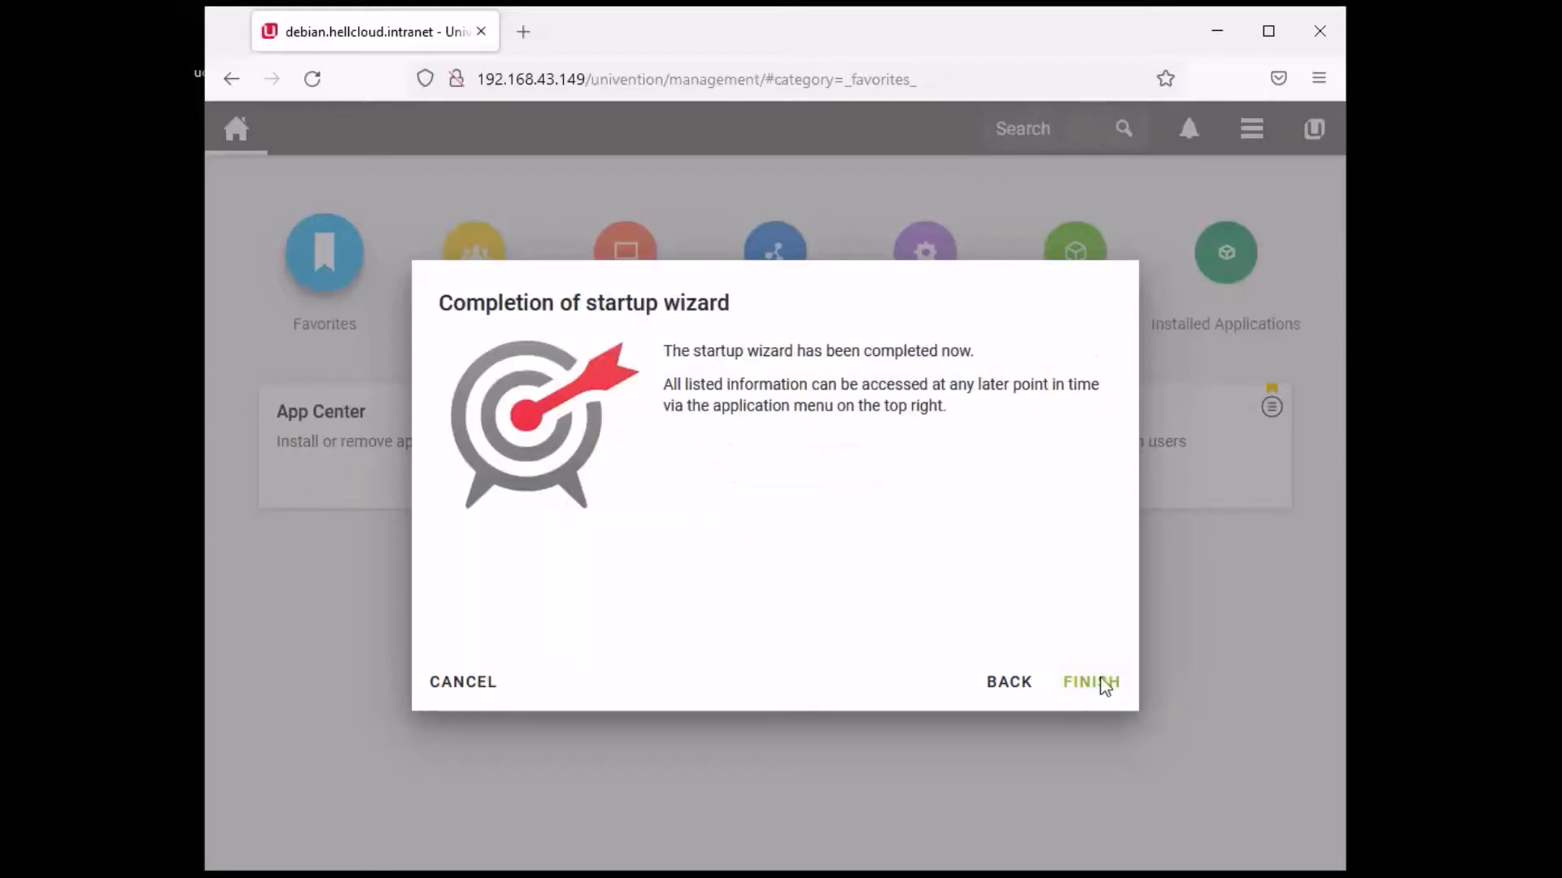
{"action": "left_click", "coordinate": [1098, 688]}
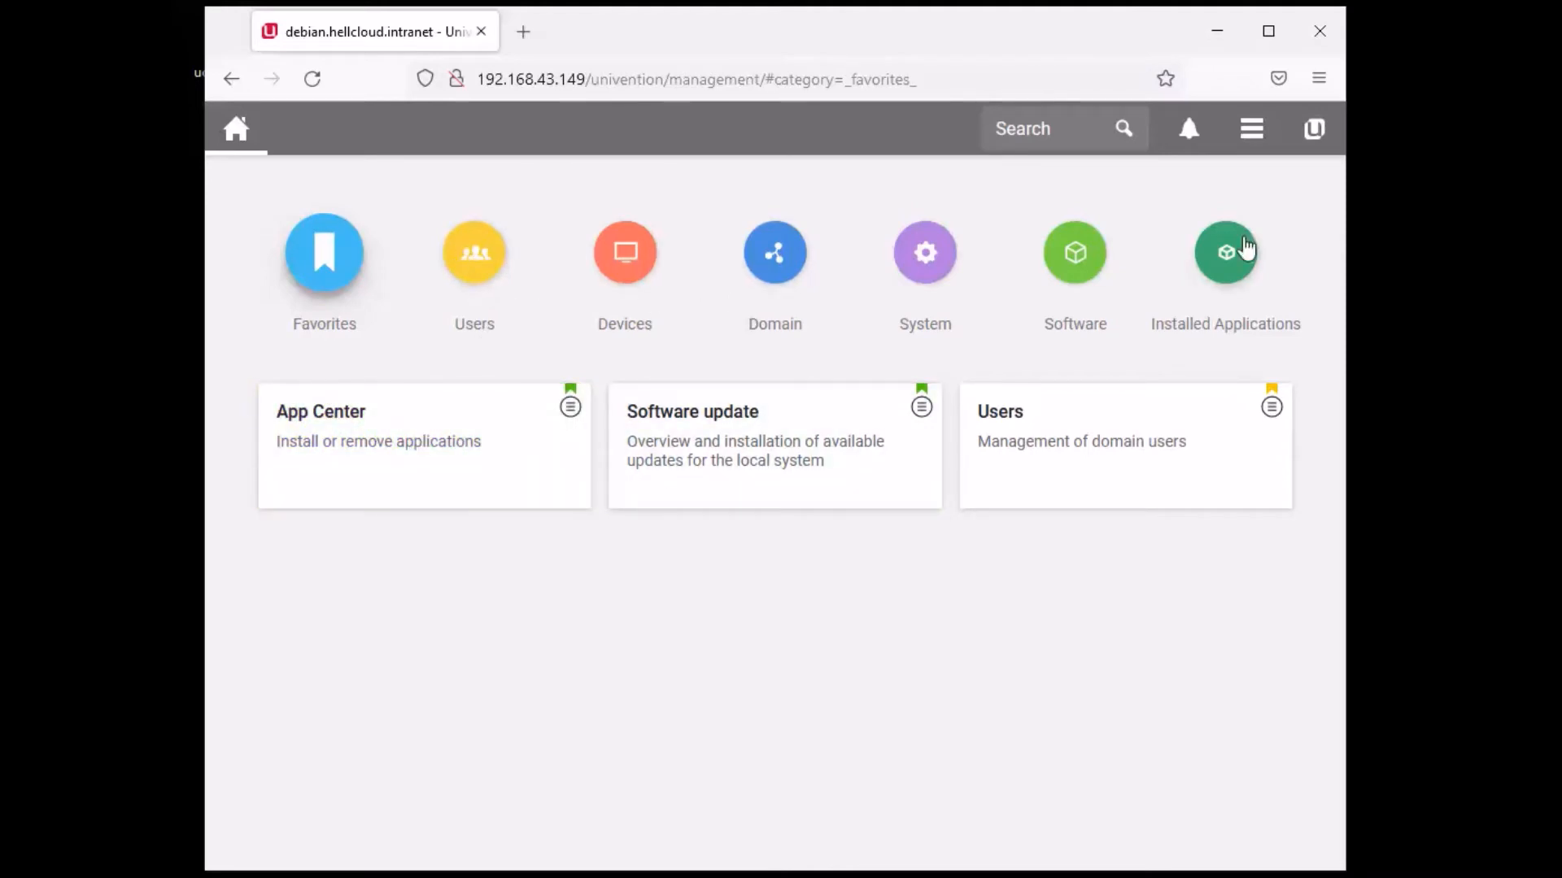
- Open App Center under Software, accept its usage terms, then close it
{"action": "left_click", "coordinate": [1079, 272]}
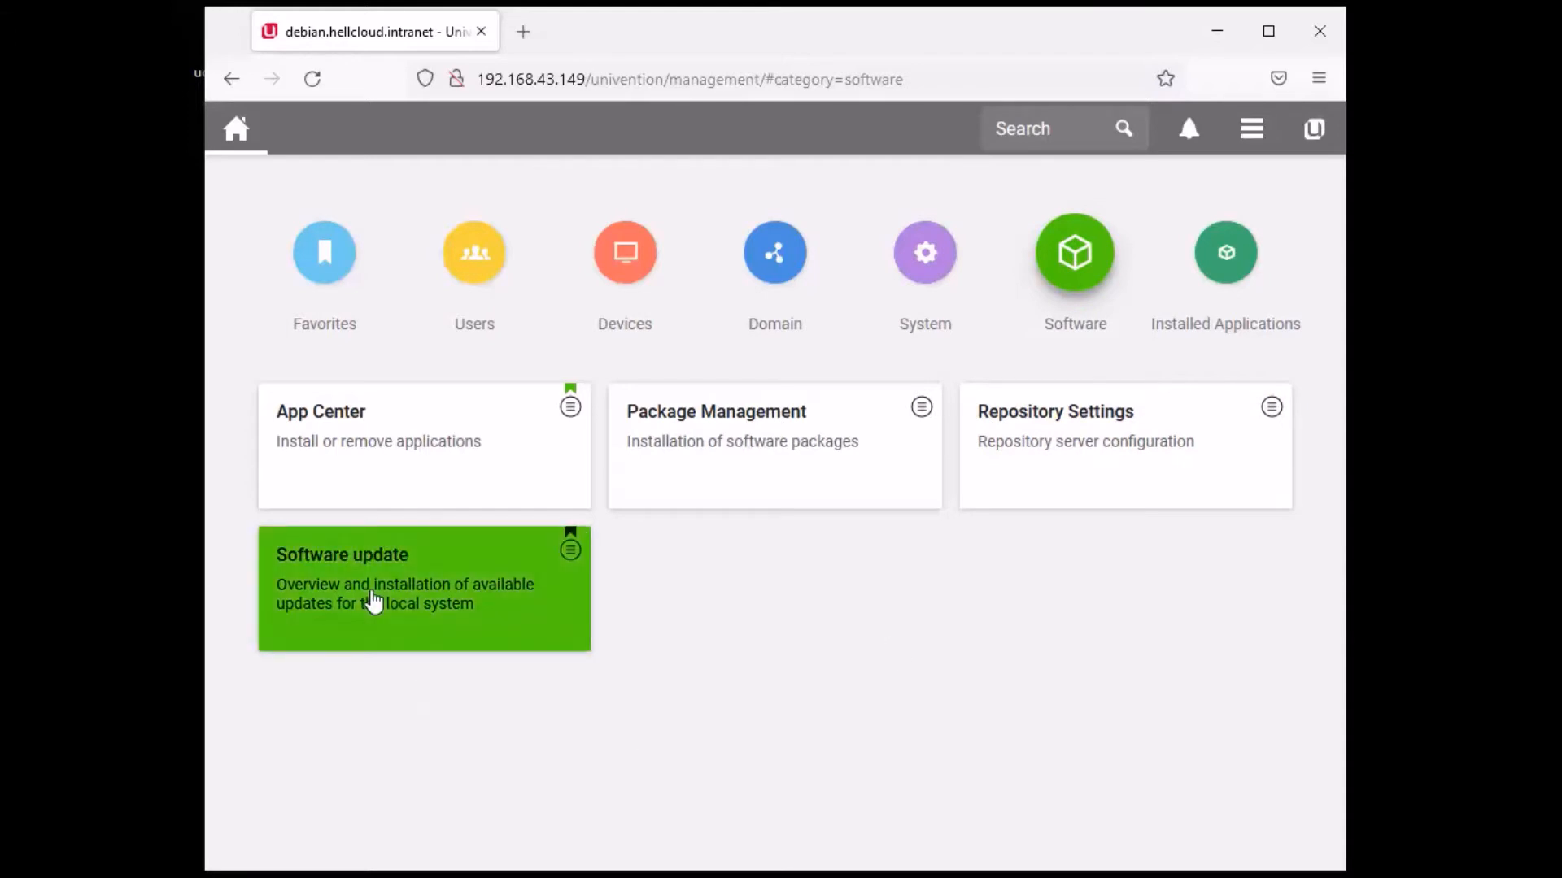
{"action": "left_click", "coordinate": [366, 425]}
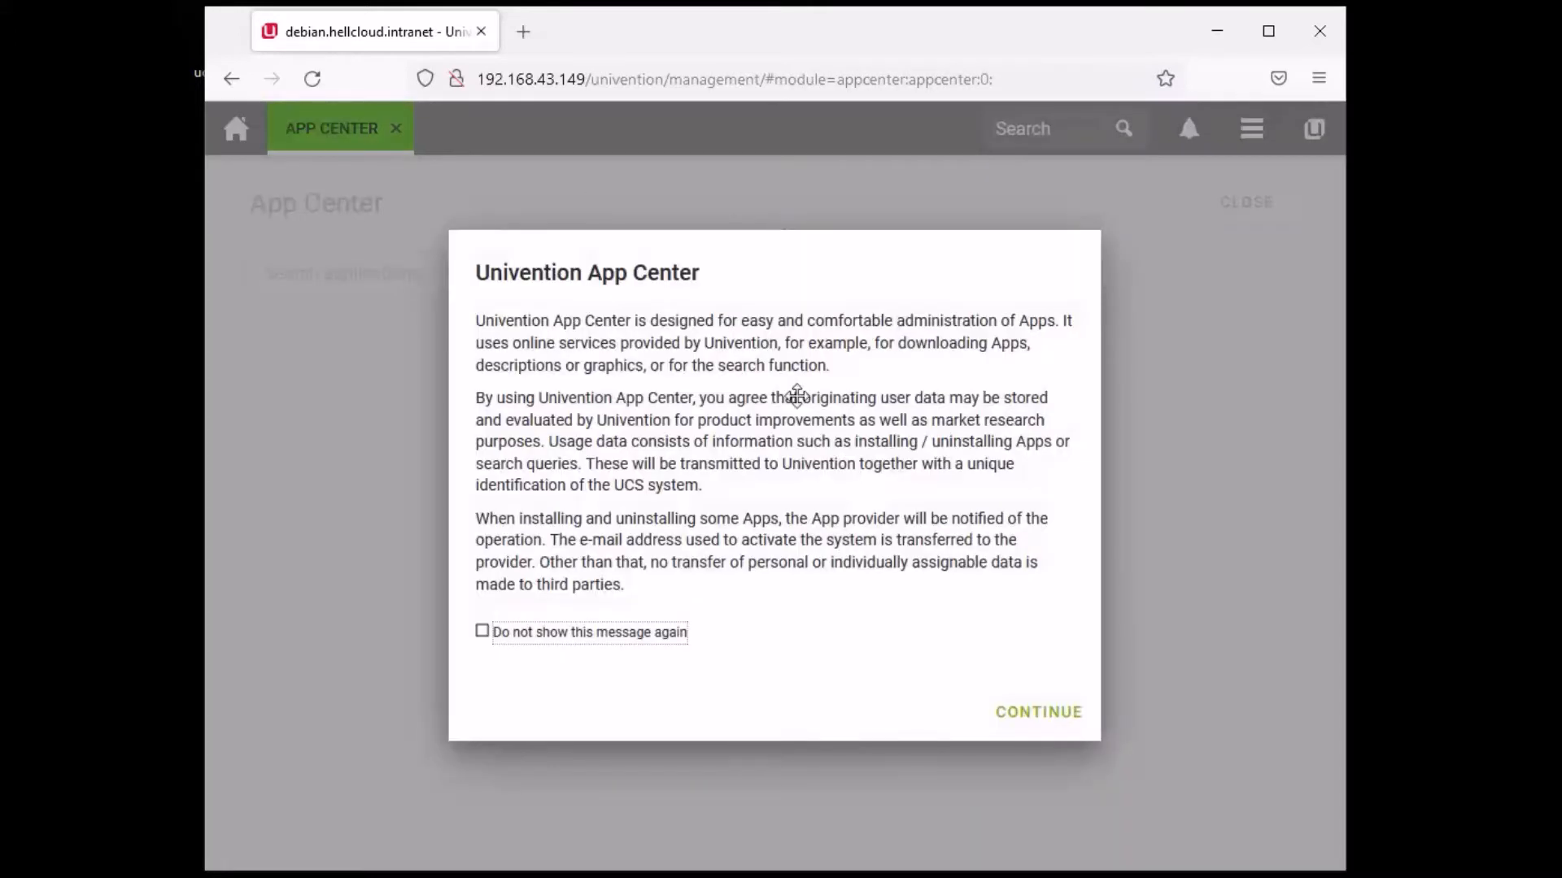
{"action": "left_click", "coordinate": [572, 640]}
{"action": "left_click", "coordinate": [1069, 711]}
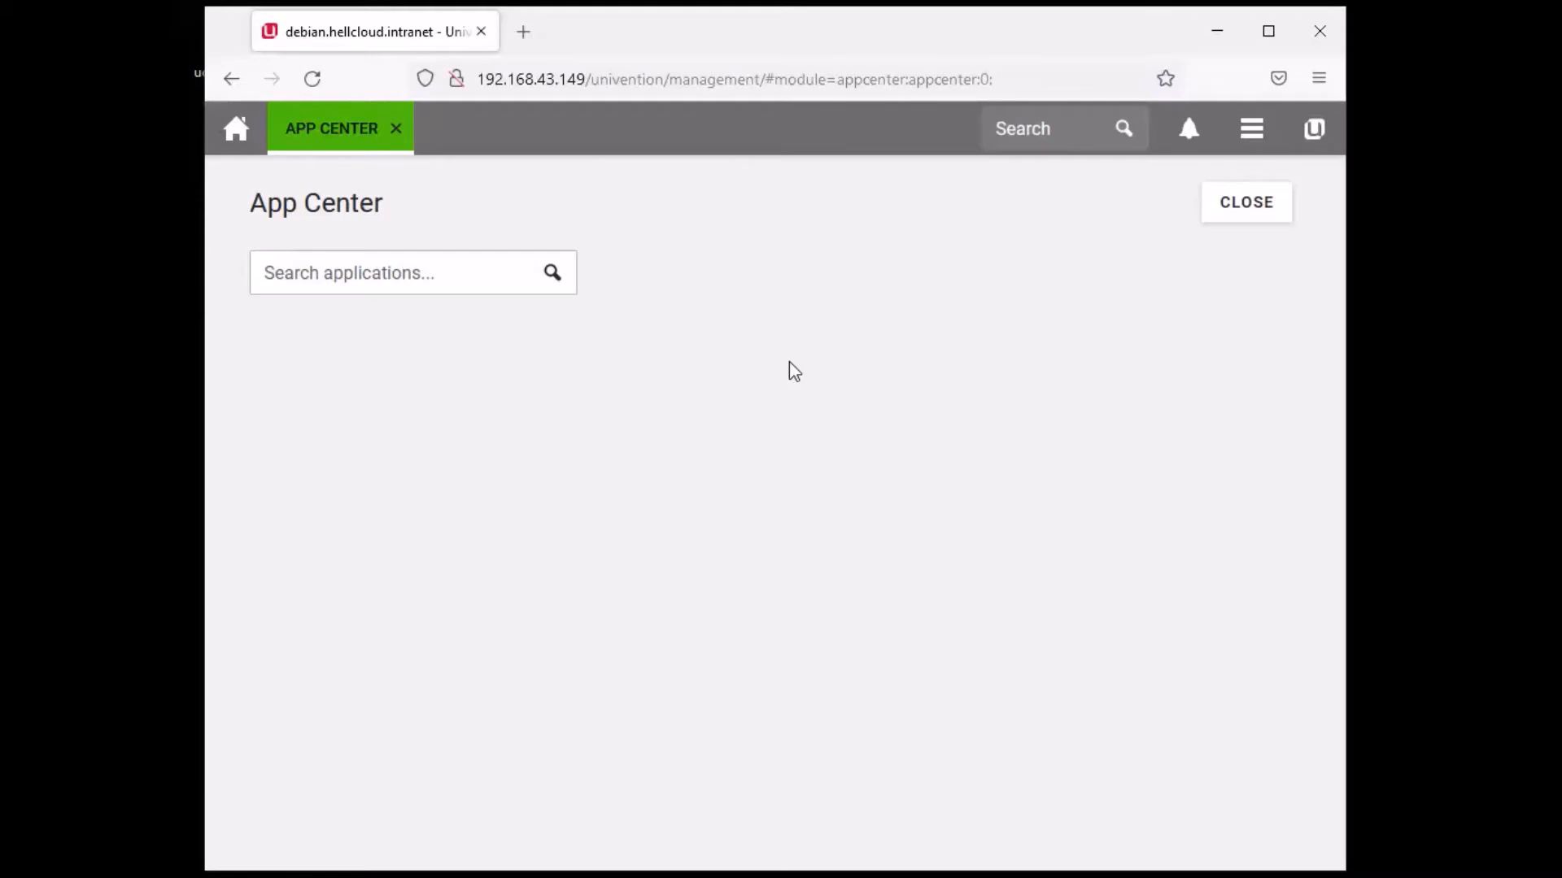
{"action": "left_click", "coordinate": [1225, 211]}
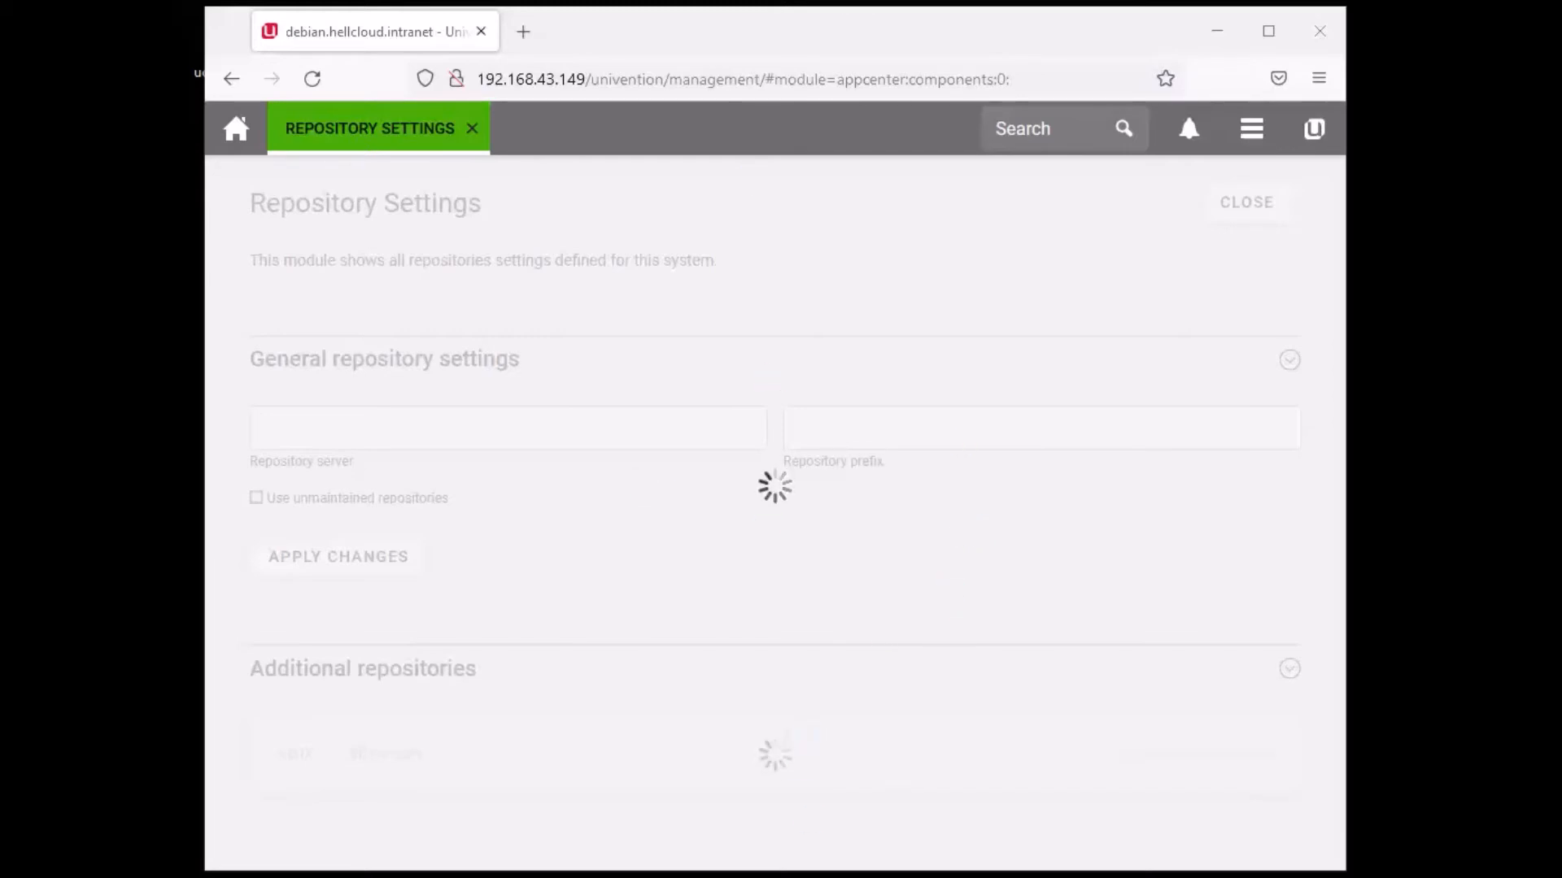
- Bring the VM window forward and capture keyboard input into its display
{"action": "left_click", "coordinate": [811, 876]}
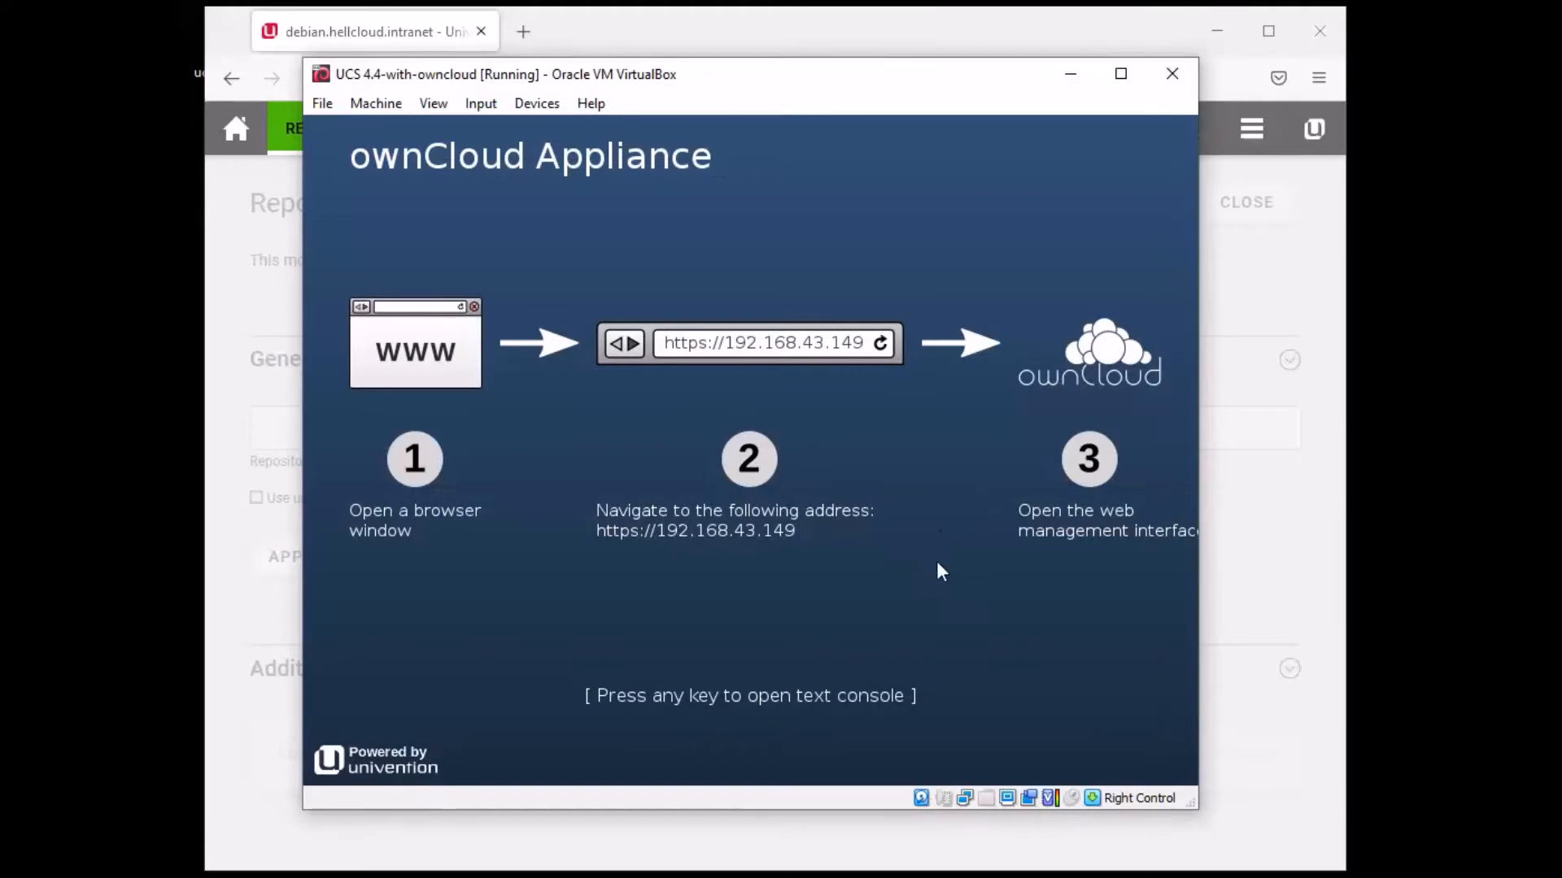
{"action": "left_click", "coordinate": [937, 567]}
{"action": "left_click", "coordinate": [716, 578]}
{"action": "key", "text": "Control_R"}
{"action": "left_click", "coordinate": [257, 2]}
{"action": "left_click", "coordinate": [726, 576]}
{"action": "left_click", "coordinate": [725, 577]}
{"action": "key", "text": "Control_R"}
{"action": "left_click", "coordinate": [709, 574]}
{"action": "left_click", "coordinate": [709, 574]}
- Switch to the VM text console, log in as root, and clear the screen
{"action": "key", "text": "Return"}
{"action": "type", "text": "root"}
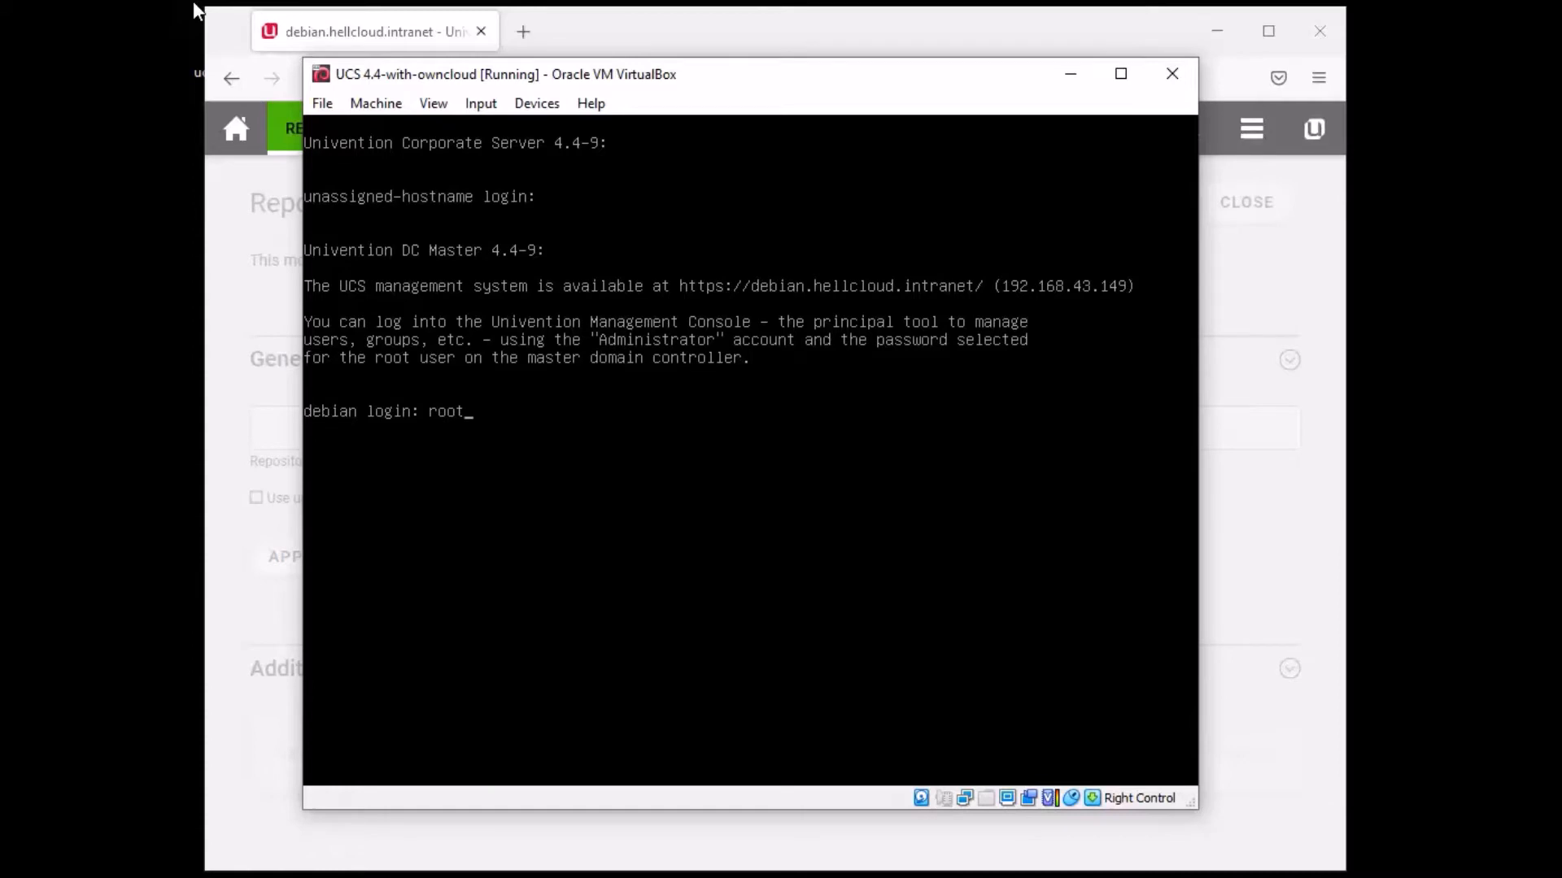
{"action": "key", "text": "Return"}
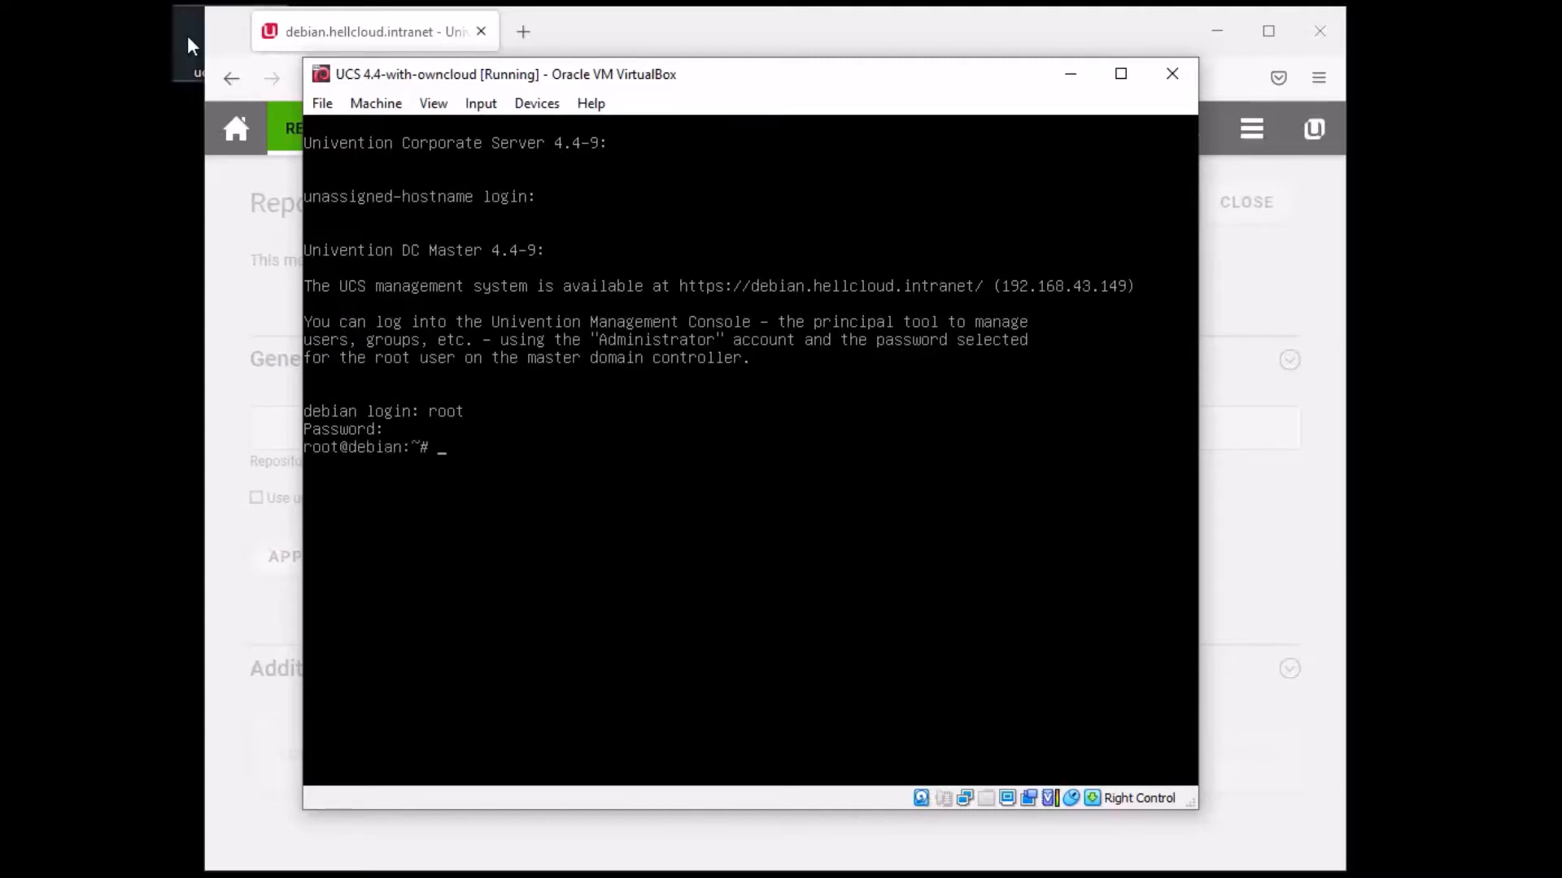
{"action": "key", "text": "ctrl+l"}
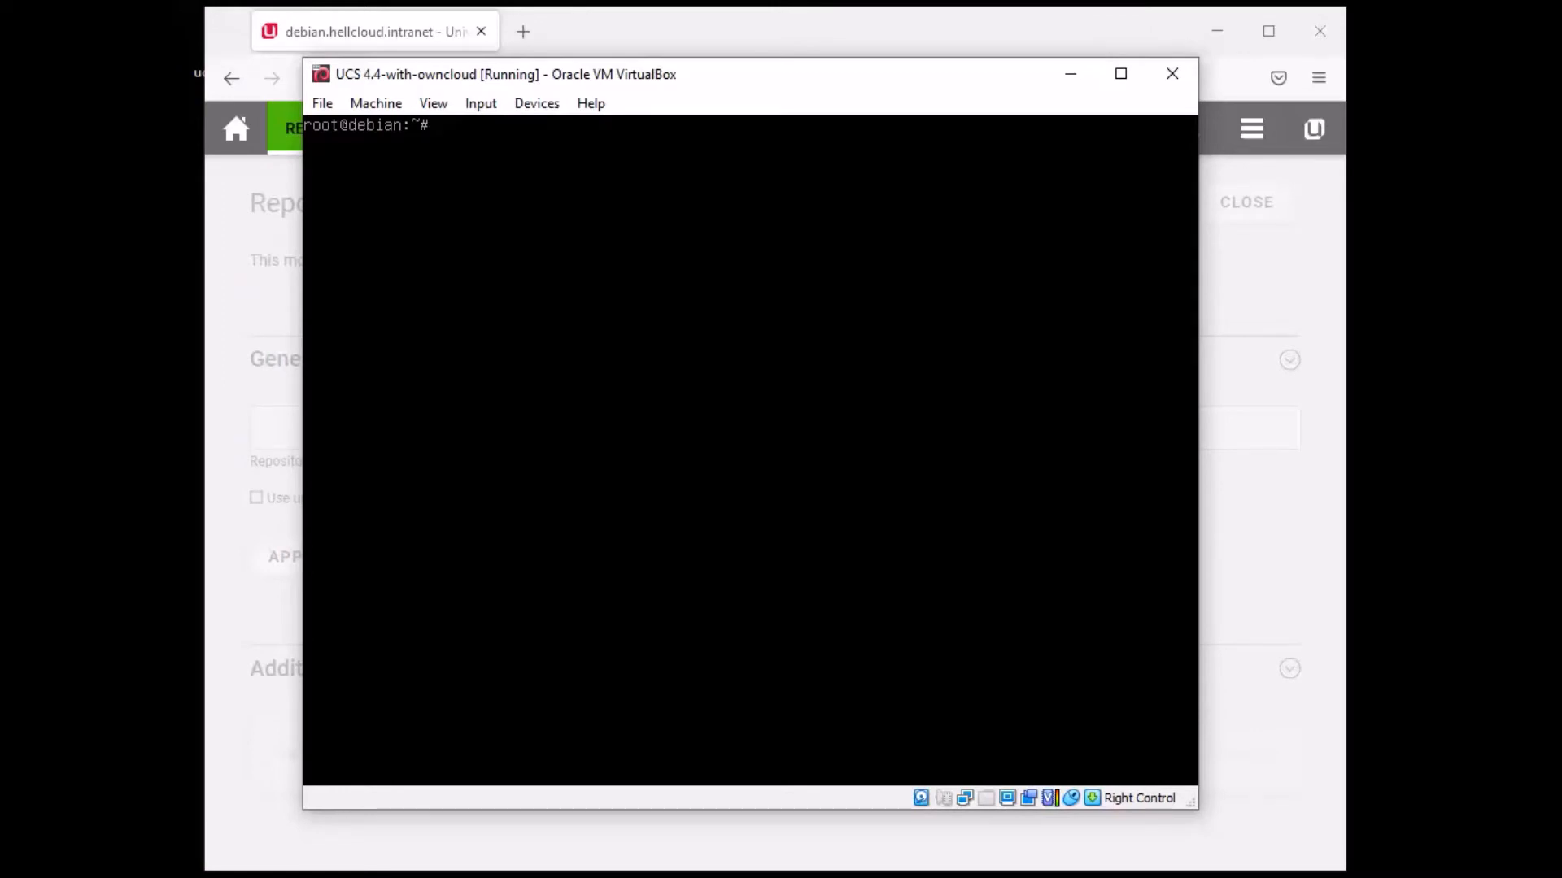
- Release input from the VM, dismiss the mouse-capture notice, and refocus its display
{"action": "key", "text": "Control_R"}
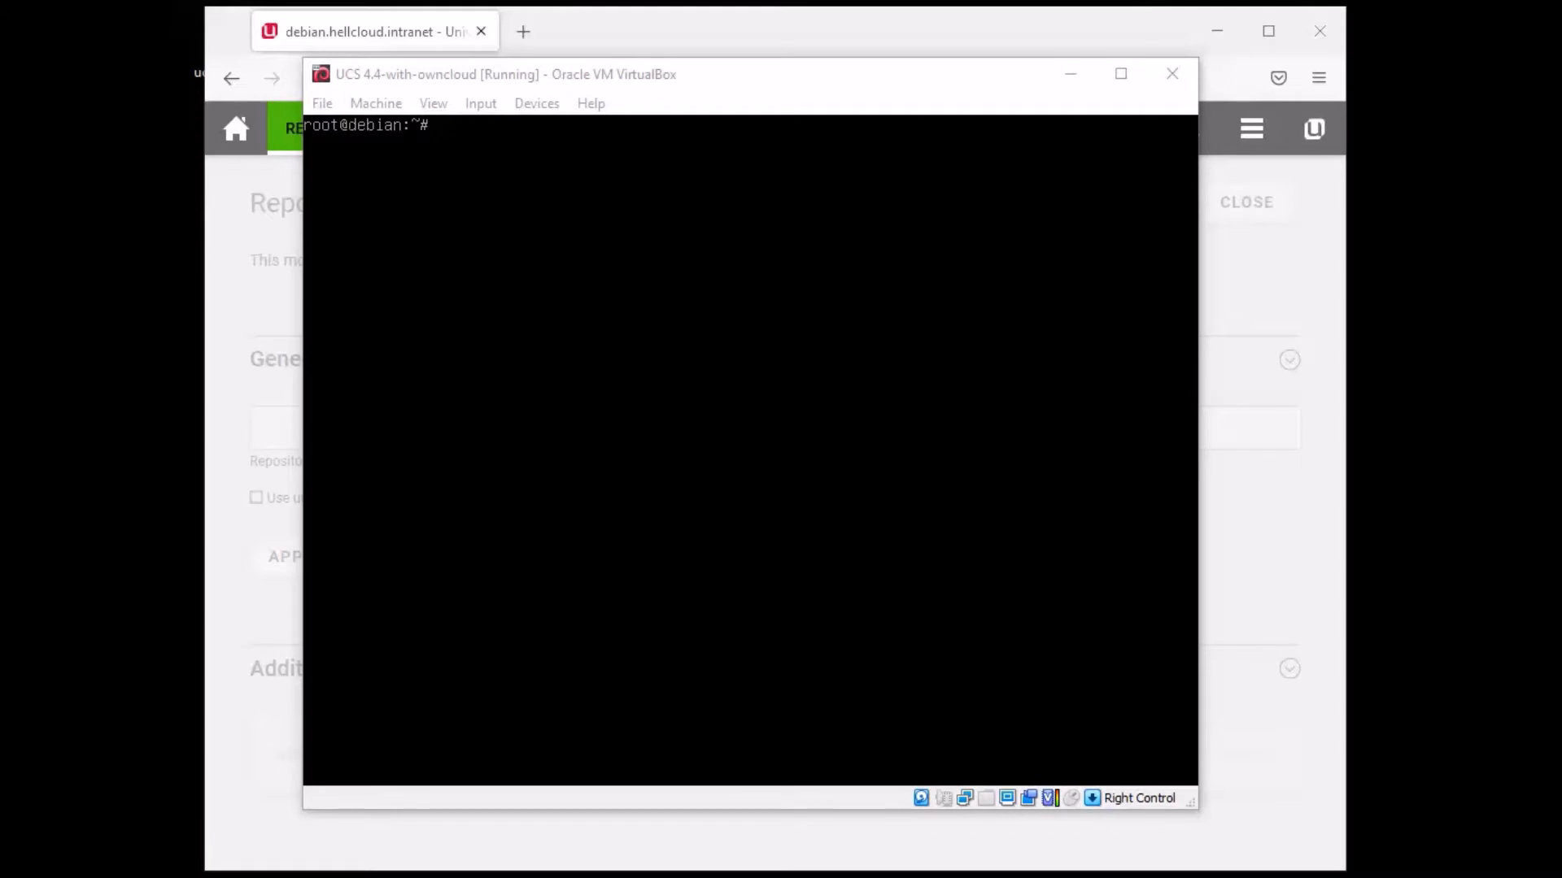
{"action": "key", "text": "alt+Tab"}
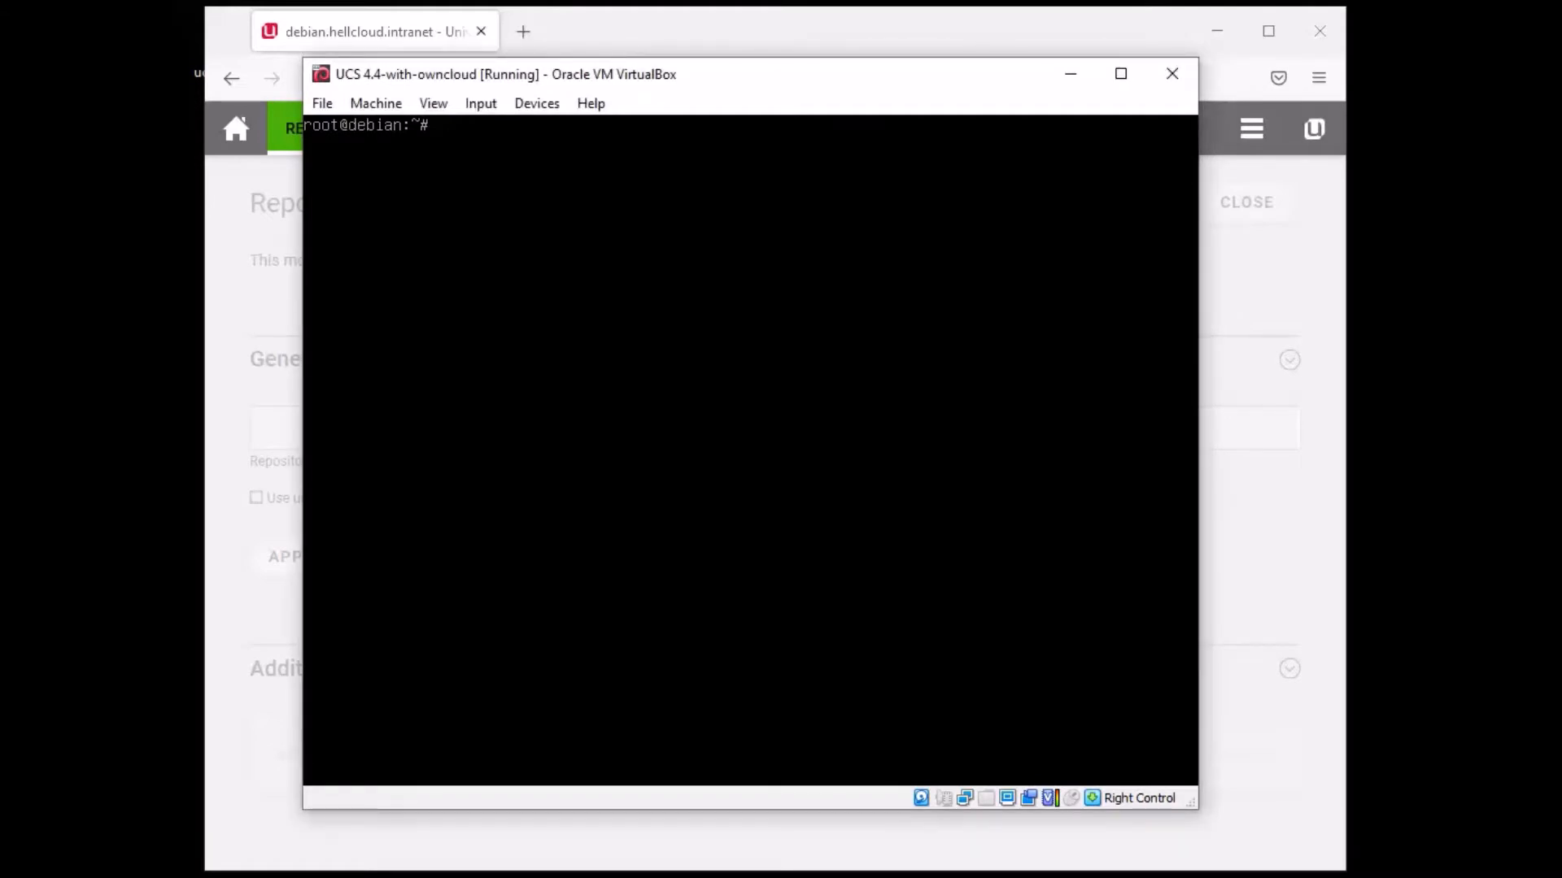
{"action": "key", "text": "alt+Tab"}
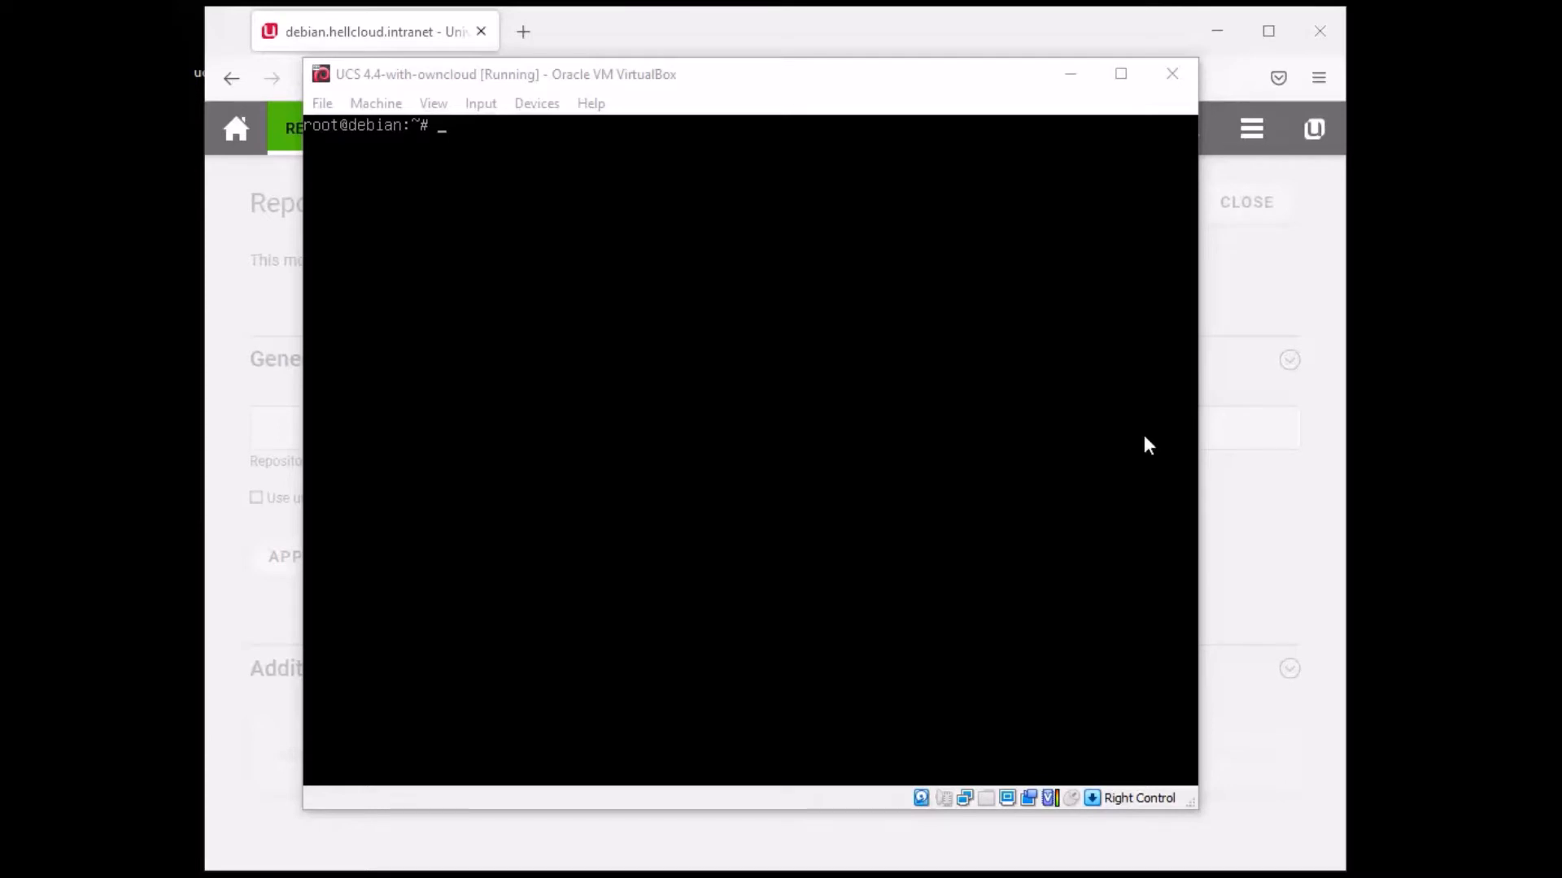
{"action": "left_click", "coordinate": [846, 431]}
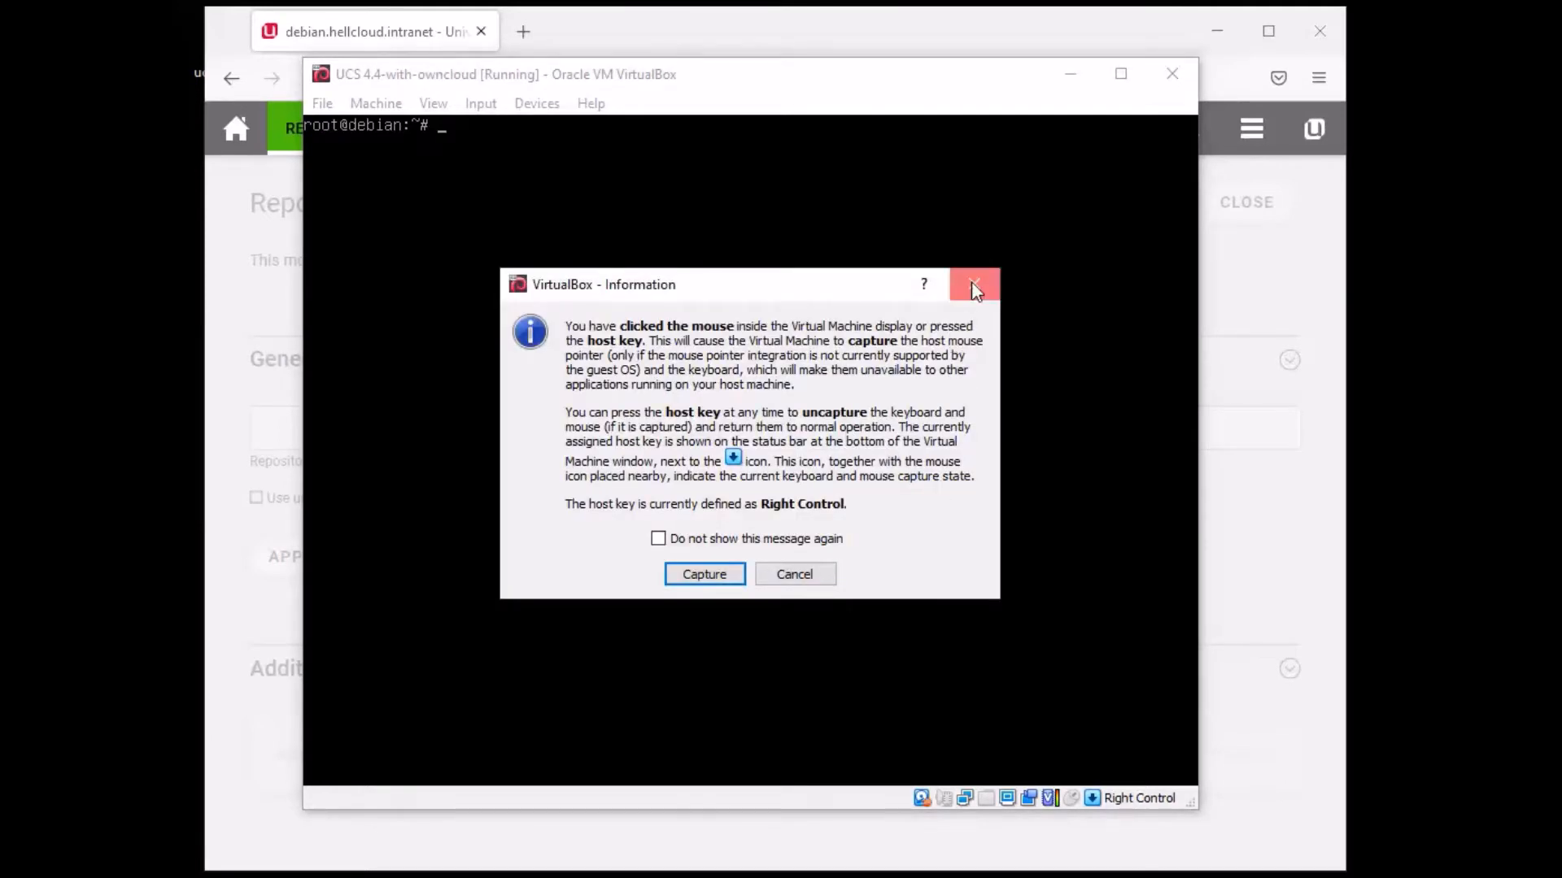
{"action": "left_click", "coordinate": [970, 280]}
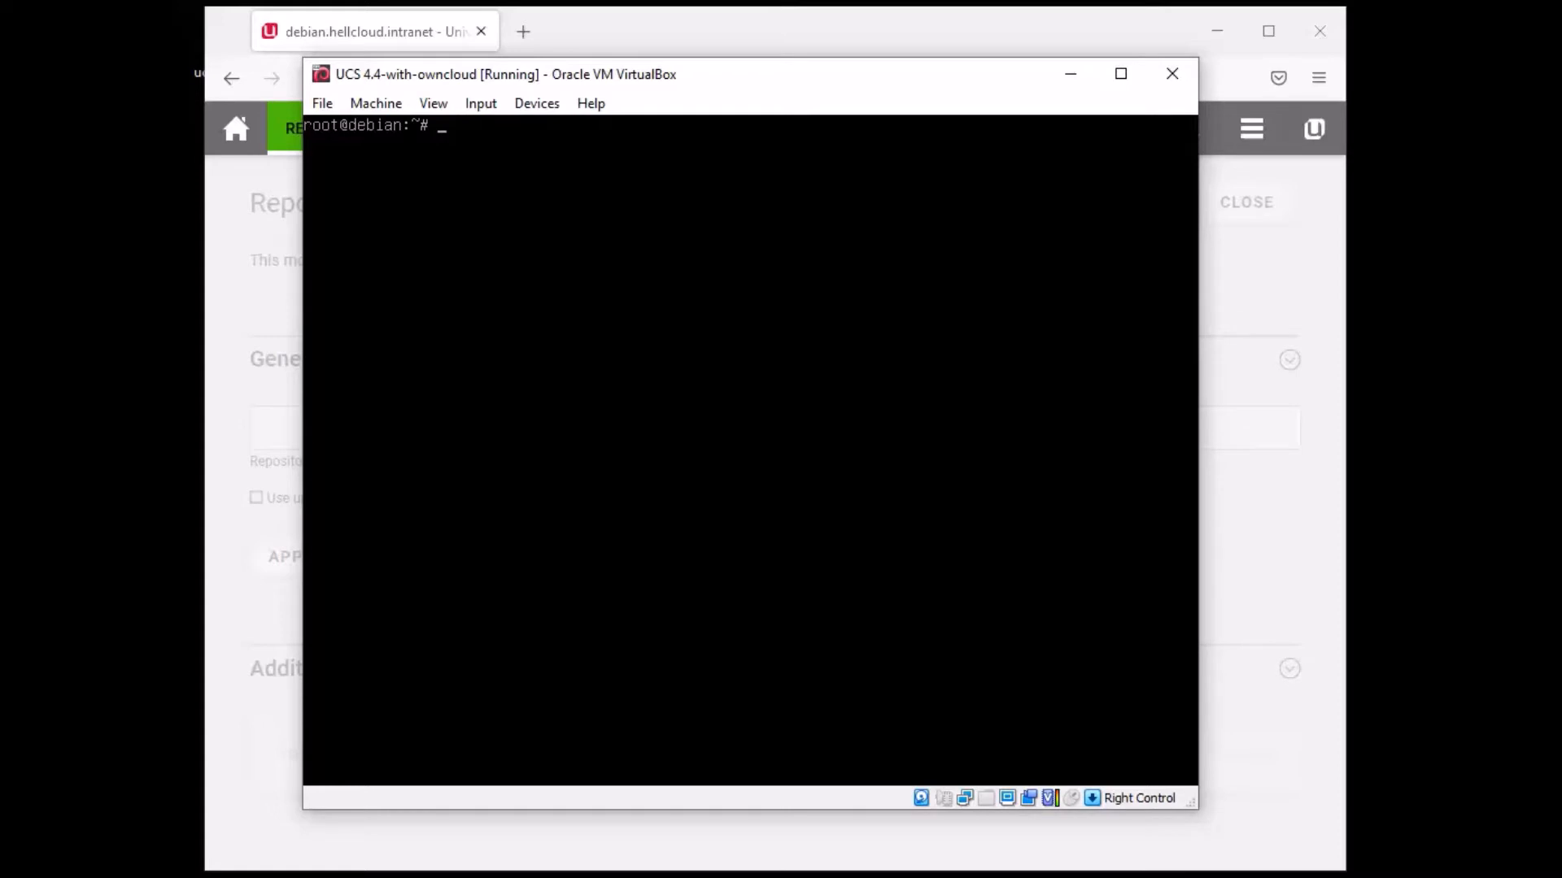
{"action": "left_click", "coordinate": [1022, 478]}
- Change into /var/lib and list its contents
{"action": "left_click", "coordinate": [795, 571]}
{"action": "type", "text": "cd /var"}
{"action": "key", "text": "BackSpace"}
{"action": "key", "text": "BackSpace"}
{"action": "key", "text": "BackSpace"}
{"action": "type", "text": "lib"}
{"action": "key", "text": "Return"}
{"action": "type", "text": "ls"}
{"action": "key", "text": "Return"}
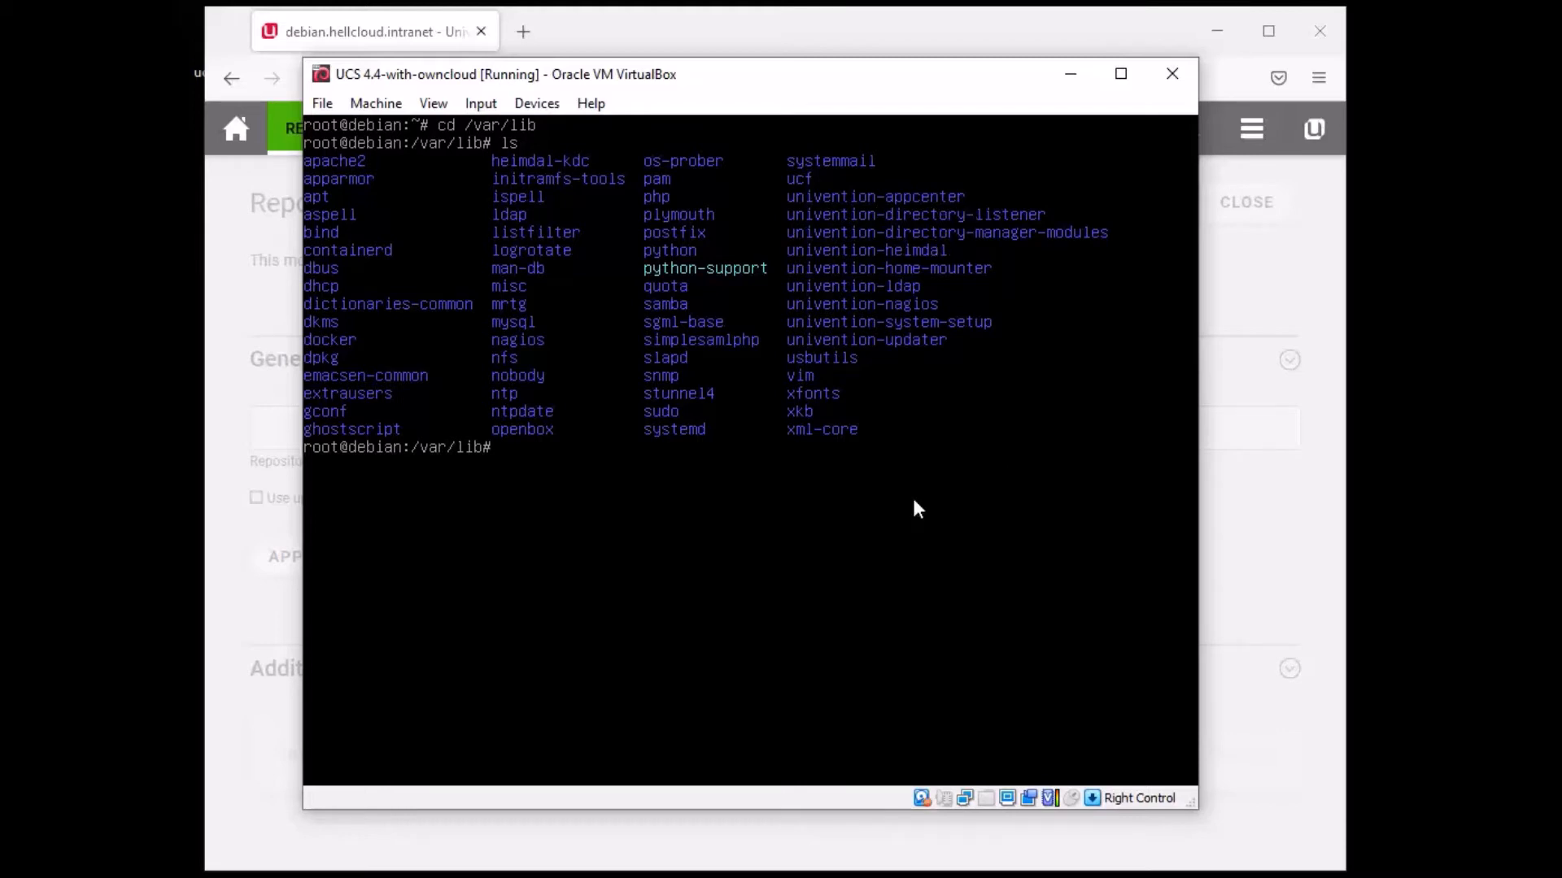
- Enter the univention-appcenter folder and list its contents
{"action": "type", "text": "univention-appcenter"}
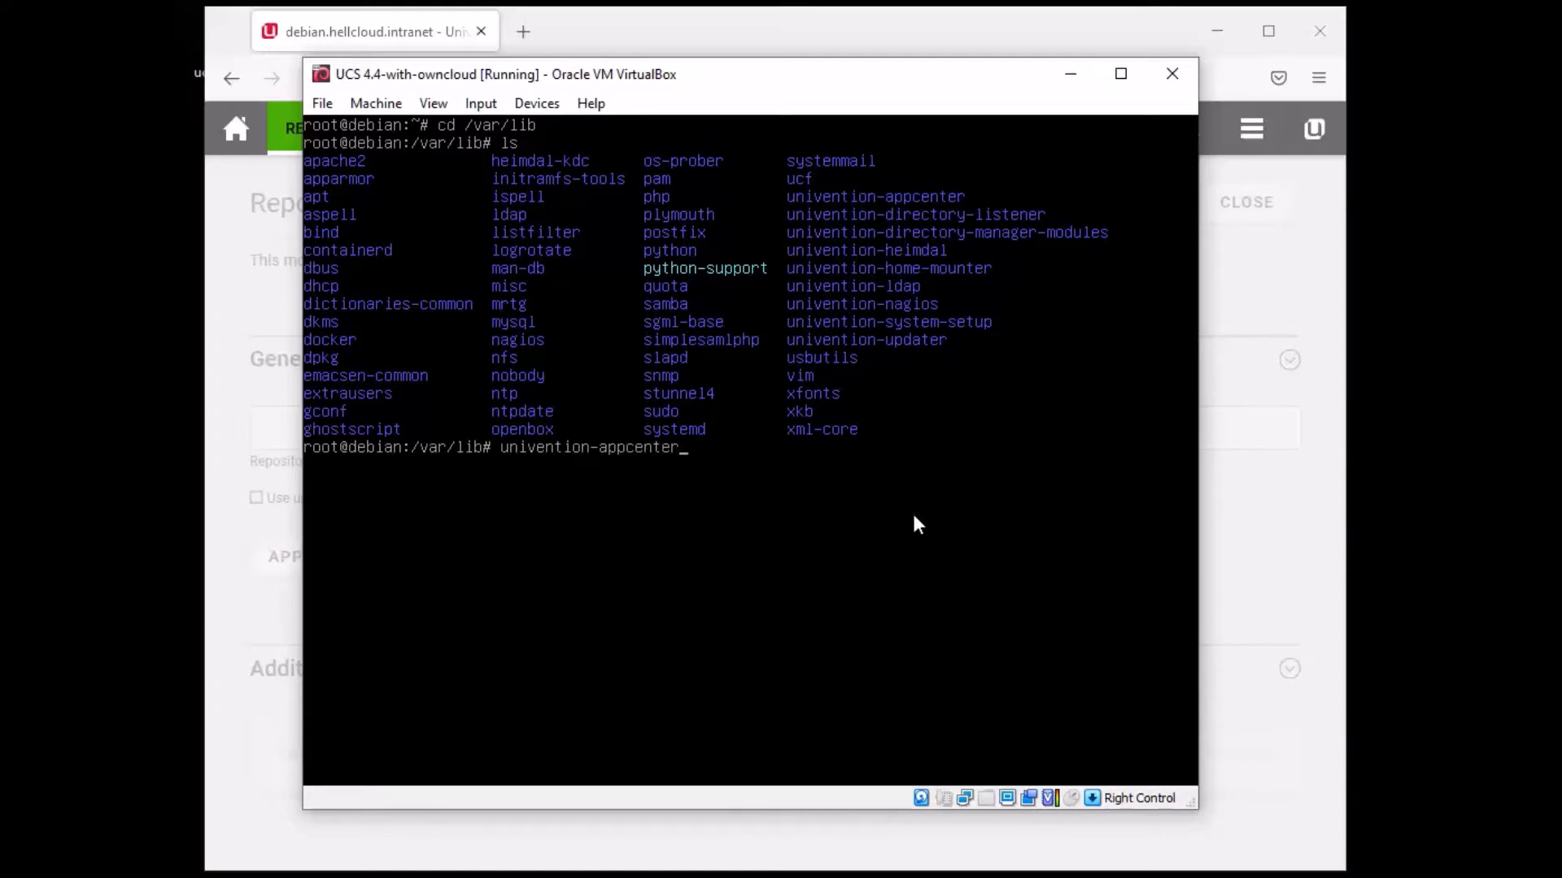
{"action": "key", "text": "Left"}
{"action": "key", "text": "Left"}
{"action": "key", "text": "Left"}
{"action": "key", "text": "Left"}
{"action": "type", "text": "cd"}
{"action": "key", "text": "Return"}
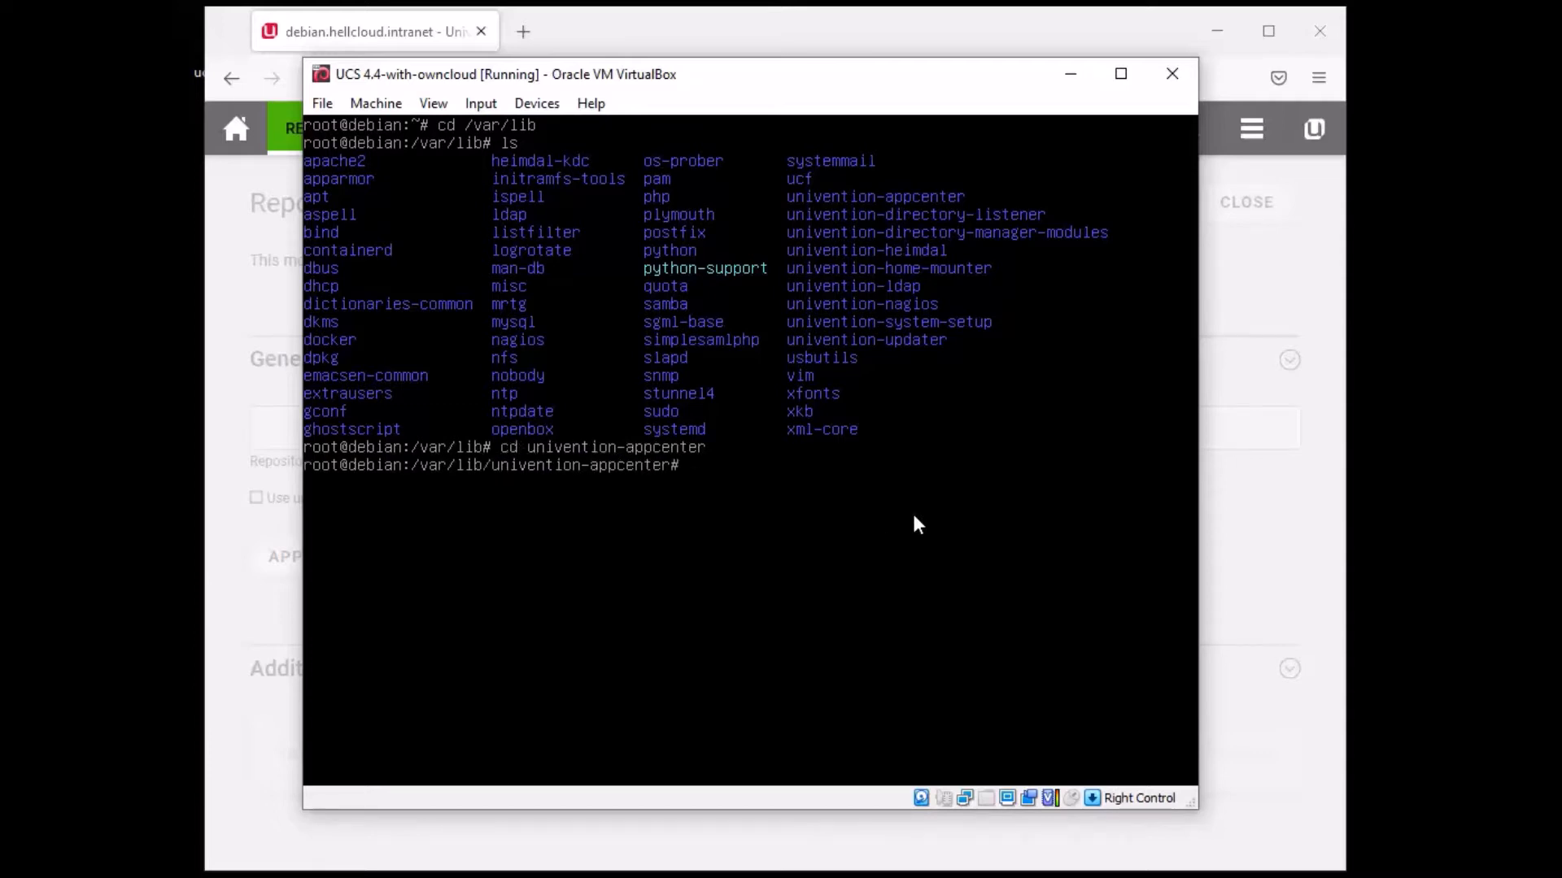
{"action": "type", "text": "ls"}
{"action": "key", "text": "Return"}
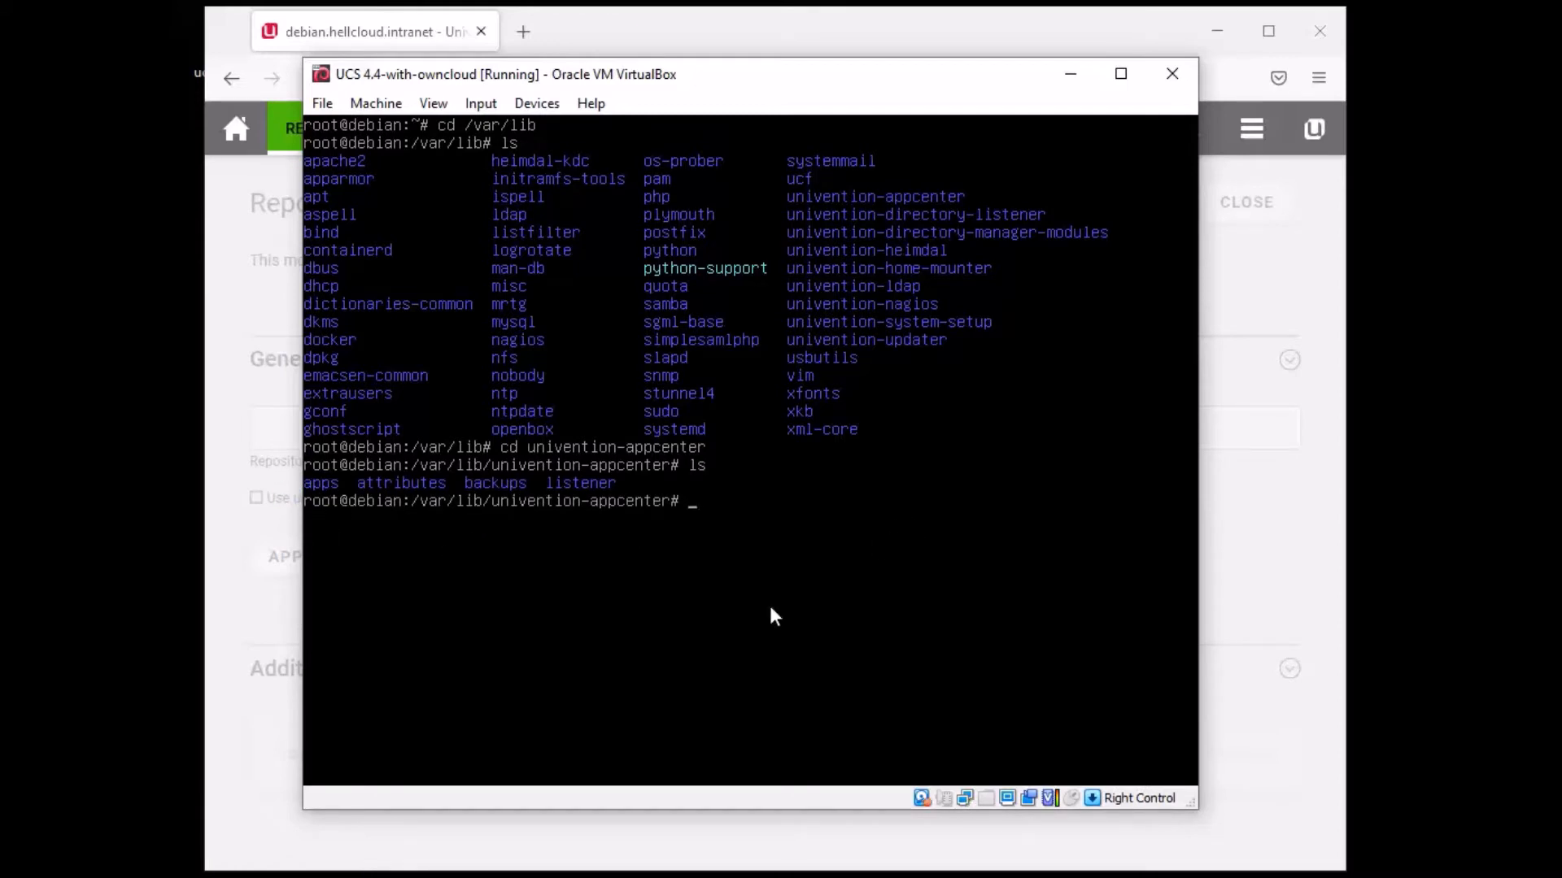
- Enter apps, list it, then enter owncloud and list its contents
{"action": "type", "text": "cd apps"}
{"action": "key", "text": "Return"}
{"action": "type", "text": "ls"}
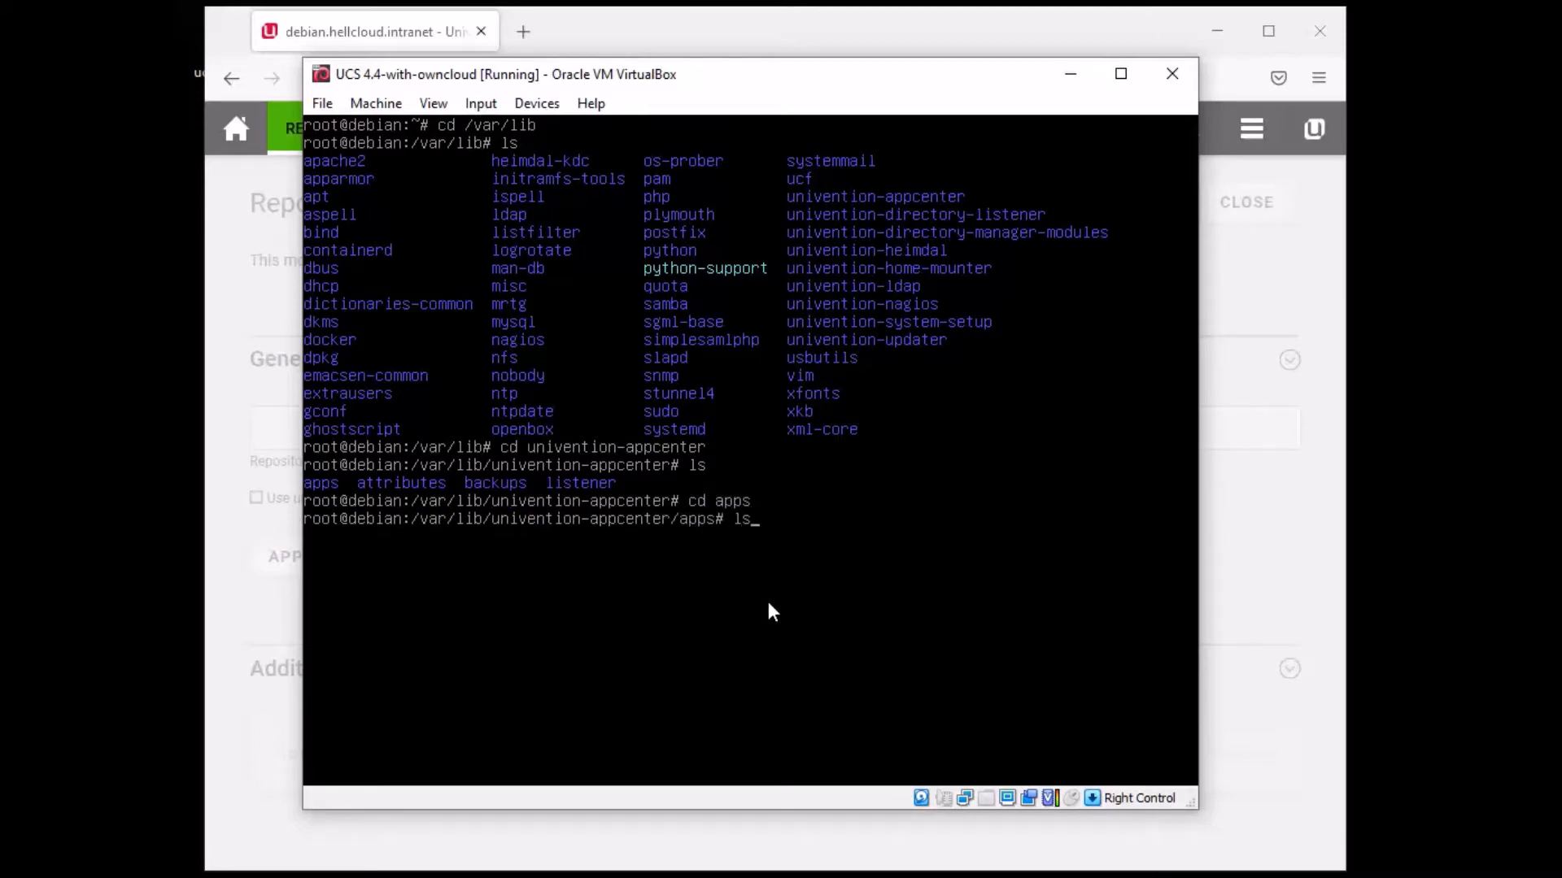
{"action": "key", "text": "Return"}
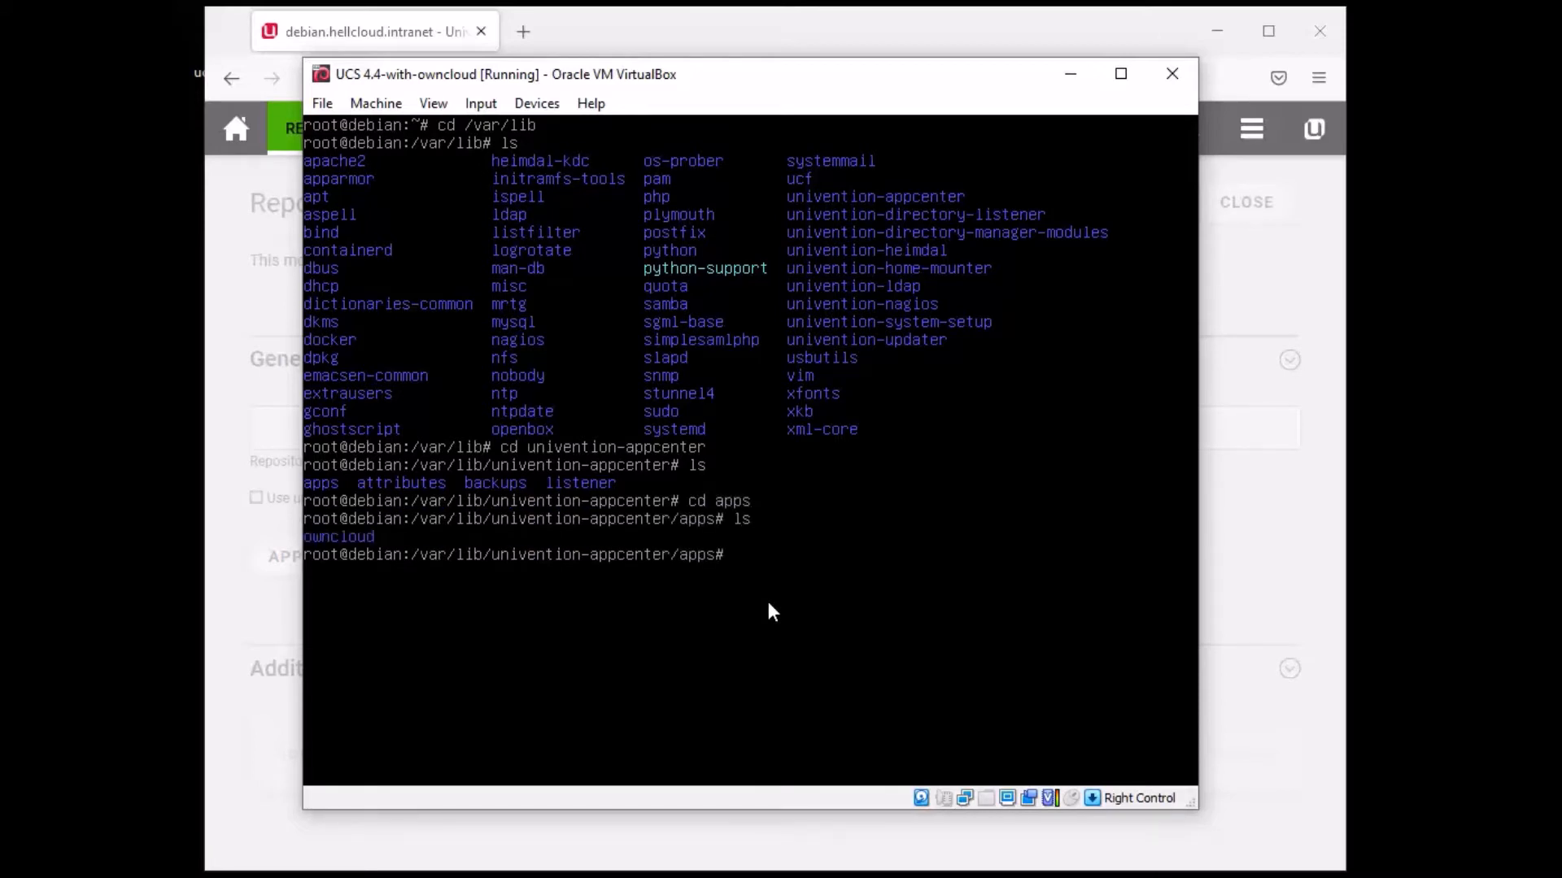
{"action": "type", "text": "cd owncloud"}
{"action": "key", "text": "Return"}
{"action": "type", "text": "ls"}
{"action": "key", "text": "Return"}
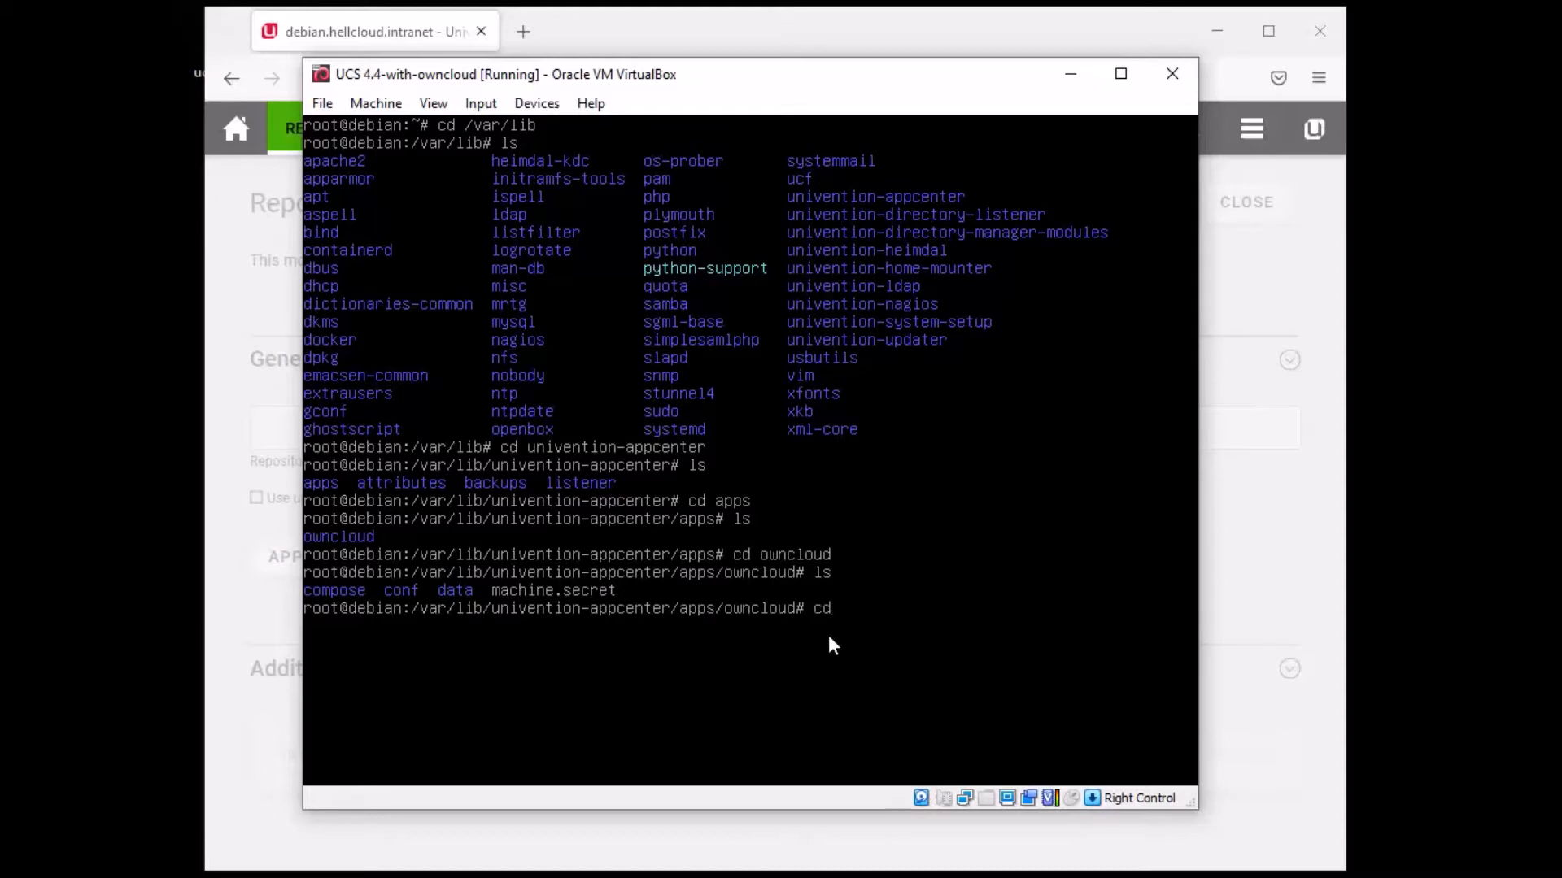
- Change into the ownCloud data folder, list it, then enter files and list its contents
{"action": "type", "text": "ata"}
{"action": "key", "text": "Return"}
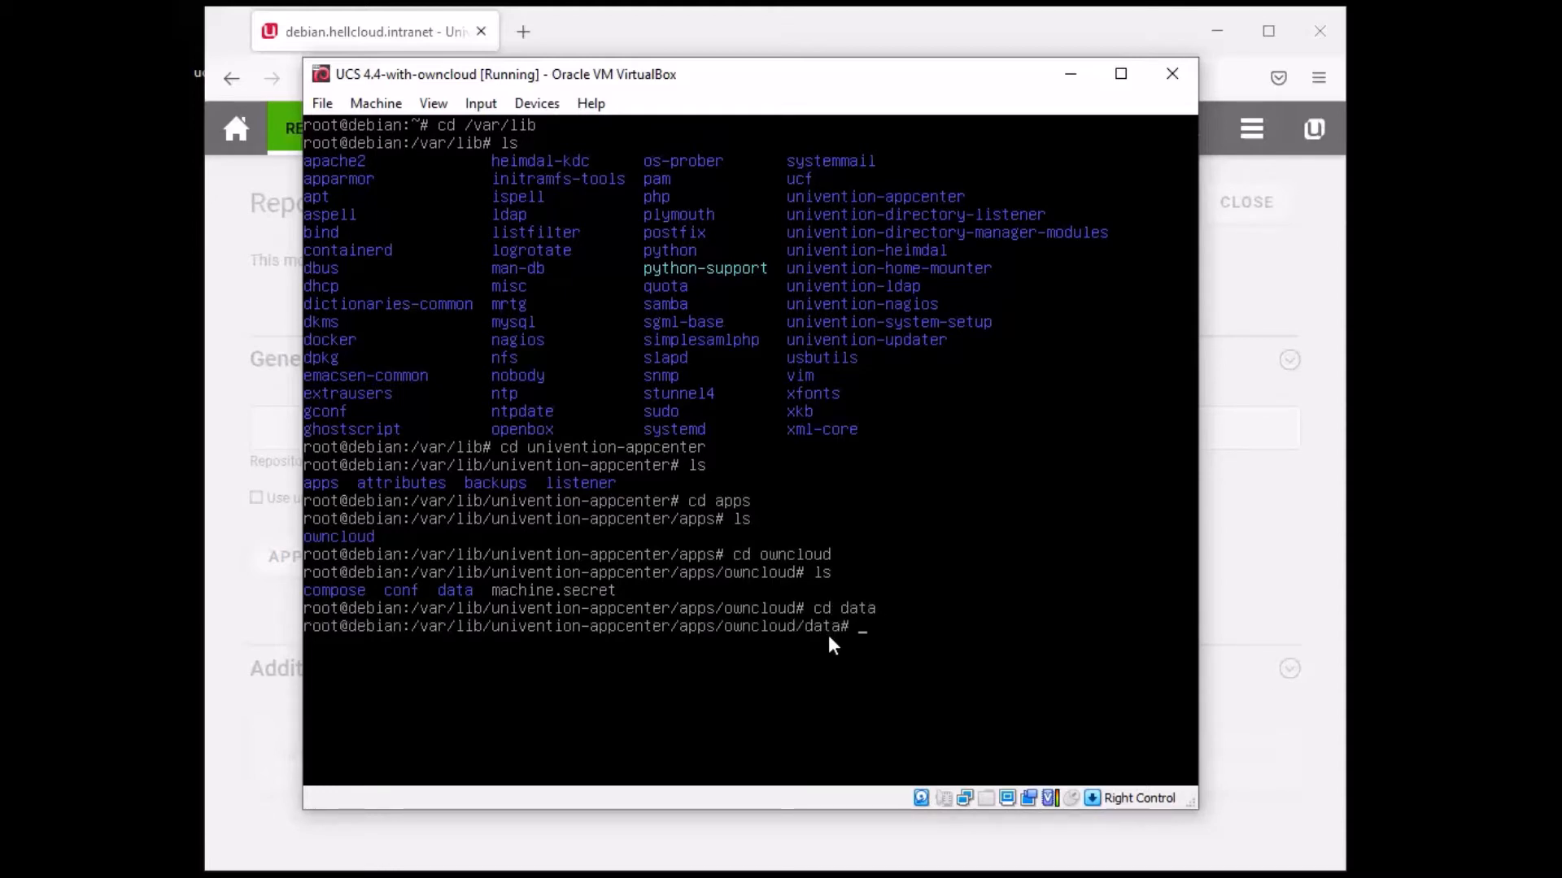
{"action": "type", "text": "ls"}
{"action": "key", "text": "Return"}
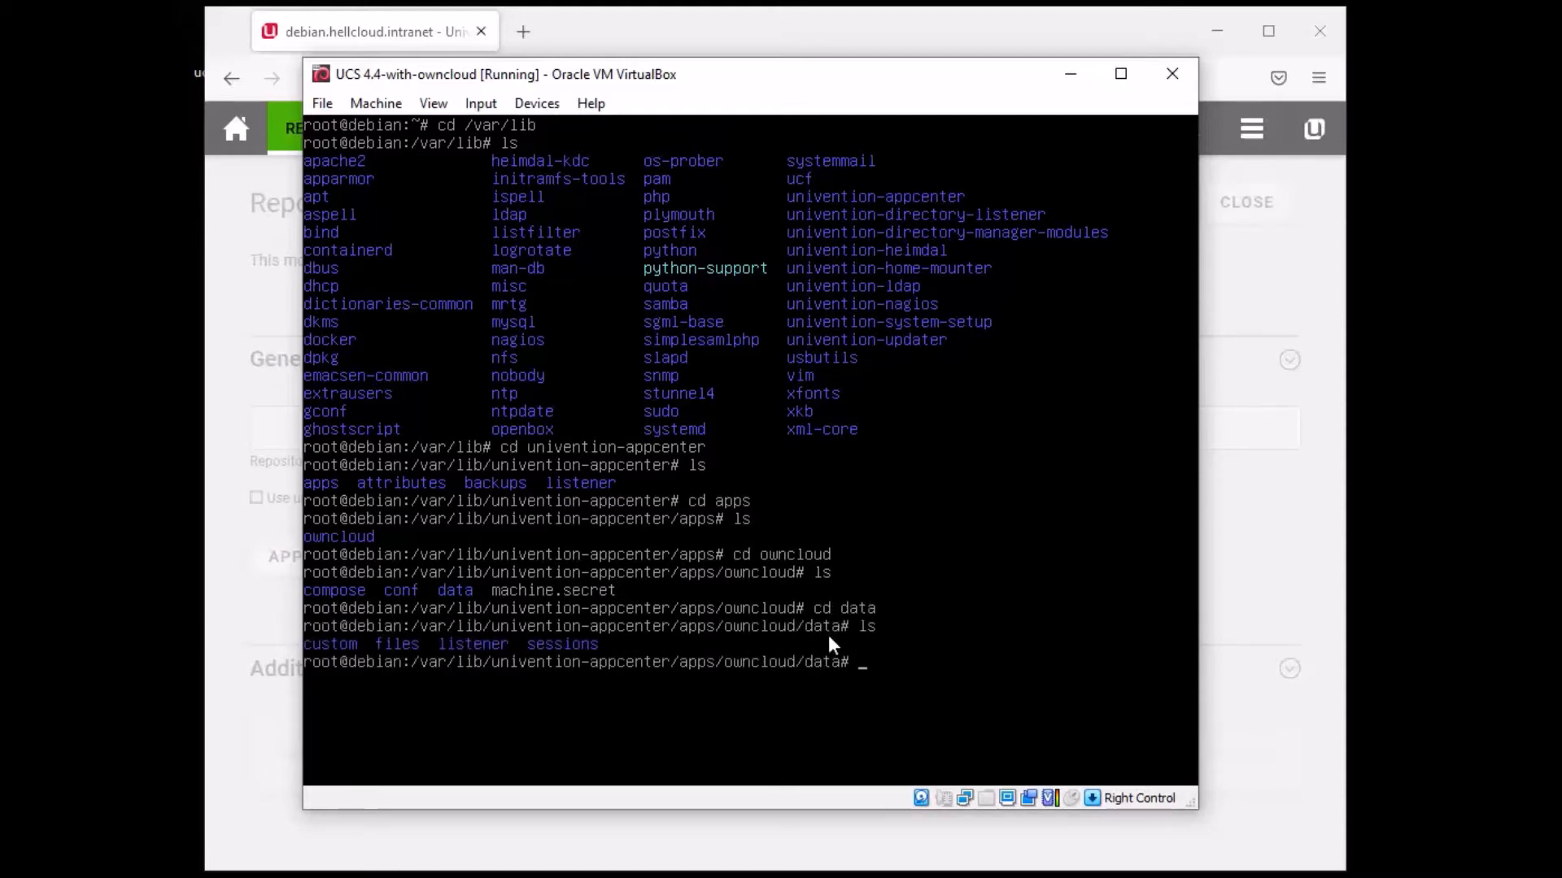
{"action": "type", "text": "cd files"}
{"action": "key", "text": "Return"}
{"action": "type", "text": "ls"}
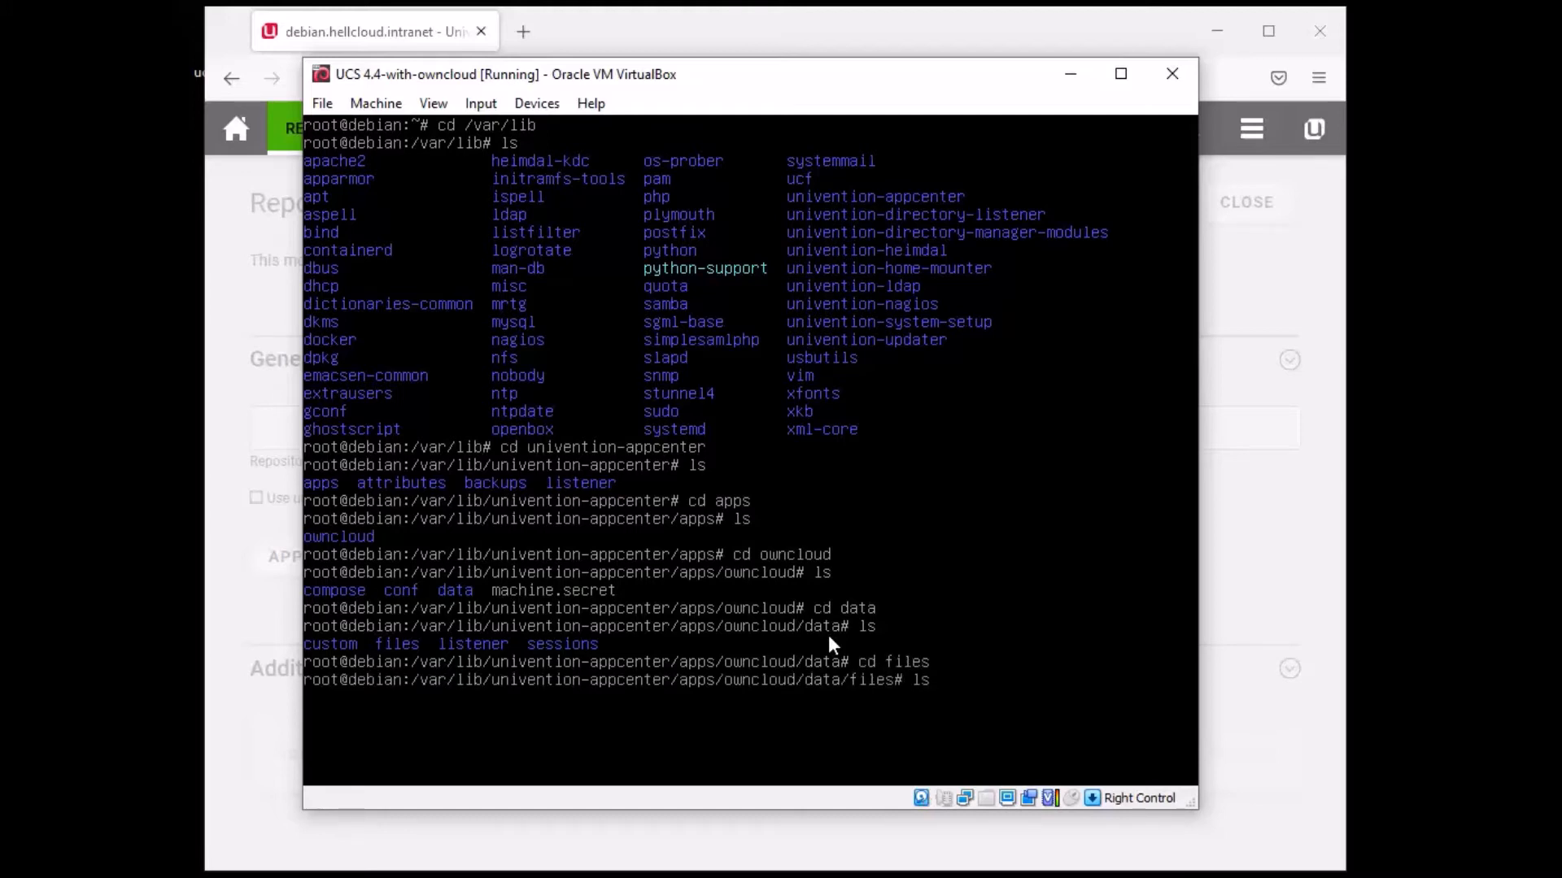
{"action": "key", "text": "Return"}
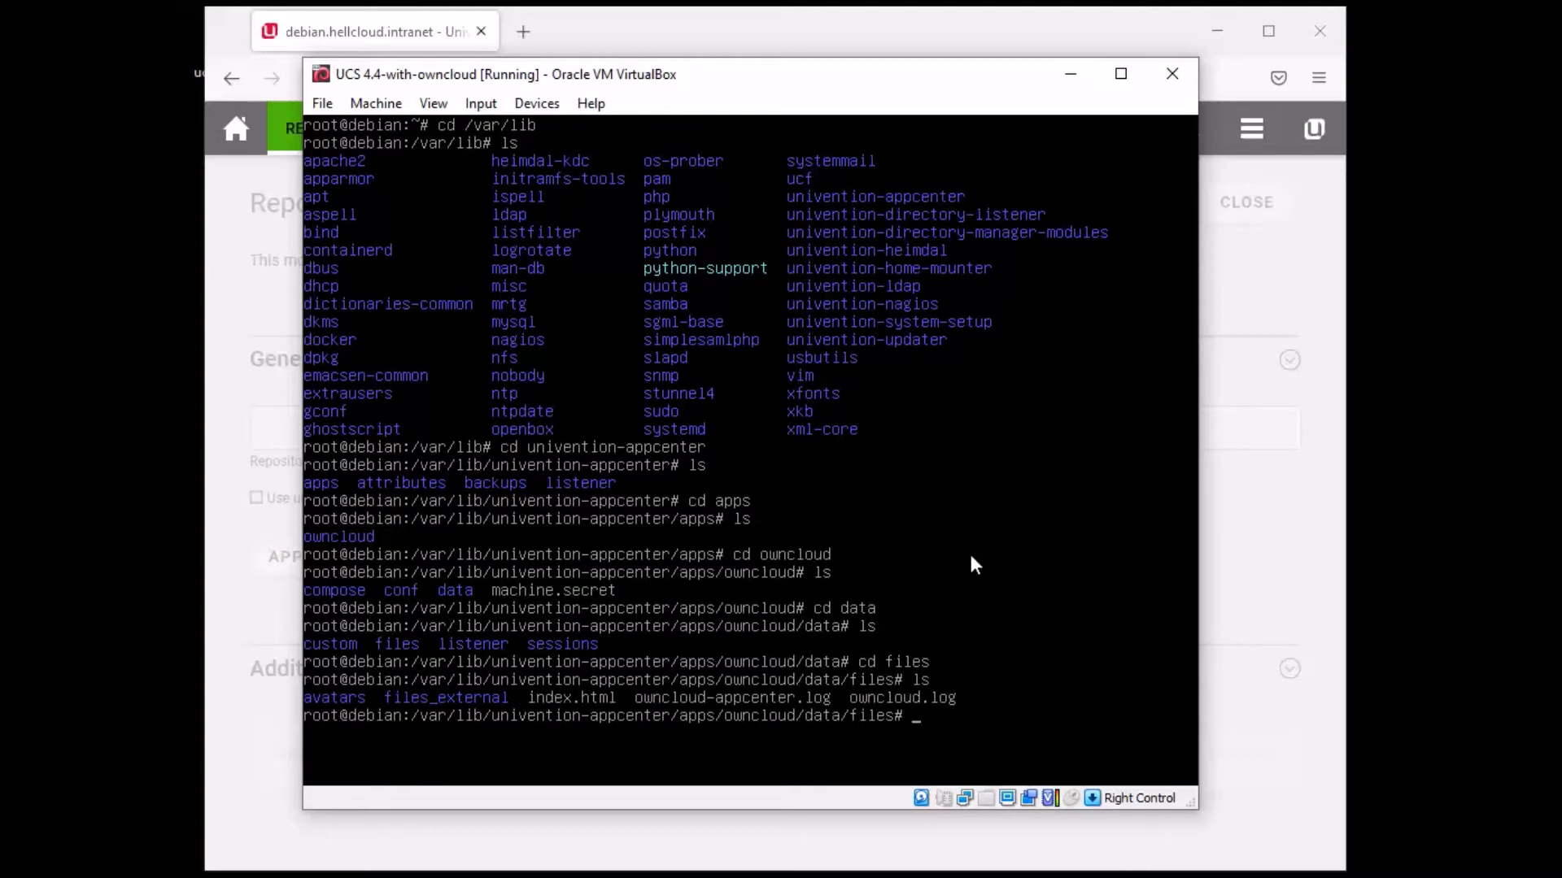
- List the files folder with ls -a to reveal .htaccess and .ocdata, then return home
{"action": "type", "text": "ls -a"}
{"action": "key", "text": "Return"}
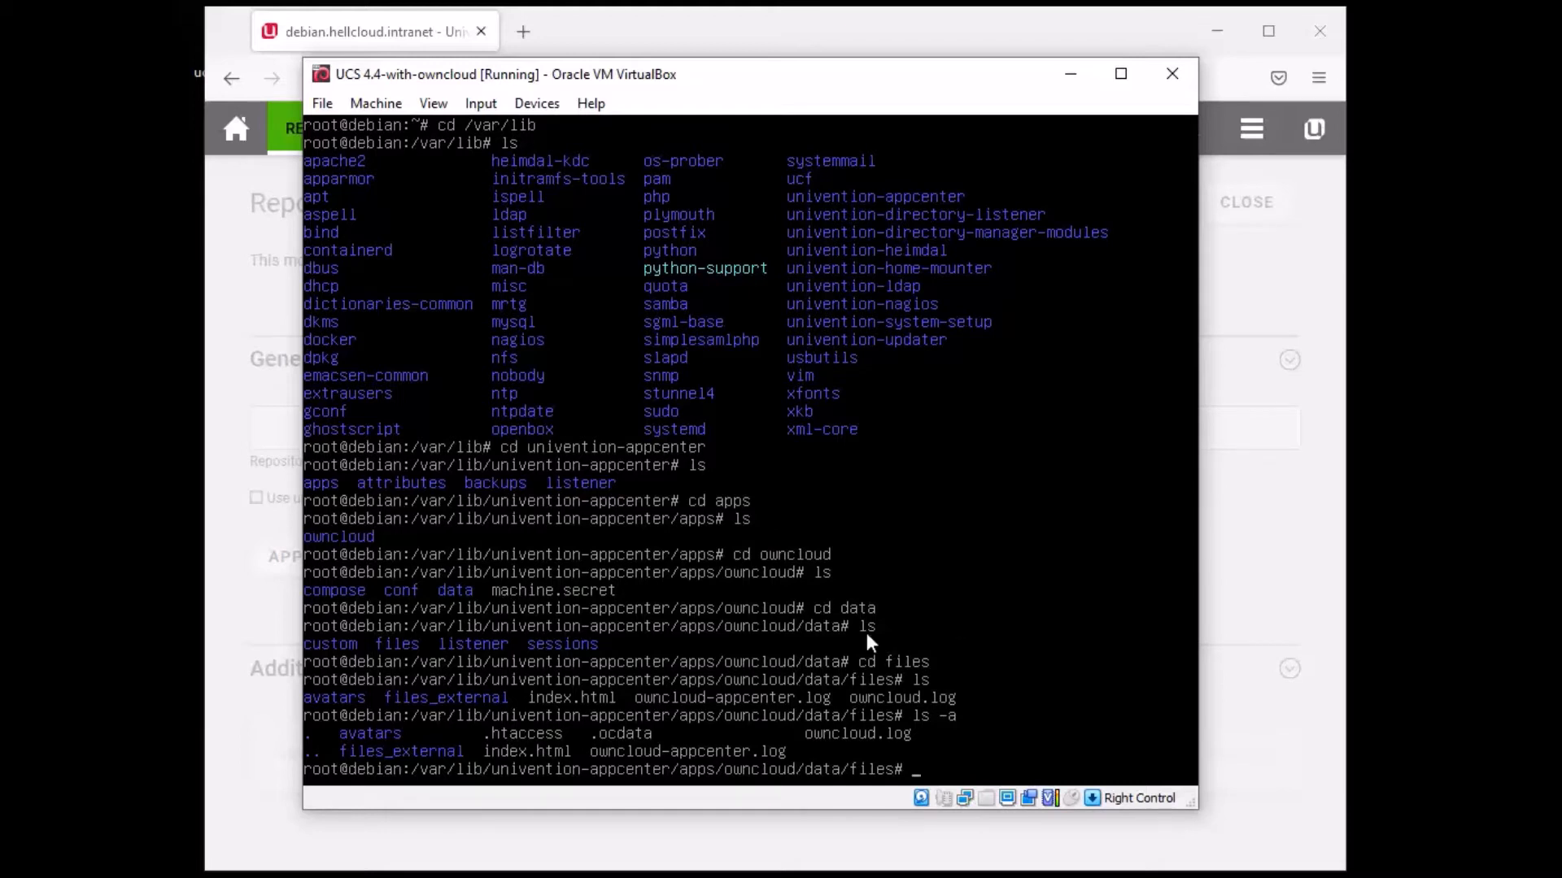
{"action": "type", "text": "cd"}
{"action": "key", "text": "Return"}
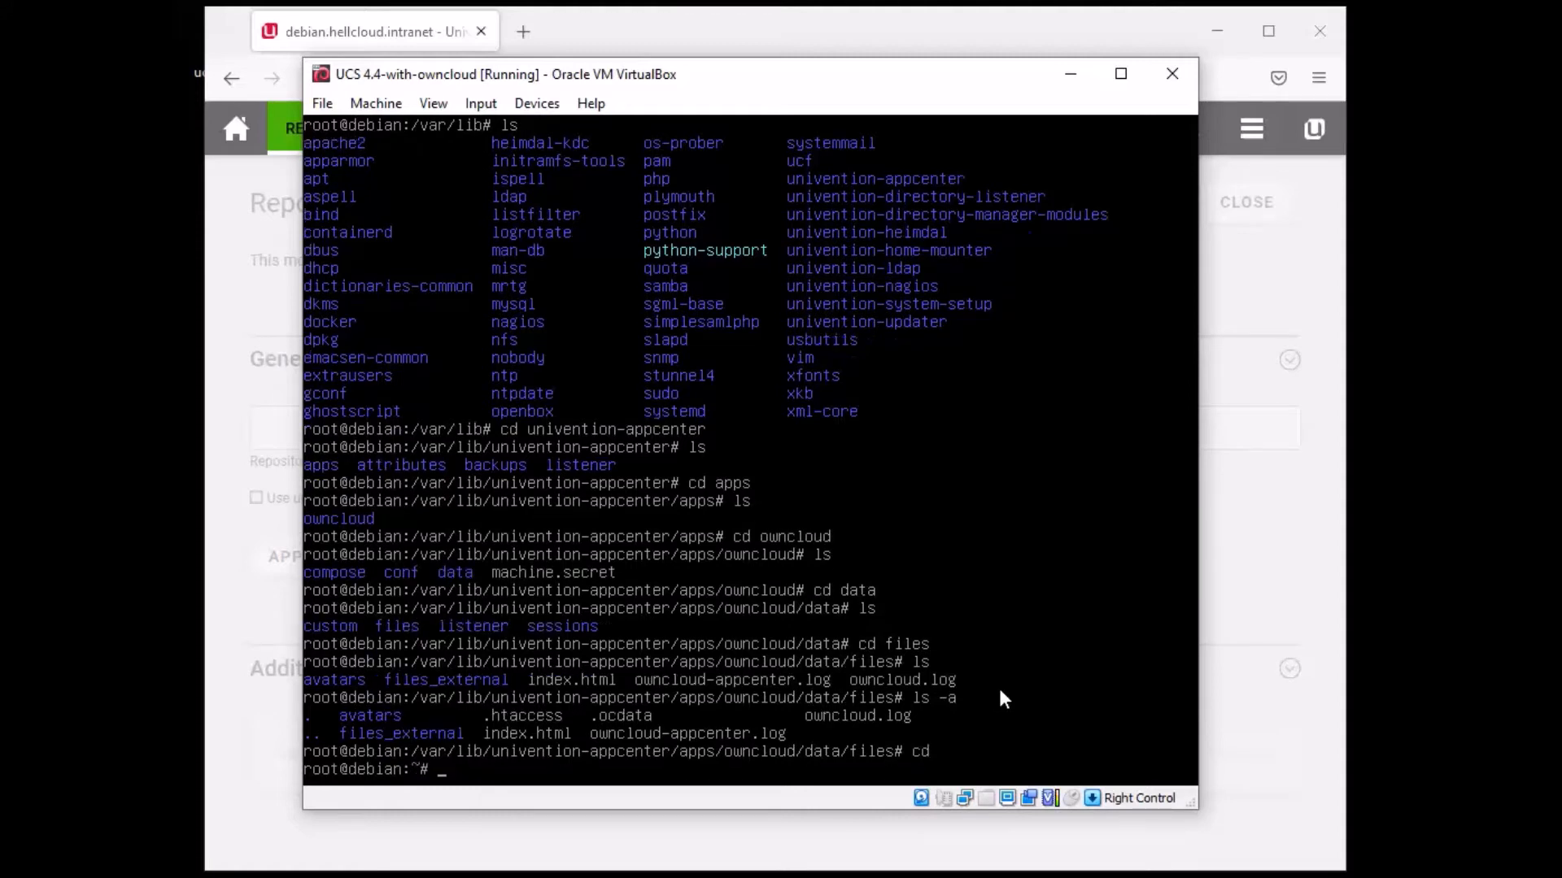
- Change into /var and list it, then into www and list its contents
{"action": "type", "text": "cd/"}
{"action": "key", "text": "BackSpace"}
{"action": "type", "text": "/var"}
{"action": "key", "text": "Return"}
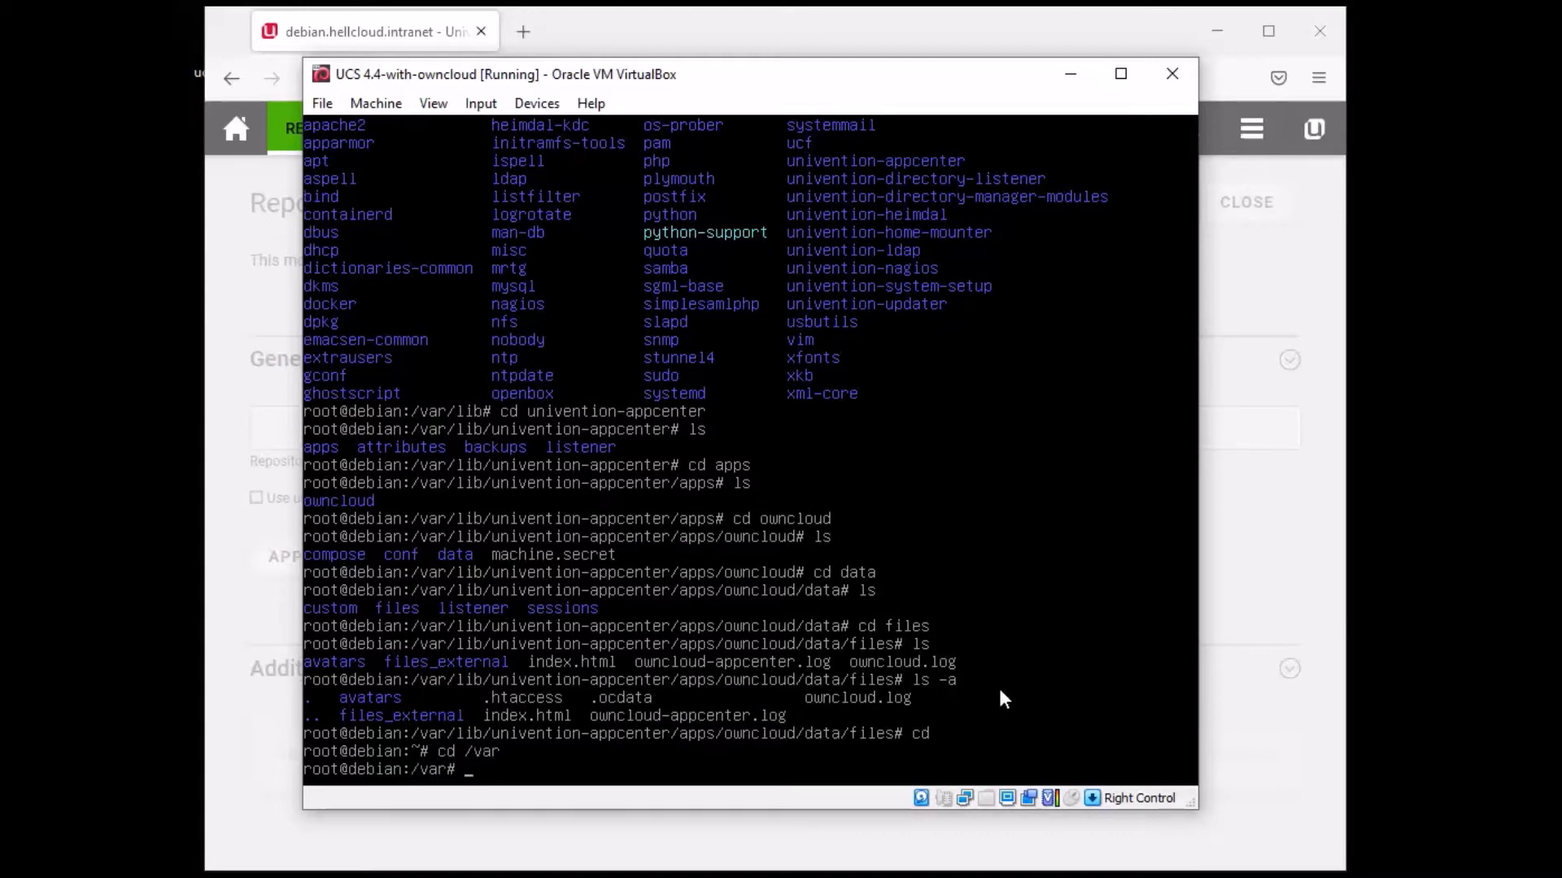
{"action": "type", "text": "ls"}
{"action": "key", "text": "Return"}
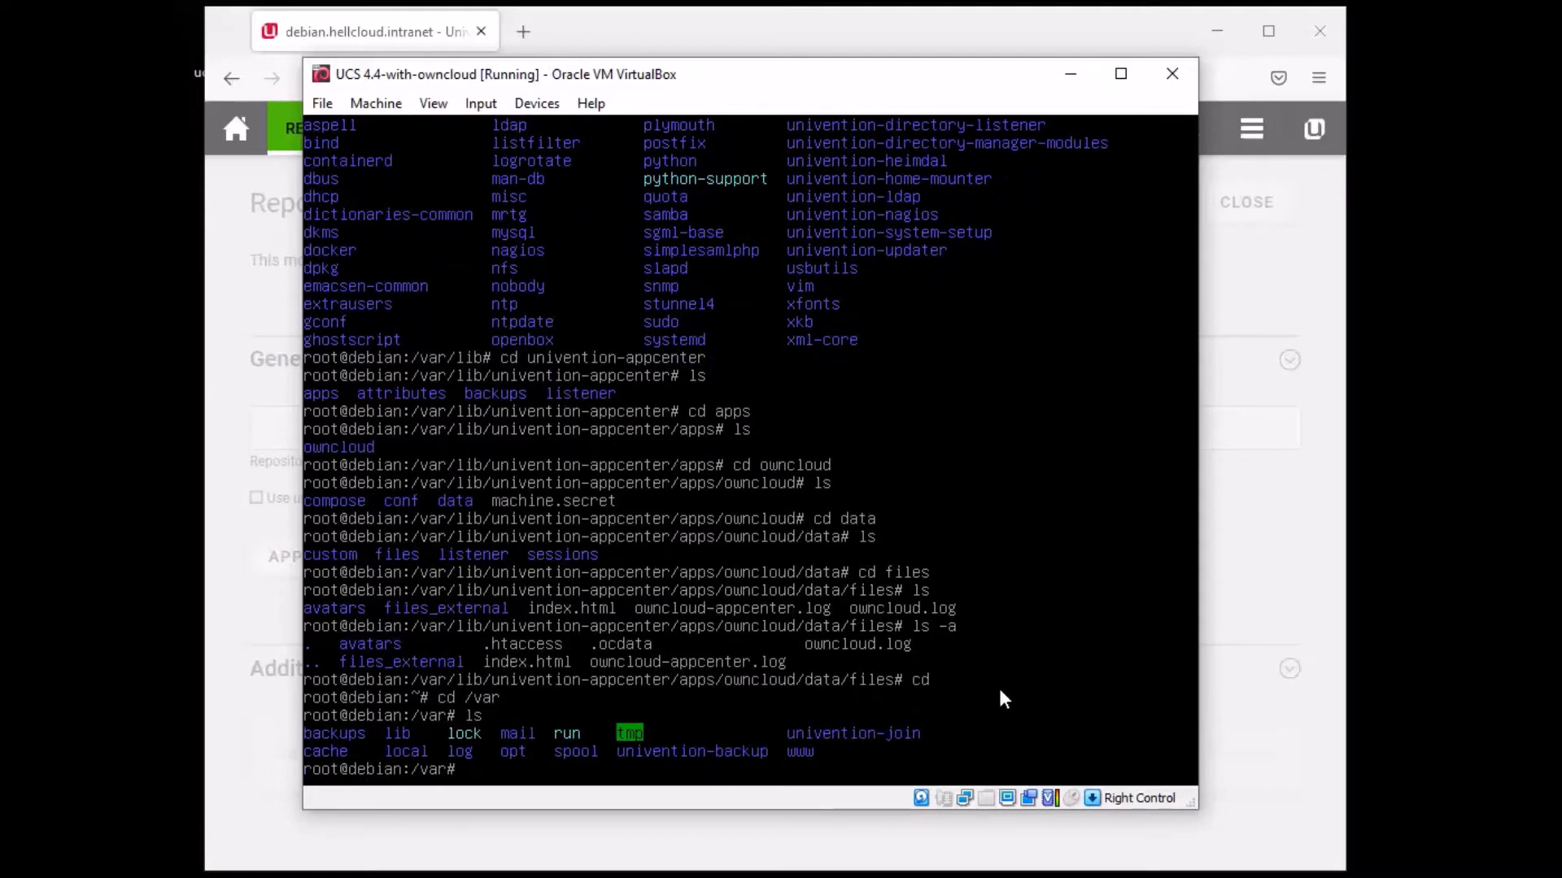
{"action": "type", "text": "cd www"}
{"action": "key", "text": "Return"}
{"action": "type", "text": "ls"}
{"action": "key", "text": "Return"}
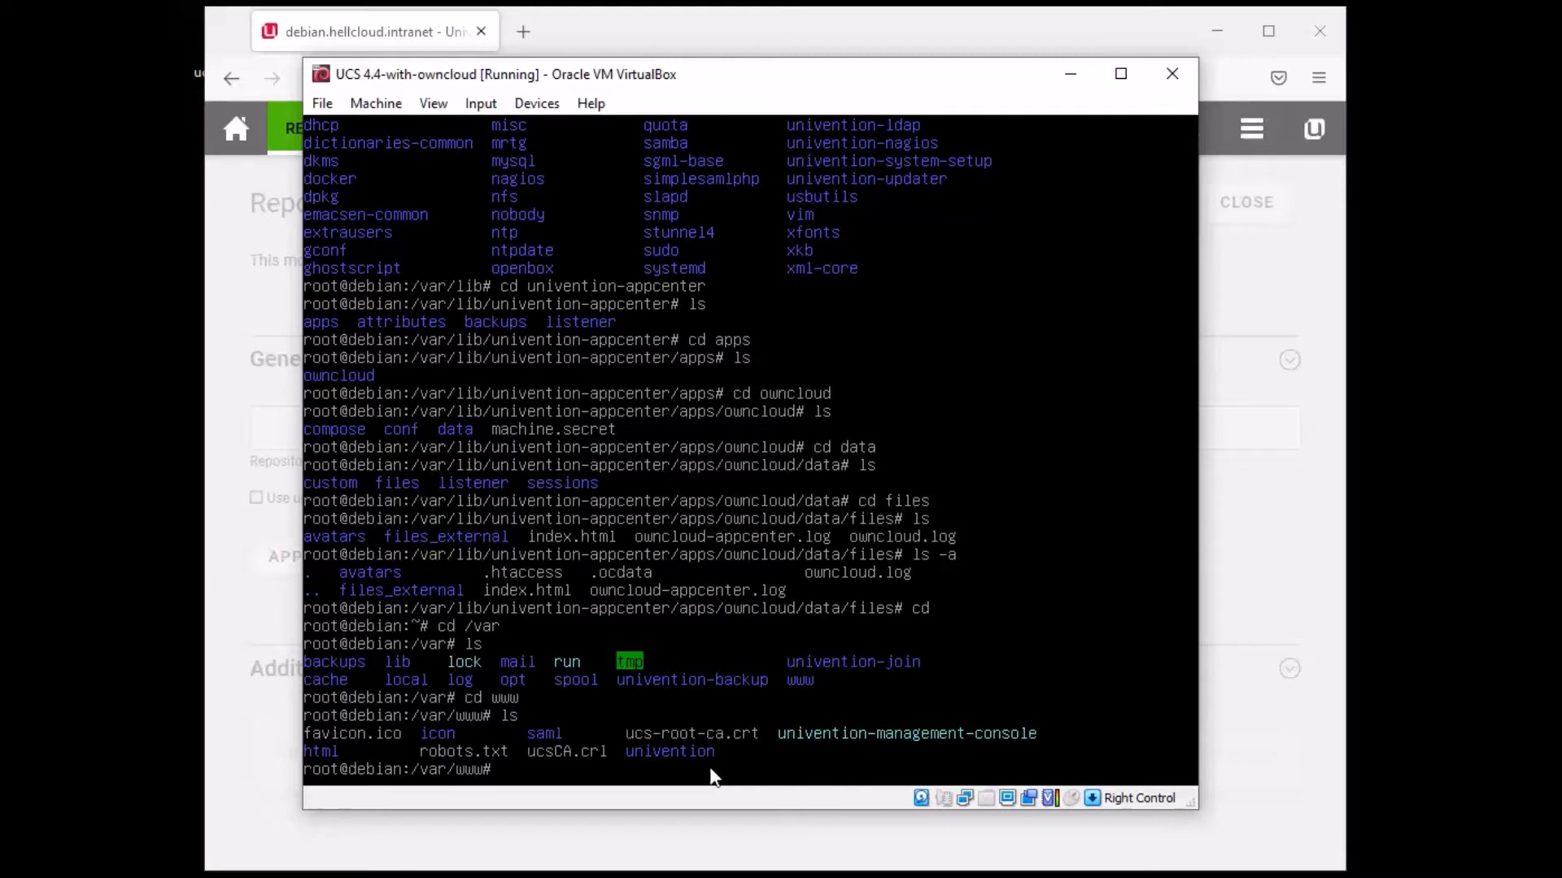
- Enter the univention web folder and list its contents, including hidden entries
{"action": "type", "text": "cd univention"}
{"action": "key", "text": "Return"}
{"action": "type", "text": "ls"}
{"action": "key", "text": "Return"}
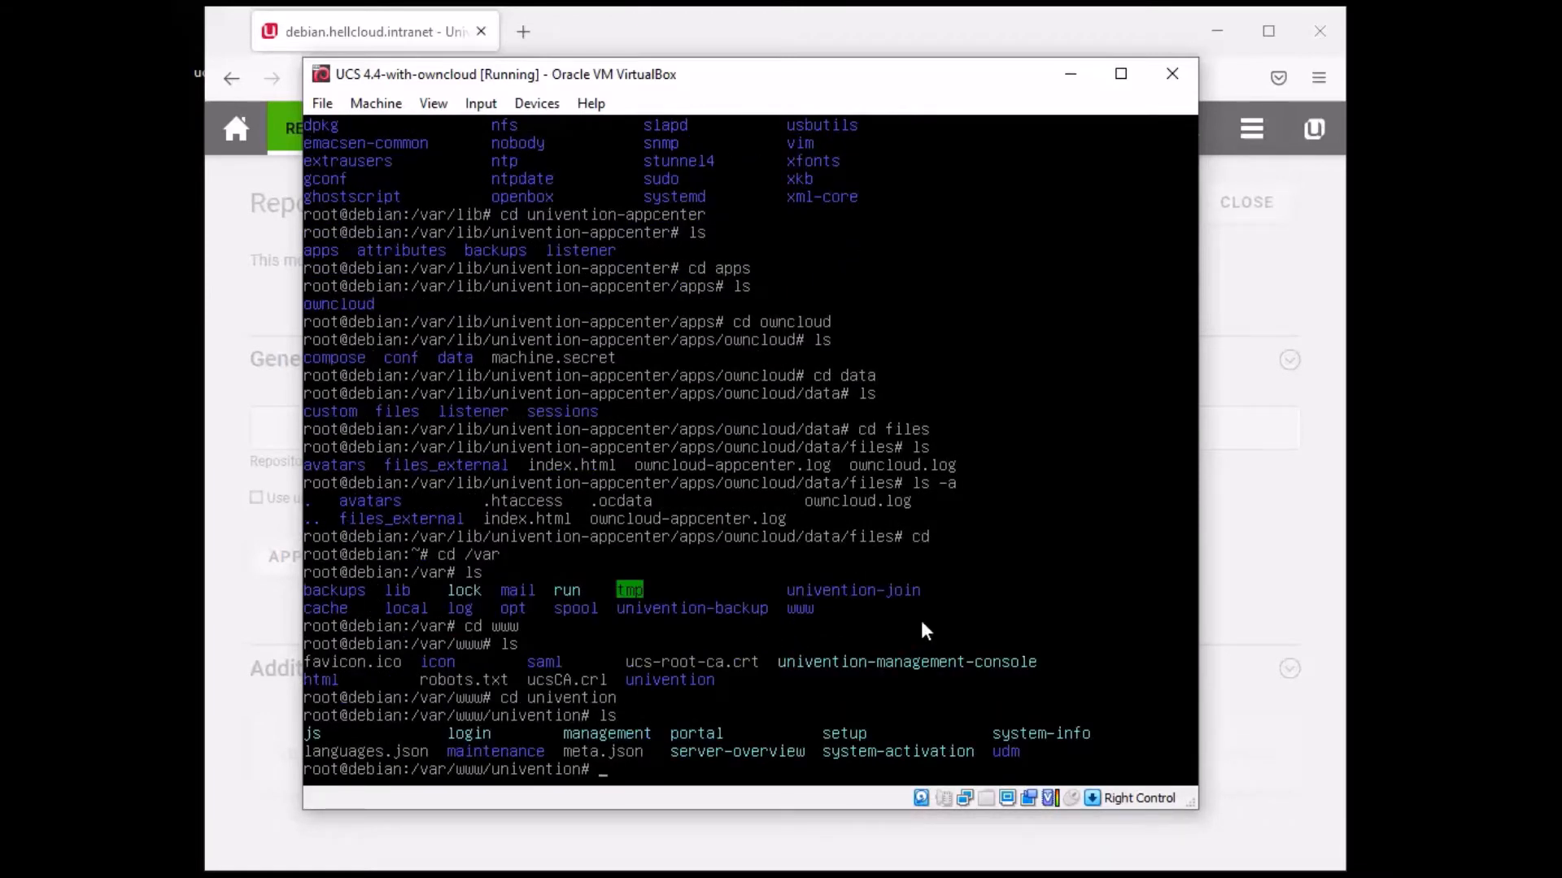
{"action": "type", "text": "ls "}
{"action": "type", "text": "-a"}
{"action": "key", "text": "Return"}
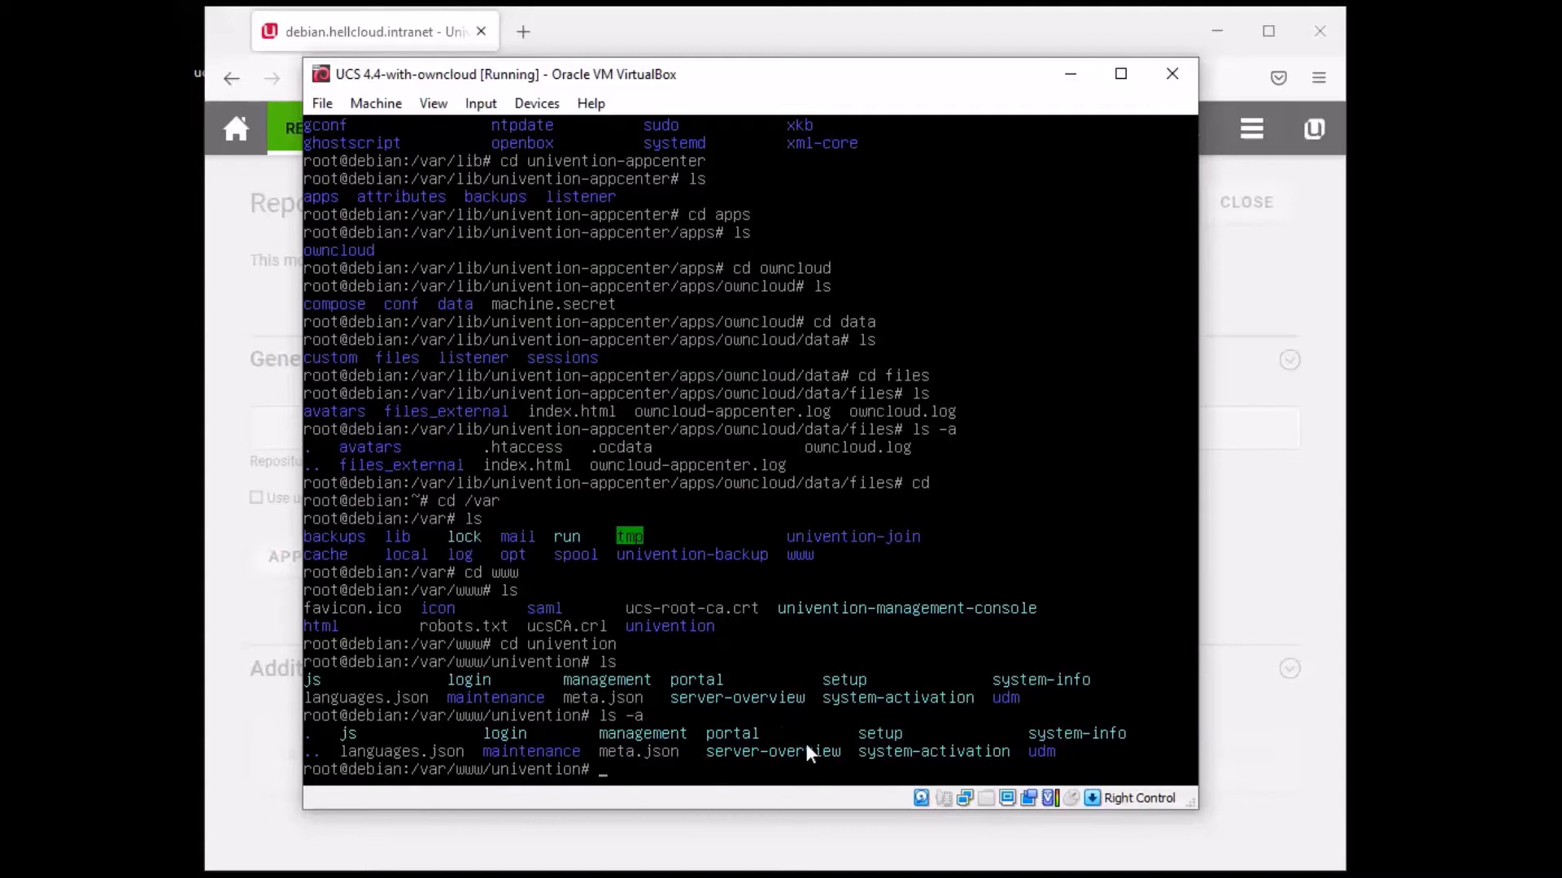
- Enter the maintenance folder, list its single index.html, then return home
{"action": "type", "text": "cd maintenance"}
{"action": "key", "text": "Return"}
{"action": "type", "text": "ls"}
{"action": "key", "text": "Return"}
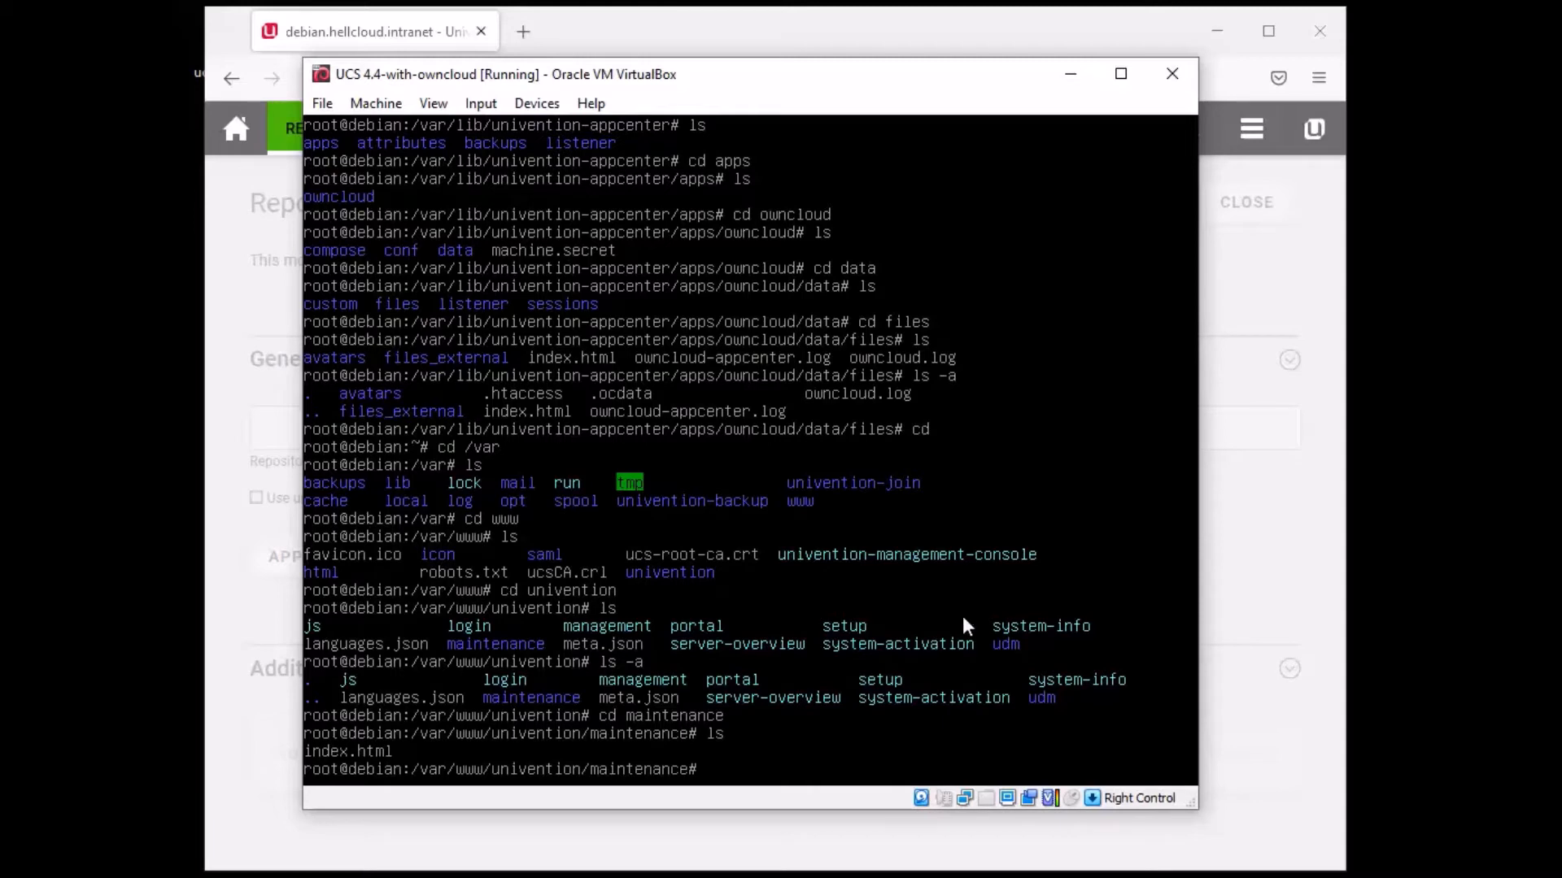
{"action": "type", "text": "cd"}
{"action": "key", "text": "Return"}
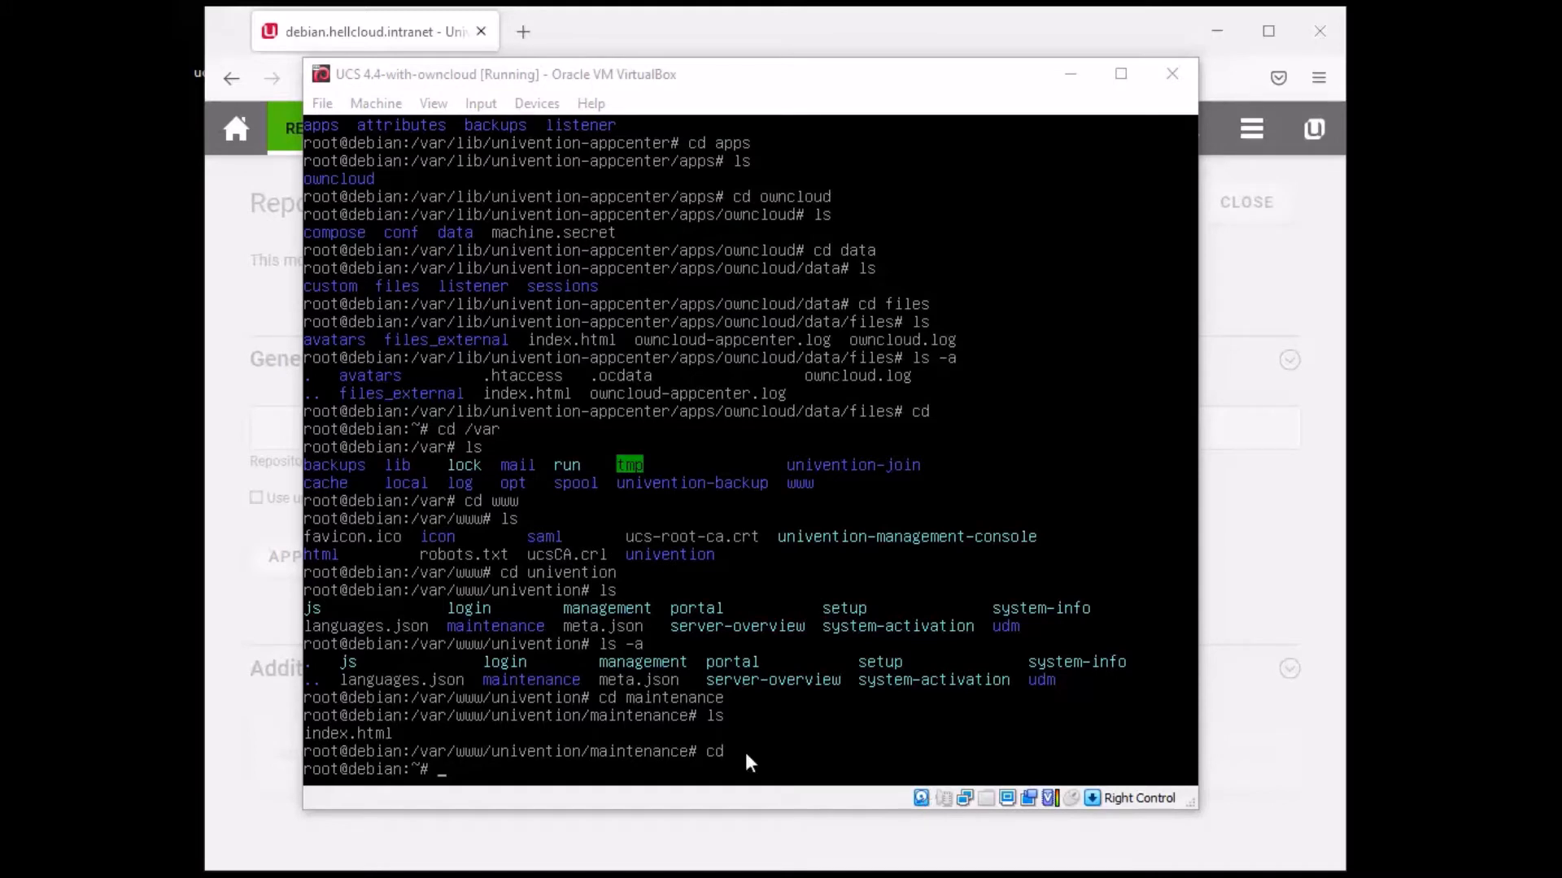
- Rebuild the file index with sudo updatedb, then locate config.php across the system
{"action": "left_click", "coordinate": [777, 699]}
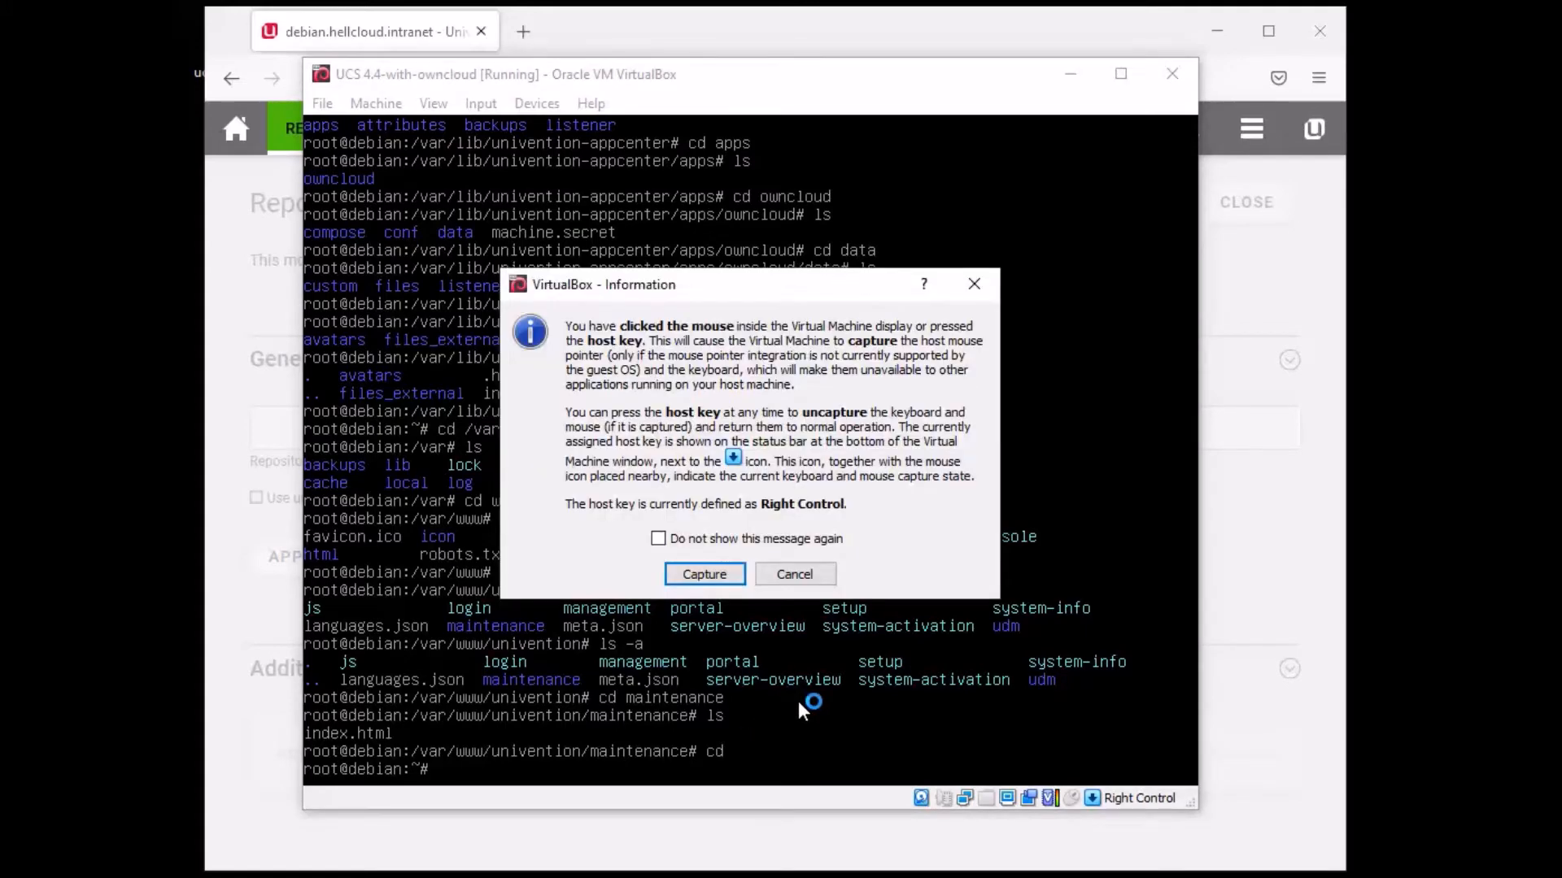
{"action": "left_click", "coordinate": [824, 572]}
{"action": "type", "text": "su"}
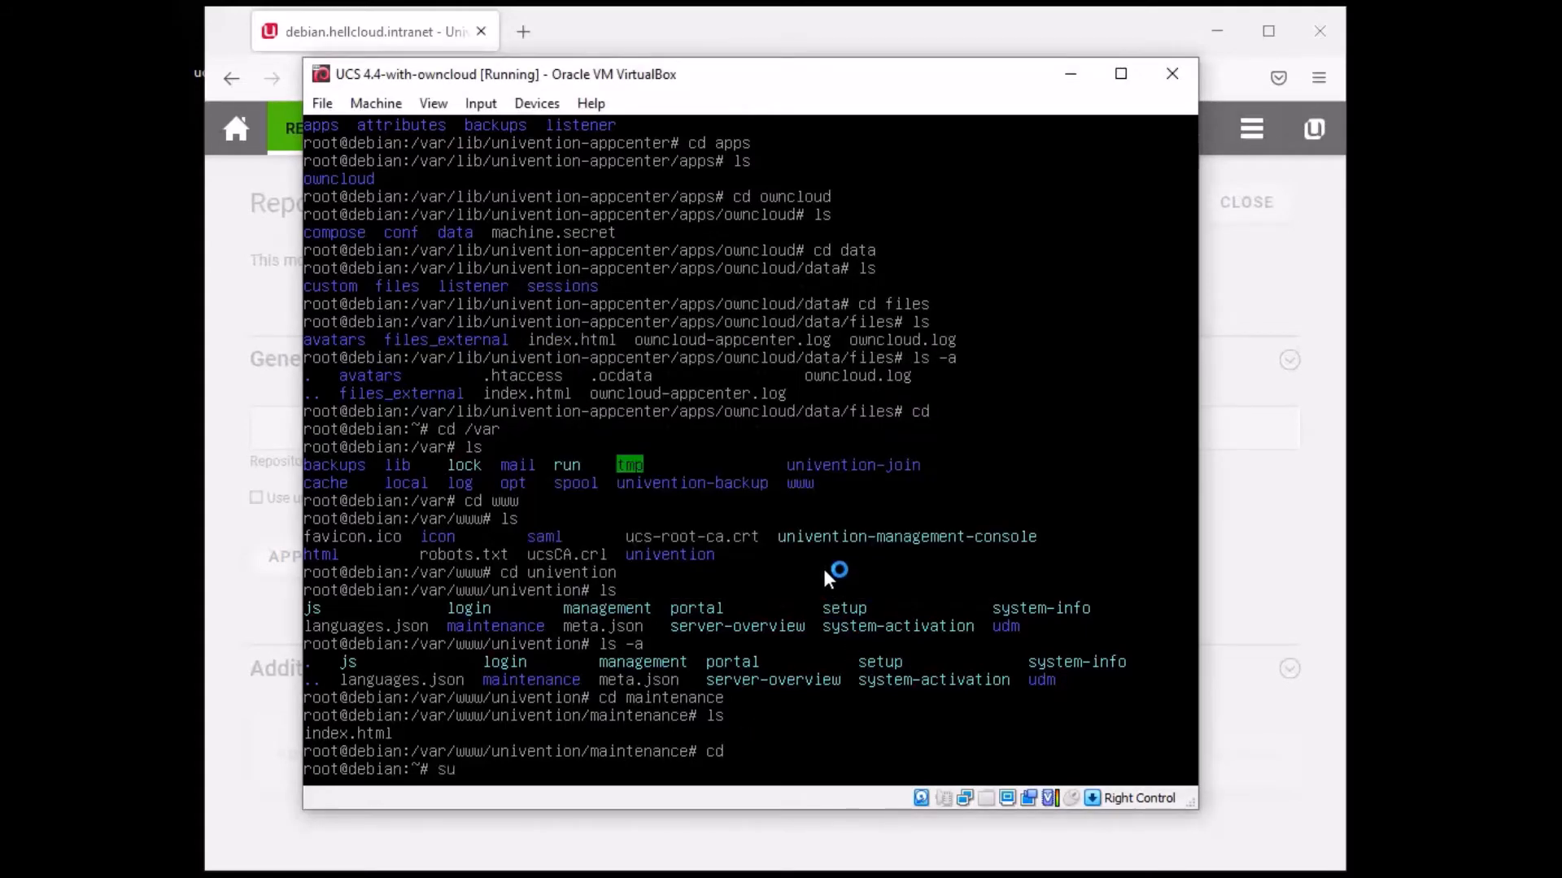
{"action": "type", "text": "do updatedb"}
{"action": "key", "text": "Return"}
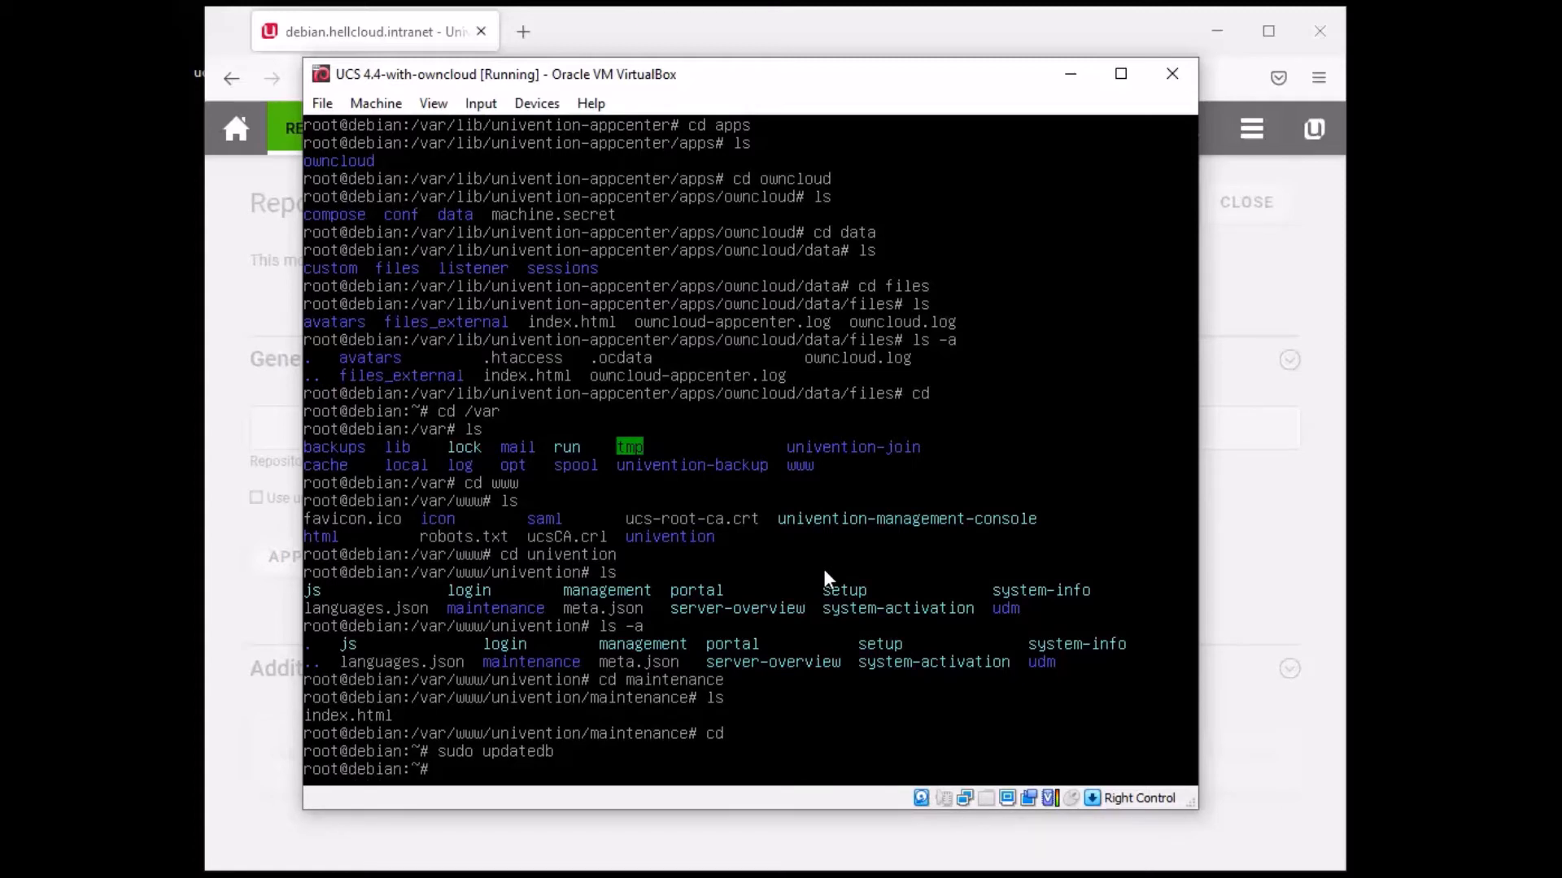
{"action": "type", "text": "locate config.php"}
{"action": "key", "text": "Return"}
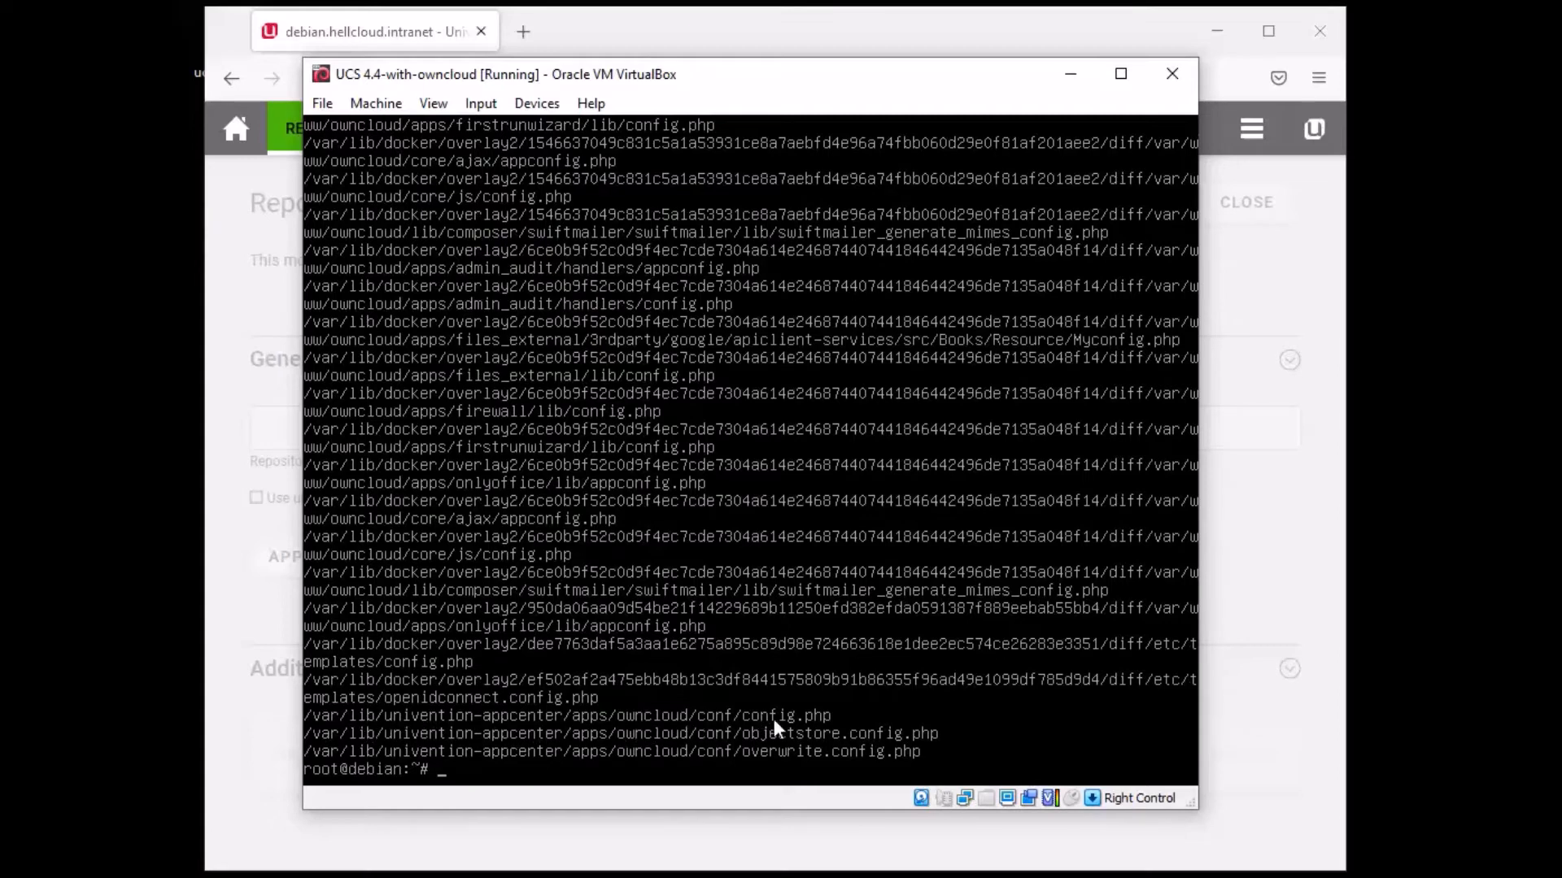
- Enter the path /var/lib/uniention-appcenter/apps/owncloud/conf/config.php and remove the leading cd
{"action": "left_click", "coordinate": [831, 714]}
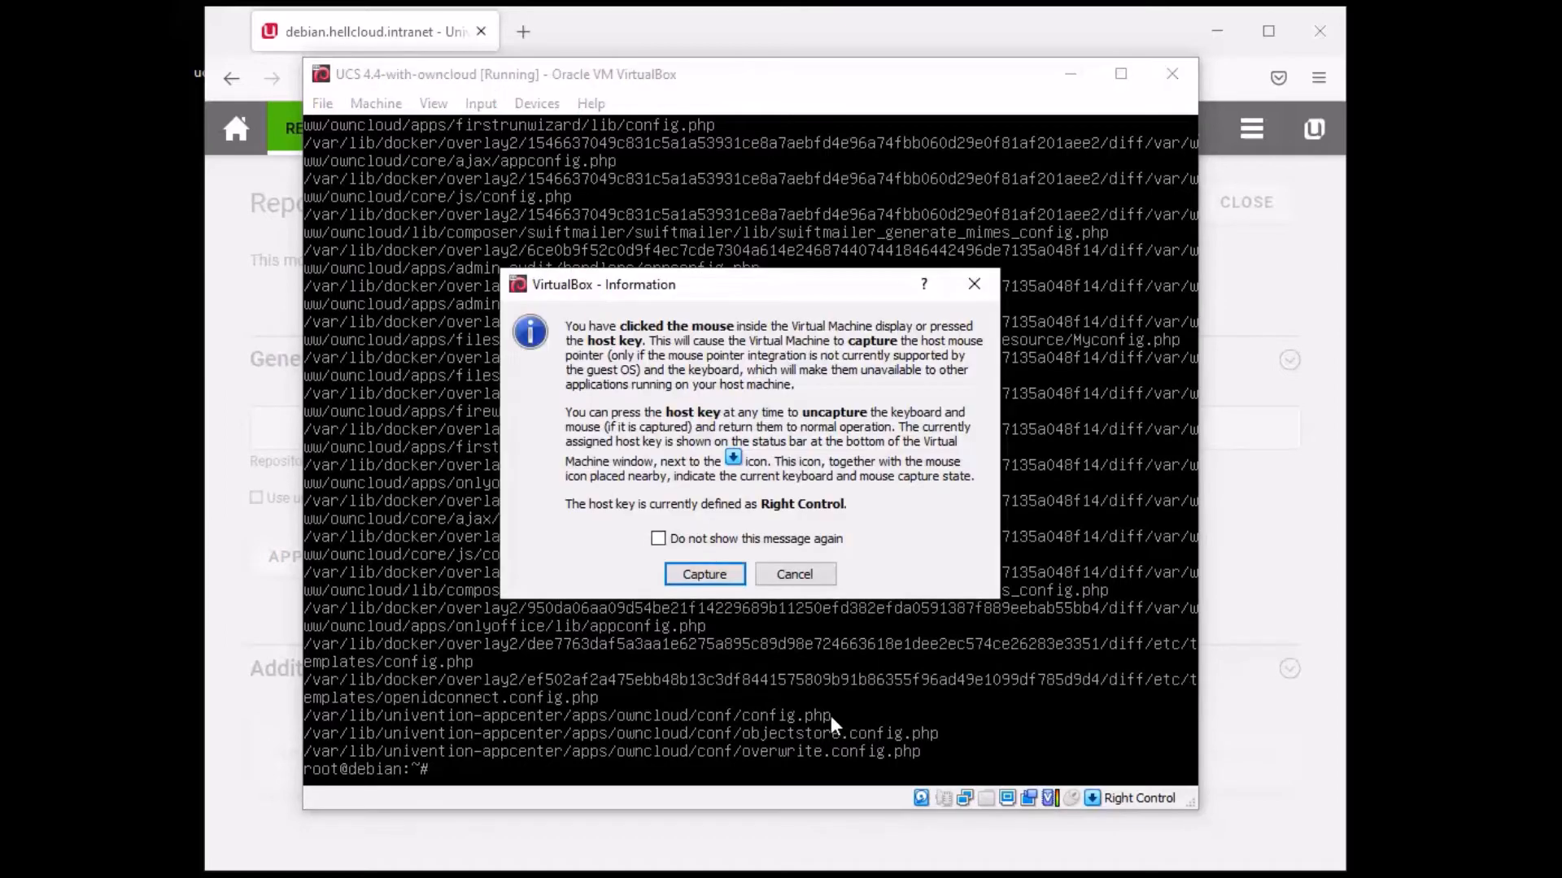
{"action": "left_click", "coordinate": [779, 573]}
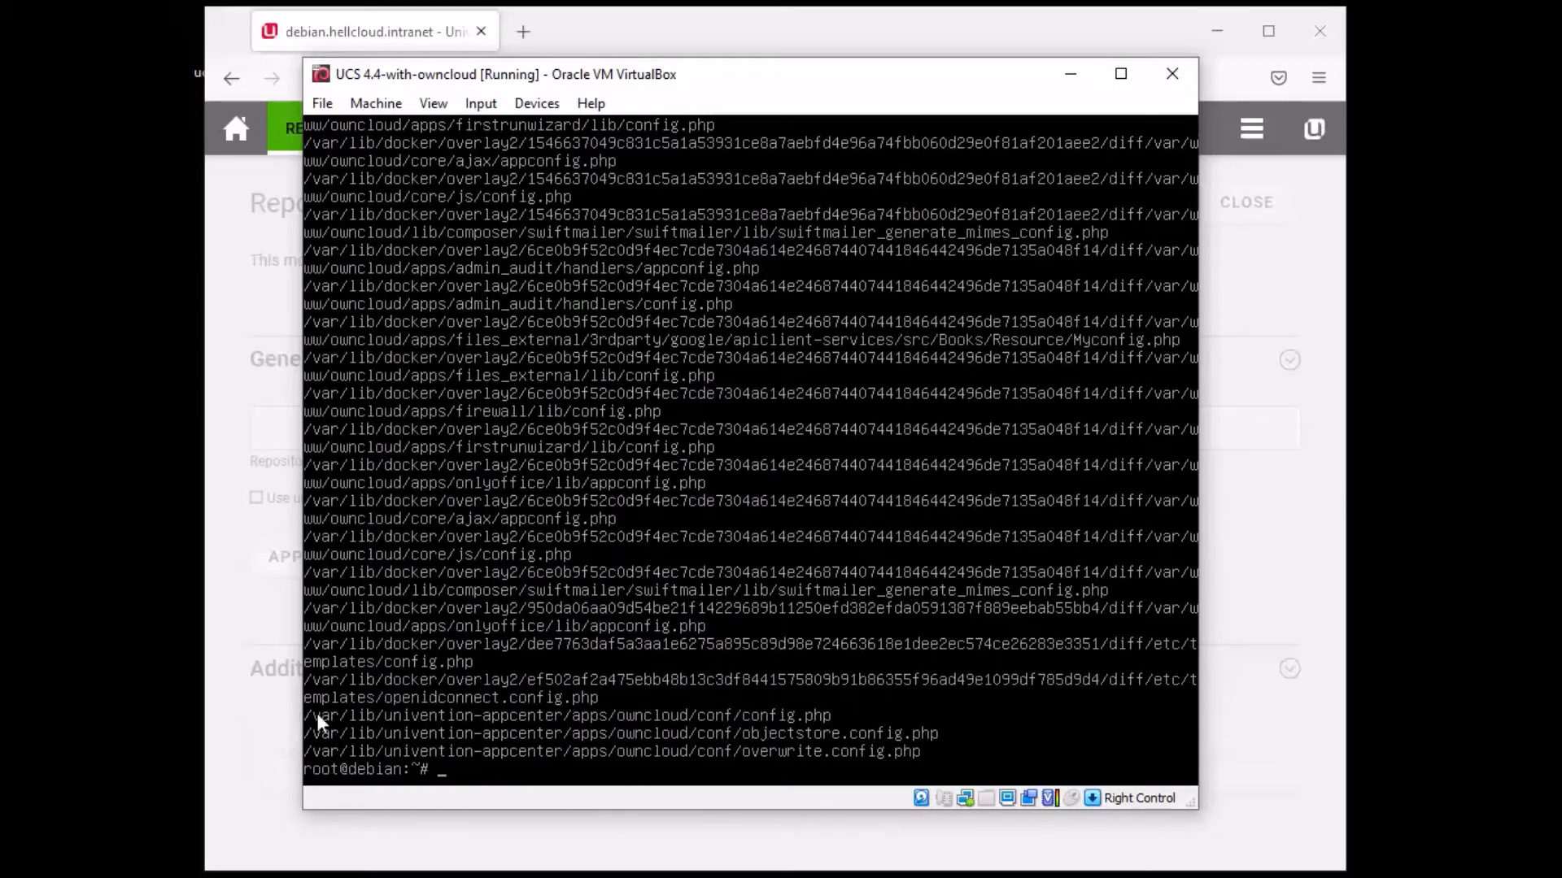
{"action": "type", "text": "cd /var/lib/unienti"}
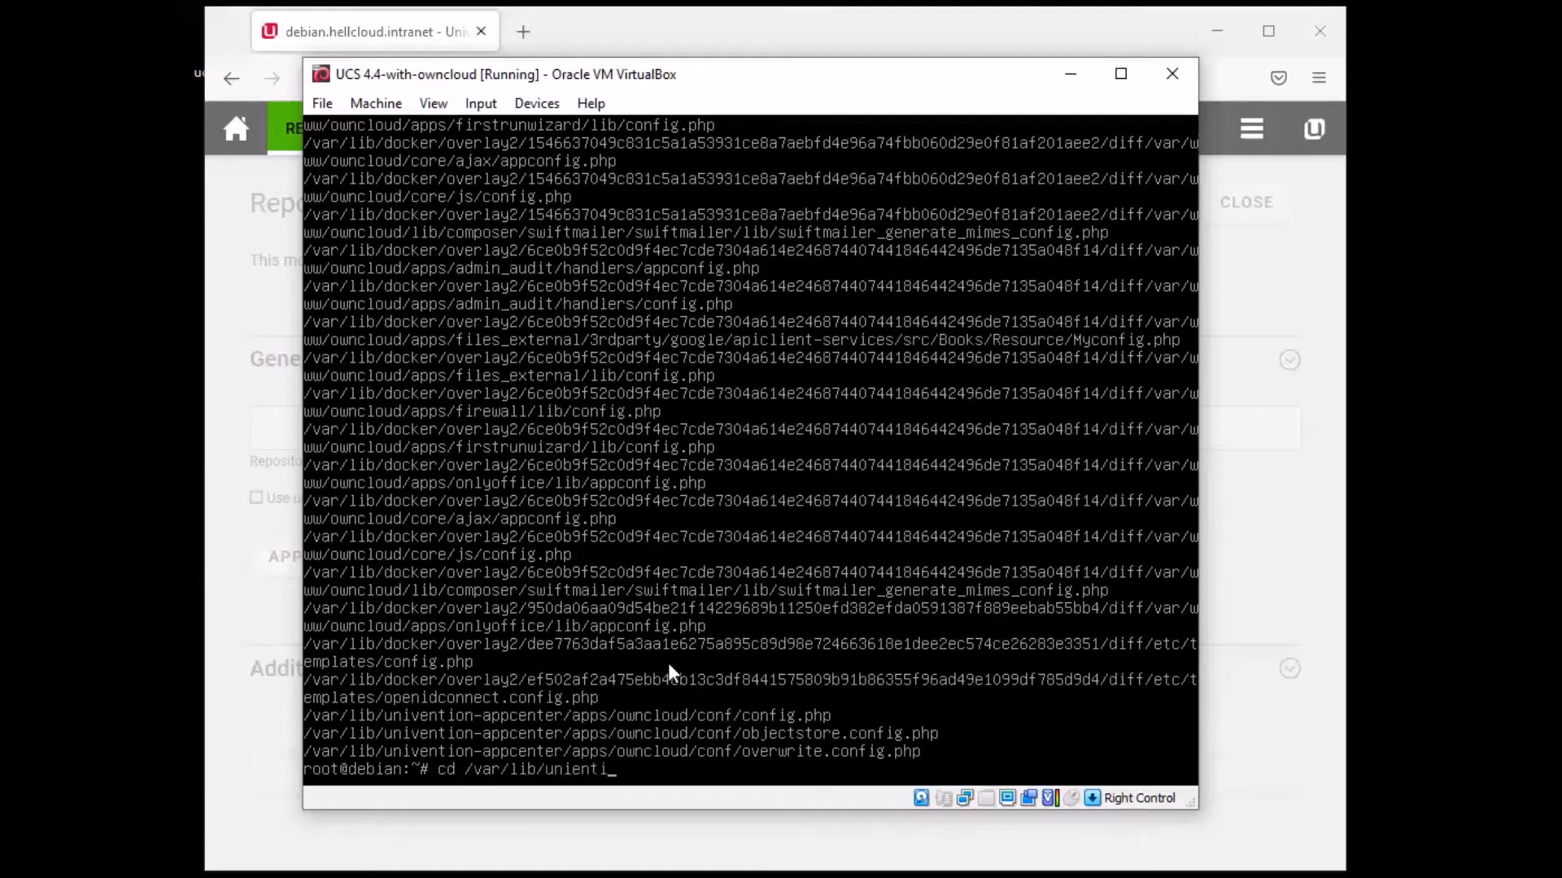
{"action": "type", "text": "on-appcen"}
{"action": "type", "text": "ter"}
{"action": "type", "text": "/apps"}
{"action": "type", "text": "/ownclou"}
{"action": "type", "text": "d"}
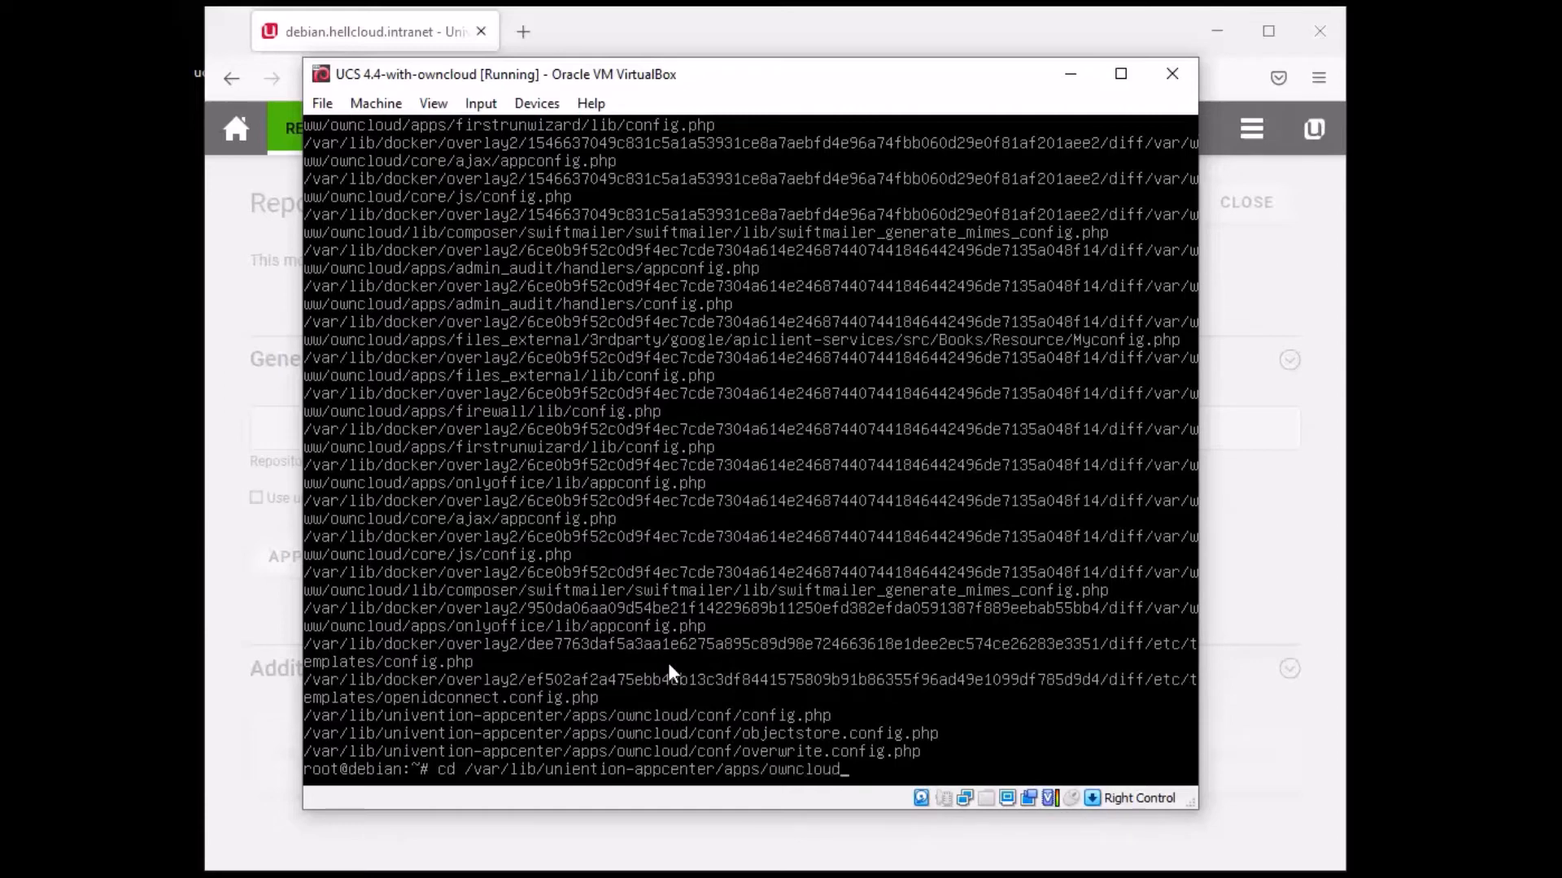
{"action": "type", "text": "/conf/config.php"}
{"action": "key", "text": "Left"}
{"action": "key", "text": "Left"}
{"action": "key", "text": "Left"}
{"action": "key", "text": "Left"}
{"action": "key", "text": "Left"}
{"action": "key", "text": "Left"}
{"action": "key", "text": "Left"}
{"action": "key", "text": "Left"}
{"action": "key", "text": "Left"}
{"action": "key", "text": "Left"}
{"action": "key", "text": "Left"}
{"action": "key", "text": "Left"}
{"action": "key", "text": "Left"}
{"action": "key", "text": "Left"}
{"action": "key", "text": "BackSpace"}
{"action": "key", "text": "BackSpace"}
- Open the path in nano, exit, and retry it as cd into the conf folder
{"action": "type", "text": "nano"}
{"action": "key", "text": "Return"}
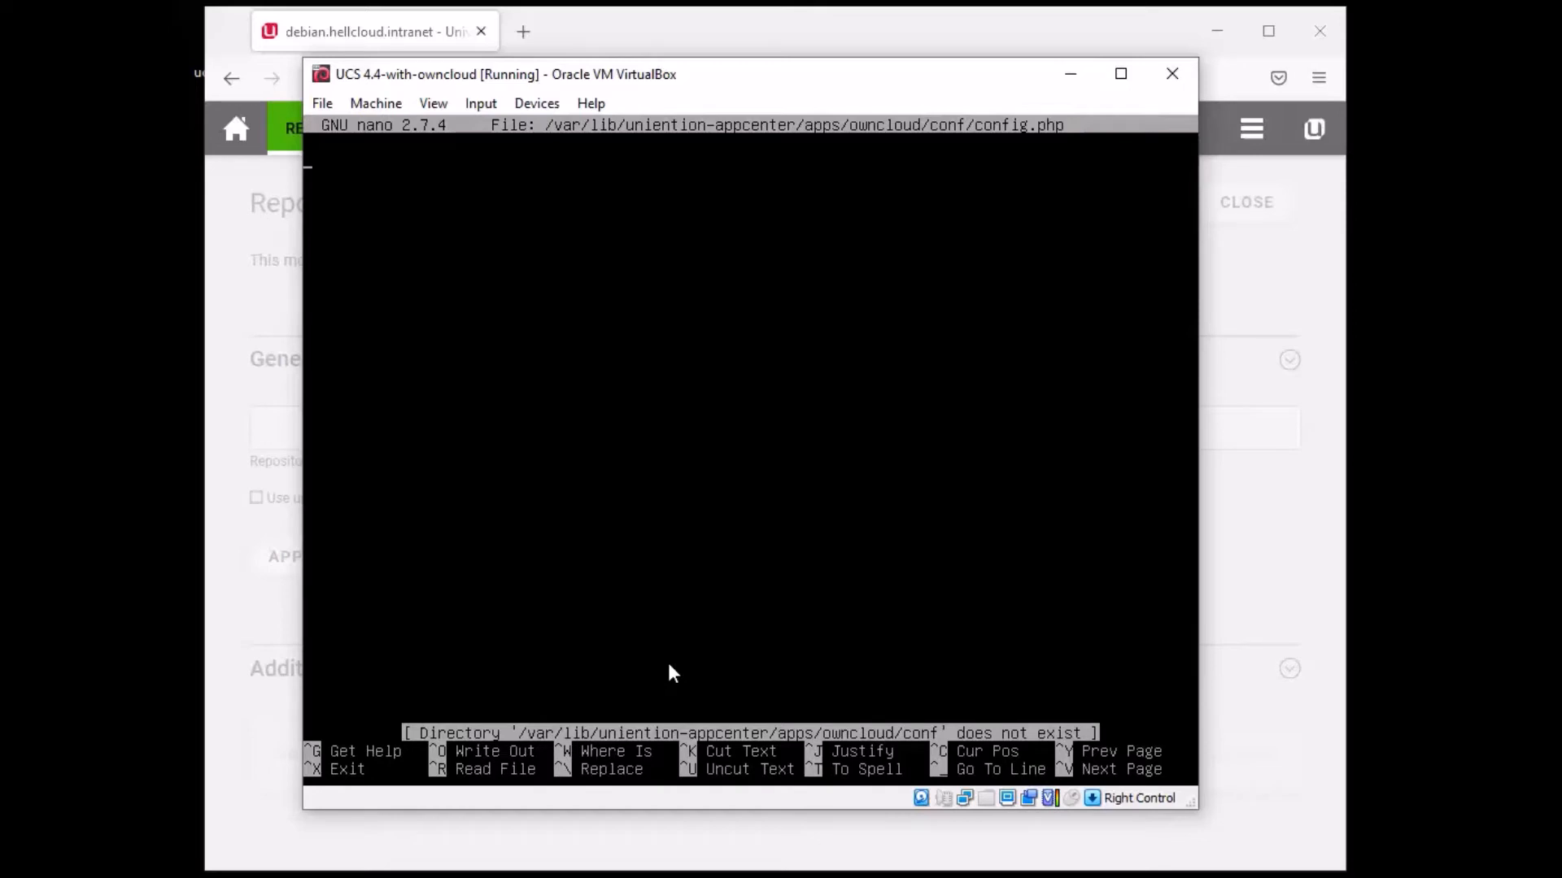
{"action": "key", "text": "ctrl+x"}
{"action": "key", "text": "Up"}
{"action": "key", "text": "Left"}
{"action": "key", "text": "Left"}
{"action": "key", "text": "Left"}
{"action": "key", "text": "Left"}
{"action": "key", "text": "Left"}
{"action": "key", "text": "BackSpace"}
{"action": "key", "text": "BackSpace"}
{"action": "key", "text": "BackSpace"}
{"action": "key", "text": "BackSpace"}
{"action": "key", "text": "BackSpace"}
{"action": "key", "text": "BackSpace"}
{"action": "key", "text": "BackSpace"}
{"action": "key", "text": "BackSpace"}
{"action": "key", "text": "BackSpace"}
{"action": "key", "text": "BackSpace"}
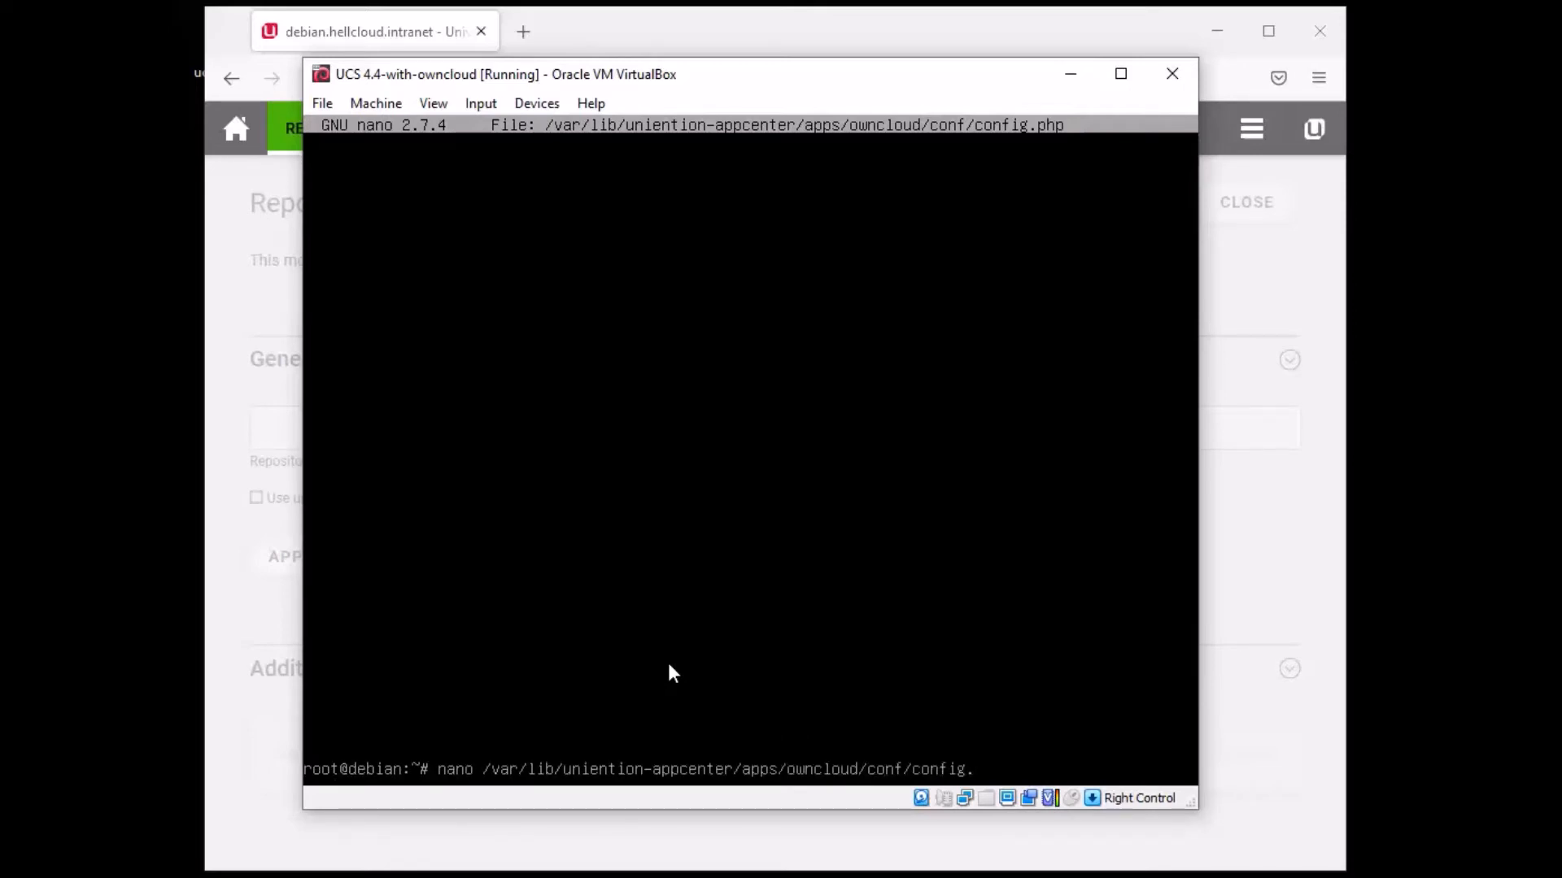
{"action": "key", "text": "Left"}
{"action": "key", "text": "Left"}
{"action": "key", "text": "Left"}
{"action": "key", "text": "Left"}
{"action": "key", "text": "Left"}
{"action": "key", "text": "Left"}
{"action": "key", "text": "Left"}
{"action": "key", "text": "Left"}
{"action": "key", "text": "Left"}
{"action": "key", "text": "Left"}
{"action": "key", "text": "Left"}
{"action": "key", "text": "Left"}
{"action": "key", "text": "Left"}
{"action": "key", "text": "Left"}
{"action": "key", "text": "Left"}
{"action": "key", "text": "BackSpace"}
{"action": "key", "text": "BackSpace"}
{"action": "key", "text": "BackSpace"}
{"action": "key", "text": "BackSpace"}
{"action": "type", "text": "cd"}
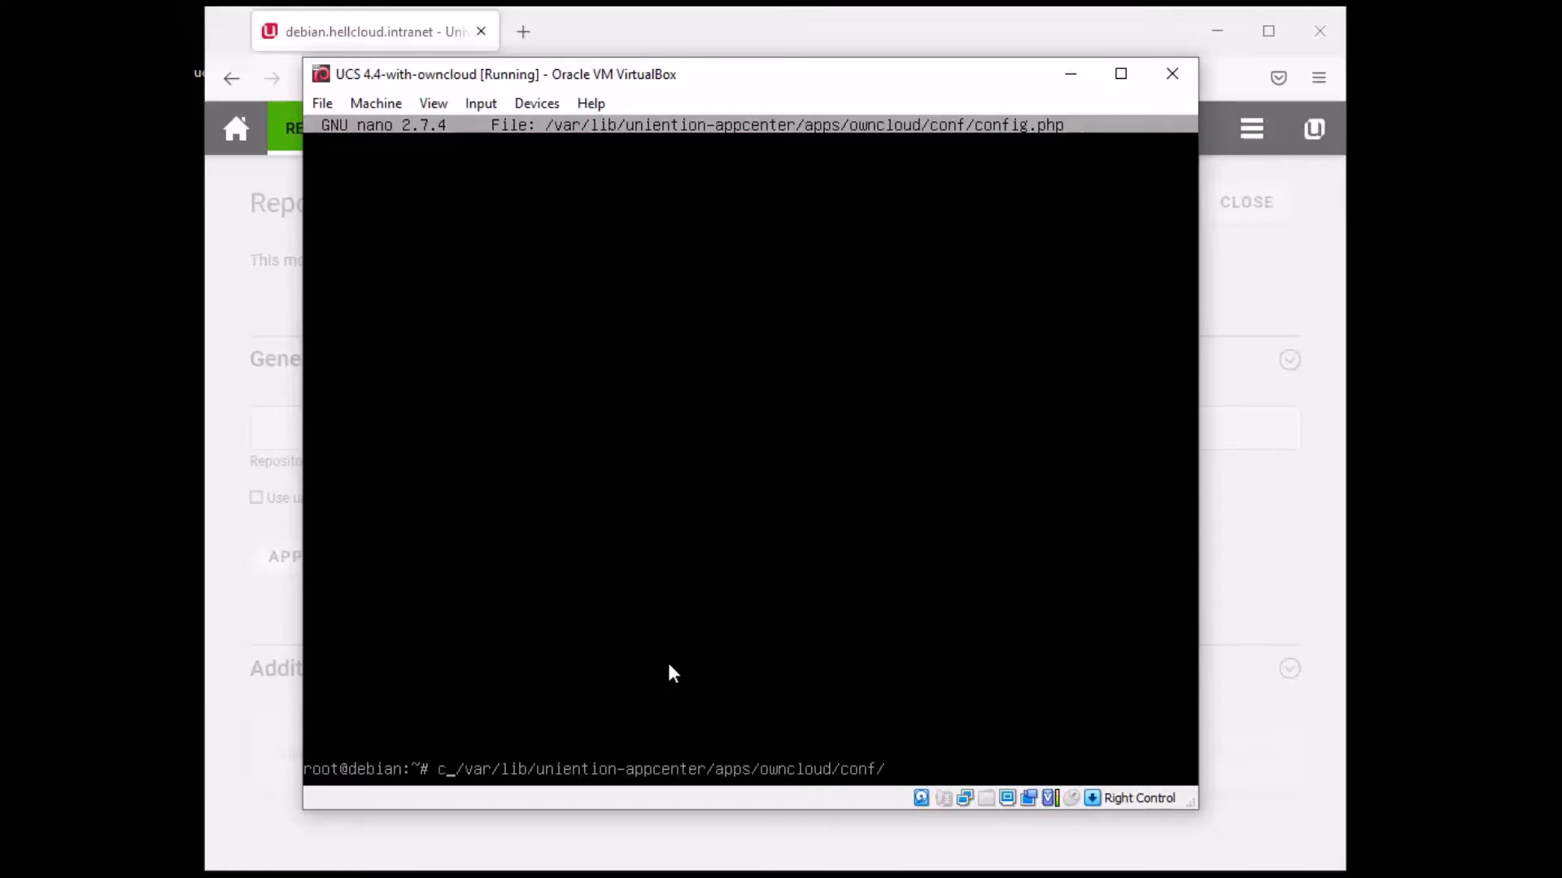
{"action": "key", "text": "Return"}
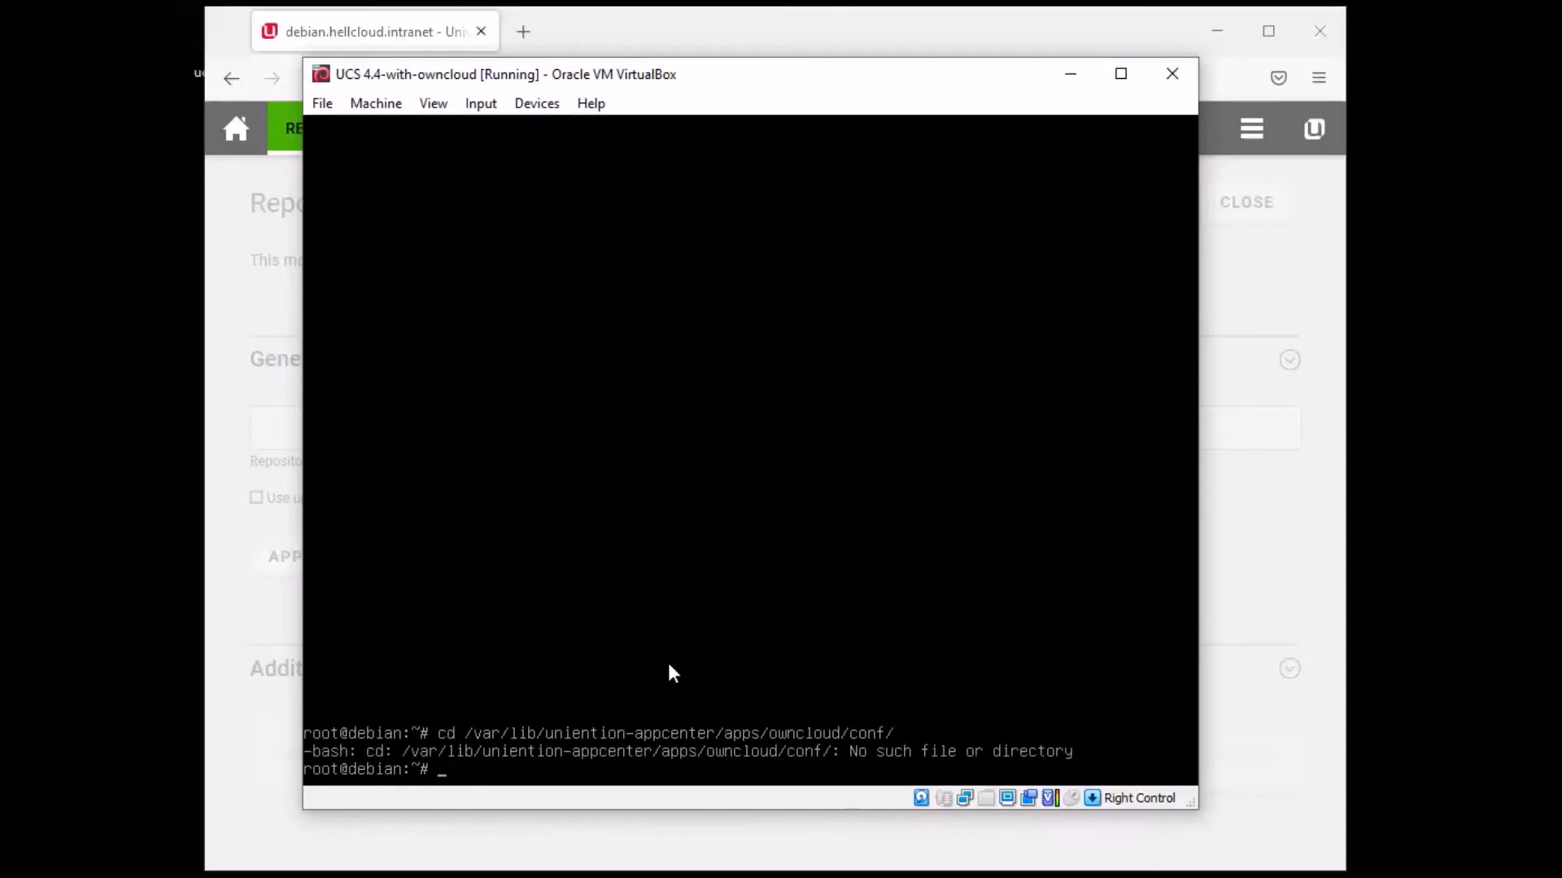
- Retry cd with the path trimmed back to owncloud, apps, then the app-center folder
{"action": "key", "text": "Up"}
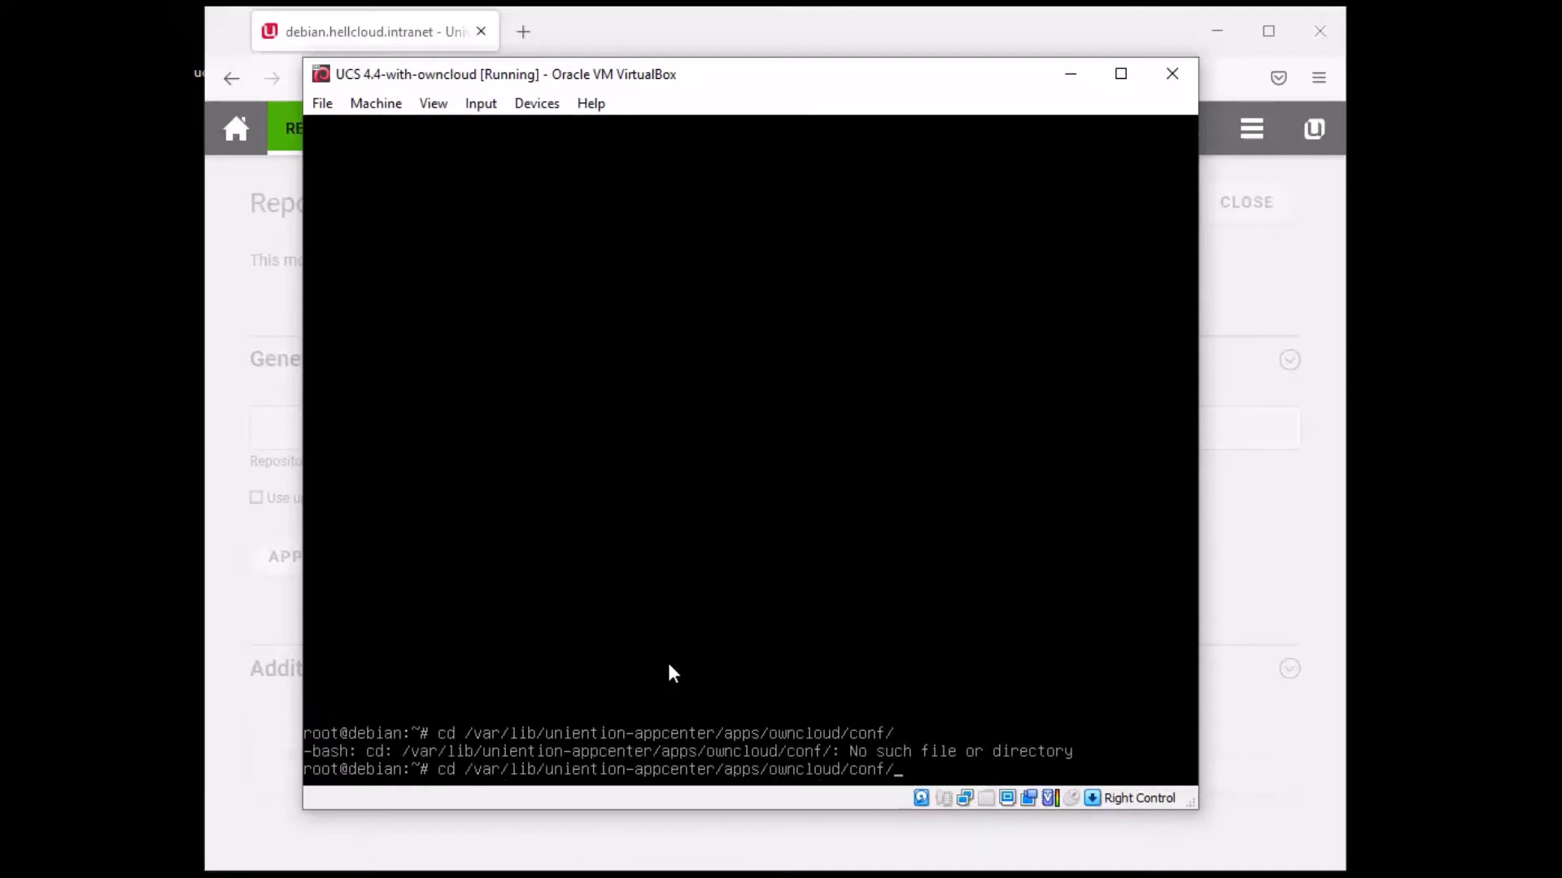
{"action": "key", "text": "BackSpace"}
{"action": "key", "text": "BackSpace"}
{"action": "key", "text": "BackSpace"}
{"action": "key", "text": "BackSpace"}
{"action": "key", "text": "BackSpace"}
{"action": "key", "text": "Return"}
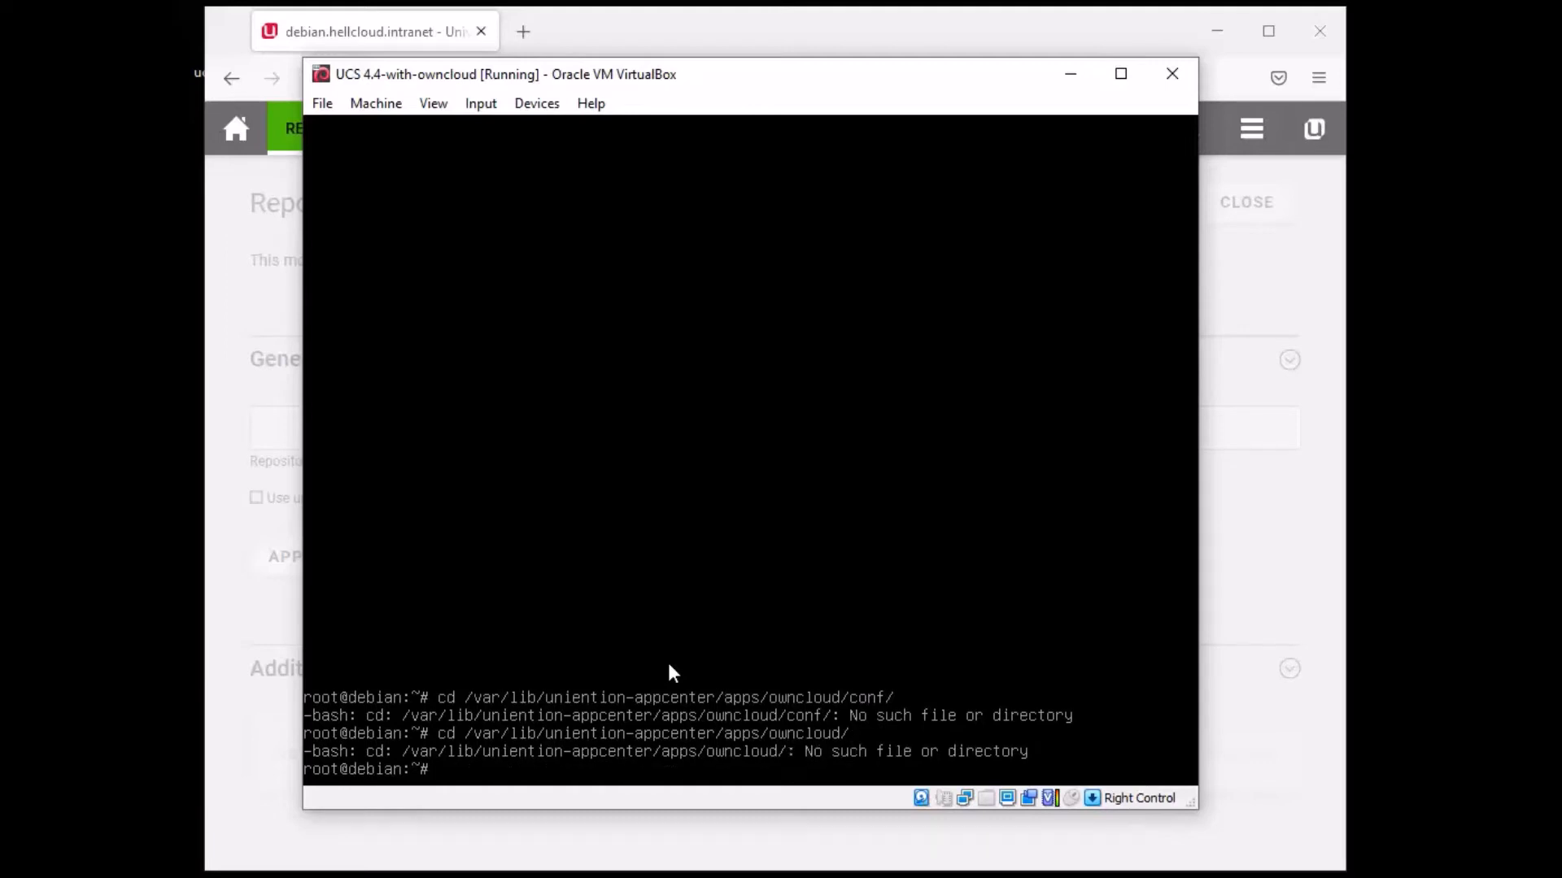
{"action": "key", "text": "Up"}
{"action": "key", "text": "BackSpace"}
{"action": "key", "text": "BackSpace"}
{"action": "key", "text": "BackSpace"}
{"action": "key", "text": "BackSpace"}
{"action": "key", "text": "BackSpace"}
{"action": "key", "text": "BackSpace"}
{"action": "key", "text": "BackSpace"}
{"action": "key", "text": "BackSpace"}
{"action": "key", "text": "BackSpace"}
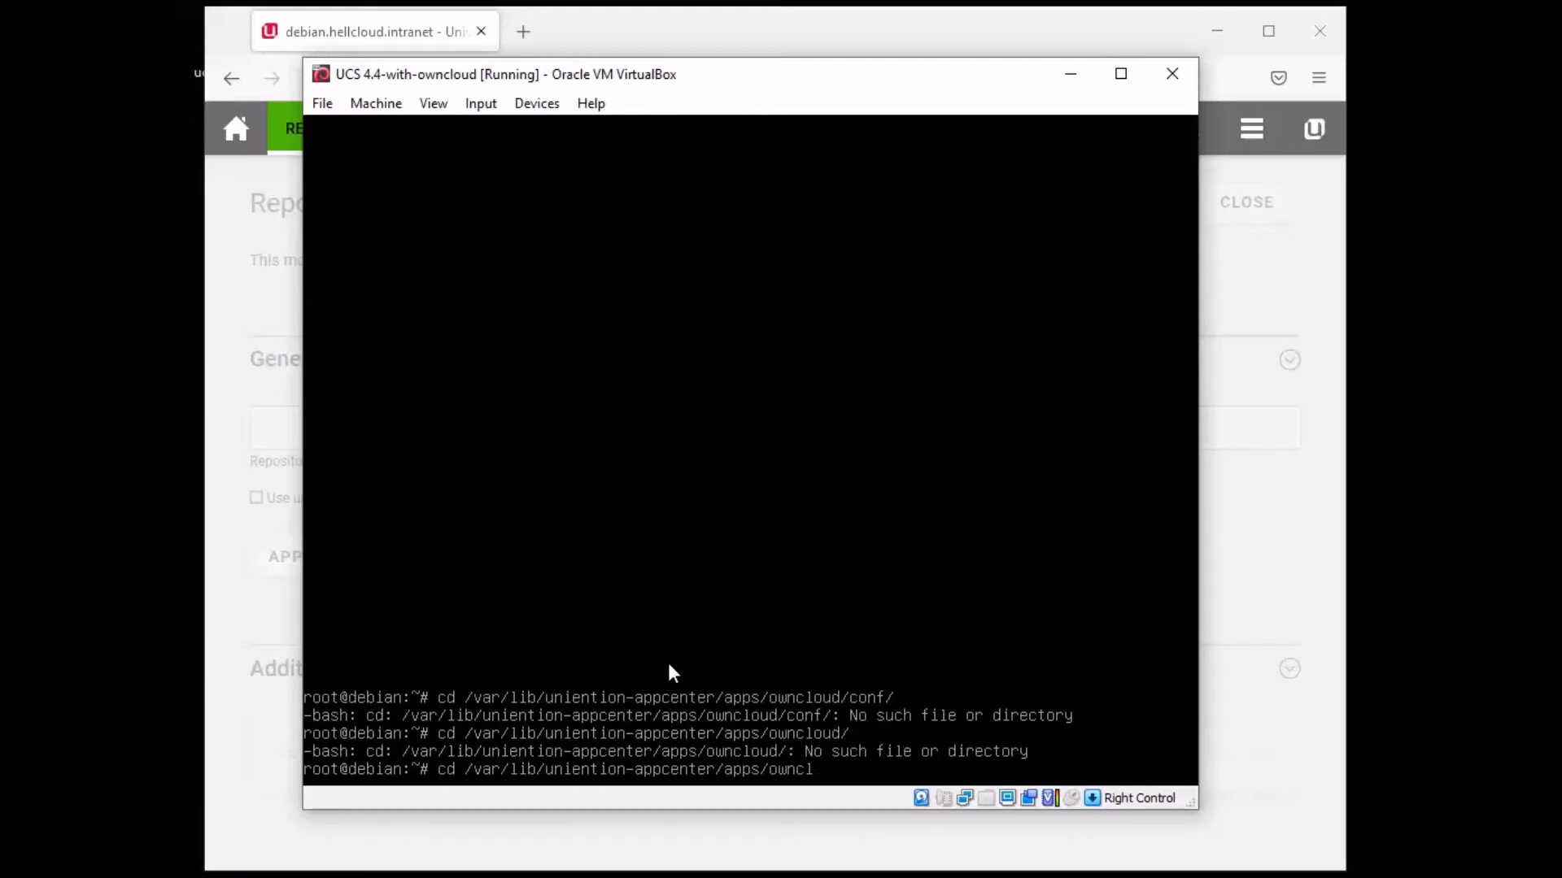
{"action": "key", "text": "Return"}
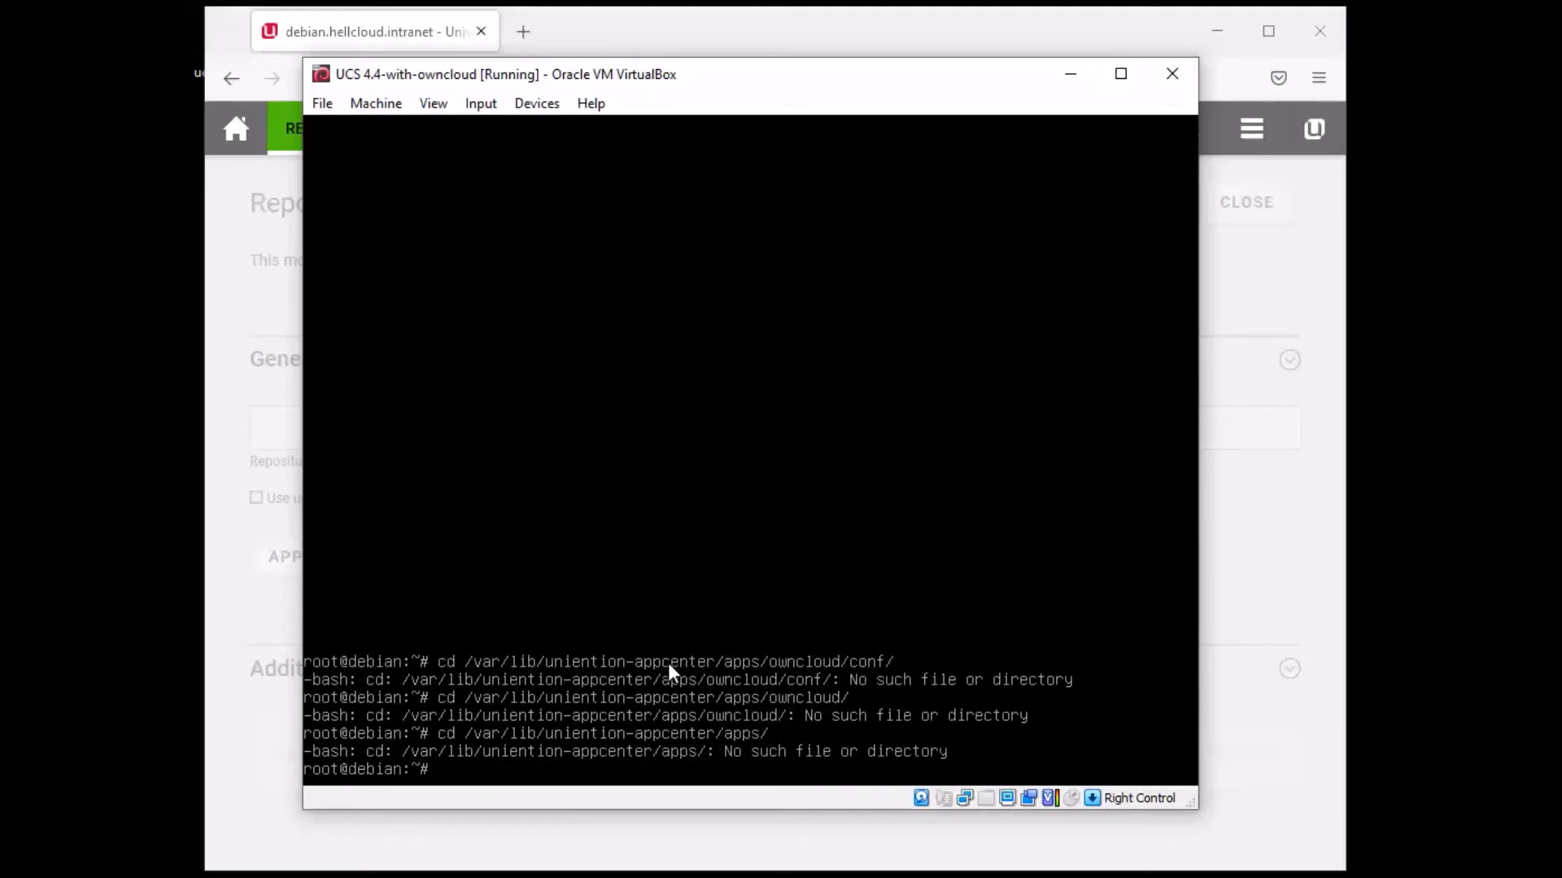
{"action": "key", "text": "Up"}
{"action": "key", "text": "BackSpace"}
{"action": "key", "text": "BackSpace"}
{"action": "key", "text": "BackSpace"}
{"action": "key", "text": "BackSpace"}
{"action": "key", "text": "BackSpace"}
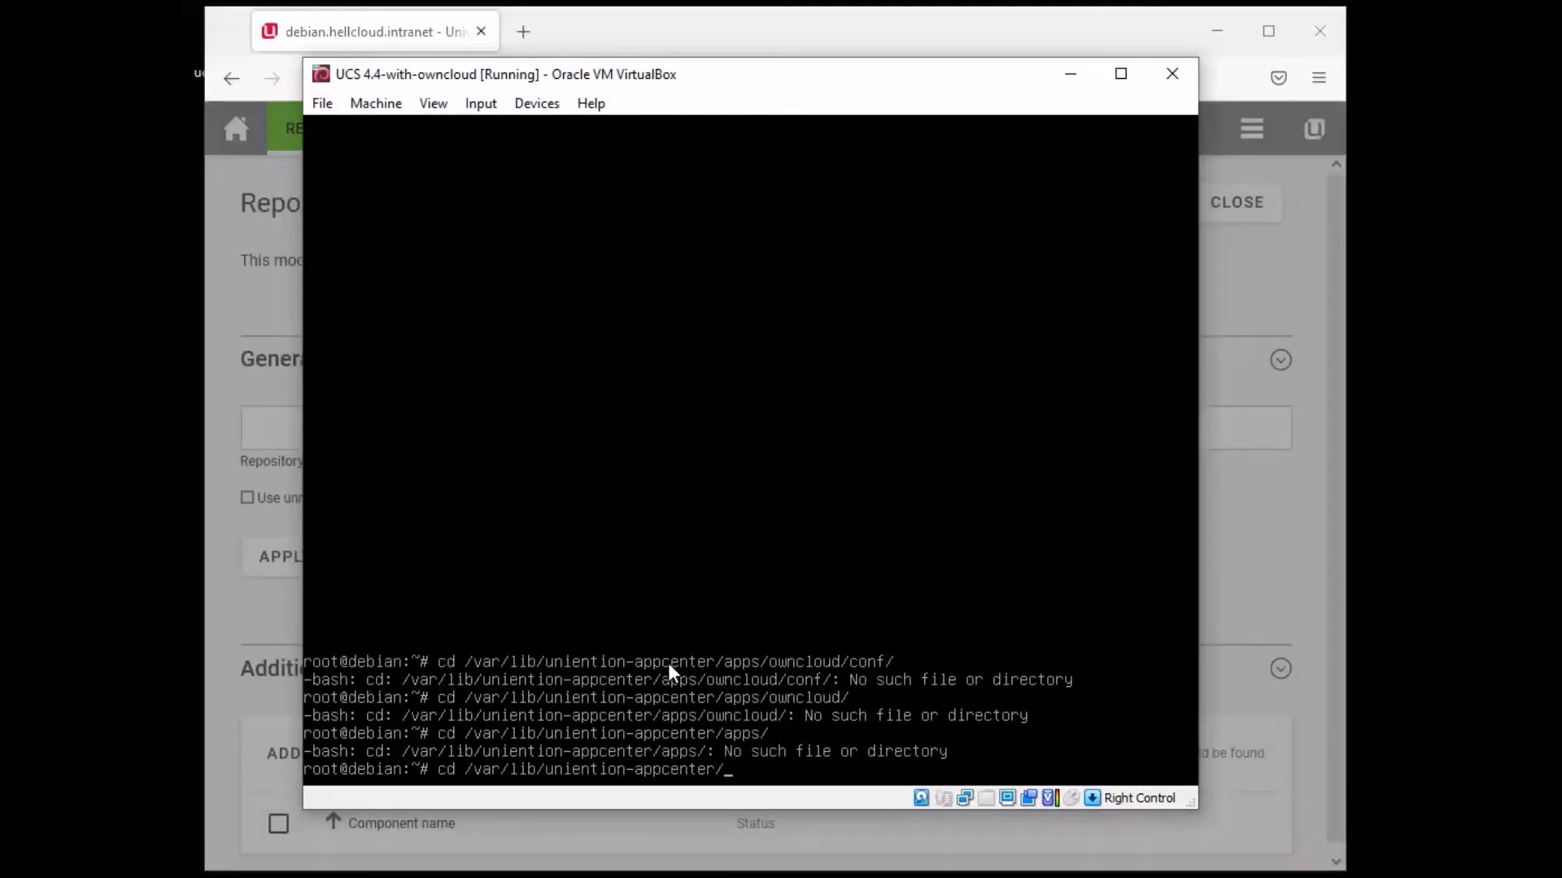
{"action": "key", "text": "Return"}
- Retry the app-center path without its trailing slash, then change into /var/lib
{"action": "key", "text": "Up"}
{"action": "key", "text": "BackSpace"}
{"action": "key", "text": "Return"}
{"action": "key", "text": "Up"}
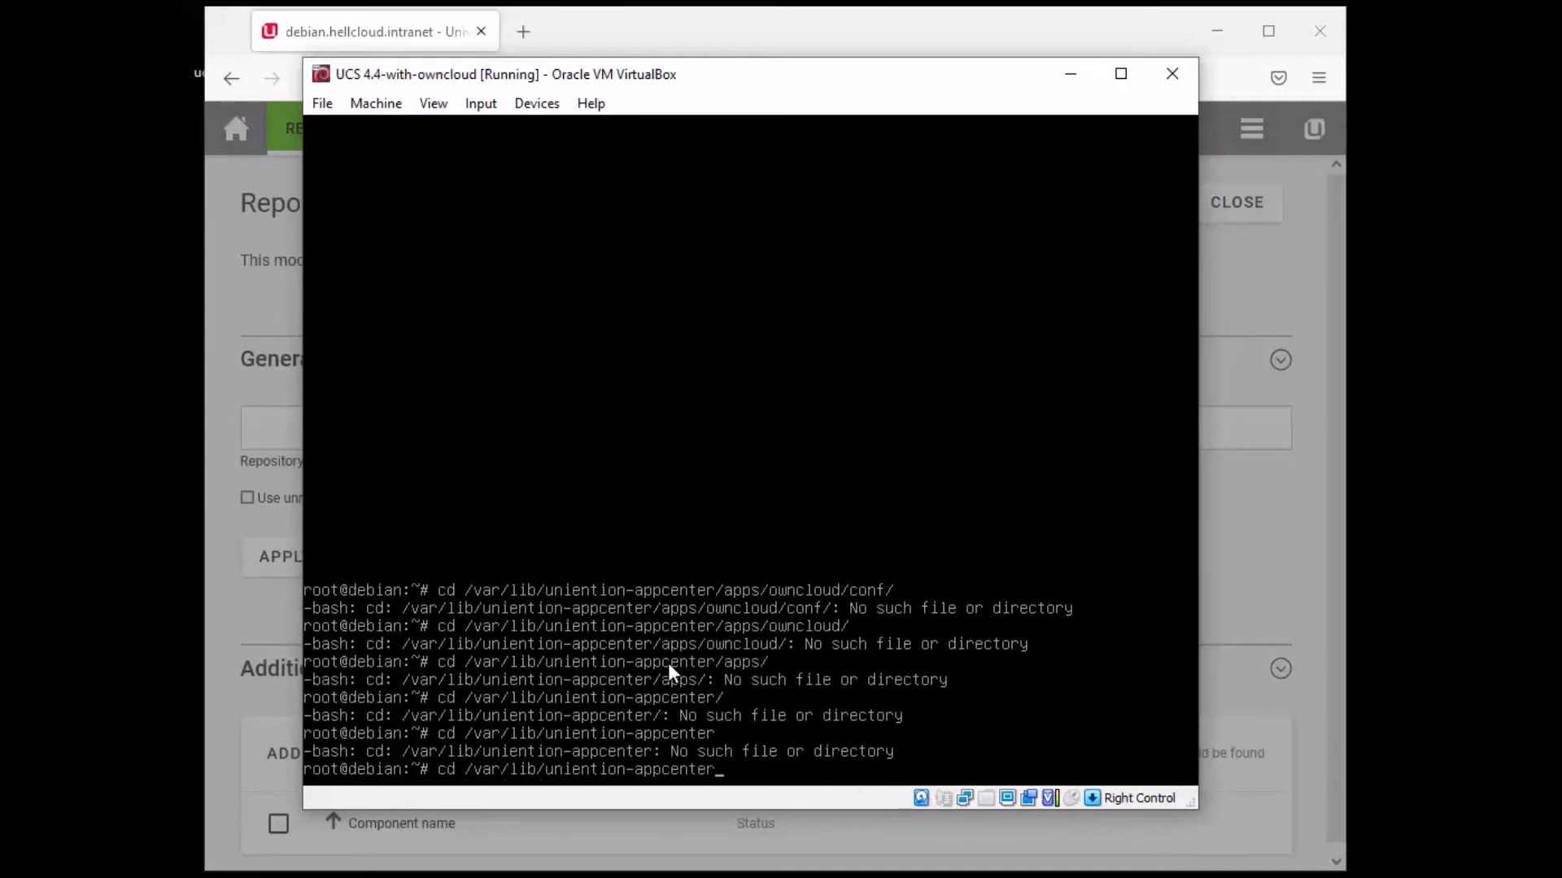
{"action": "key", "text": "BackSpace"}
{"action": "key", "text": "BackSpace"}
{"action": "key", "text": "BackSpace"}
{"action": "key", "text": "BackSpace"}
{"action": "key", "text": "BackSpace"}
{"action": "key", "text": "BackSpace"}
{"action": "key", "text": "BackSpace"}
{"action": "key", "text": "BackSpace"}
{"action": "key", "text": "BackSpace"}
{"action": "key", "text": "BackSpace"}
{"action": "key", "text": "BackSpace"}
{"action": "key", "text": "BackSpace"}
{"action": "key", "text": "BackSpace"}
{"action": "key", "text": "BackSpace"}
{"action": "key", "text": "BackSpace"}
{"action": "key", "text": "BackSpace"}
{"action": "key", "text": "BackSpace"}
{"action": "key", "text": "BackSpace"}
{"action": "key", "text": "BackSpace"}
{"action": "key", "text": "BackSpace"}
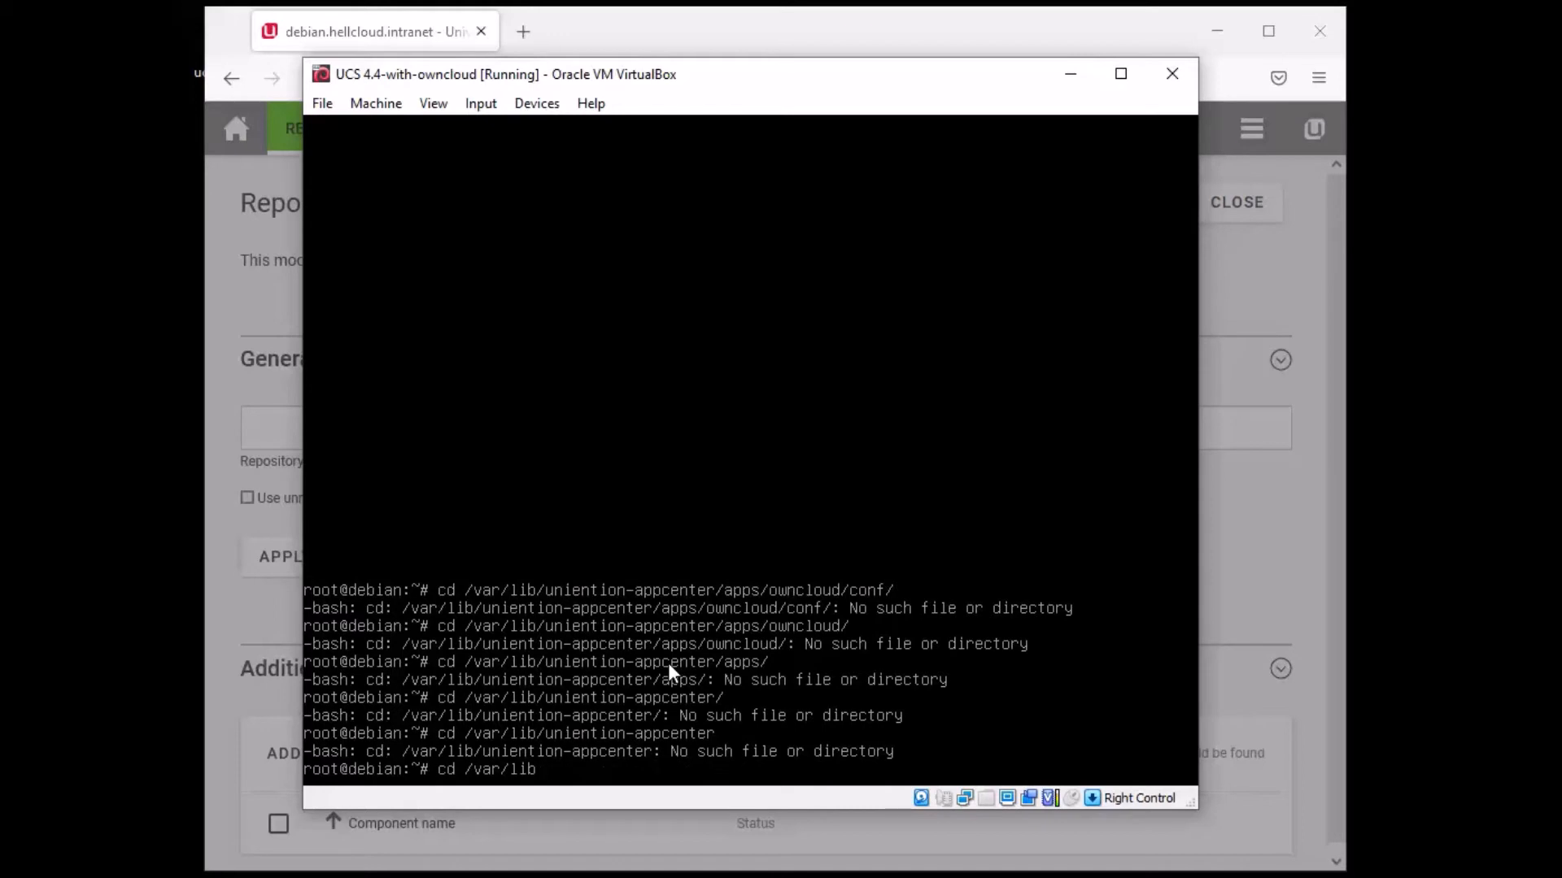
{"action": "key", "text": "Return"}
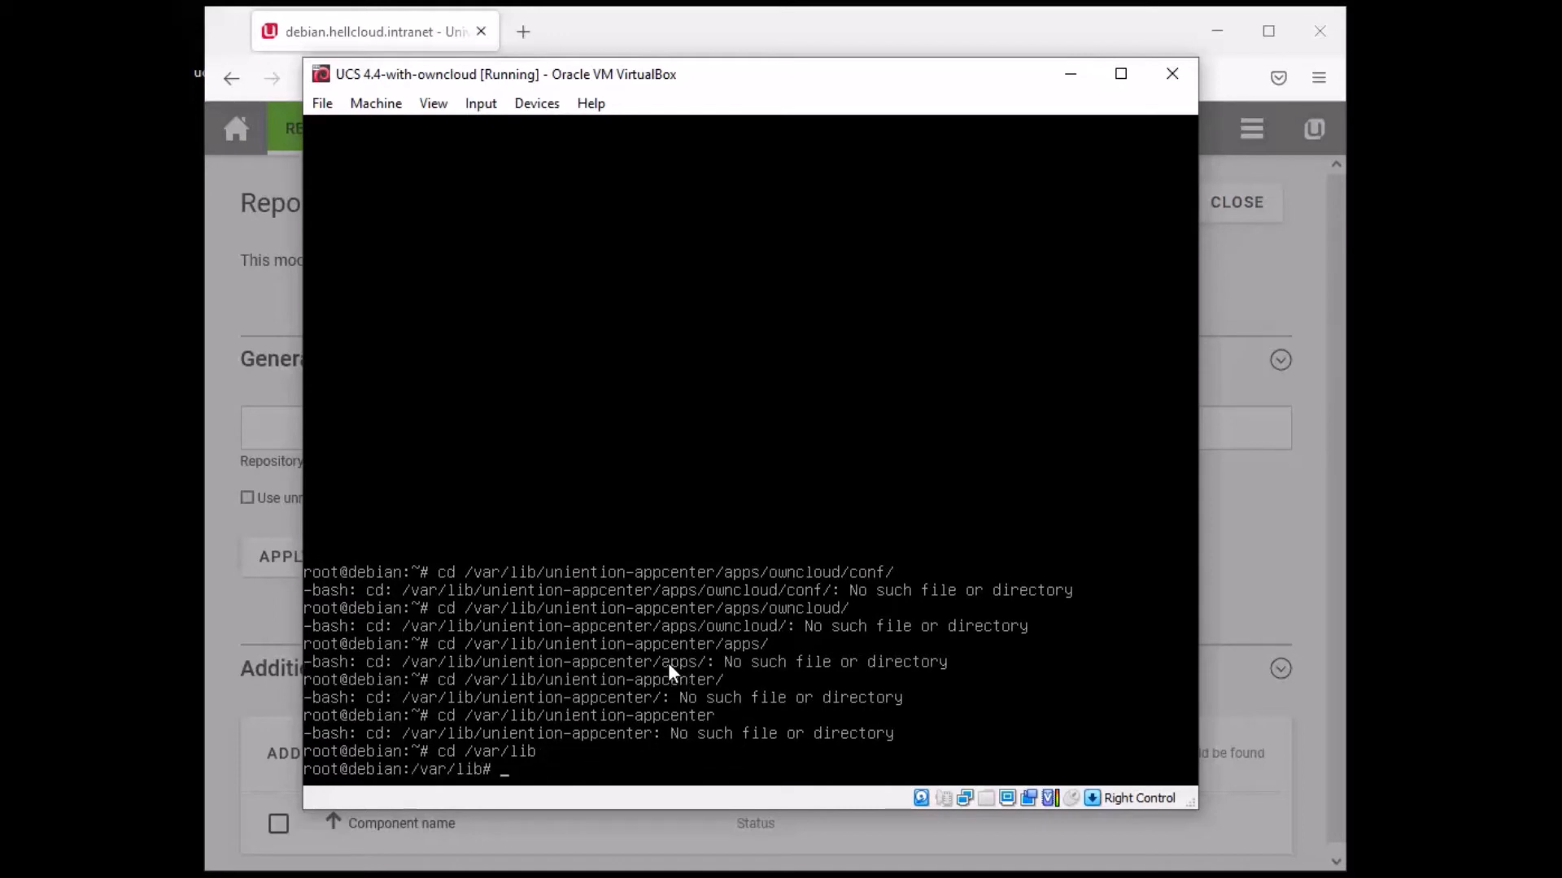
- List /var/lib, then enter univention-appcenter and list its contents
{"action": "type", "text": "ls"}
{"action": "key", "text": "Return"}
{"action": "type", "text": "cd "}
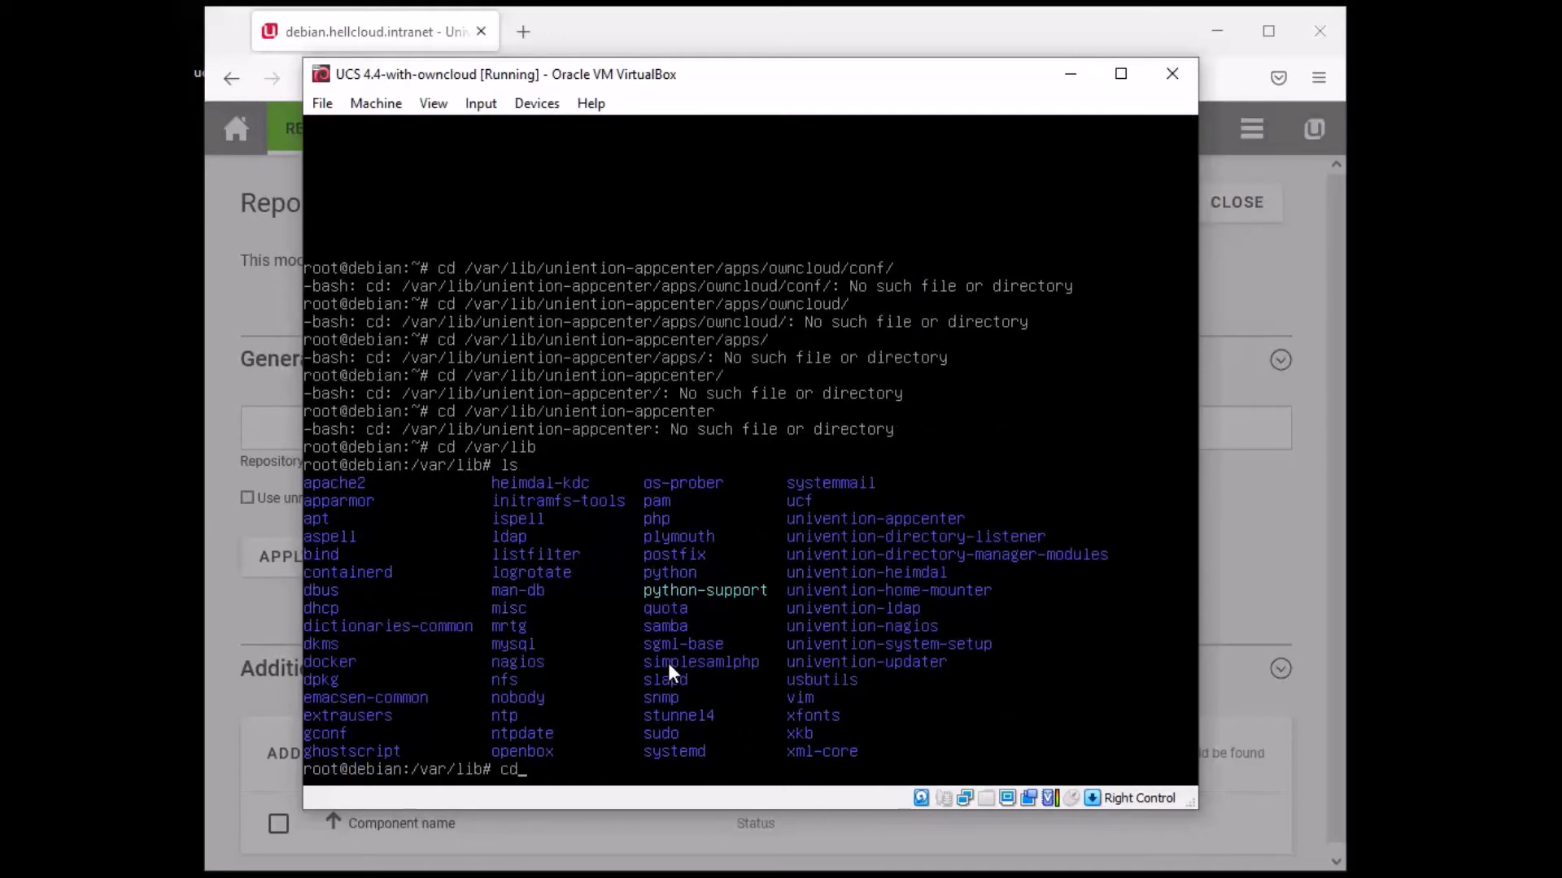
{"action": "type", "text": "univention-appcenter"}
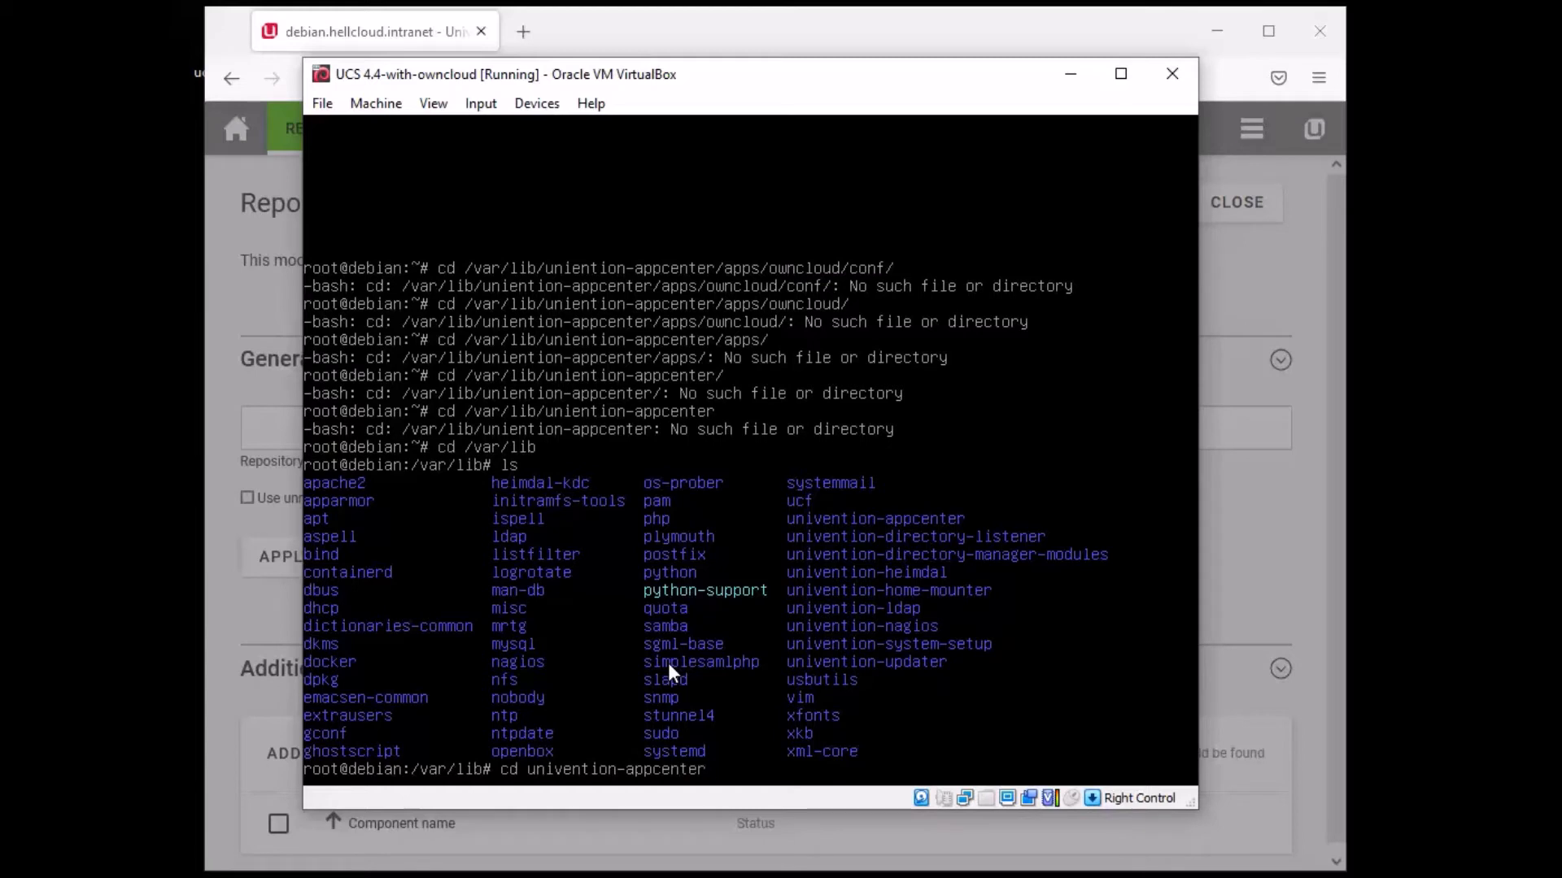
{"action": "key", "text": "Return"}
{"action": "type", "text": "ls"}
{"action": "key", "text": "Return"}
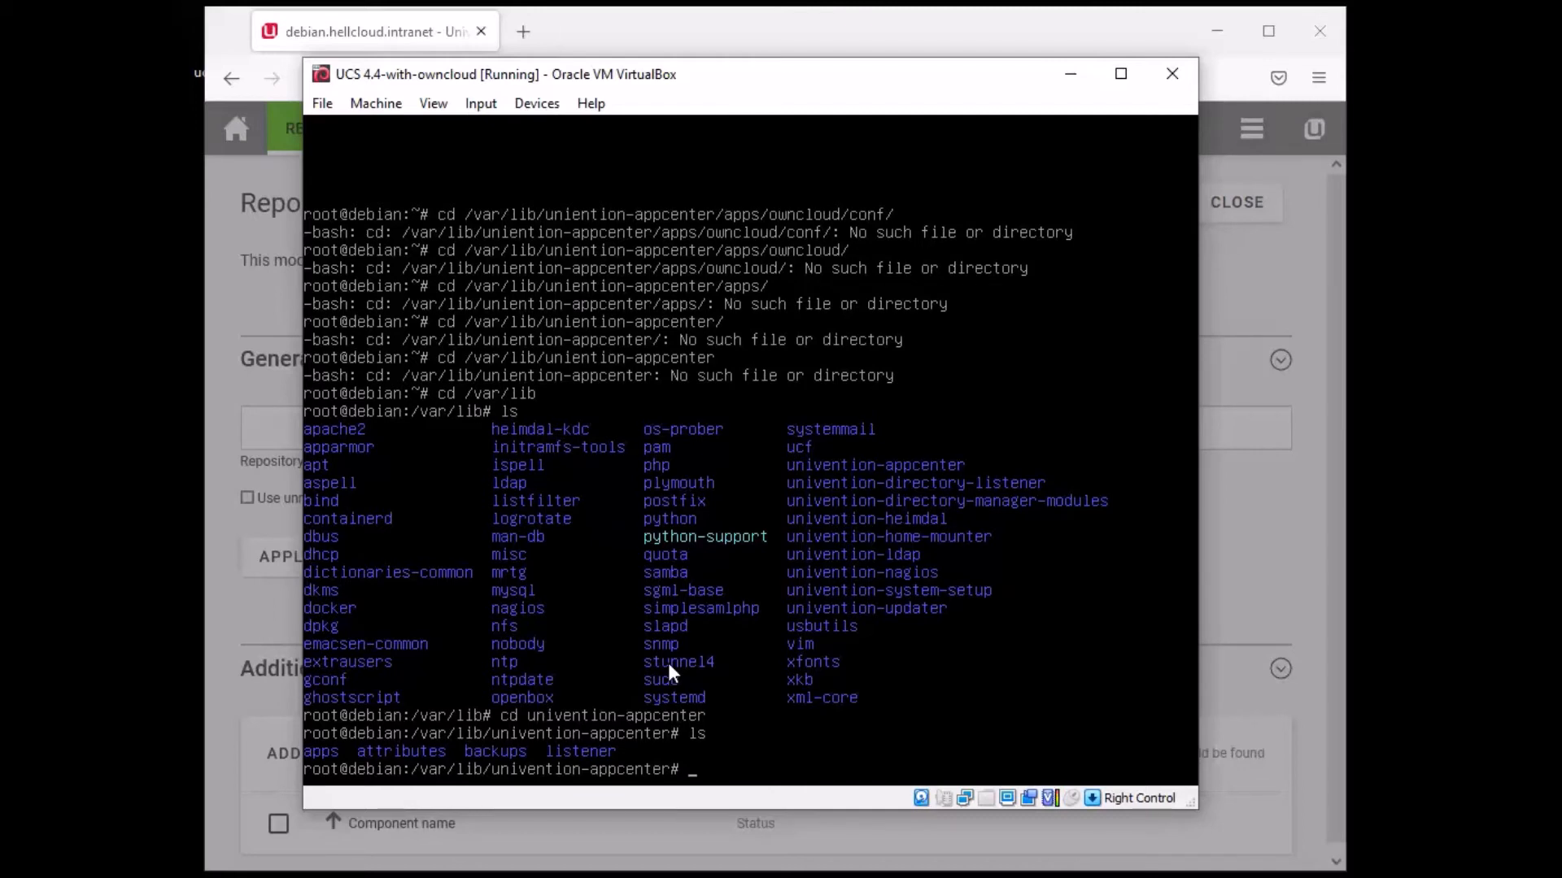
- Enter the apps folder and list it, then enter owncloud and list its contents
{"action": "type", "text": "cd pp"}
{"action": "key", "text": "BackSpace"}
{"action": "key", "text": "BackSpace"}
{"action": "type", "text": "apps"}
{"action": "key", "text": "Return"}
{"action": "type", "text": "ls"}
{"action": "key", "text": "Return"}
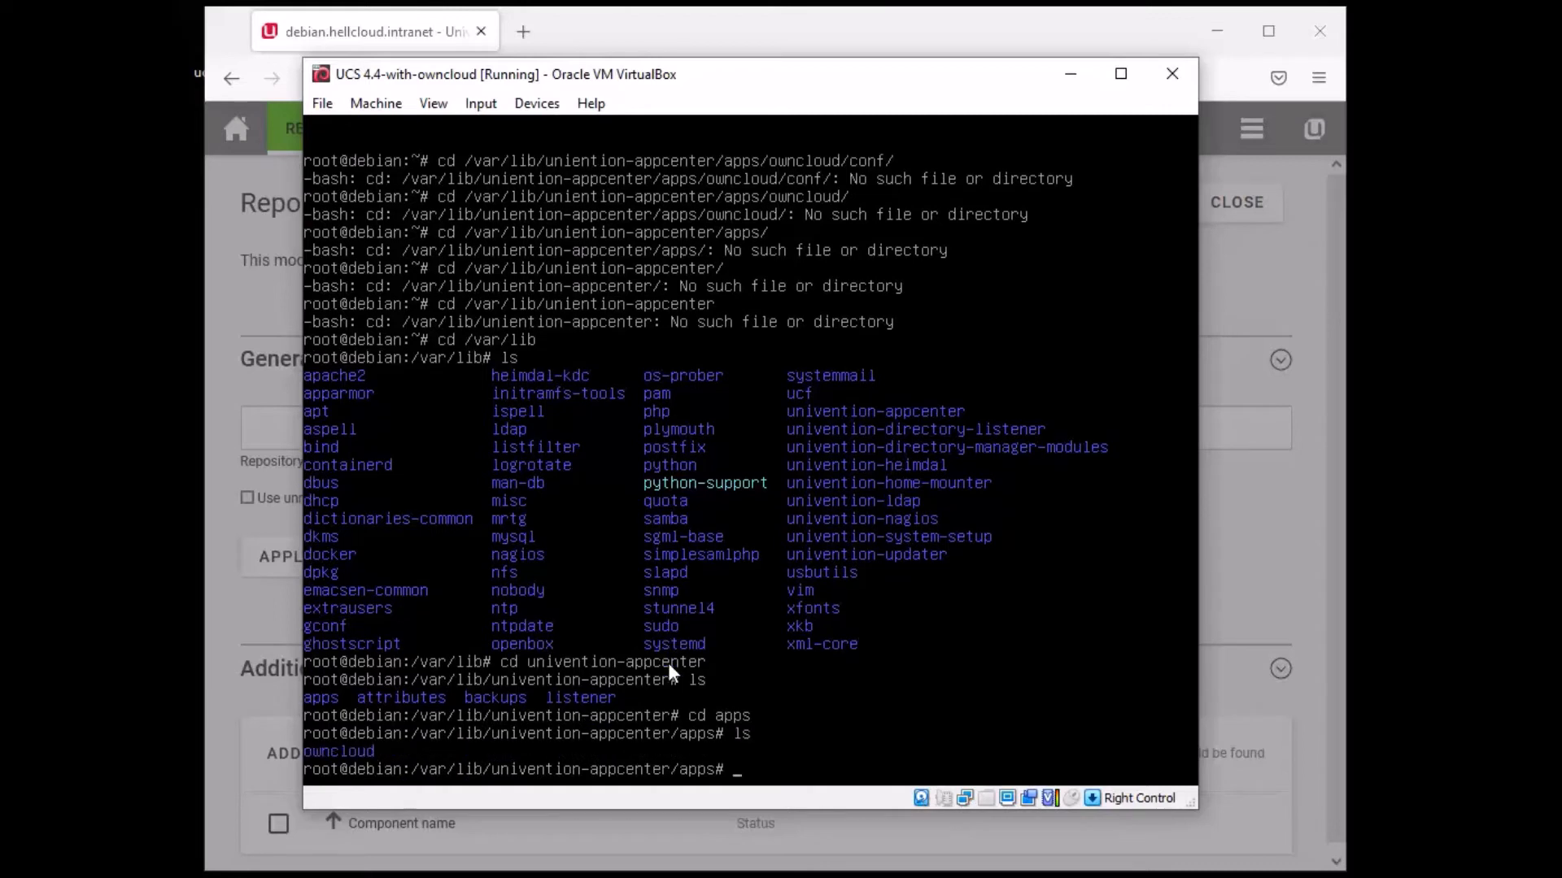
{"action": "type", "text": "cd owncloud"}
{"action": "key", "text": "Return"}
{"action": "type", "text": "ls"}
{"action": "key", "text": "Return"}
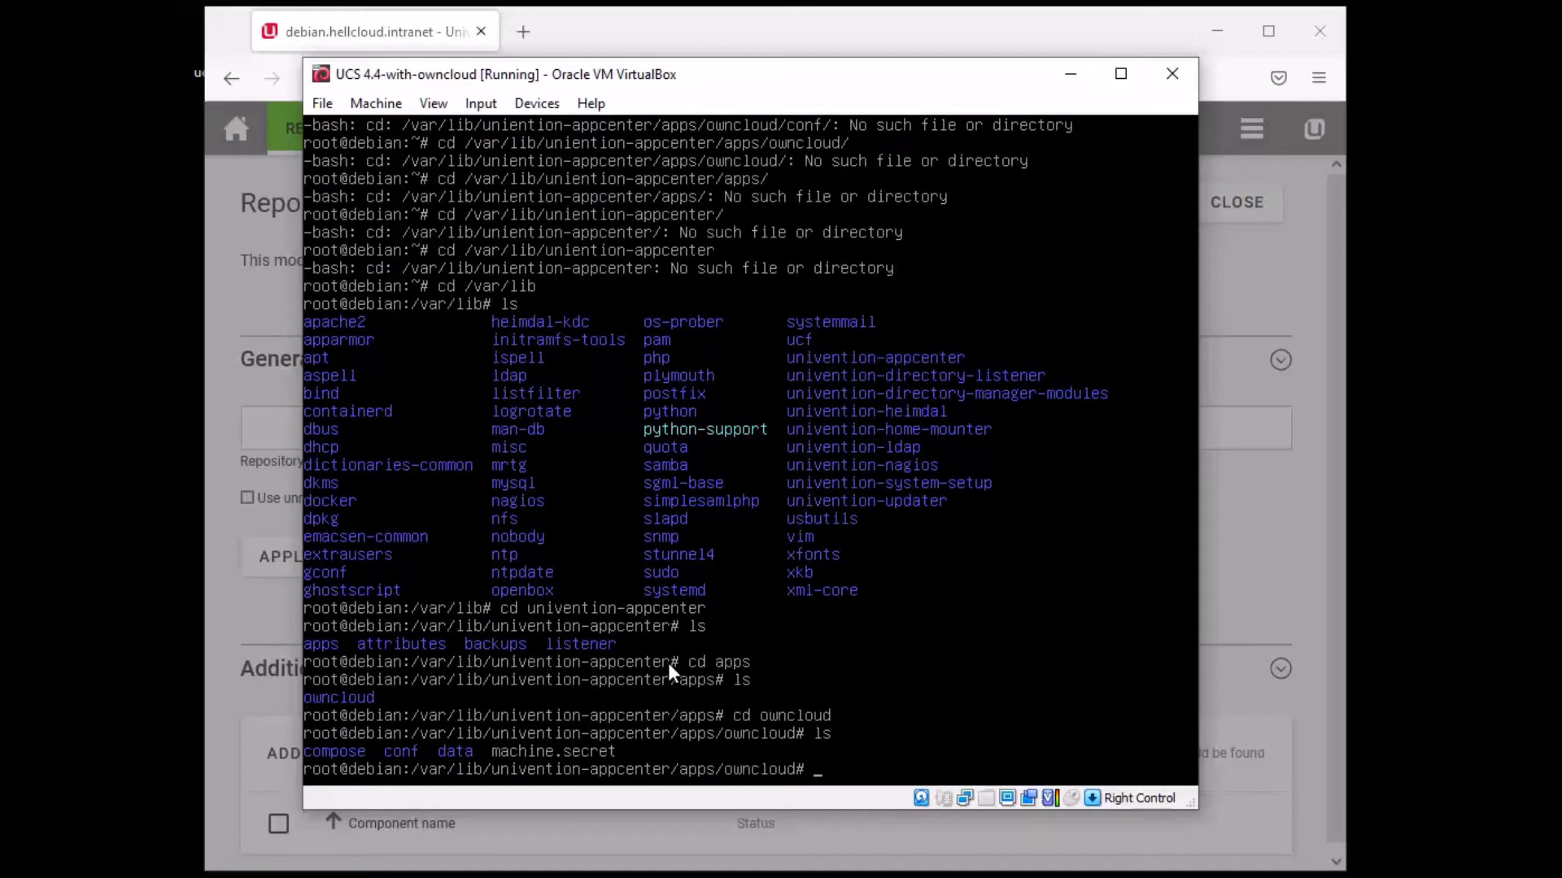
- Enter the conf folder, list its files, and prepare the nano config.php command
{"action": "type", "text": "cd conf"}
{"action": "key", "text": "Return"}
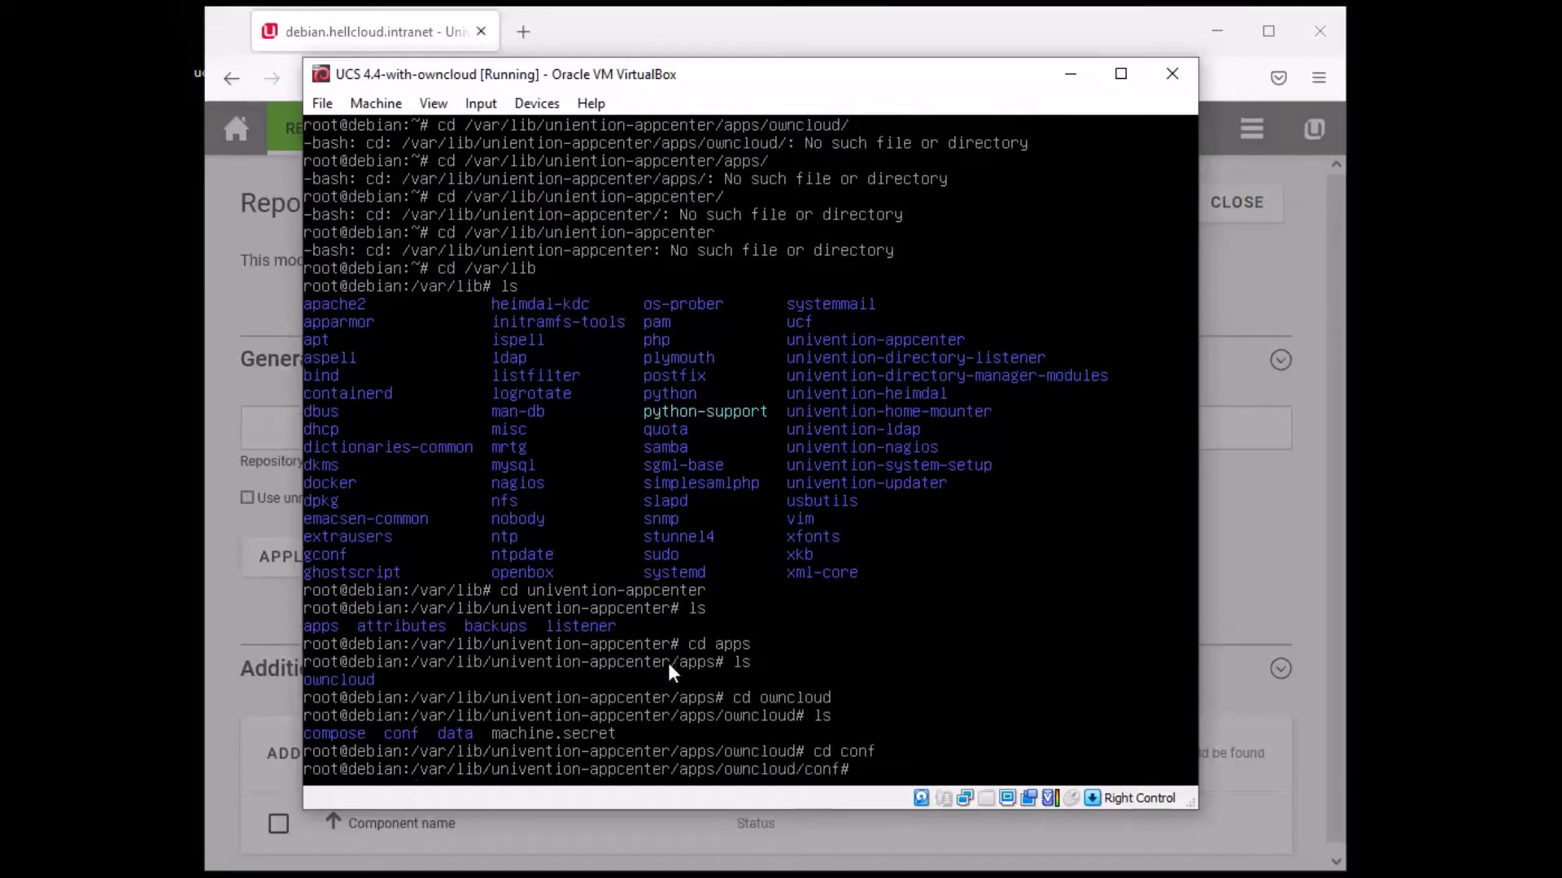
{"action": "type", "text": "ls"}
{"action": "key", "text": "Return"}
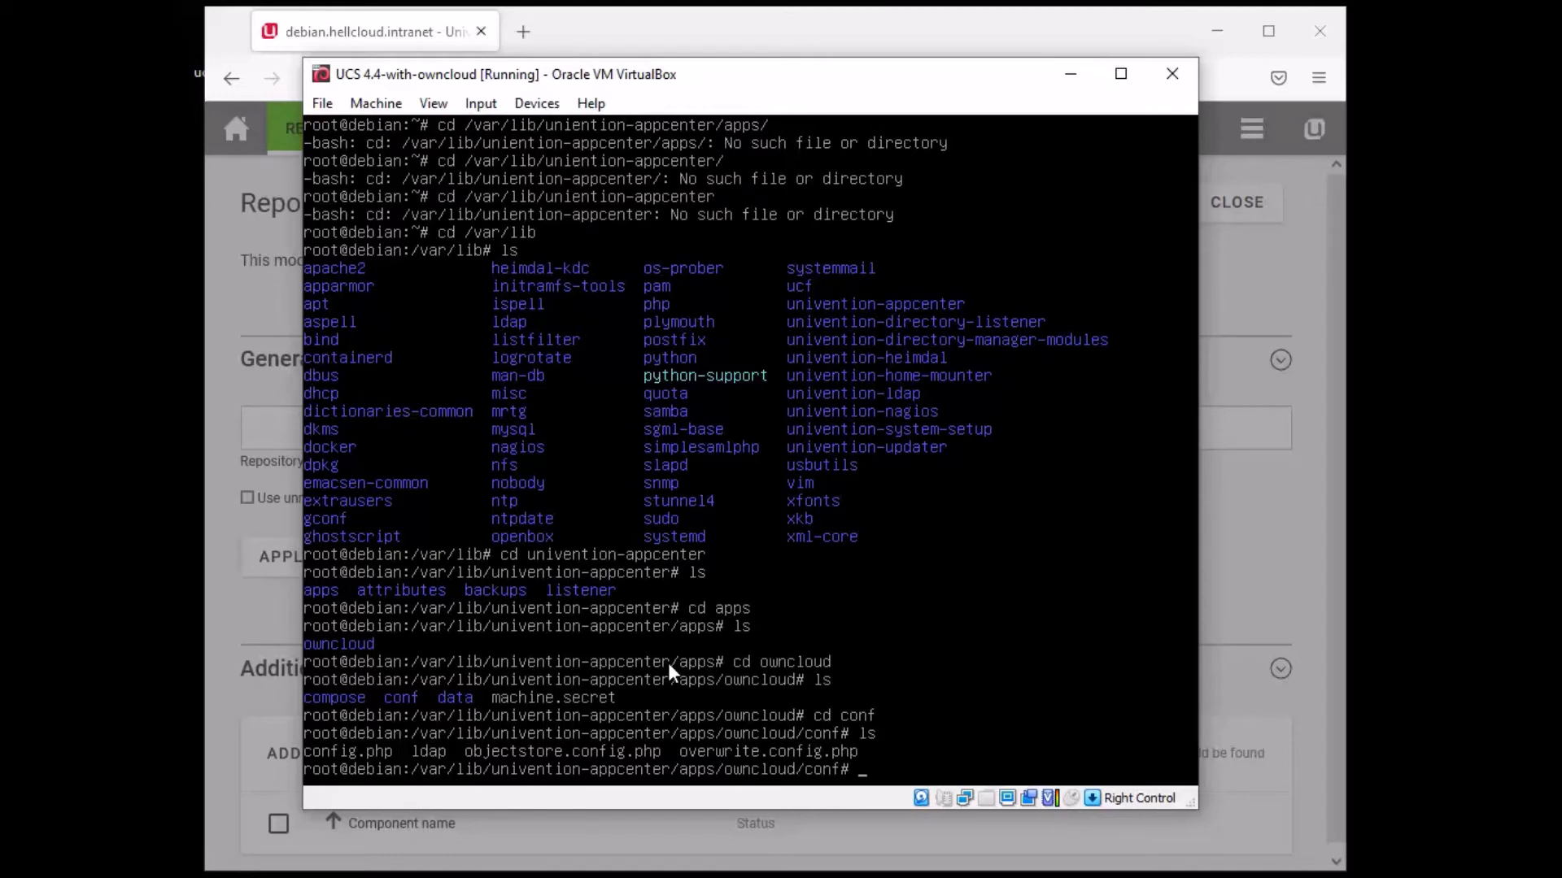
{"action": "type", "text": "nano config.php"}
- Open config.php in nano and page through trusted_domains, dbhost, dbname, memcache and redis settings
{"action": "key", "text": "Return"}
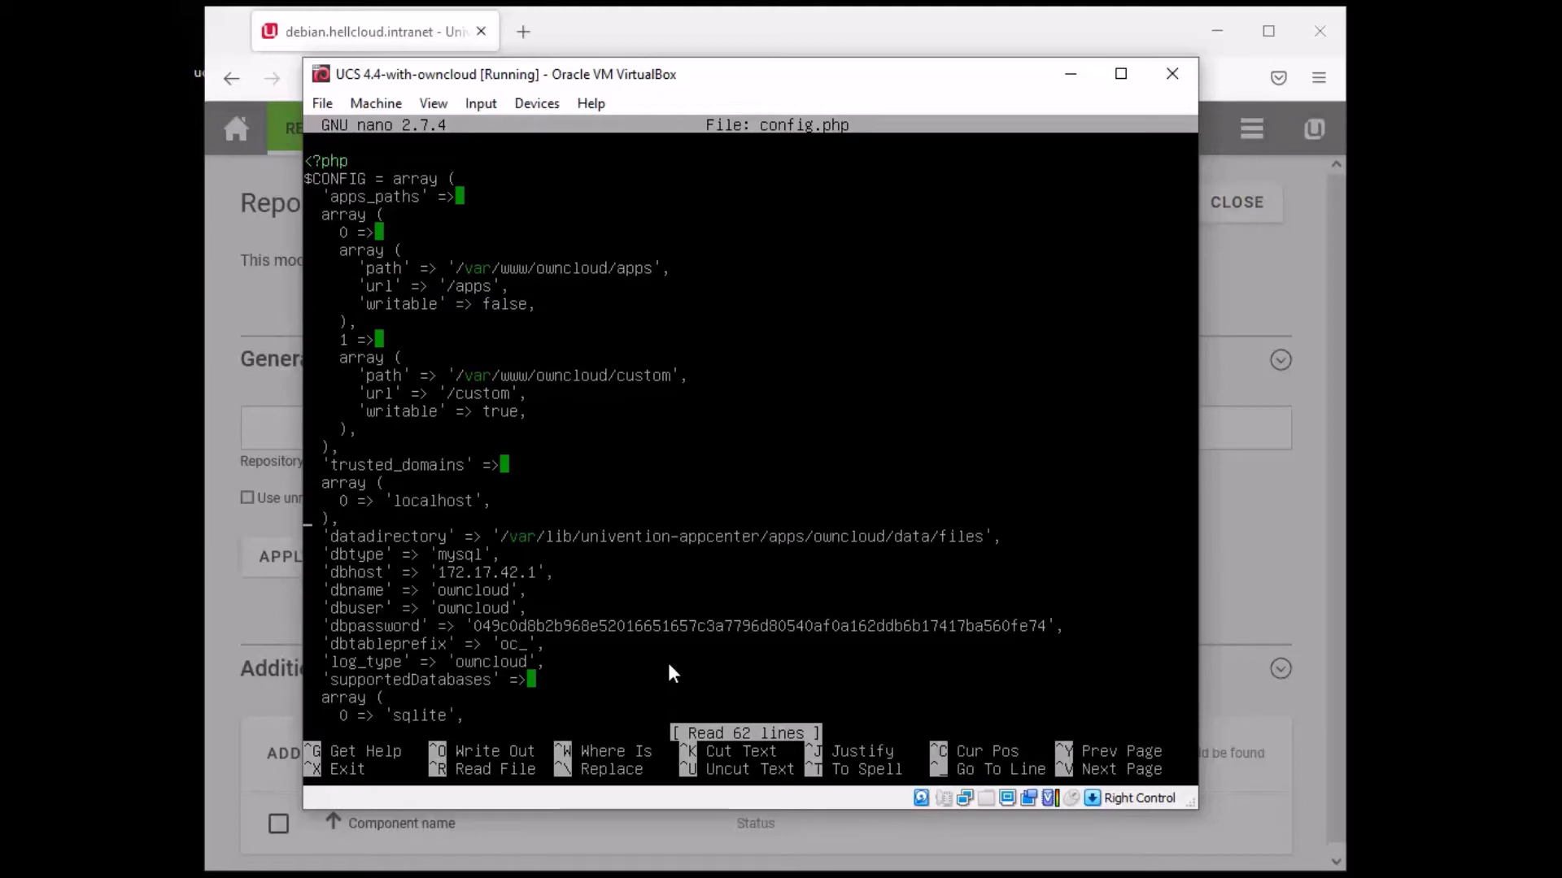
{"action": "key", "text": "Down"}
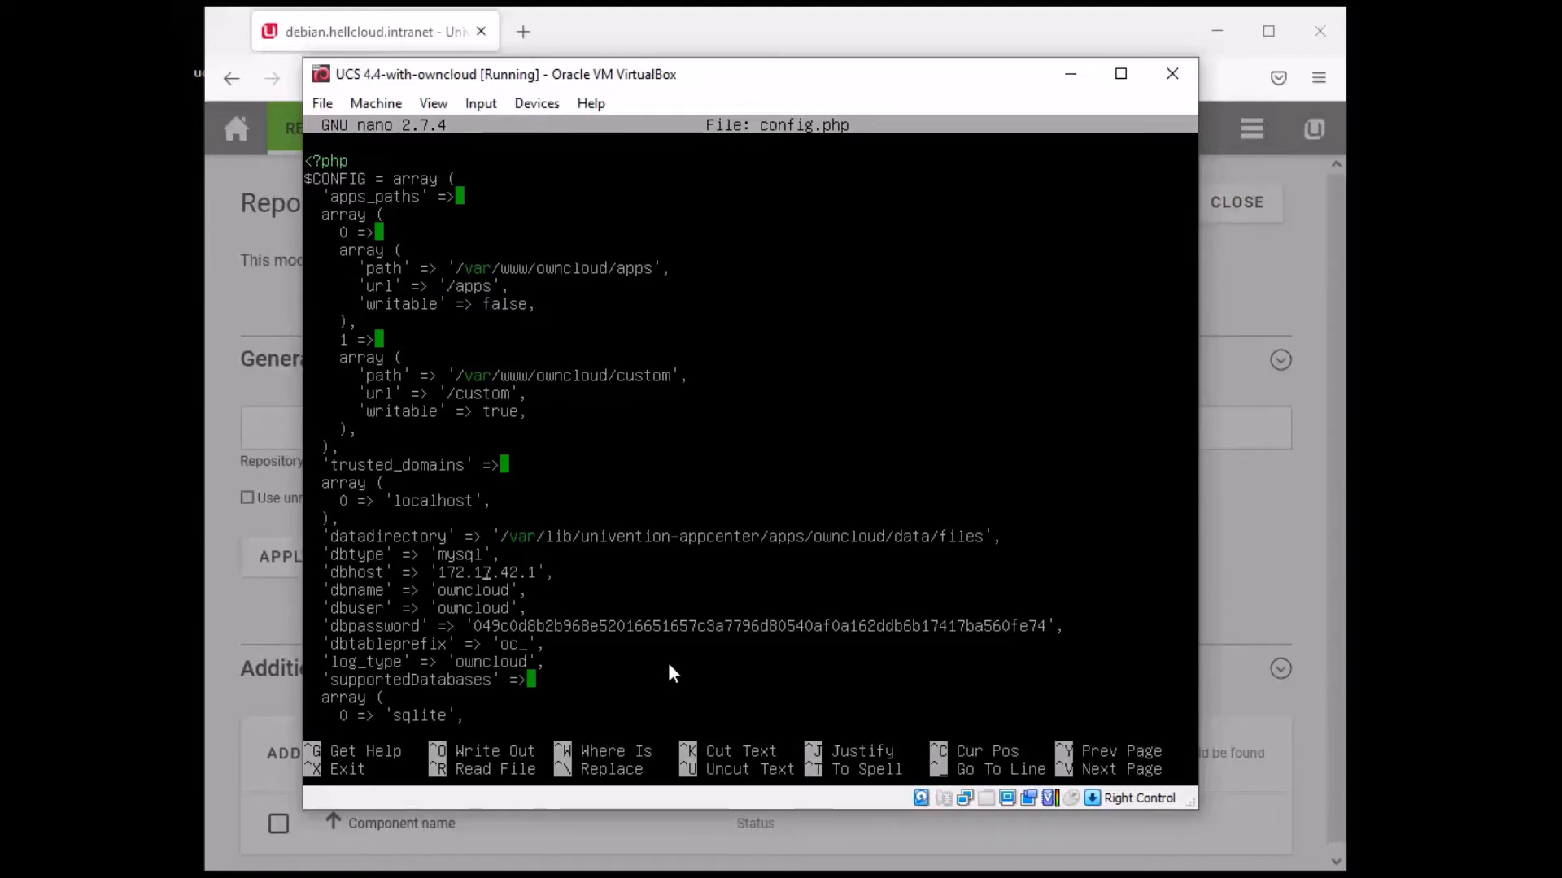
{"action": "key", "text": "Down"}
{"action": "key", "text": "Up"}
{"action": "key", "text": "Up"}
{"action": "key", "text": "Up"}
{"action": "key", "text": "Up"}
{"action": "key", "text": "Up"}
{"action": "key", "text": "Up"}
{"action": "key", "text": "Up"}
{"action": "key", "text": "Up"}
{"action": "key", "text": "Down"}
{"action": "key", "text": "Down"}
{"action": "key", "text": "Down"}
{"action": "key", "text": "Down"}
{"action": "key", "text": "Down"}
{"action": "key", "text": "Down"}
{"action": "key", "text": "Down"}
{"action": "key", "text": "Down"}
{"action": "key", "text": "Down"}
{"action": "key", "text": "Down"}
{"action": "key", "text": "Down"}
{"action": "key", "text": "Down"}
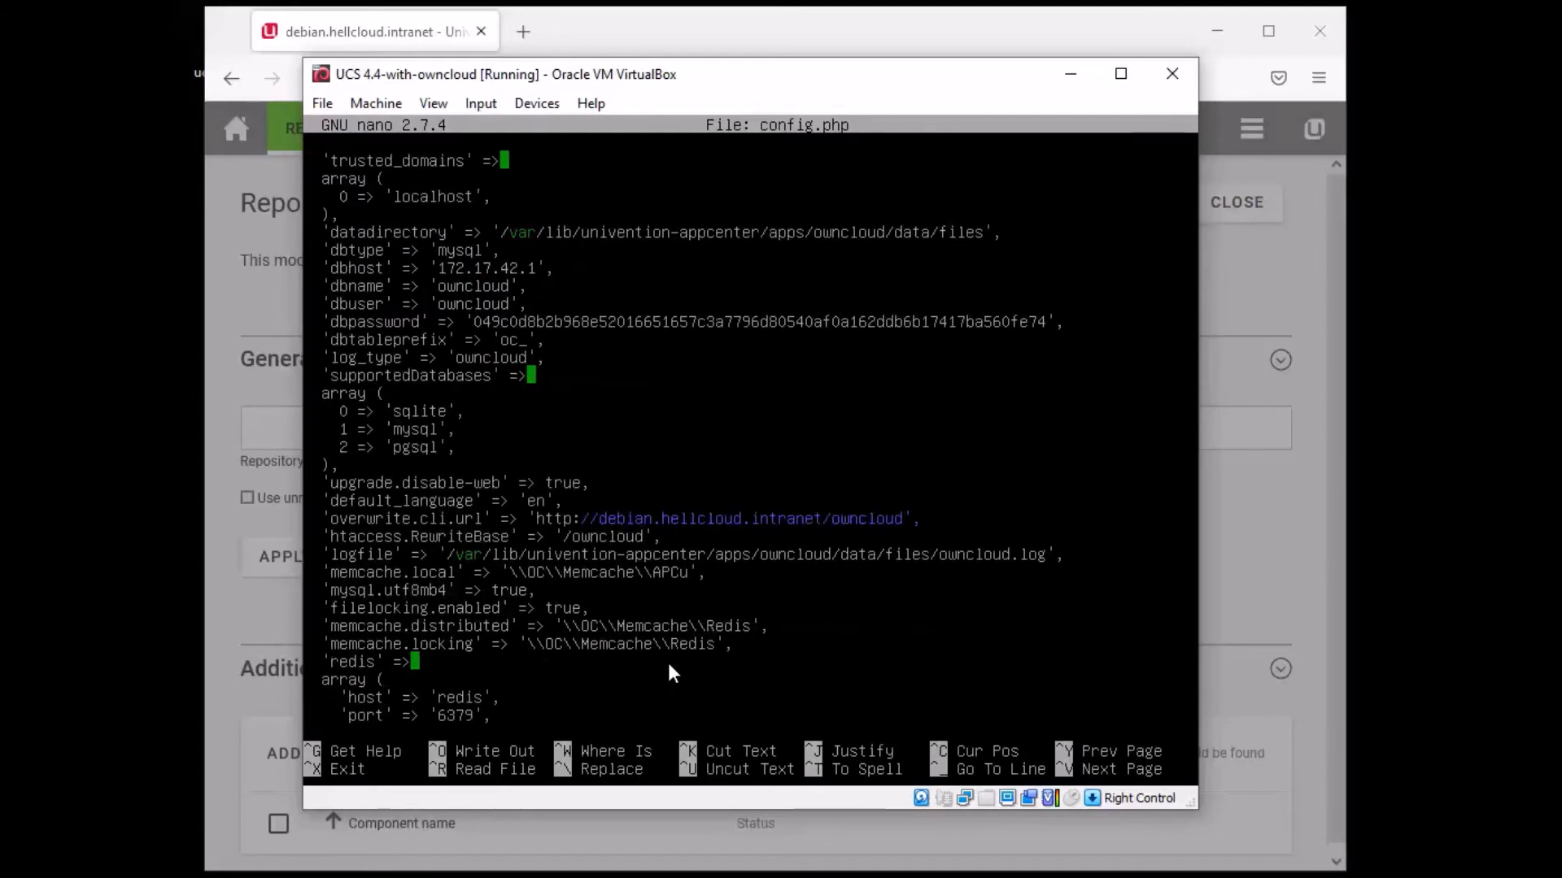
{"action": "key", "text": "Down"}
{"action": "key", "text": "Down"}
{"action": "key", "text": "Down"}
{"action": "key", "text": "Down"}
{"action": "key", "text": "Down"}
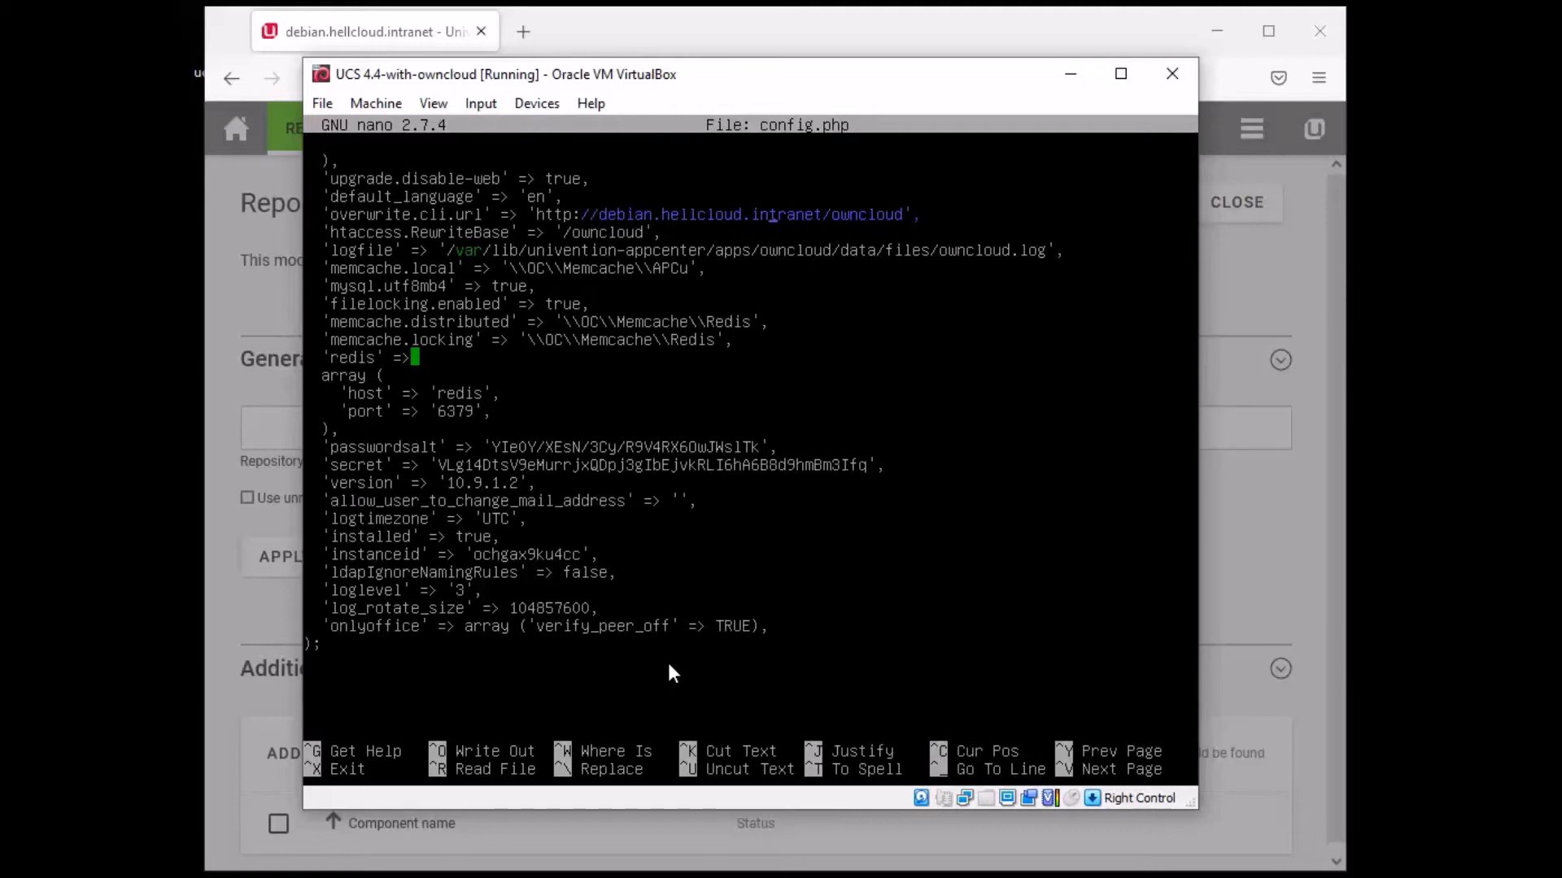
{"action": "key", "text": "Up"}
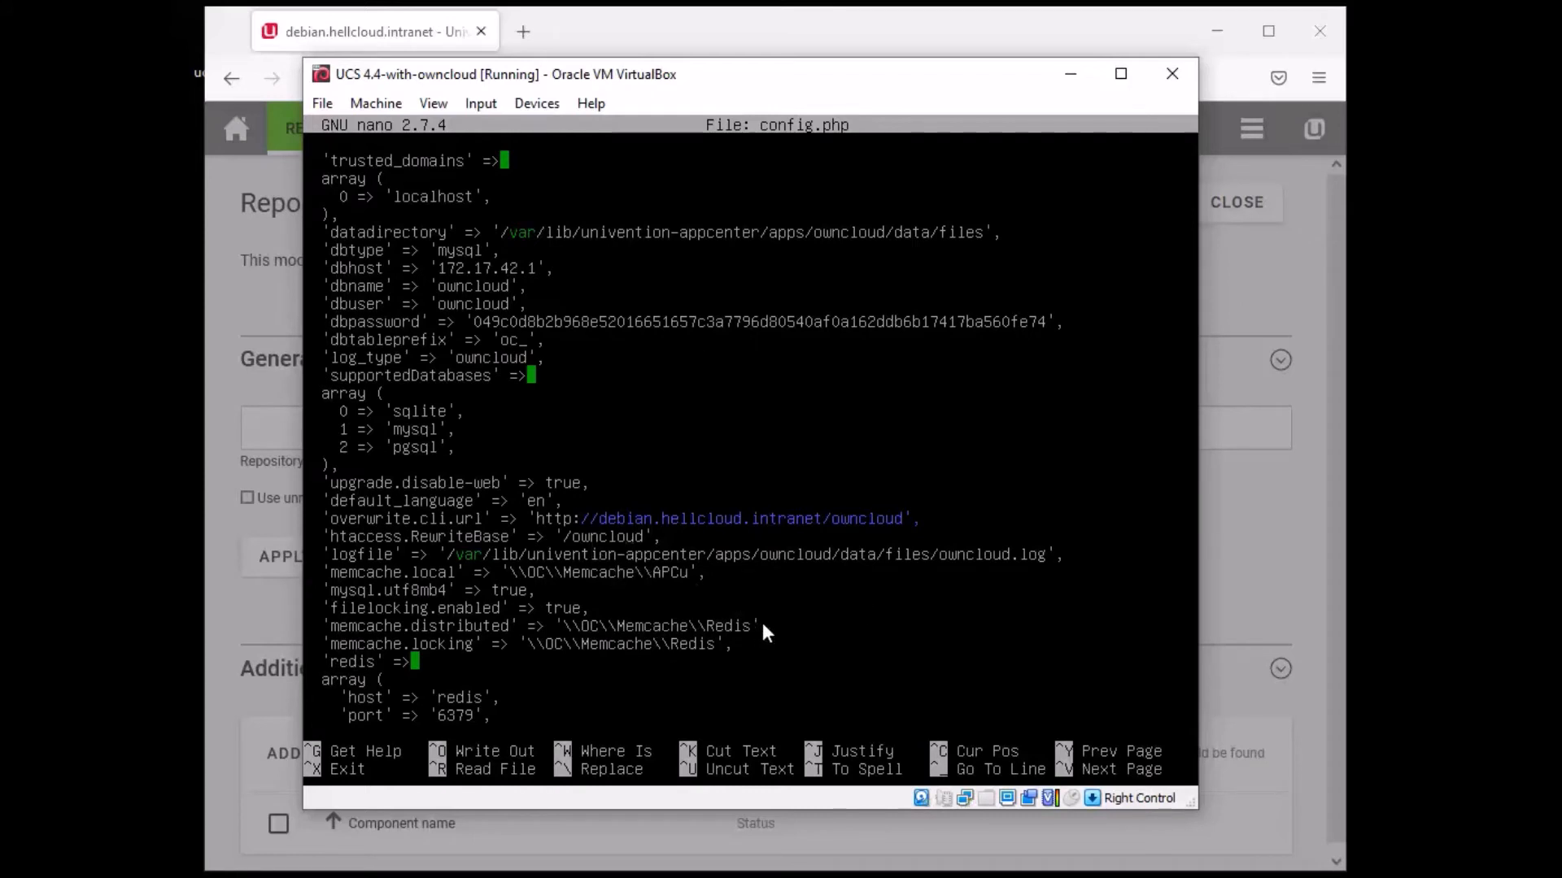
- Dismiss the connection error, close Repository Settings, and launch the Software update module
{"action": "left_click", "coordinate": [714, 33]}
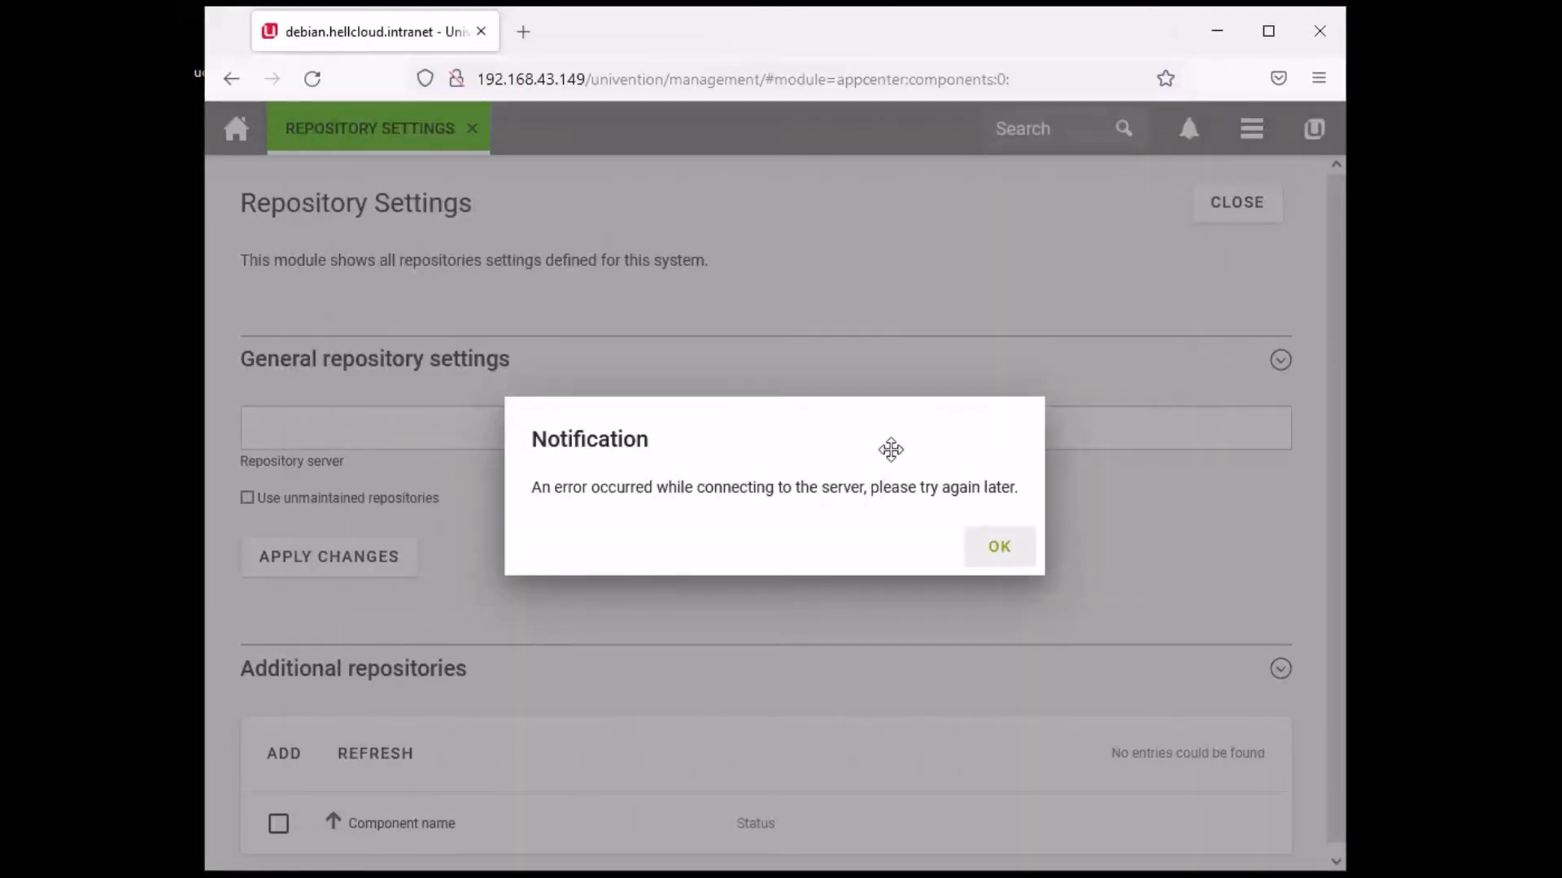
{"action": "left_click", "coordinate": [1000, 552]}
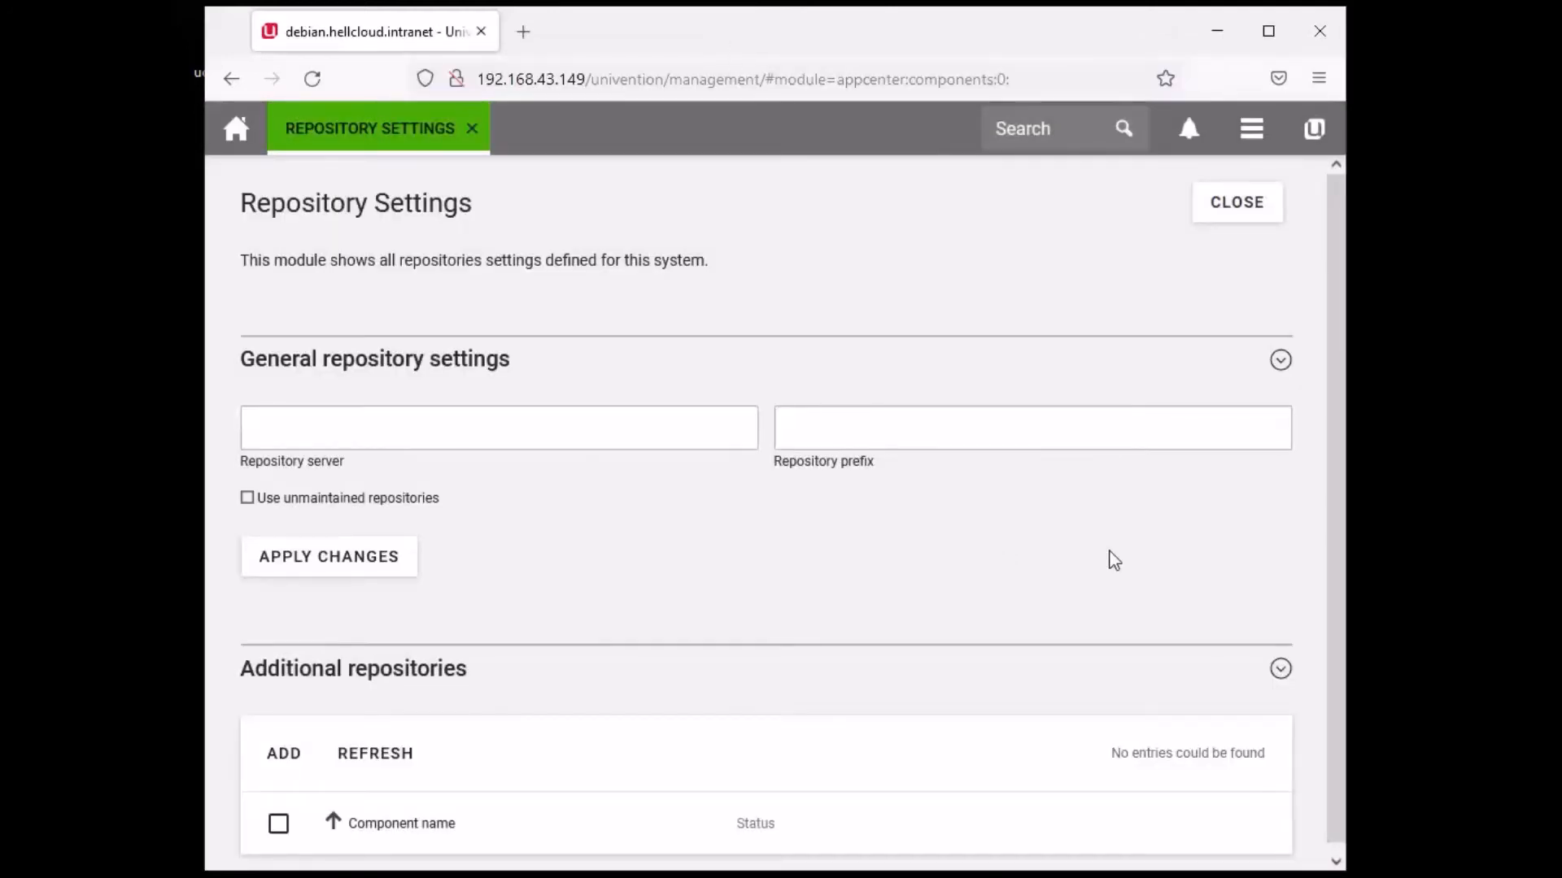
{"action": "scroll", "coordinate": [1085, 293], "scroll_direction": "down", "scroll_amount": 1}
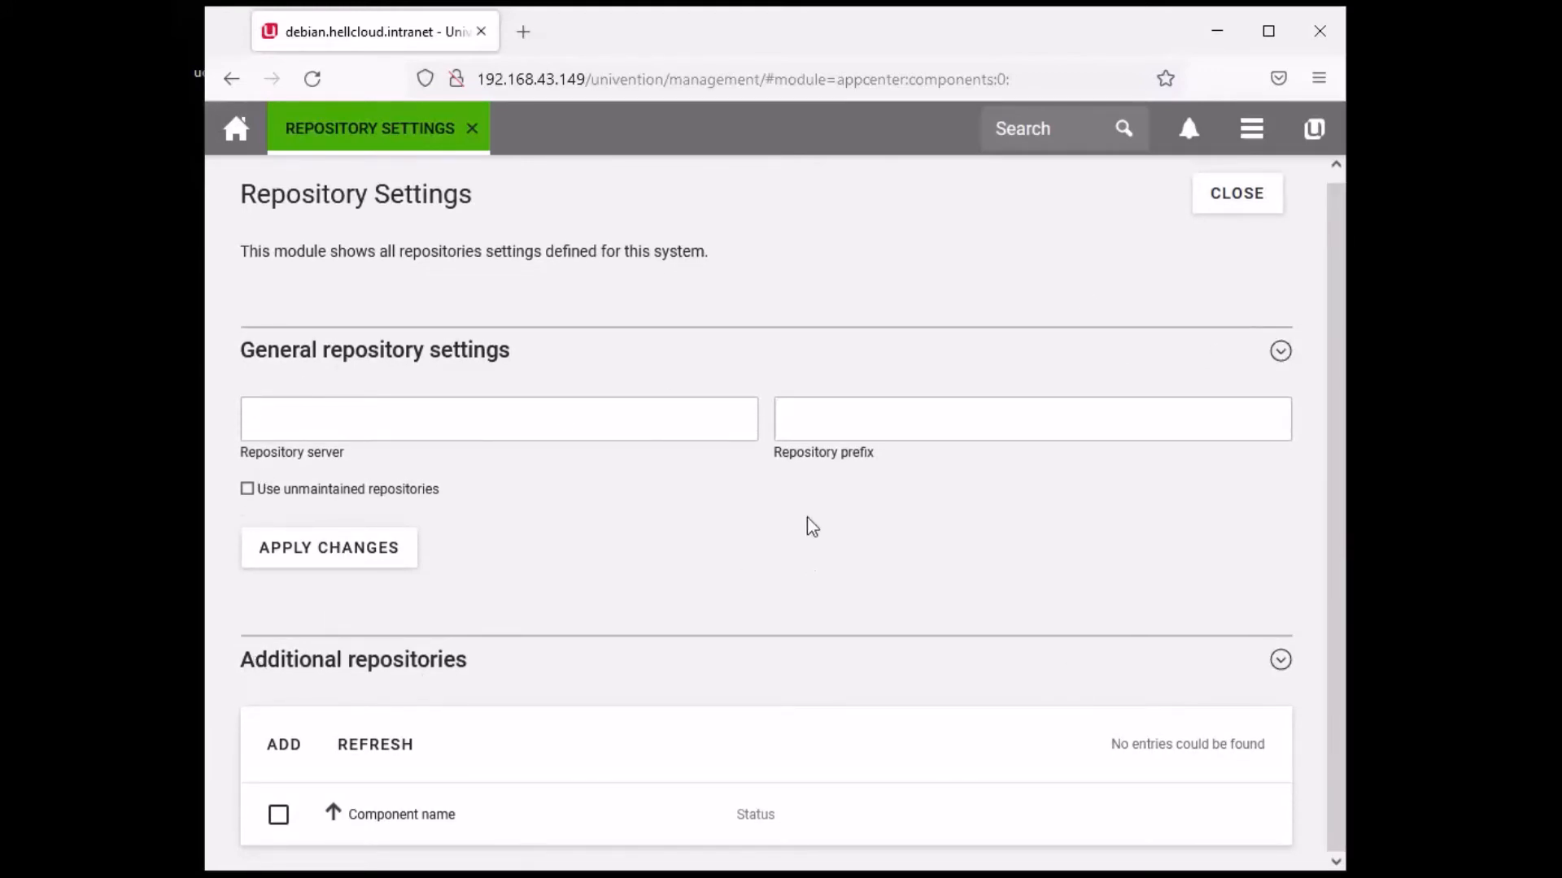
{"action": "left_click", "coordinate": [406, 425]}
{"action": "left_click", "coordinate": [898, 449]}
{"action": "left_click", "coordinate": [1262, 207]}
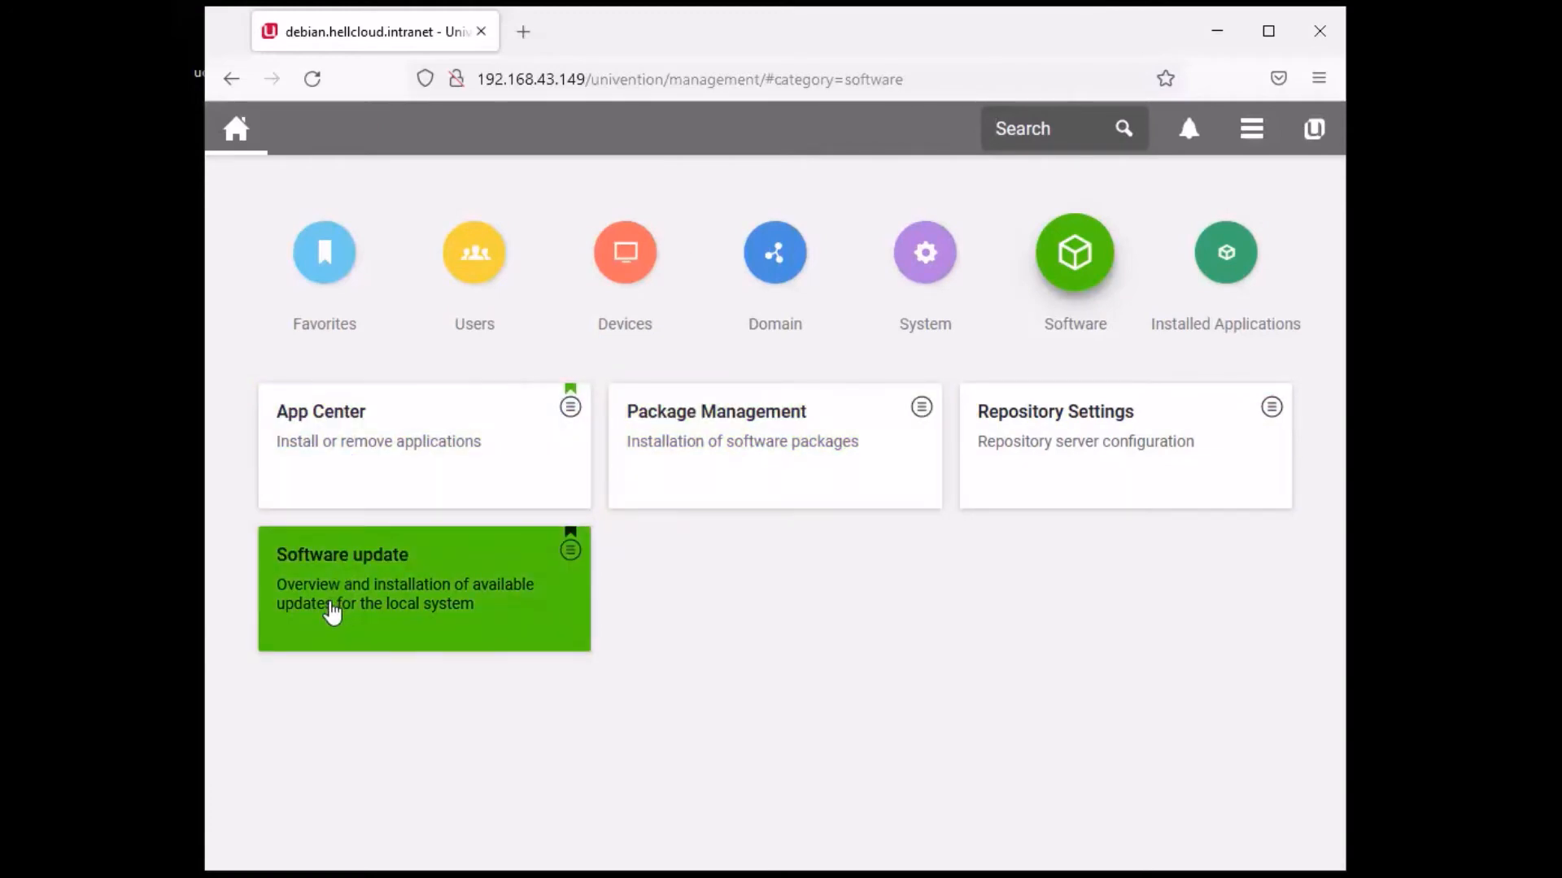
{"action": "left_click", "coordinate": [332, 611]}
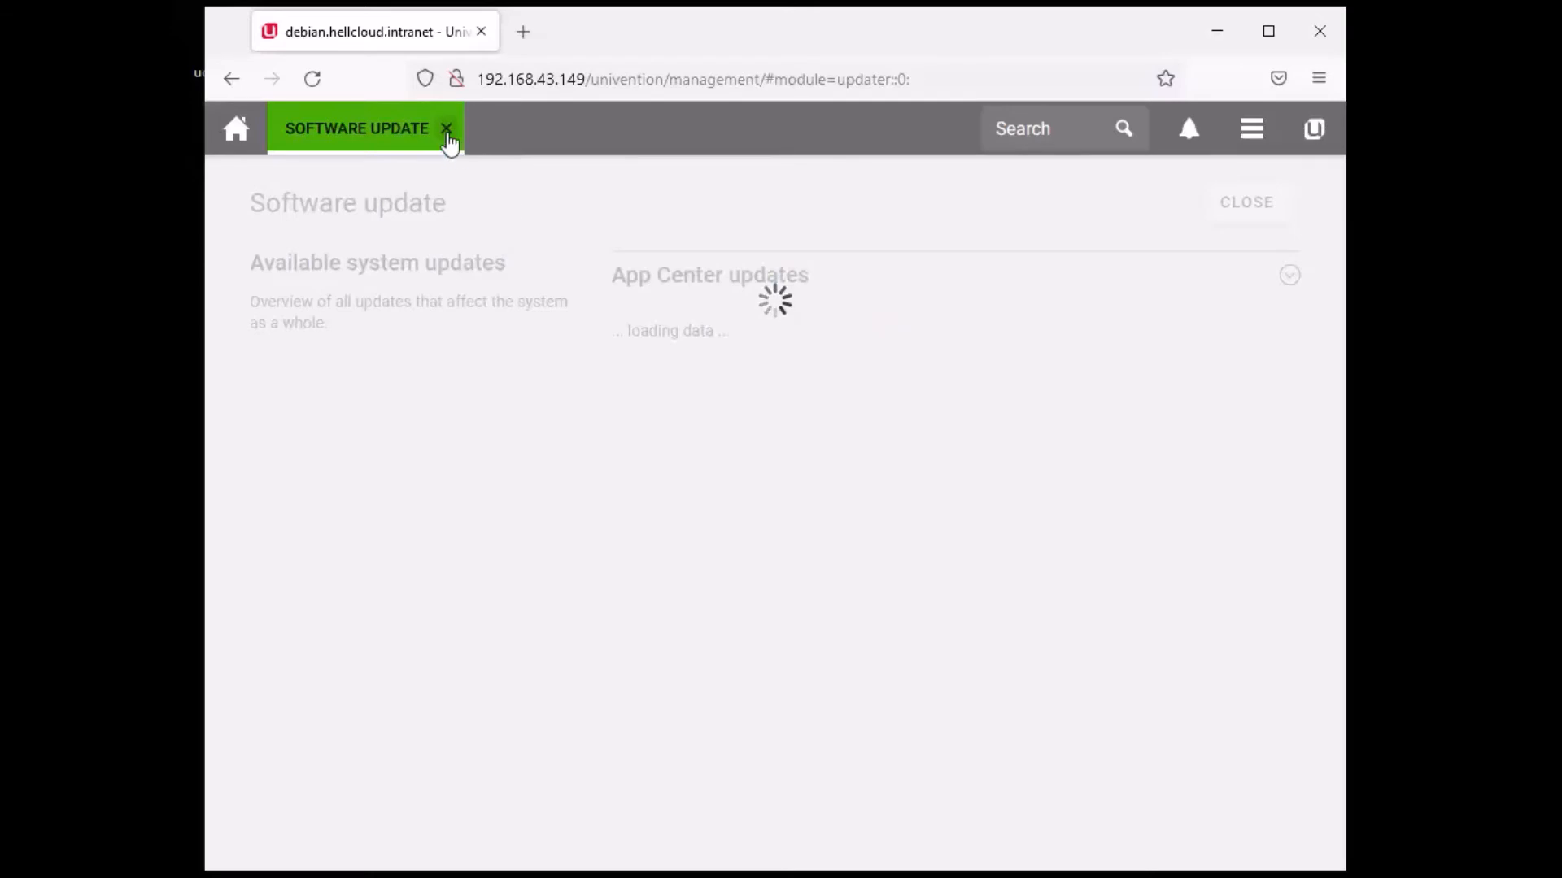
- Close Software Update and run System diagnostic from the System category, flagging a file-permissions warning
{"action": "left_click", "coordinate": [446, 130]}
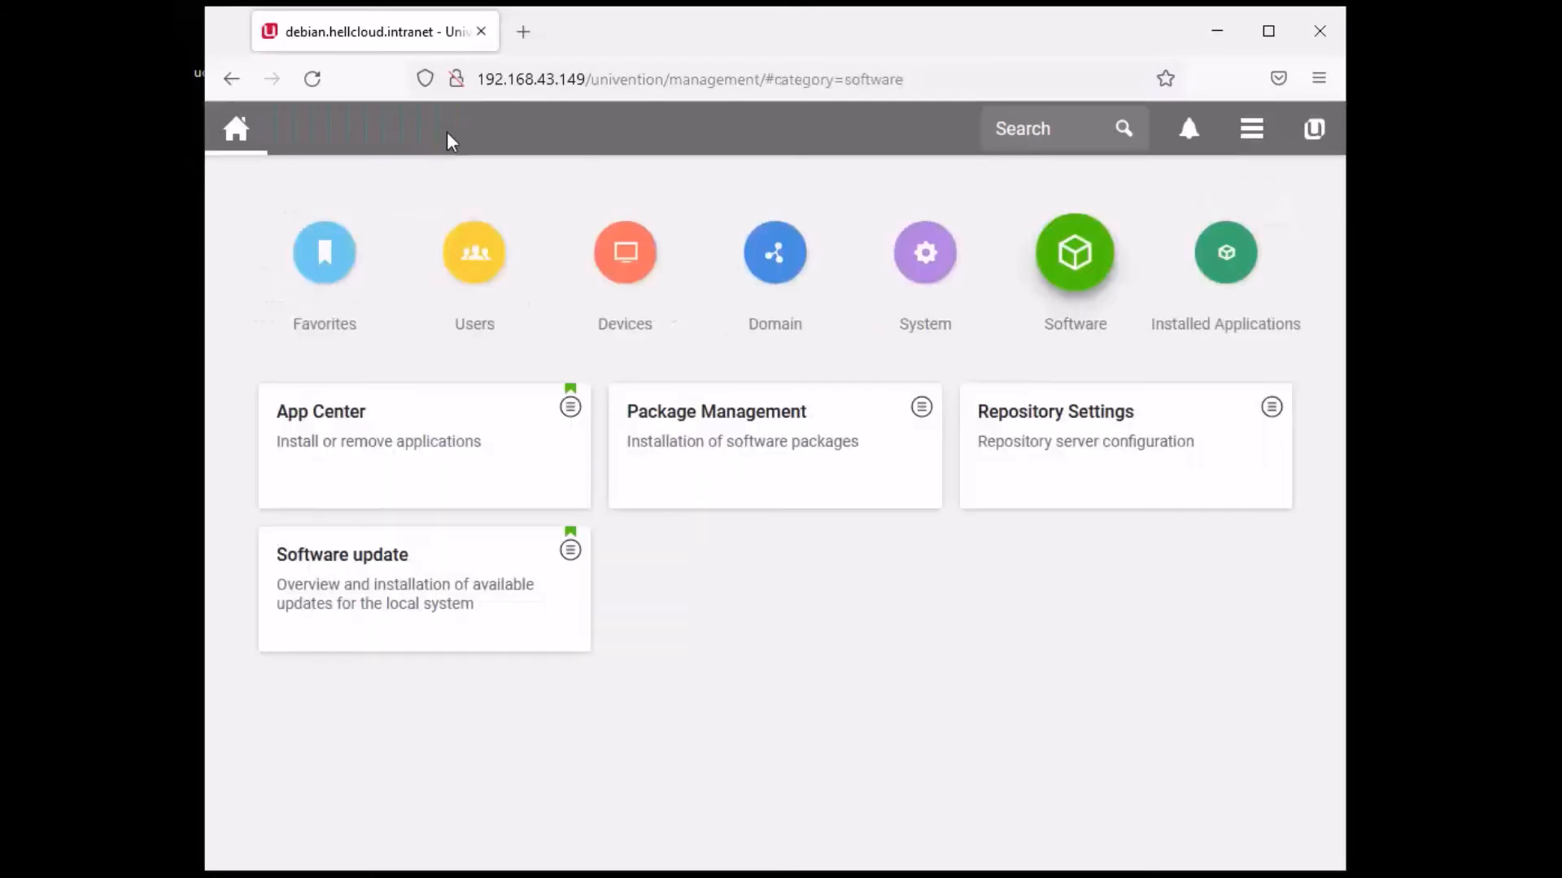
{"action": "left_click", "coordinate": [935, 277]}
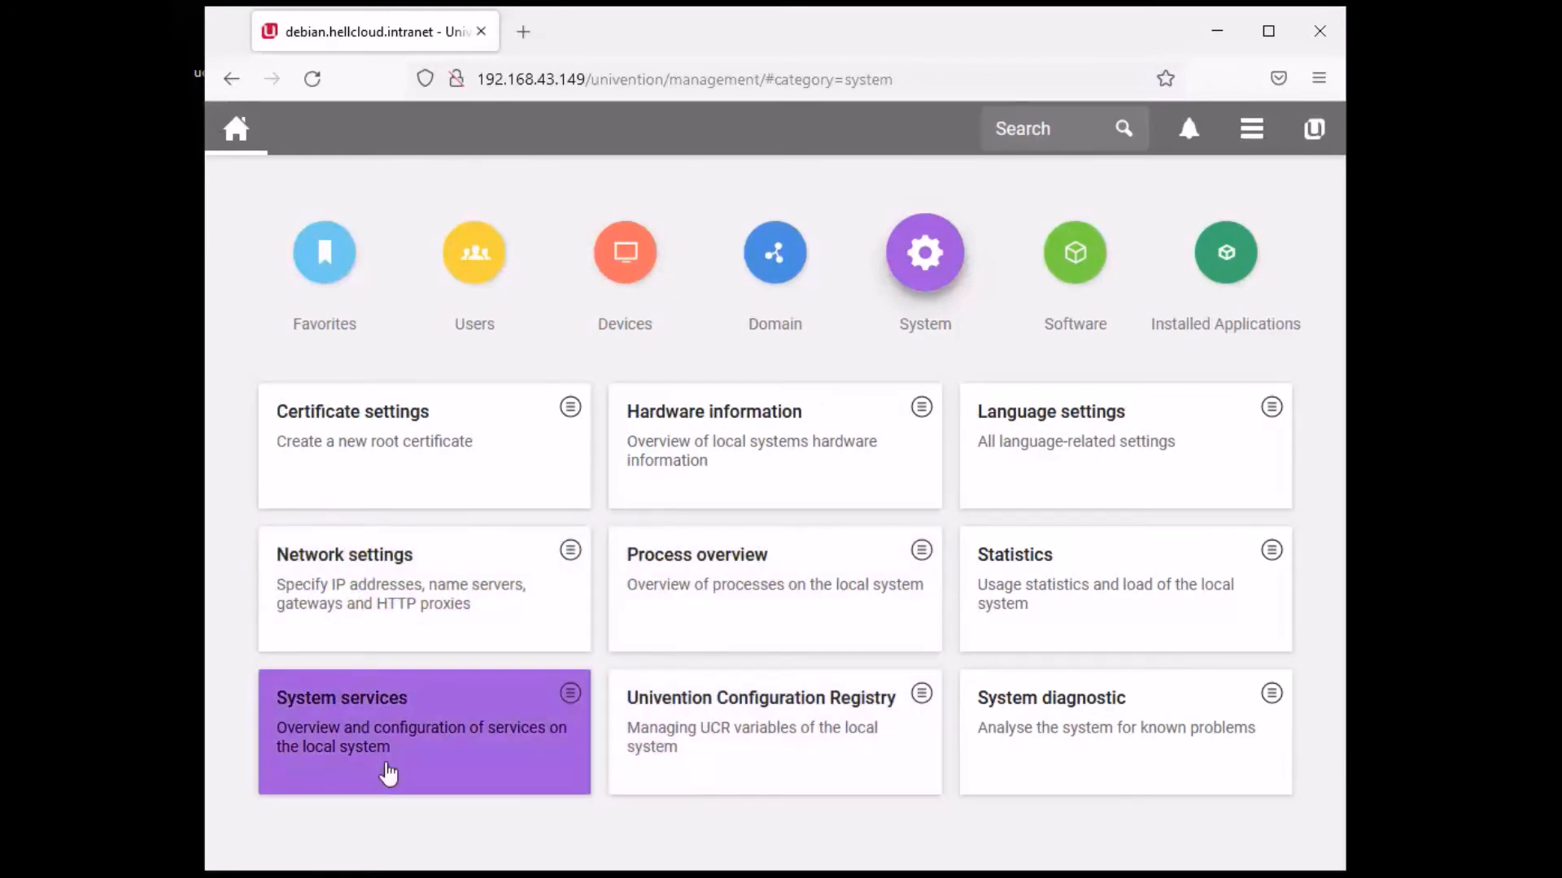
{"action": "left_click", "coordinate": [1091, 755]}
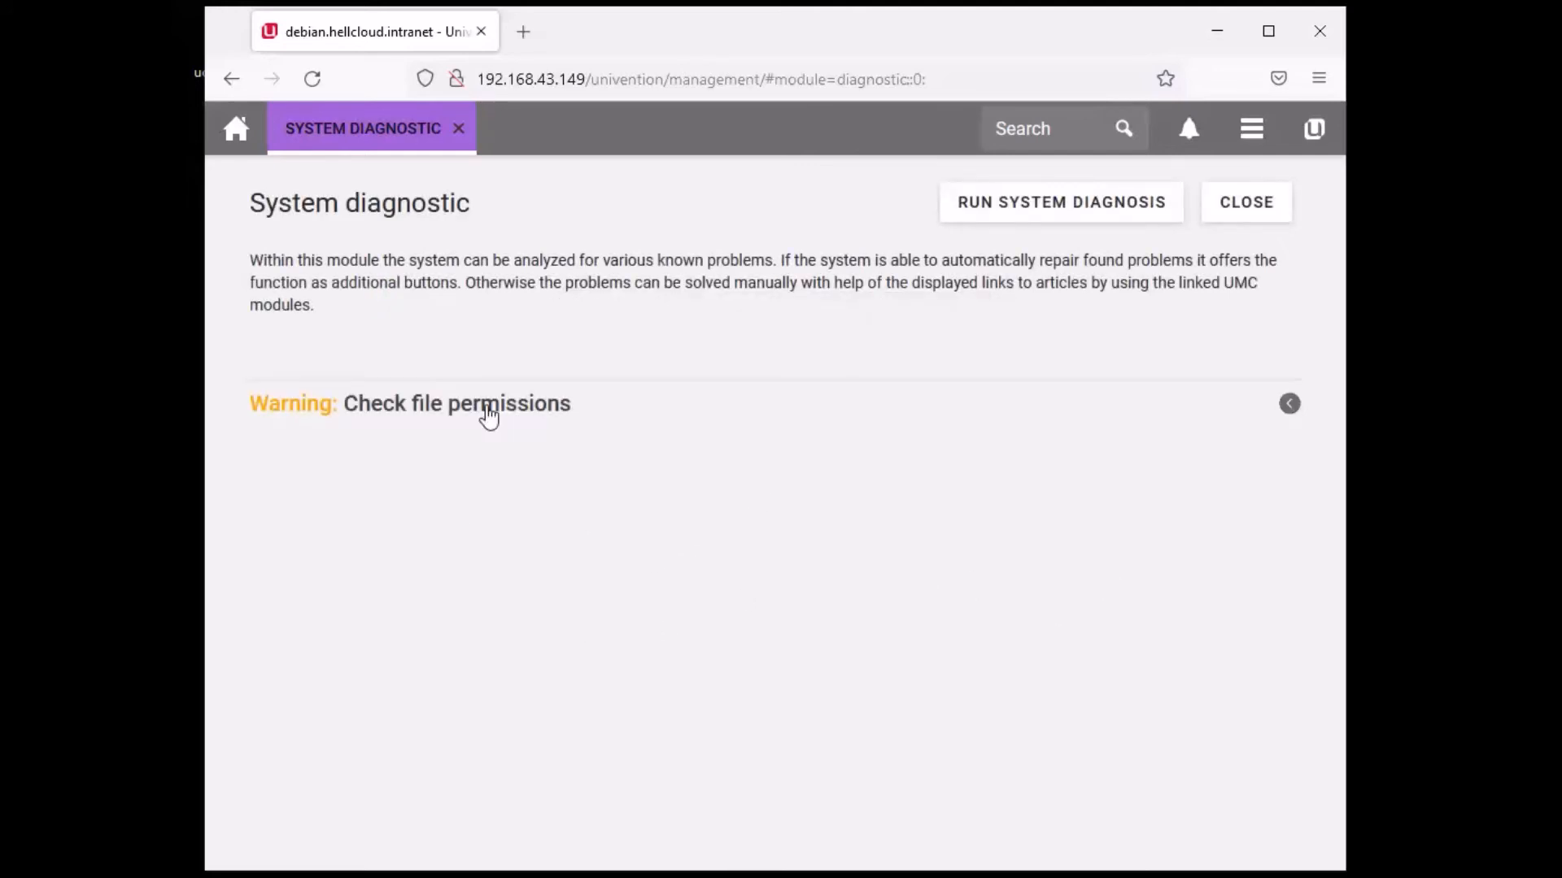
- Expand 'Check file permissions', review the 755 and 777 file modes against expected 700, then close
{"action": "left_click", "coordinate": [1292, 421]}
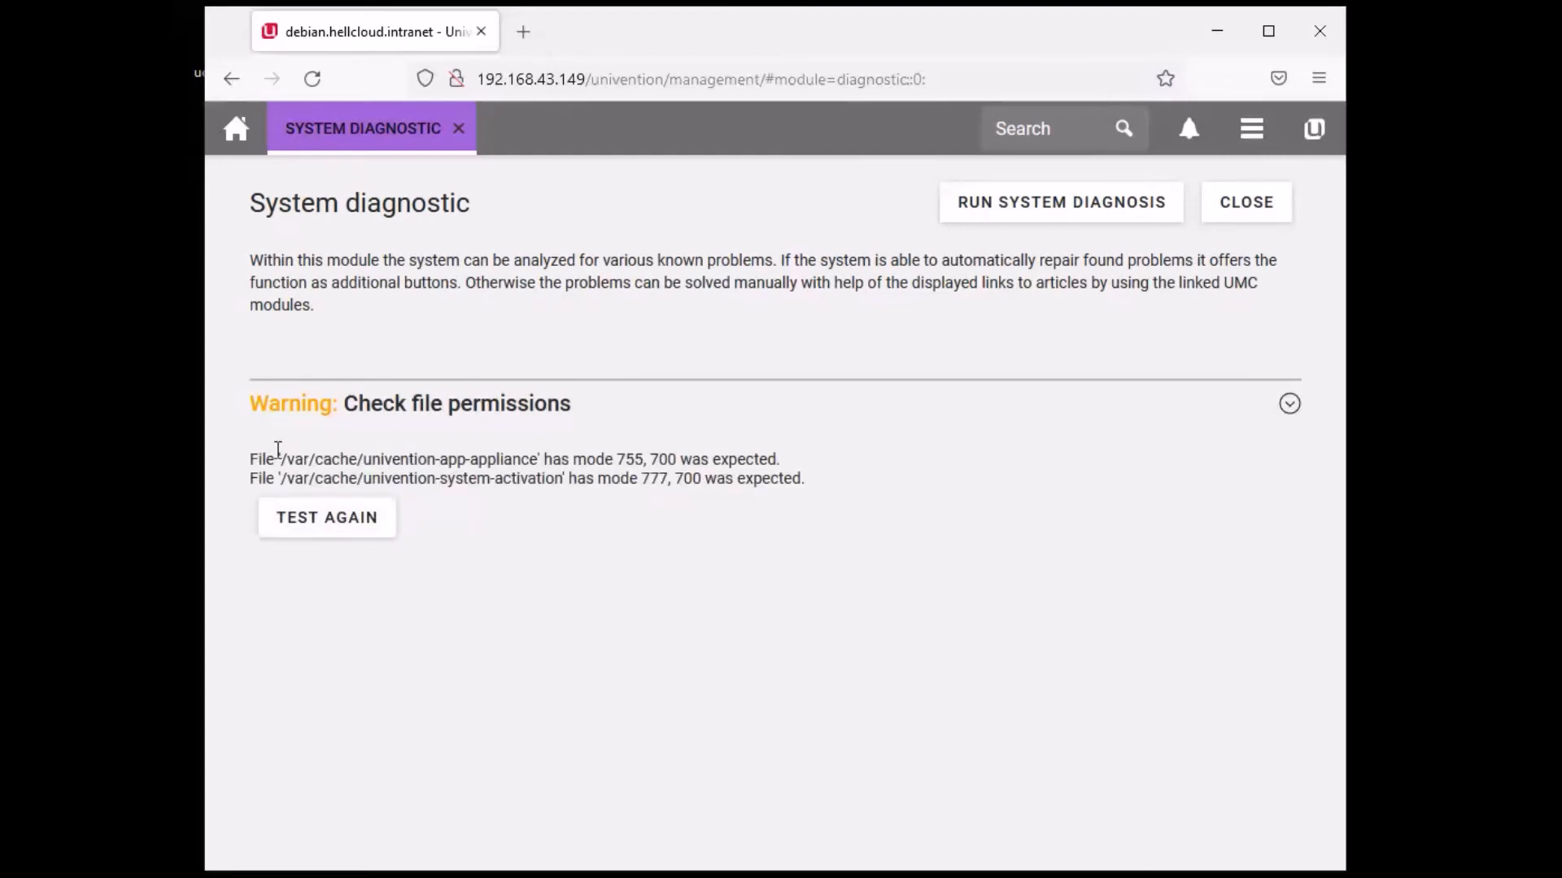
{"action": "triple_click", "coordinate": [249, 468]}
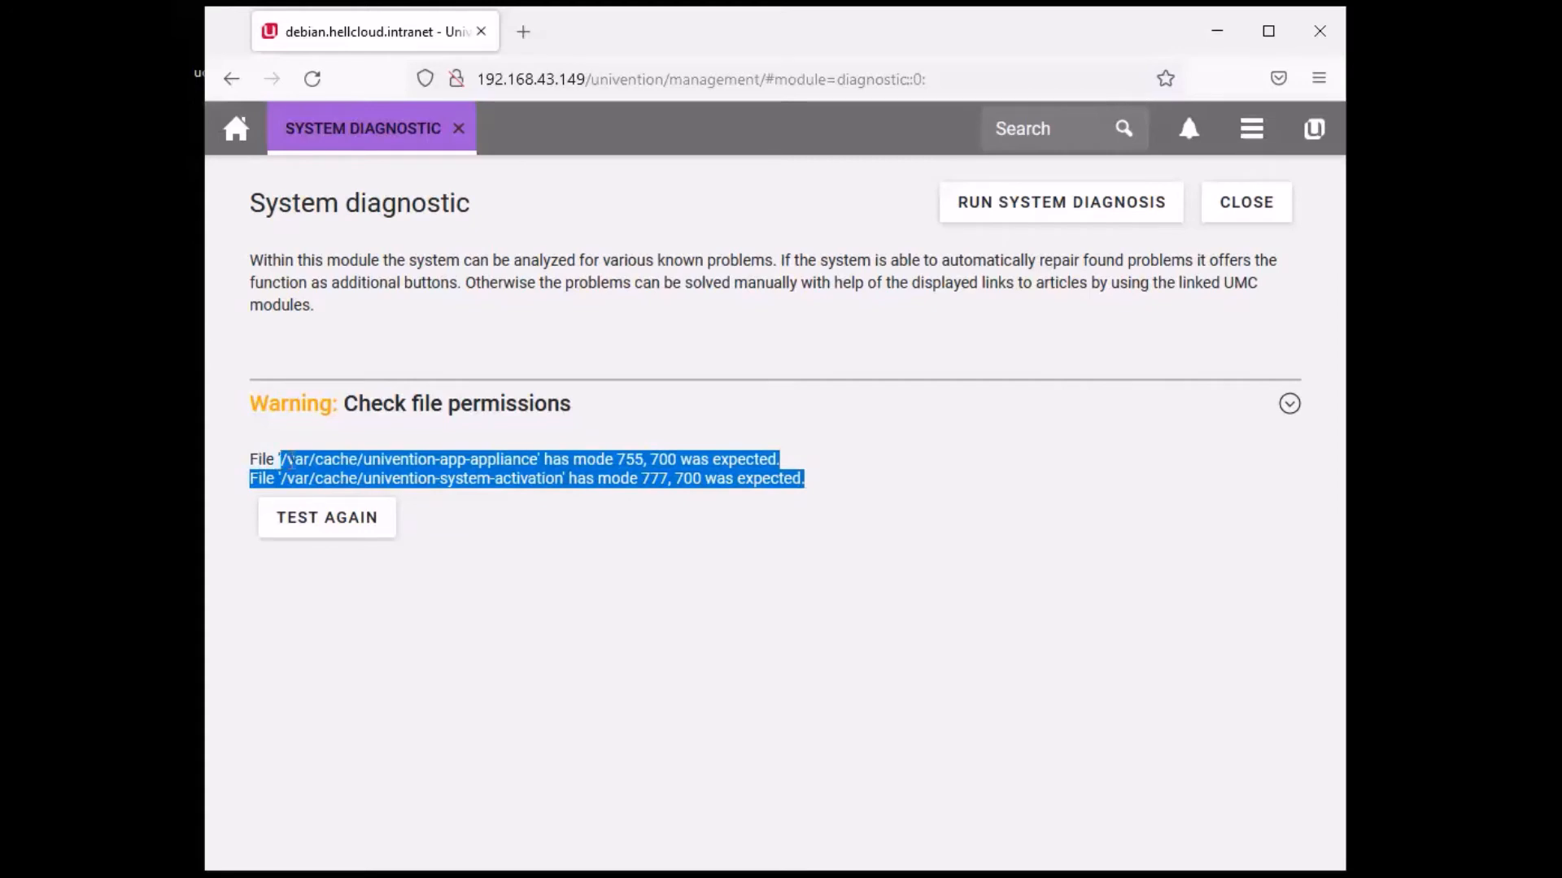
{"action": "left_click", "coordinate": [384, 459]}
{"action": "left_click_drag", "start_coordinate": [440, 459], "coordinate": [682, 458]}
{"action": "left_click", "coordinate": [611, 456]}
{"action": "left_click", "coordinate": [737, 563]}
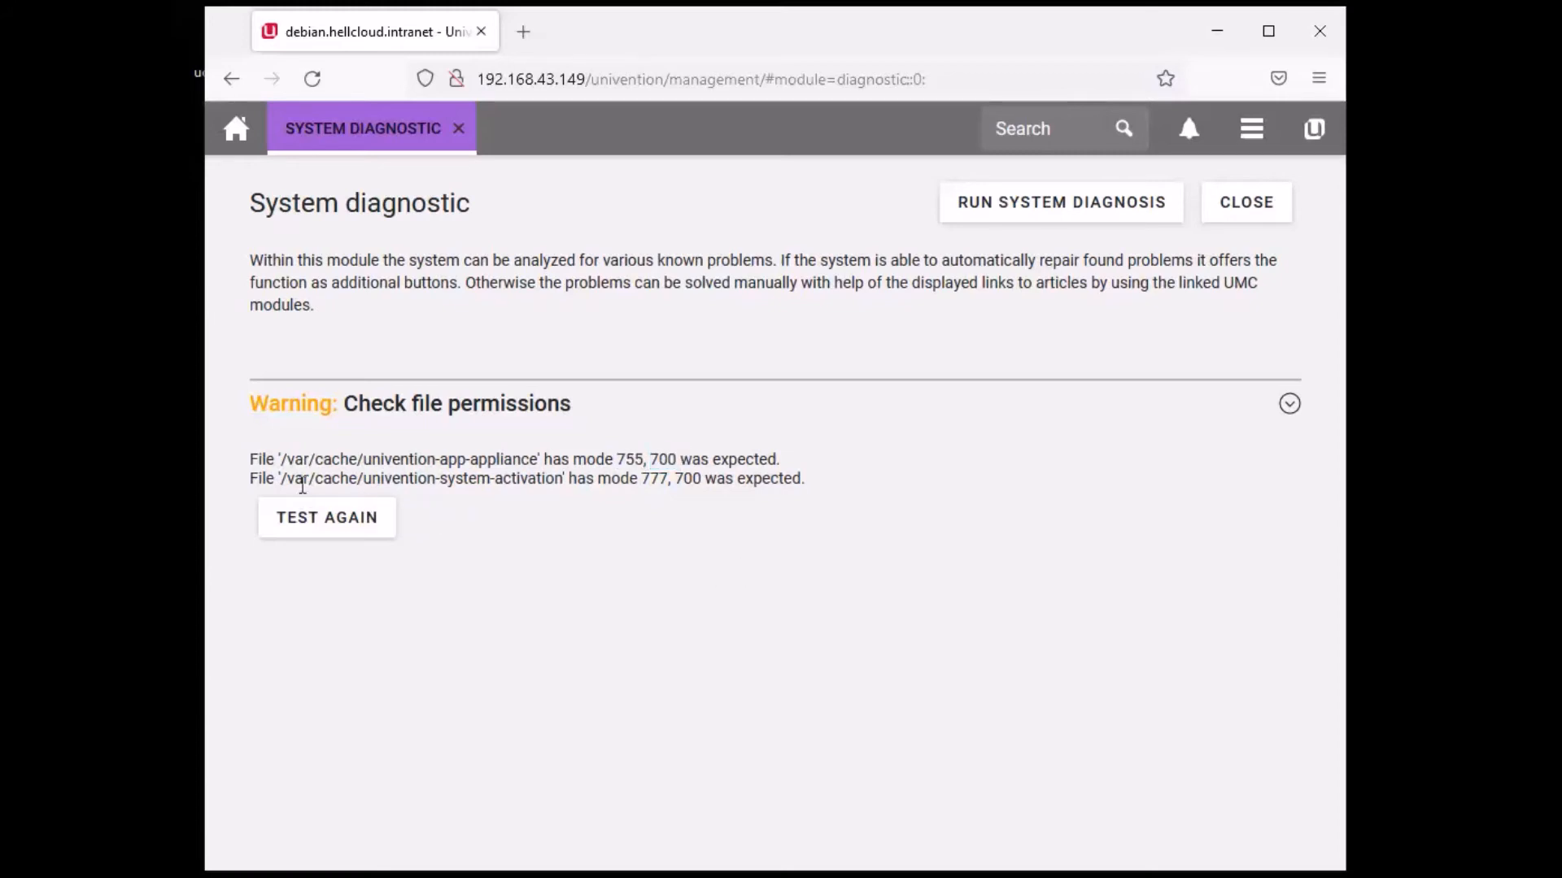
{"action": "left_click_drag", "start_coordinate": [286, 486], "coordinate": [705, 487]}
{"action": "left_click", "coordinate": [628, 486]}
{"action": "left_click", "coordinate": [702, 561]}
{"action": "left_click", "coordinate": [749, 612]}
{"action": "left_click", "coordinate": [1275, 201]}
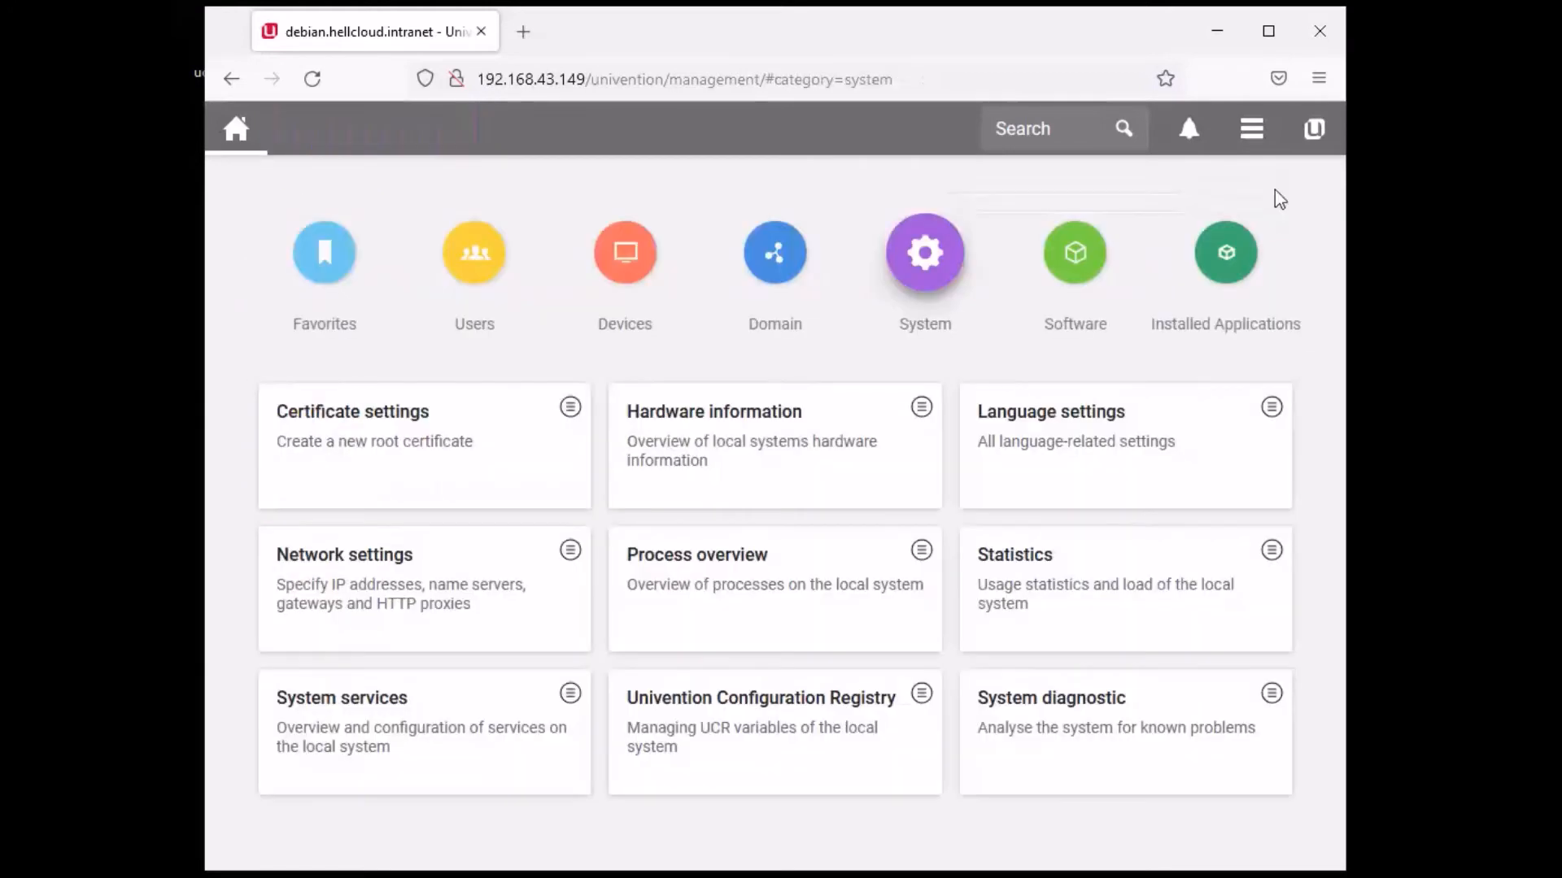
- Browse the Domain and Devices categories, then open the Users module from the Users category
{"action": "left_click", "coordinate": [769, 328]}
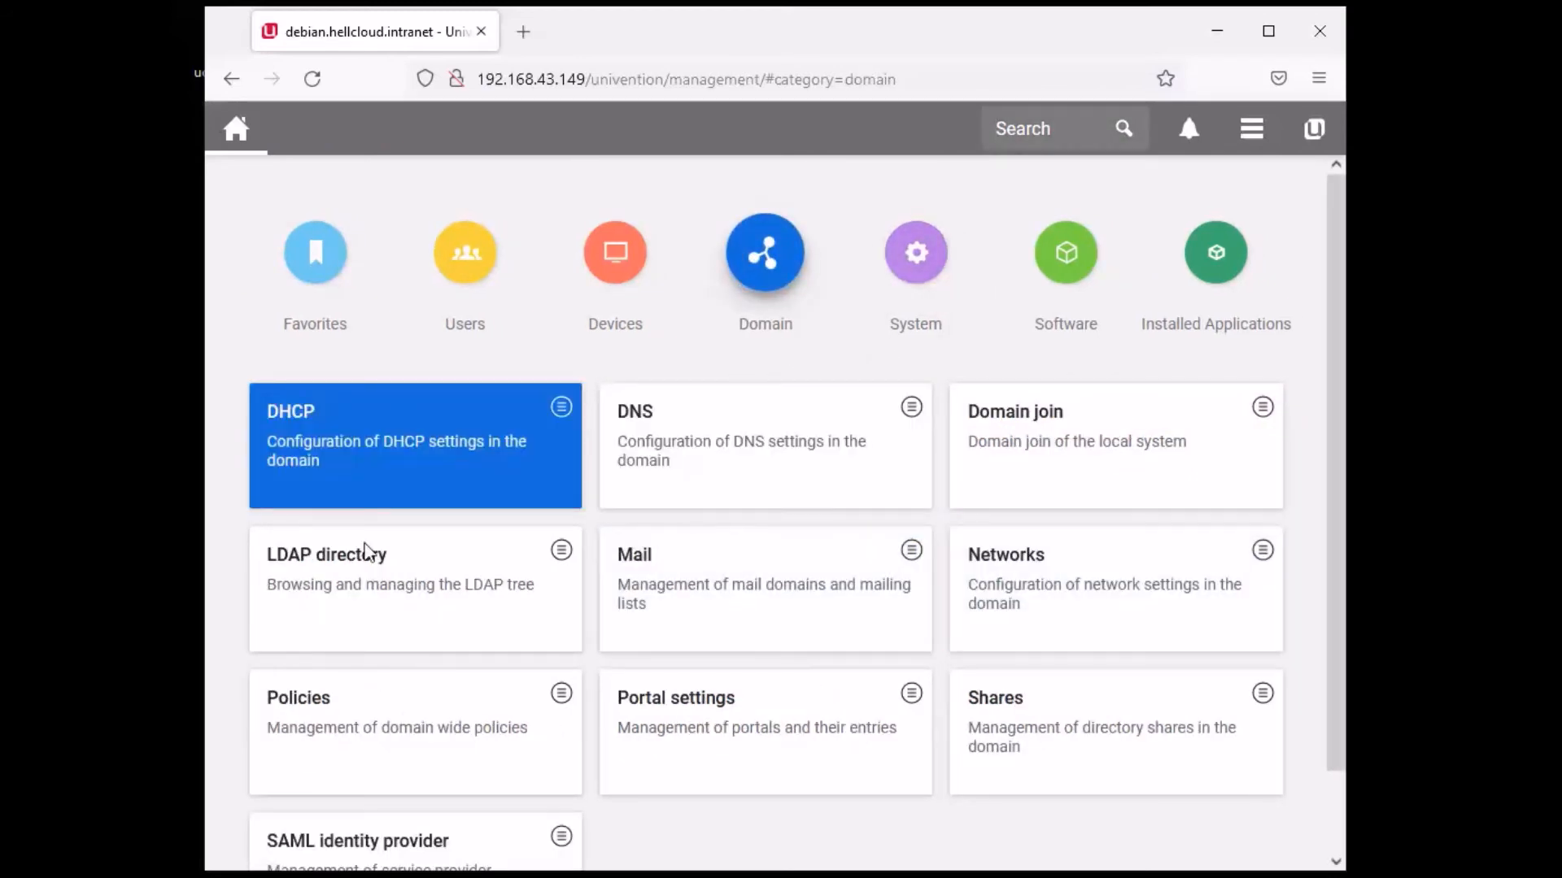
{"action": "scroll", "coordinate": [788, 760], "scroll_direction": "down", "scroll_amount": 2}
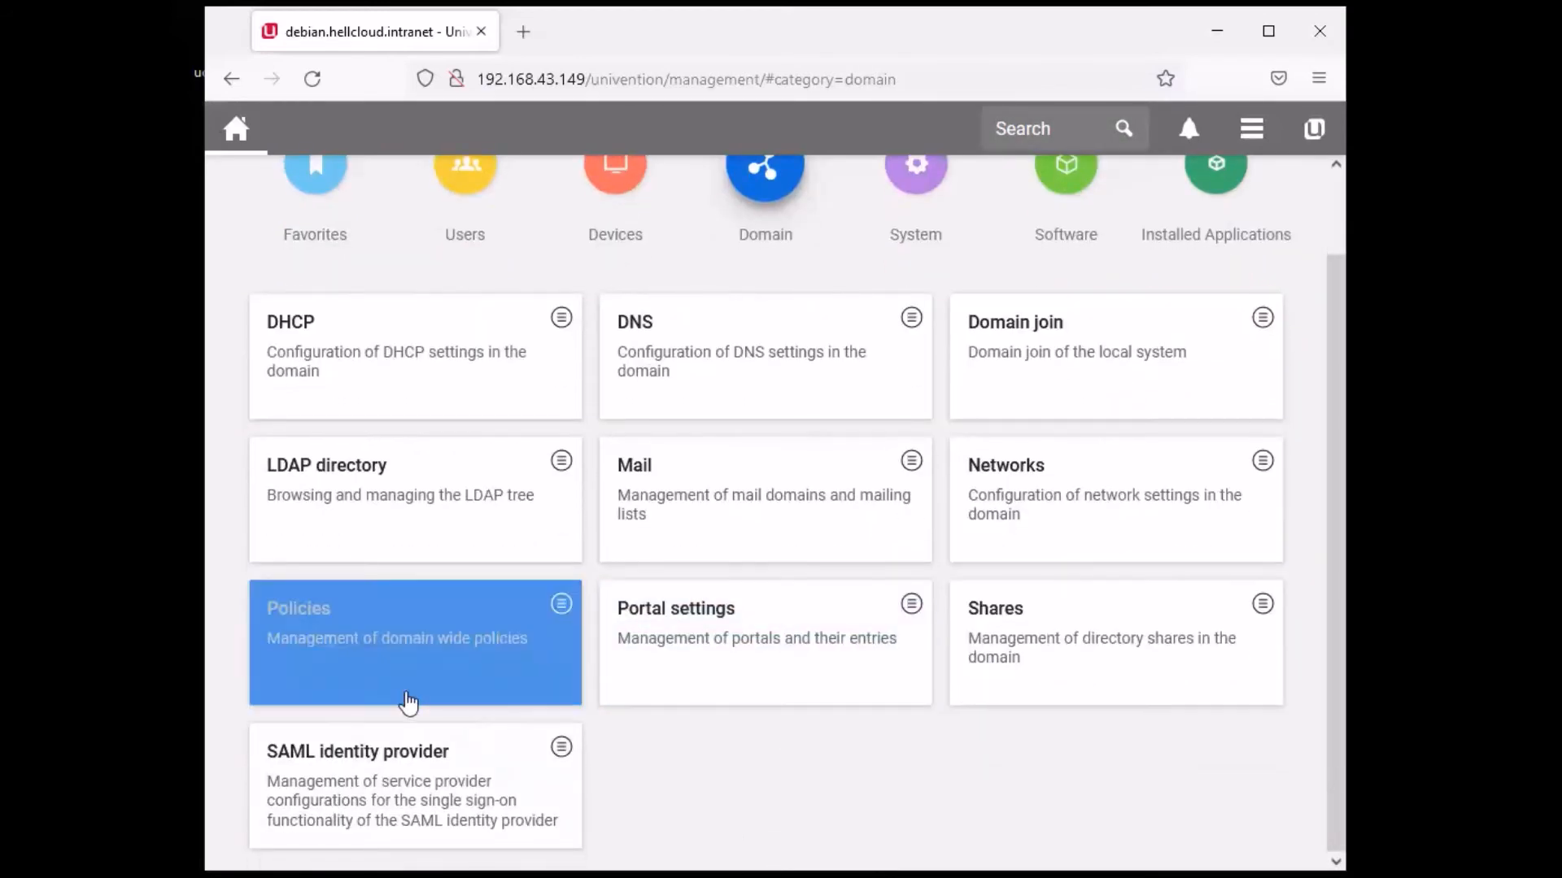
{"action": "left_click", "coordinate": [1047, 544]}
{"action": "scroll", "coordinate": [1047, 543], "scroll_direction": "up", "scroll_amount": 2}
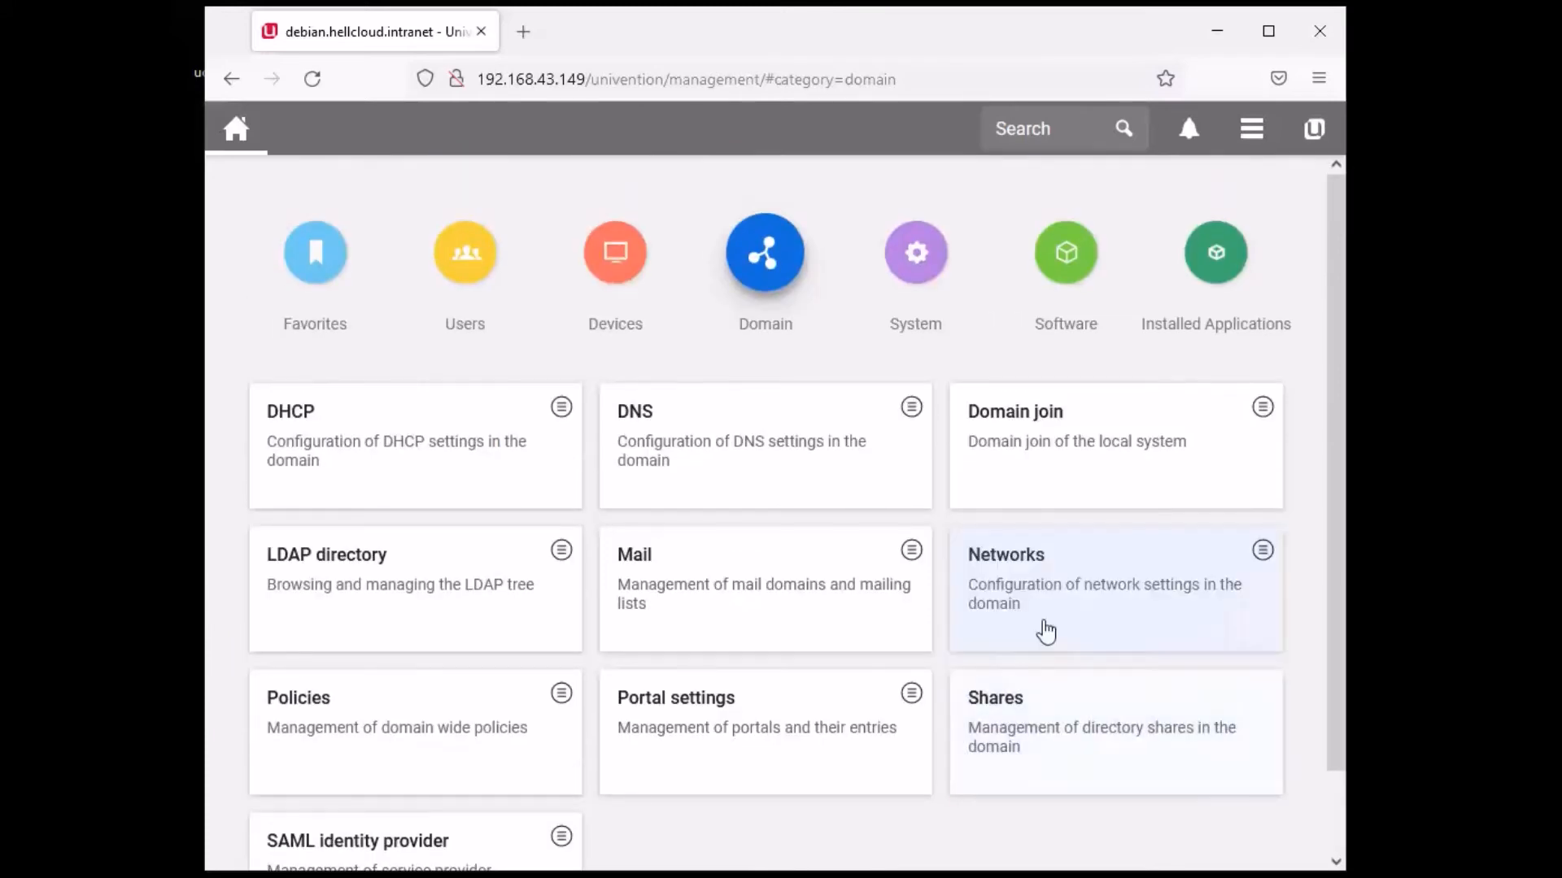
{"action": "left_click", "coordinate": [613, 272]}
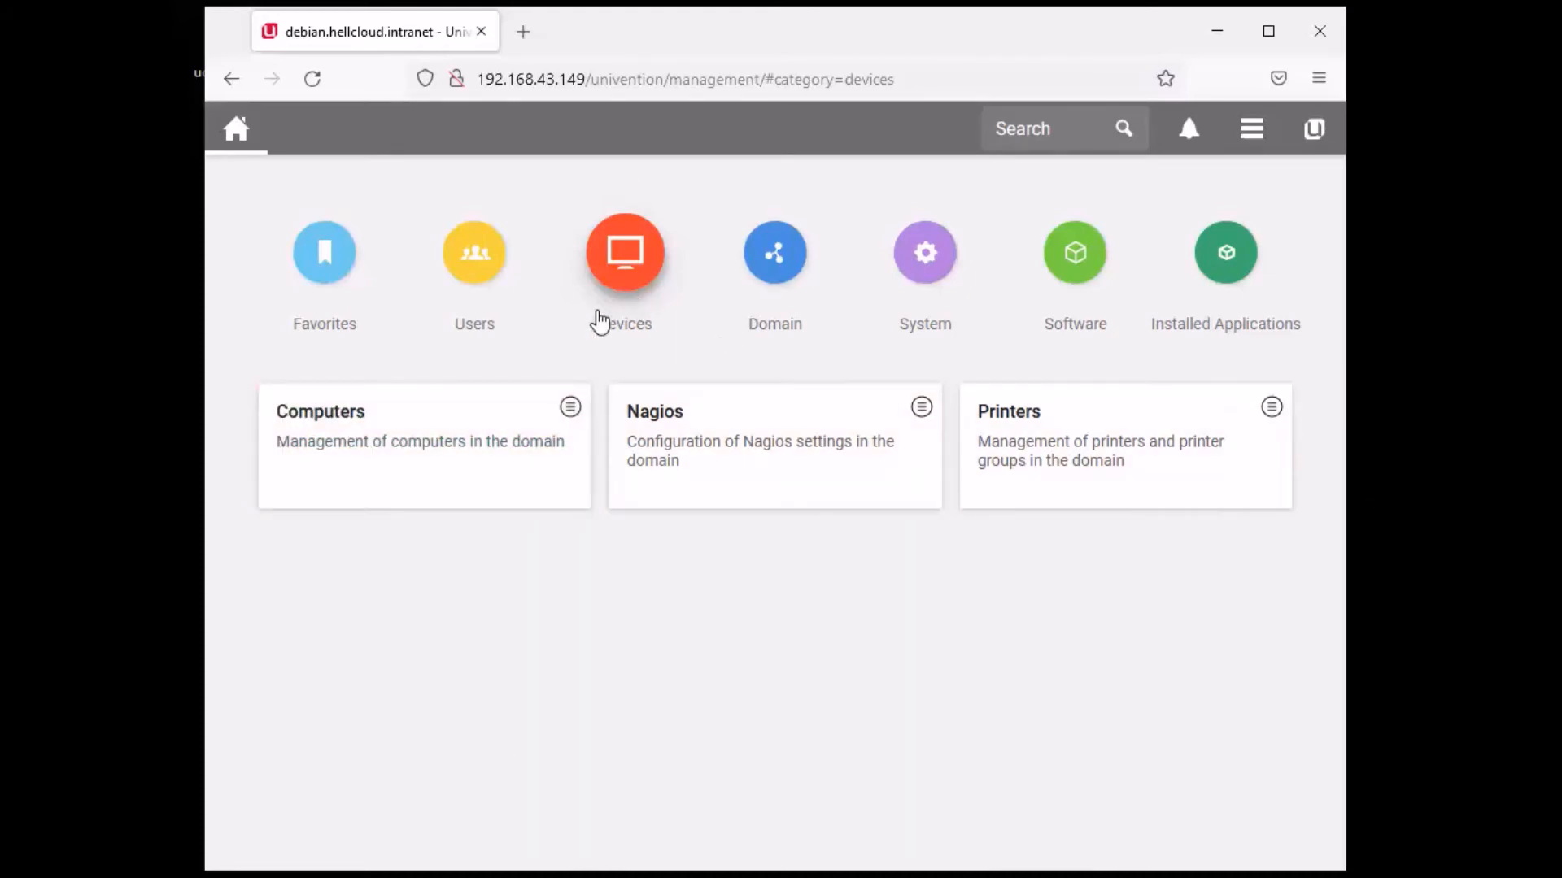
{"action": "left_click", "coordinate": [473, 282]}
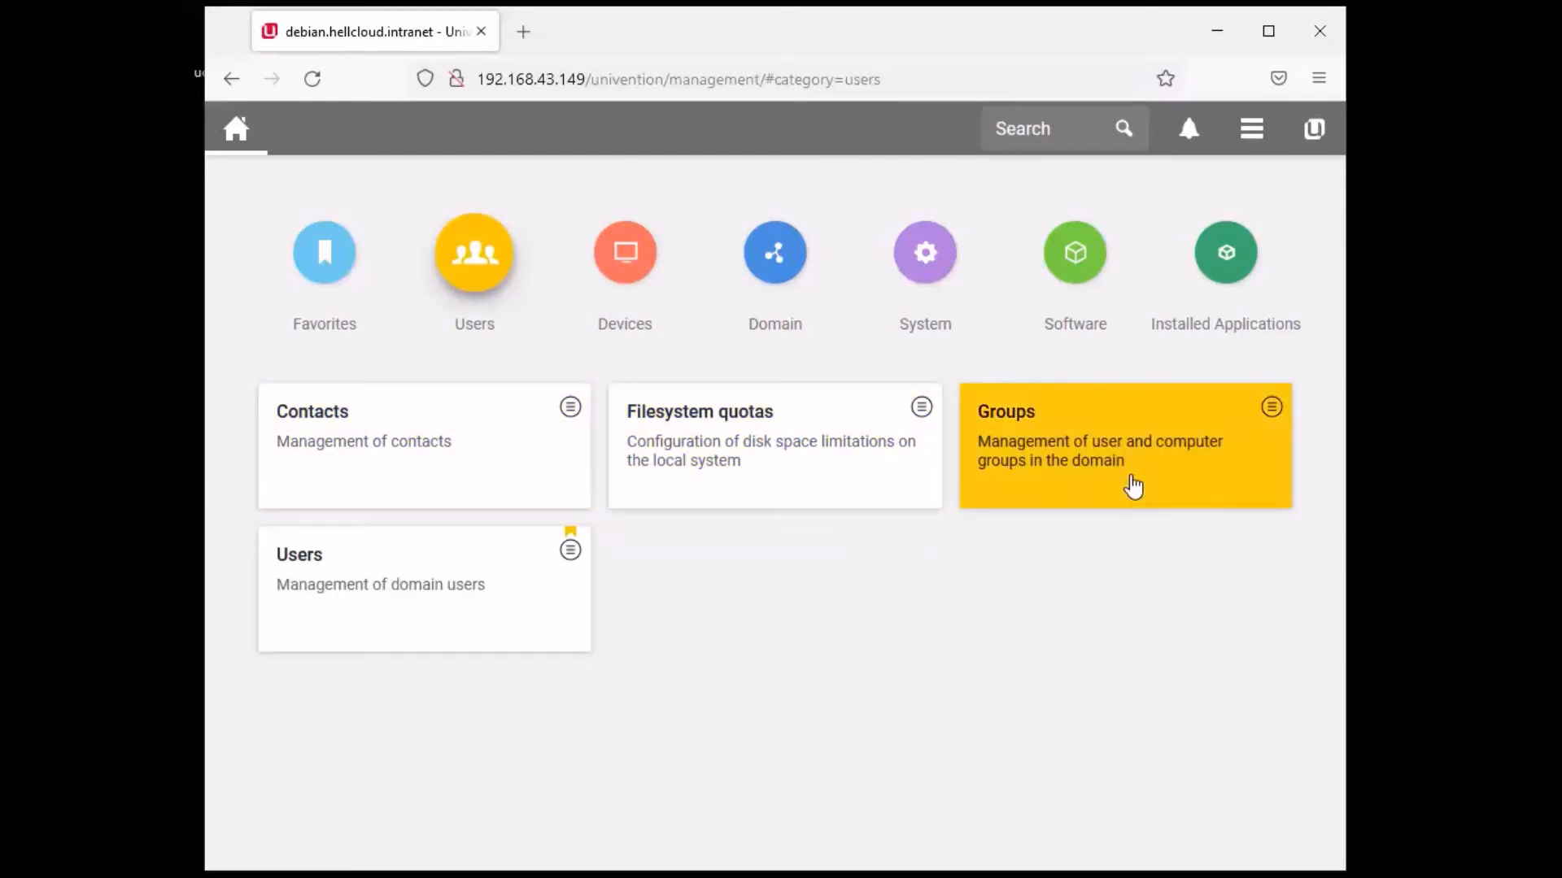
{"action": "left_click", "coordinate": [358, 617]}
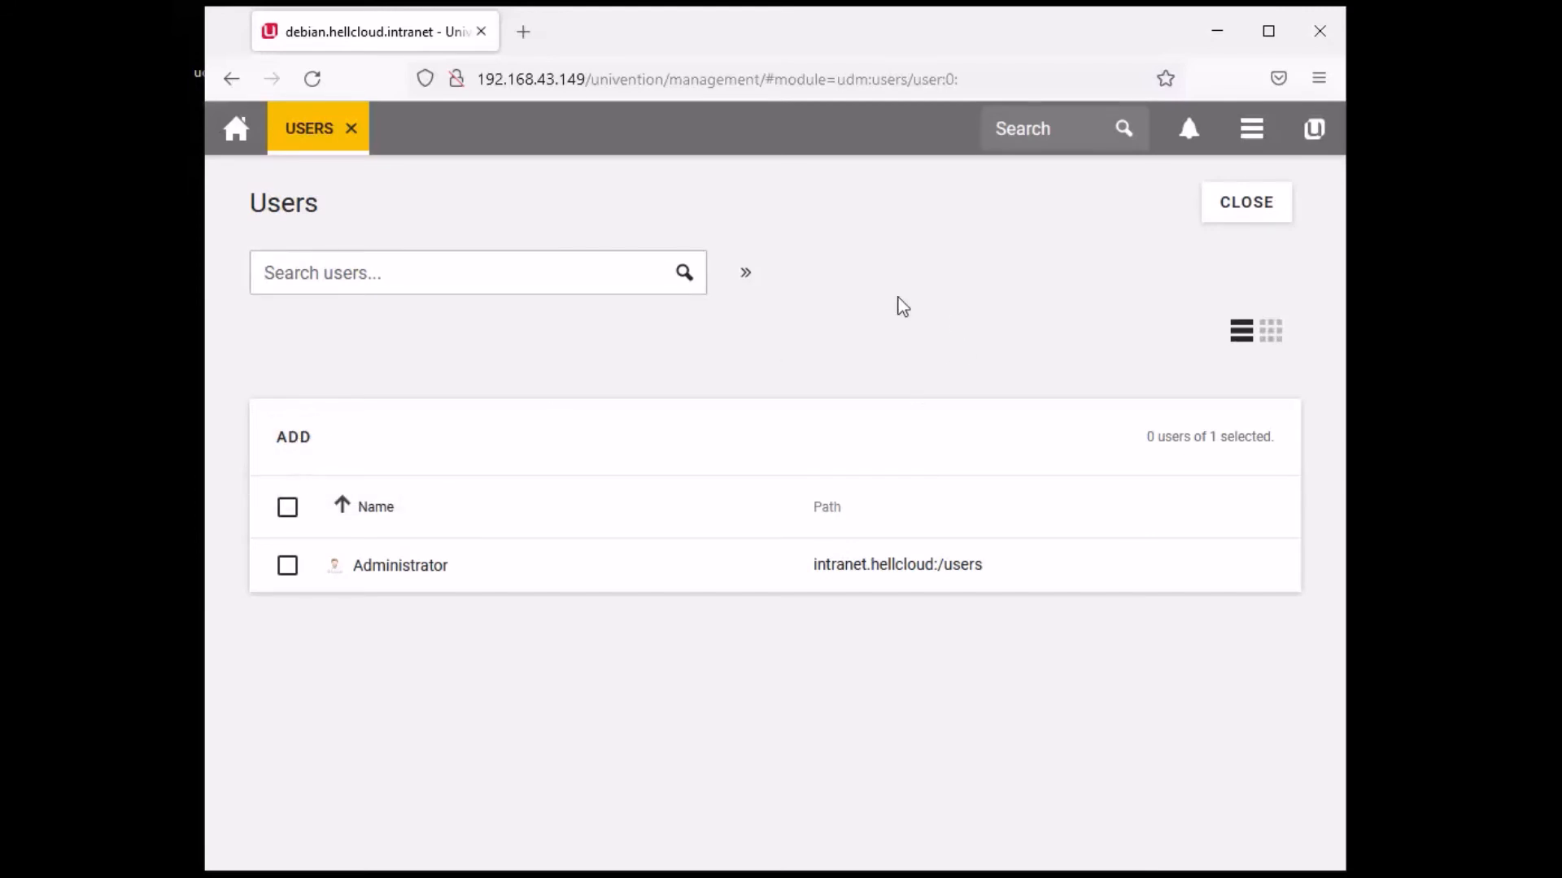
- Start adding a new user and switch to the advanced new-user form
{"action": "left_click", "coordinate": [293, 435]}
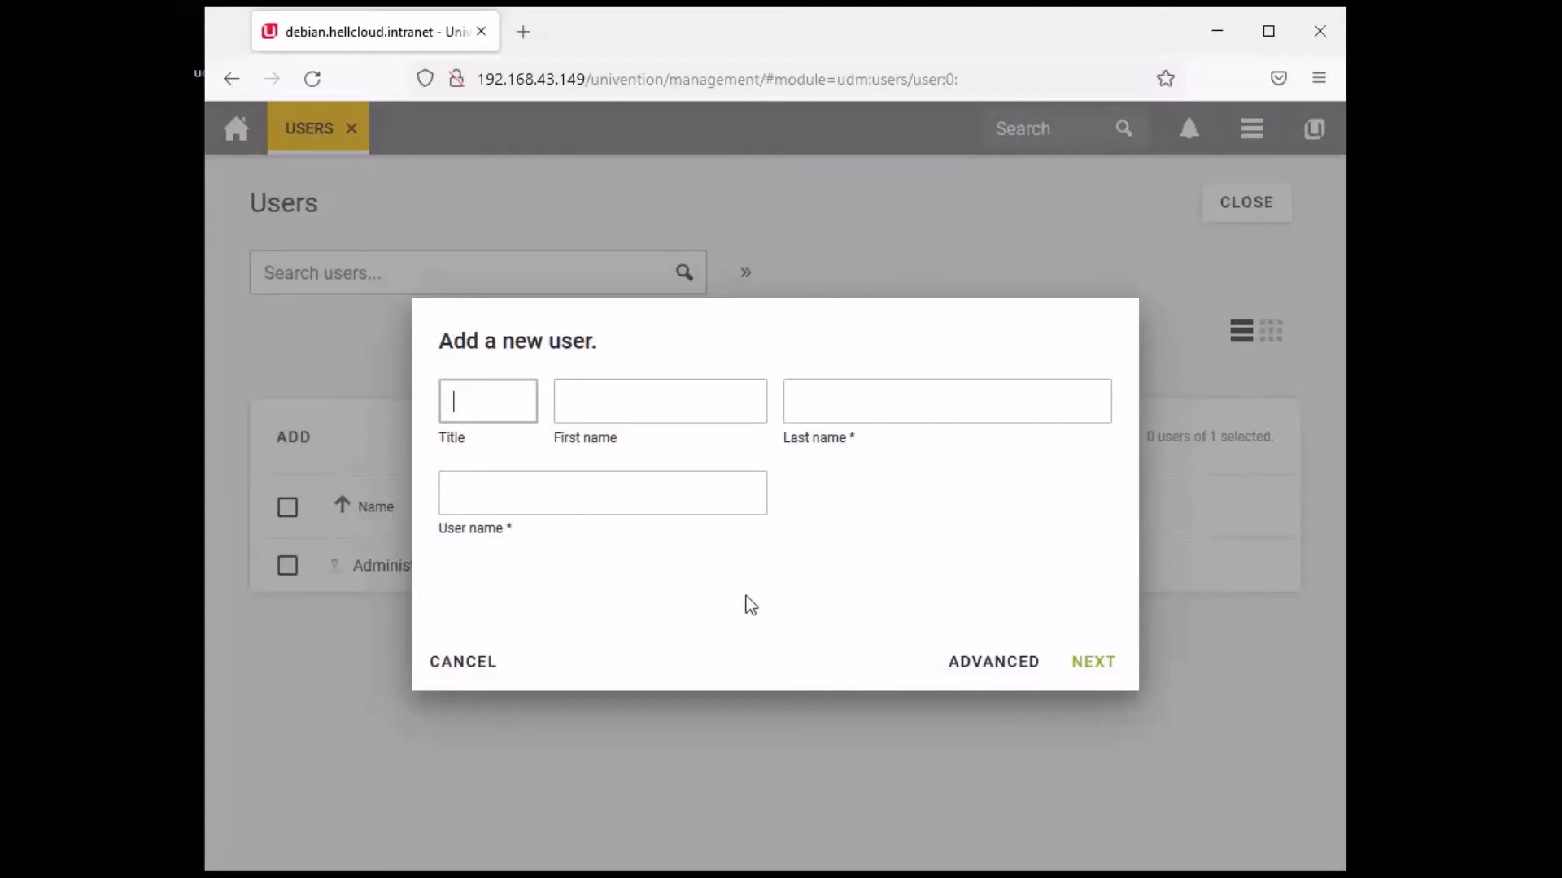
{"action": "key", "text": "Tab"}
{"action": "key", "text": "Tab"}
{"action": "left_click", "coordinate": [592, 492]}
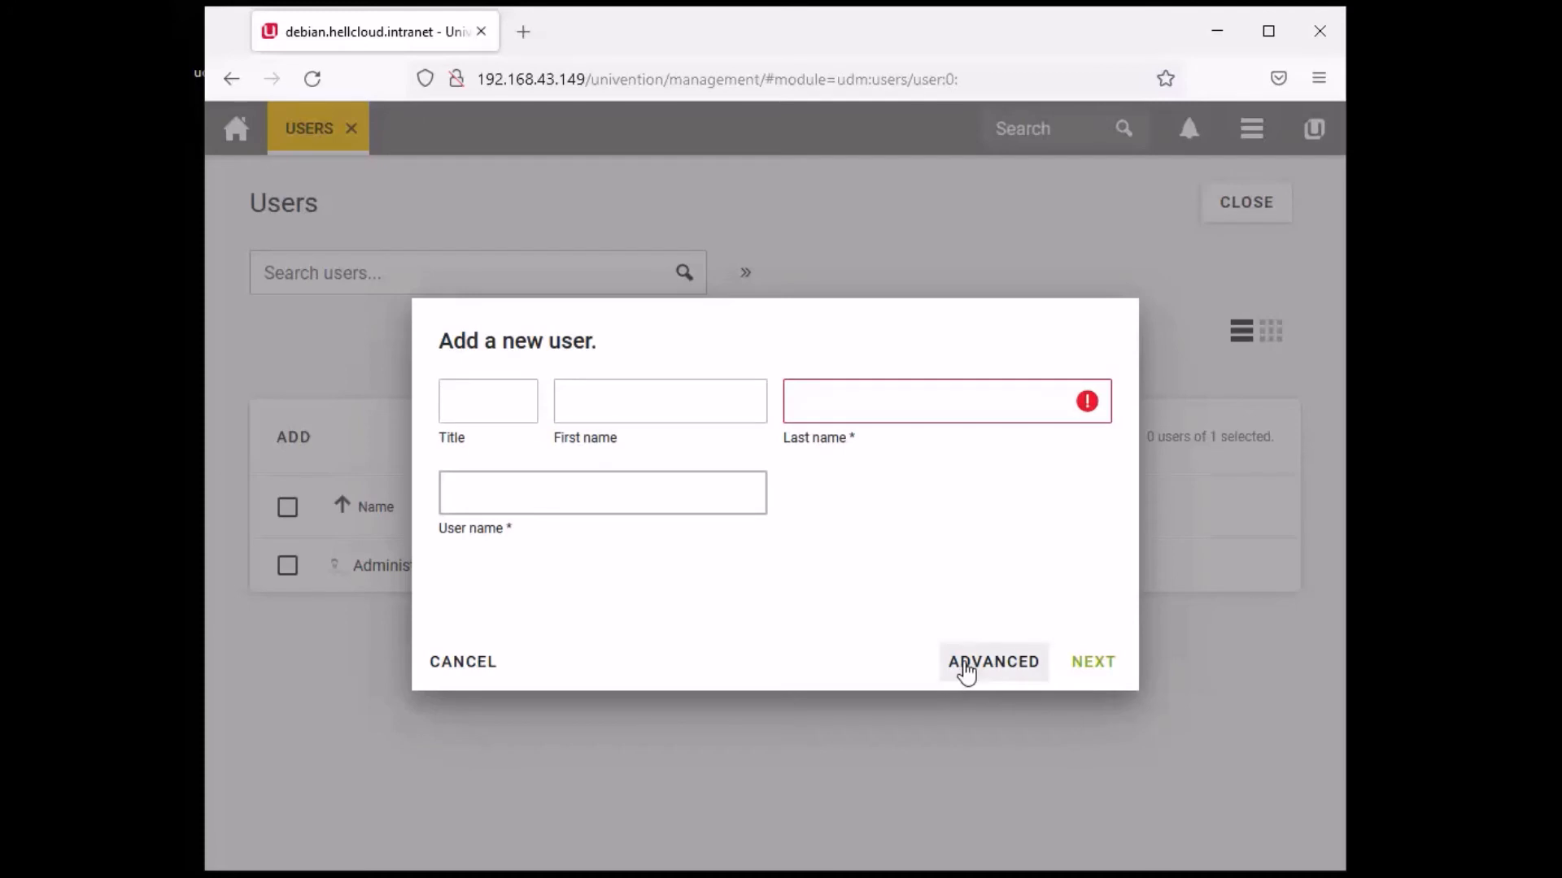
{"action": "left_click", "coordinate": [963, 671]}
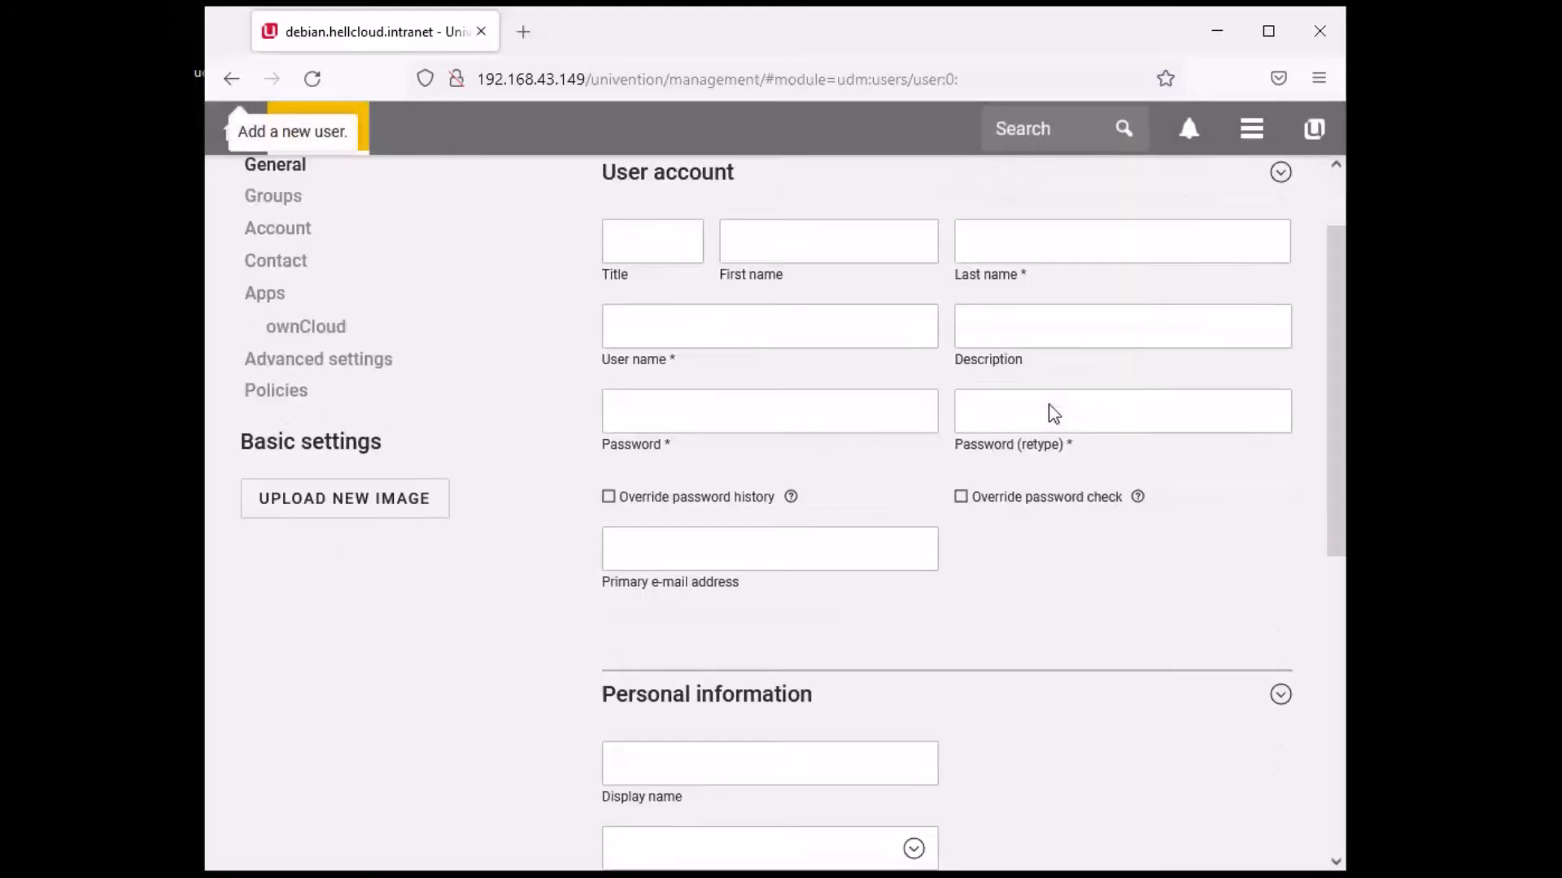
{"action": "scroll", "coordinate": [1051, 412], "scroll_direction": "down", "scroll_amount": 5}
{"action": "scroll", "coordinate": [1051, 411], "scroll_direction": "up", "scroll_amount": 5}
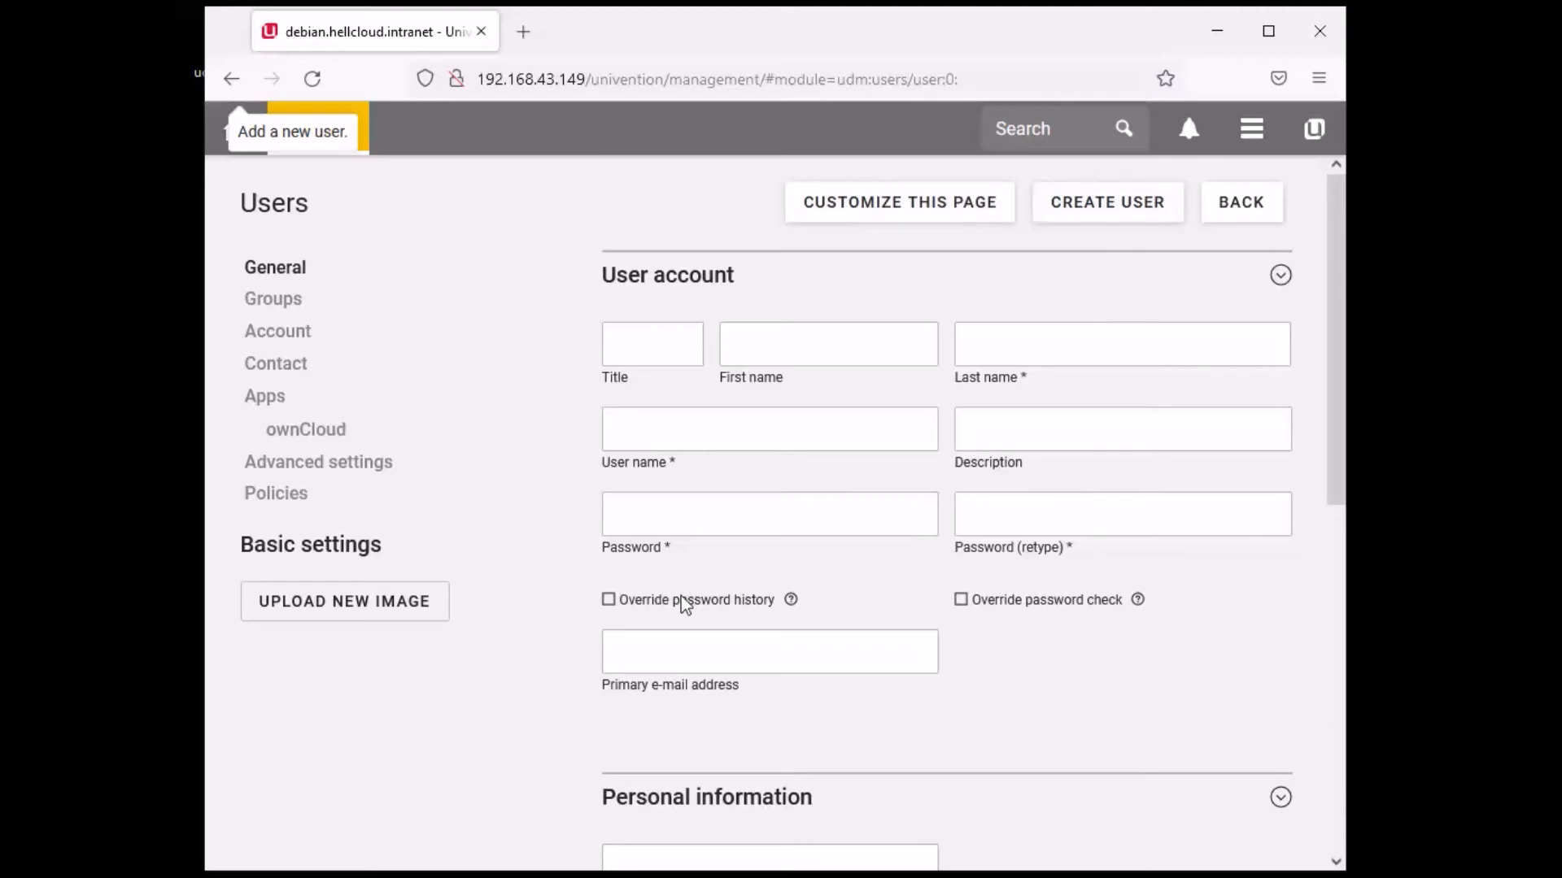
- View the Groups, Account, Contact, Apps and Advanced settings sections, then abandon the form and close Users
{"action": "left_click", "coordinate": [280, 304]}
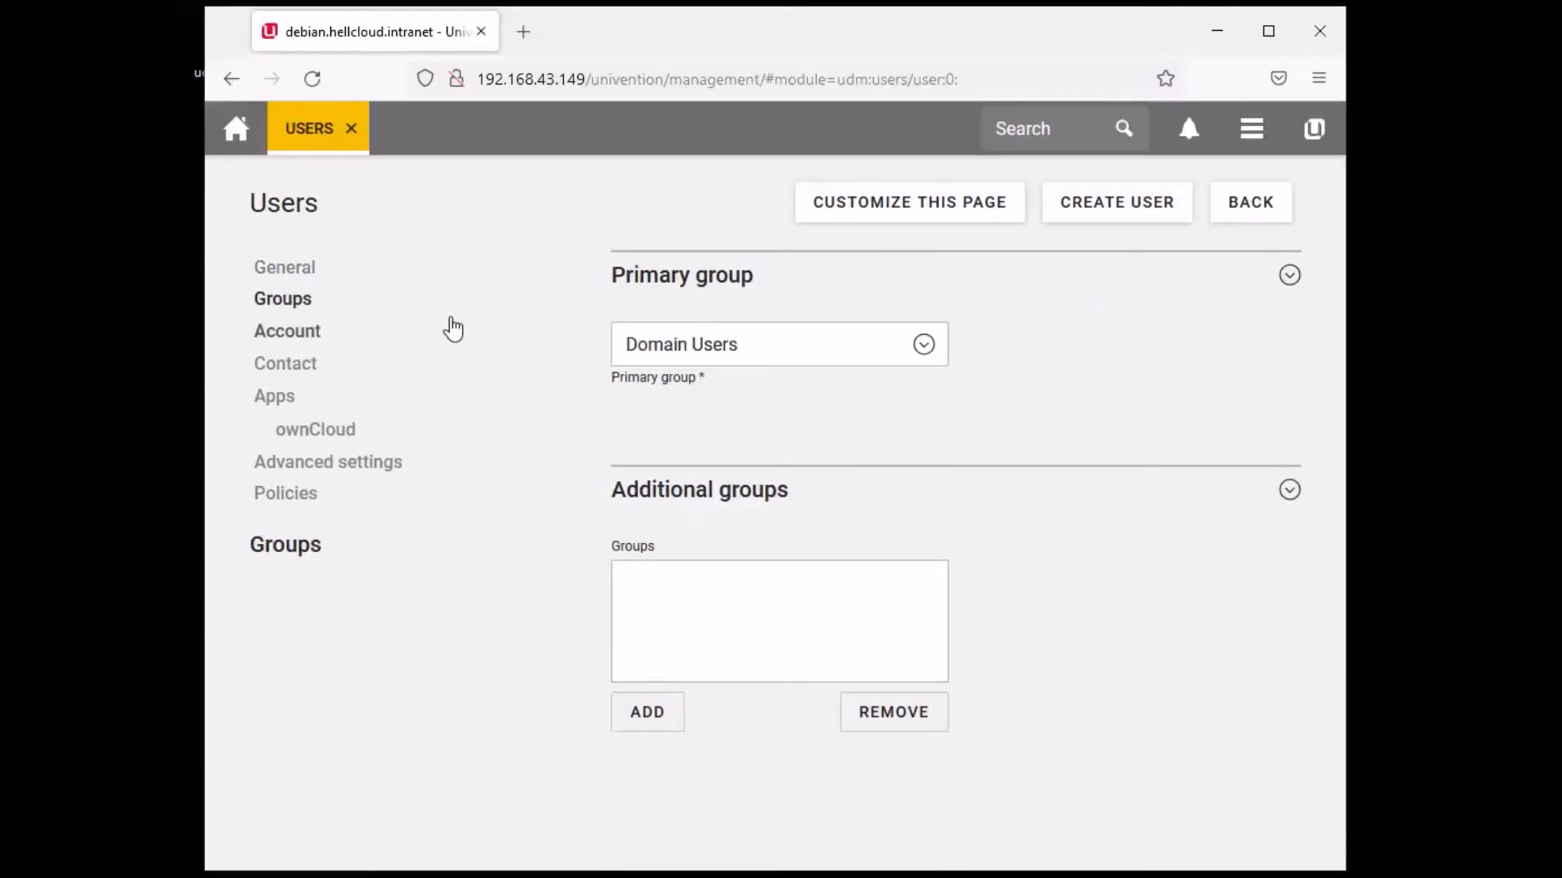
{"action": "left_click", "coordinate": [307, 336]}
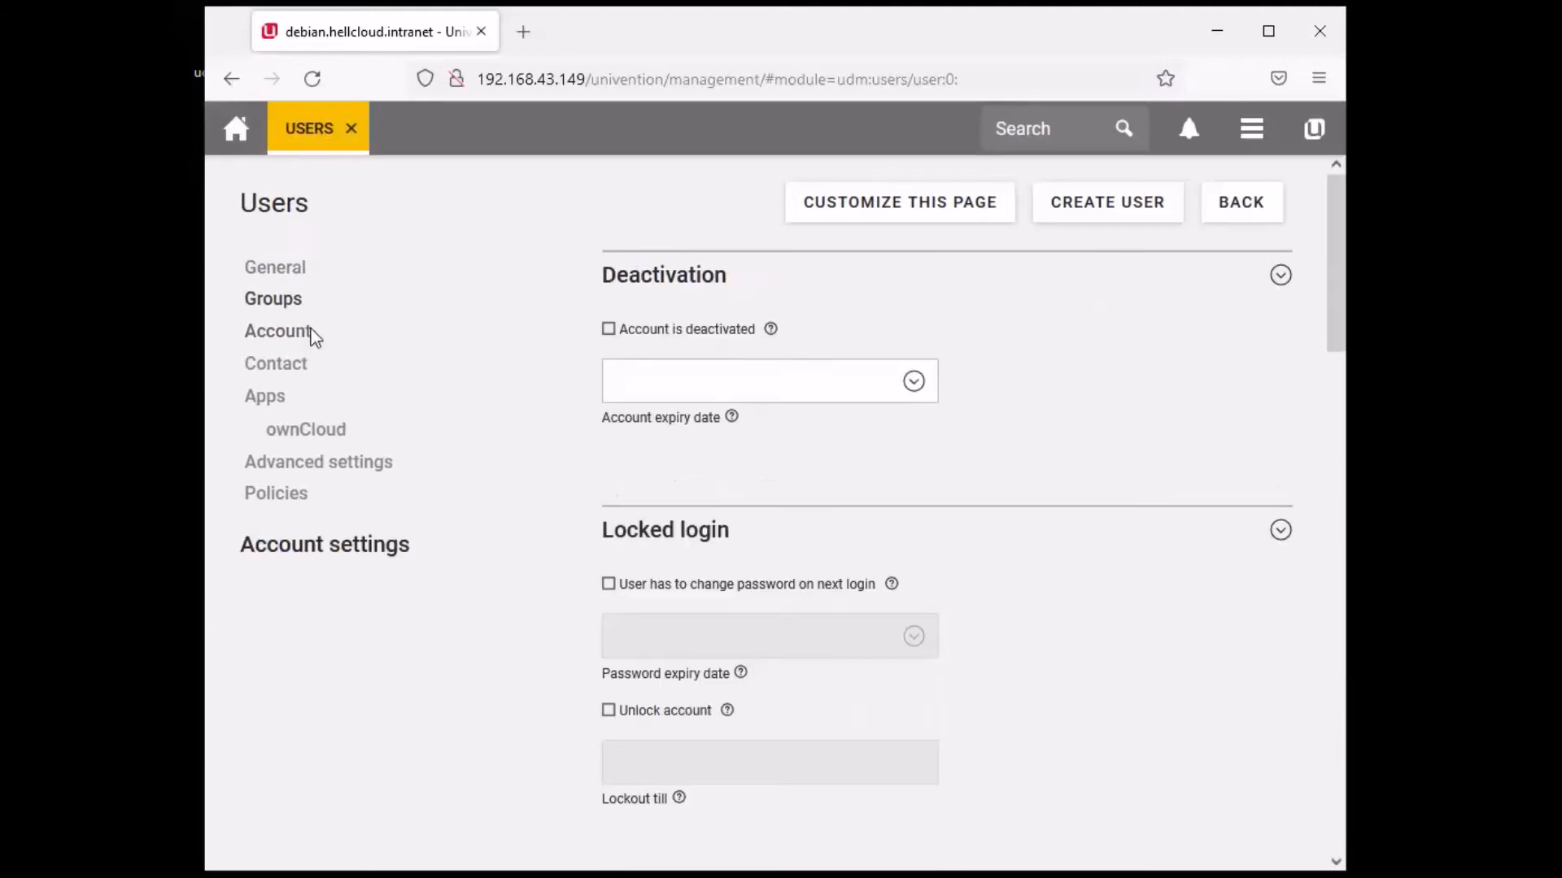
{"action": "left_click", "coordinate": [290, 373]}
{"action": "left_click", "coordinate": [276, 426]}
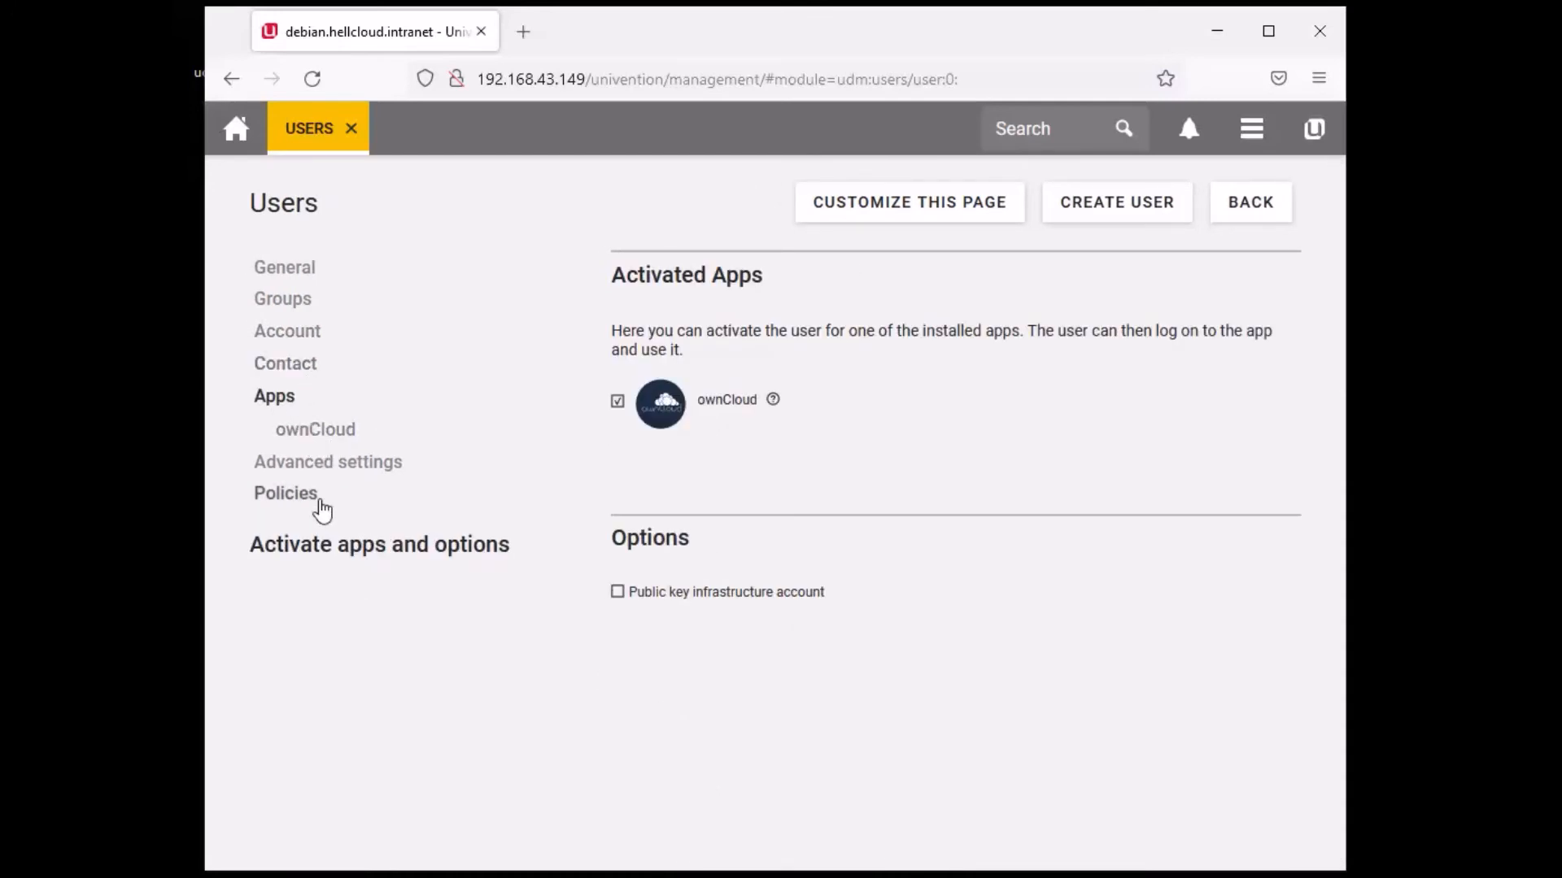
{"action": "left_click", "coordinate": [357, 466]}
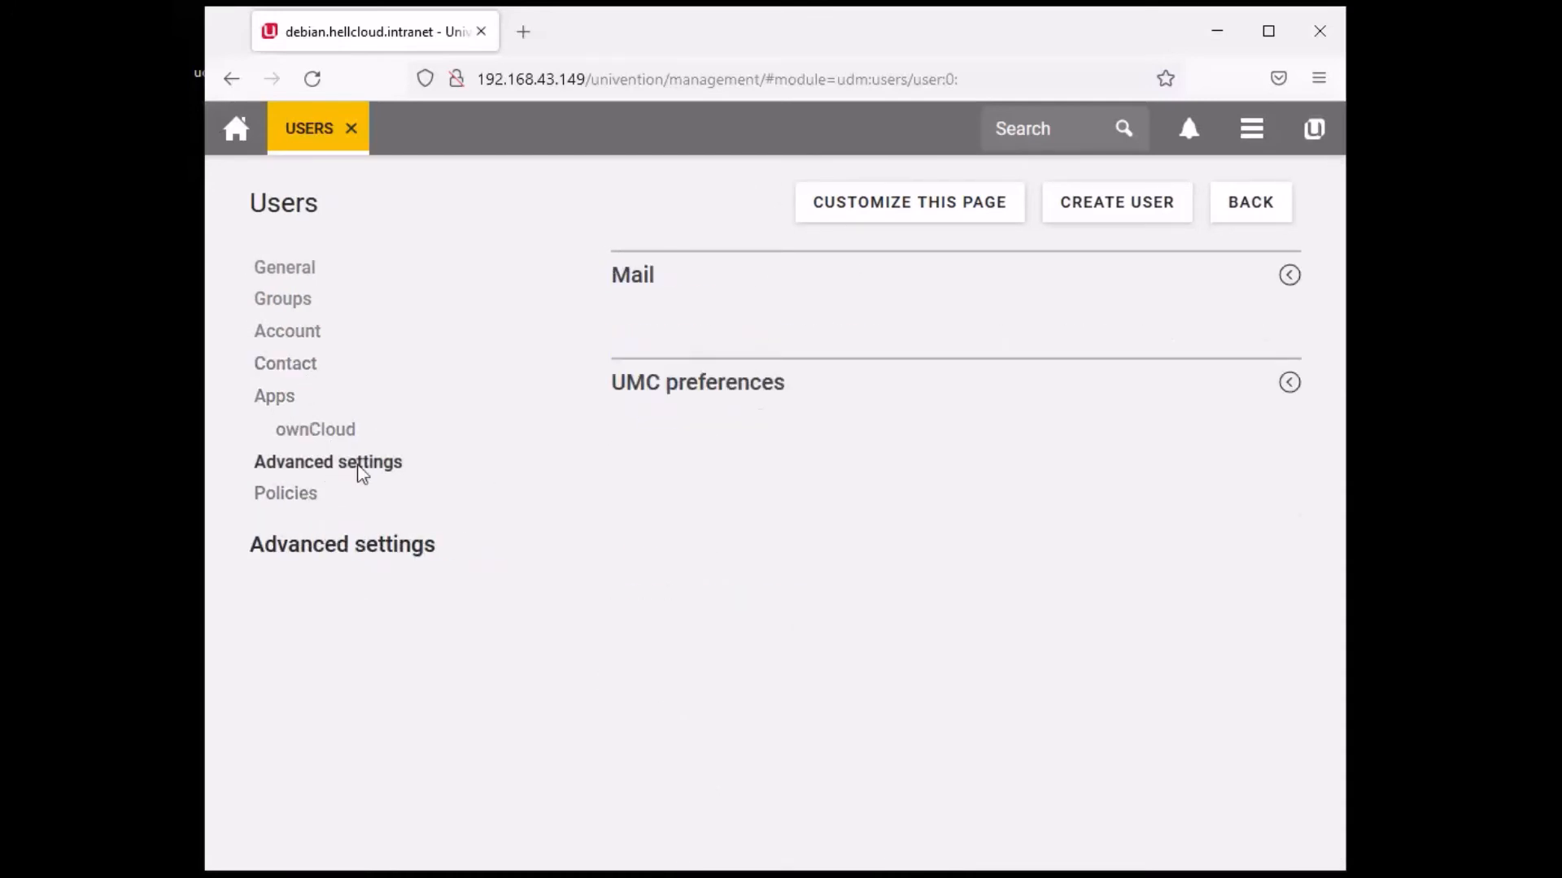
{"action": "left_click", "coordinate": [1261, 209]}
{"action": "left_click", "coordinate": [1260, 213]}
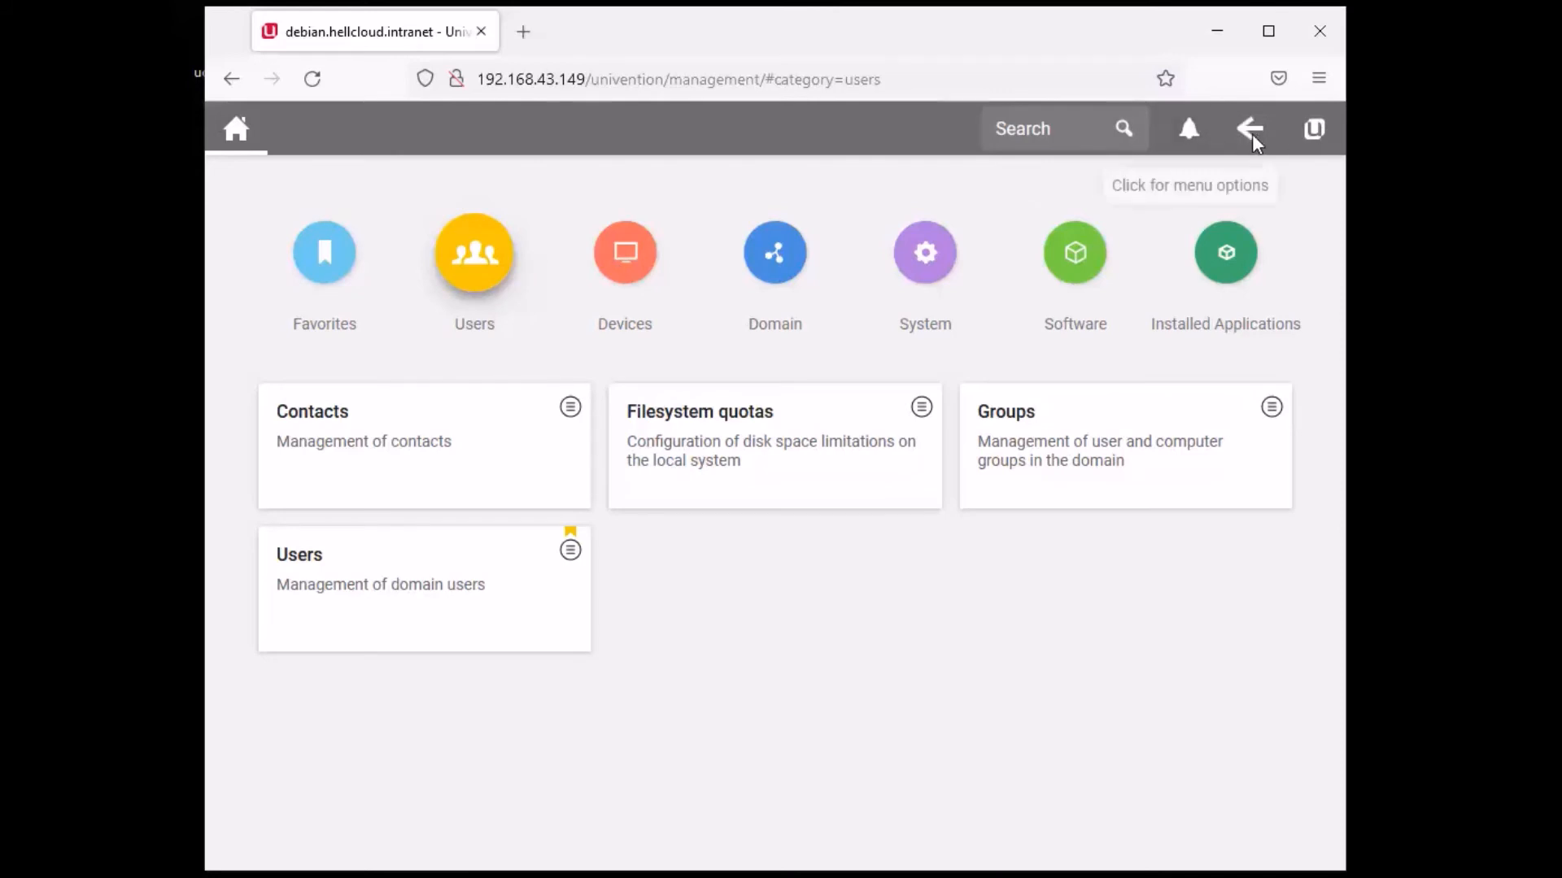
- Log out of the Univention Management Console and open the ownCloud web application
{"action": "left_click", "coordinate": [1246, 132]}
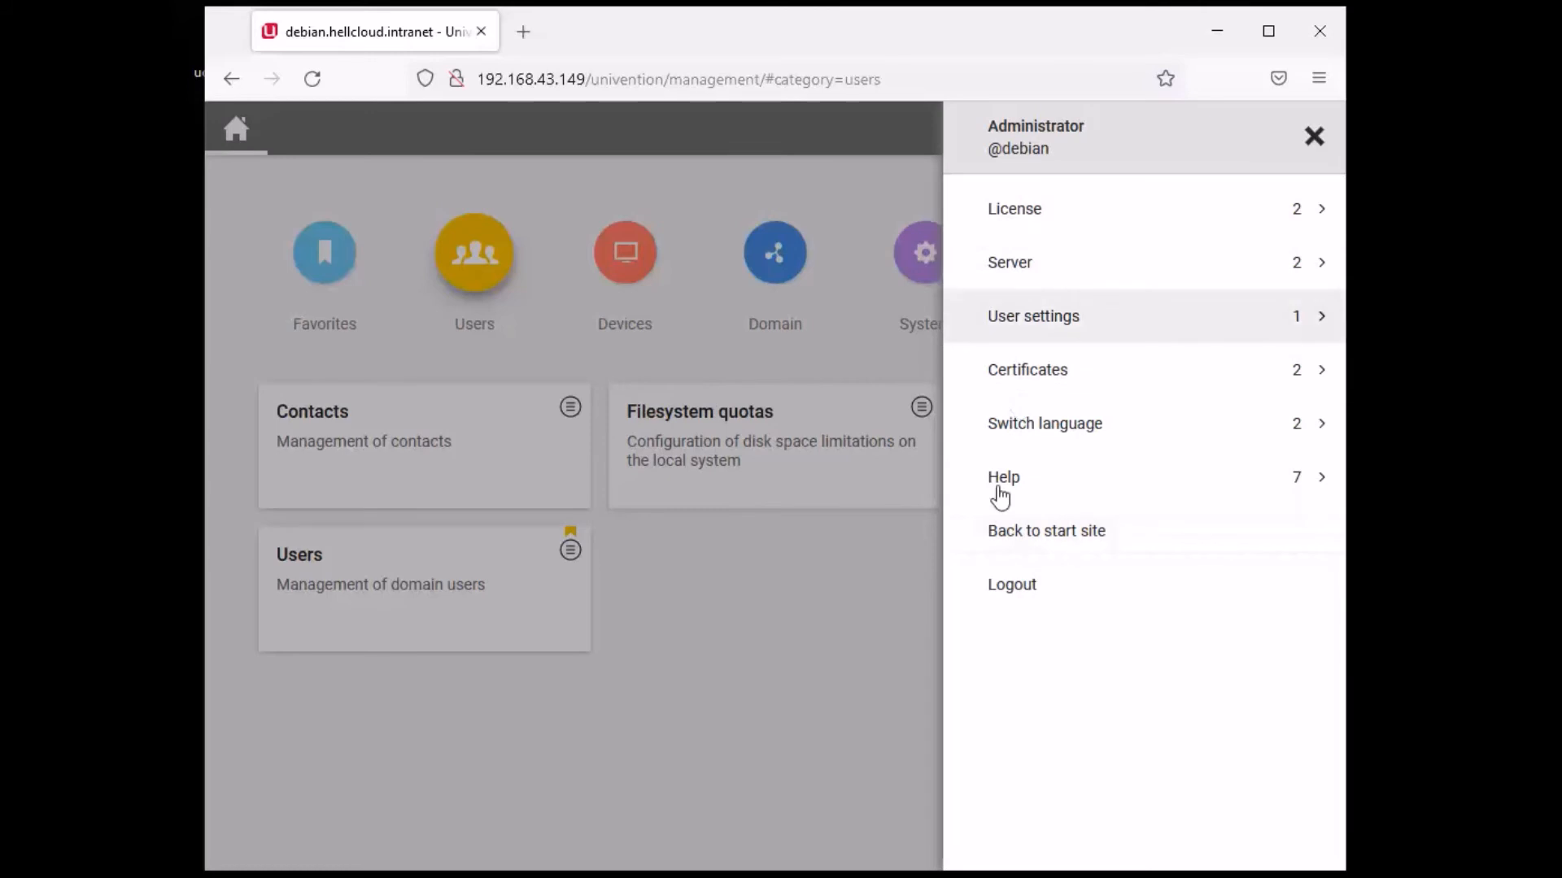
{"action": "left_click", "coordinate": [1025, 598]}
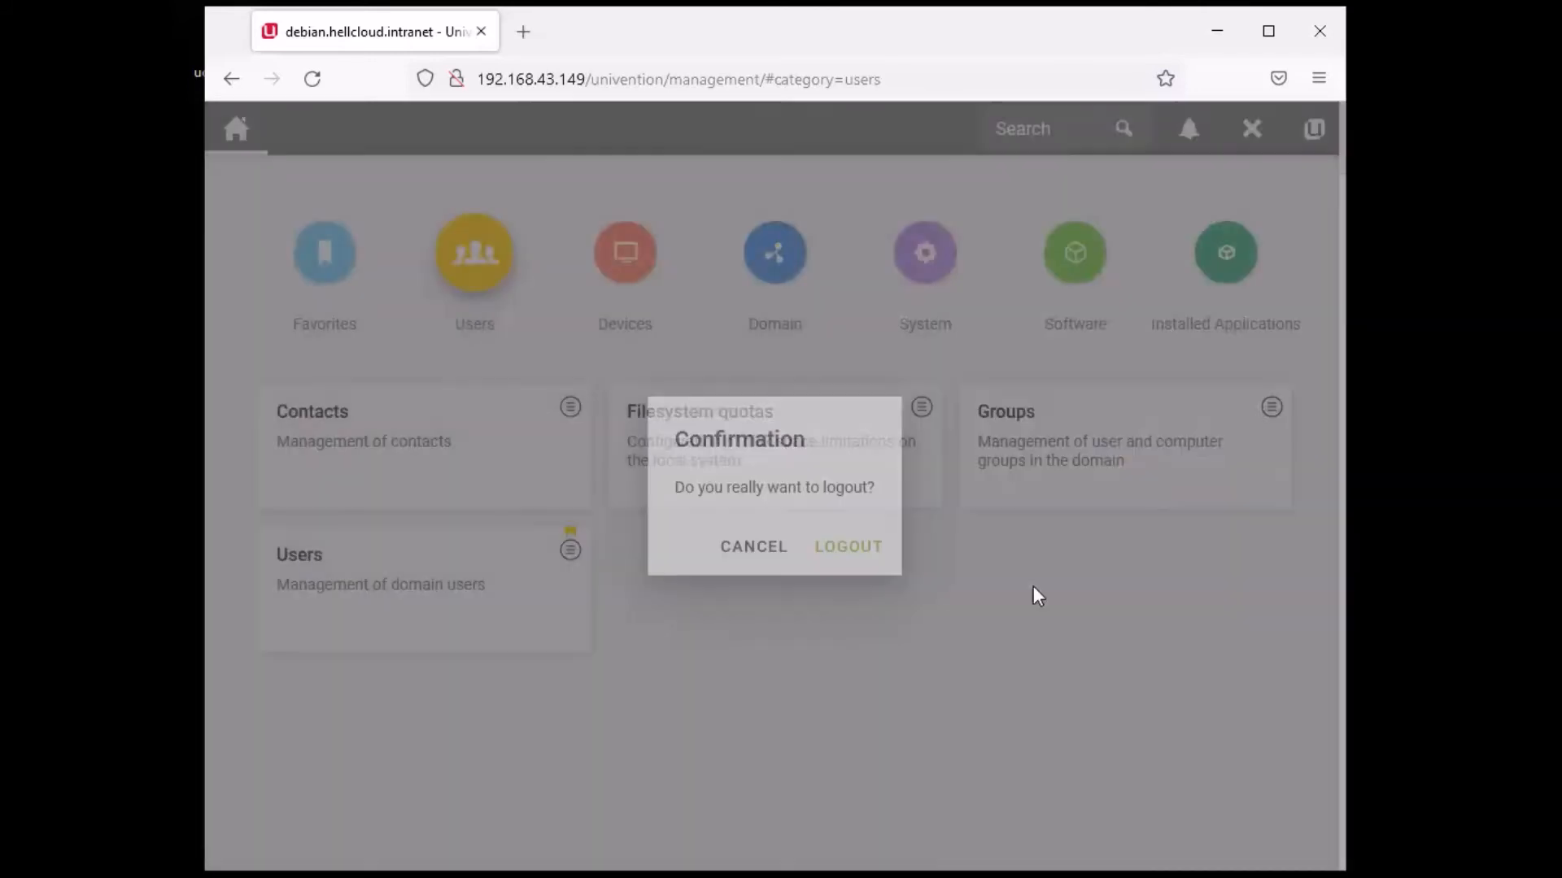
{"action": "left_click", "coordinate": [854, 549]}
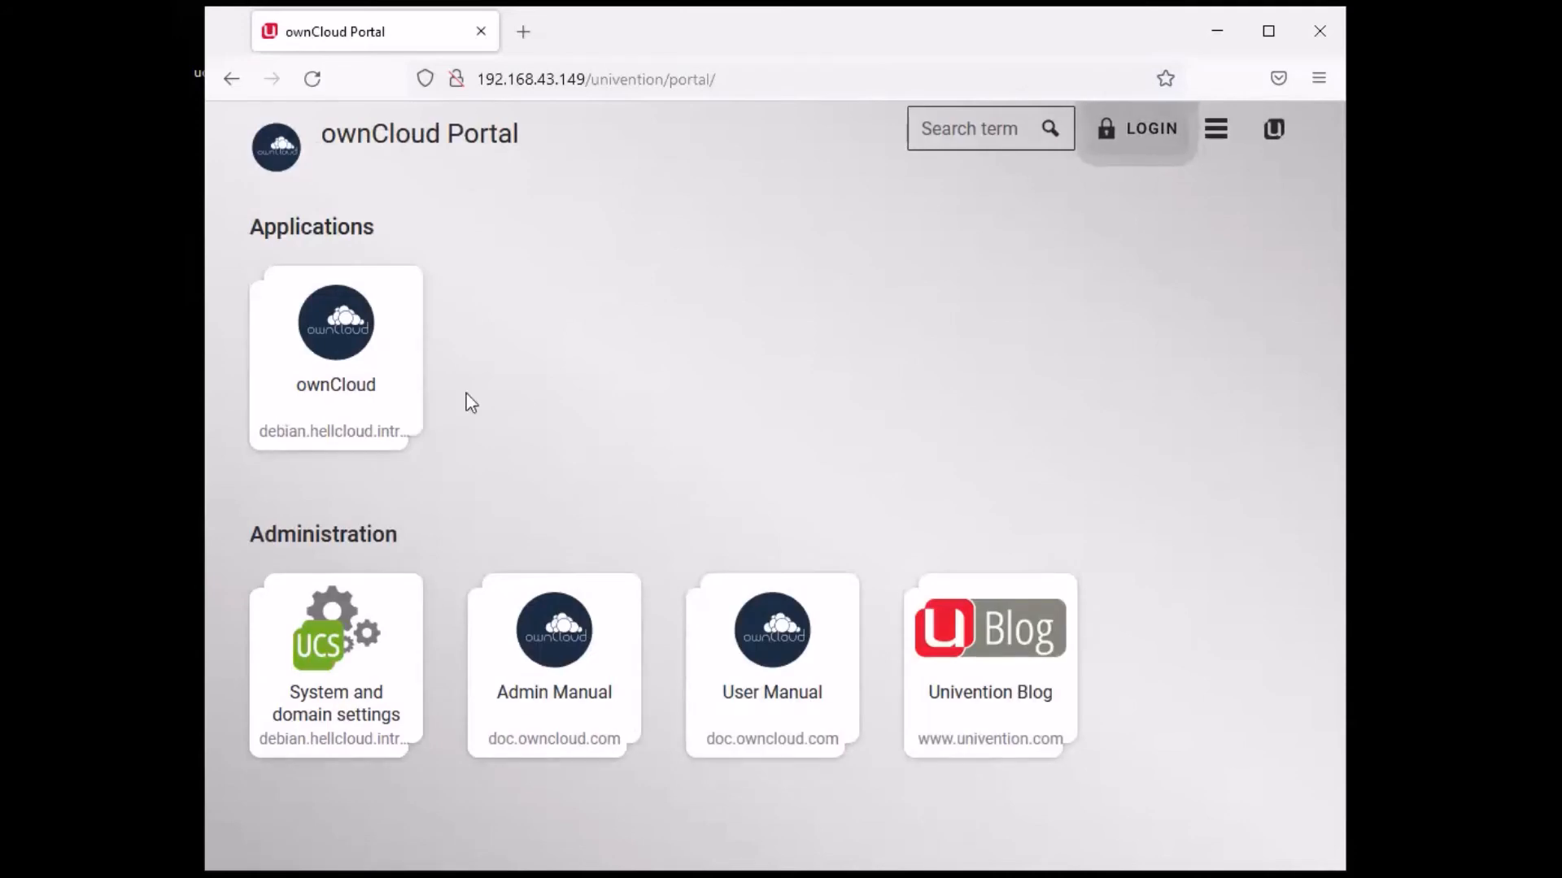
{"action": "left_click", "coordinate": [305, 327]}
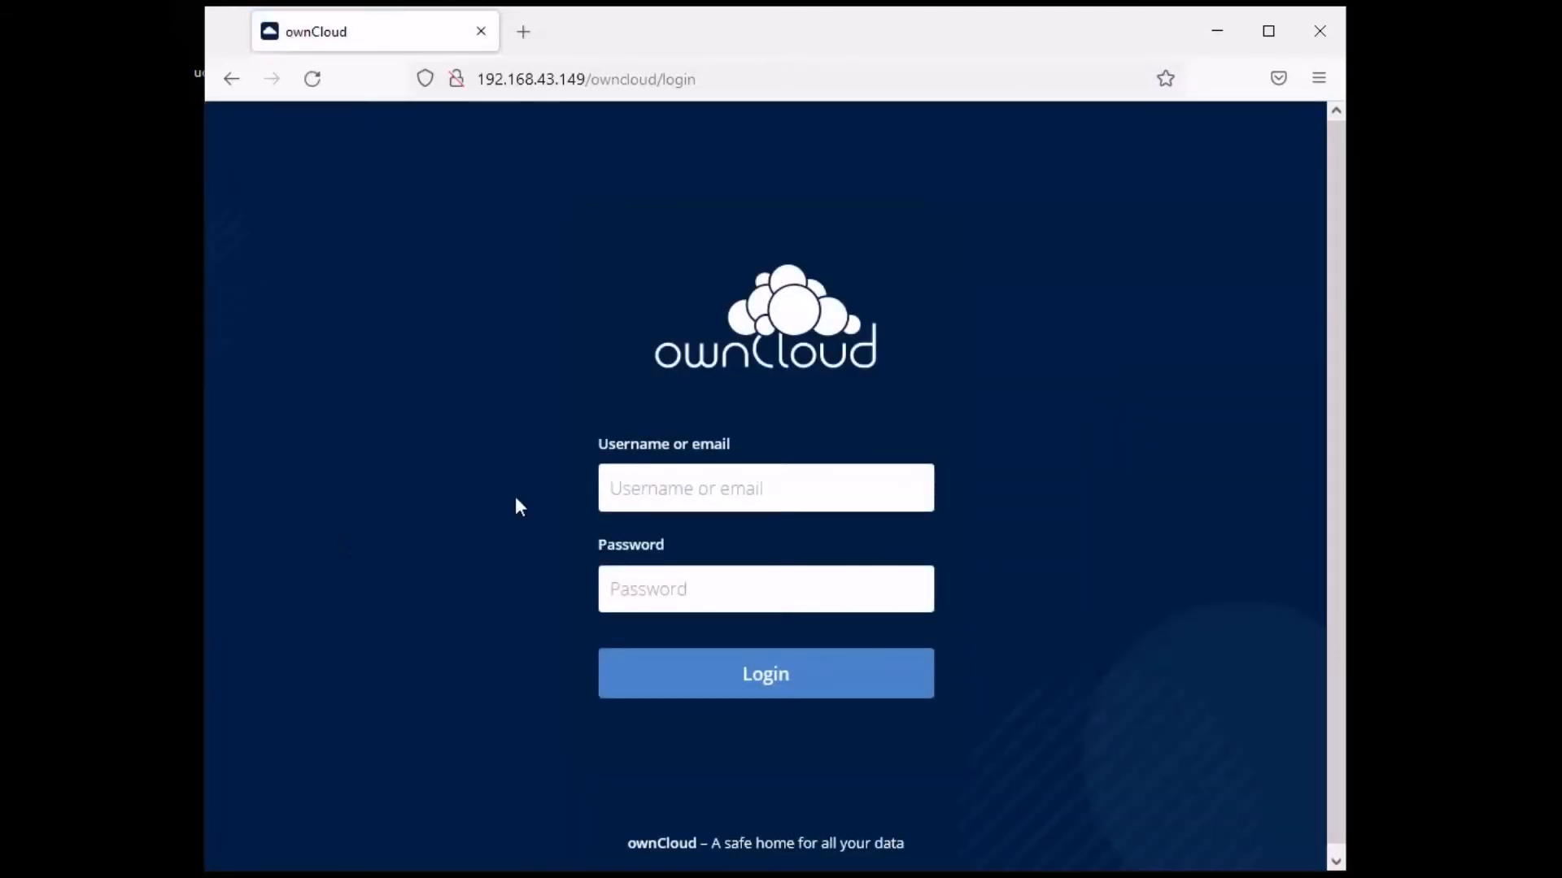
- Log in to ownCloud as Administrator with the account password, declining to save it
{"action": "left_click", "coordinate": [720, 486]}
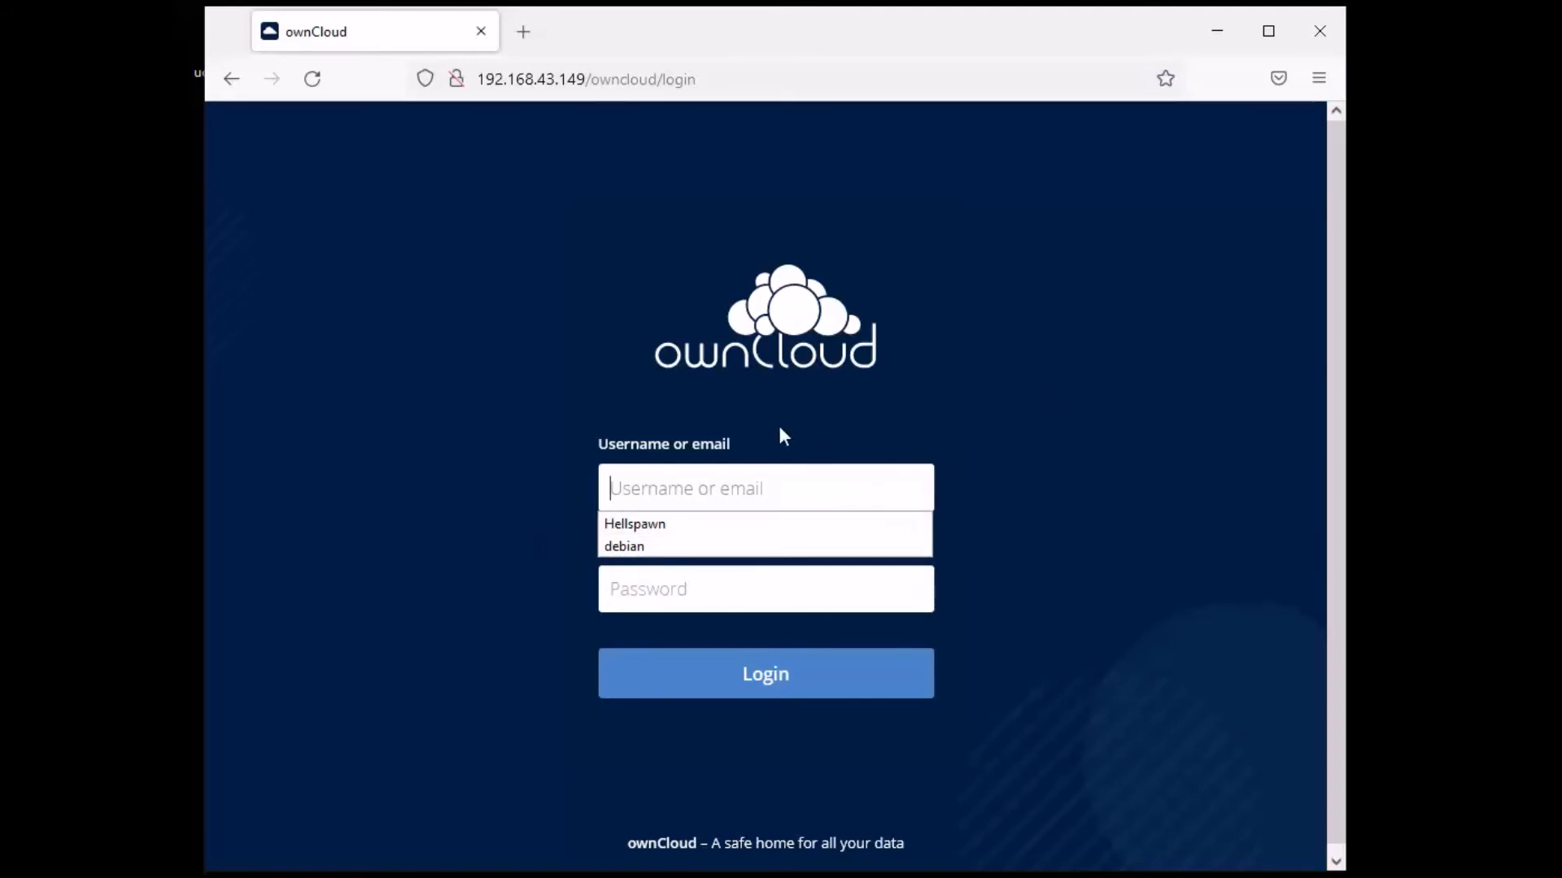
{"action": "type", "text": "Administrator"}
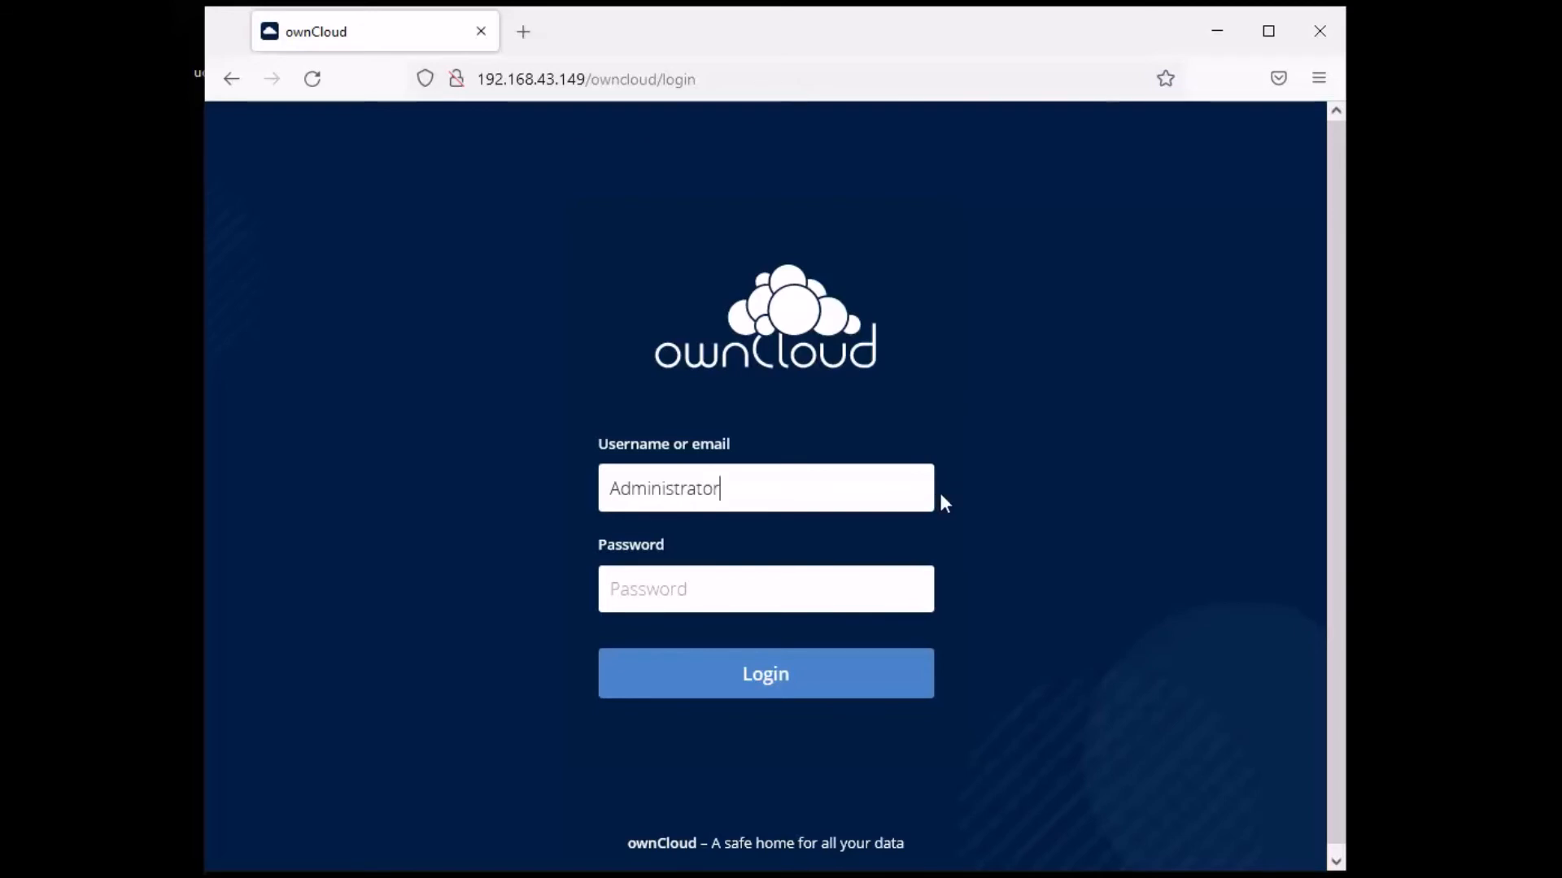
{"action": "left_click", "coordinate": [898, 600]}
{"action": "type", "text": "ator"}
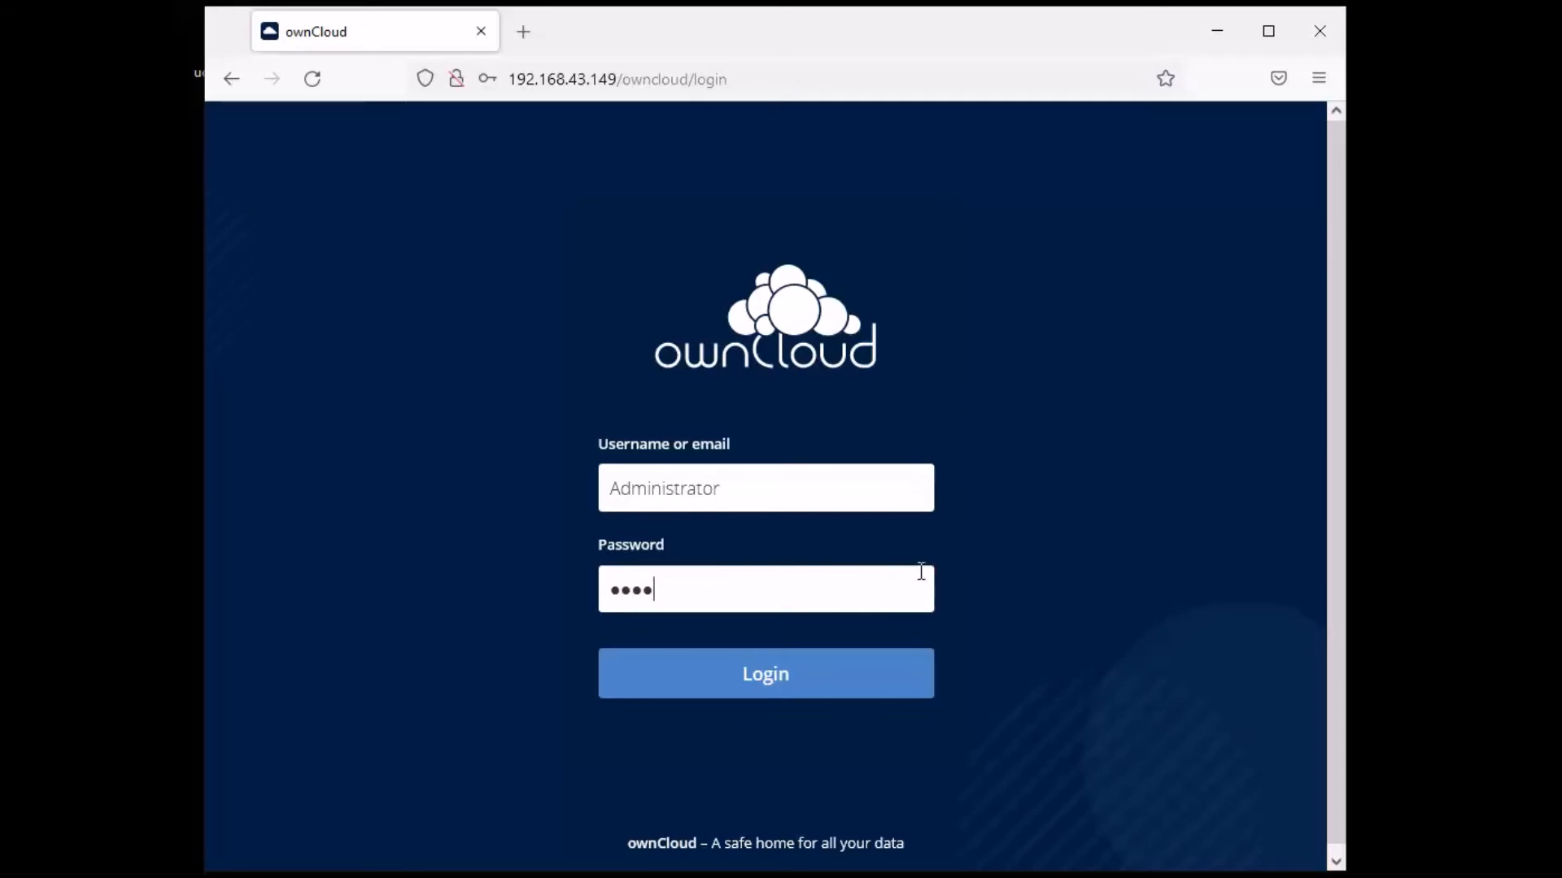
{"action": "type", "text": "•••••••••"}
{"action": "key", "text": "Return"}
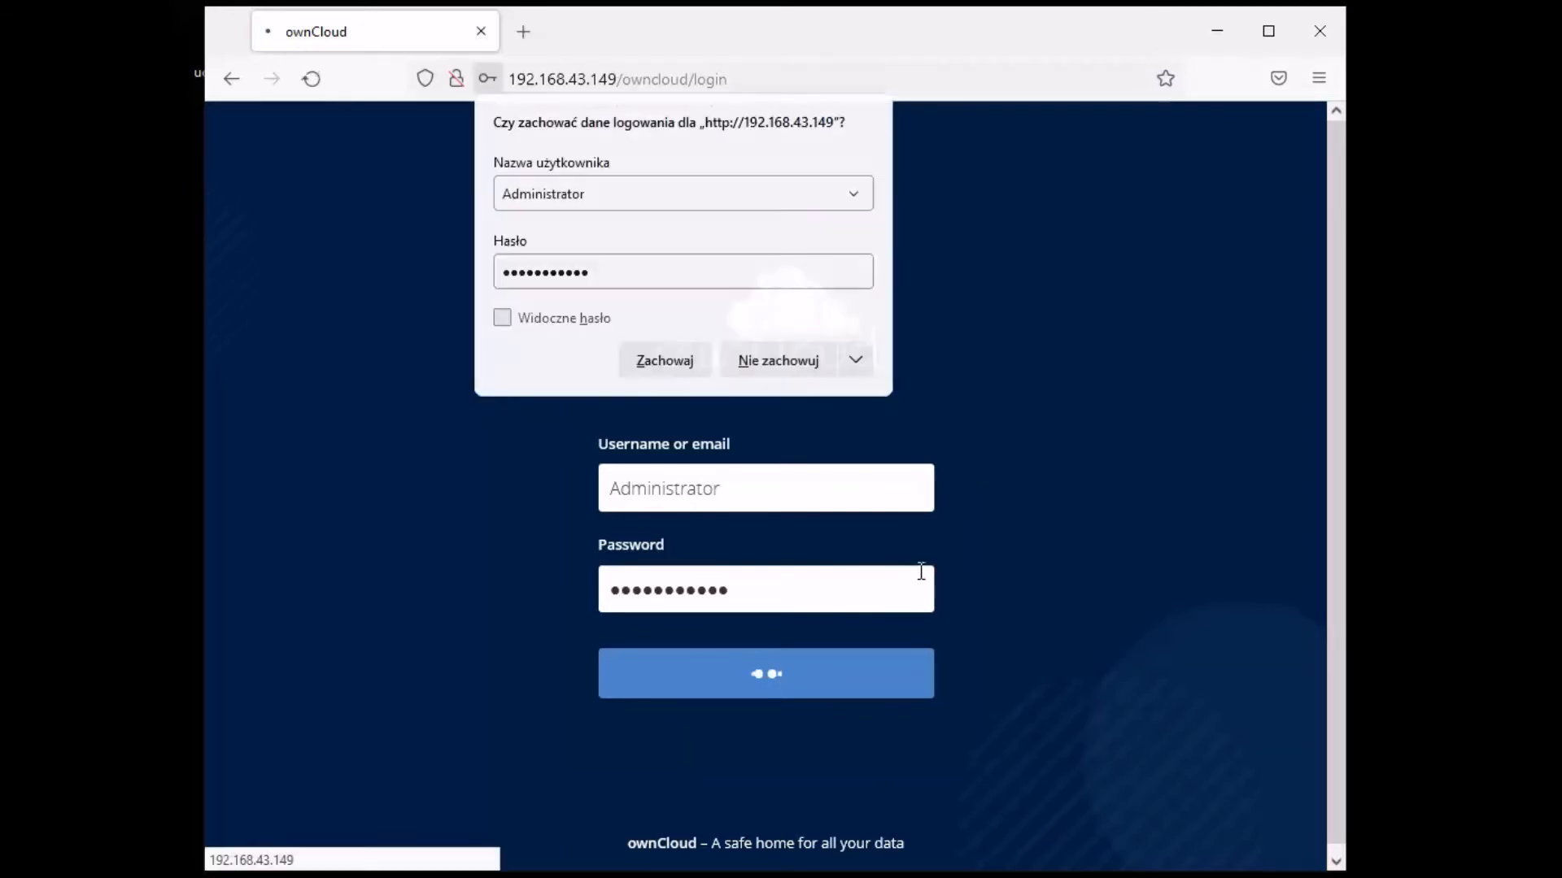
{"action": "left_click", "coordinate": [778, 360]}
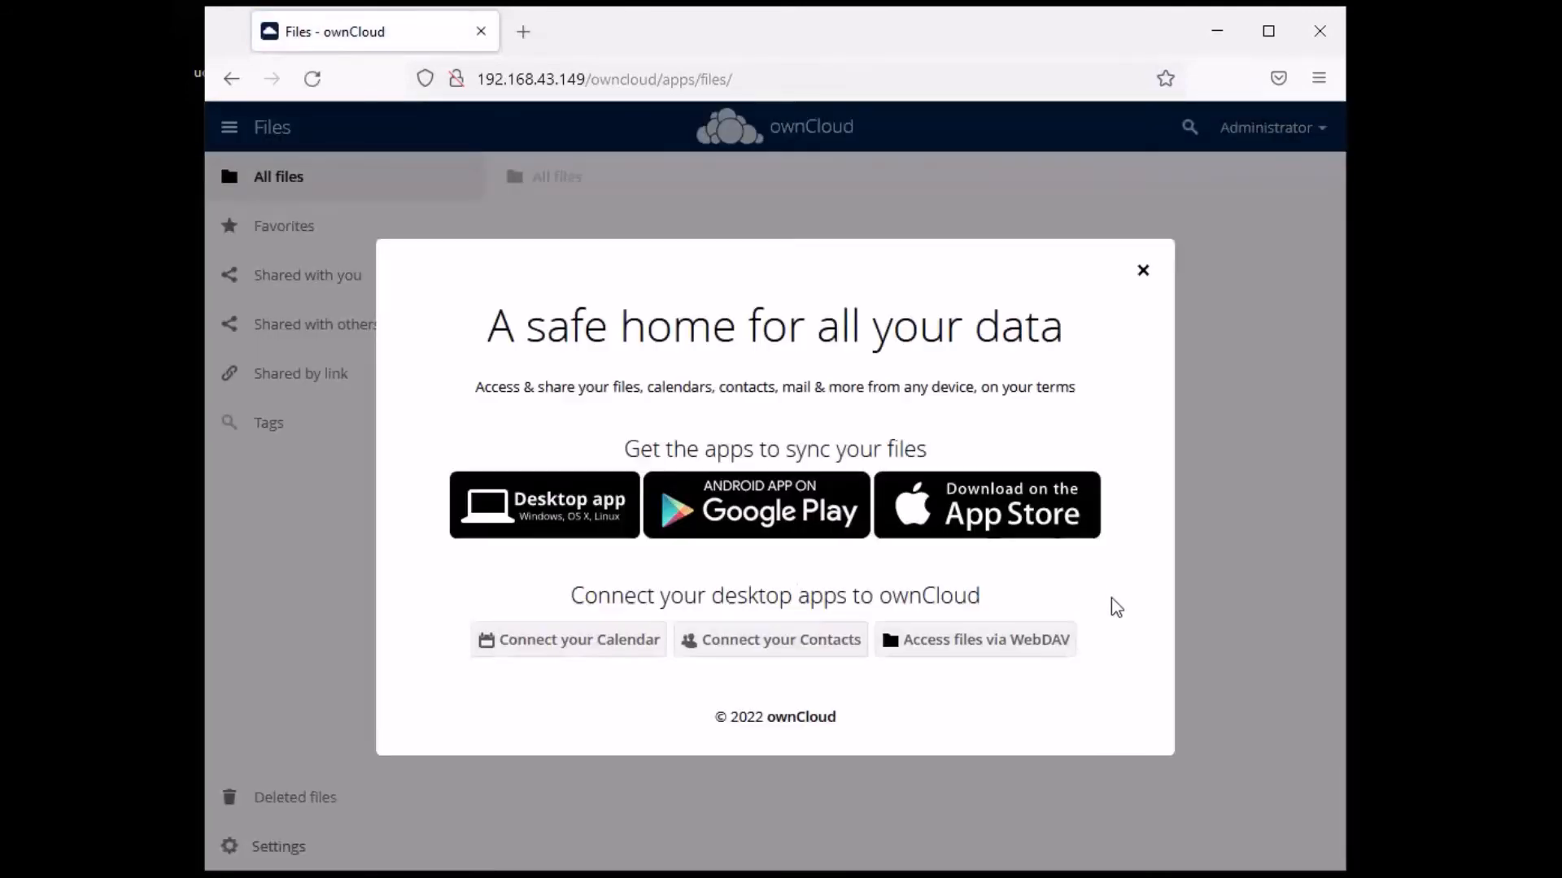
- Close the welcome message and open Administrator's Settings, scrolling down to the Version section
{"action": "left_click", "coordinate": [1144, 272]}
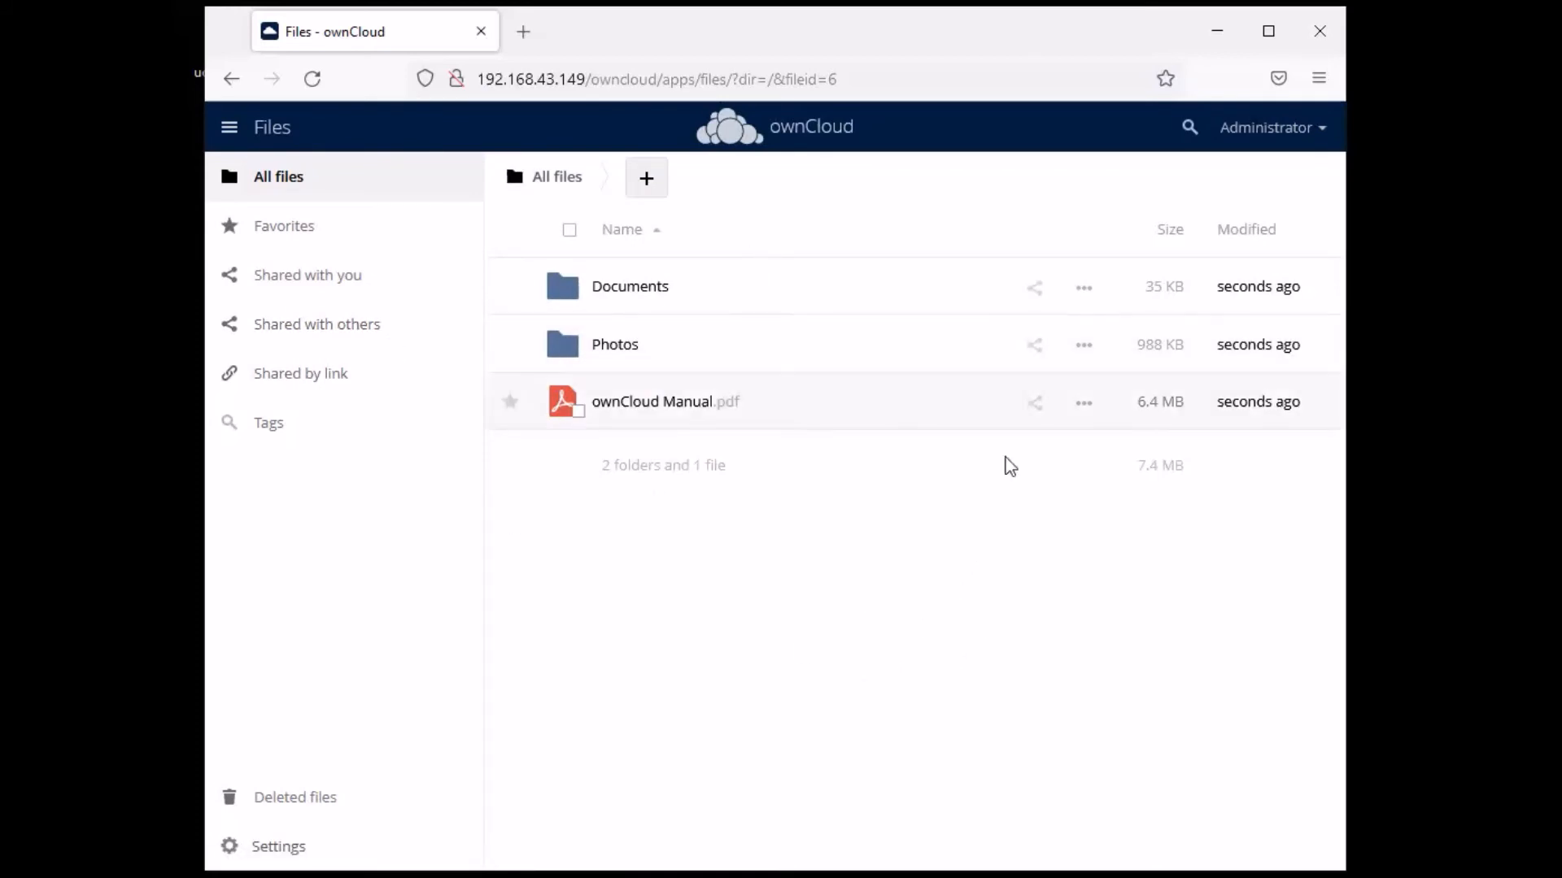
{"action": "left_click", "coordinate": [1330, 140]}
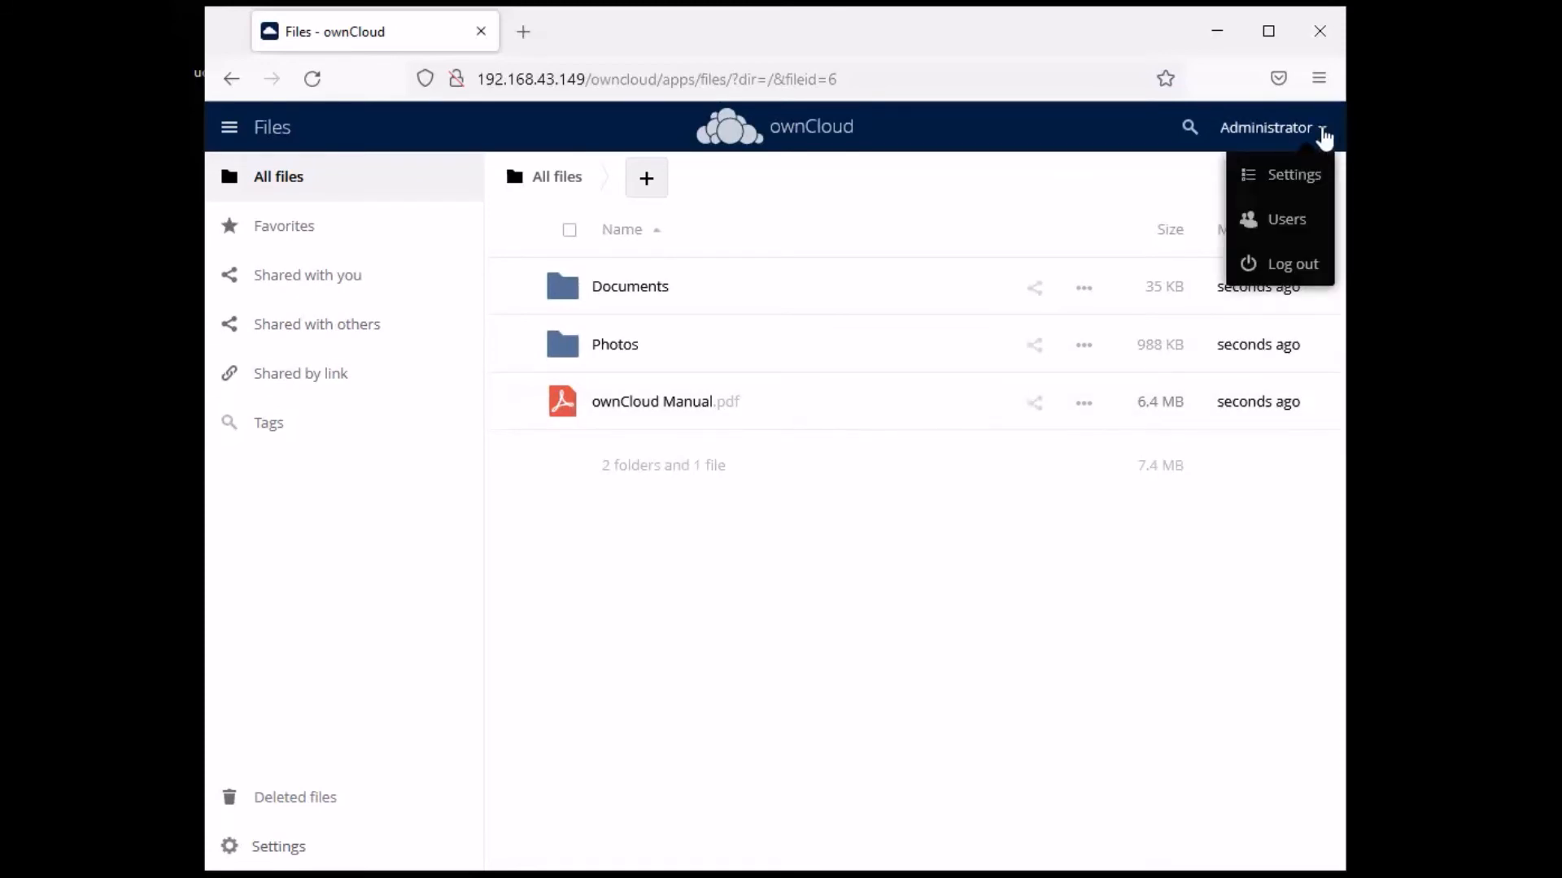
{"action": "left_click", "coordinate": [1304, 188]}
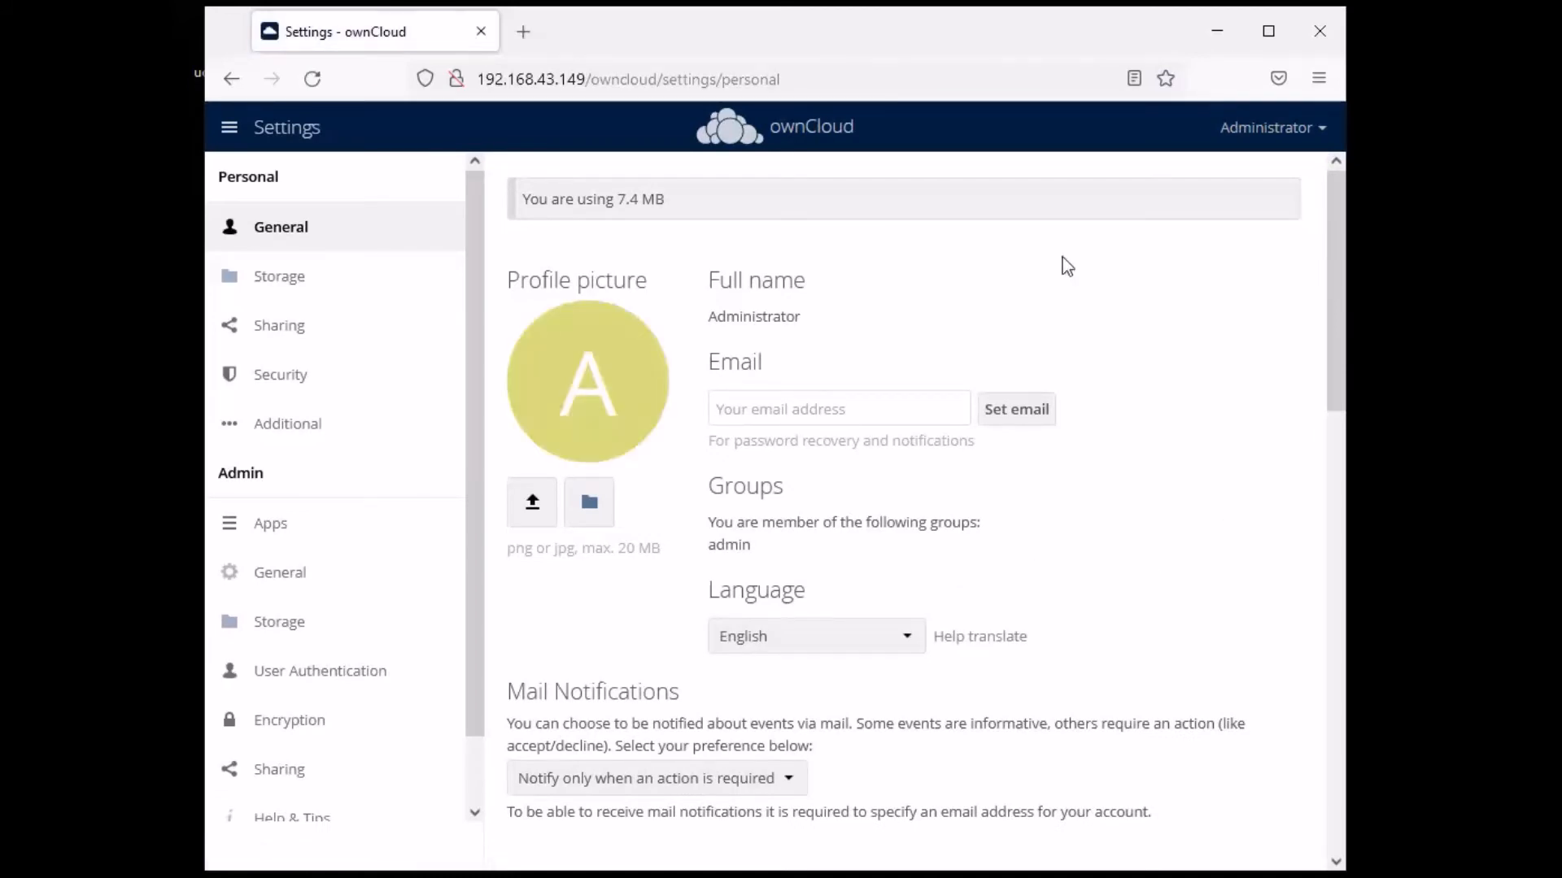
{"action": "scroll", "coordinate": [1063, 260], "scroll_direction": "down", "scroll_amount": 7}
{"action": "scroll", "coordinate": [1062, 260], "scroll_direction": "down", "scroll_amount": 6}
{"action": "scroll", "coordinate": [1062, 260], "scroll_direction": "up", "scroll_amount": 6}
{"action": "scroll", "coordinate": [1062, 260], "scroll_direction": "up", "scroll_amount": 6}
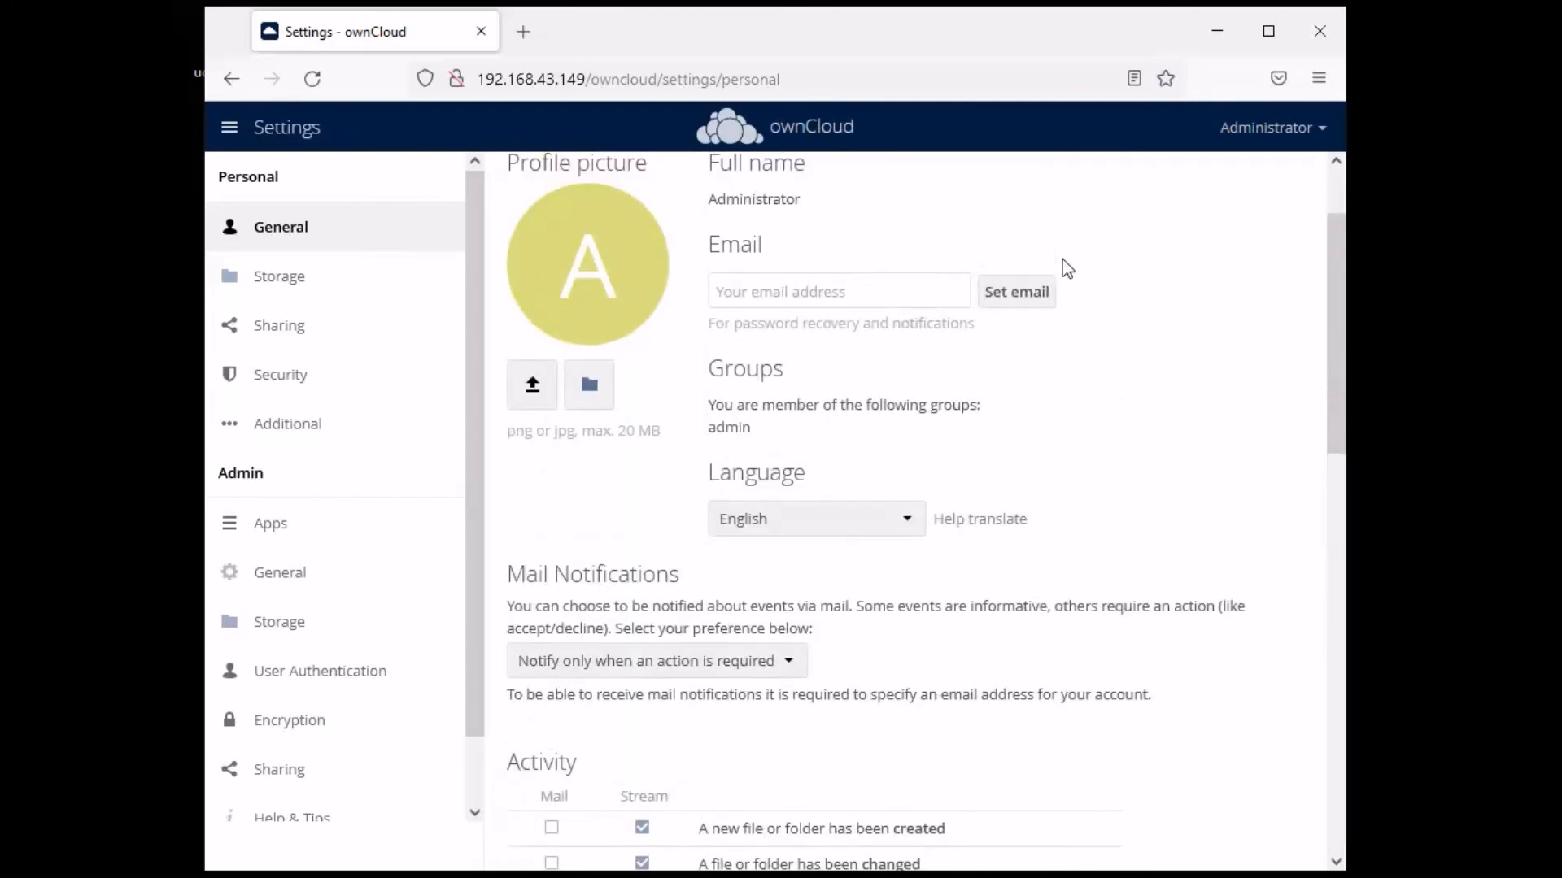
{"action": "scroll", "coordinate": [1067, 268], "scroll_direction": "down", "scroll_amount": 4}
{"action": "scroll", "coordinate": [1199, 440], "scroll_direction": "down", "scroll_amount": 9}
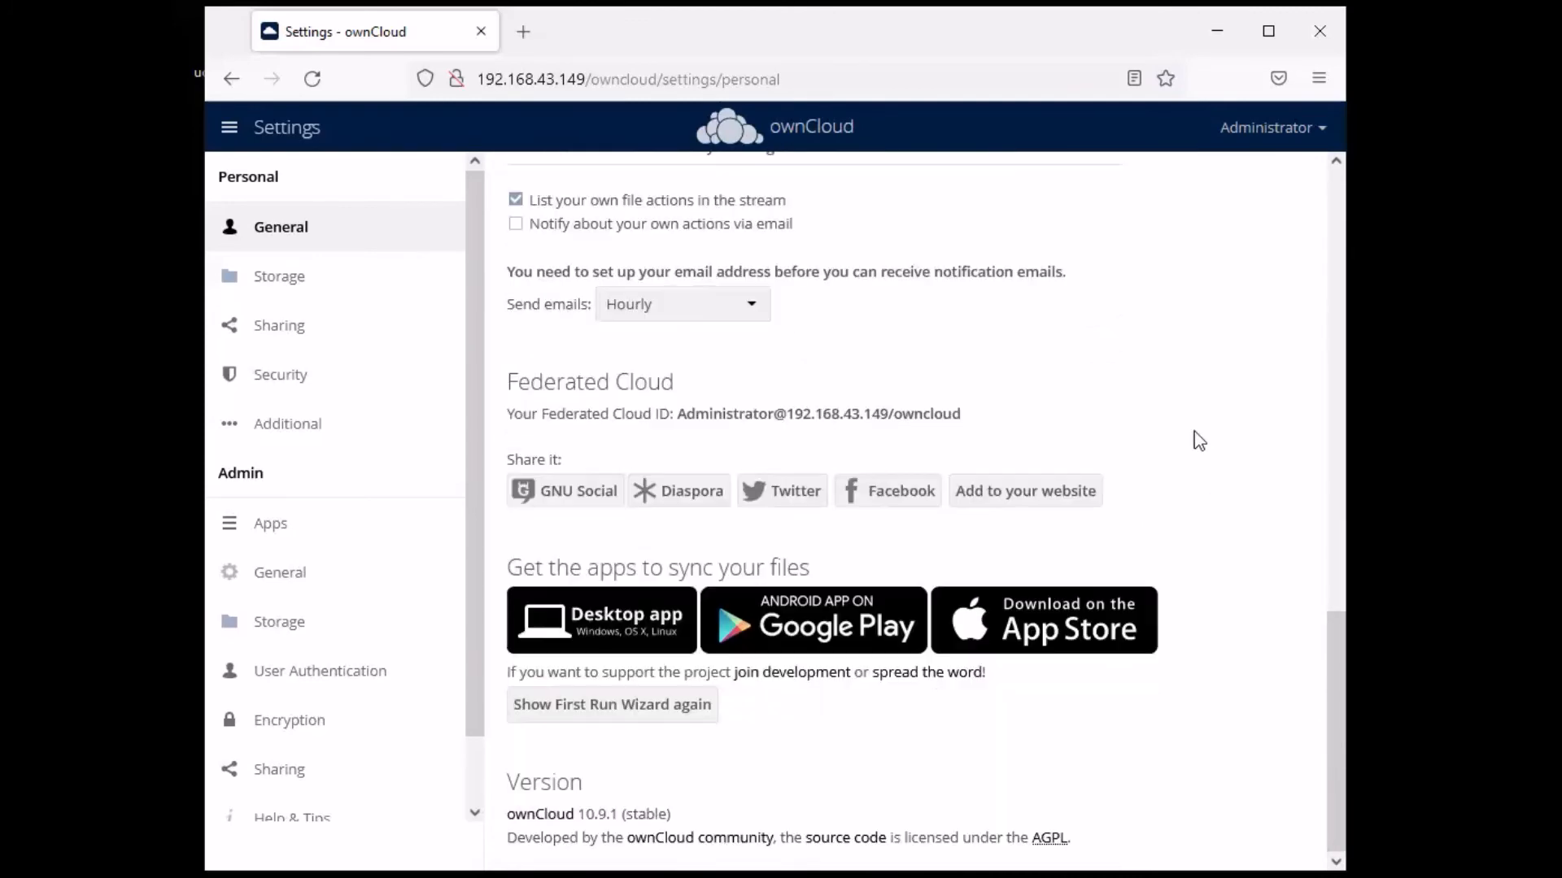
{"action": "scroll", "coordinate": [1199, 440], "scroll_direction": "up", "scroll_amount": 1}
{"action": "scroll", "coordinate": [1199, 440], "scroll_direction": "down", "scroll_amount": 1}
- Confirm the installed version is 10.9.1 (stable), then go to admin General settings
{"action": "left_click_drag", "start_coordinate": [679, 826], "coordinate": [575, 828]}
{"action": "left_click", "coordinate": [764, 802]}
{"action": "left_click_drag", "start_coordinate": [680, 816], "coordinate": [583, 816]}
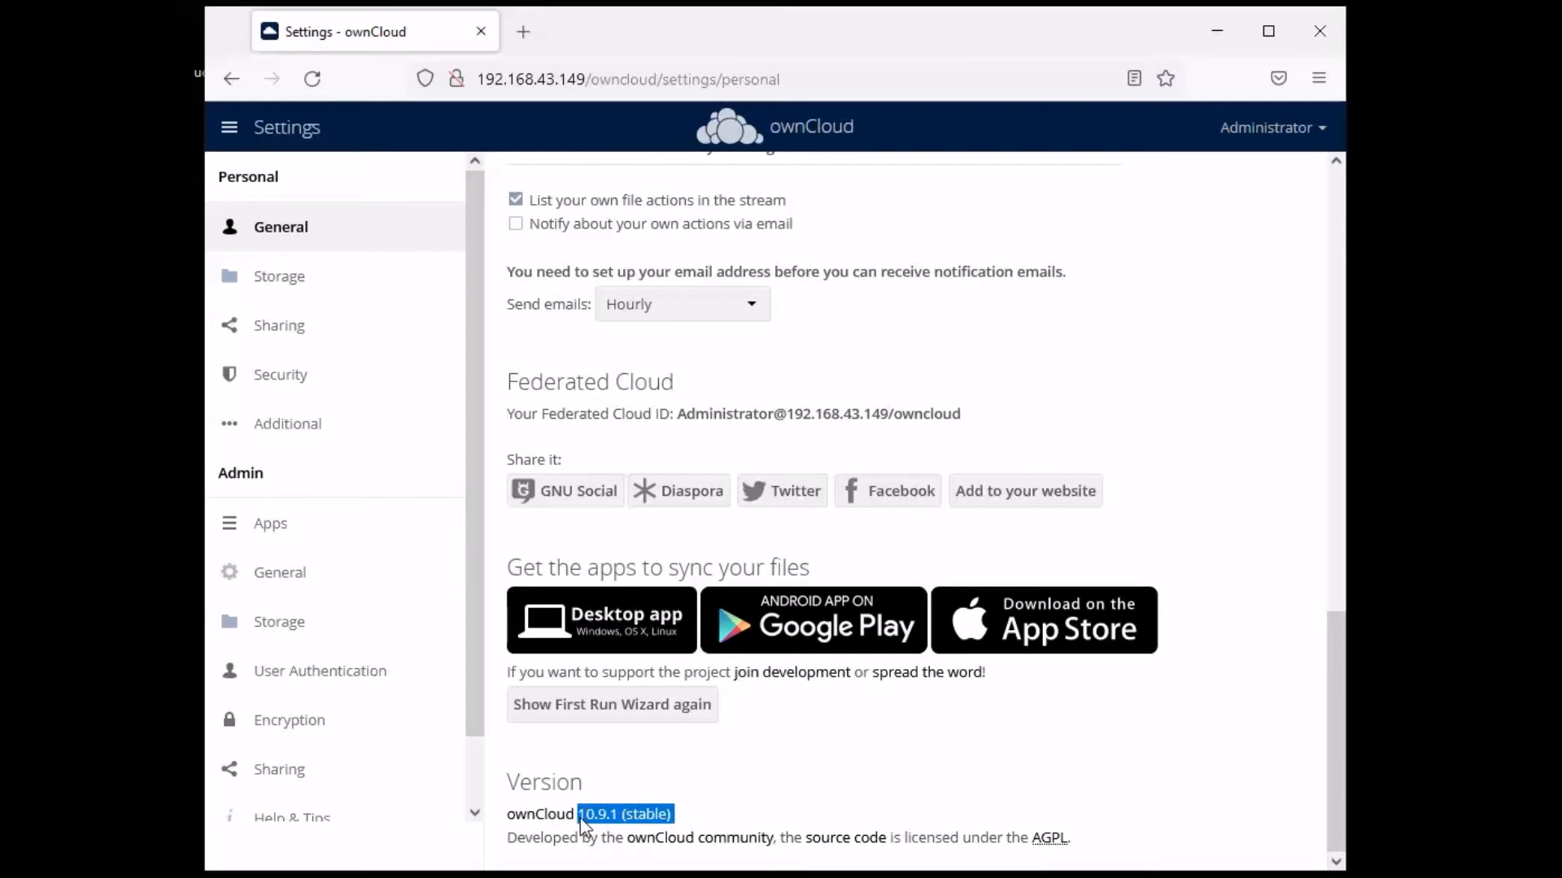
{"action": "left_click", "coordinate": [722, 823]}
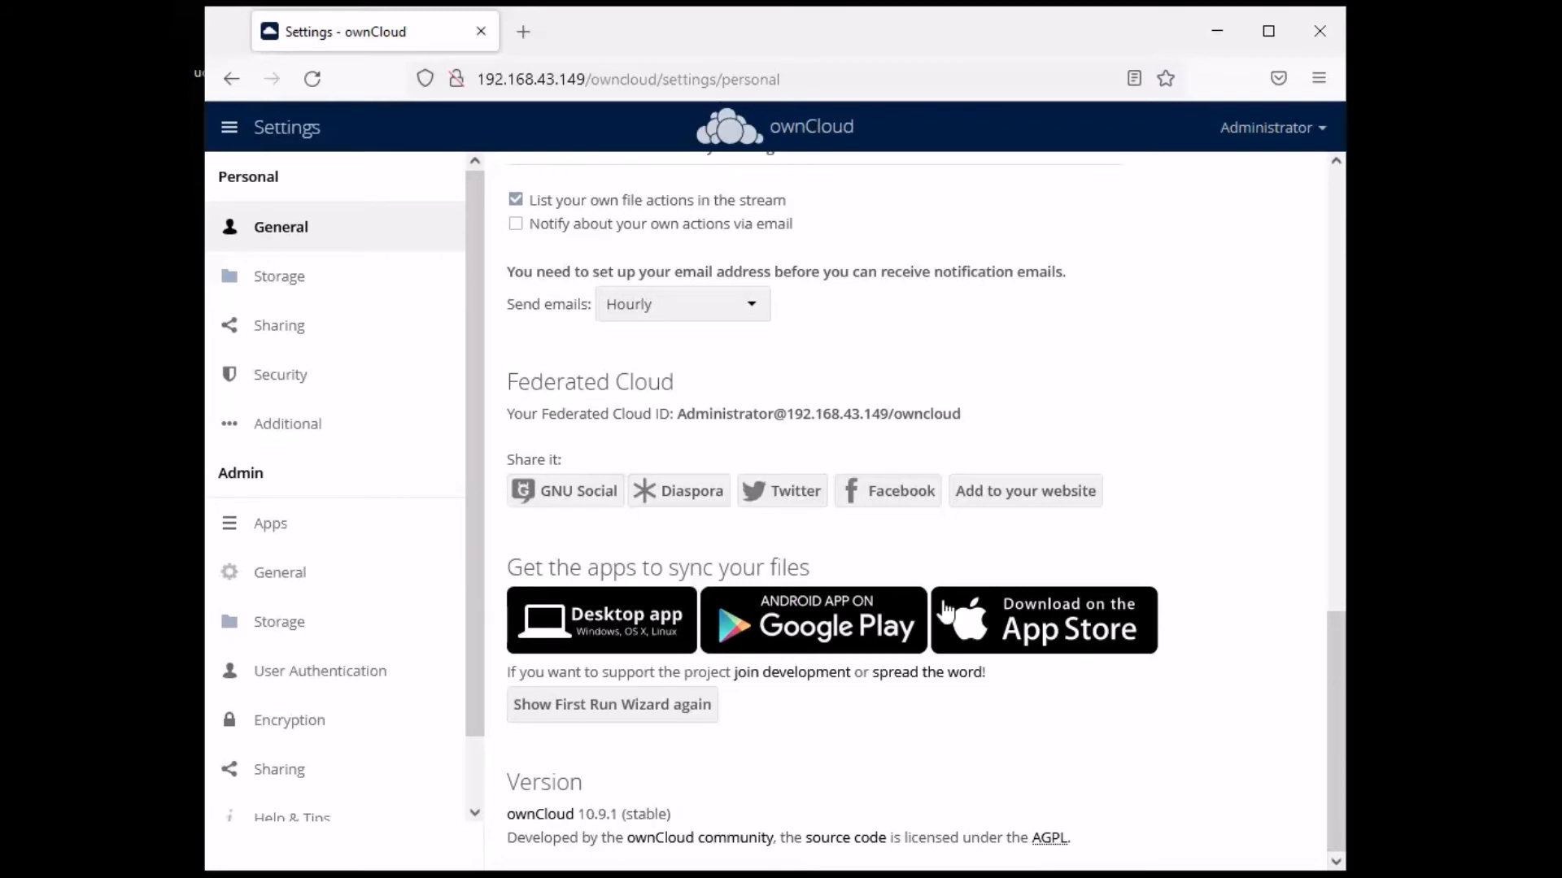
{"action": "scroll", "coordinate": [945, 612], "scroll_direction": "up", "scroll_amount": 15}
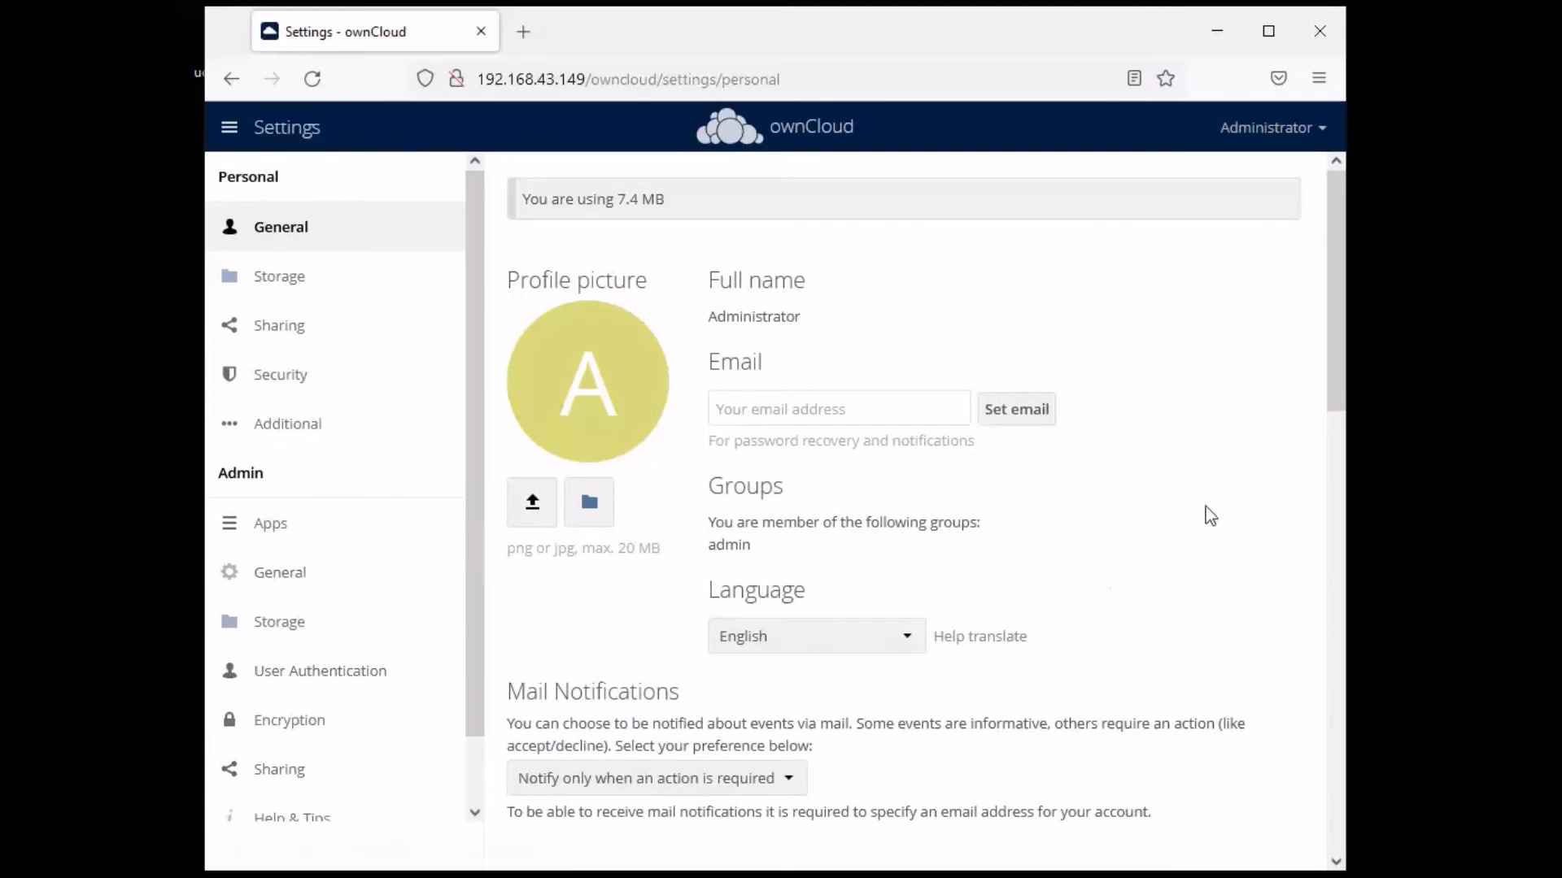
{"action": "scroll", "coordinate": [1054, 446], "scroll_direction": "down", "scroll_amount": 15}
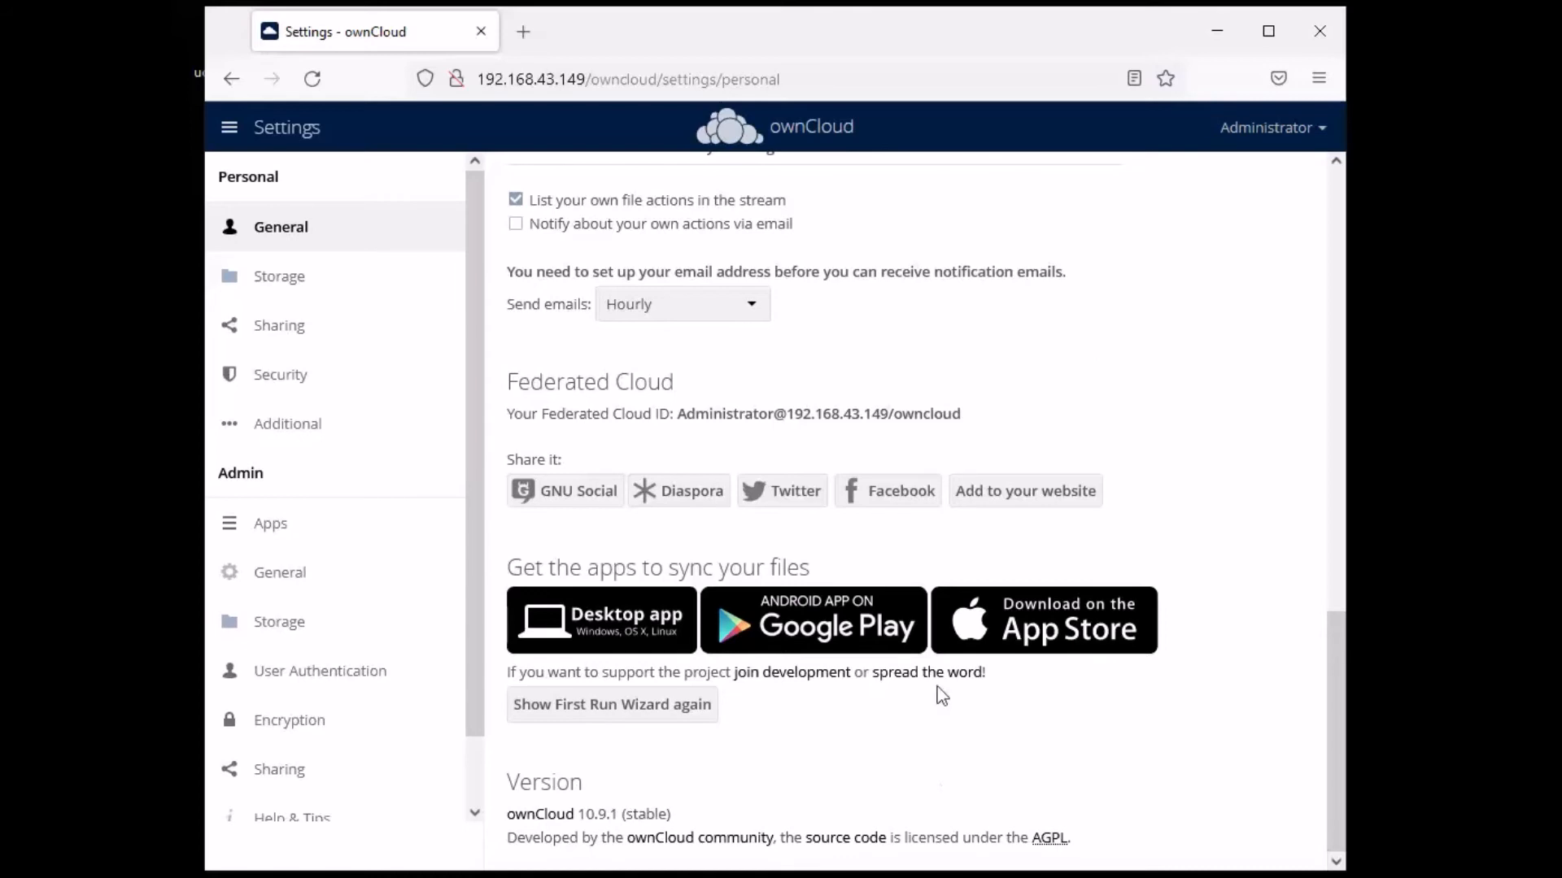
{"action": "scroll", "coordinate": [1140, 327], "scroll_direction": "up", "scroll_amount": 15}
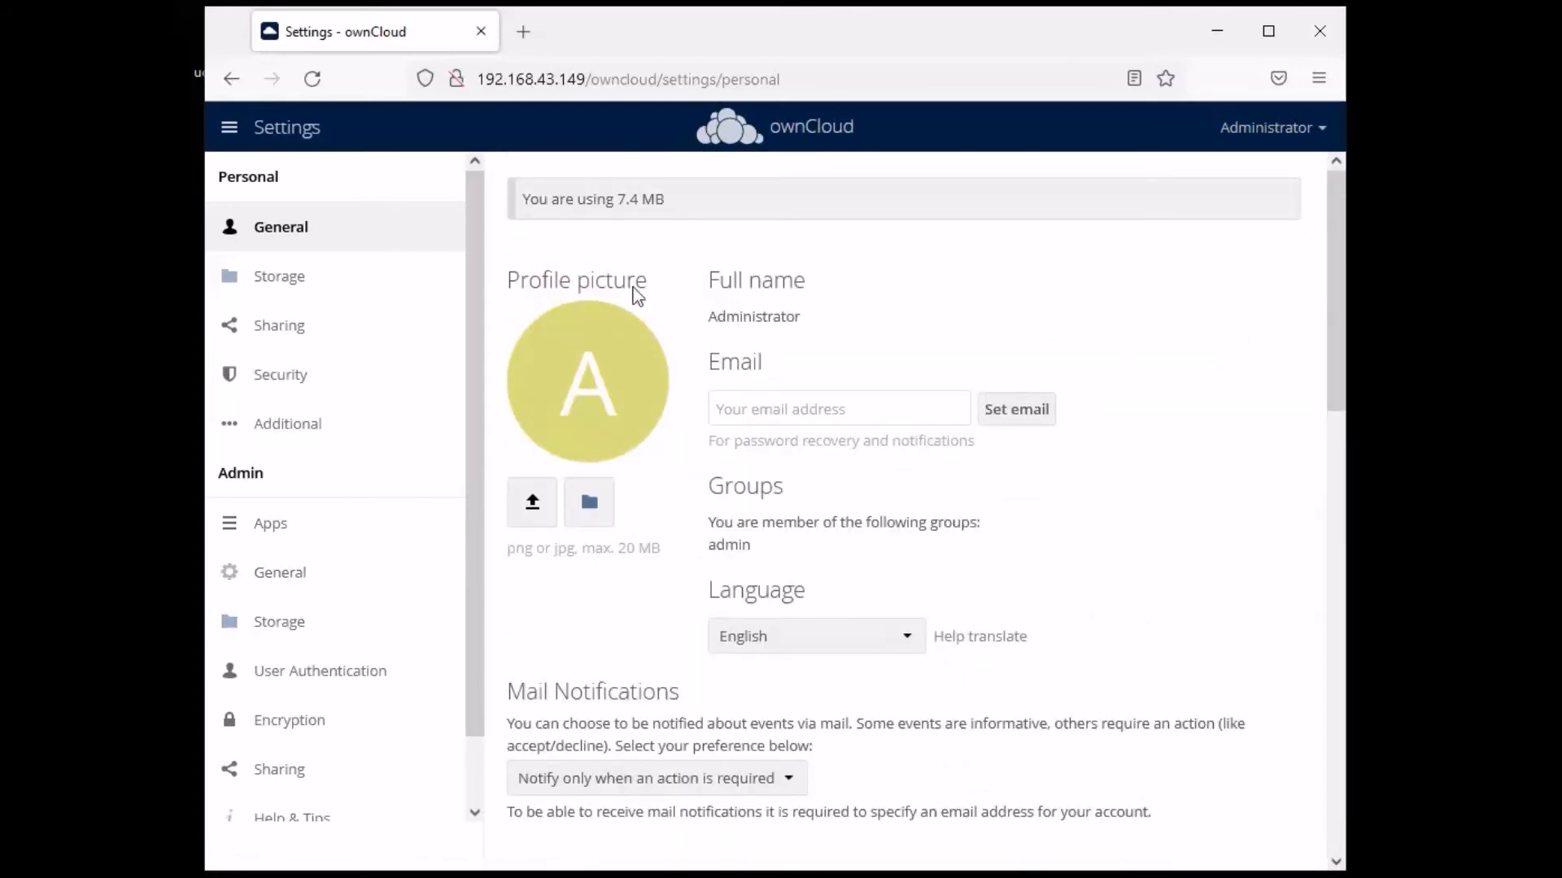
{"action": "left_click", "coordinate": [280, 573]}
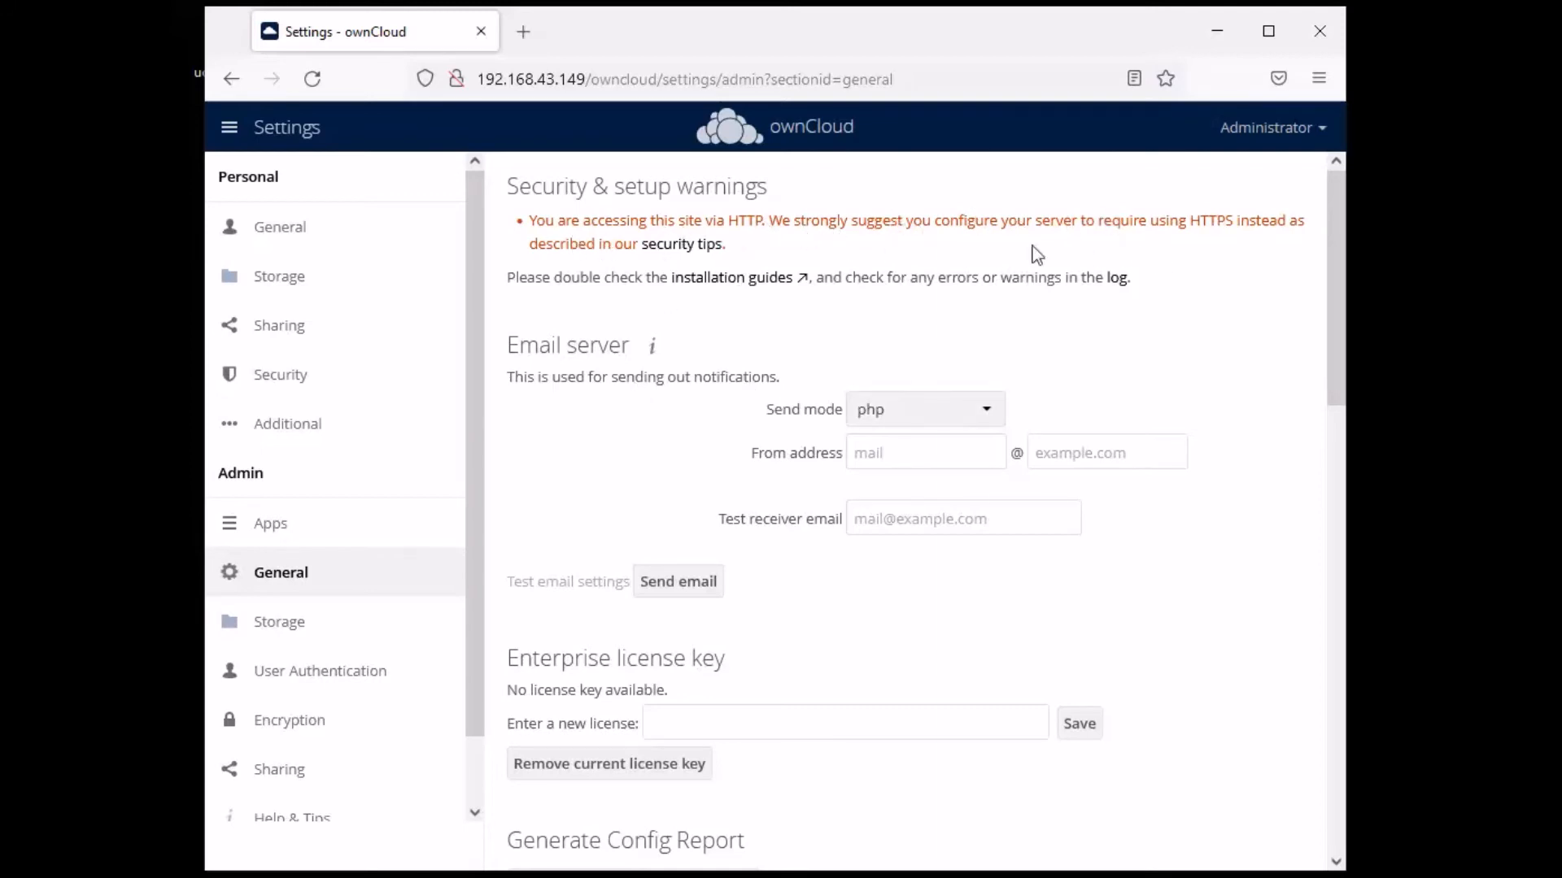
- Read the HTTP-instead-of-HTTPS security warning, then switch to the VirtualBox console showing config.php
{"action": "left_click_drag", "start_coordinate": [746, 252], "coordinate": [518, 224]}
{"action": "left_click", "coordinate": [810, 245]}
{"action": "left_click_drag", "start_coordinate": [745, 254], "coordinate": [529, 217]}
{"action": "left_click", "coordinate": [788, 246]}
{"action": "left_click_drag", "start_coordinate": [728, 245], "coordinate": [523, 230]}
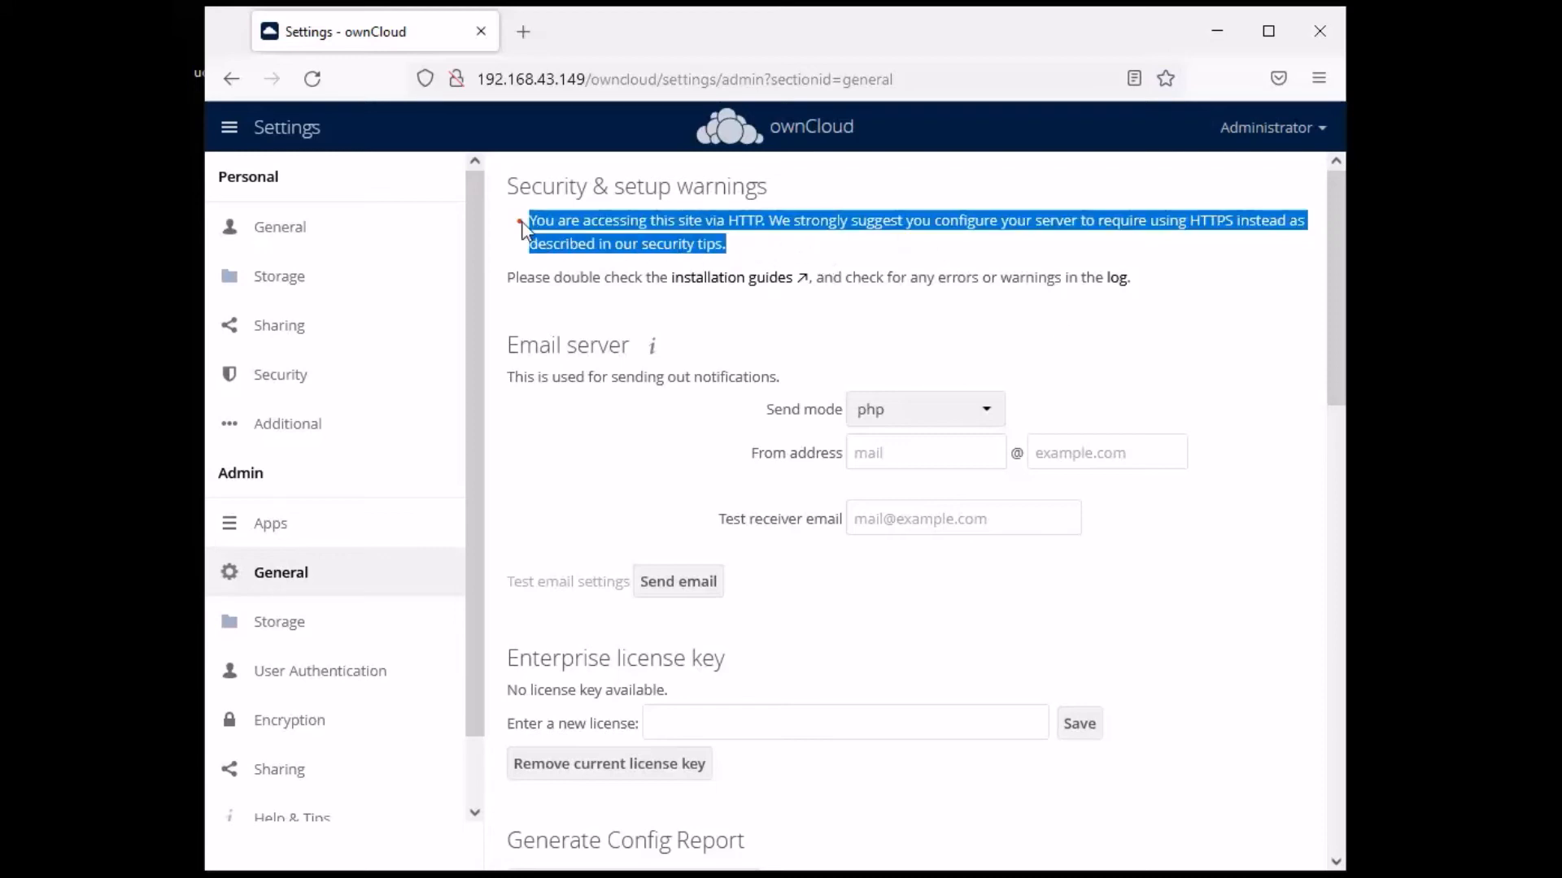
{"action": "left_click", "coordinate": [877, 250]}
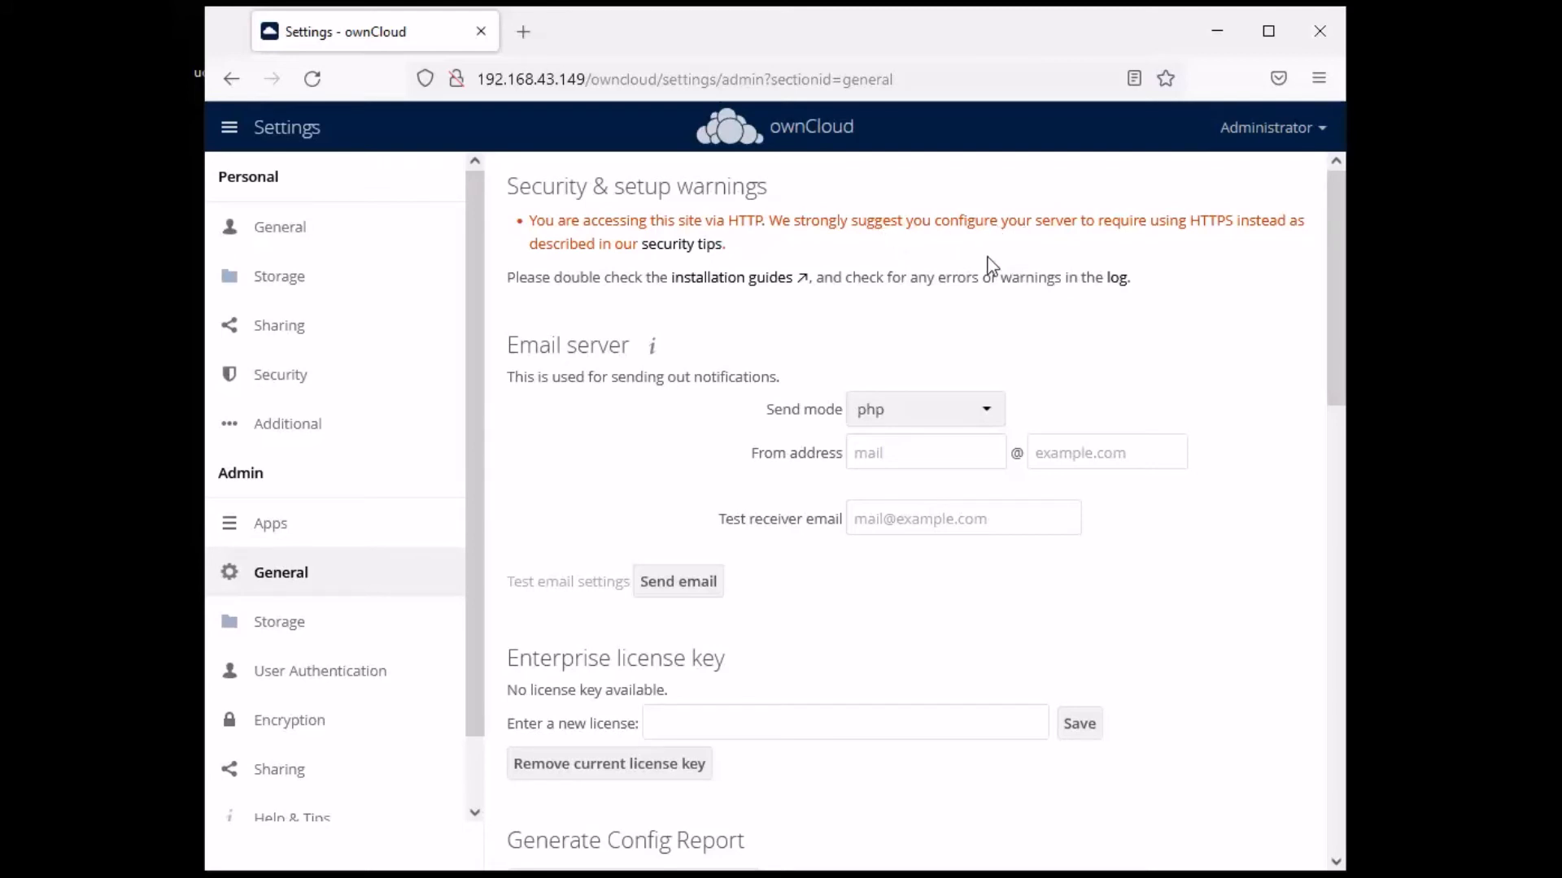
{"action": "key", "text": "alt+Tab"}
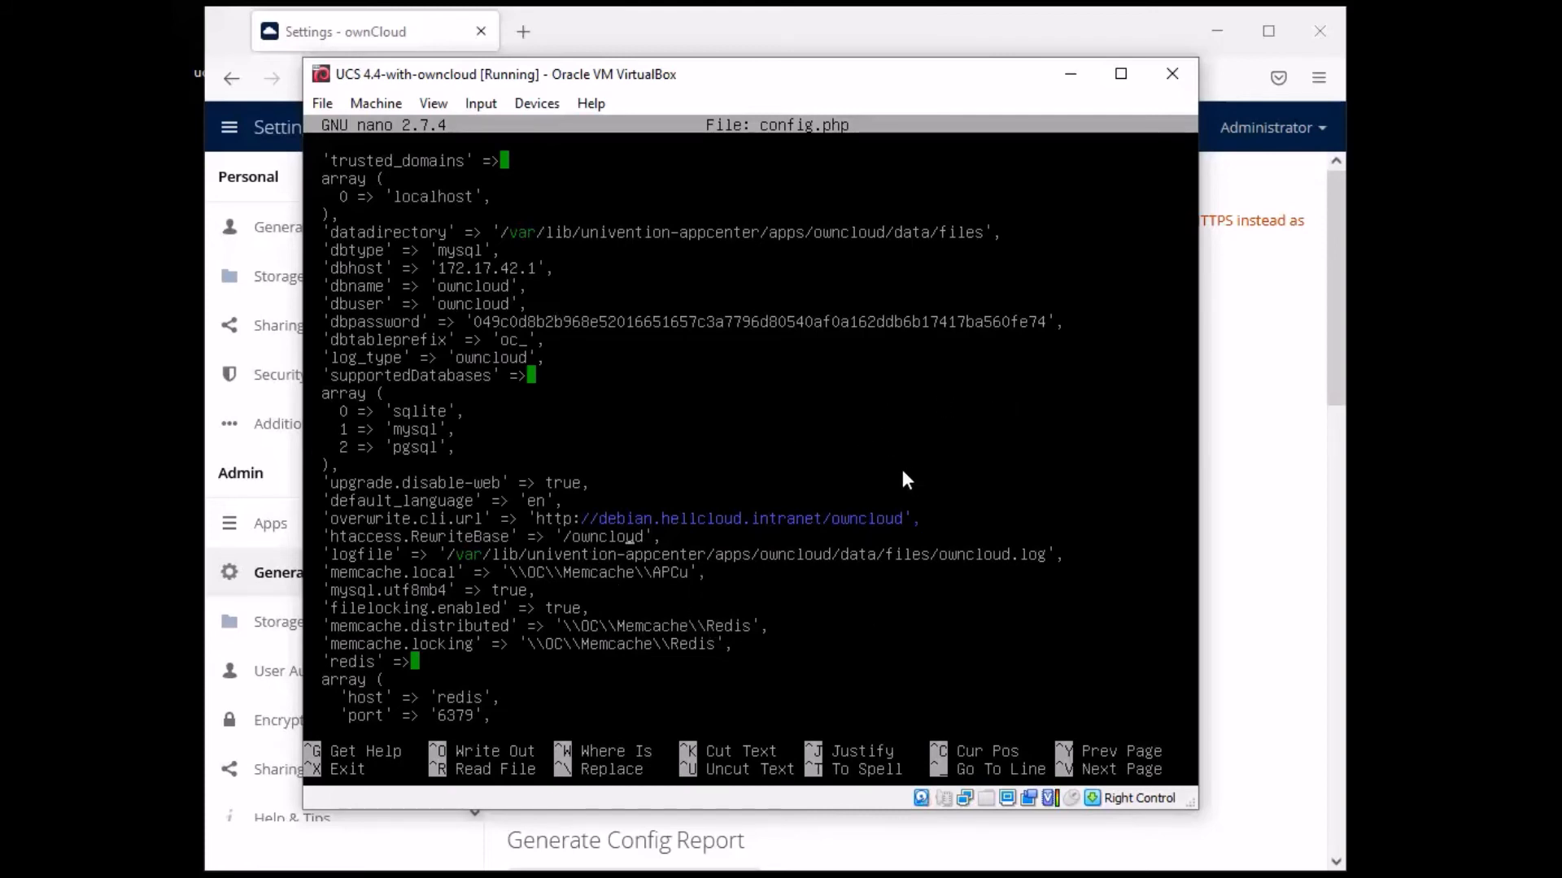
- Drag the VirtualBox console window showing config.php slightly up and right
{"action": "mouse_move", "coordinate": [939, 75]}
{"action": "left_mouse_down"}
{"action": "mouse_move", "coordinate": [1000, 58]}
{"action": "mouse_move", "coordinate": [969, 70]}
{"action": "left_mouse_up"}
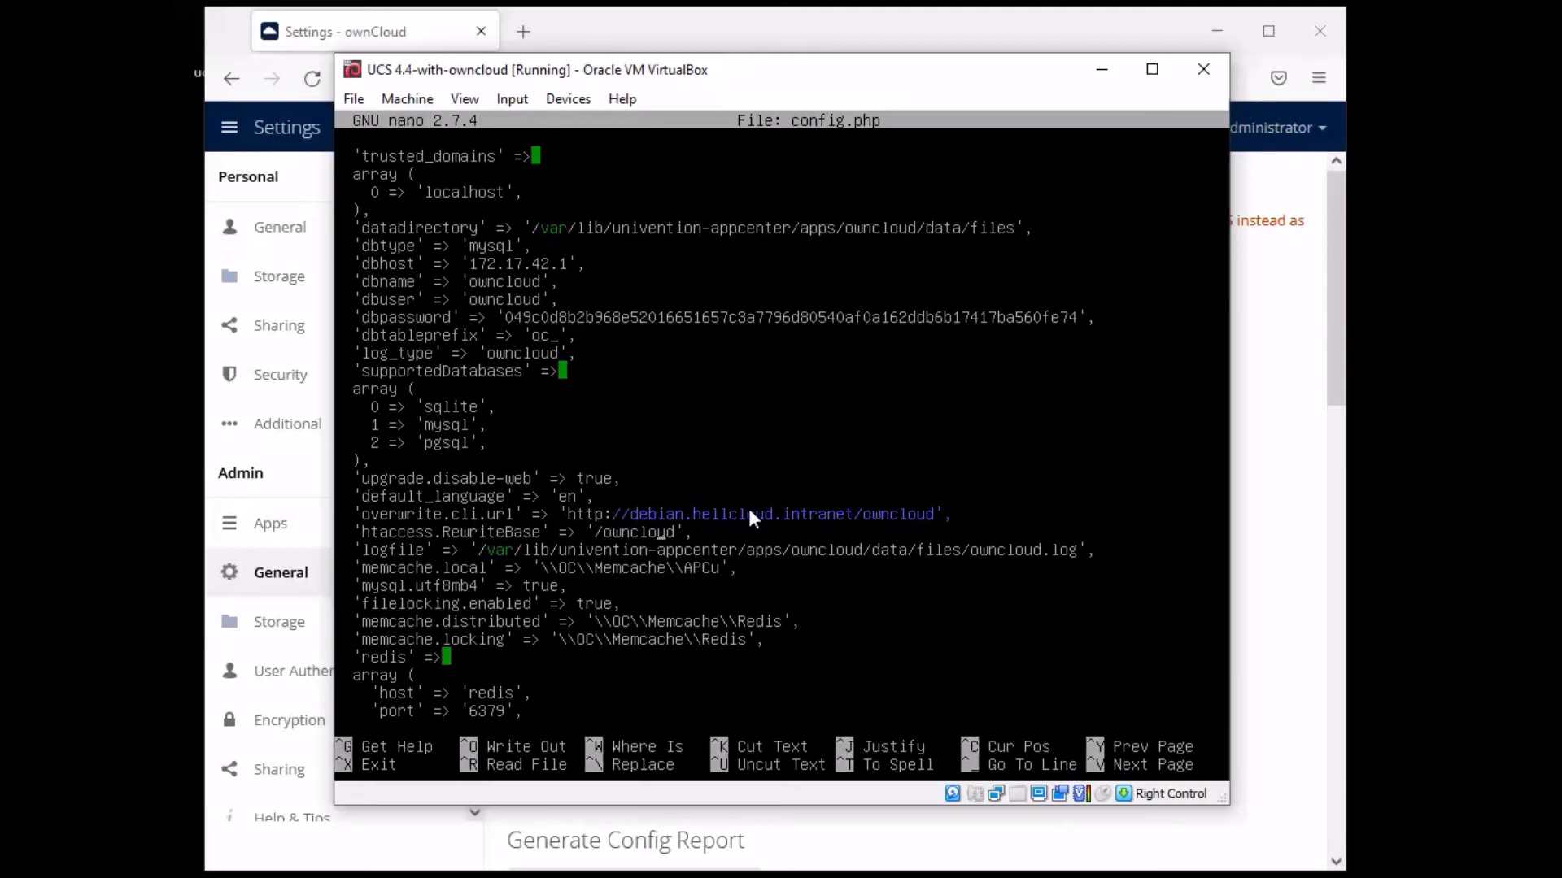
- Minimise the VM window and highlight the last cron job execution status in General settings
{"action": "left_click", "coordinate": [1098, 70]}
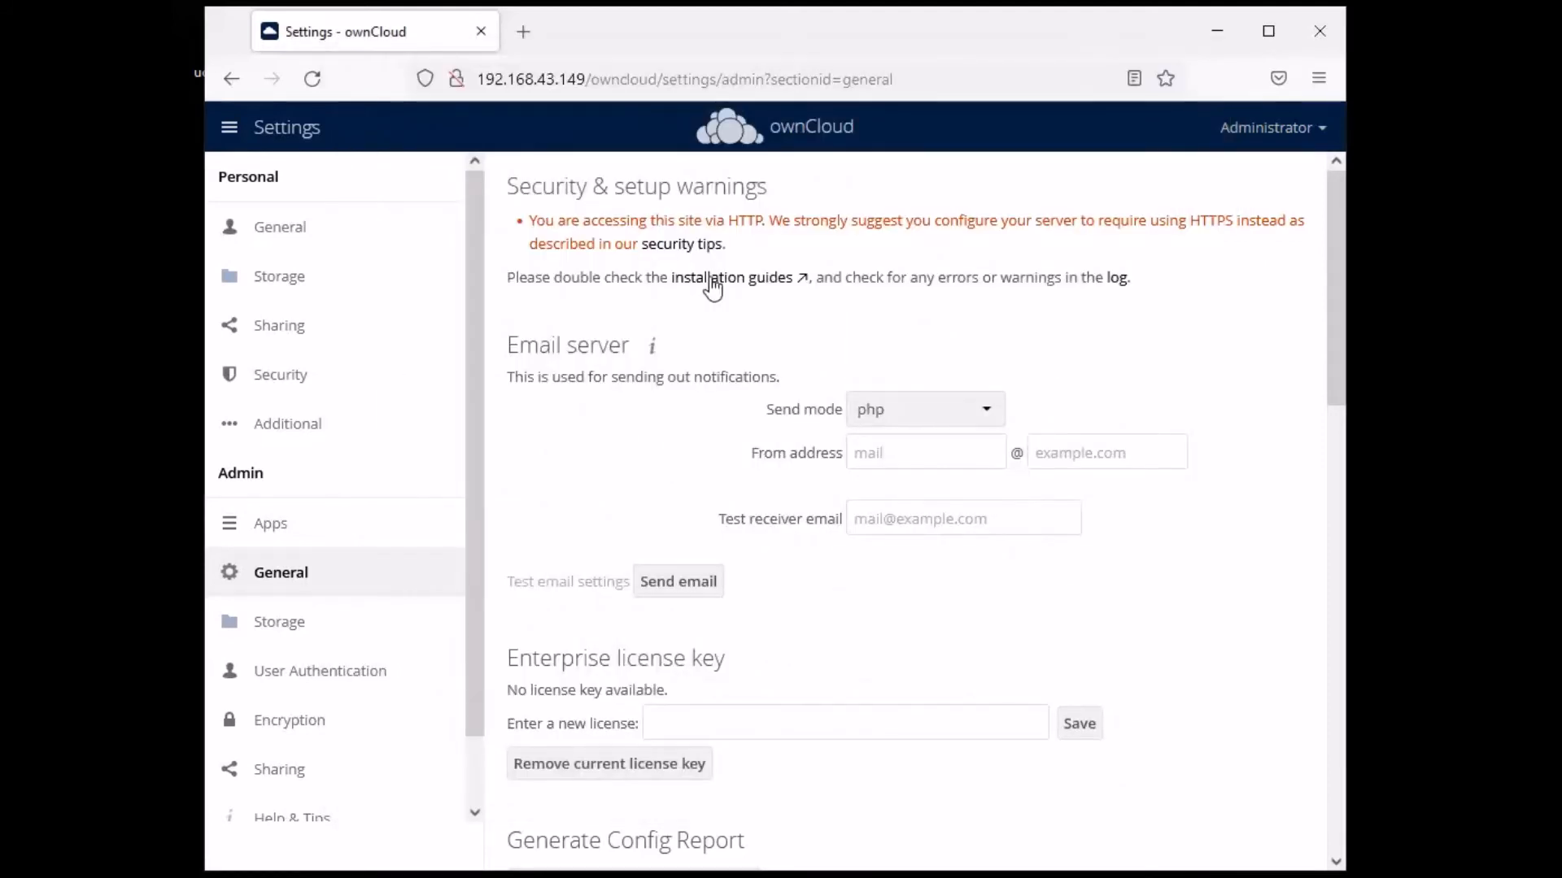
{"action": "scroll", "coordinate": [994, 527], "scroll_direction": "down", "scroll_amount": 5}
{"action": "scroll", "coordinate": [994, 527], "scroll_direction": "up", "scroll_amount": 2}
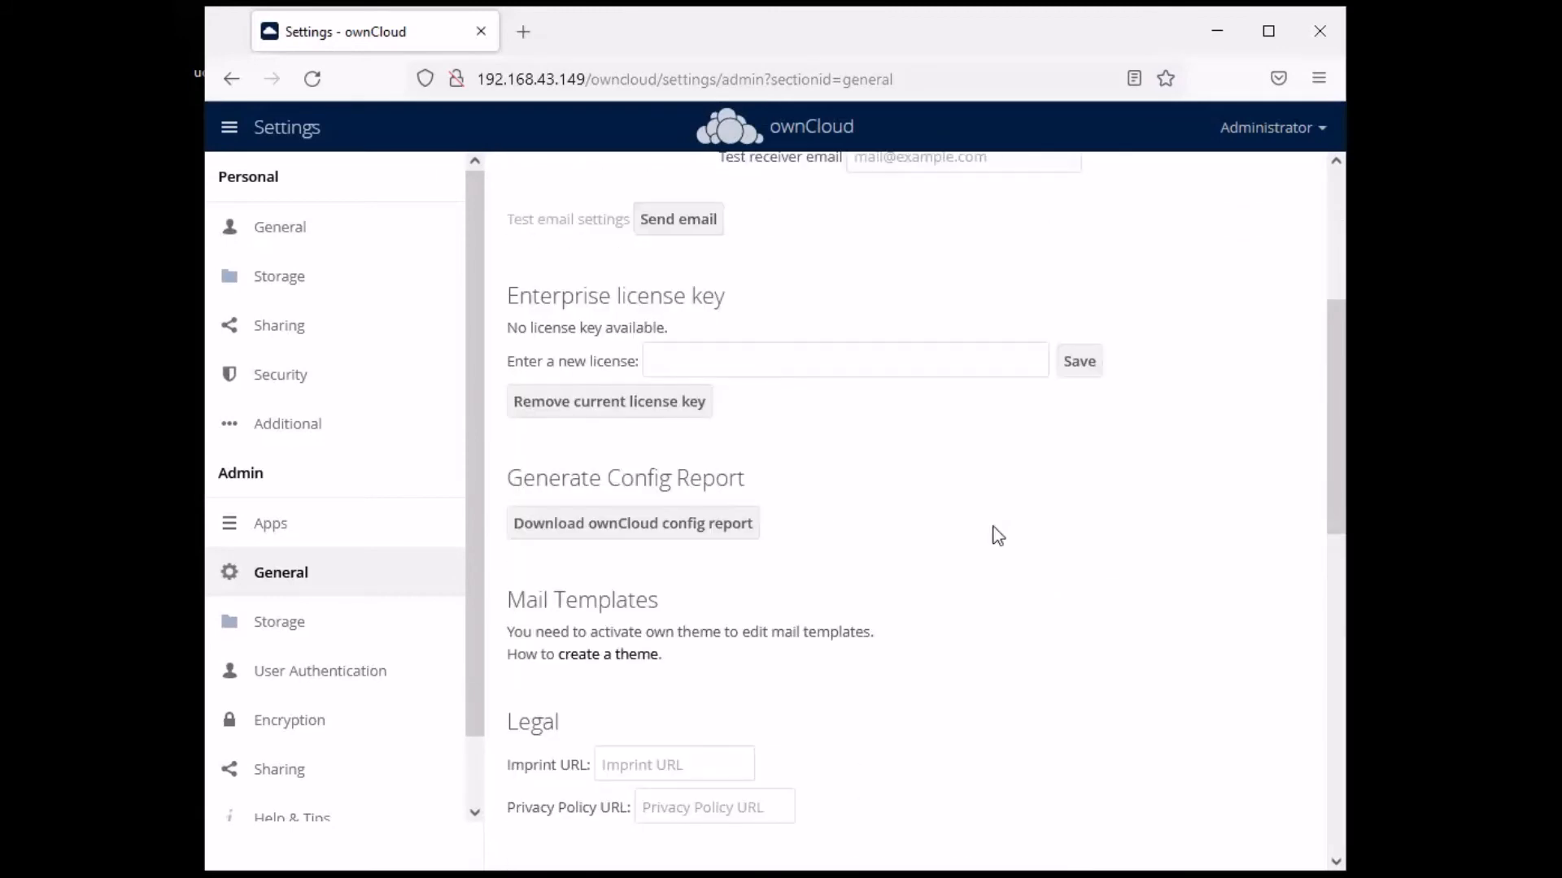
{"action": "scroll", "coordinate": [998, 536], "scroll_direction": "down", "scroll_amount": 3}
{"action": "scroll", "coordinate": [997, 534], "scroll_direction": "down", "scroll_amount": 6}
{"action": "scroll", "coordinate": [993, 533], "scroll_direction": "up", "scroll_amount": 3}
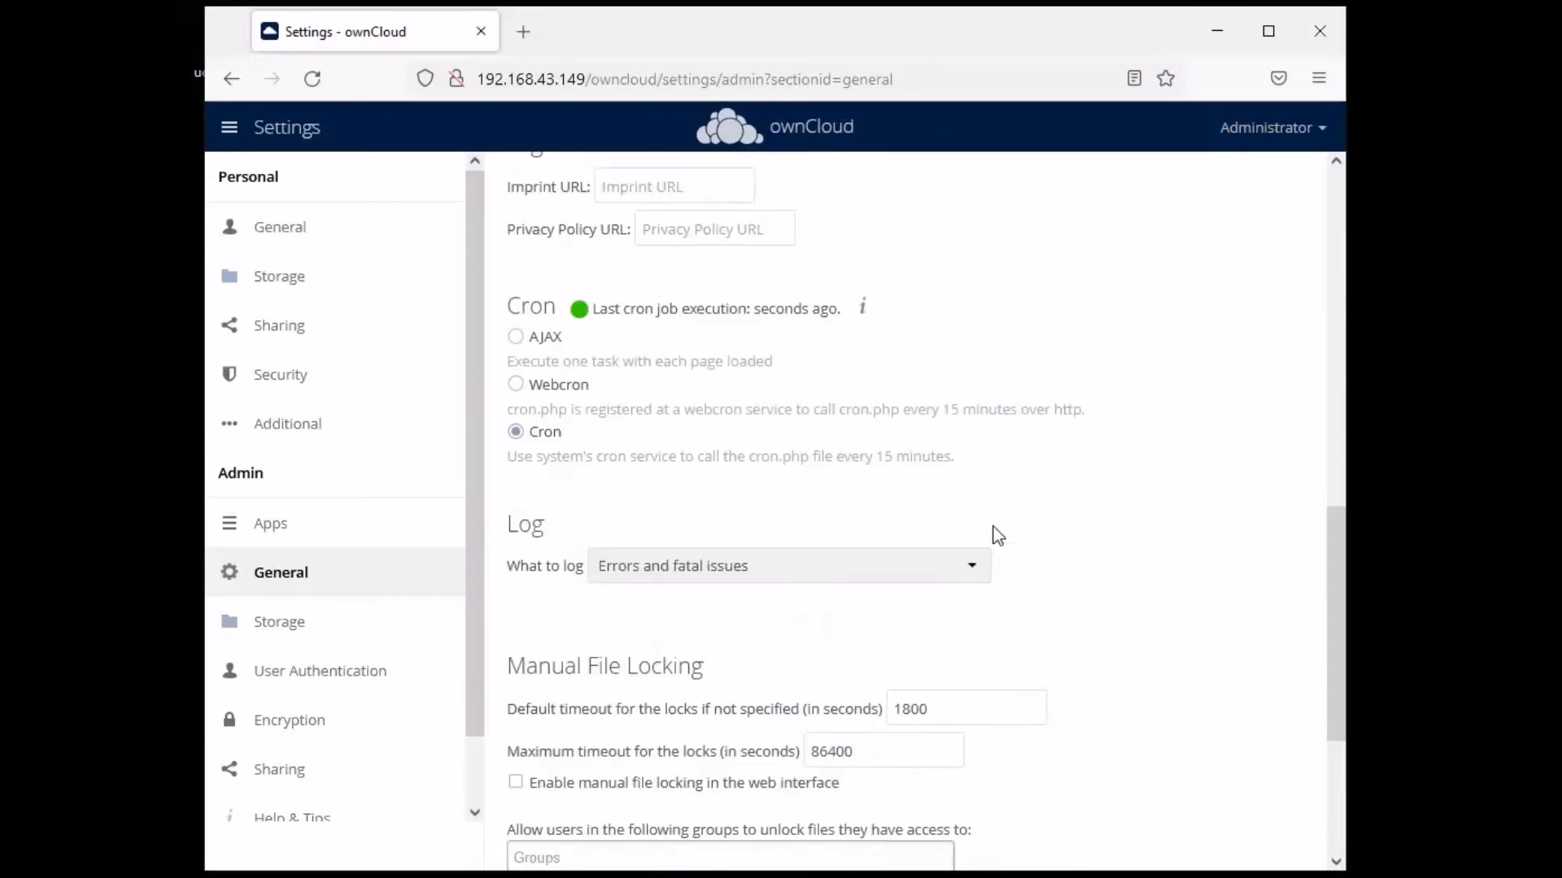
{"action": "left_click_drag", "start_coordinate": [844, 405], "coordinate": [660, 405]}
{"action": "left_click", "coordinate": [927, 411]}
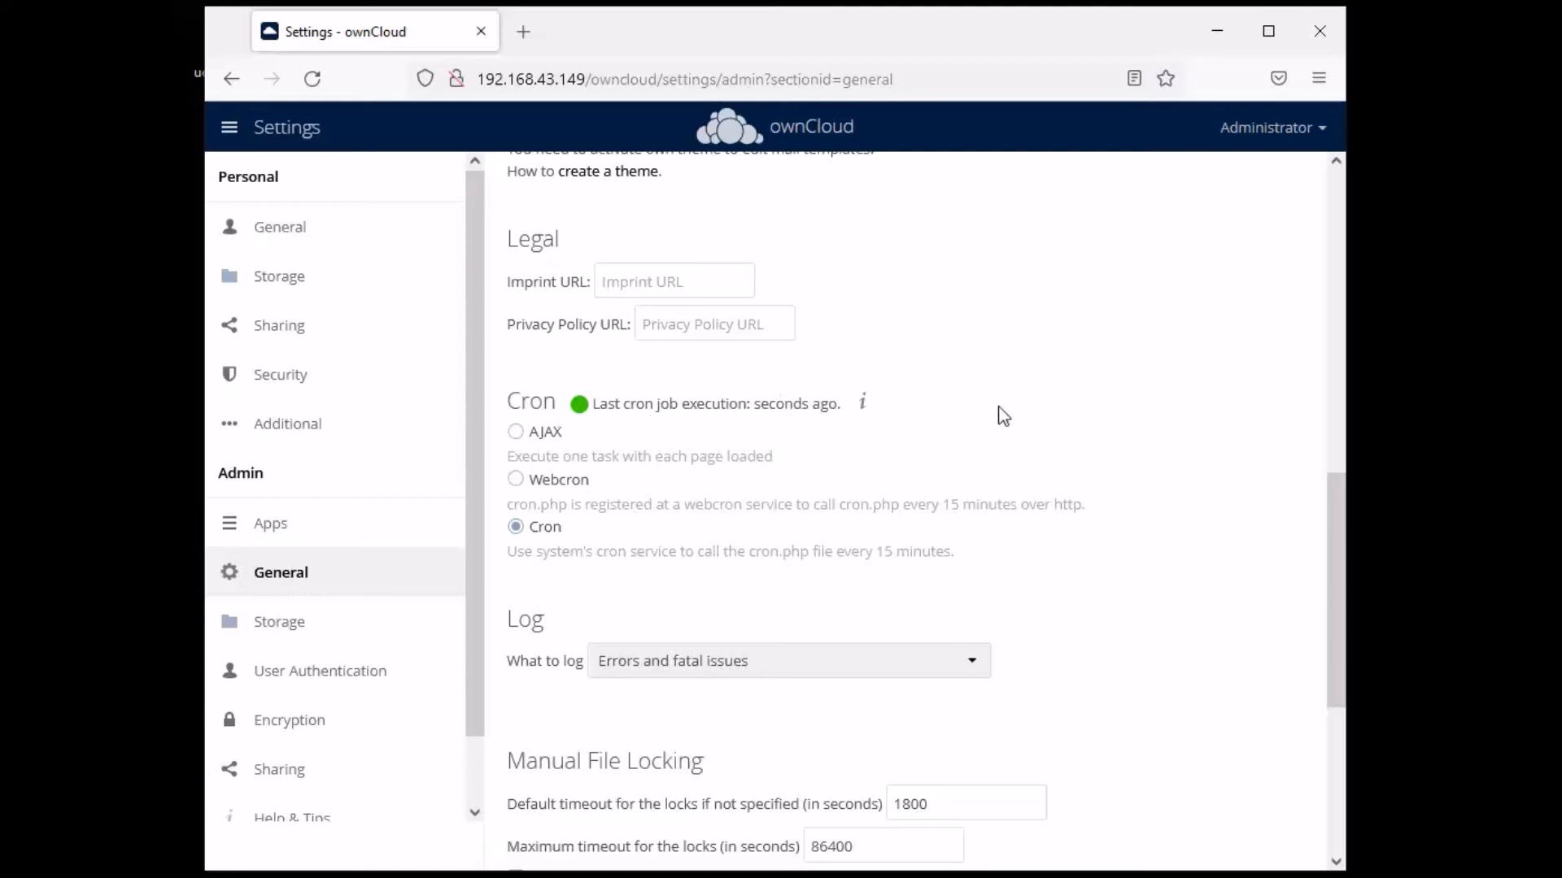
- Scroll through the General settings page and re-read the last cron job status
{"action": "scroll", "coordinate": [927, 390], "scroll_direction": "up", "scroll_amount": 10}
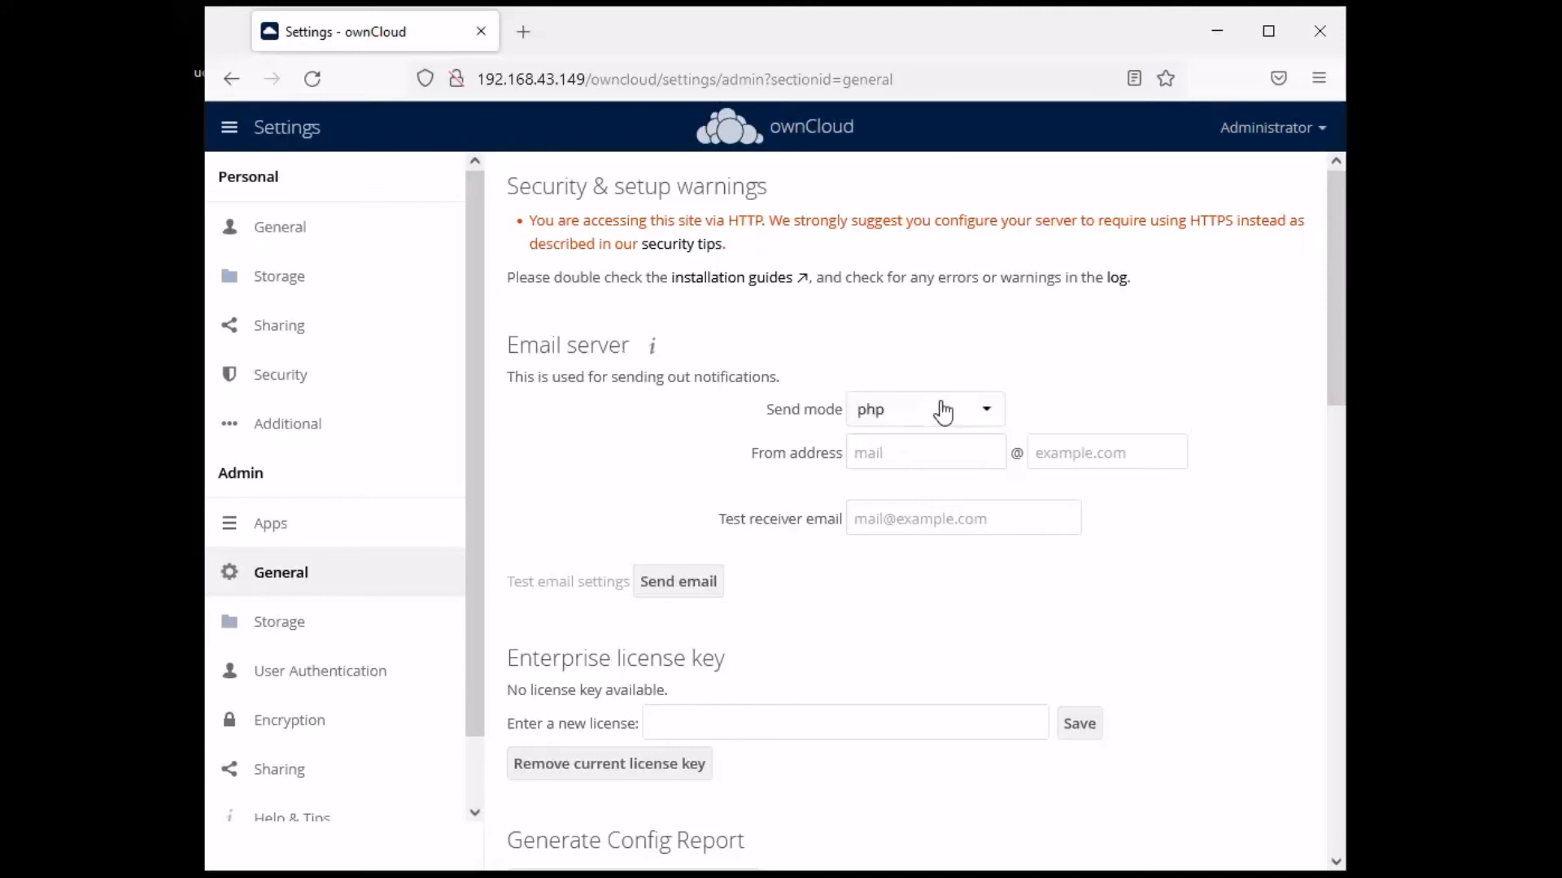
{"action": "scroll", "coordinate": [939, 391], "scroll_direction": "down", "scroll_amount": 5}
{"action": "scroll", "coordinate": [965, 476], "scroll_direction": "down", "scroll_amount": 3}
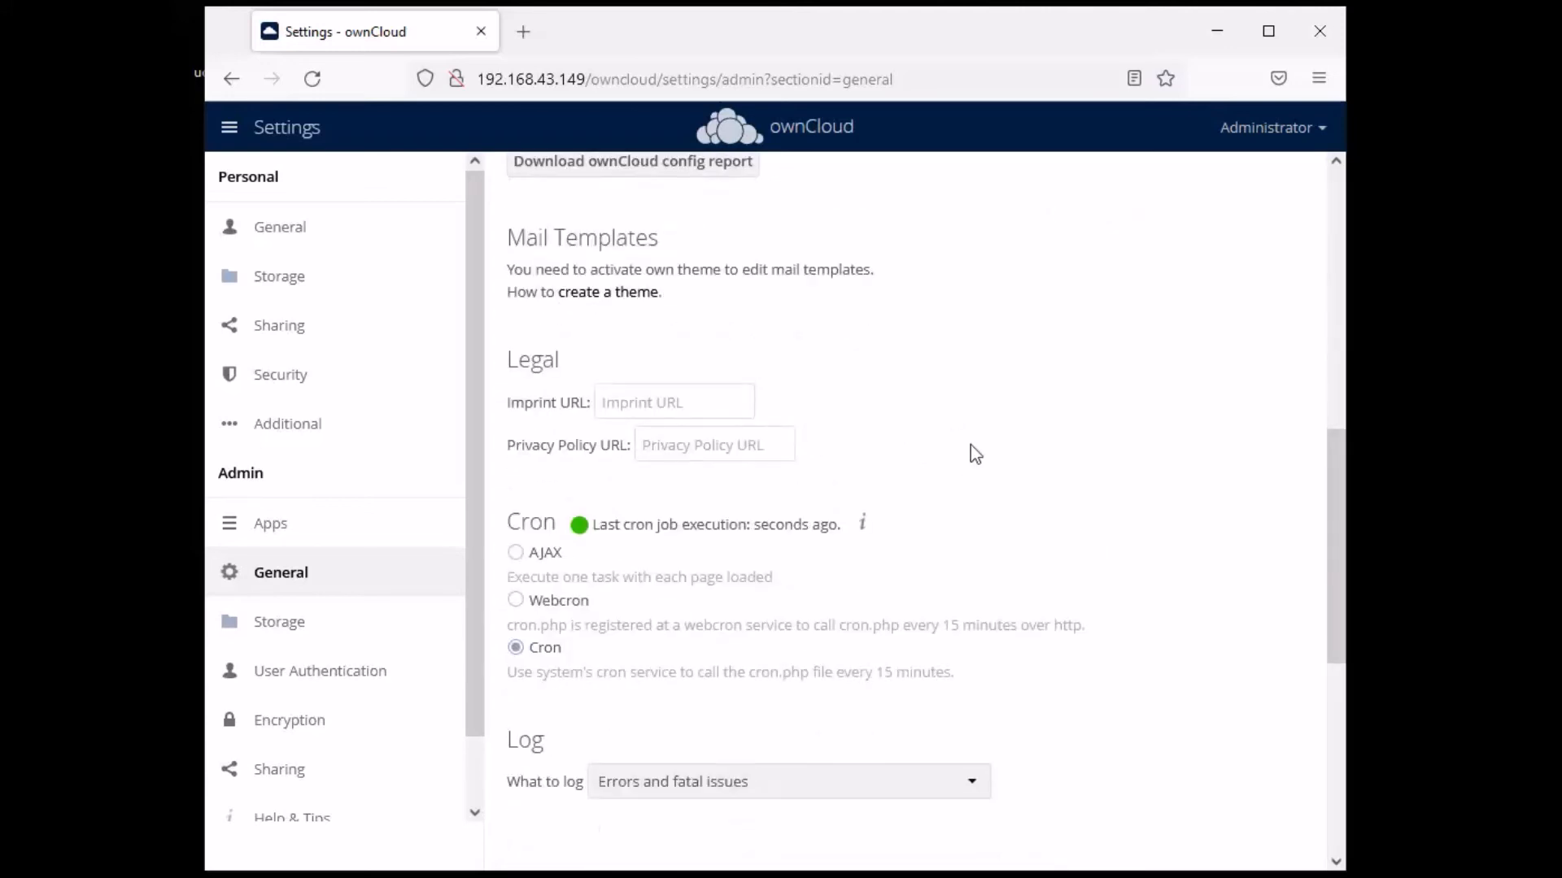
{"action": "scroll", "coordinate": [972, 443], "scroll_direction": "down", "scroll_amount": 3}
{"action": "scroll", "coordinate": [974, 440], "scroll_direction": "down", "scroll_amount": 3}
{"action": "scroll", "coordinate": [971, 443], "scroll_direction": "up", "scroll_amount": 6}
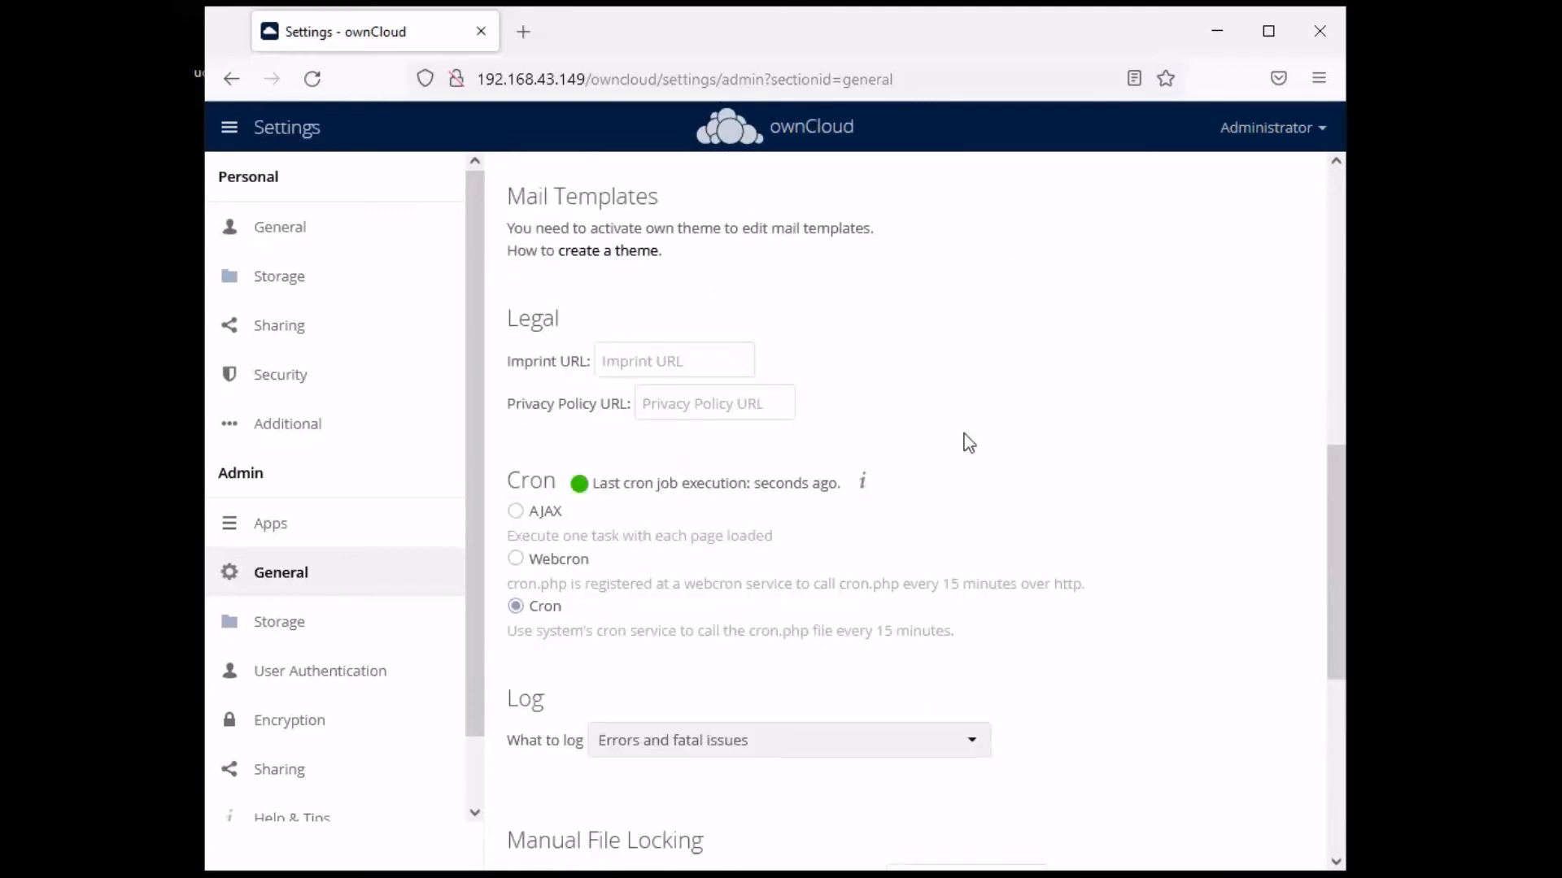
{"action": "left_click_drag", "start_coordinate": [964, 487], "coordinate": [550, 486]}
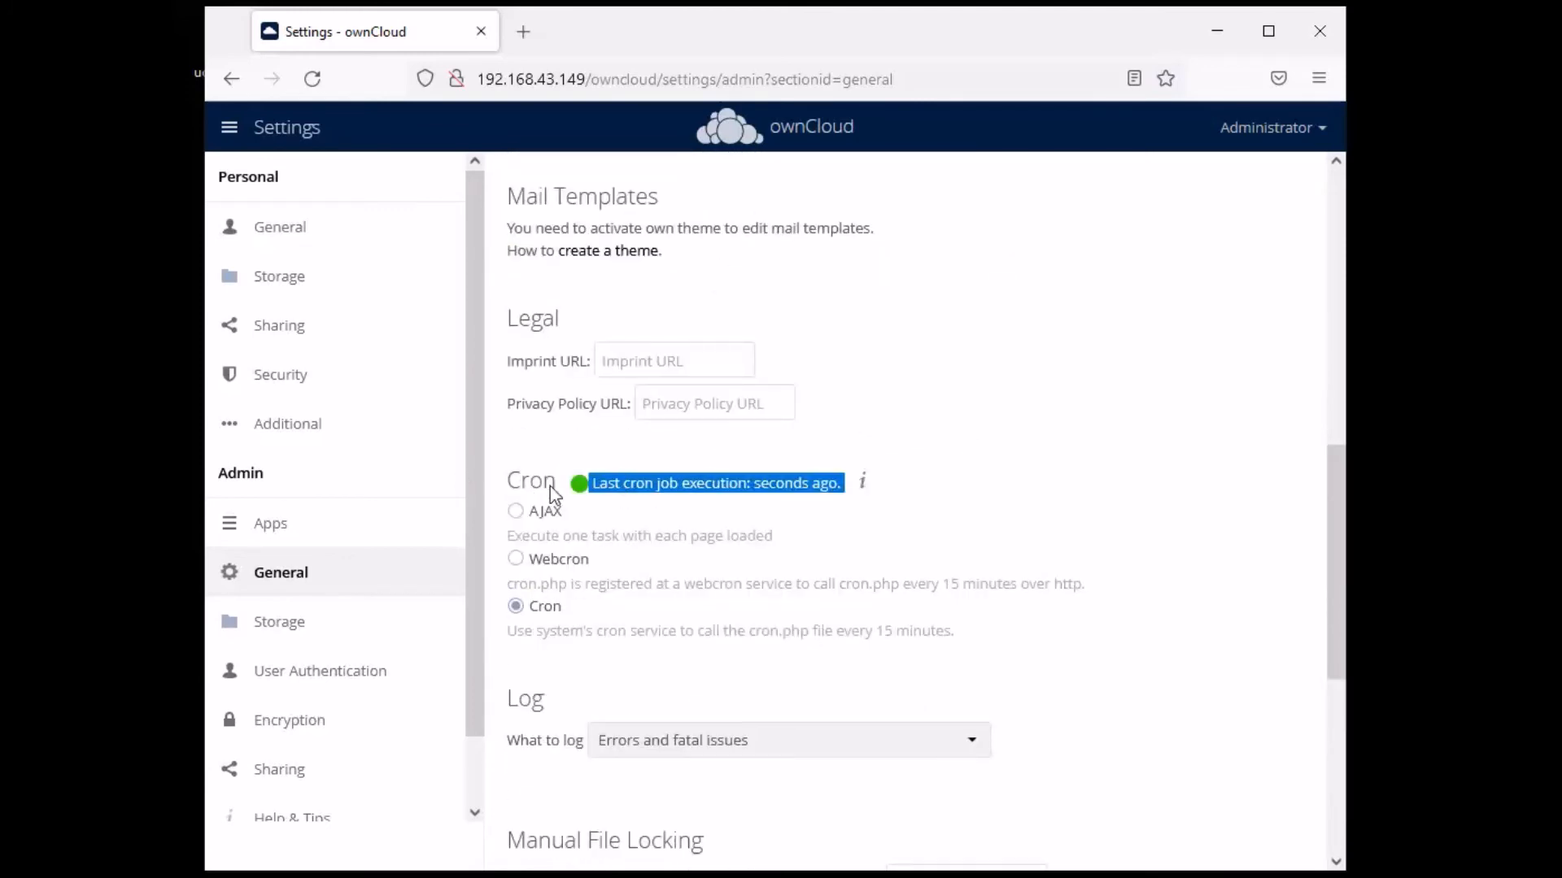
{"action": "left_click", "coordinate": [1031, 502]}
{"action": "scroll", "coordinate": [1212, 524], "scroll_direction": "up", "scroll_amount": 9}
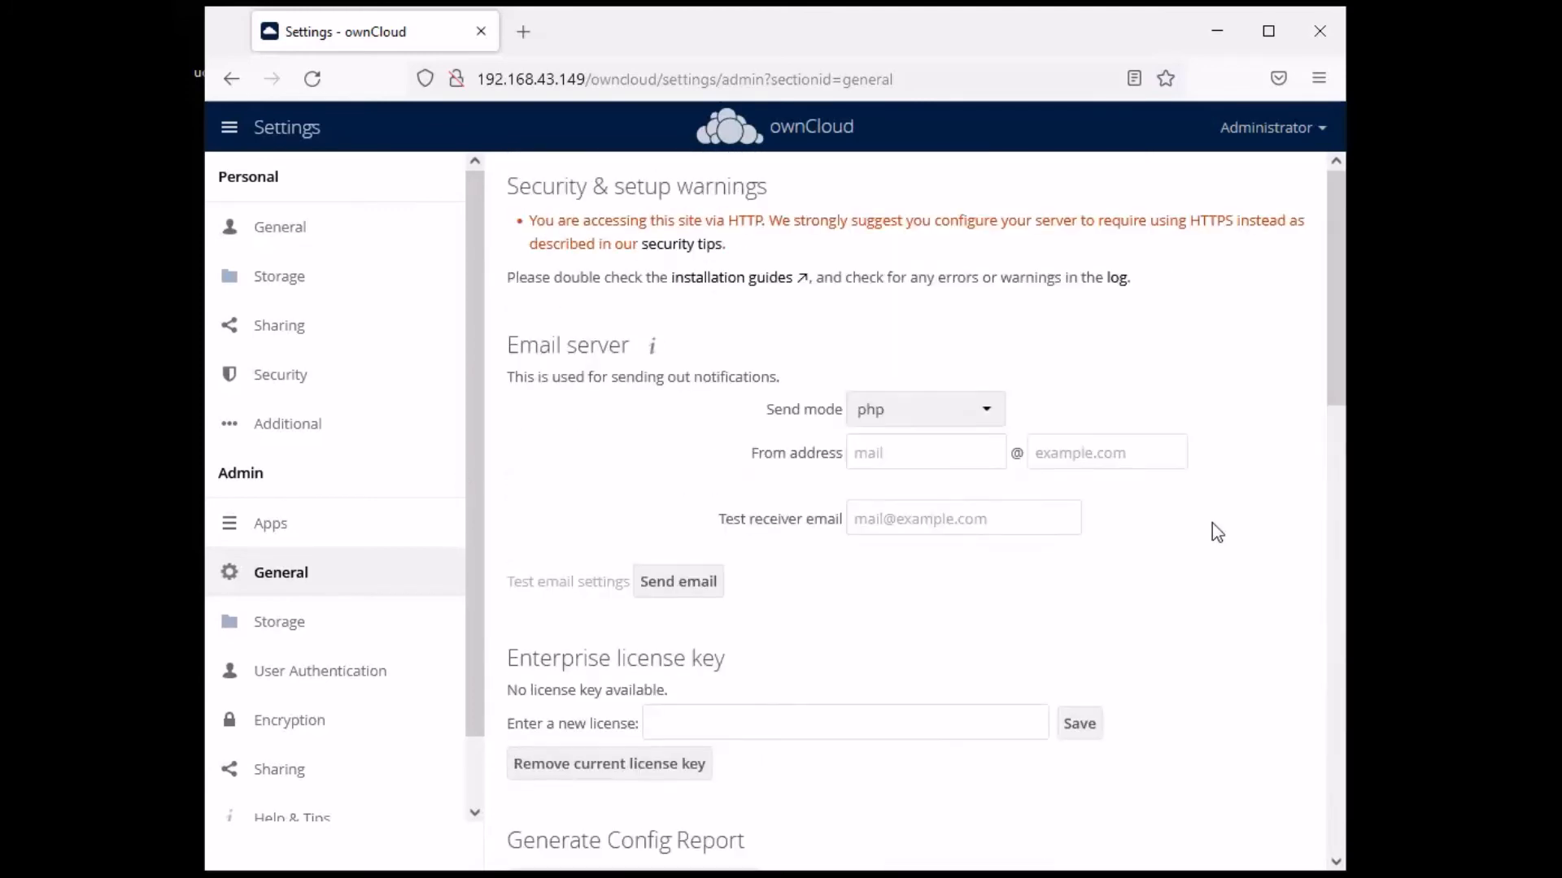
{"action": "scroll", "coordinate": [816, 442], "scroll_direction": "down", "scroll_amount": 10}
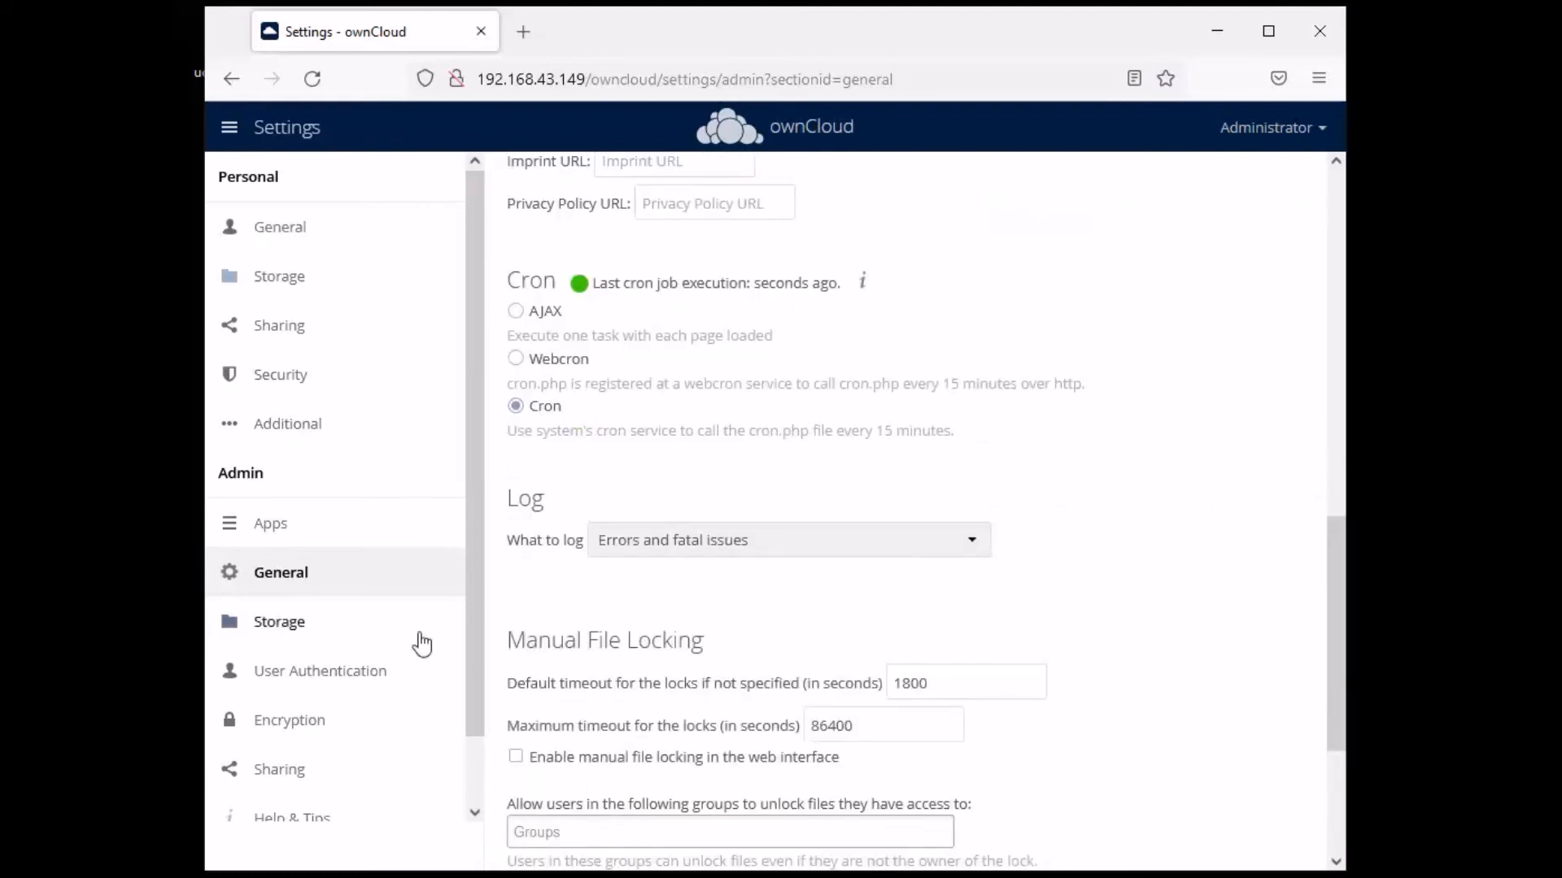
{"action": "scroll", "coordinate": [687, 439], "scroll_direction": "up", "scroll_amount": 5}
{"action": "scroll", "coordinate": [687, 440], "scroll_direction": "up", "scroll_amount": 4}
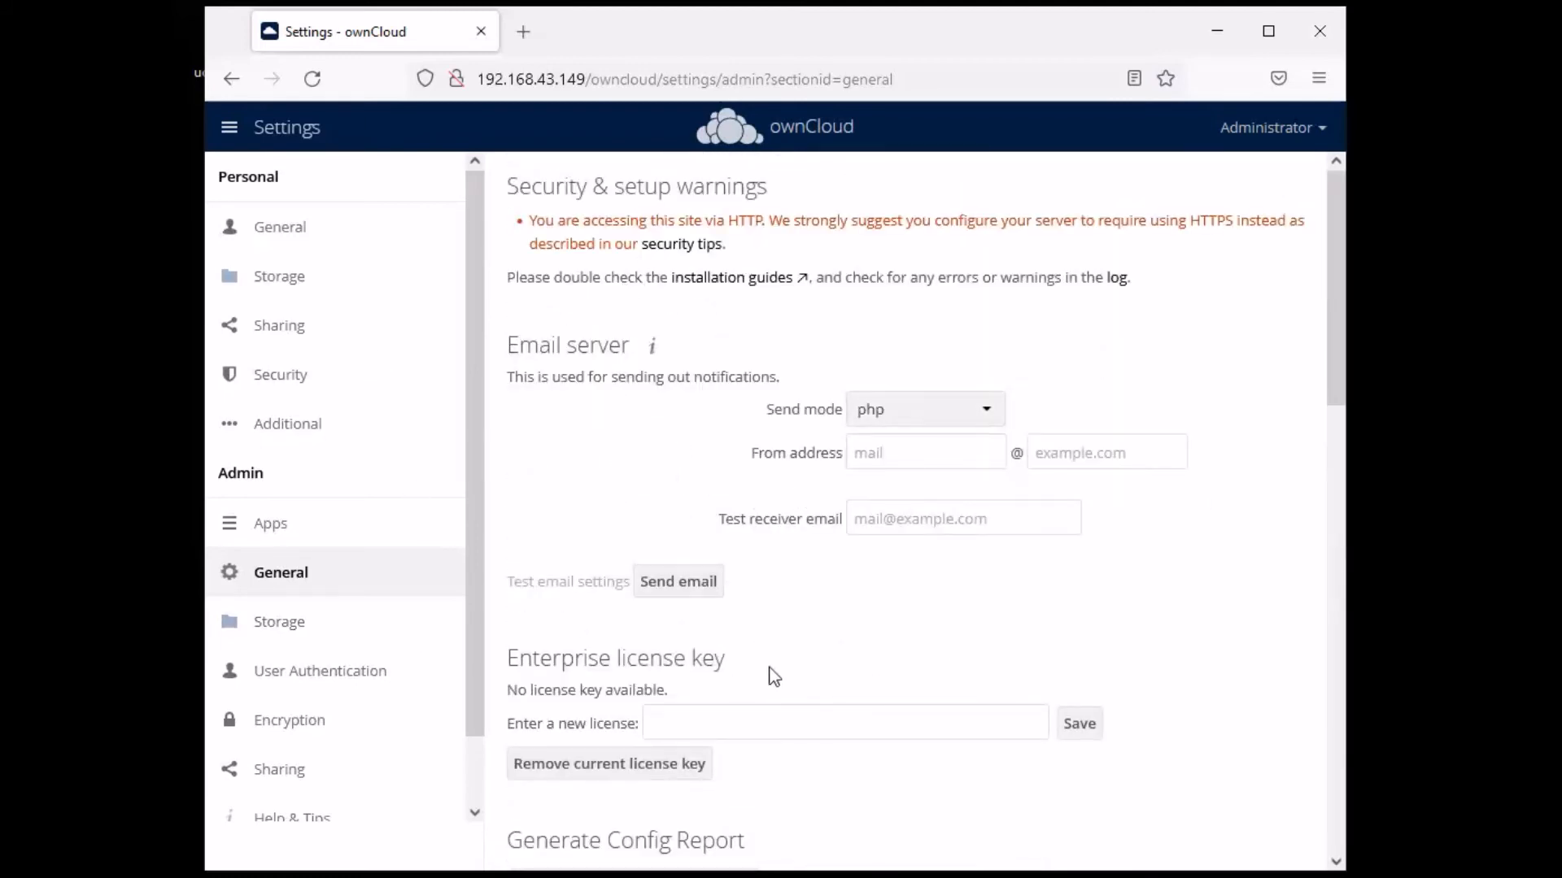
{"action": "scroll", "coordinate": [773, 677], "scroll_direction": "down", "scroll_amount": 5}
- Look over the admin Storage settings, then go to the Market from the app menu
{"action": "left_click", "coordinate": [295, 635]}
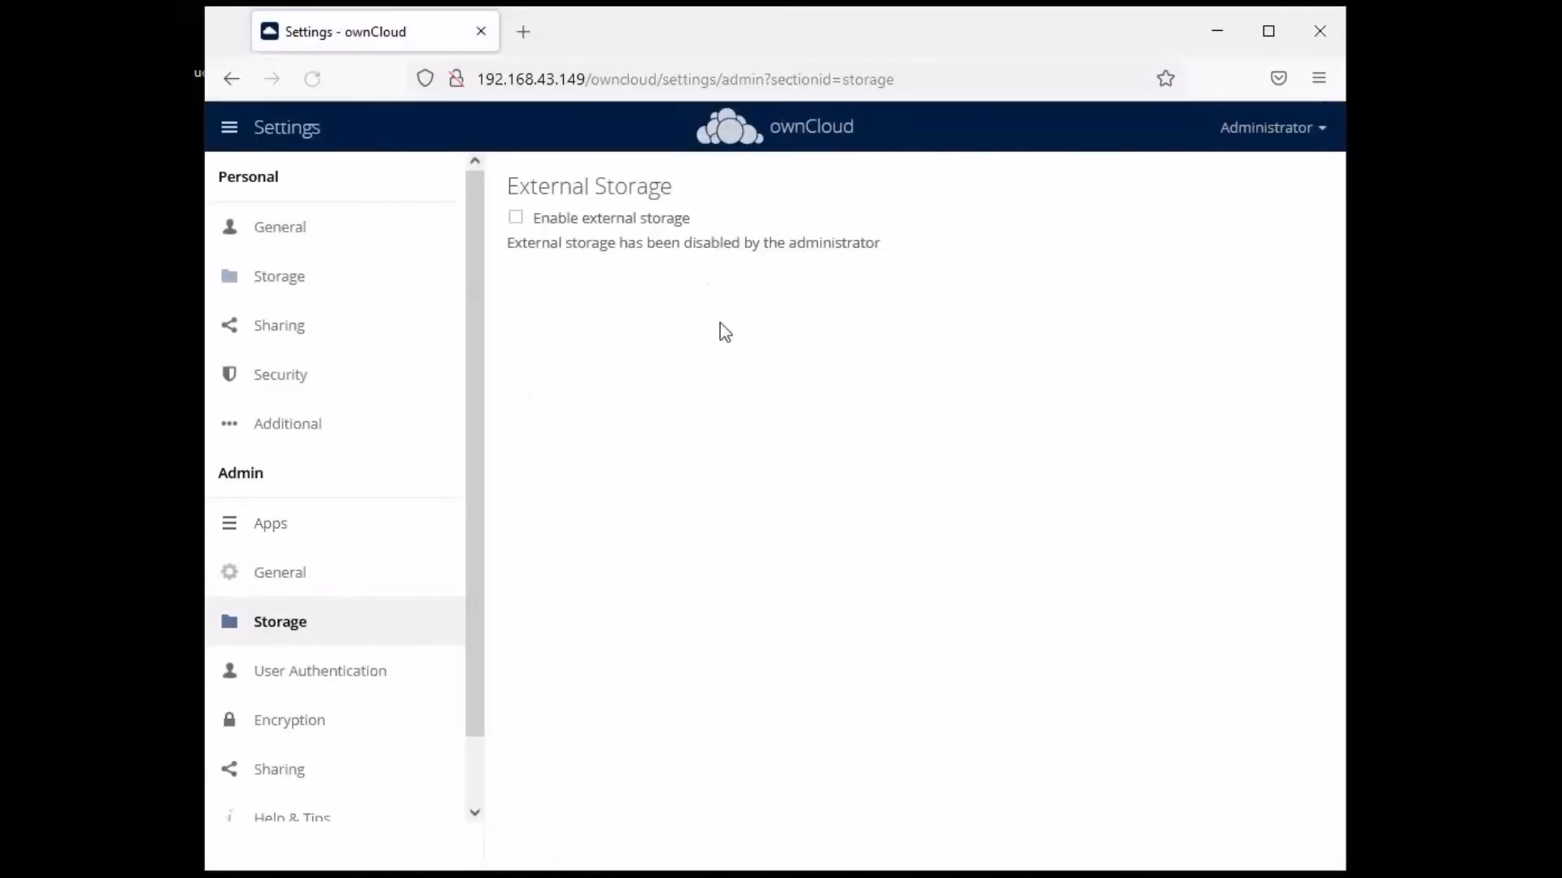
{"action": "scroll", "coordinate": [319, 504], "scroll_direction": "down", "scroll_amount": 1}
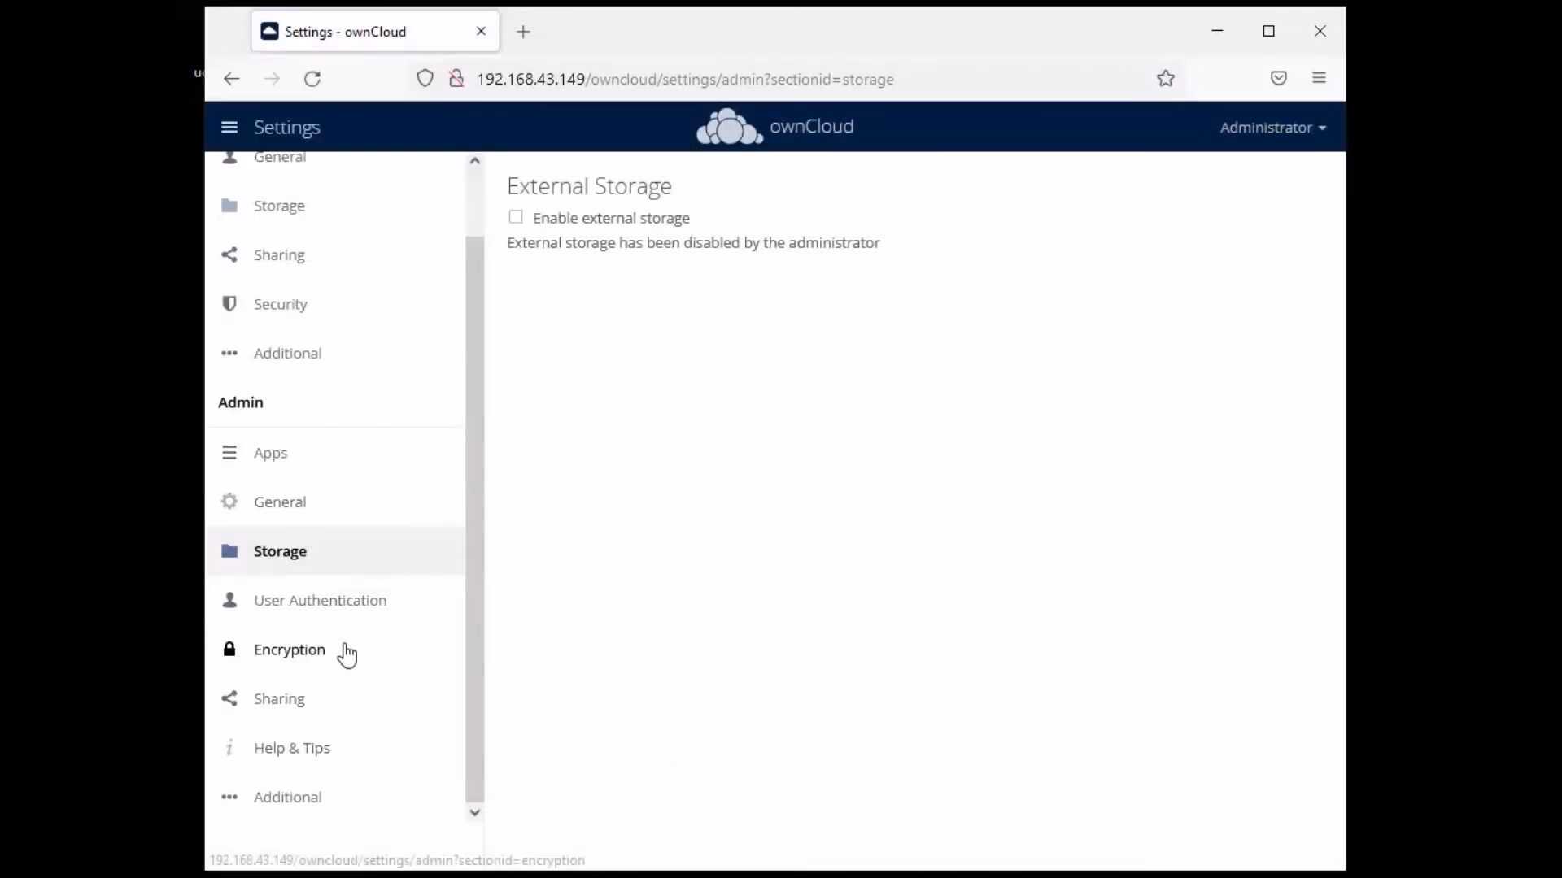
{"action": "scroll", "coordinate": [325, 406], "scroll_direction": "up", "scroll_amount": 1}
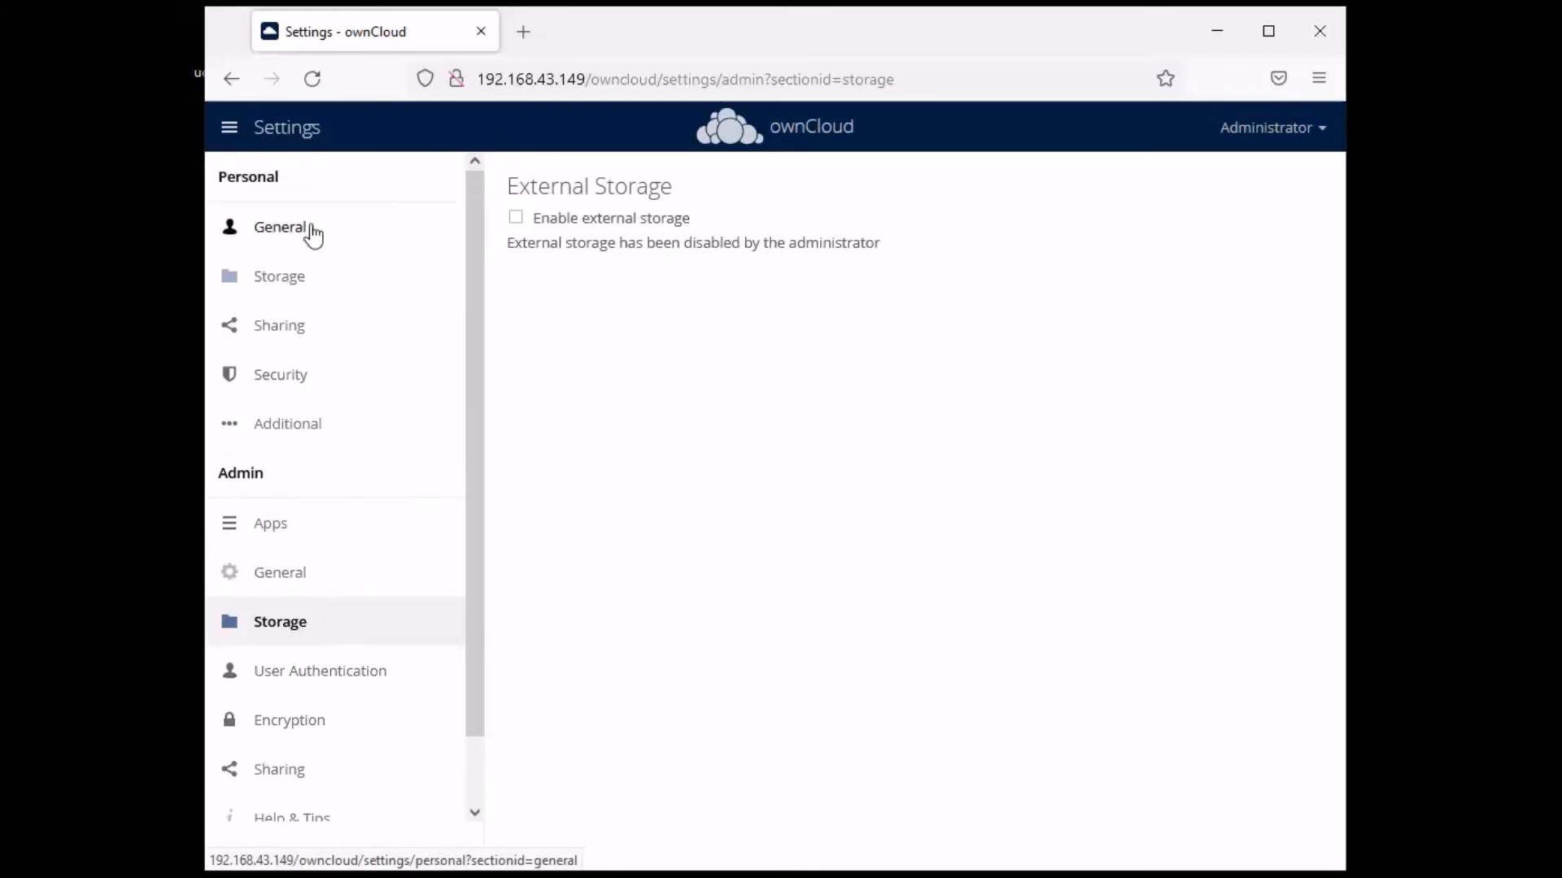
{"action": "left_click", "coordinate": [303, 130]}
{"action": "left_click", "coordinate": [445, 209]}
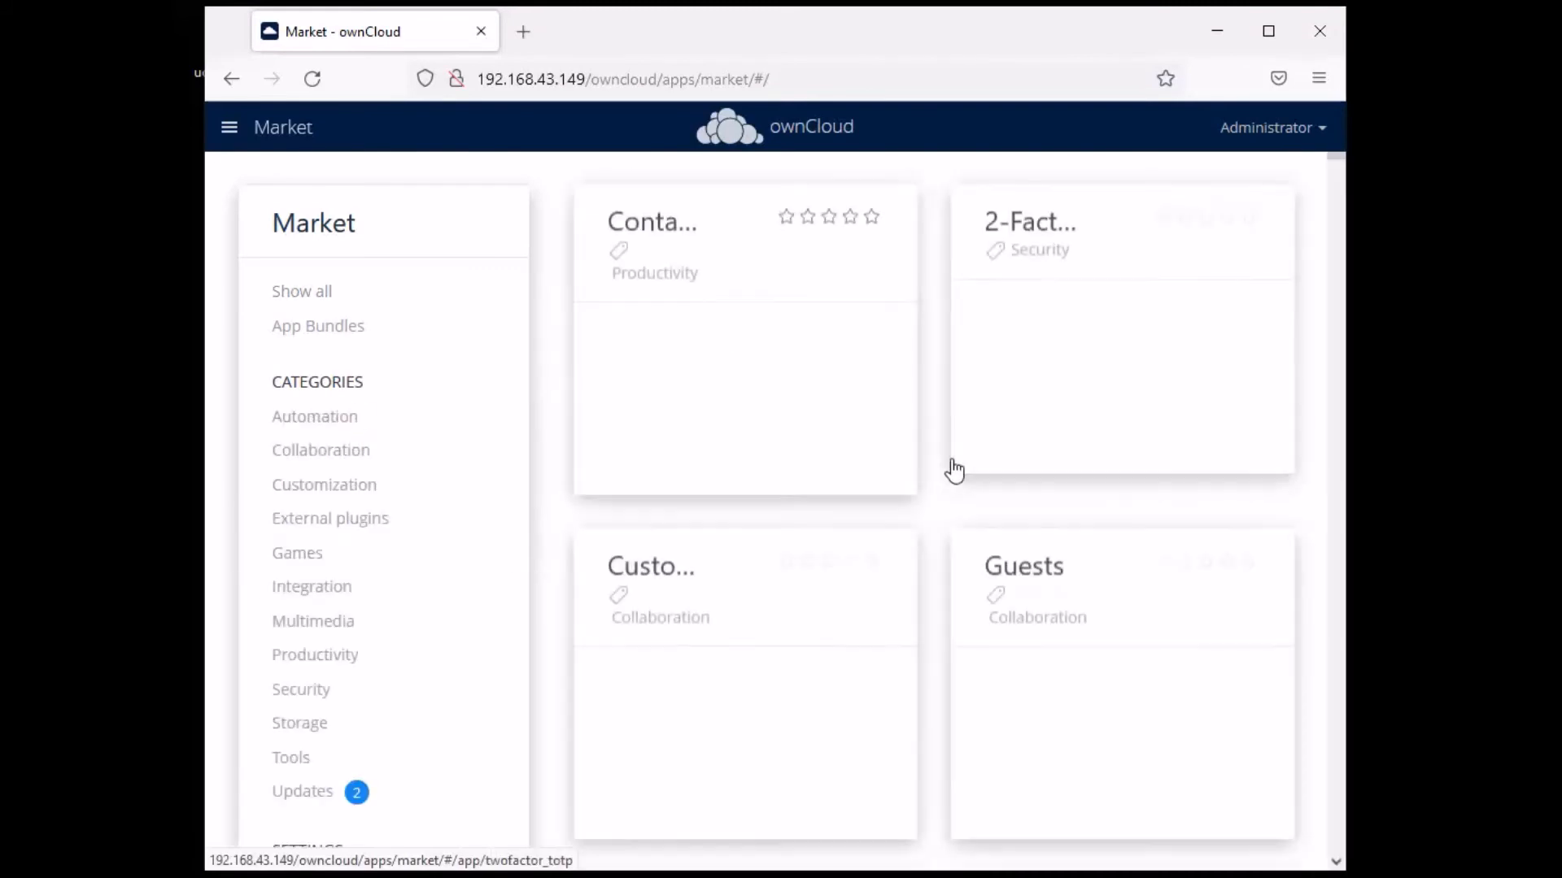
- Filter the Market to Security apps and scroll through the listings
{"action": "scroll", "coordinate": [405, 342], "scroll_direction": "down", "scroll_amount": 3}
{"action": "left_click", "coordinate": [311, 452]}
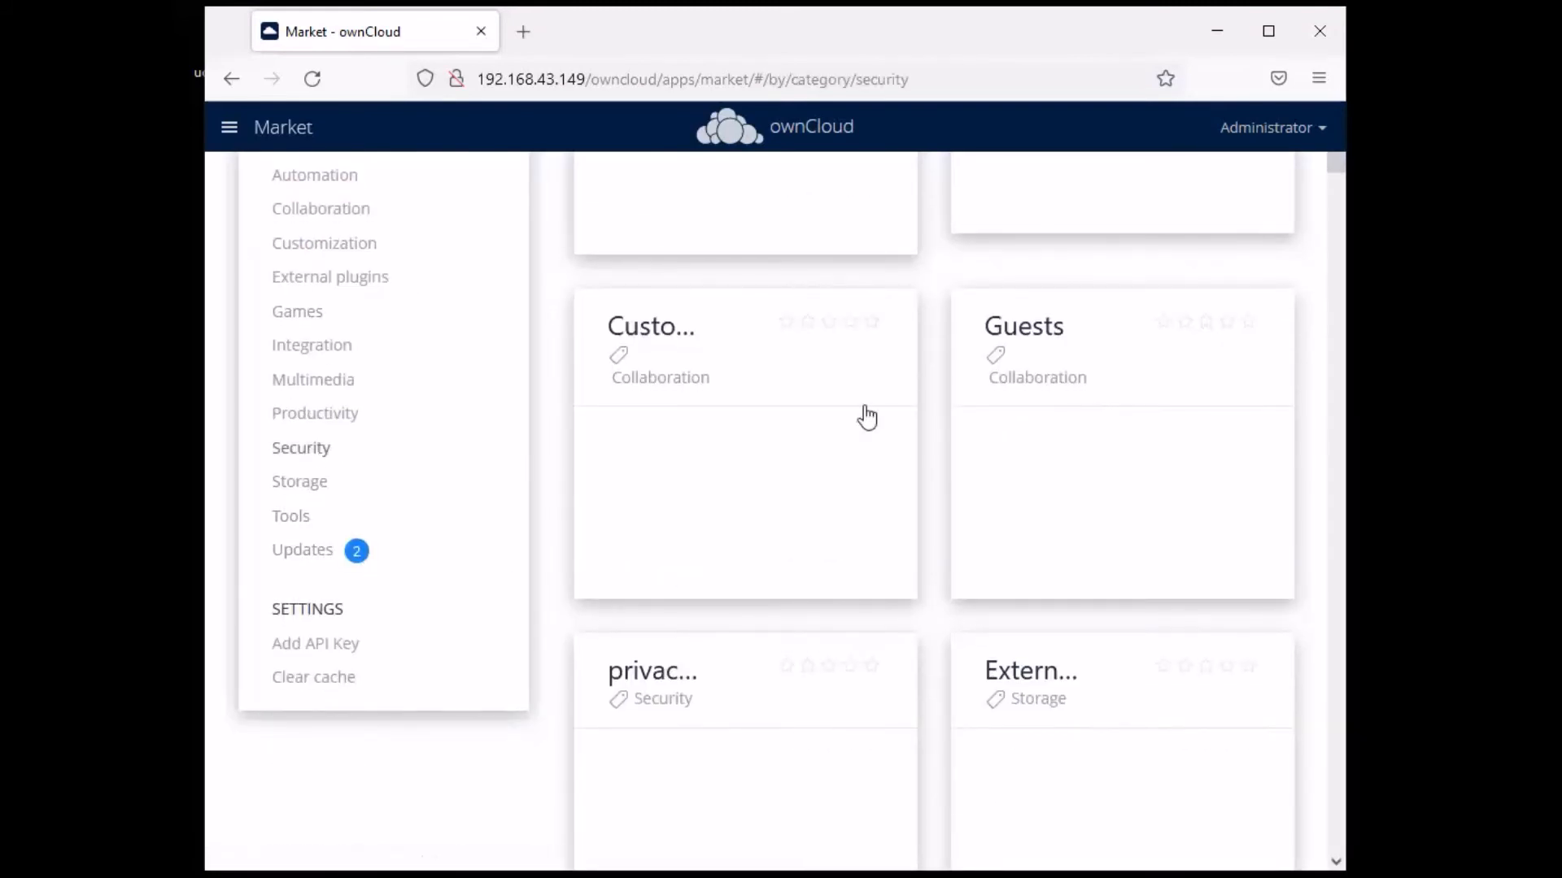
{"action": "scroll", "coordinate": [1267, 447], "scroll_direction": "up", "scroll_amount": 3}
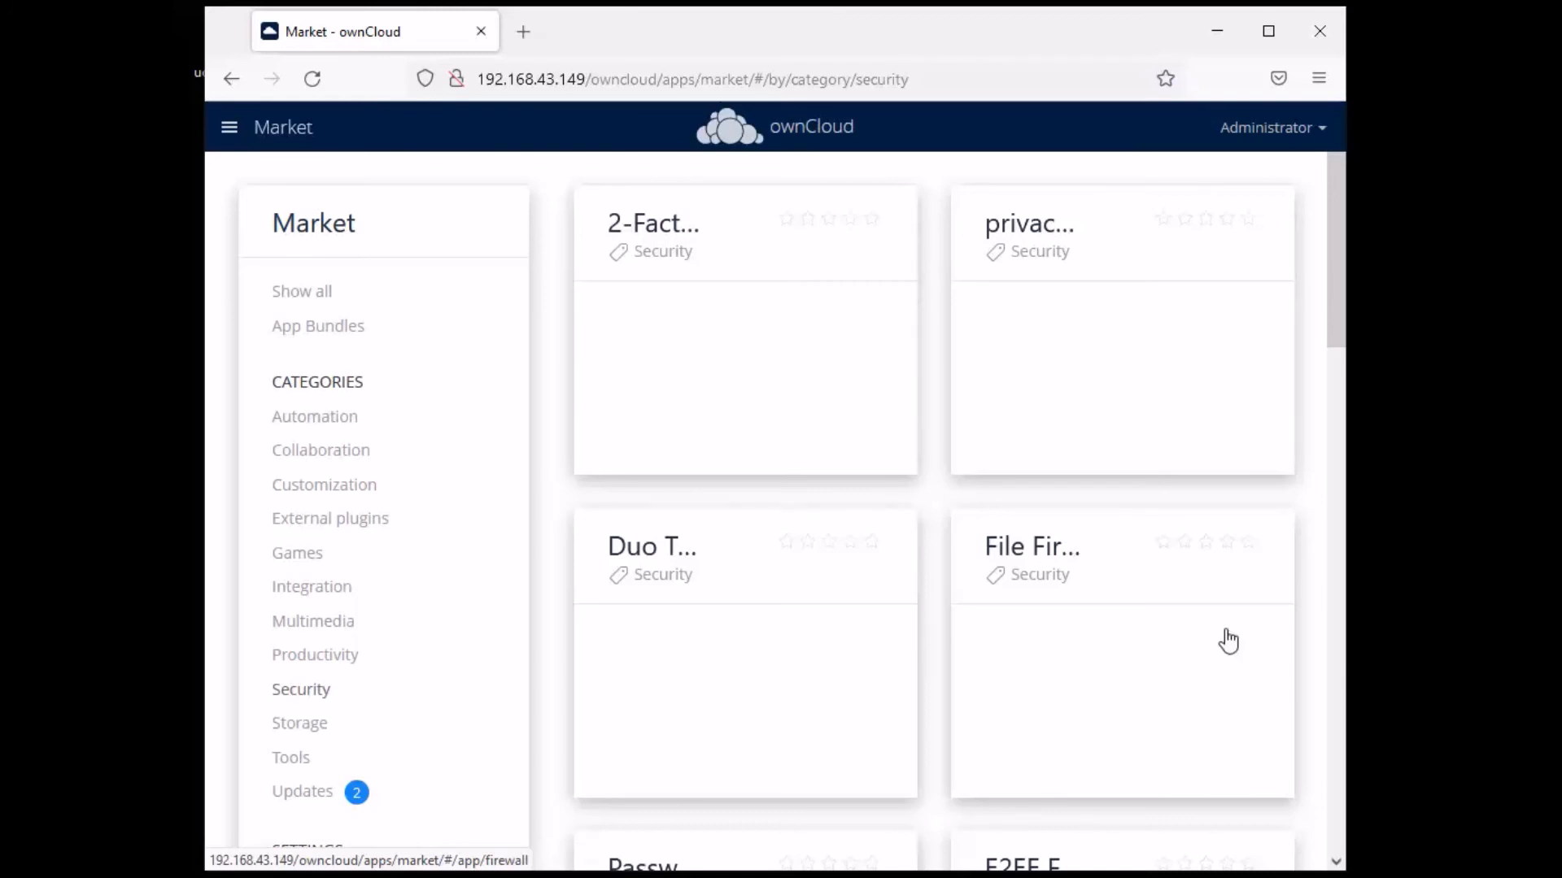
{"action": "scroll", "coordinate": [1228, 634], "scroll_direction": "down", "scroll_amount": 2}
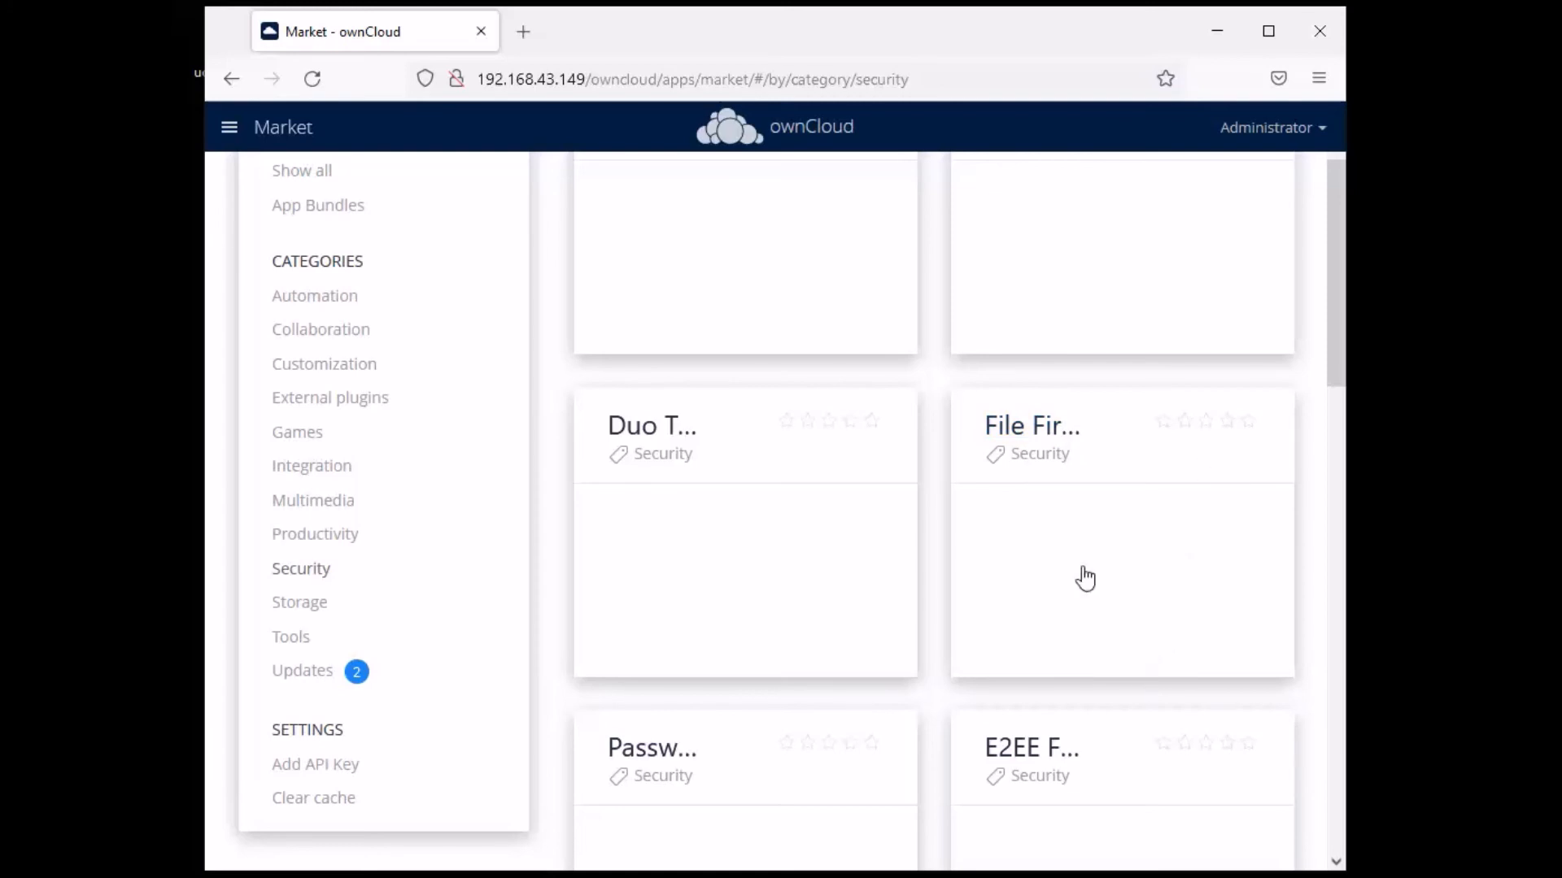
{"action": "scroll", "coordinate": [1325, 550], "scroll_direction": "down", "scroll_amount": 3}
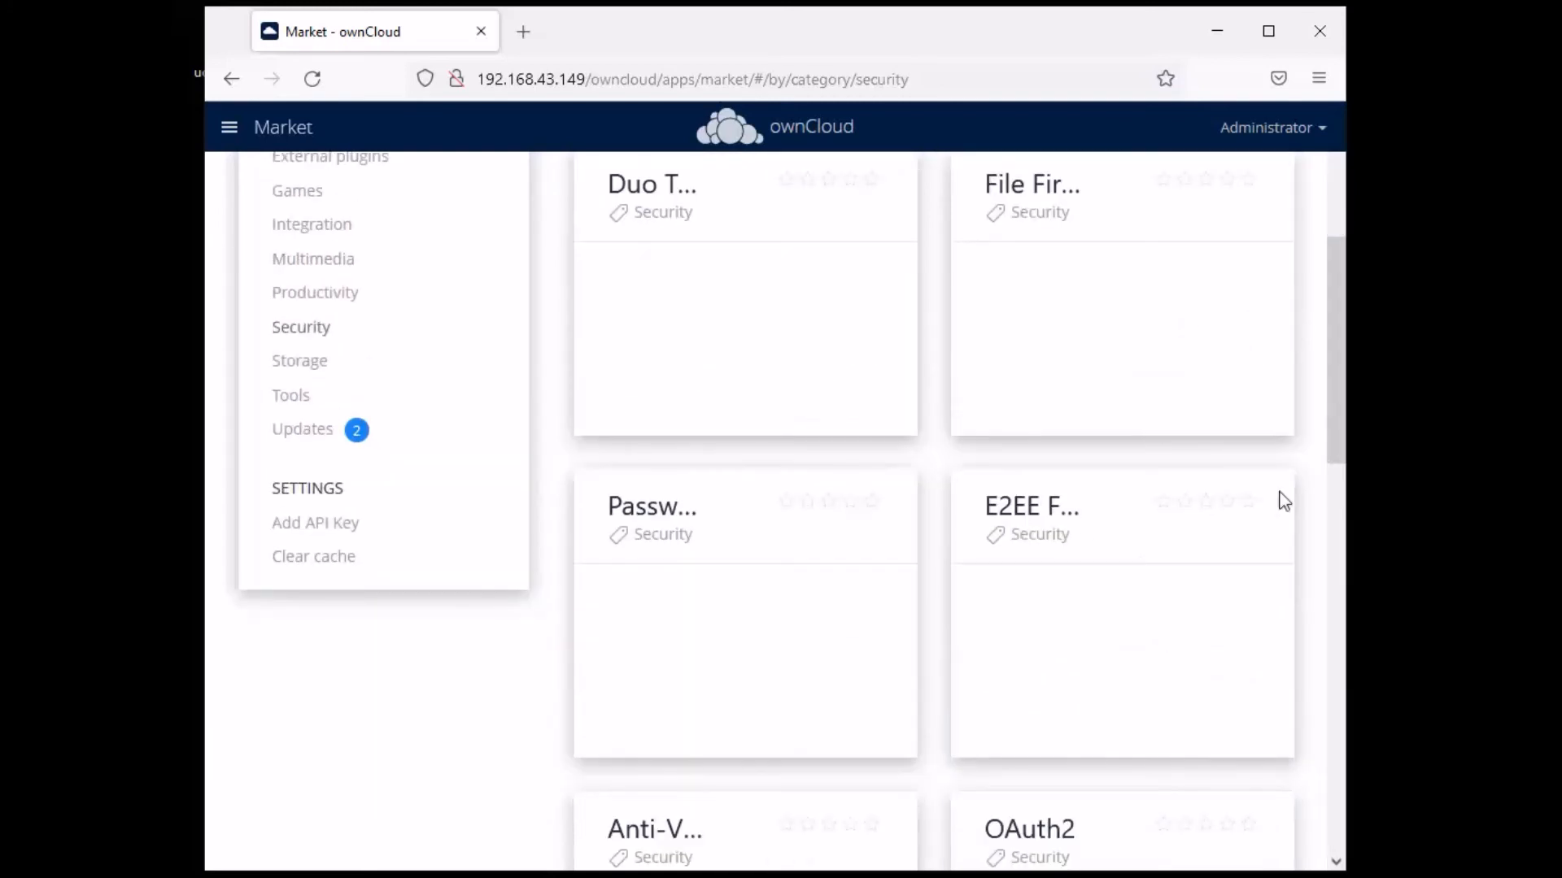
- Read the Password Policy app's details, then go back to the Security app list
{"action": "left_click", "coordinate": [672, 527]}
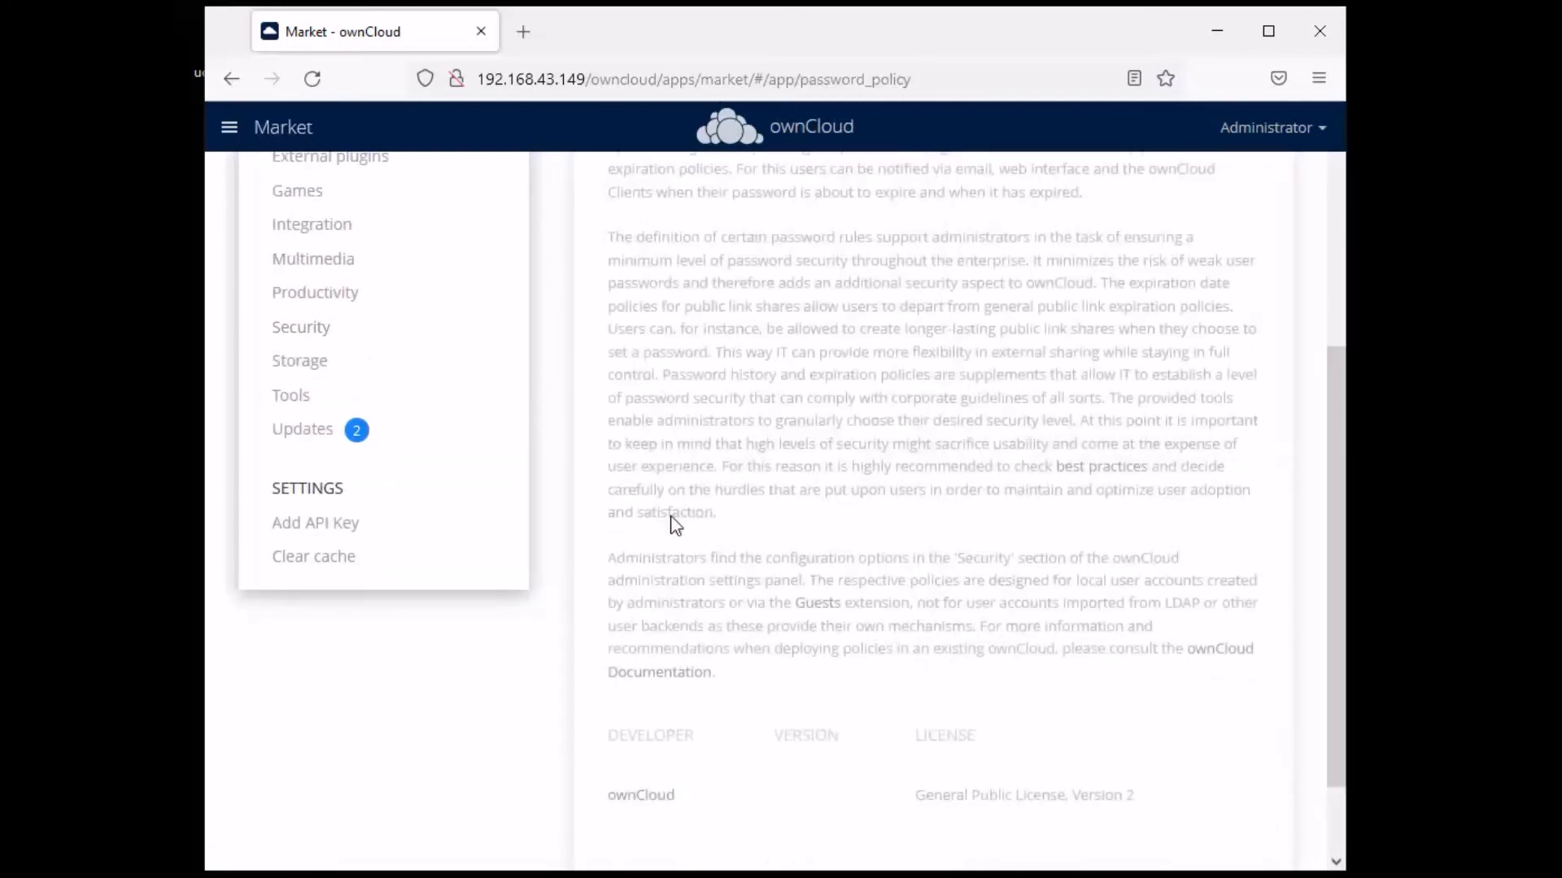
{"action": "scroll", "coordinate": [866, 441], "scroll_direction": "up", "scroll_amount": 4}
{"action": "scroll", "coordinate": [865, 443], "scroll_direction": "down", "scroll_amount": 7}
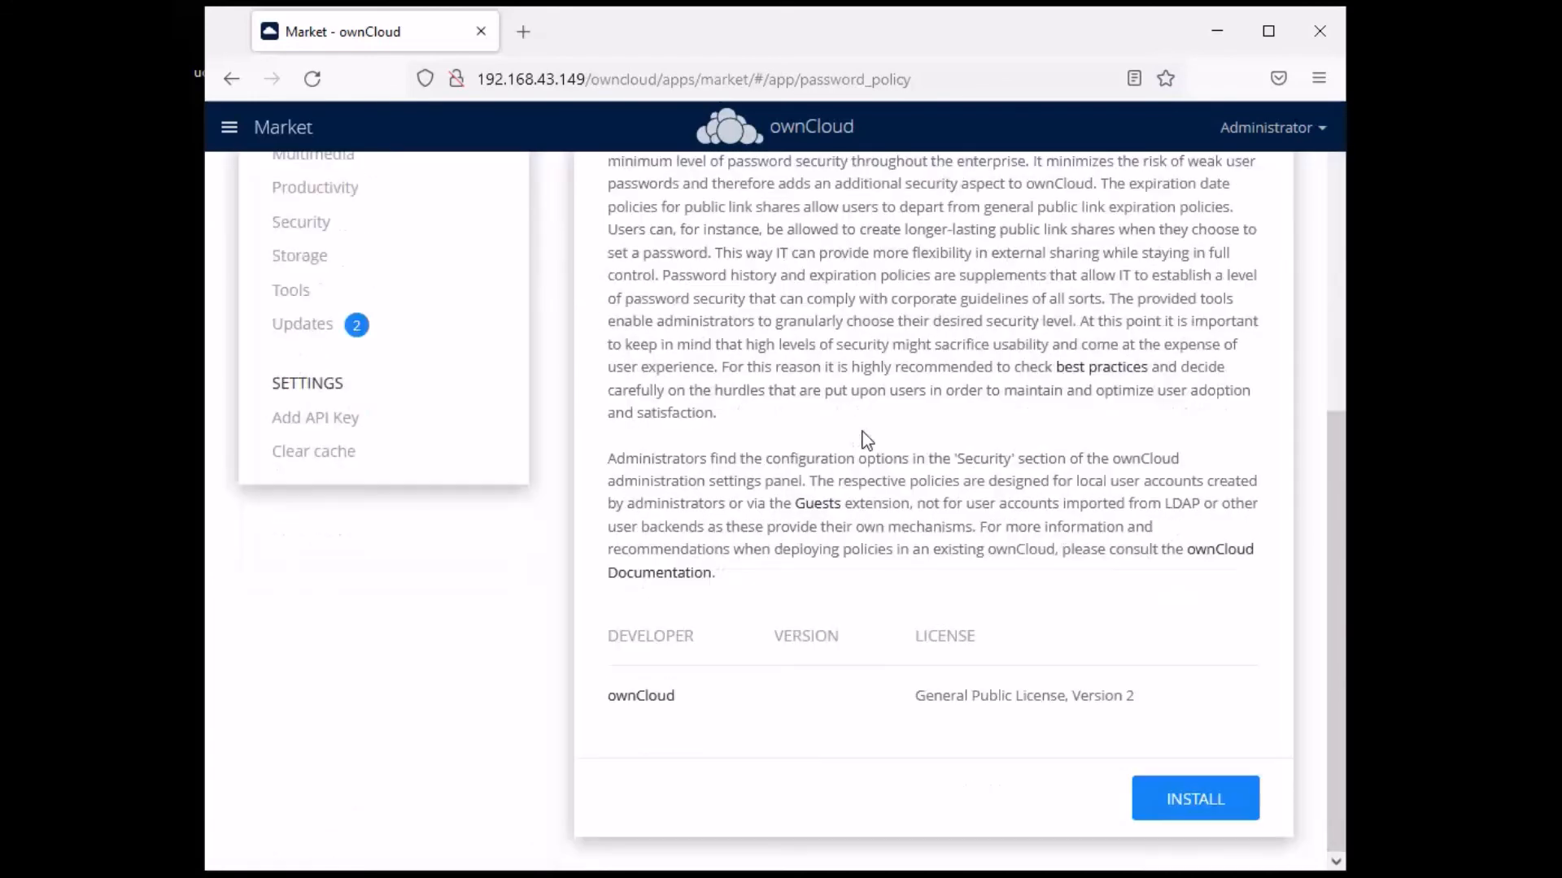
{"action": "scroll", "coordinate": [864, 464], "scroll_direction": "up", "scroll_amount": 7}
{"action": "scroll", "coordinate": [631, 558], "scroll_direction": "down", "scroll_amount": 2}
{"action": "scroll", "coordinate": [631, 558], "scroll_direction": "up", "scroll_amount": 2}
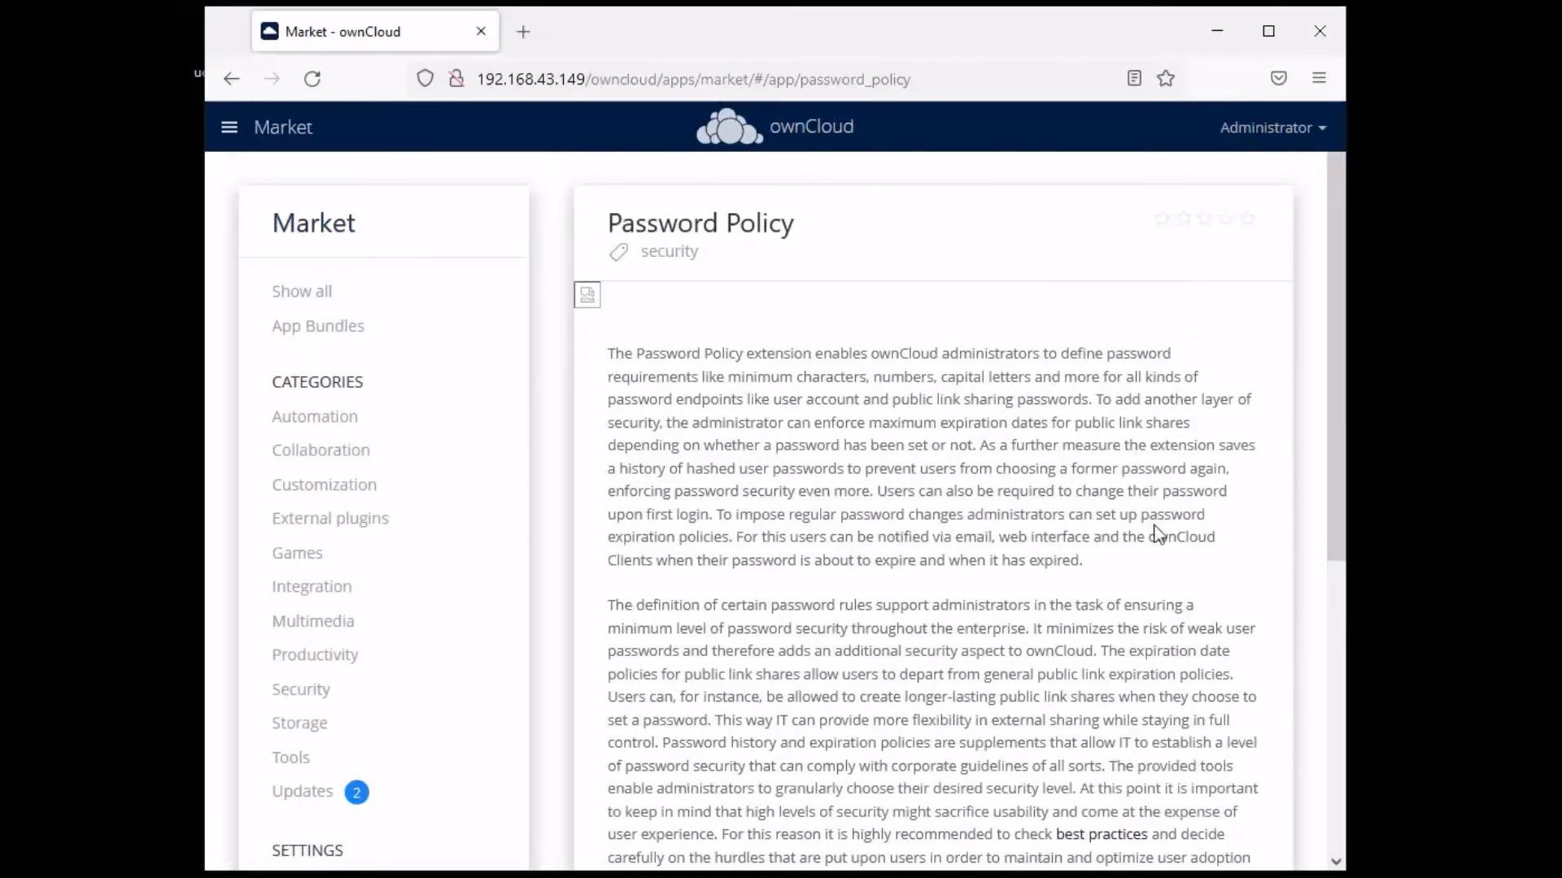
{"action": "scroll", "coordinate": [1155, 533], "scroll_direction": "down", "scroll_amount": 7}
{"action": "scroll", "coordinate": [773, 433], "scroll_direction": "up", "scroll_amount": 7}
{"action": "left_click", "coordinate": [304, 689]}
- Browse the Security apps and open the OpenOTP Two Factor Authentication details
{"action": "scroll", "coordinate": [941, 396], "scroll_direction": "down", "scroll_amount": 9}
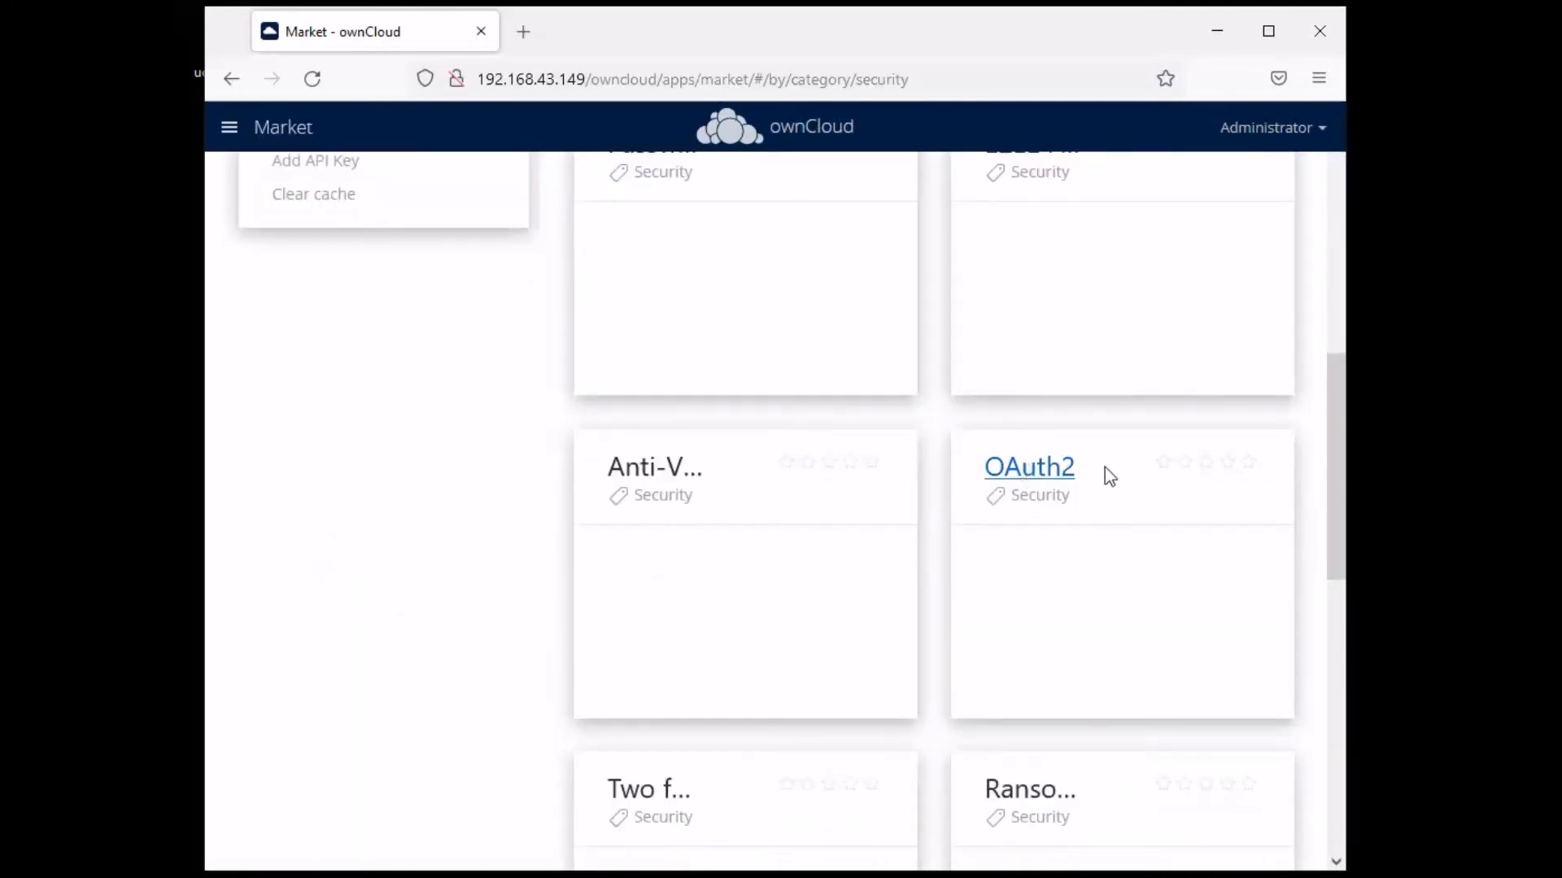
{"action": "scroll", "coordinate": [1126, 655], "scroll_direction": "up", "scroll_amount": 4}
{"action": "scroll", "coordinate": [1046, 488], "scroll_direction": "down", "scroll_amount": 4}
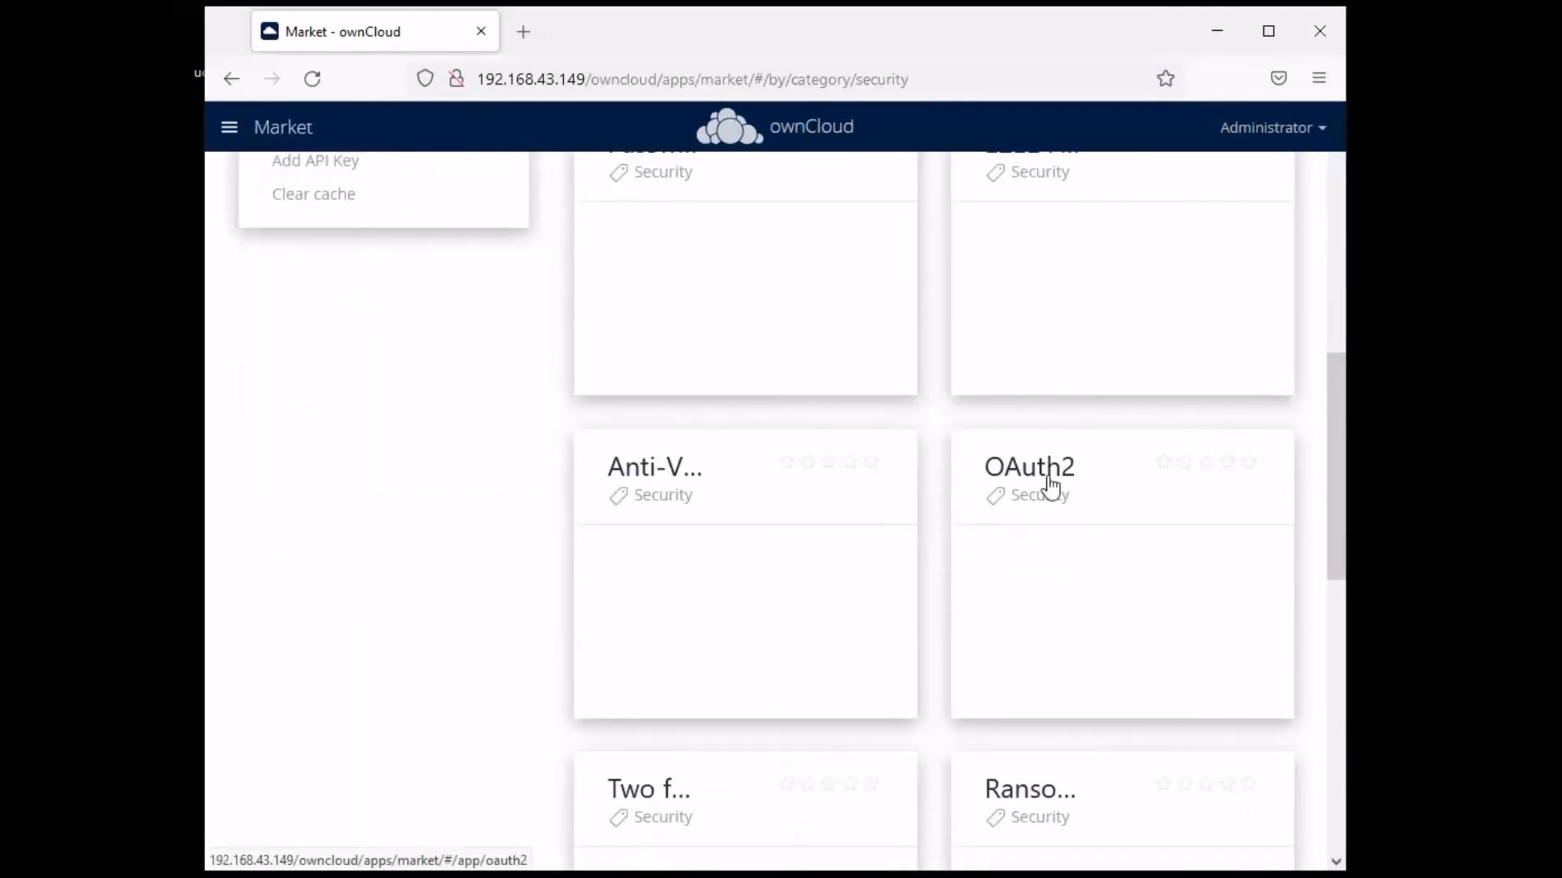
{"action": "scroll", "coordinate": [1123, 512], "scroll_direction": "down", "scroll_amount": 4}
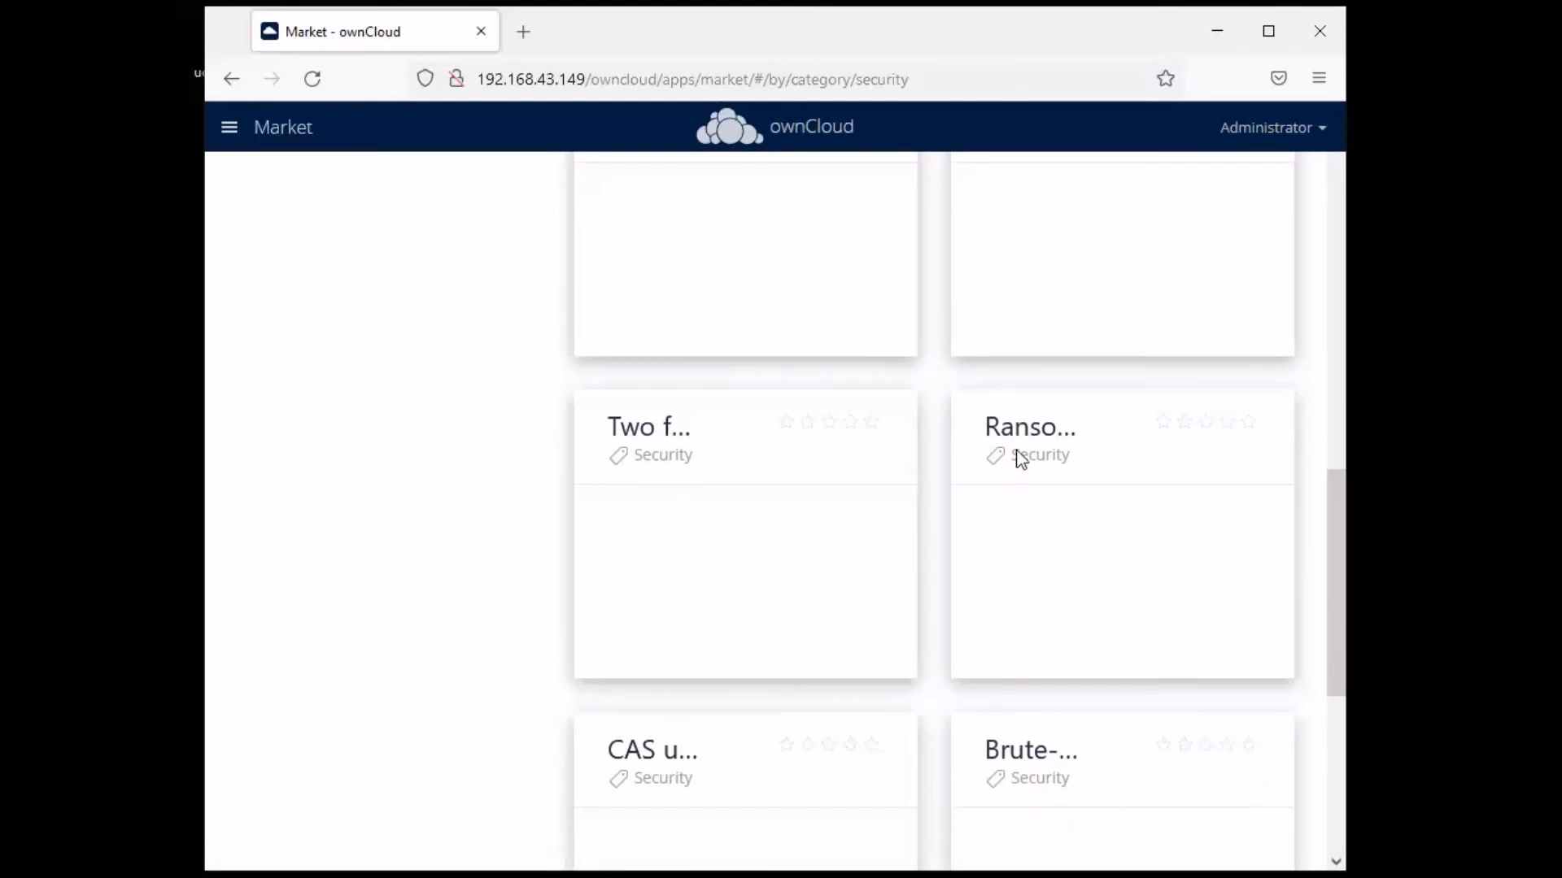
{"action": "scroll", "coordinate": [1178, 573], "scroll_direction": "down", "scroll_amount": 2}
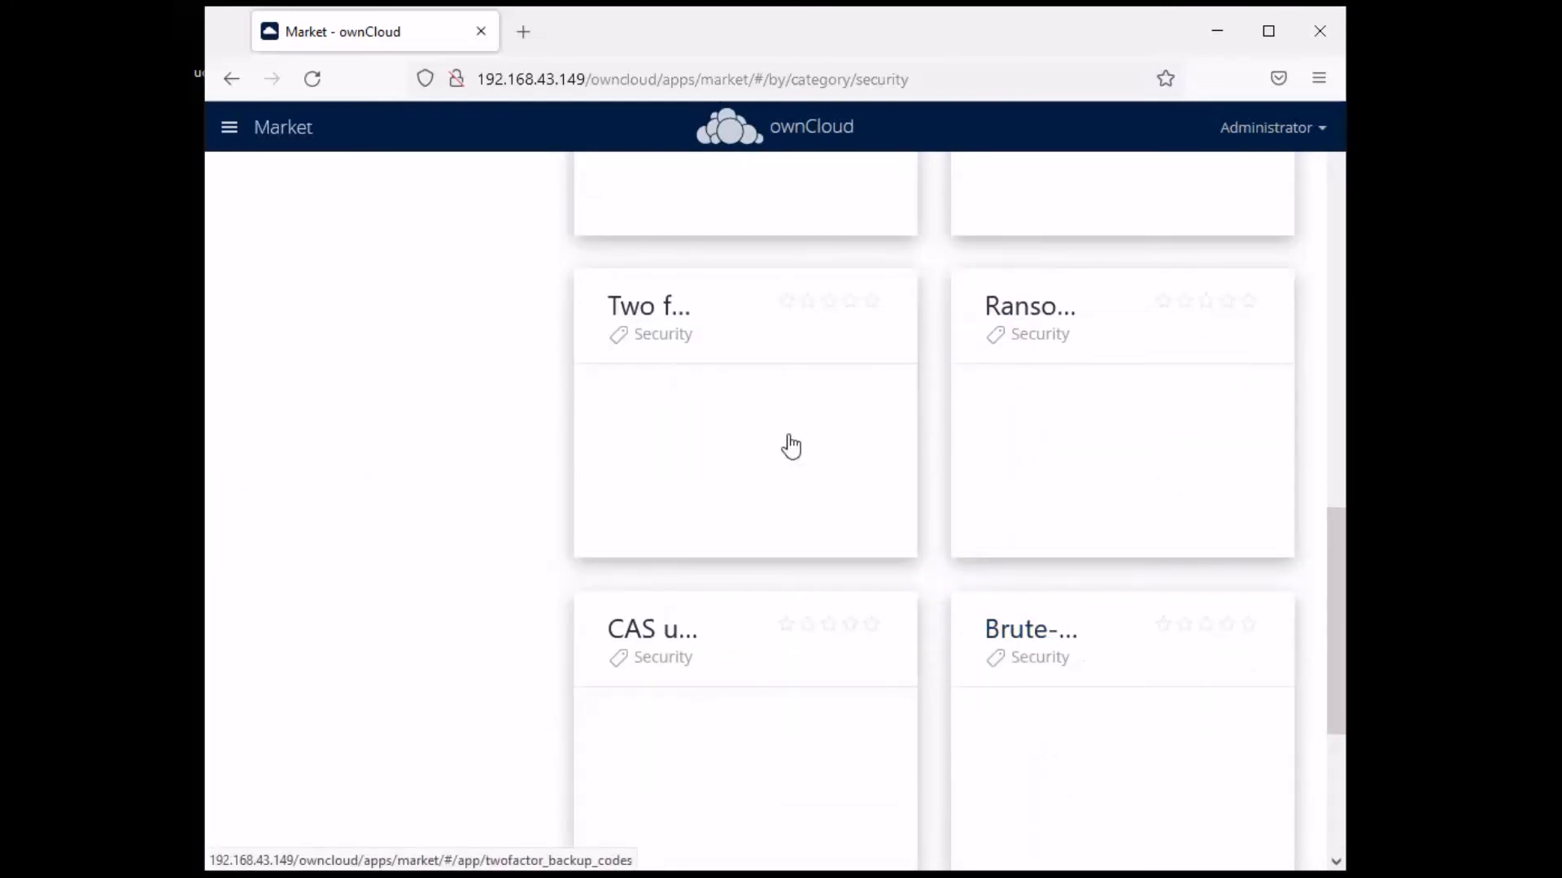
{"action": "scroll", "coordinate": [957, 477], "scroll_direction": "down", "scroll_amount": 5}
{"action": "scroll", "coordinate": [1081, 462], "scroll_direction": "up", "scroll_amount": 15}
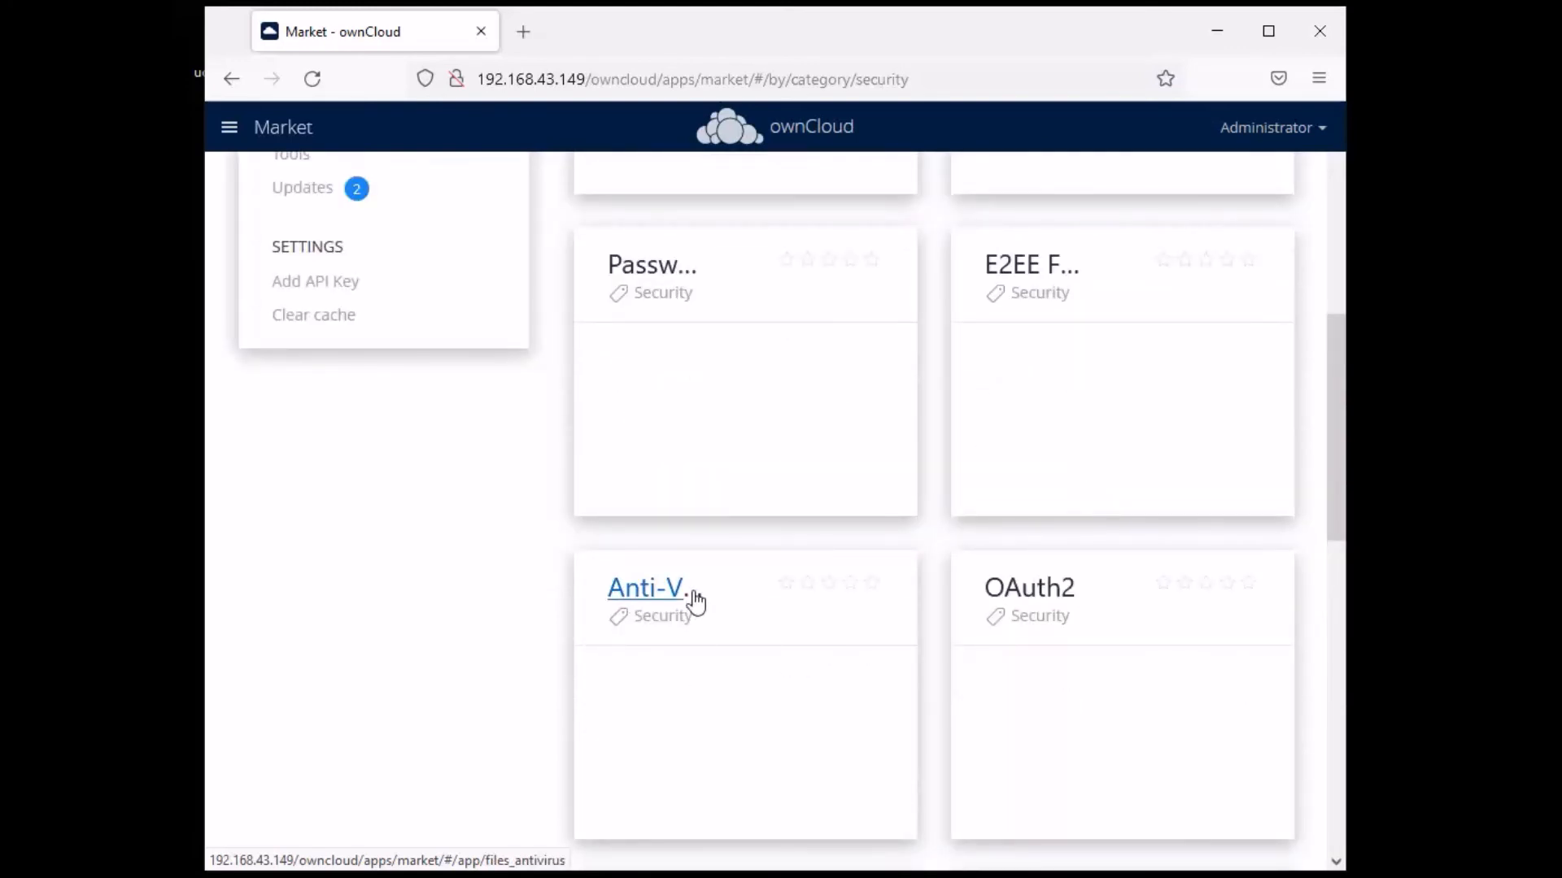
{"action": "scroll", "coordinate": [975, 531], "scroll_direction": "down", "scroll_amount": 9}
{"action": "scroll", "coordinate": [975, 530], "scroll_direction": "down", "scroll_amount": 5}
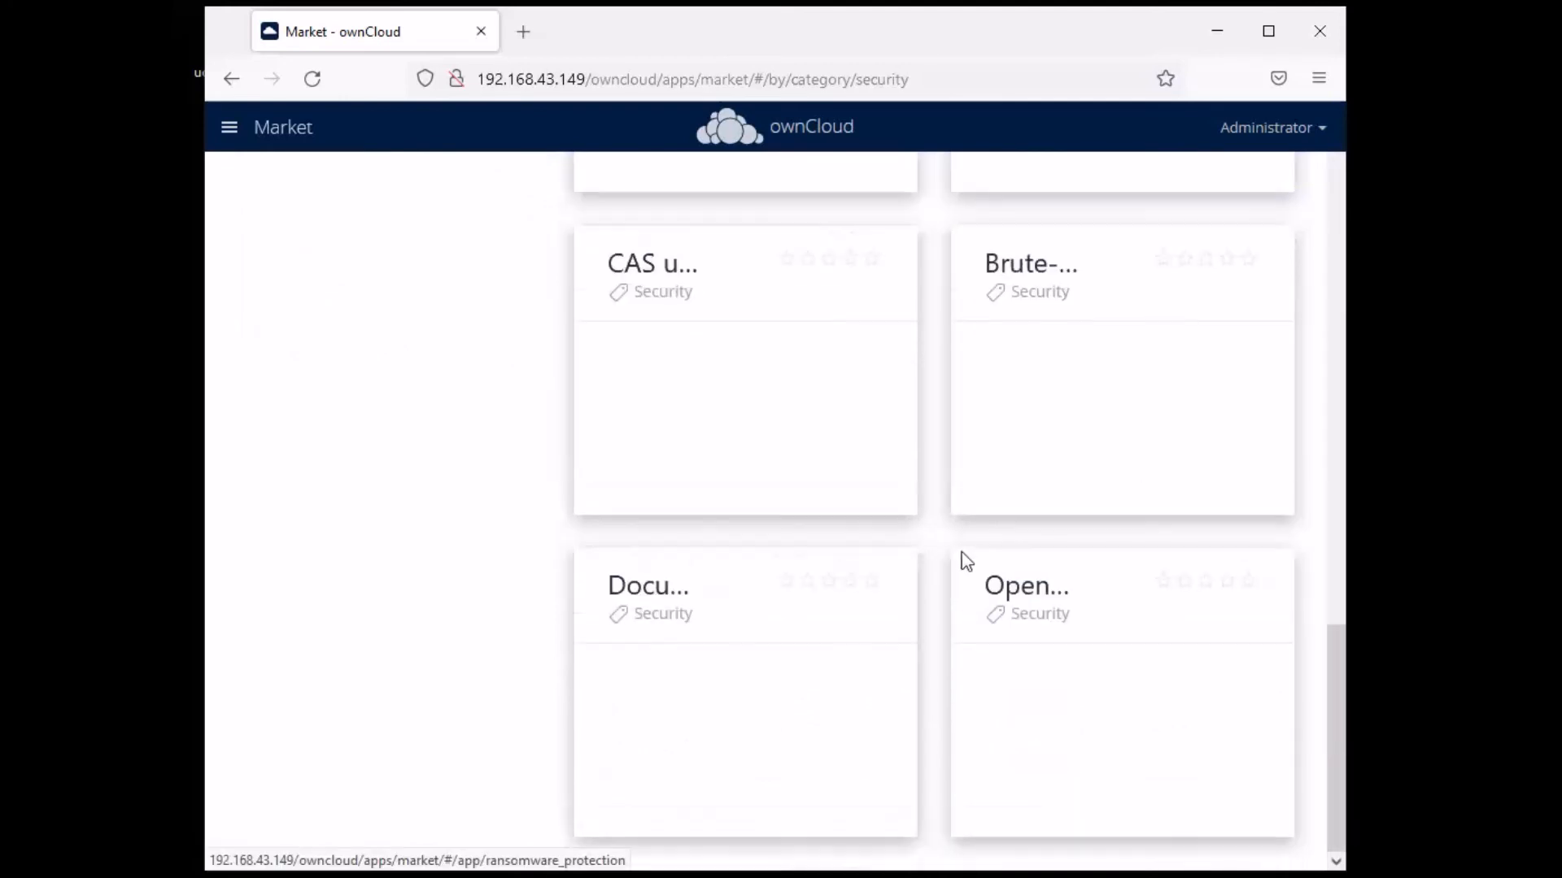
{"action": "scroll", "coordinate": [878, 484], "scroll_direction": "up", "scroll_amount": 8}
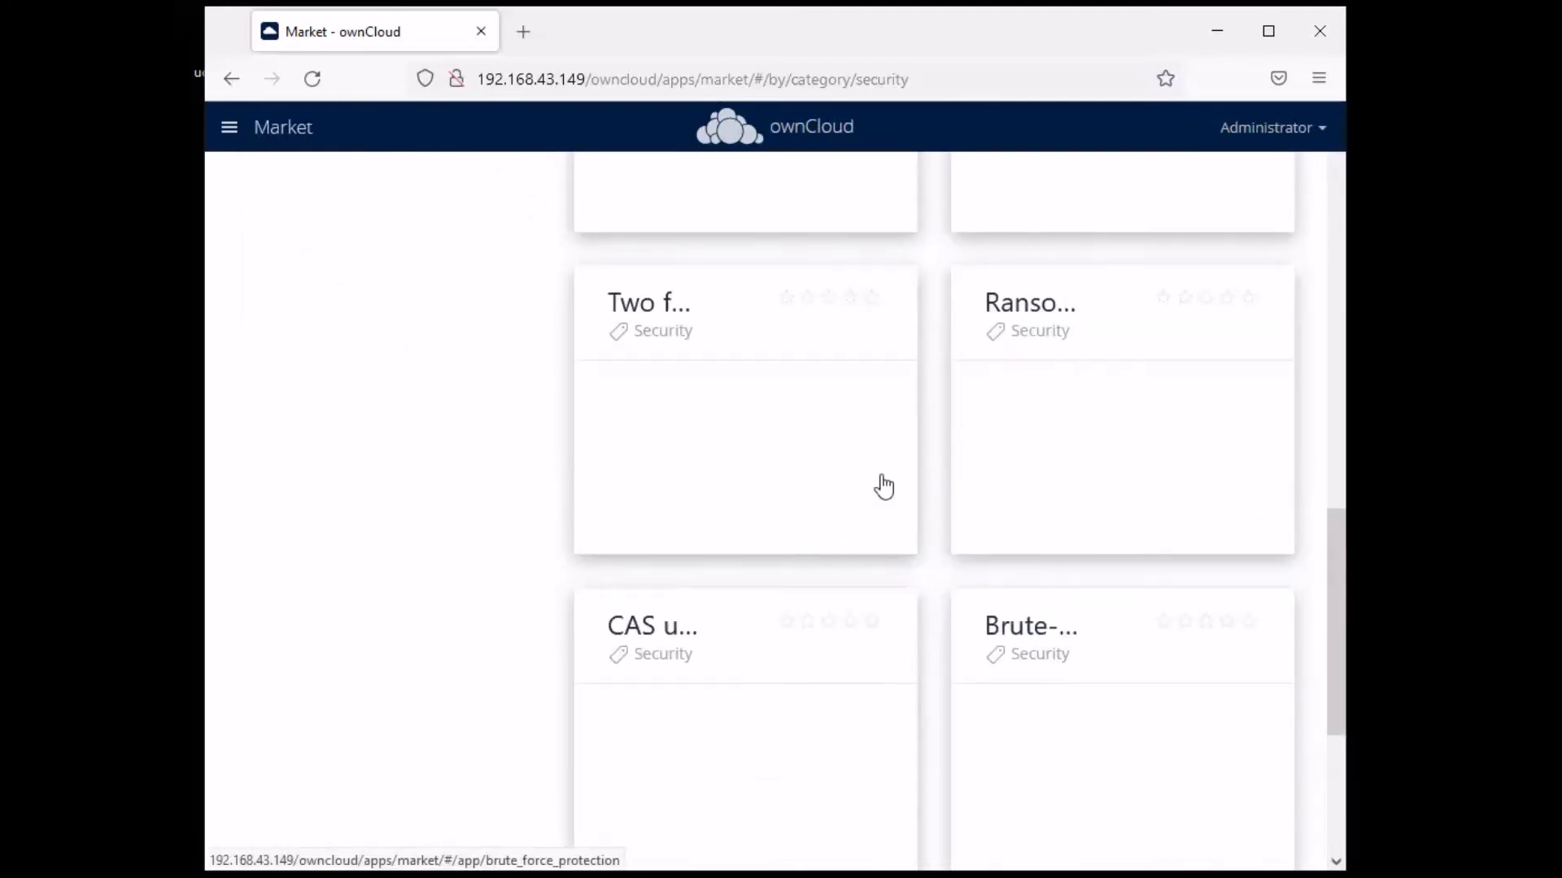
{"action": "scroll", "coordinate": [1090, 683], "scroll_direction": "down", "scroll_amount": 8}
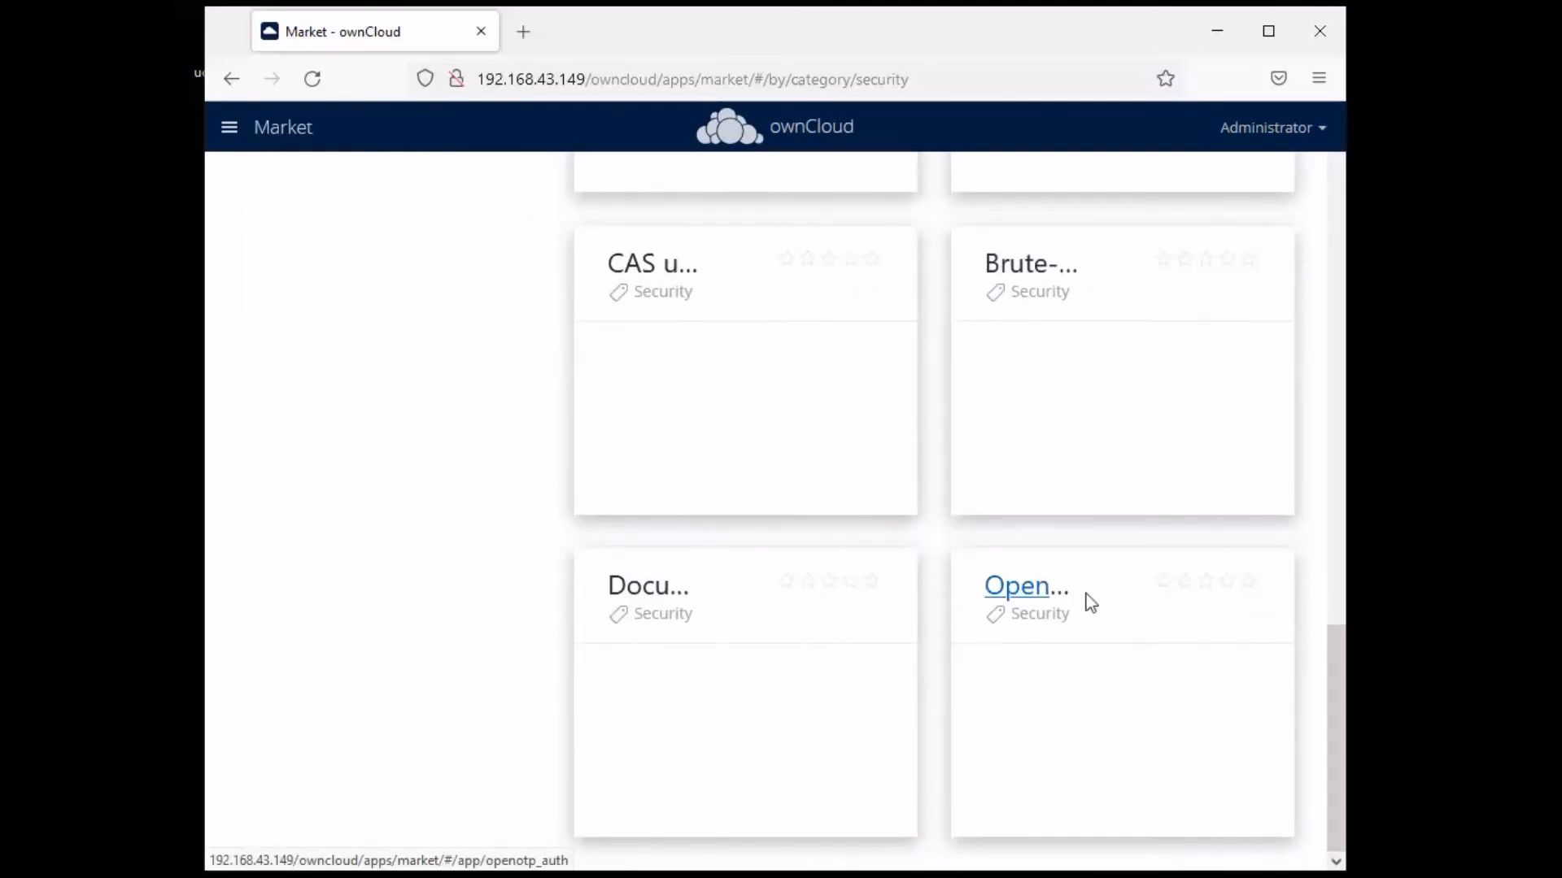
{"action": "left_click", "coordinate": [1021, 587]}
- Read the OpenOTP details and return to the Security apps list
{"action": "scroll", "coordinate": [1062, 515], "scroll_direction": "up", "scroll_amount": 2}
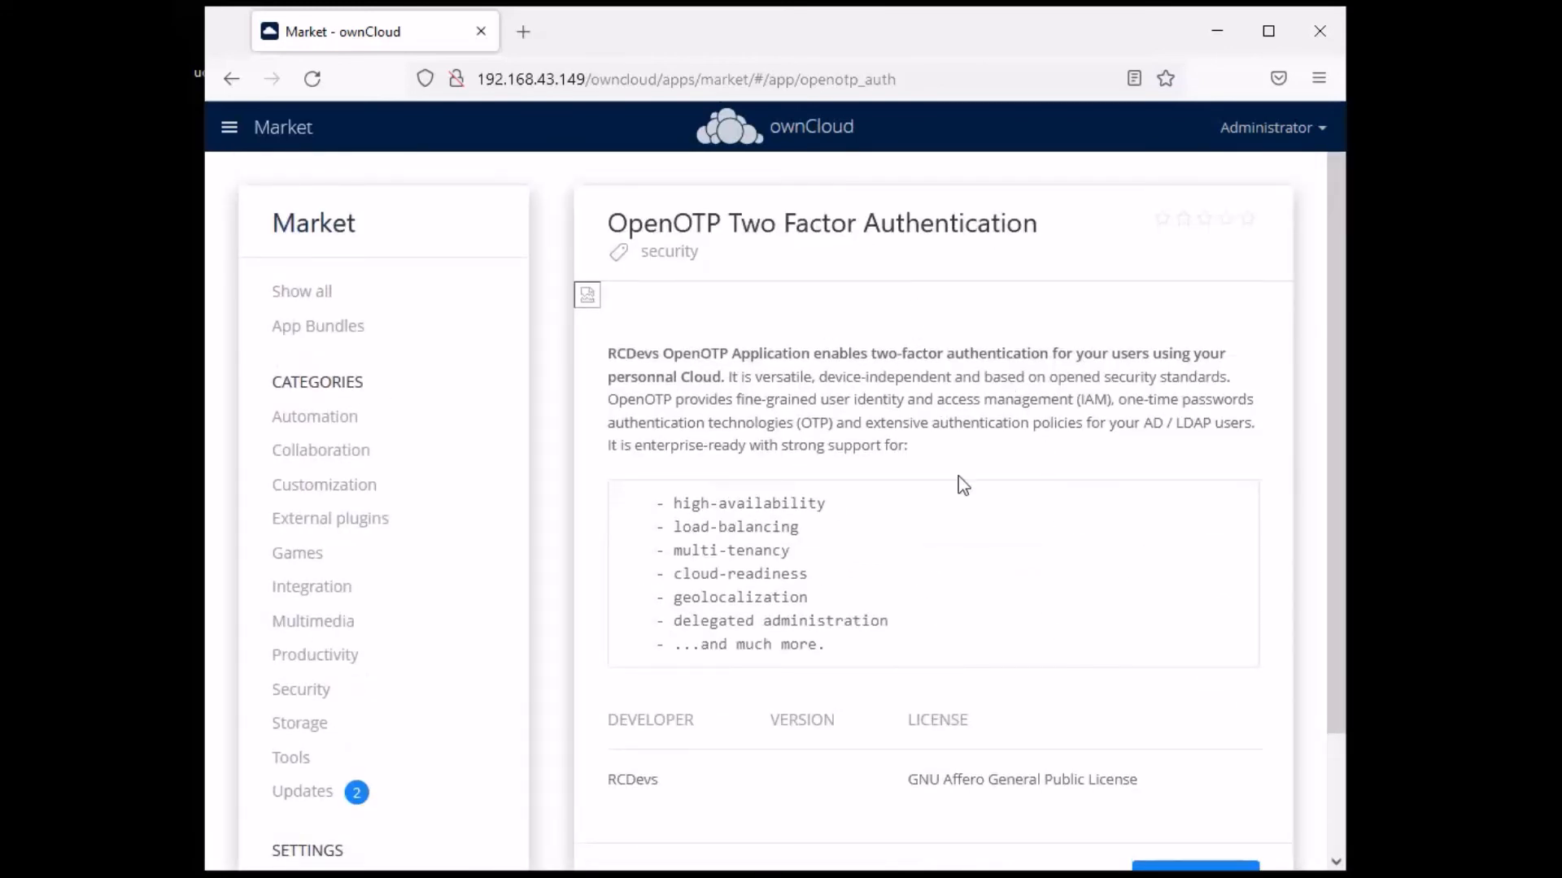
{"action": "scroll", "coordinate": [947, 529], "scroll_direction": "down", "scroll_amount": 2}
{"action": "scroll", "coordinate": [993, 465], "scroll_direction": "up", "scroll_amount": 2}
{"action": "left_click", "coordinate": [314, 690]}
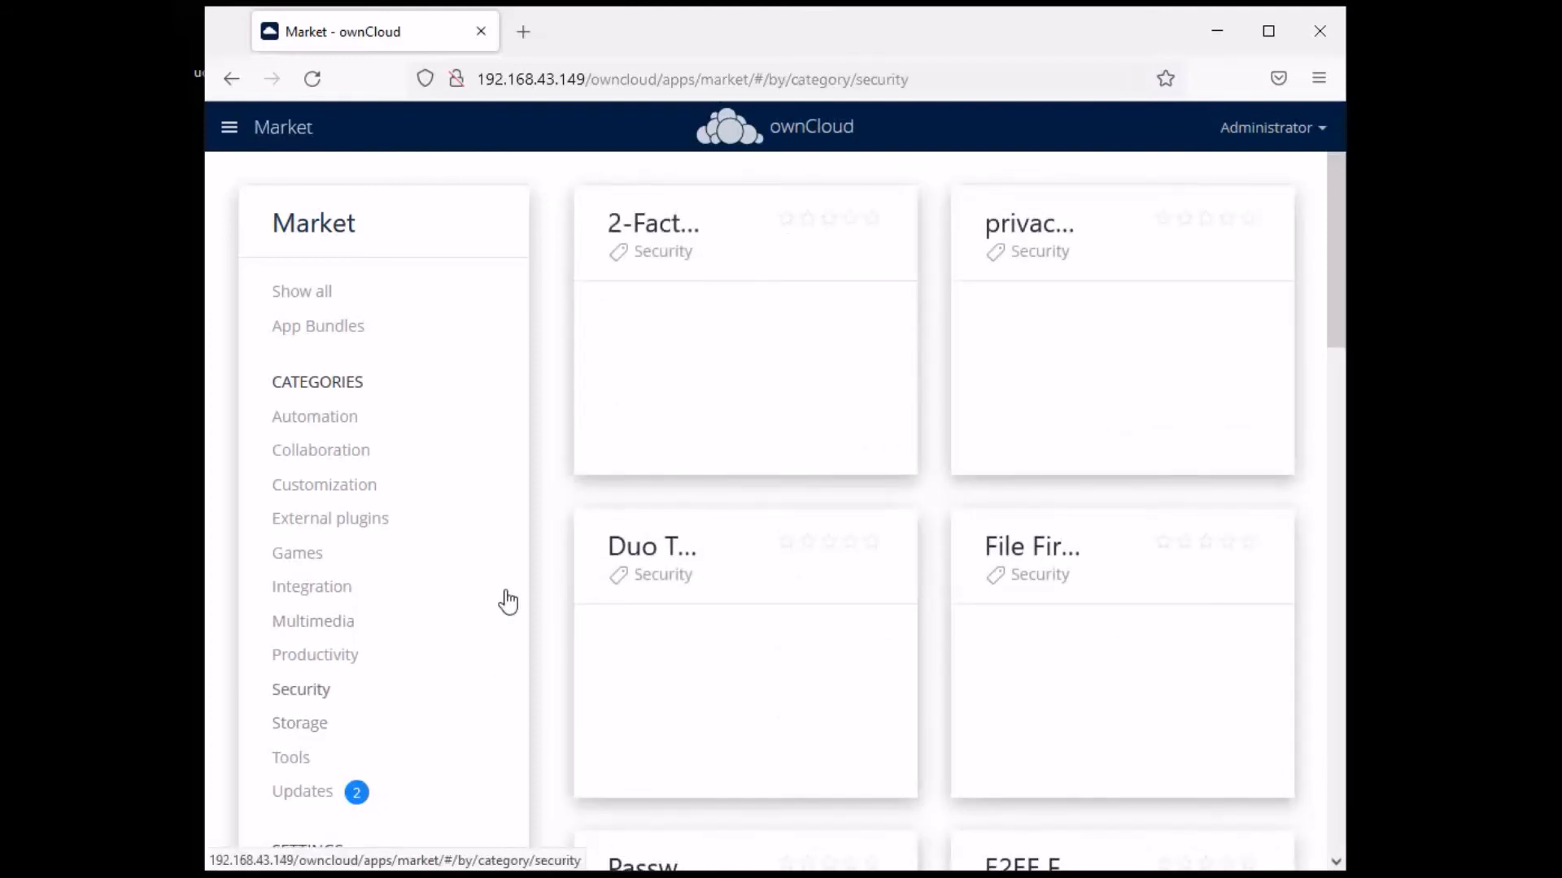
- Switch to the Tools category and look over the Files clipboard app details
{"action": "left_click", "coordinate": [294, 758]}
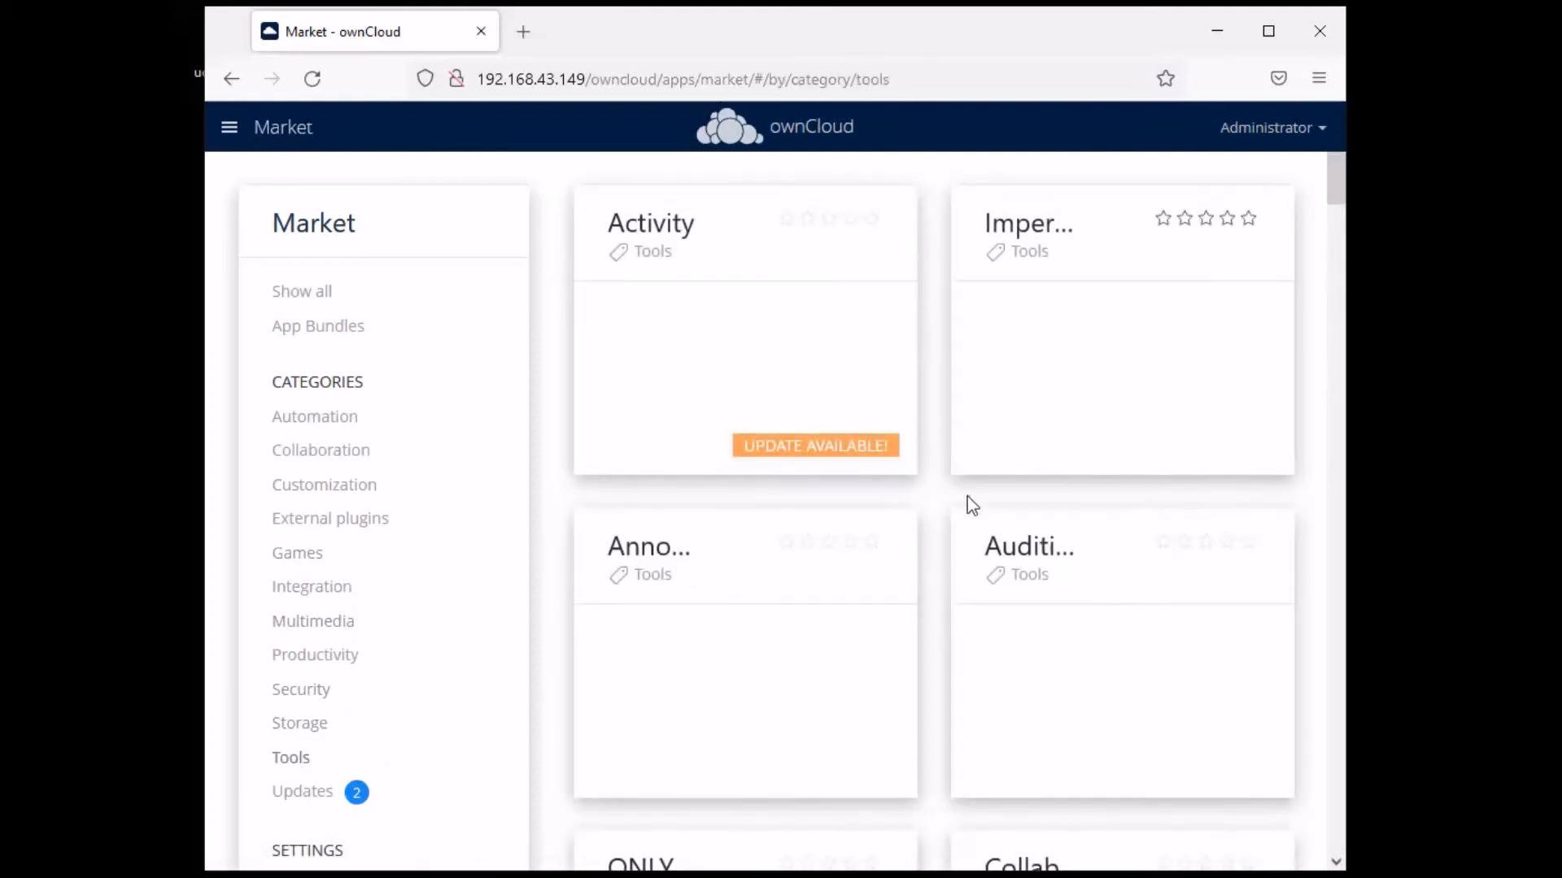
{"action": "scroll", "coordinate": [927, 377], "scroll_direction": "down", "scroll_amount": 10}
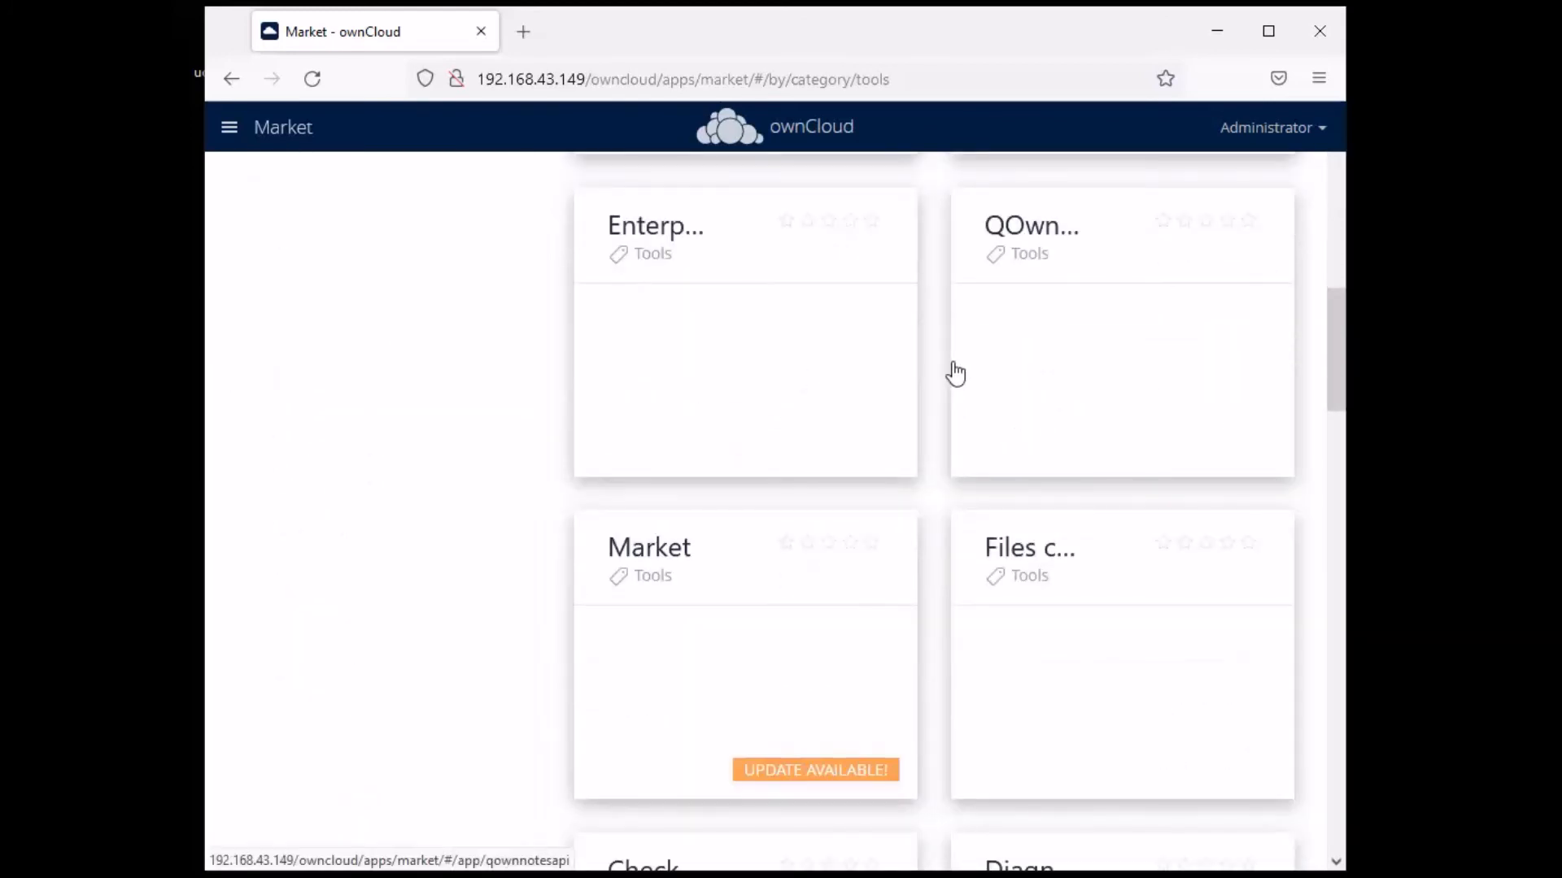
{"action": "scroll", "coordinate": [953, 373], "scroll_direction": "down", "scroll_amount": 3}
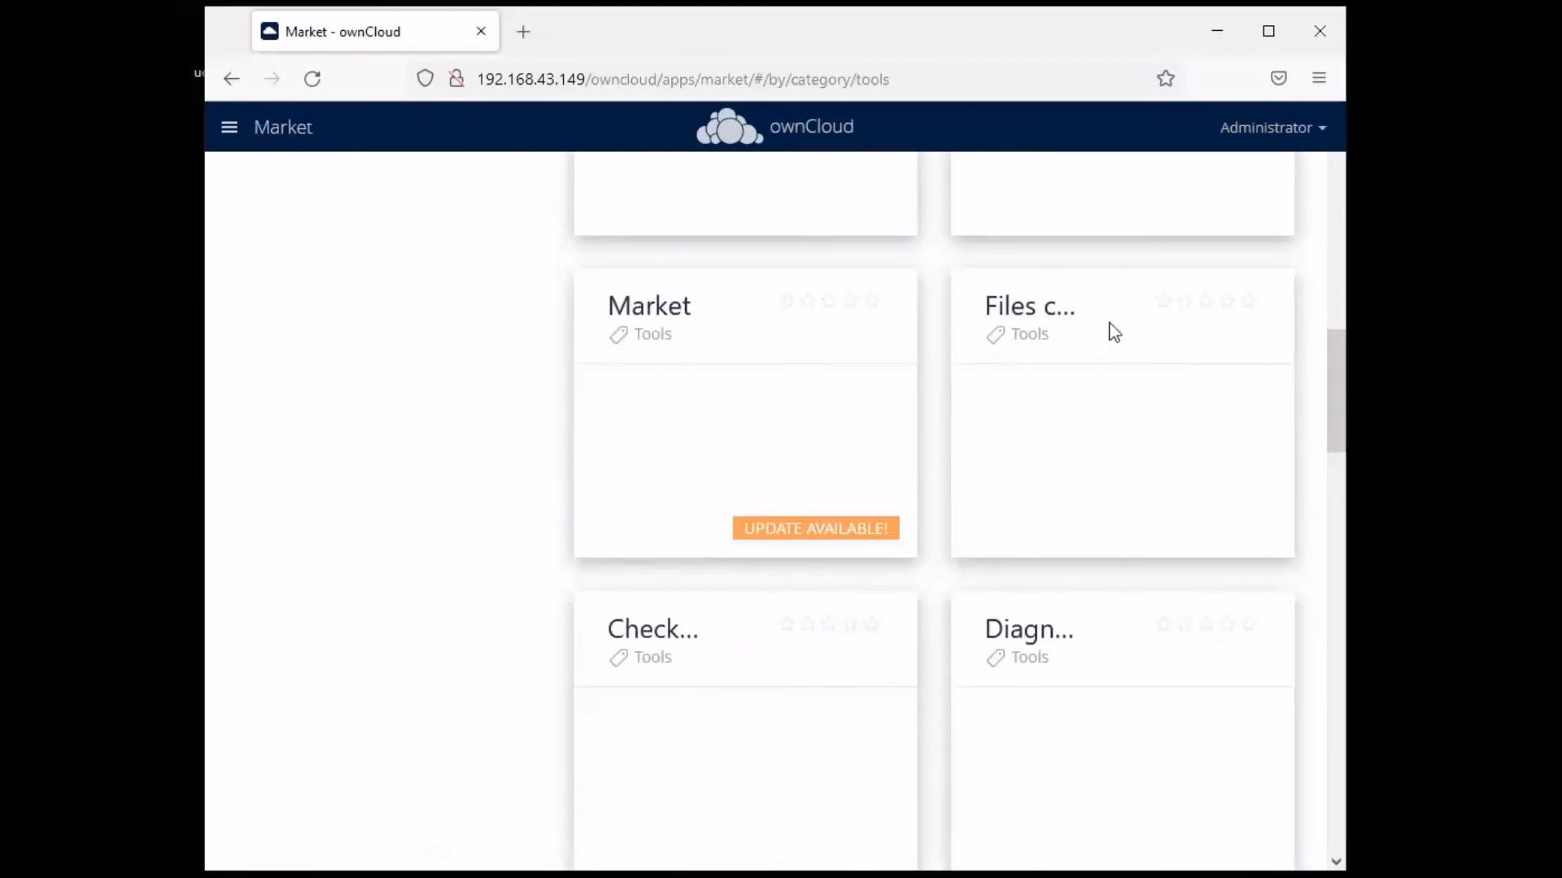
{"action": "left_click", "coordinate": [1041, 316]}
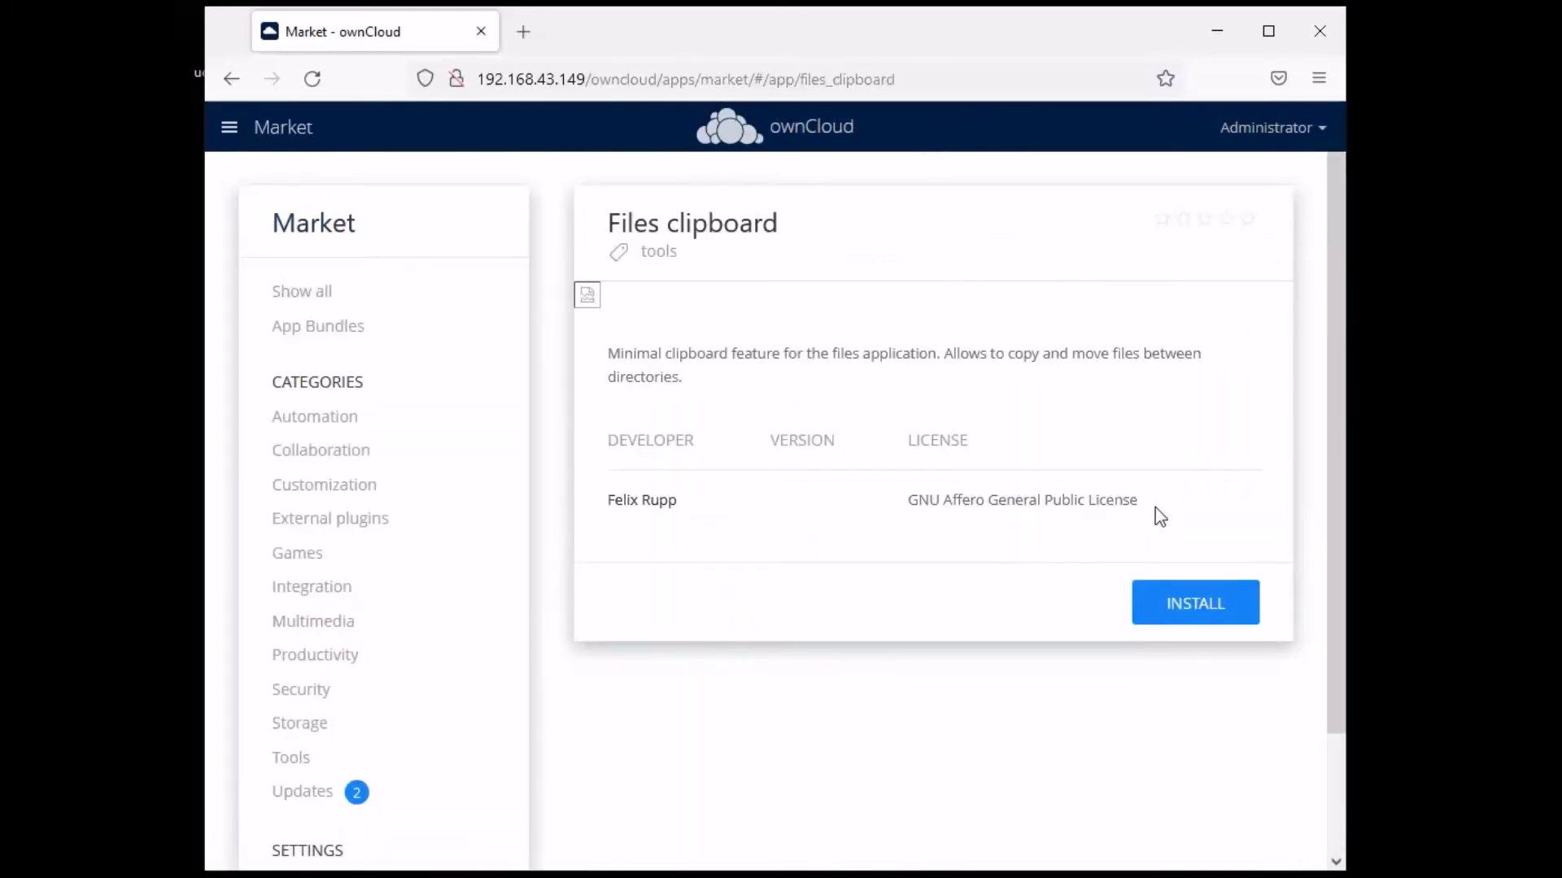
{"action": "scroll", "coordinate": [953, 648], "scroll_direction": "down", "scroll_amount": 2}
{"action": "left_click", "coordinate": [295, 622]}
- Look over the Metadata app's details, then return to the Tools list
{"action": "scroll", "coordinate": [1070, 537], "scroll_direction": "down", "scroll_amount": 15}
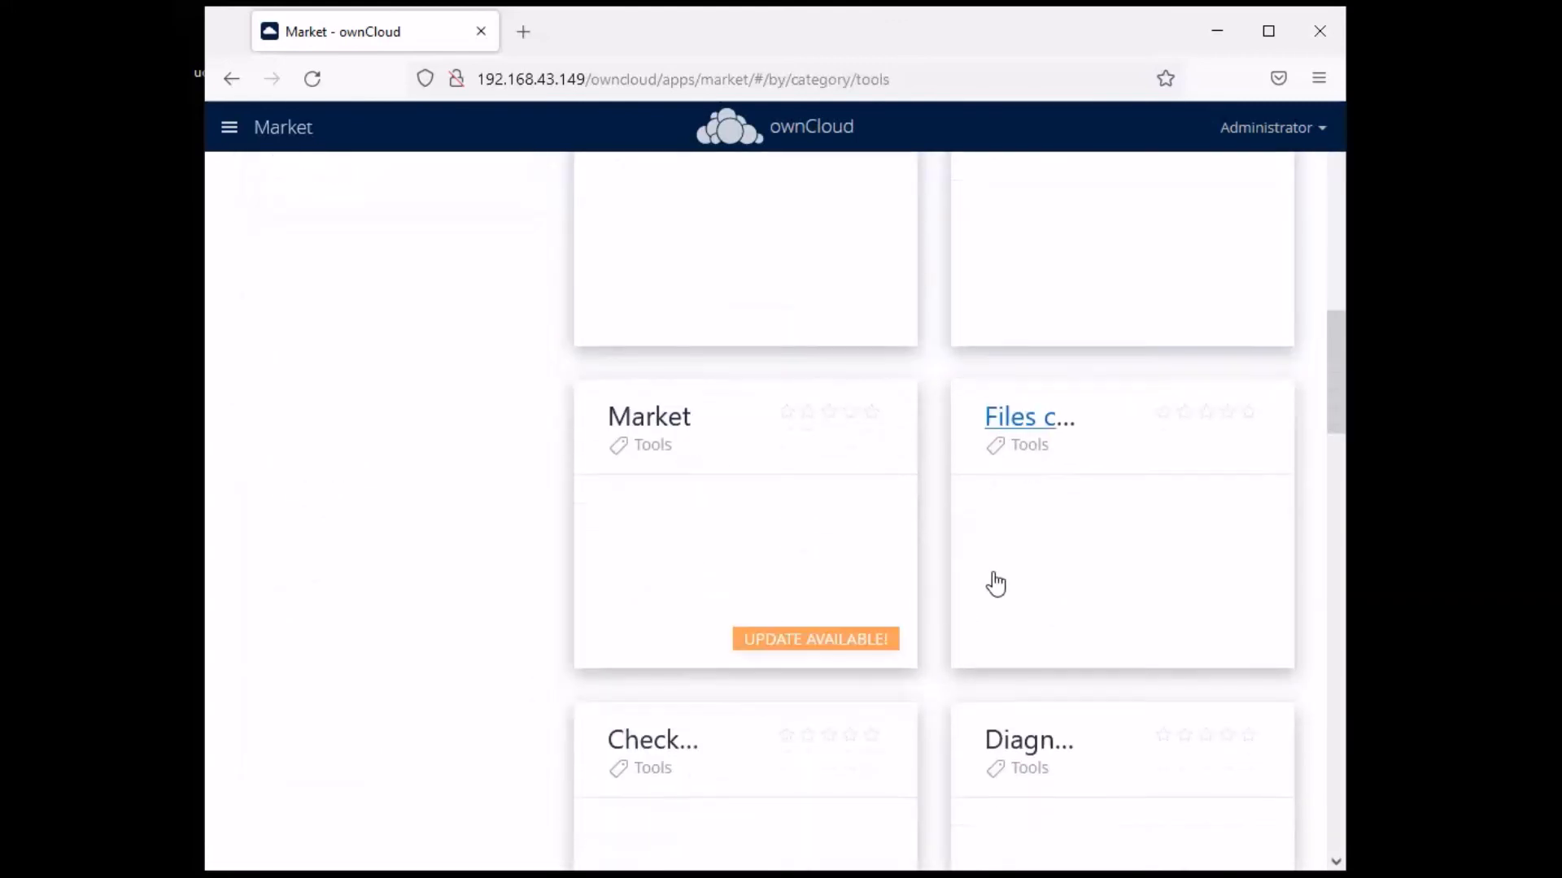
{"action": "scroll", "coordinate": [996, 584], "scroll_direction": "down", "scroll_amount": 10}
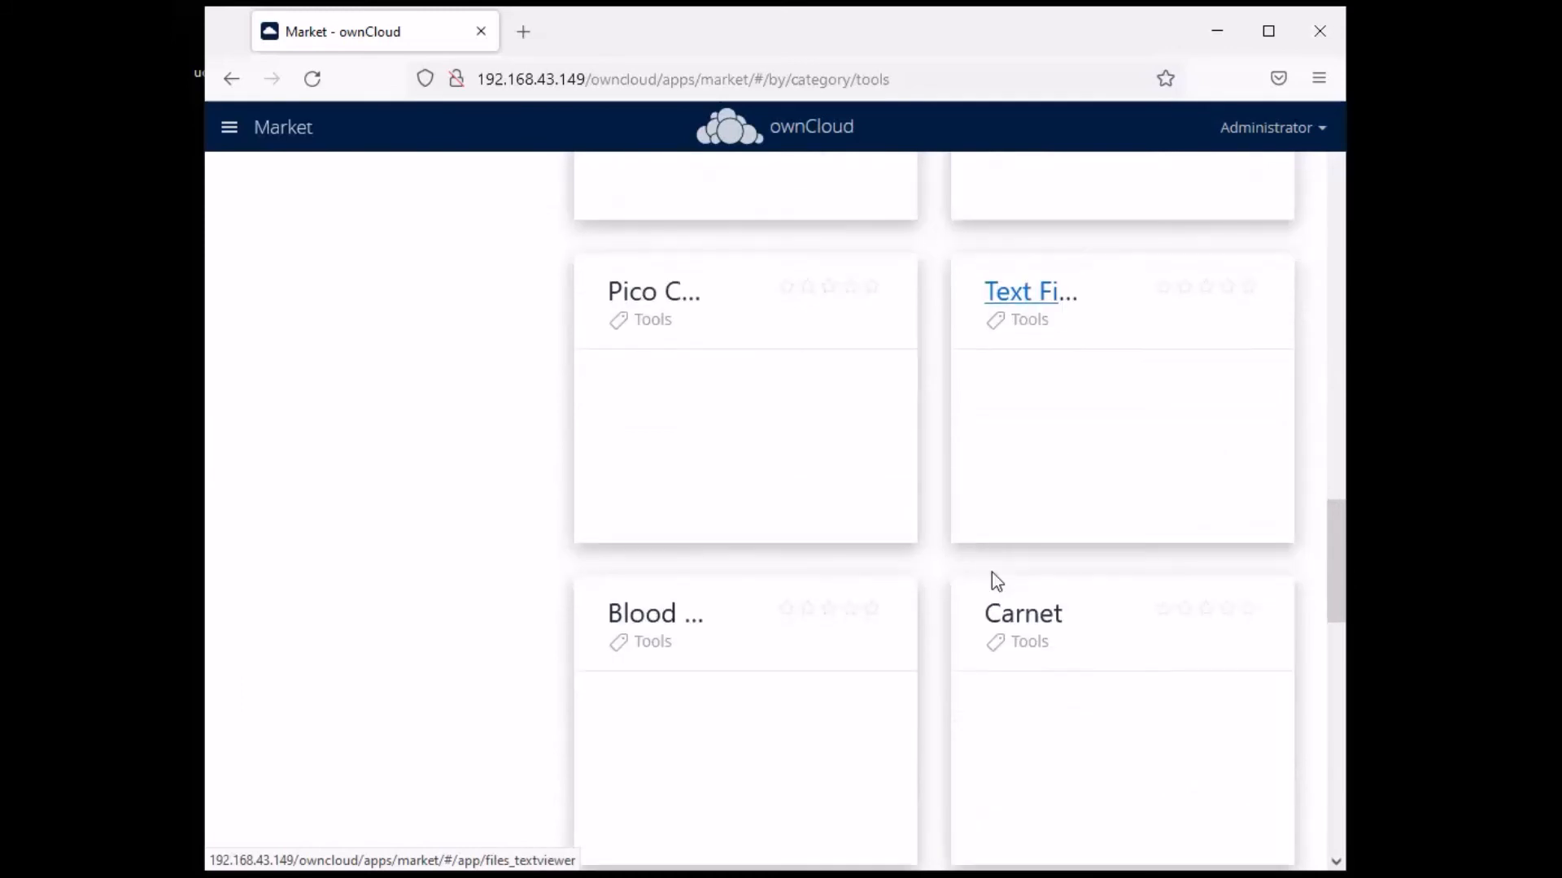
{"action": "scroll", "coordinate": [1115, 445], "scroll_direction": "down", "scroll_amount": 6}
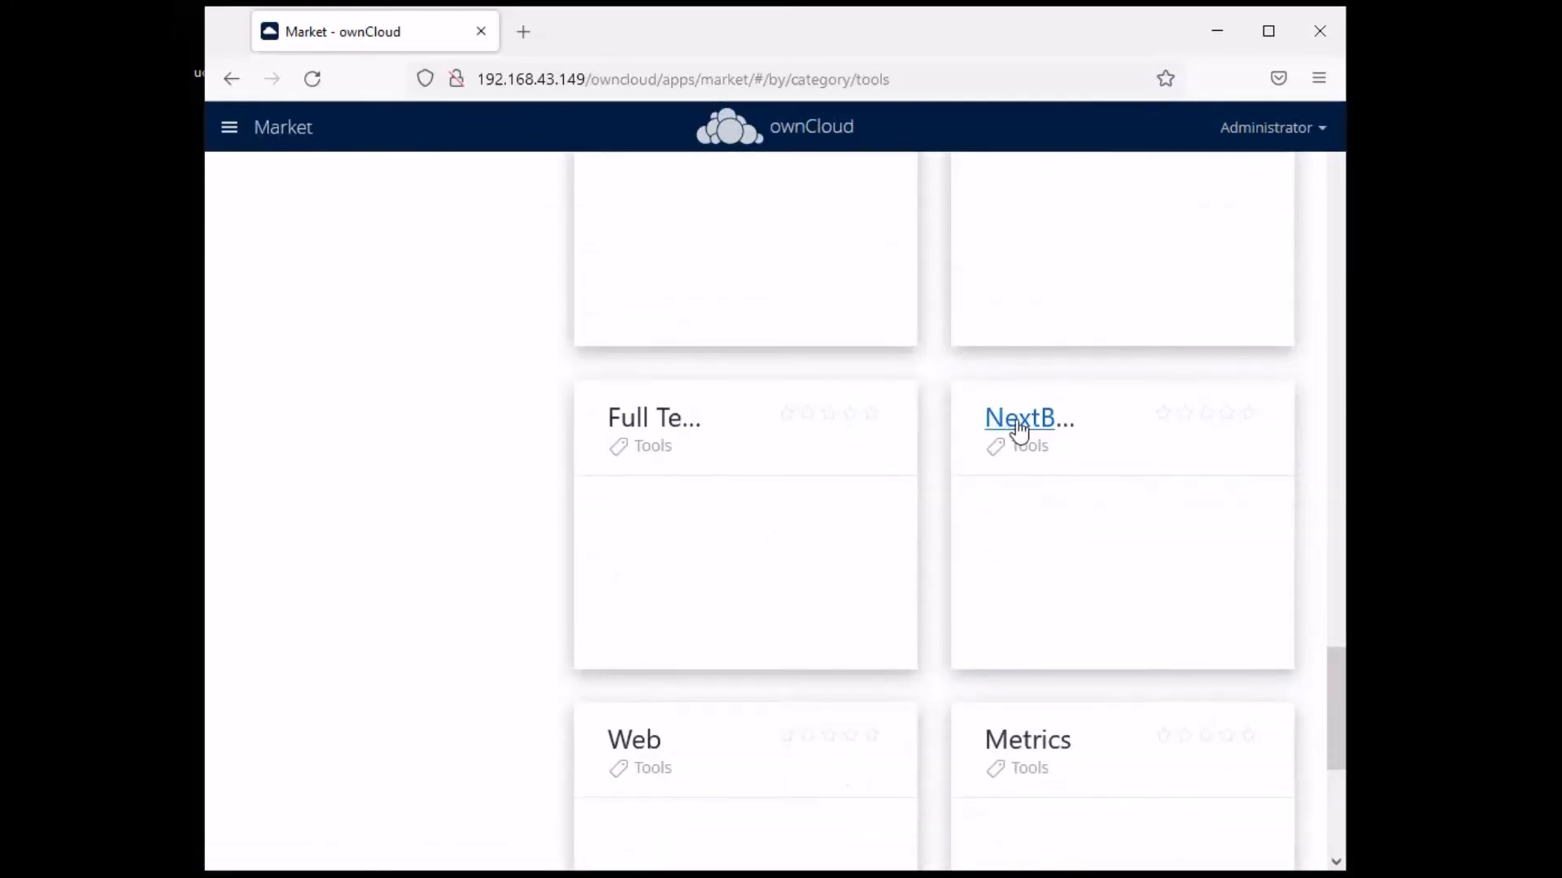
{"action": "scroll", "coordinate": [1018, 432], "scroll_direction": "up", "scroll_amount": 5}
{"action": "left_click", "coordinate": [1041, 584]}
{"action": "scroll", "coordinate": [1090, 547], "scroll_direction": "up", "scroll_amount": 3}
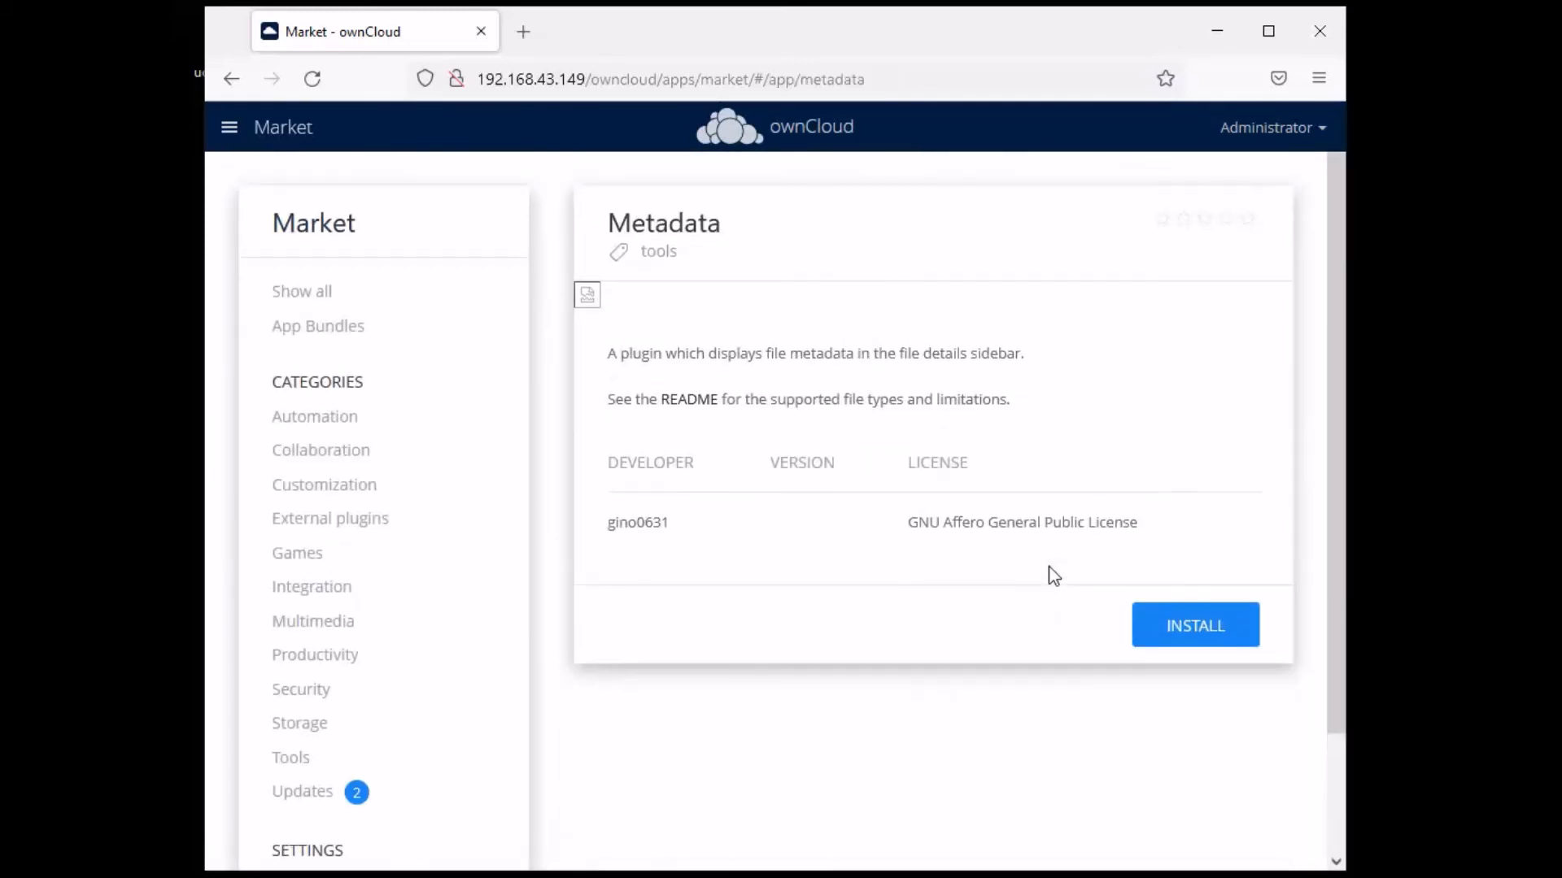
{"action": "scroll", "coordinate": [858, 572], "scroll_direction": "down", "scroll_amount": 2}
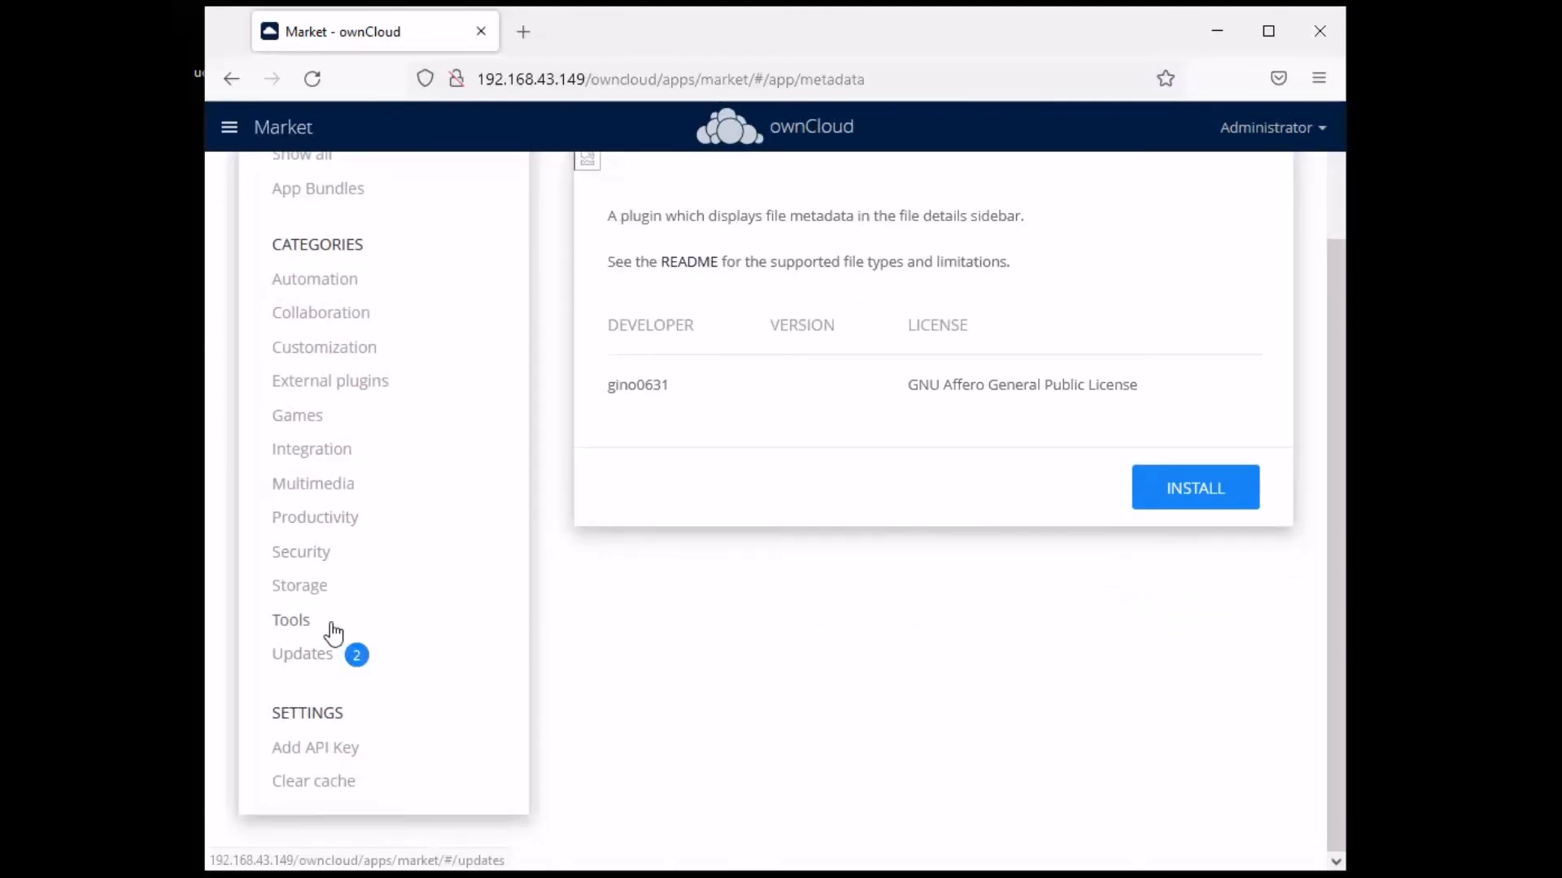
{"action": "left_click", "coordinate": [301, 620]}
- Review the Extract app's details, then go back to the top of the Tools list
{"action": "scroll", "coordinate": [944, 523], "scroll_direction": "down", "scroll_amount": 12}
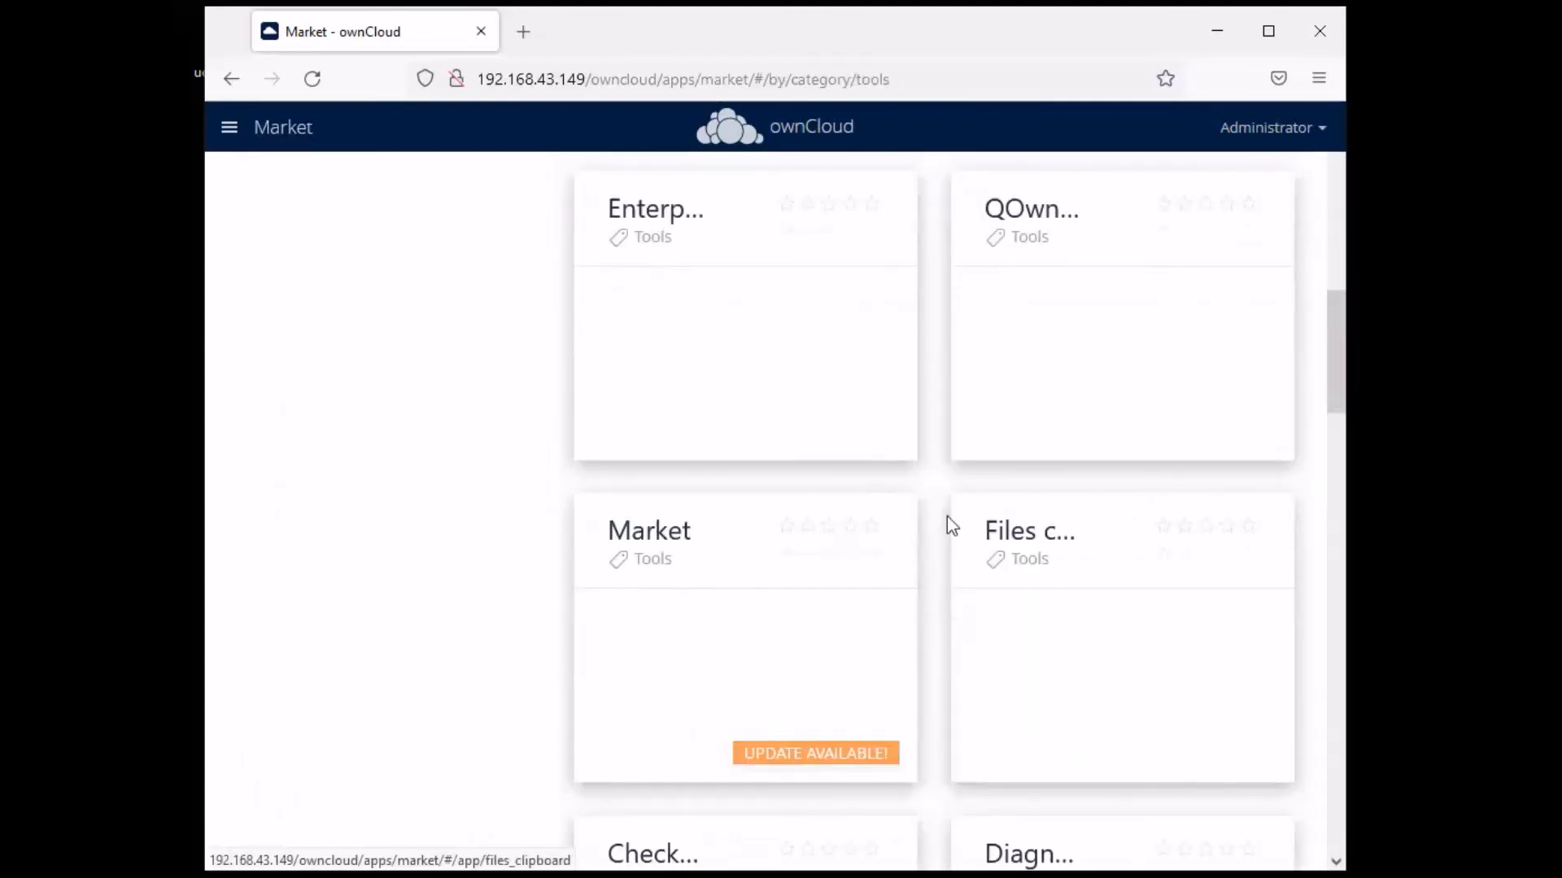
{"action": "scroll", "coordinate": [950, 524], "scroll_direction": "down", "scroll_amount": 10}
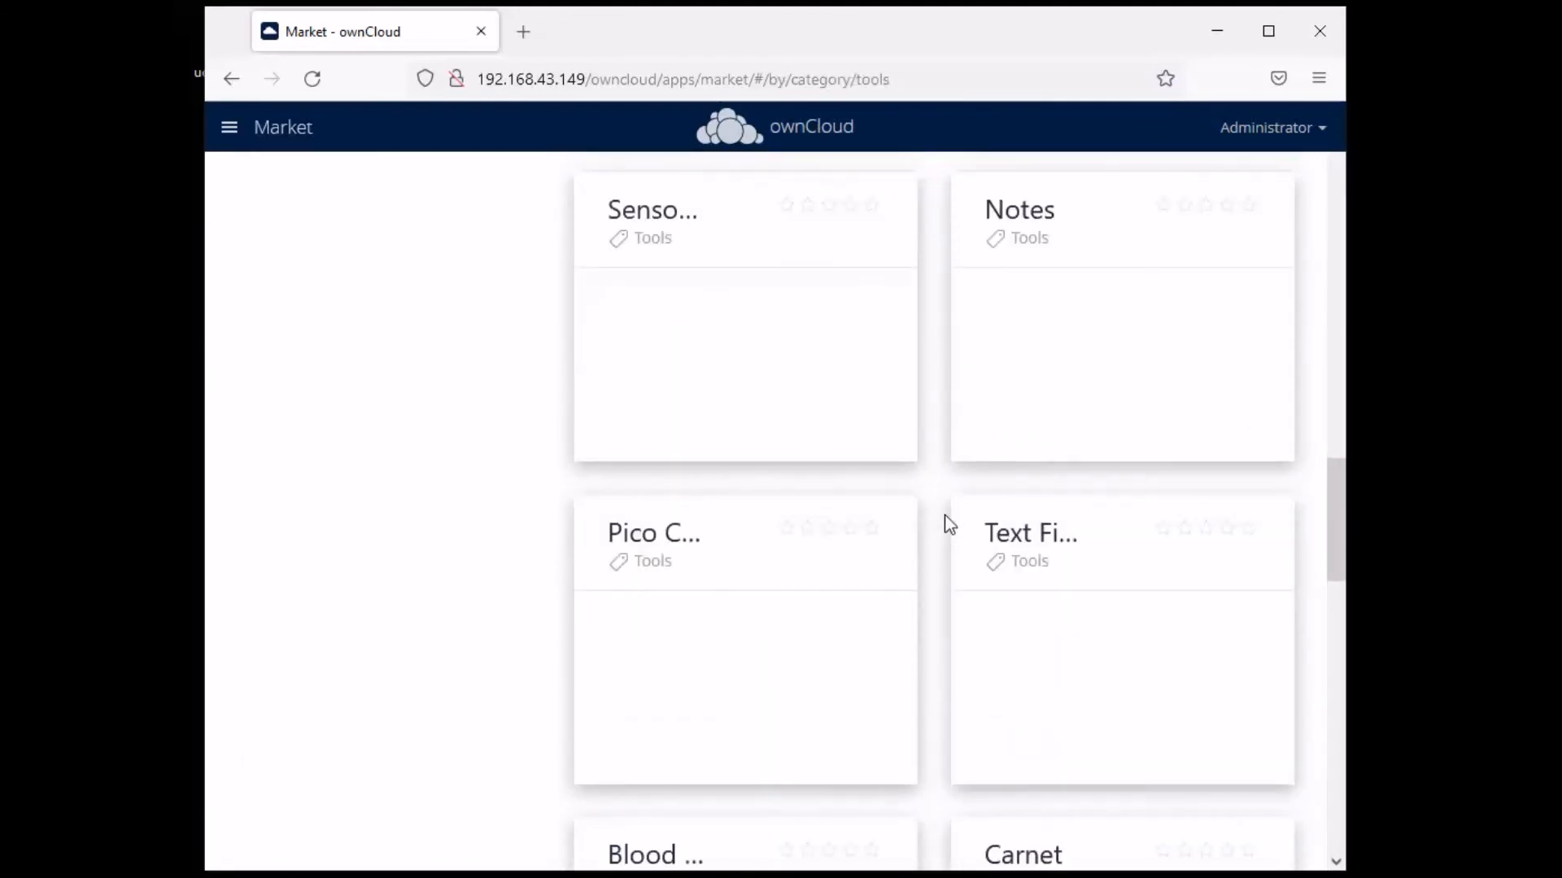
{"action": "scroll", "coordinate": [947, 522], "scroll_direction": "down", "scroll_amount": 7}
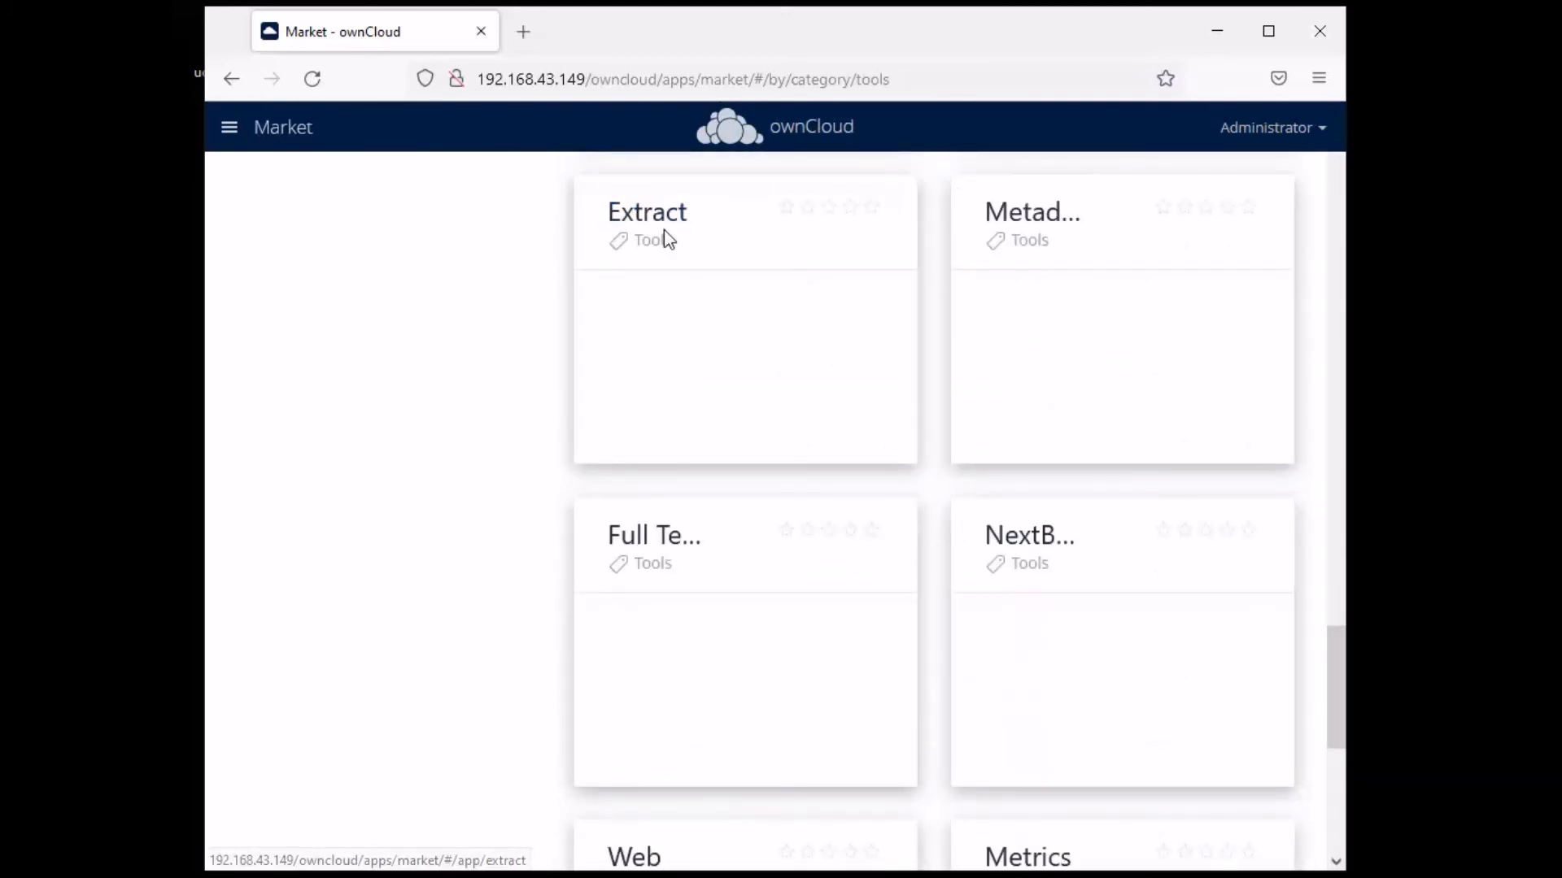
{"action": "left_click", "coordinate": [659, 213]}
{"action": "scroll", "coordinate": [1015, 652], "scroll_direction": "up", "scroll_amount": 5}
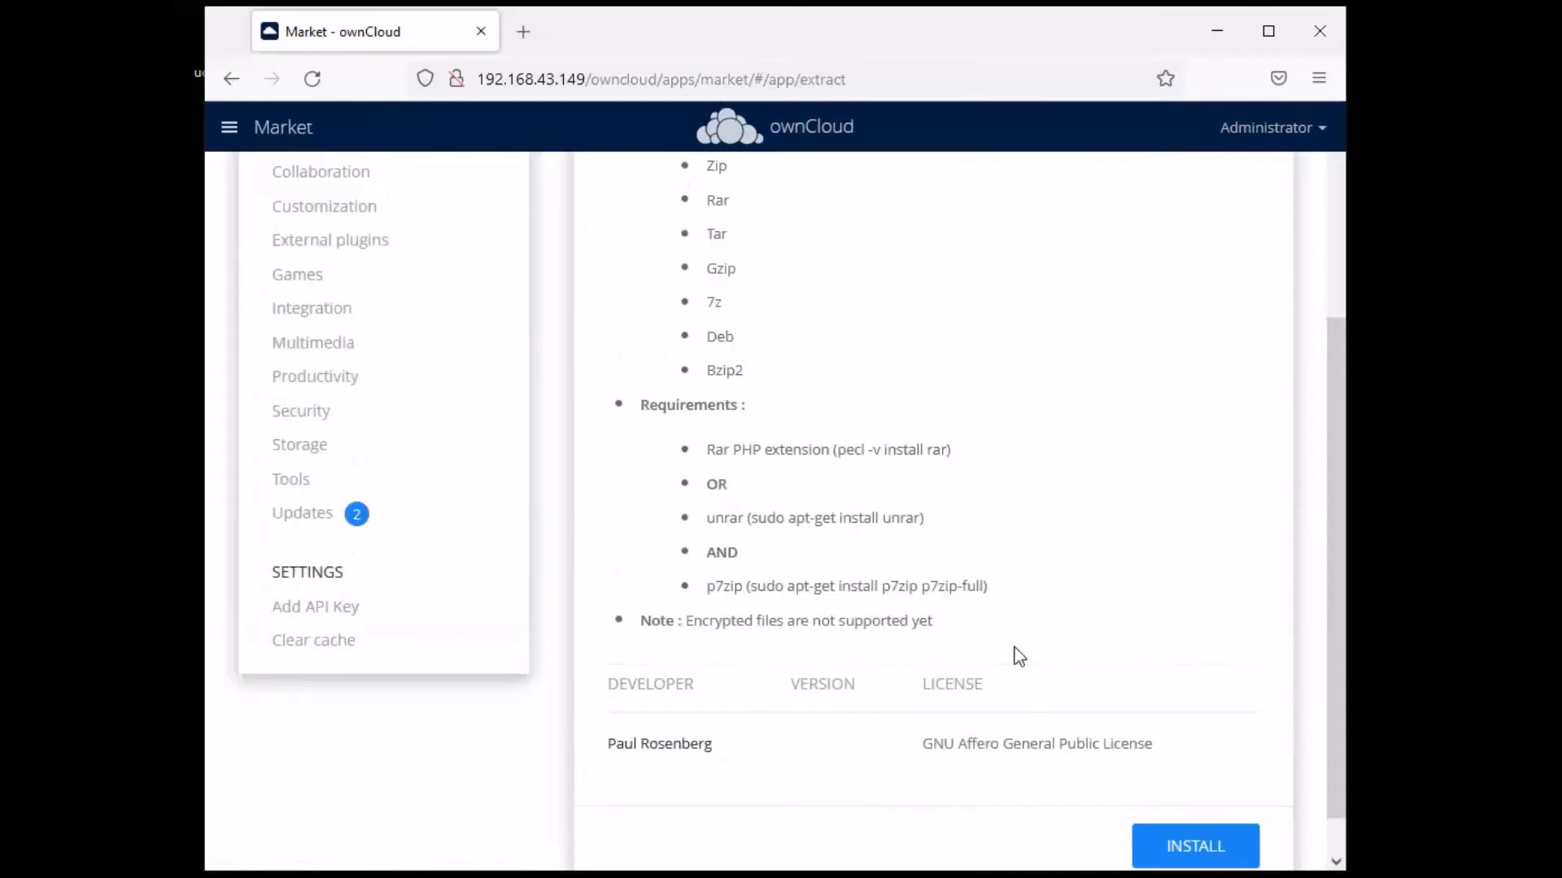
{"action": "scroll", "coordinate": [871, 569], "scroll_direction": "down", "scroll_amount": 4}
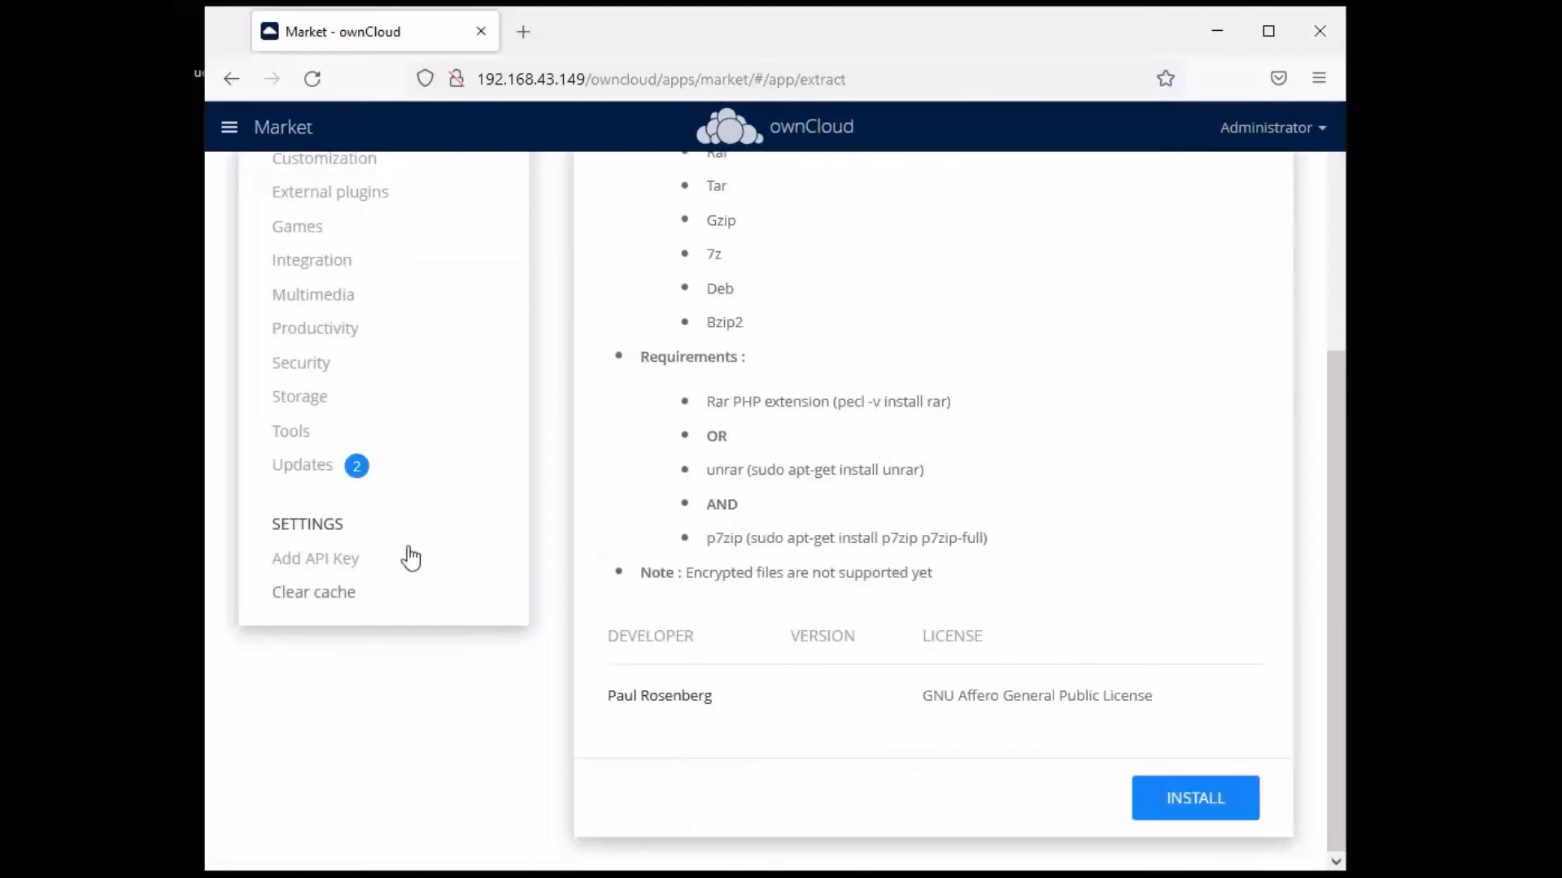
{"action": "left_click", "coordinate": [290, 435]}
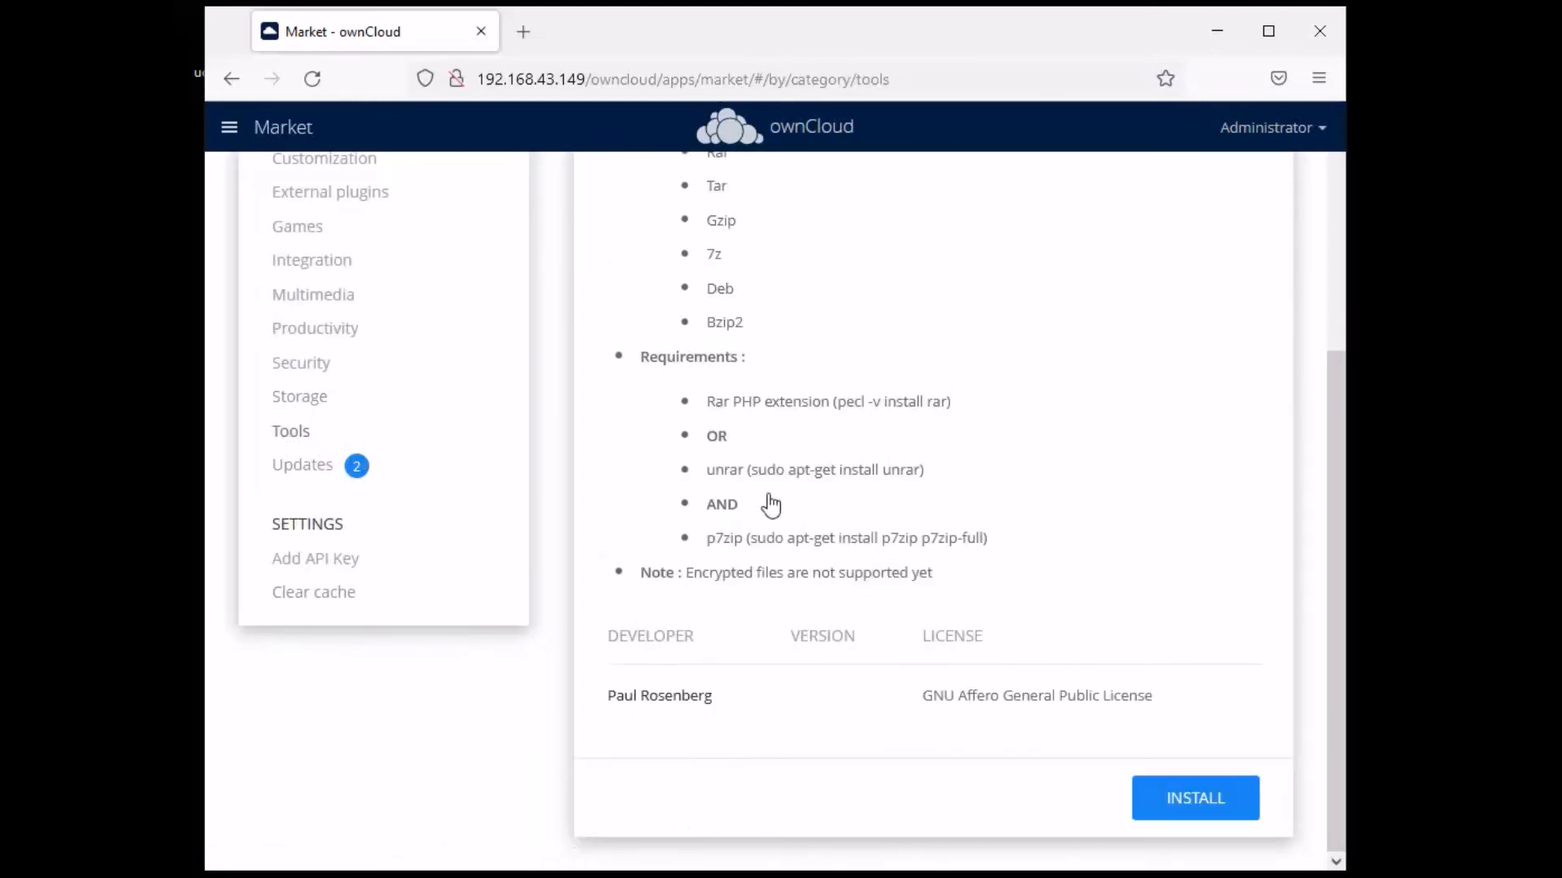
{"action": "scroll", "coordinate": [1011, 534], "scroll_direction": "down", "scroll_amount": 5}
{"action": "scroll", "coordinate": [936, 504], "scroll_direction": "down", "scroll_amount": 15}
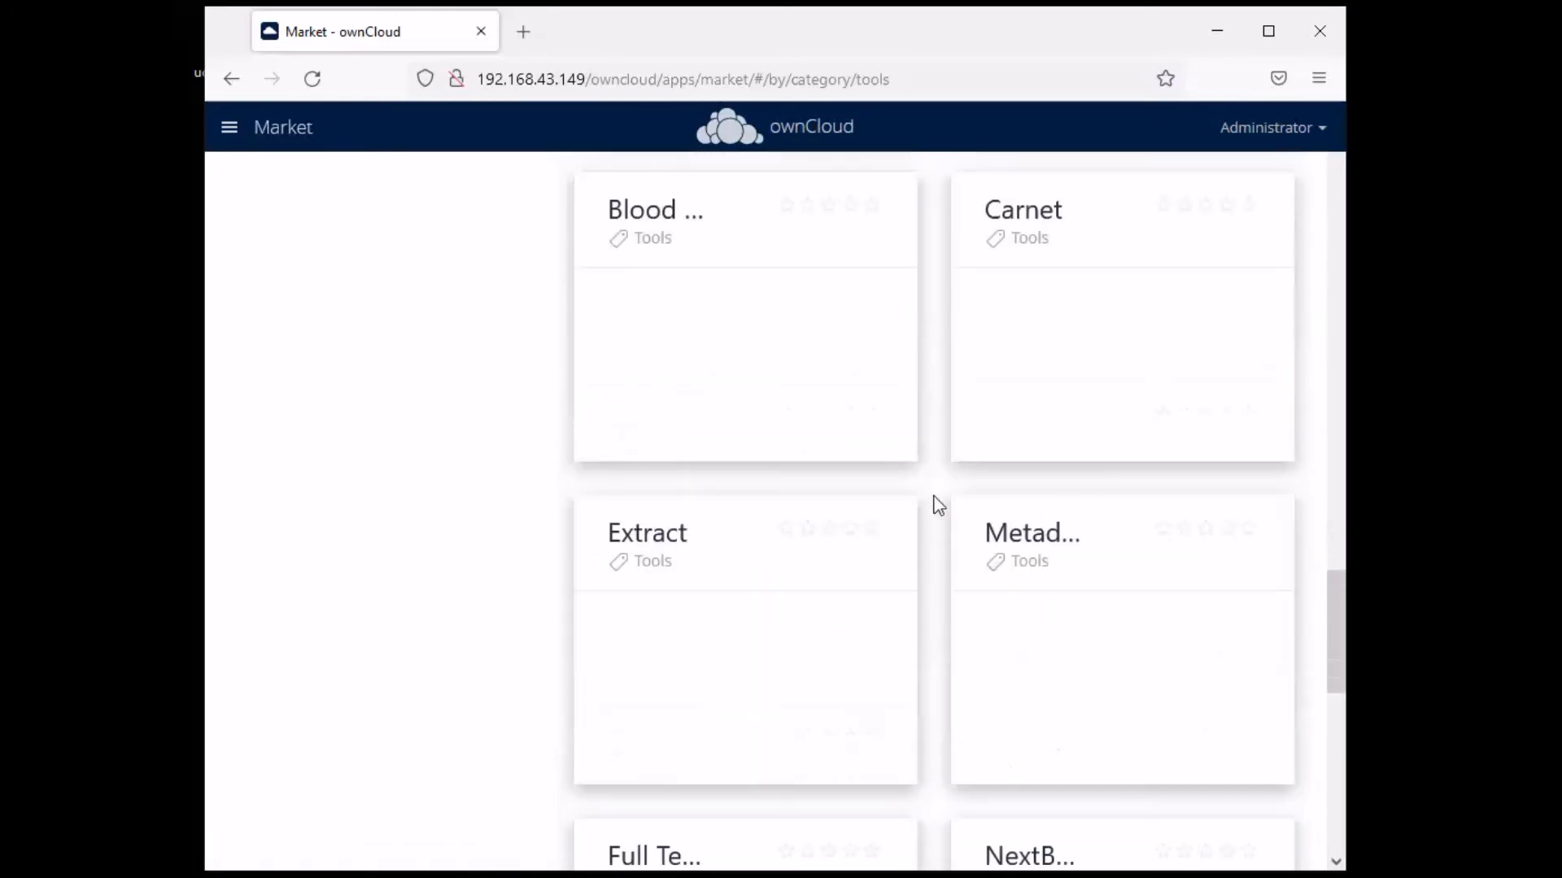
{"action": "scroll", "coordinate": [952, 488], "scroll_direction": "down", "scroll_amount": 5}
{"action": "scroll", "coordinate": [951, 488], "scroll_direction": "up", "scroll_amount": 15}
{"action": "scroll", "coordinate": [438, 365], "scroll_direction": "up", "scroll_amount": 10}
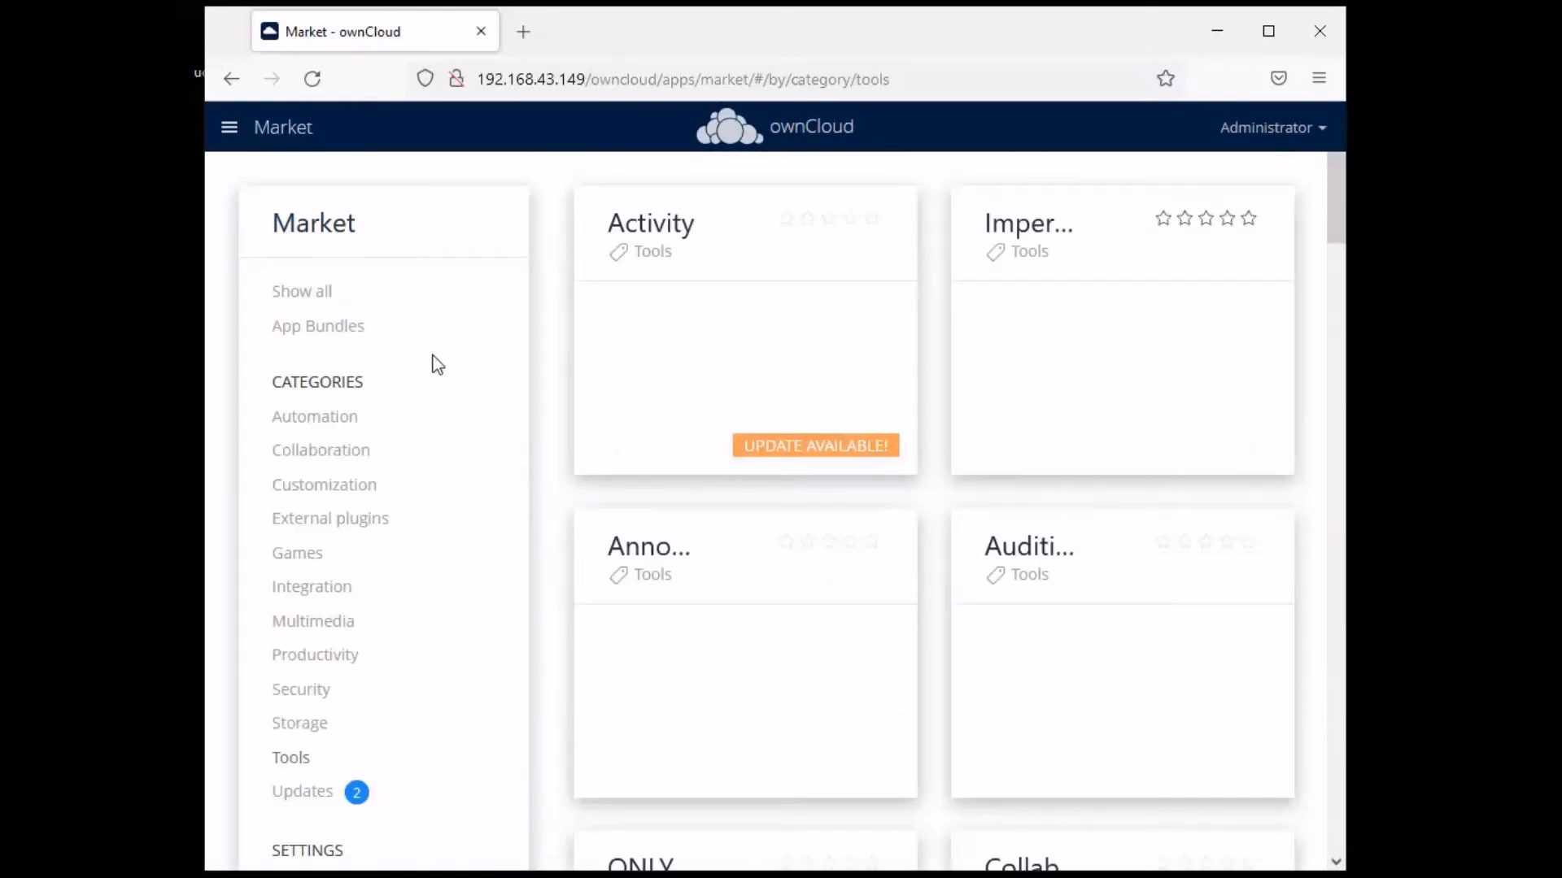
- Install the Wallpaper app from the Customization category
{"action": "left_click", "coordinate": [331, 423]}
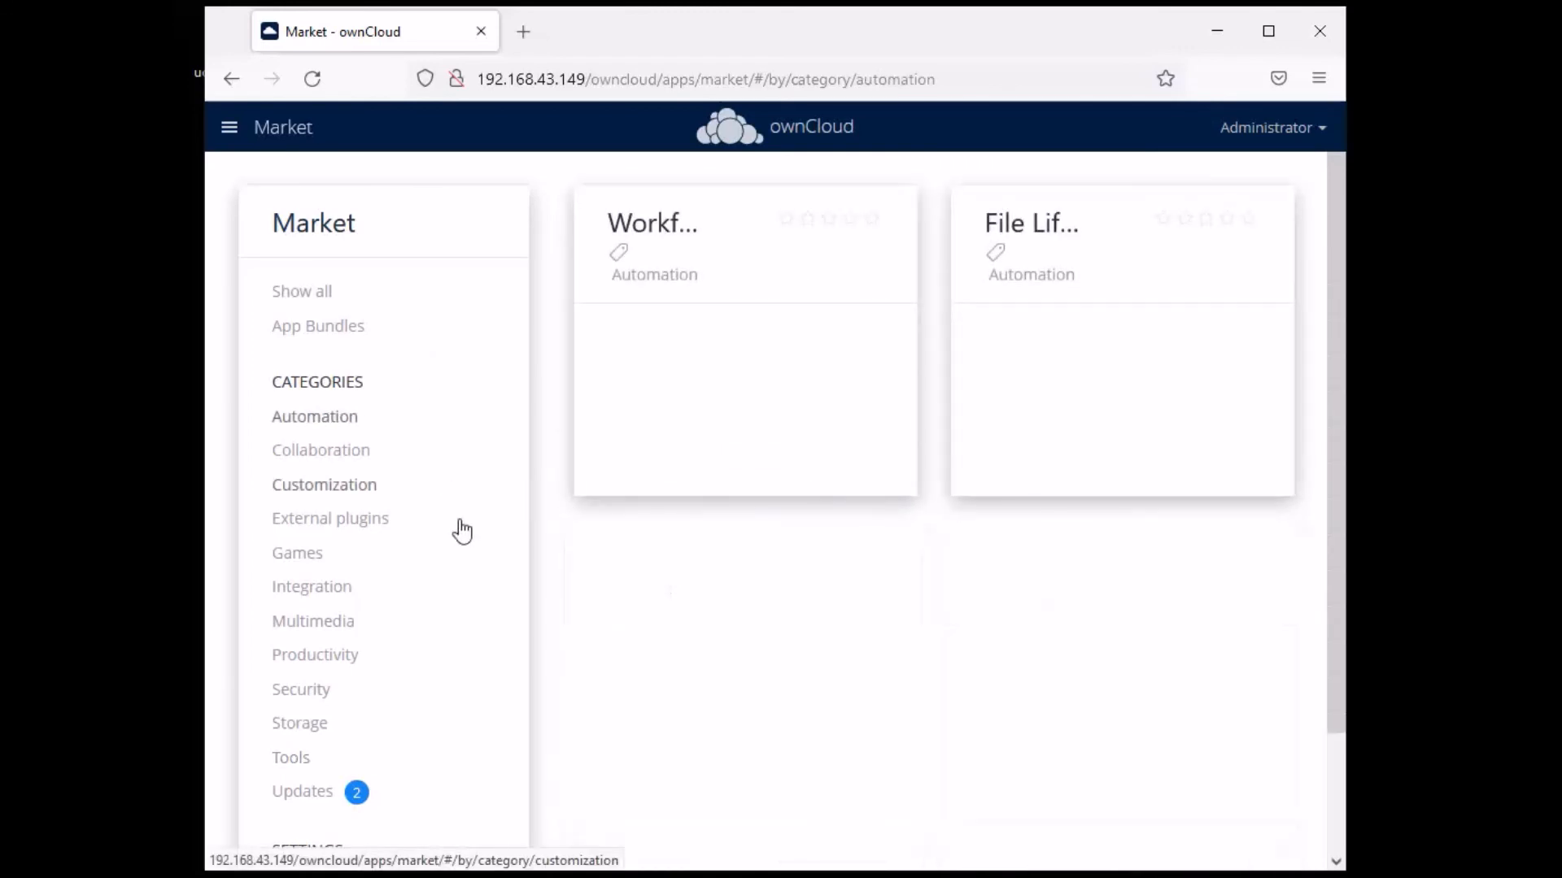
{"action": "left_click", "coordinate": [330, 485]}
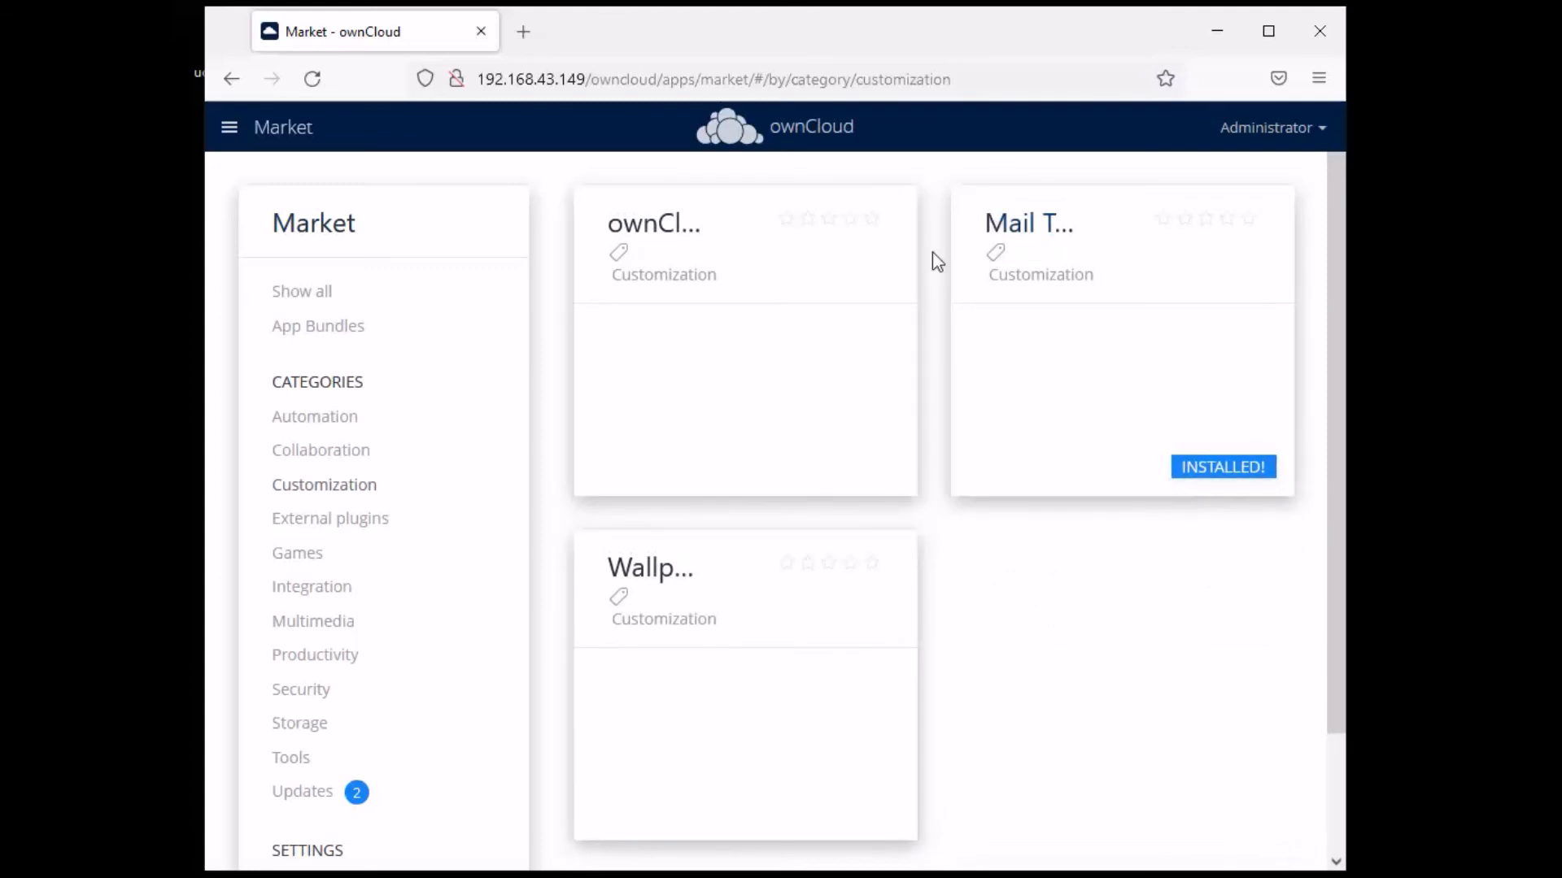
{"action": "left_click", "coordinate": [681, 594]}
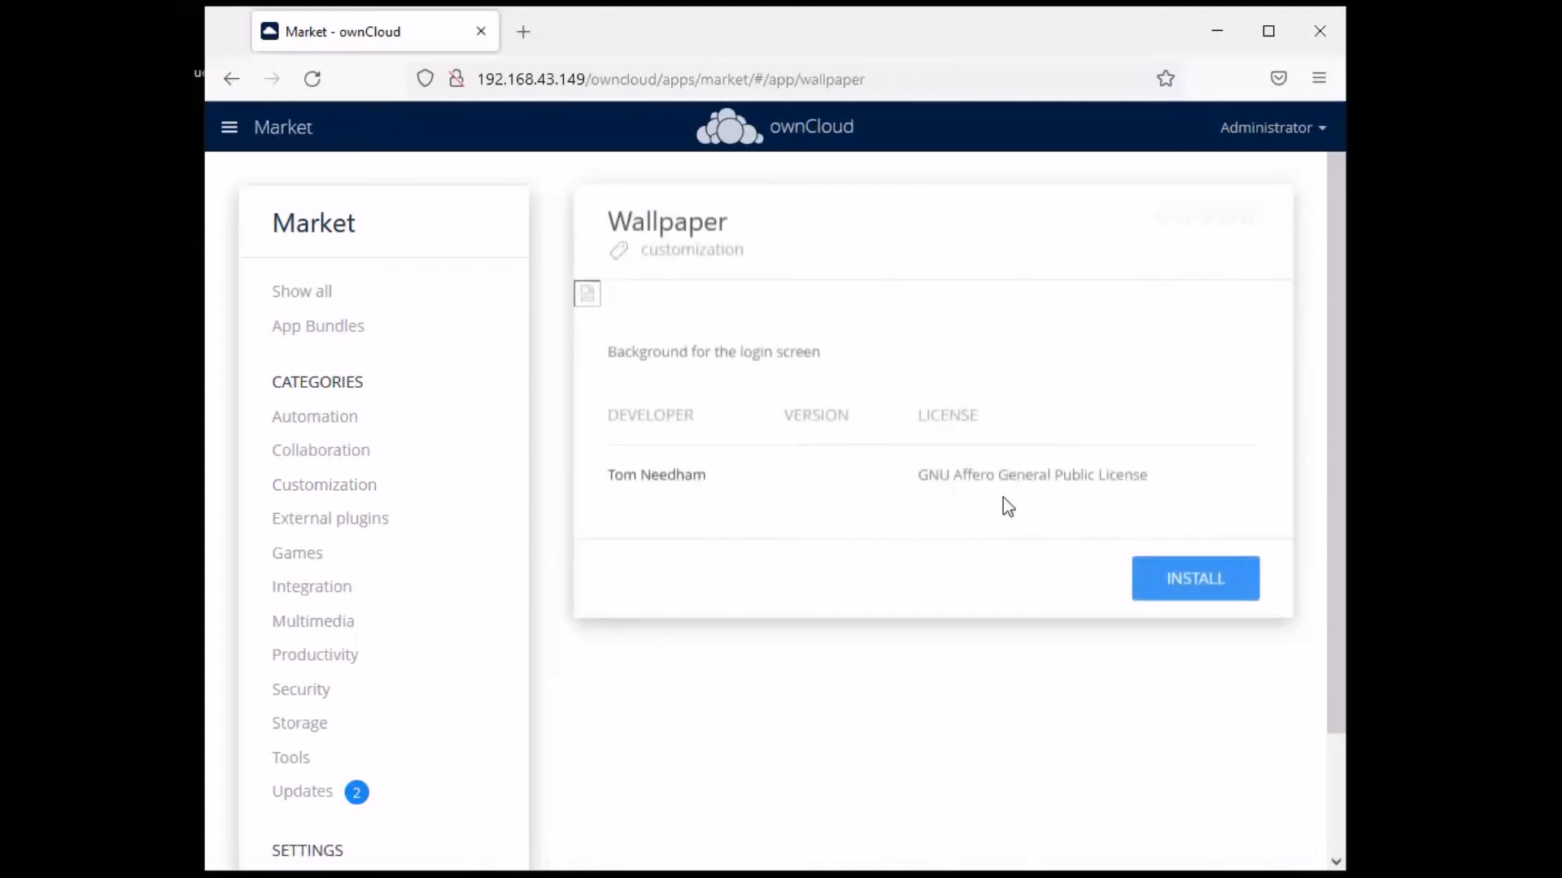
{"action": "left_click", "coordinate": [1240, 587]}
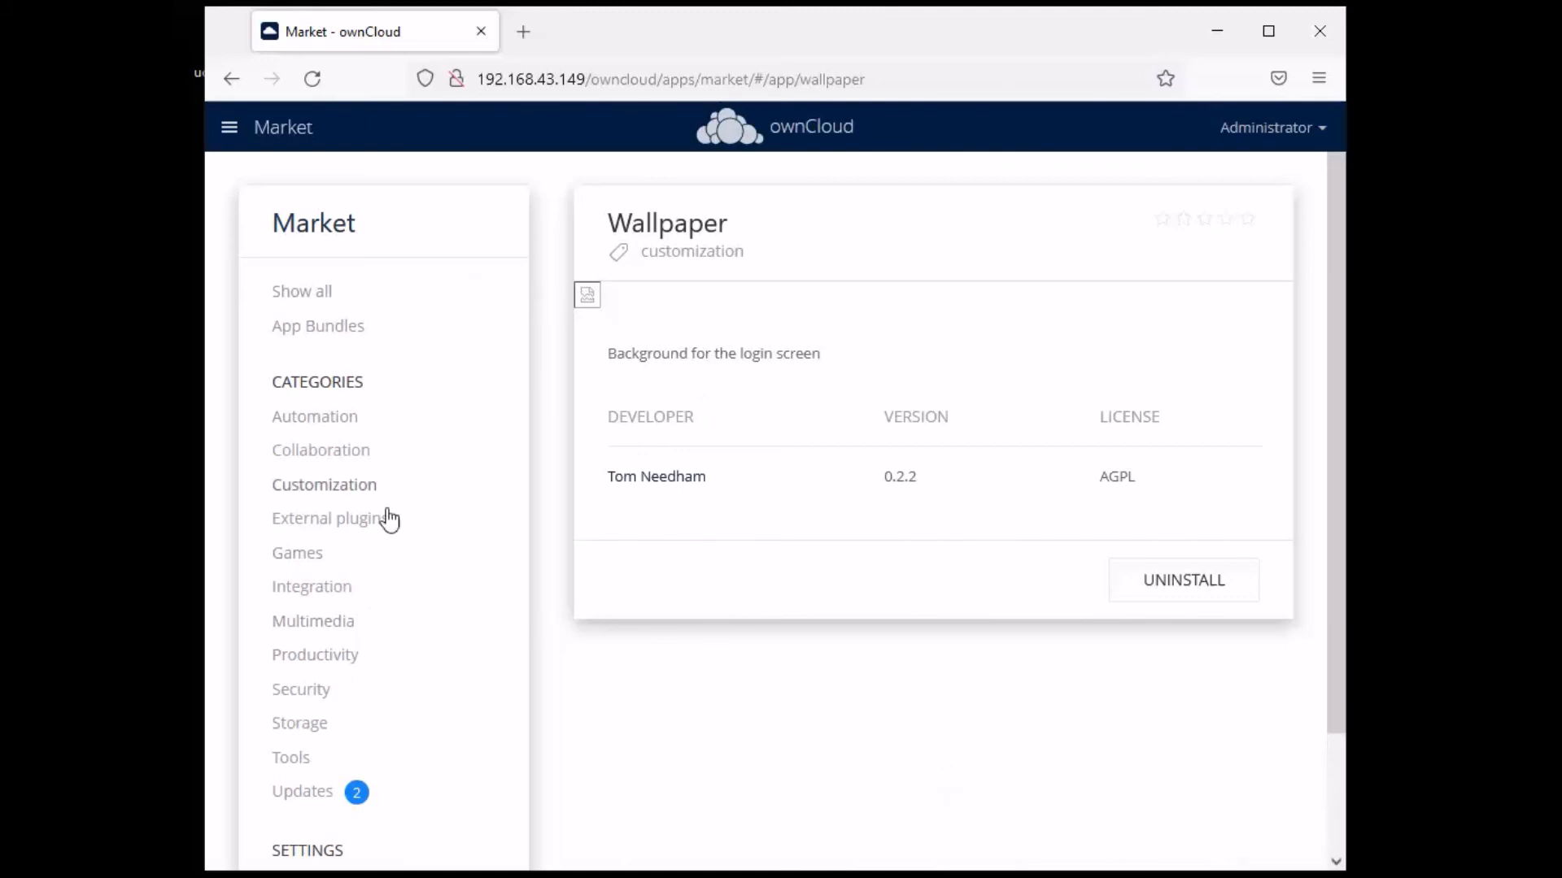
- Install the ownCloud X Enterprise Theme (version 2.3.1) from Customization
{"action": "left_click", "coordinate": [348, 487]}
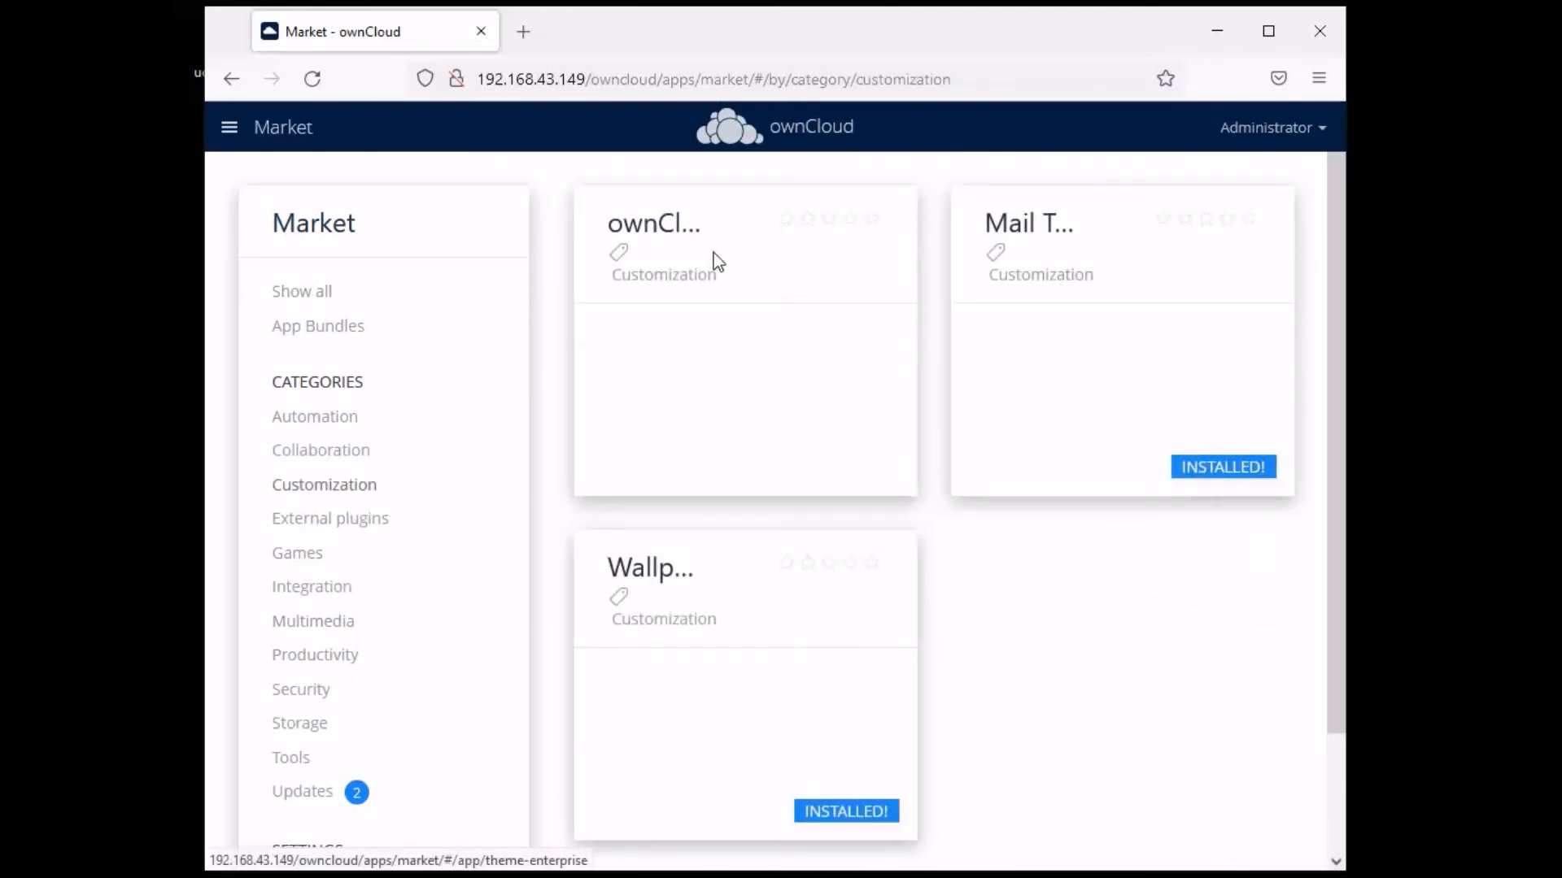
{"action": "left_click", "coordinate": [763, 352]}
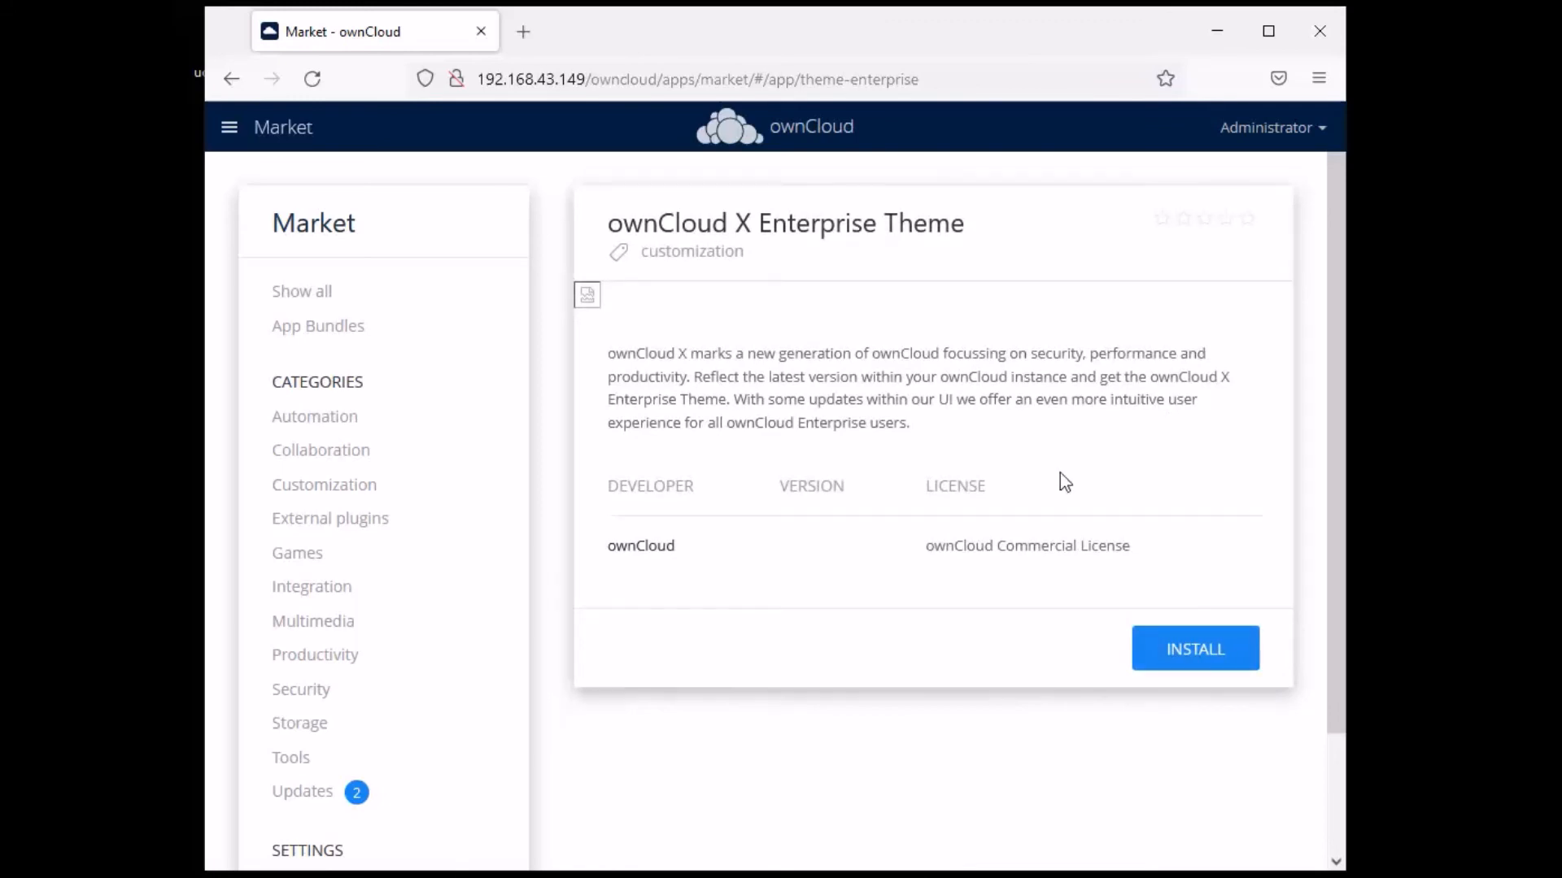
{"action": "left_click", "coordinate": [1196, 654]}
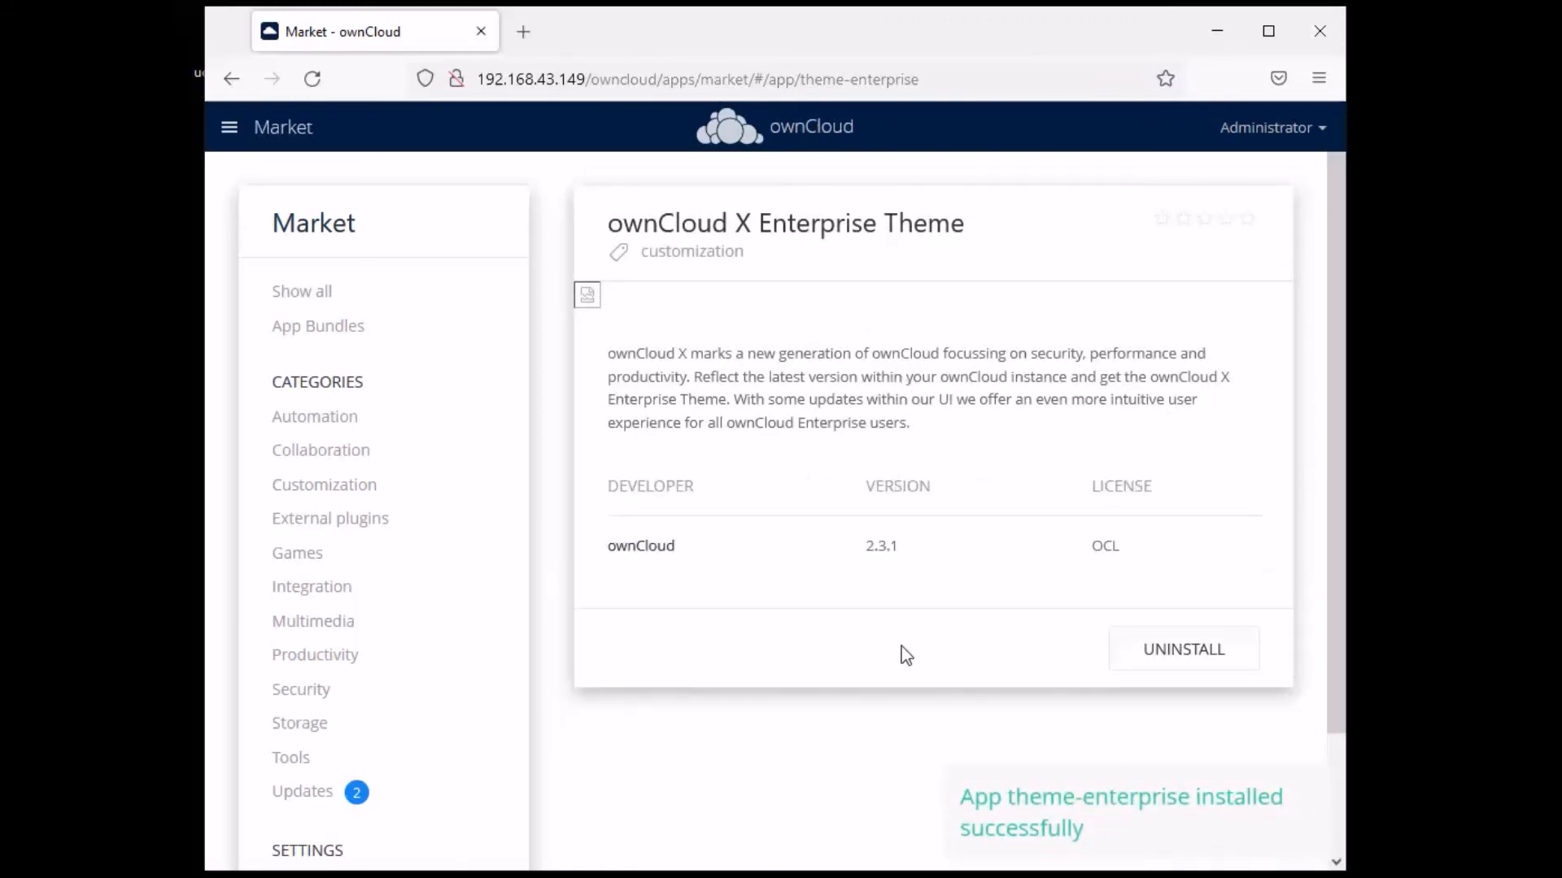
{"action": "scroll", "coordinate": [439, 399], "scroll_direction": "down", "scroll_amount": 2}
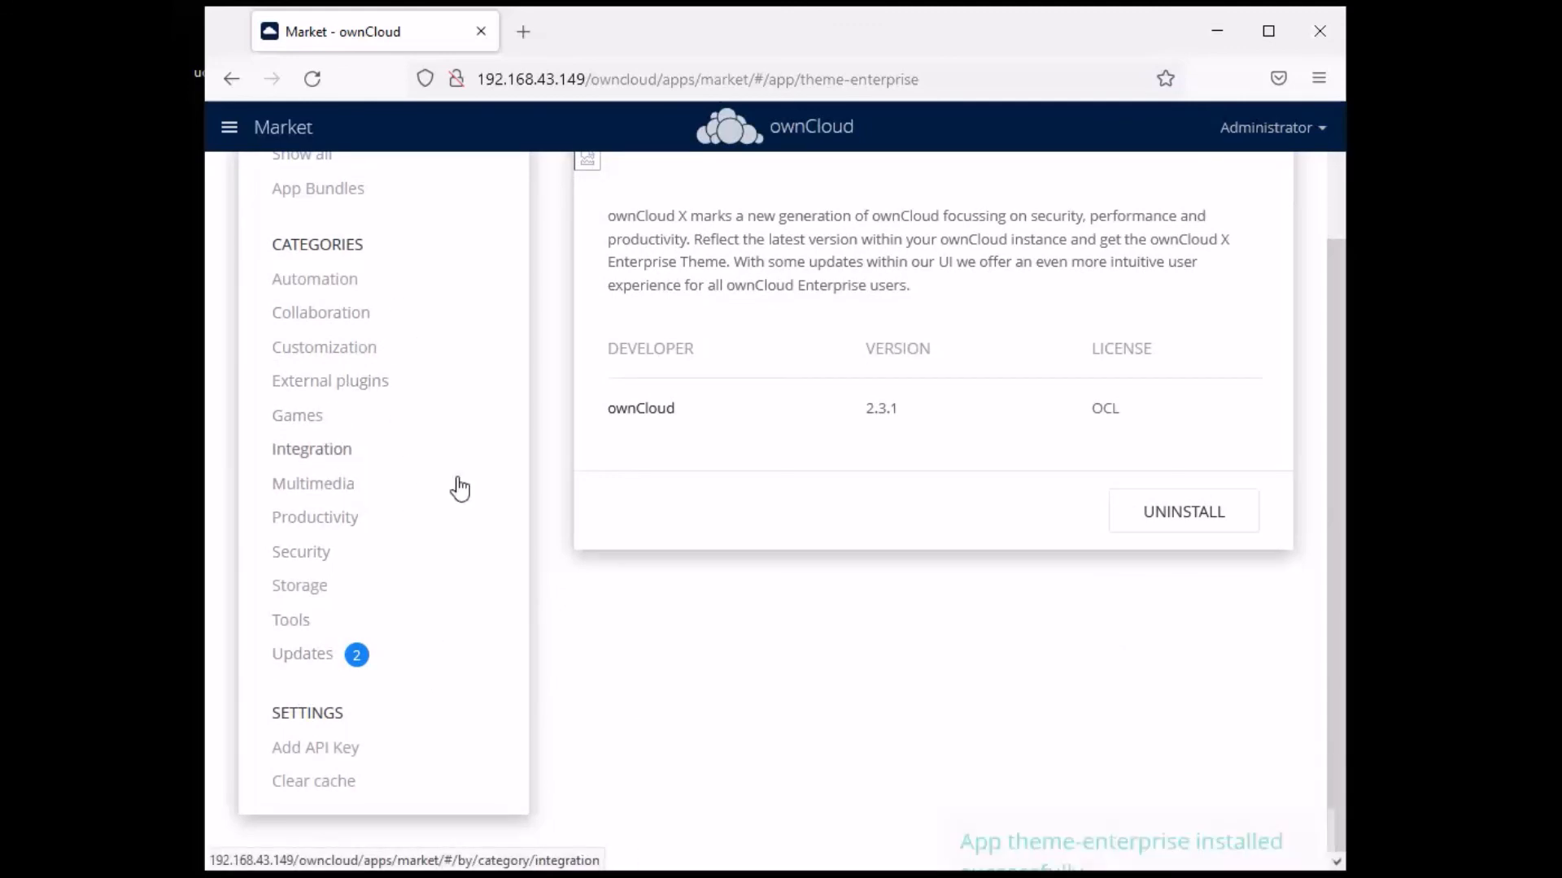
- Check the two pending updates (Activity, Market), then switch to the config.php console
{"action": "left_click", "coordinate": [313, 655]}
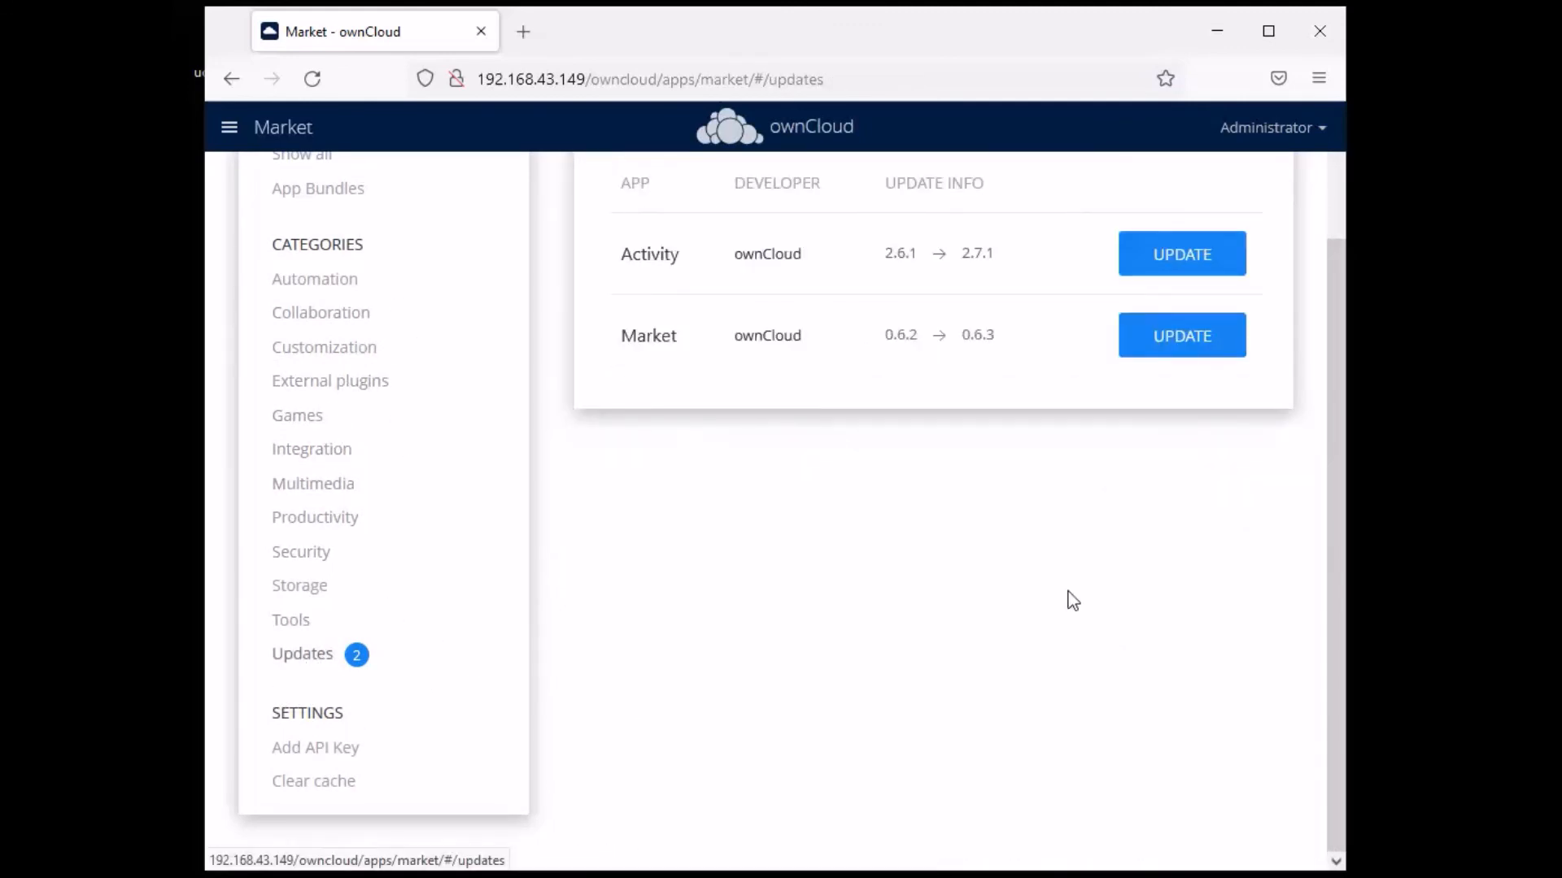
{"action": "scroll", "coordinate": [1072, 600], "scroll_direction": "up", "scroll_amount": 2}
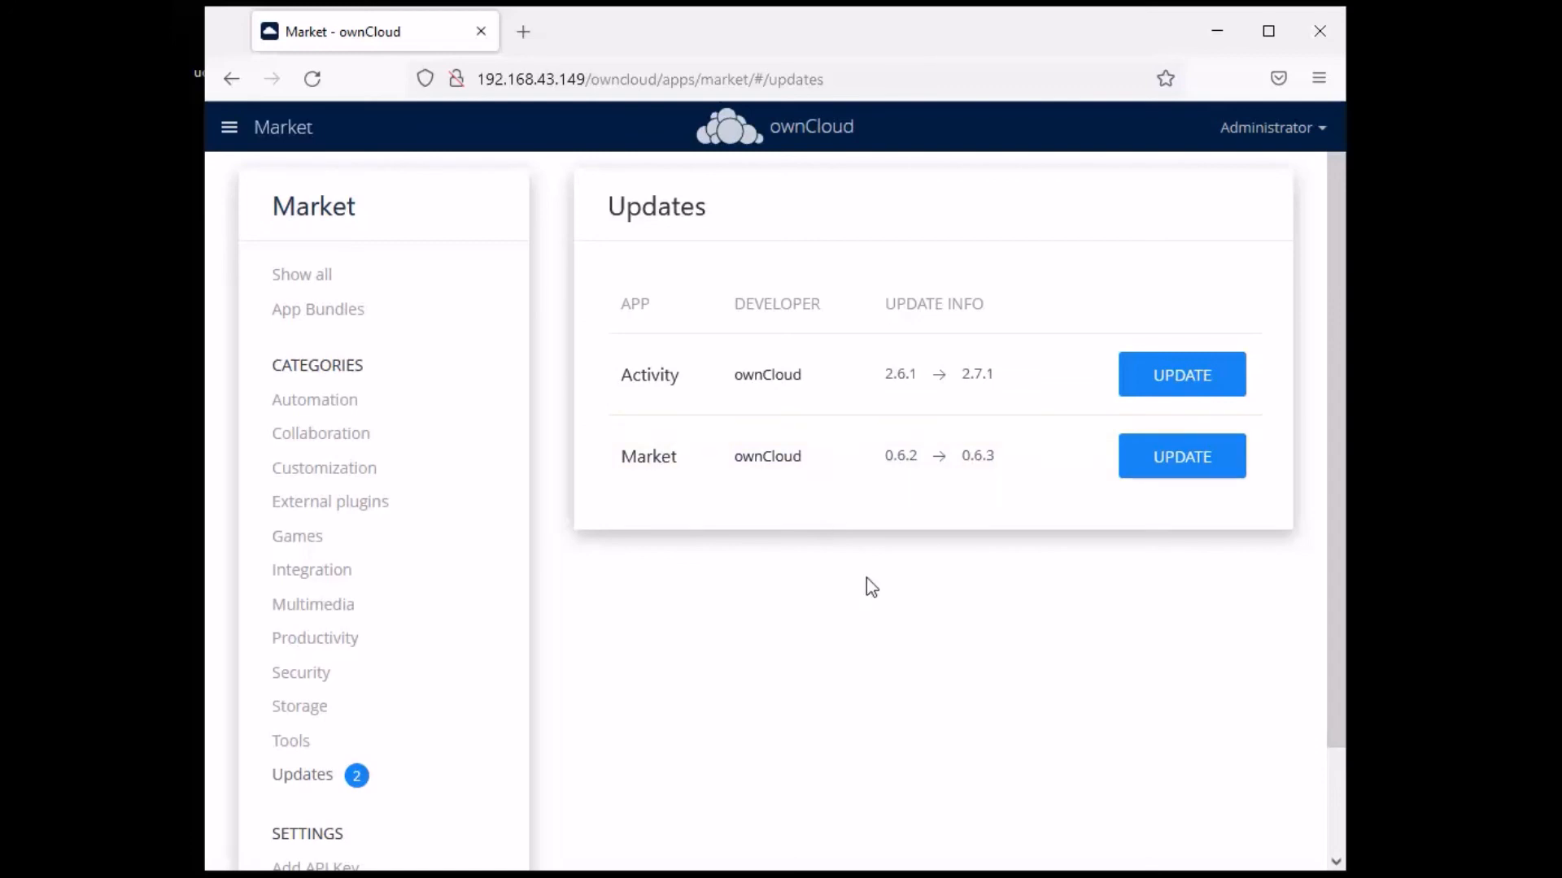
{"action": "scroll", "coordinate": [386, 616], "scroll_direction": "down", "scroll_amount": 1}
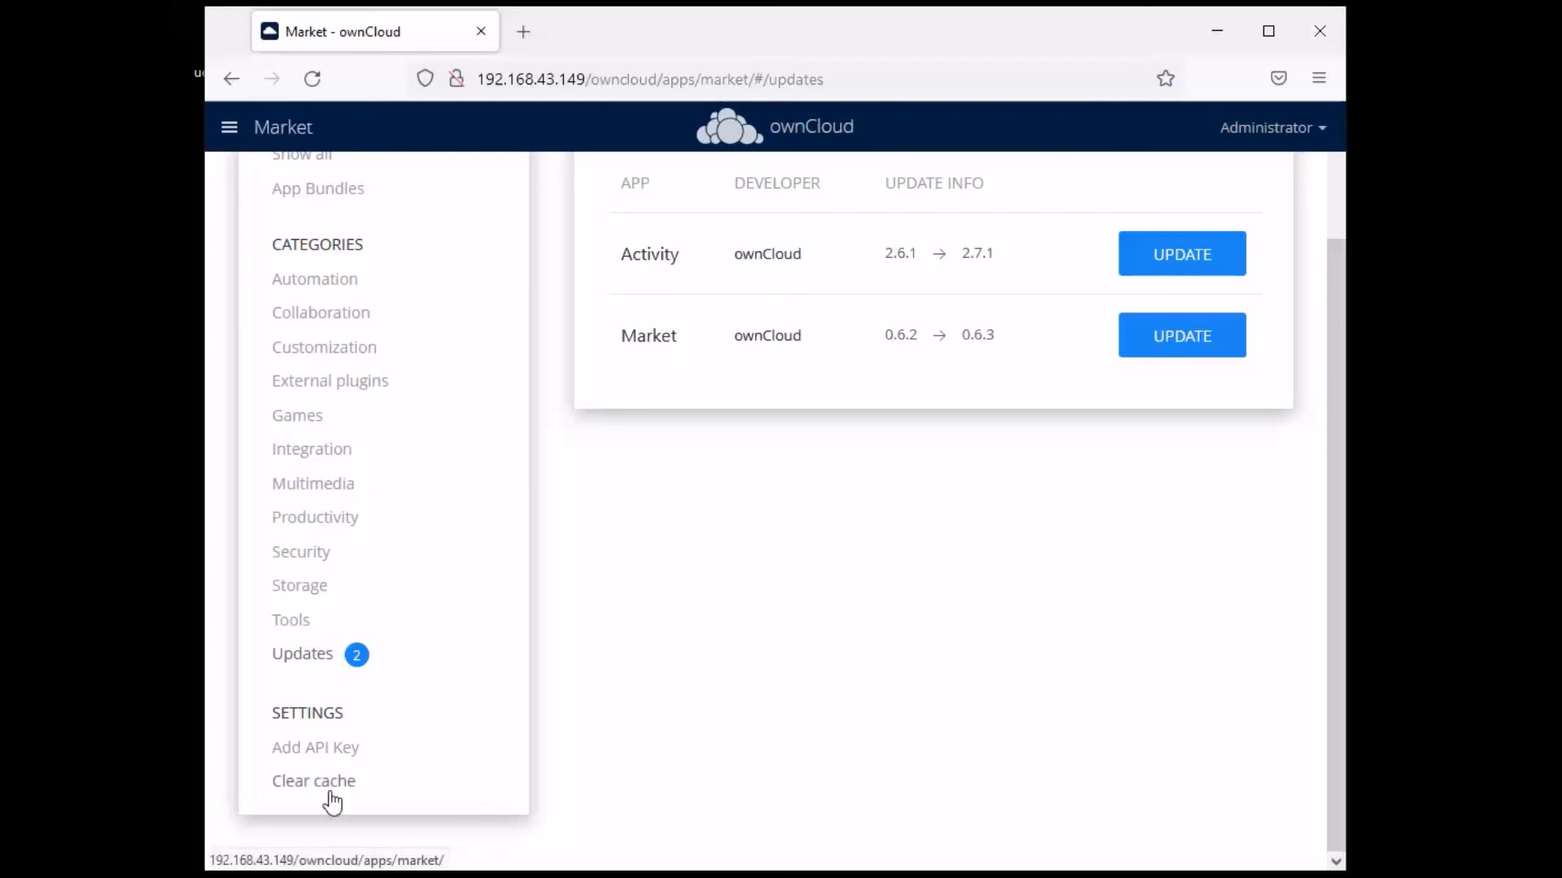
{"action": "scroll", "coordinate": [540, 590], "scroll_direction": "up", "scroll_amount": 1}
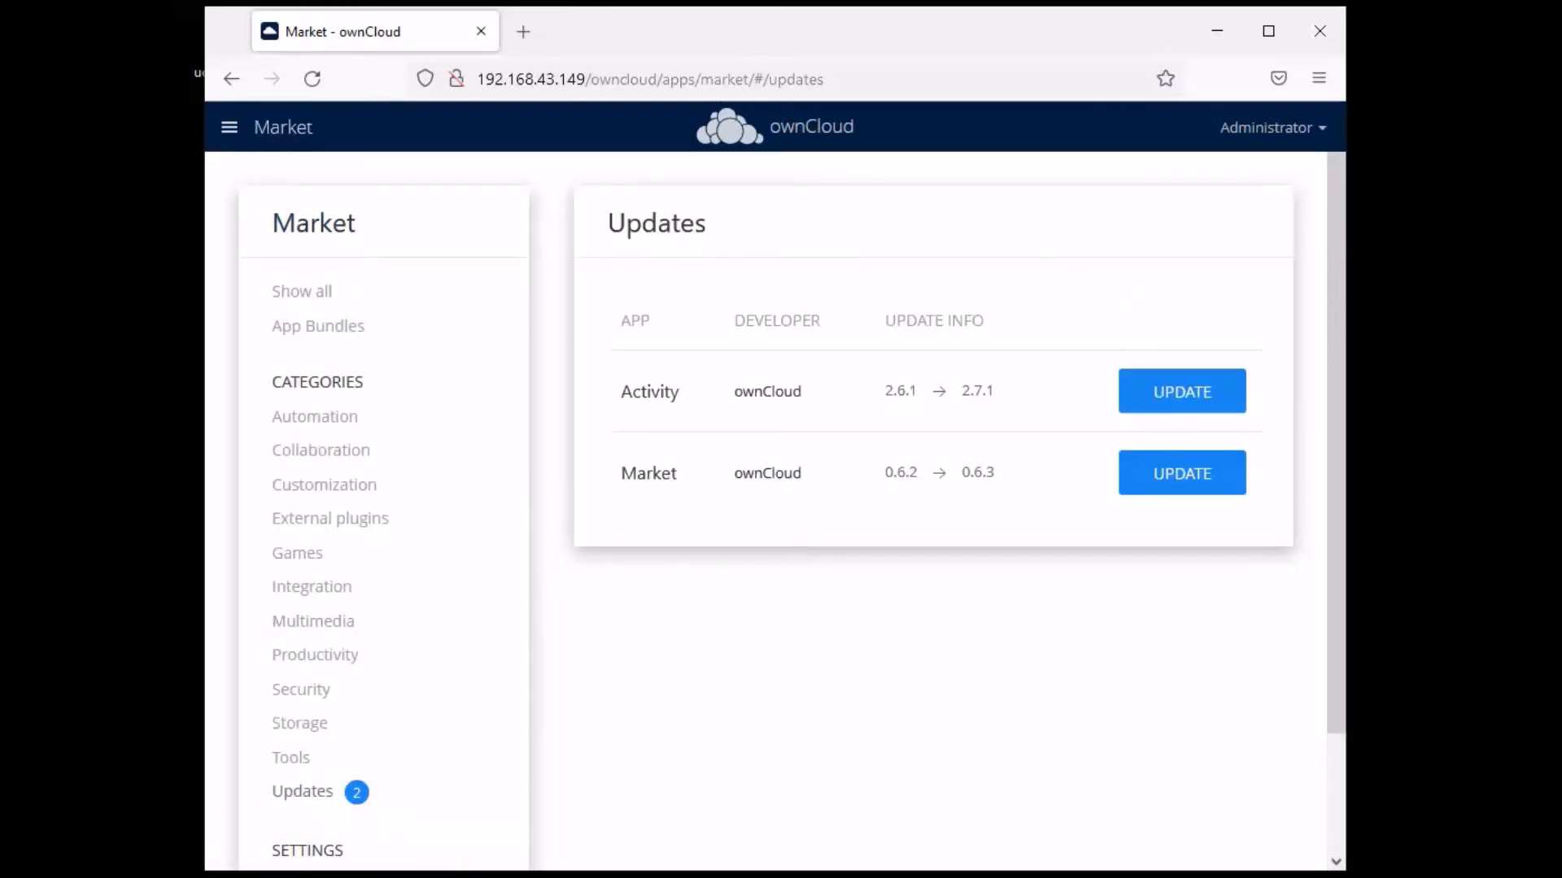
{"action": "key", "text": "alt+Tab"}
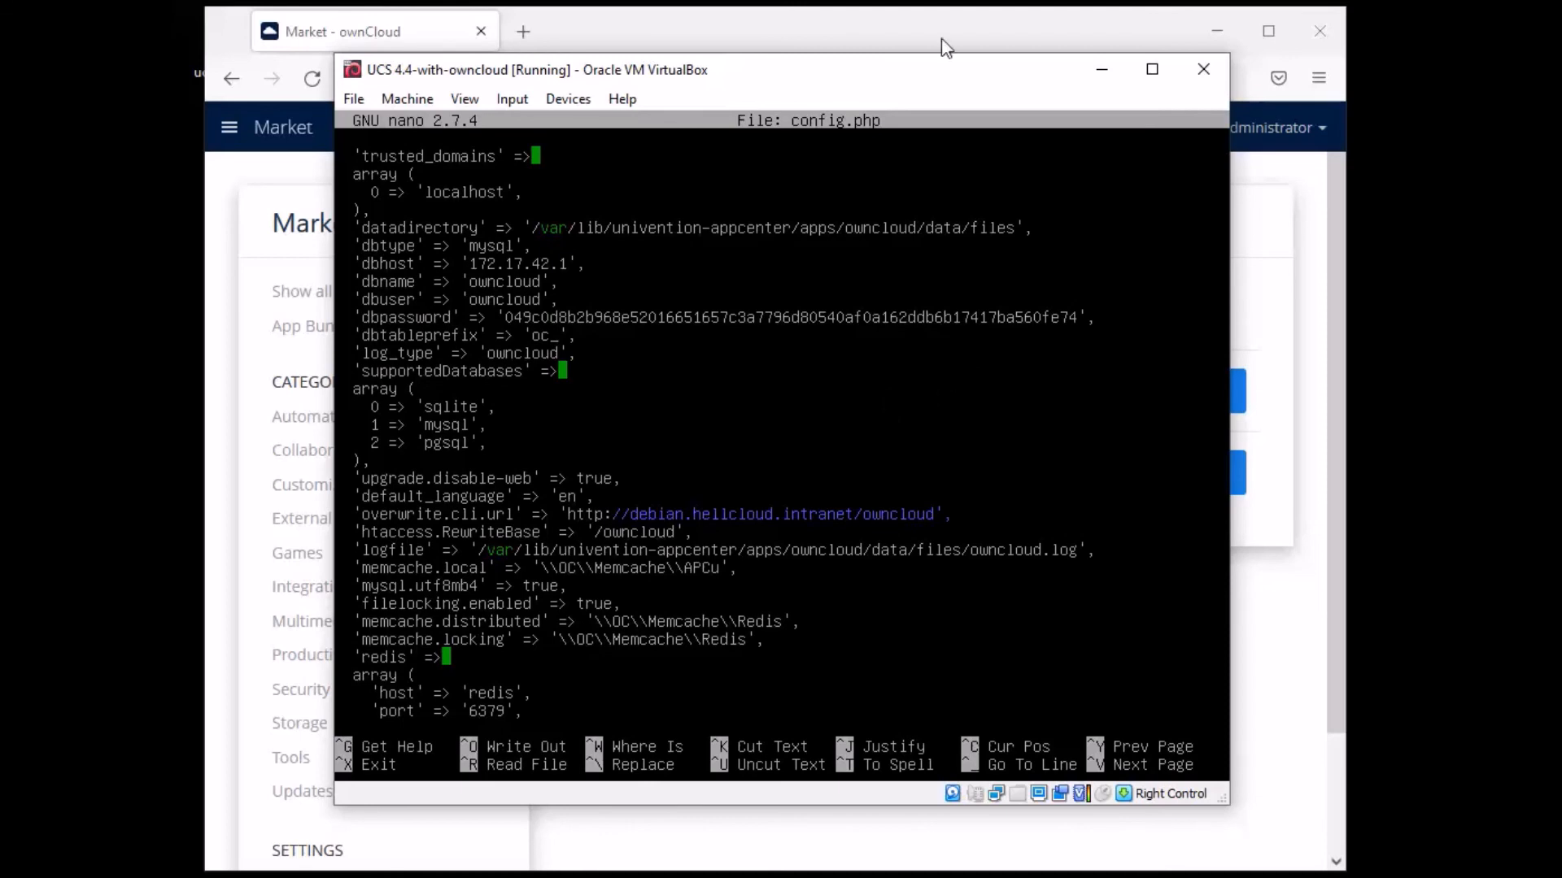
- Return to the browser and log the Administrator out of ownCloud
{"action": "left_click", "coordinate": [900, 29]}
{"action": "left_click", "coordinate": [1313, 128]}
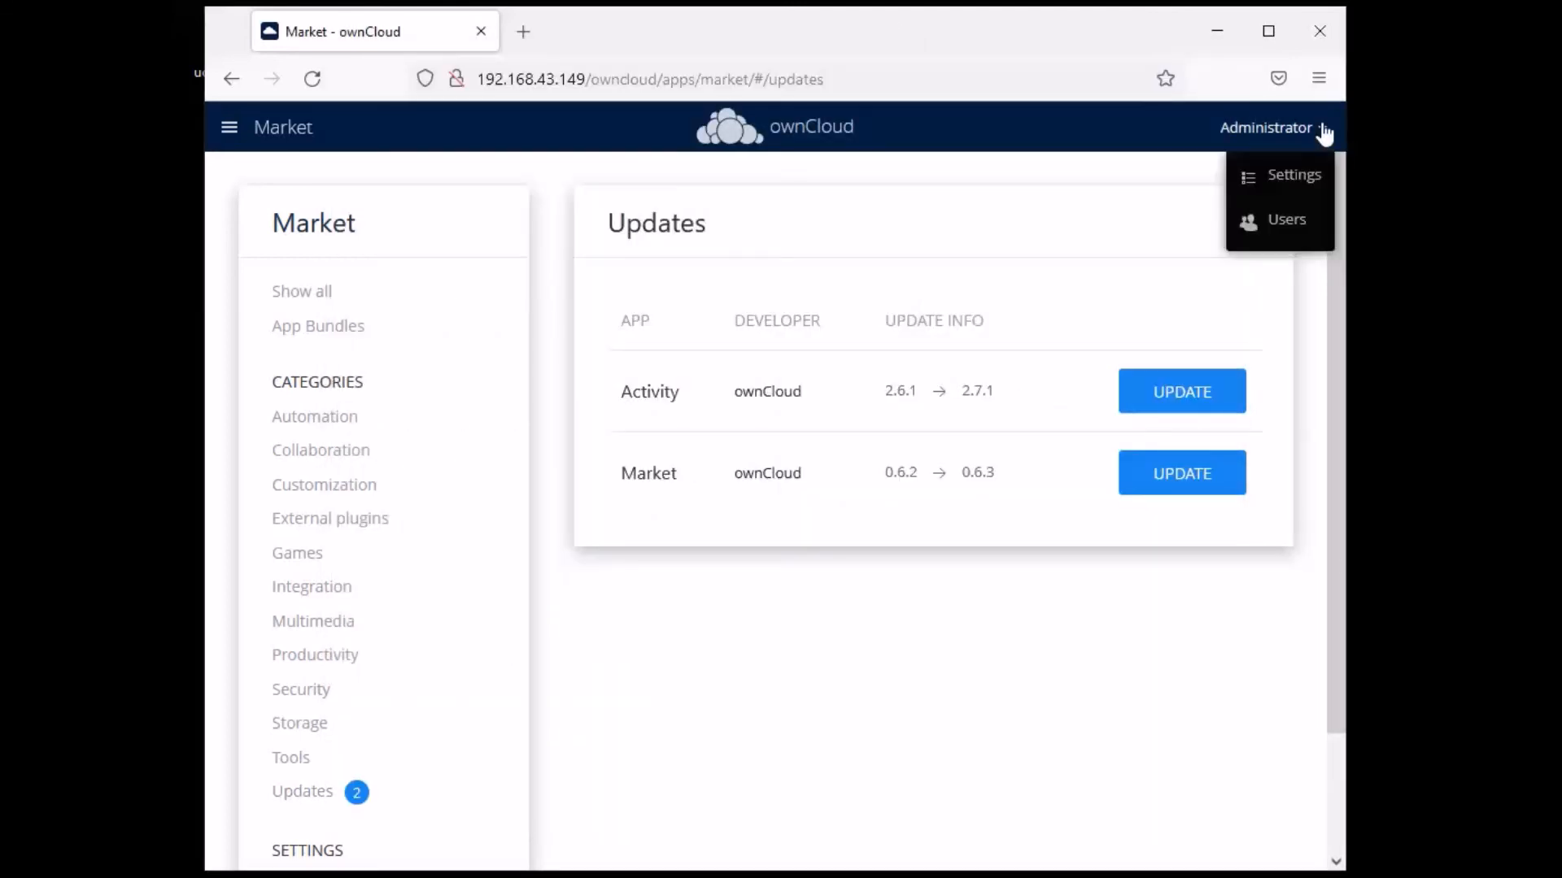
{"action": "left_click", "coordinate": [1294, 267]}
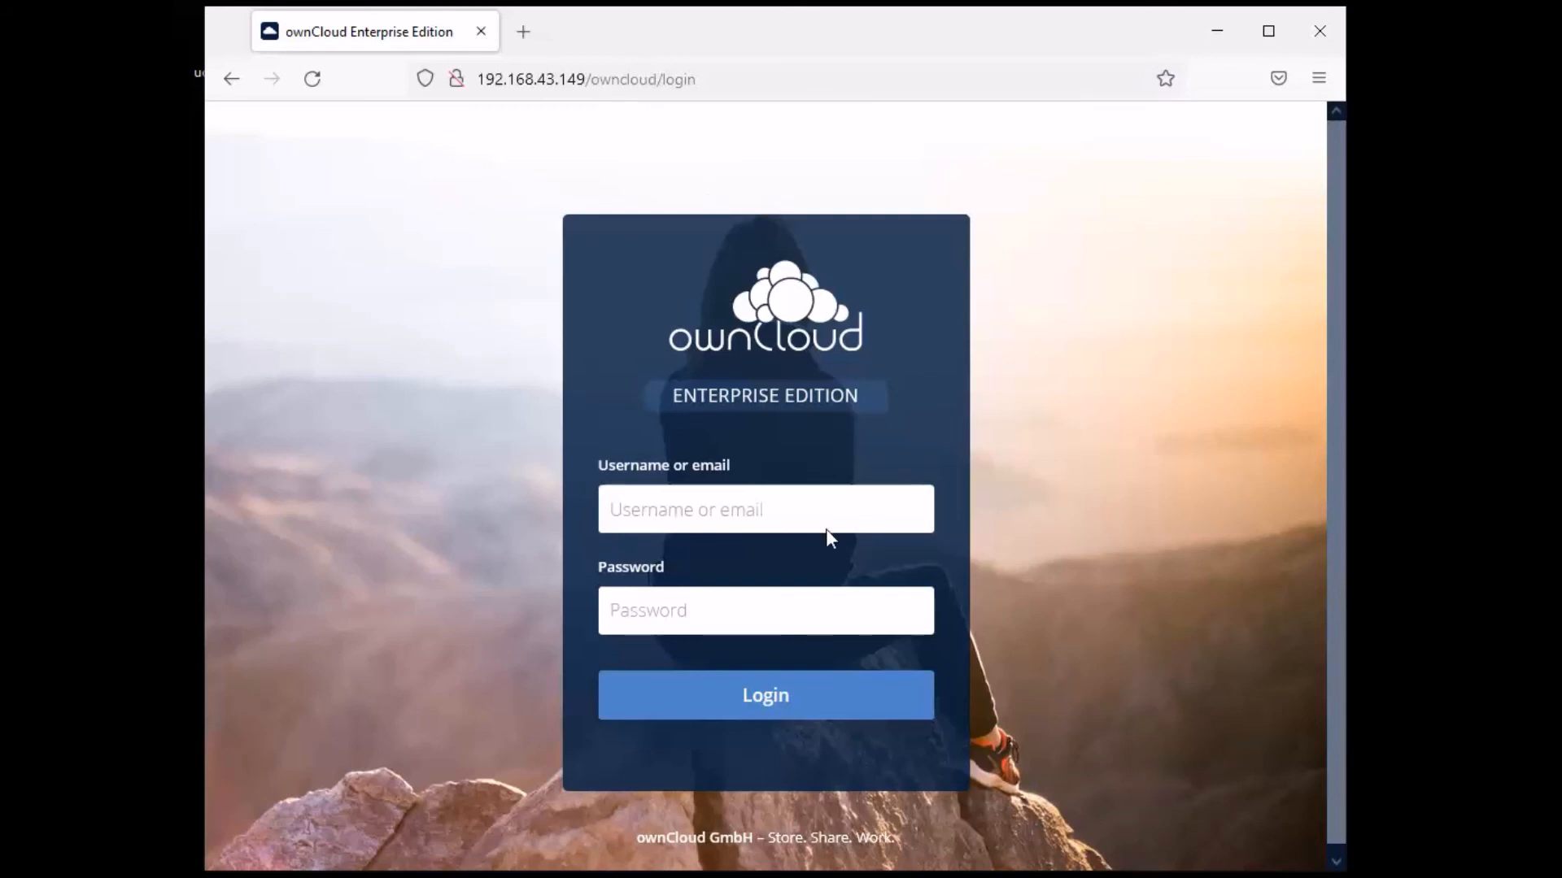
- Switch to the VirtualBox console showing config.php in nano
{"action": "key", "text": "alt+Tab"}
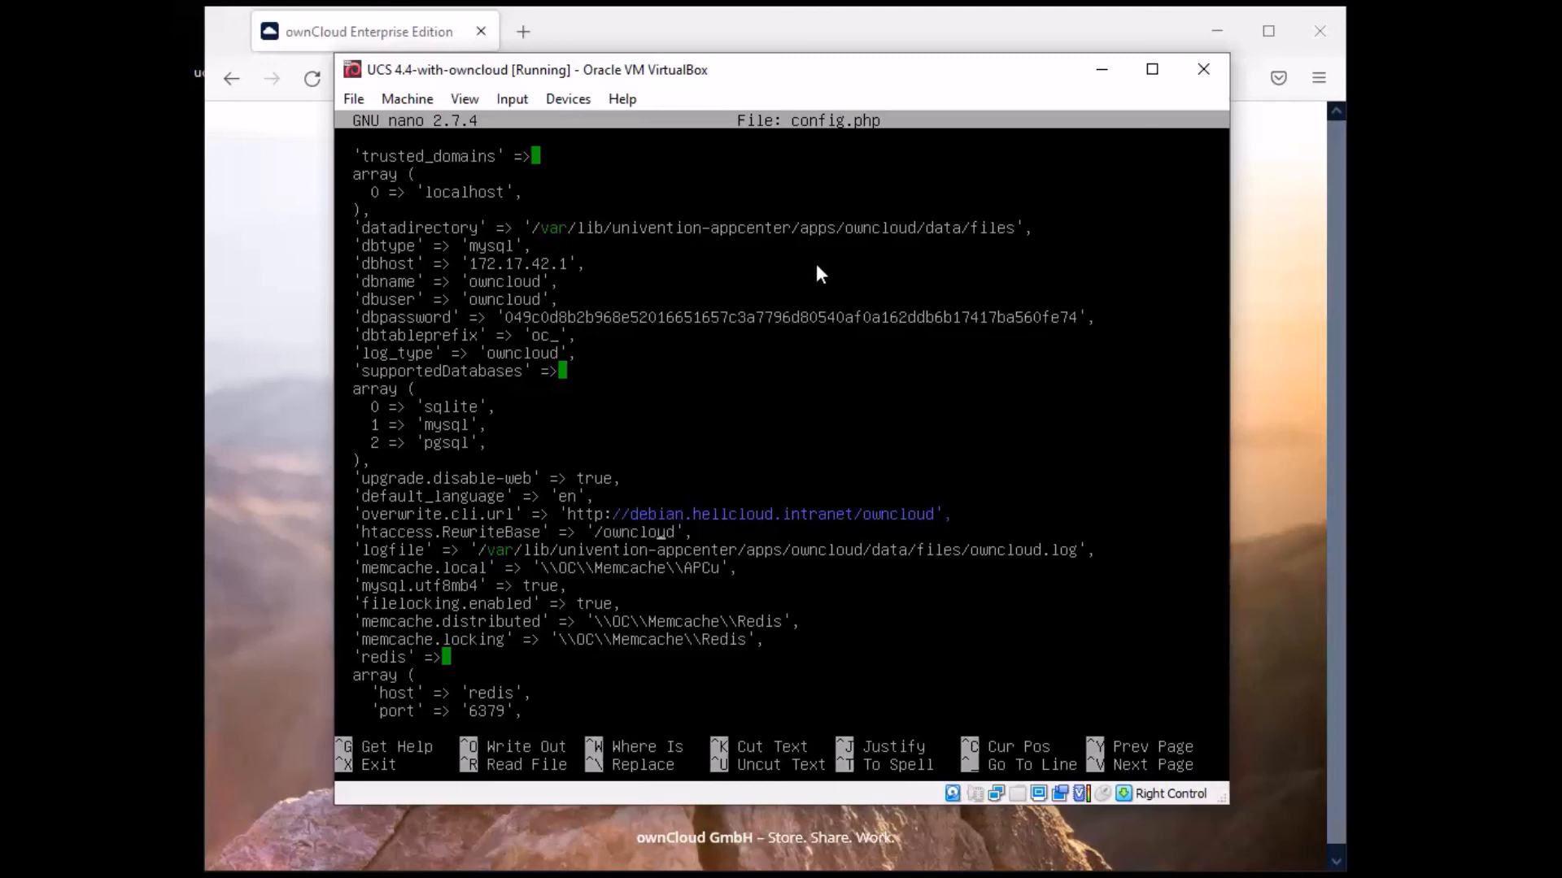
- Bring the Firefox window with the Enterprise Edition login page to the front
{"action": "left_click", "coordinate": [797, 36]}
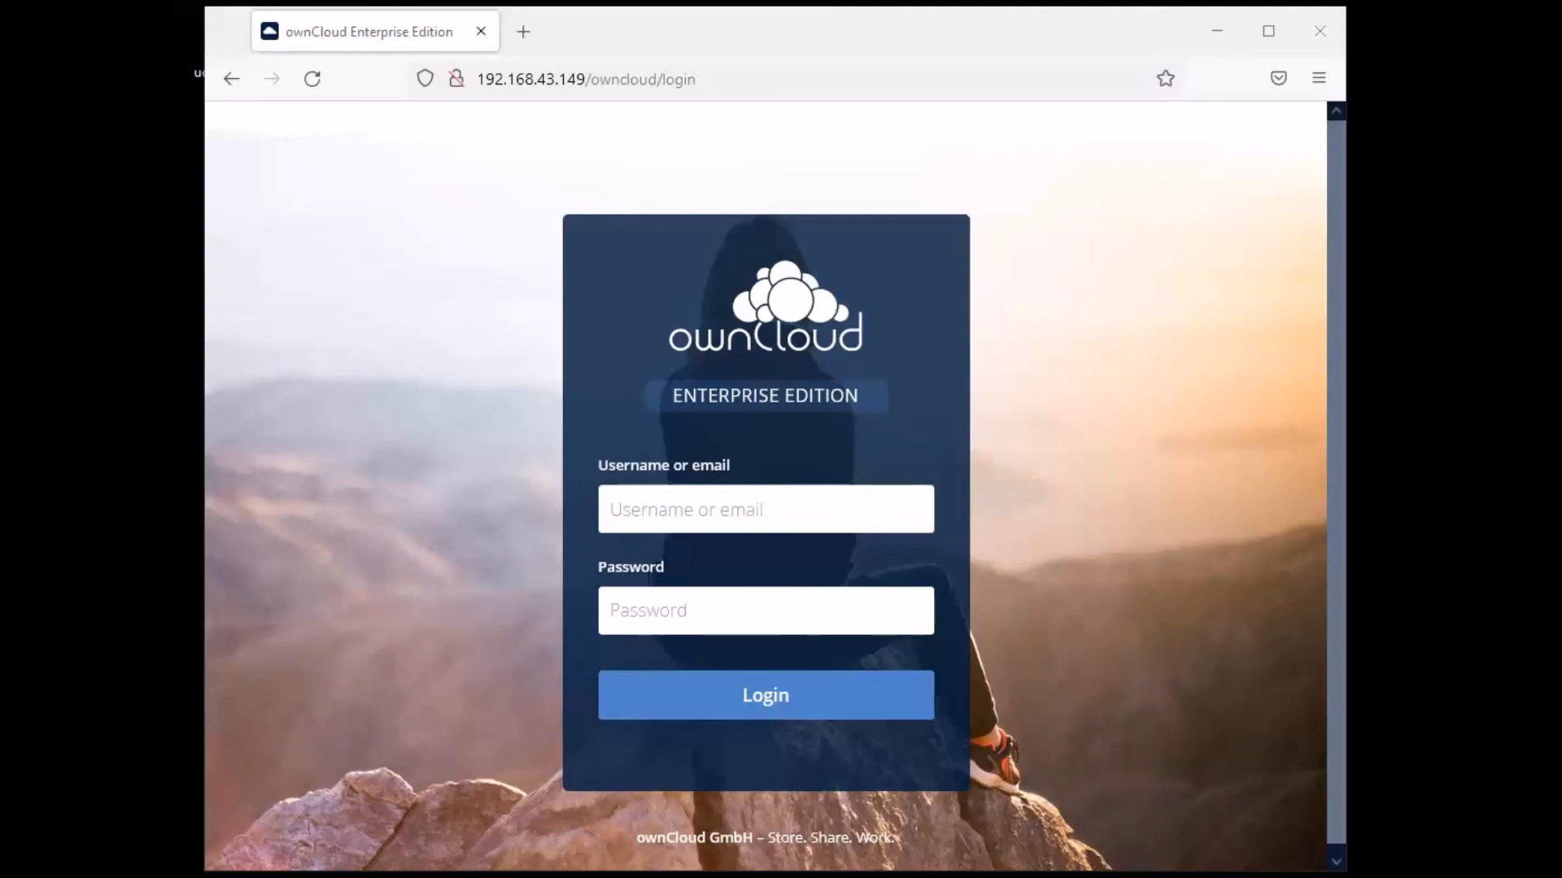
- Switch back to the VirtualBox console with config.php open in nano
{"action": "key", "text": "alt+Tab"}
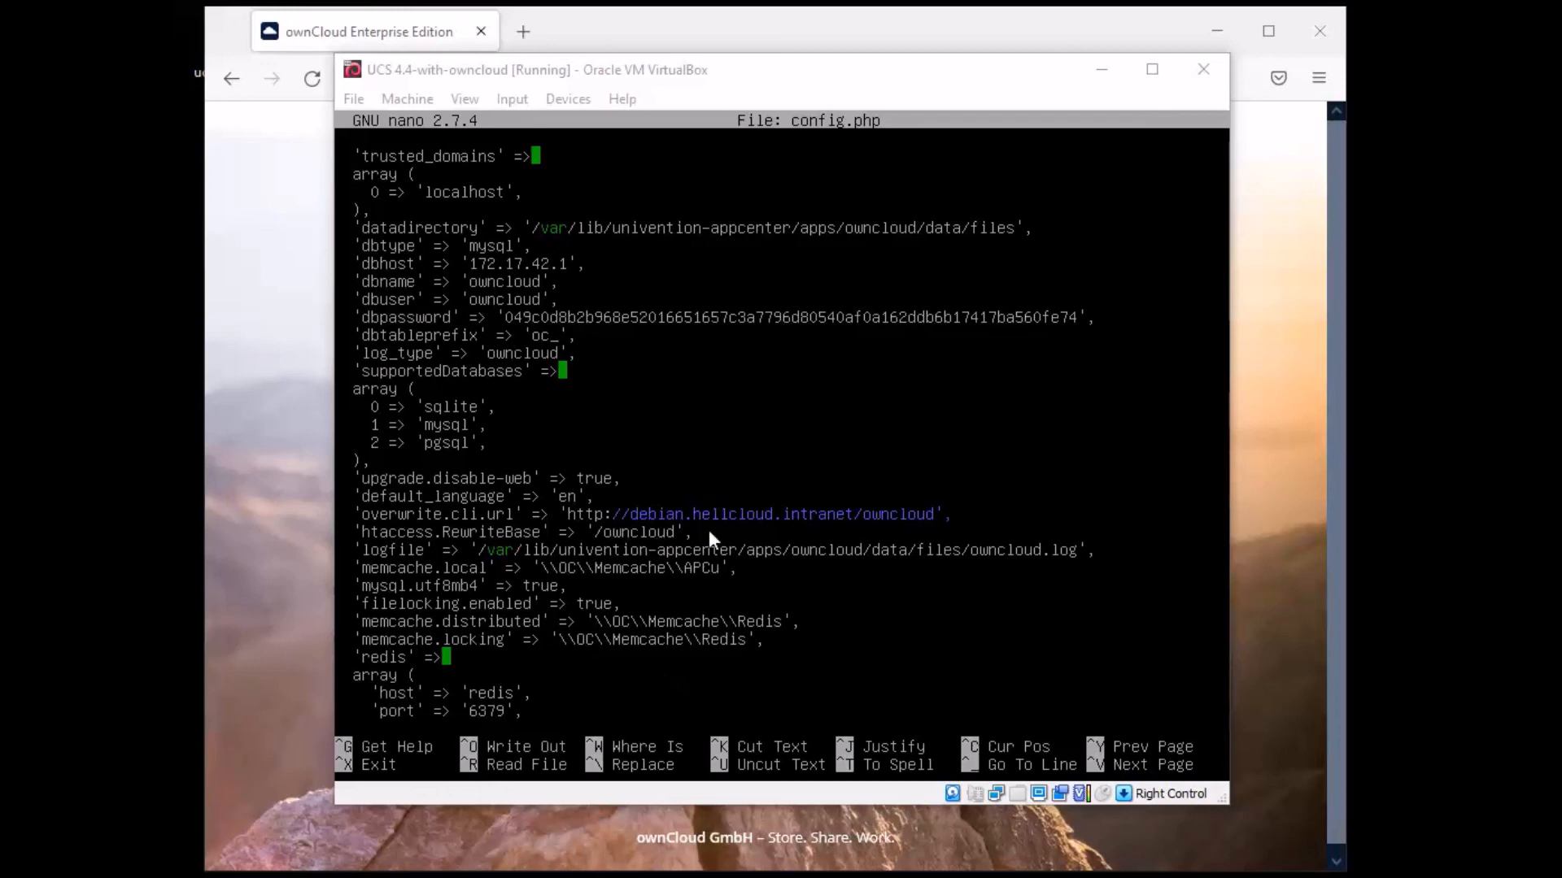
- Focus the VirtualBox console, then bring the ownCloud login page back in front
{"action": "left_click", "coordinate": [723, 77]}
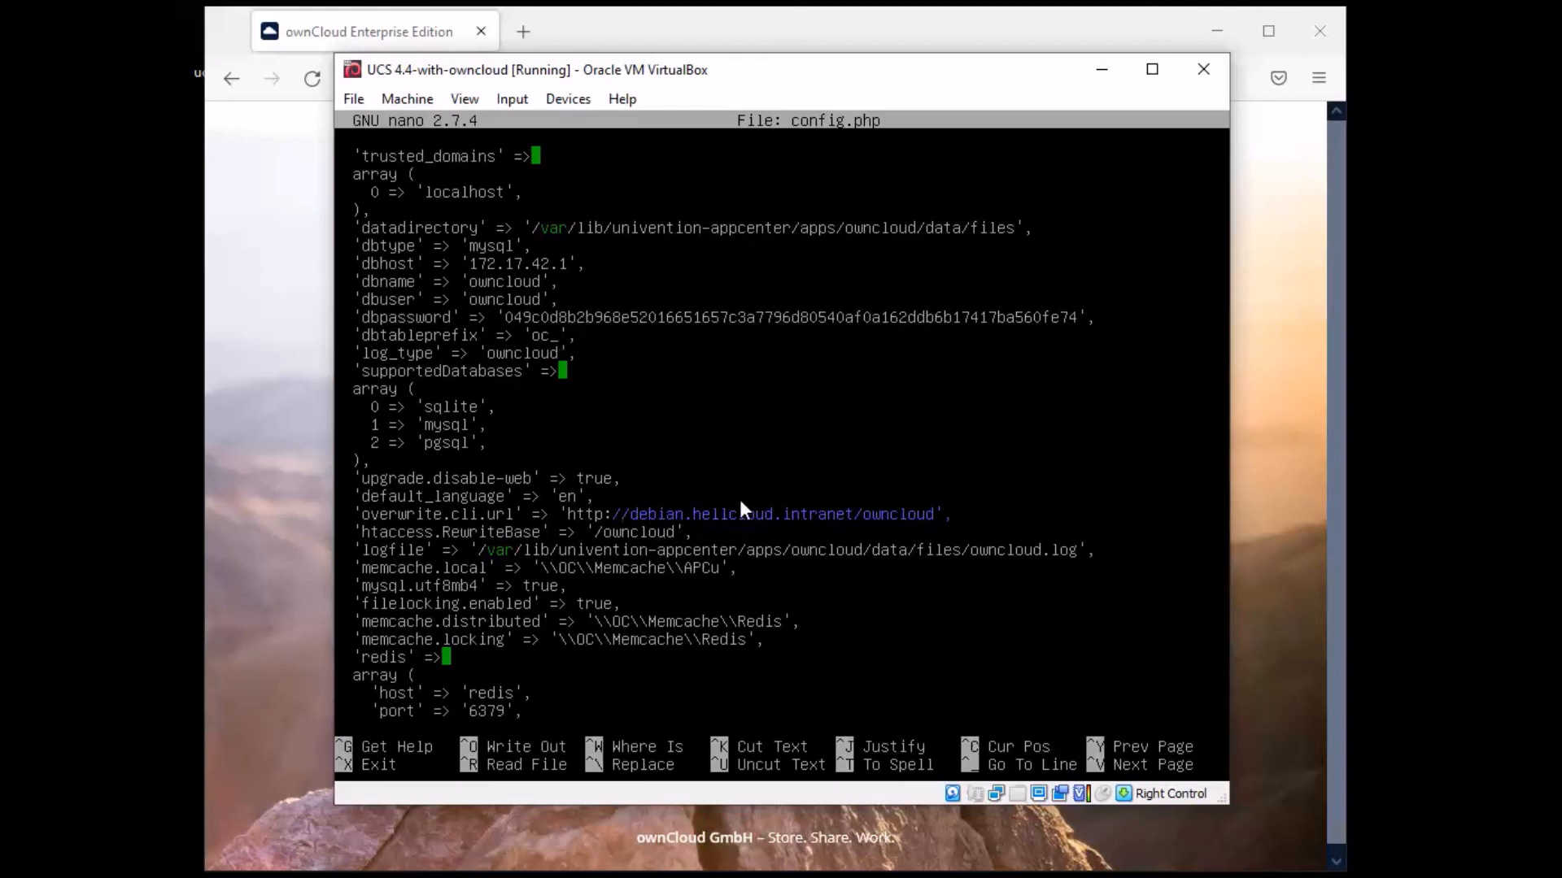
{"action": "left_click", "coordinate": [786, 50]}
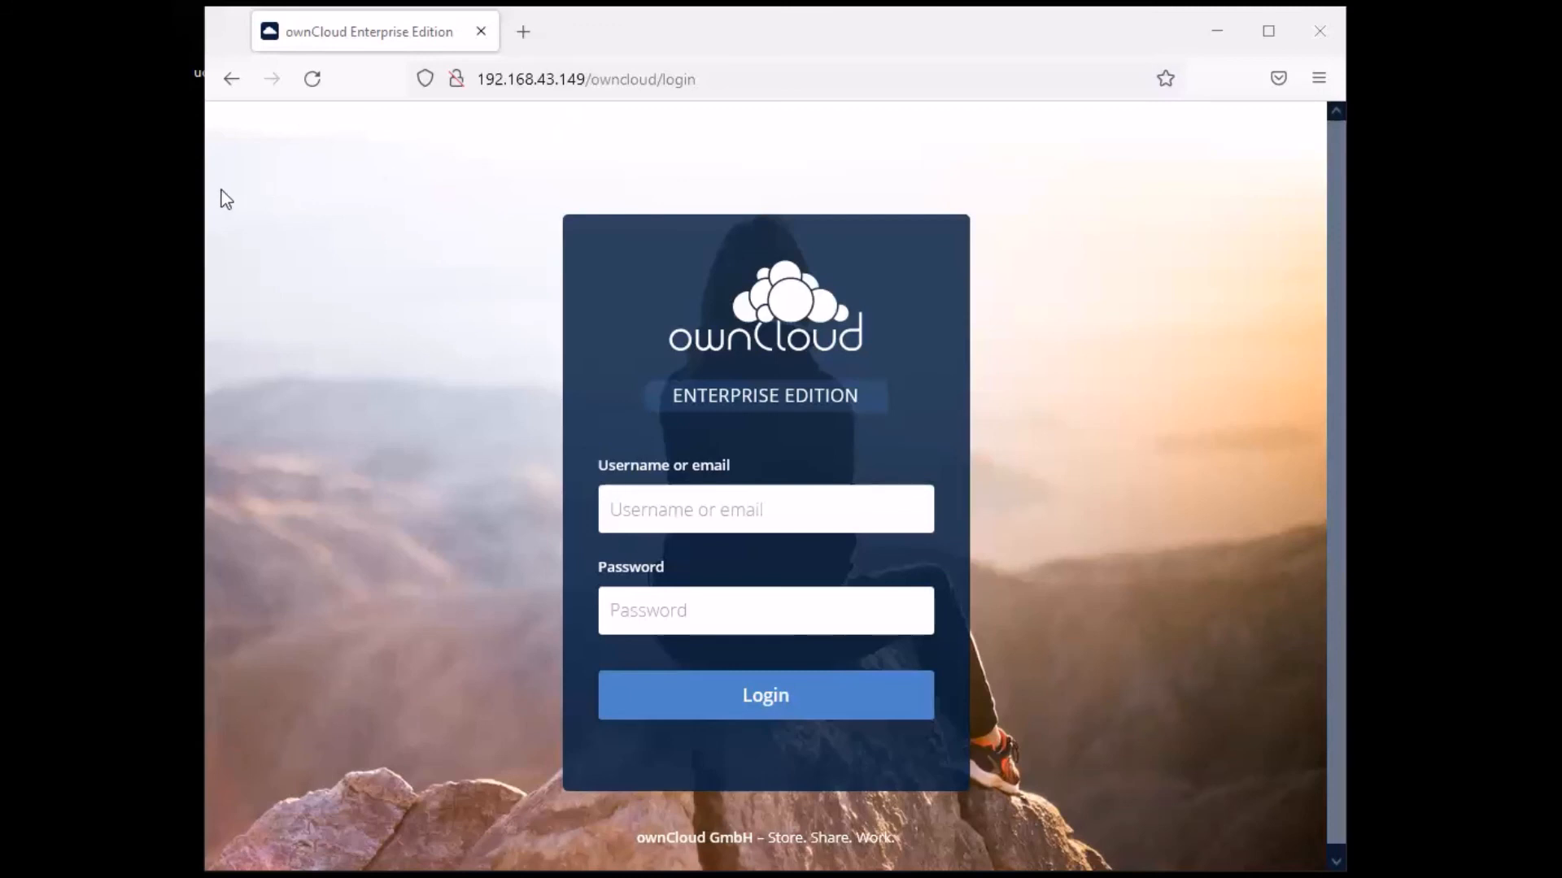
- Widen the browser window on both sides to show more of the login page
{"action": "left_click_drag", "start_coordinate": [204, 181], "coordinate": [189, 179]}
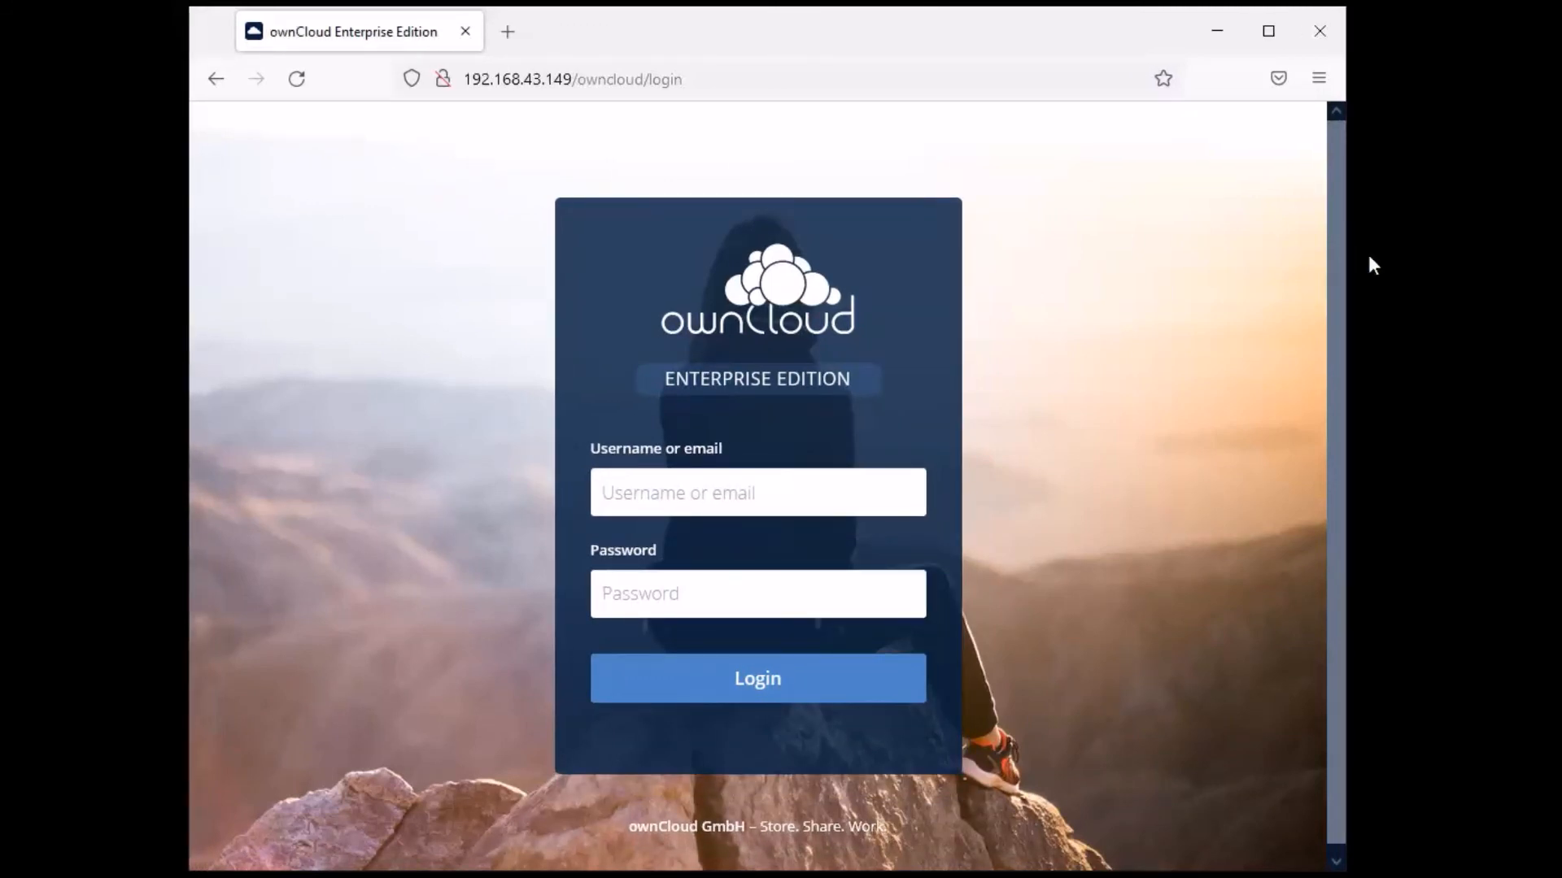
{"action": "left_click_drag", "start_coordinate": [1349, 263], "coordinate": [1380, 264]}
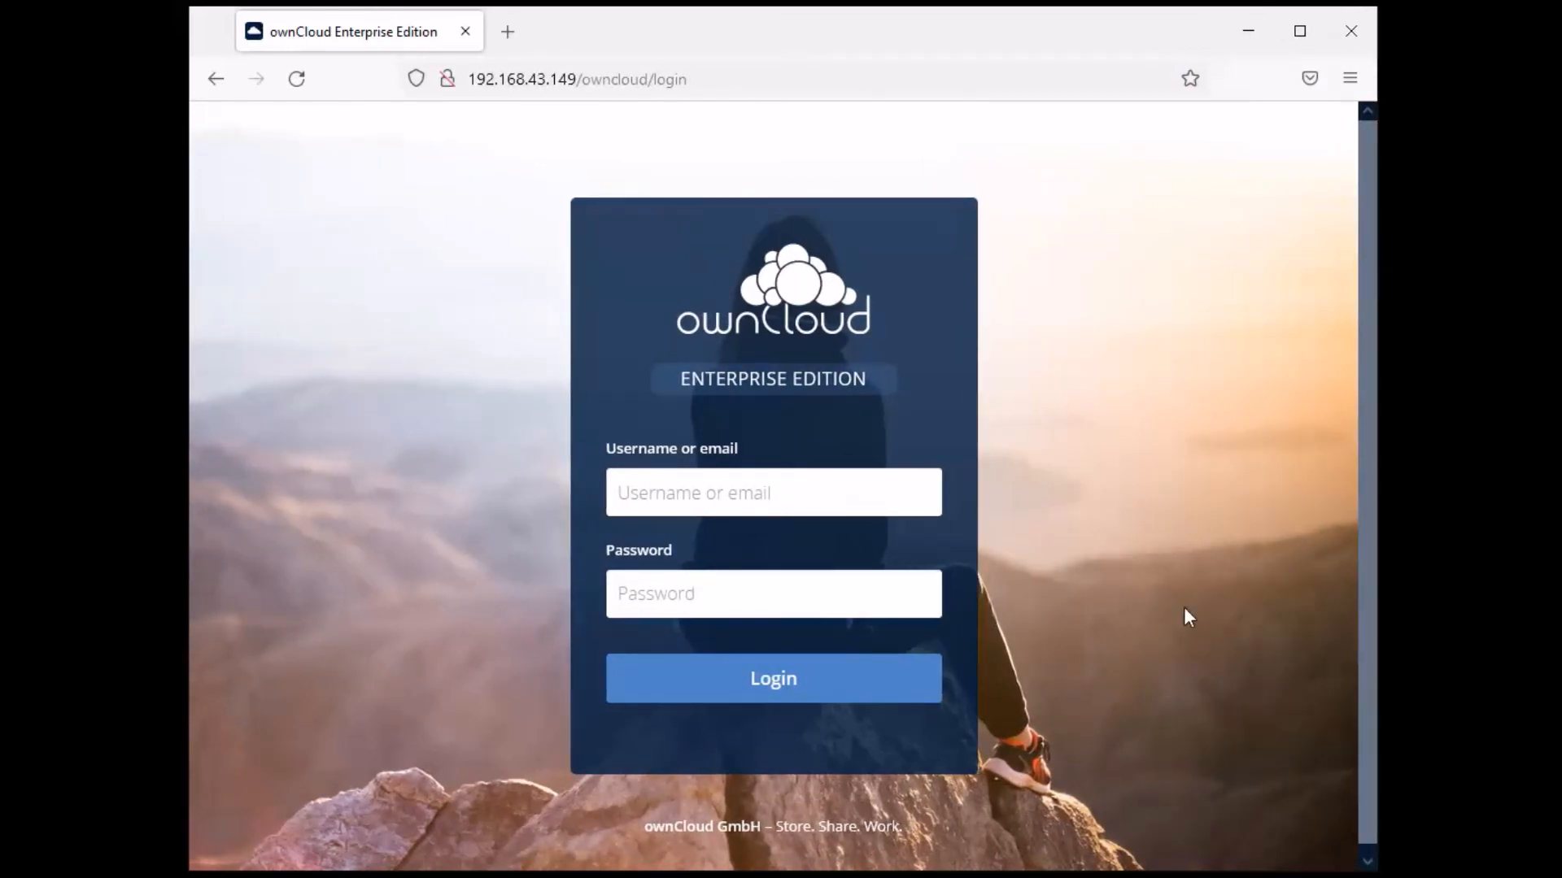